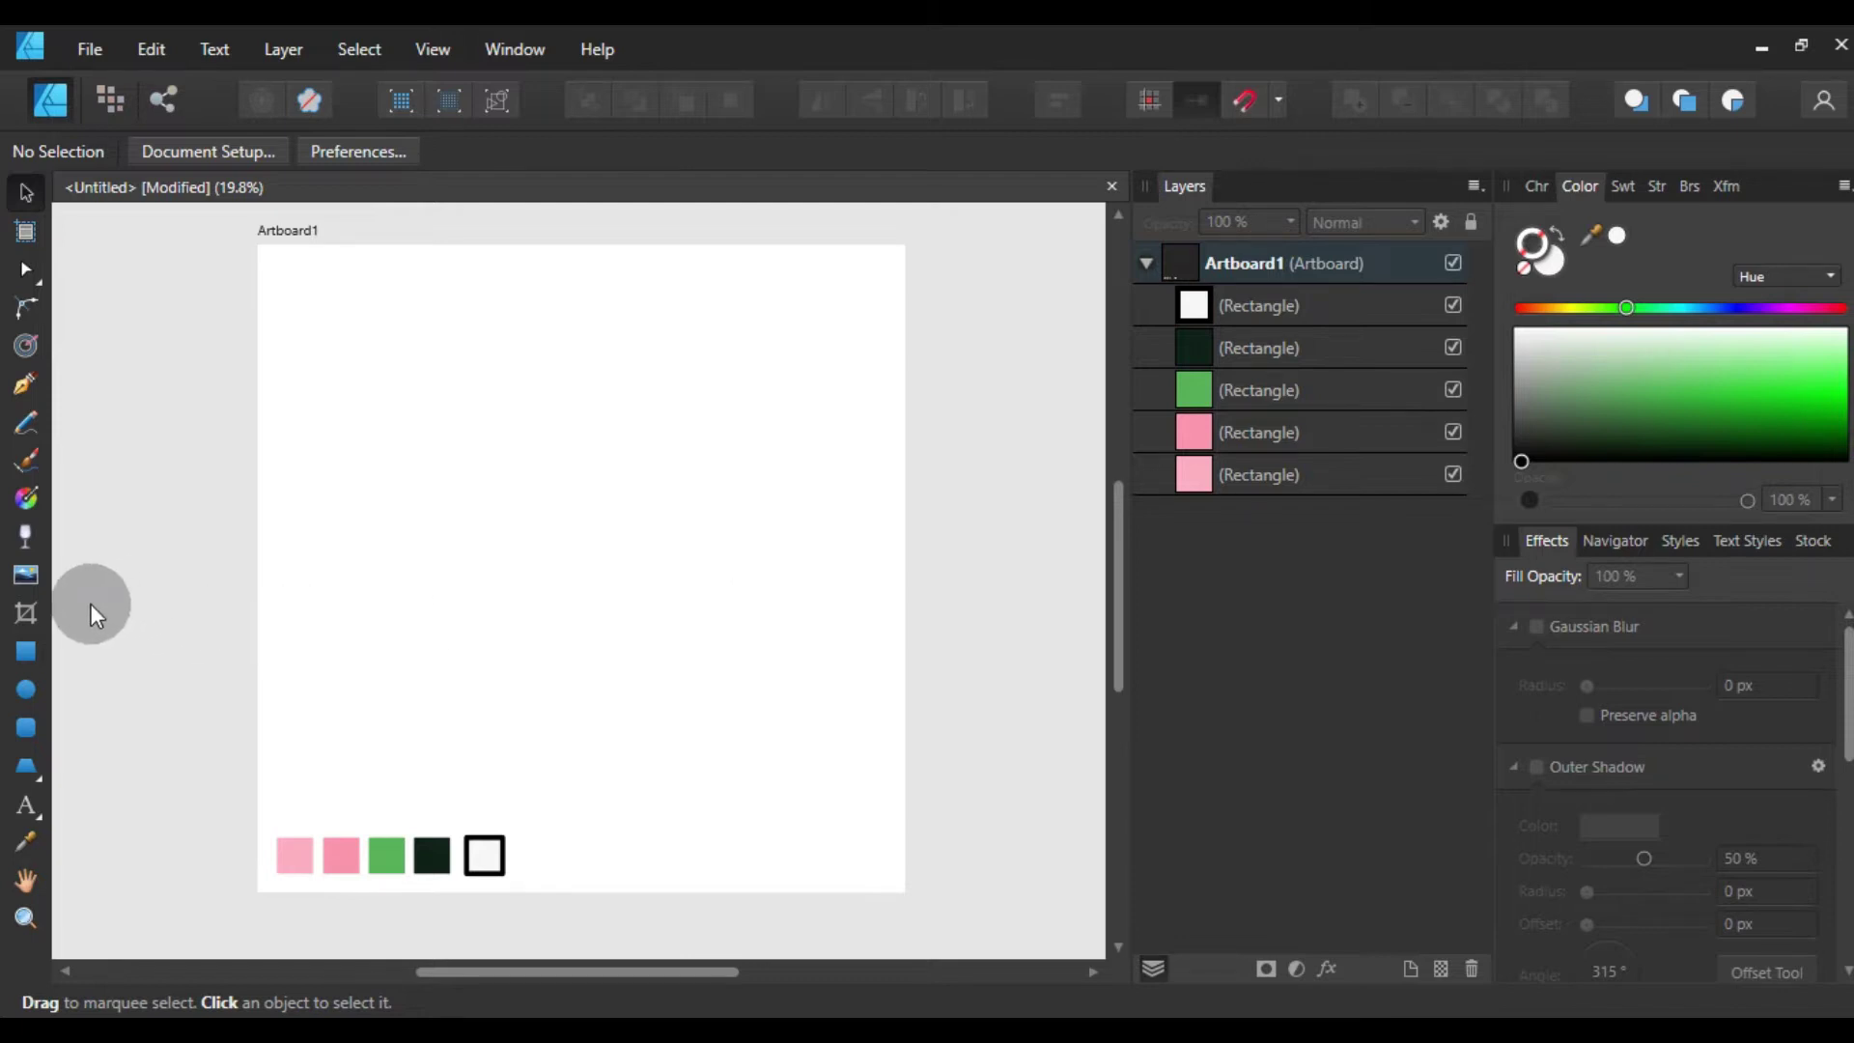
# - Draw a trapezoid with the Trapezoid Tool in the middle of the artboard
pyautogui.click(26, 766)
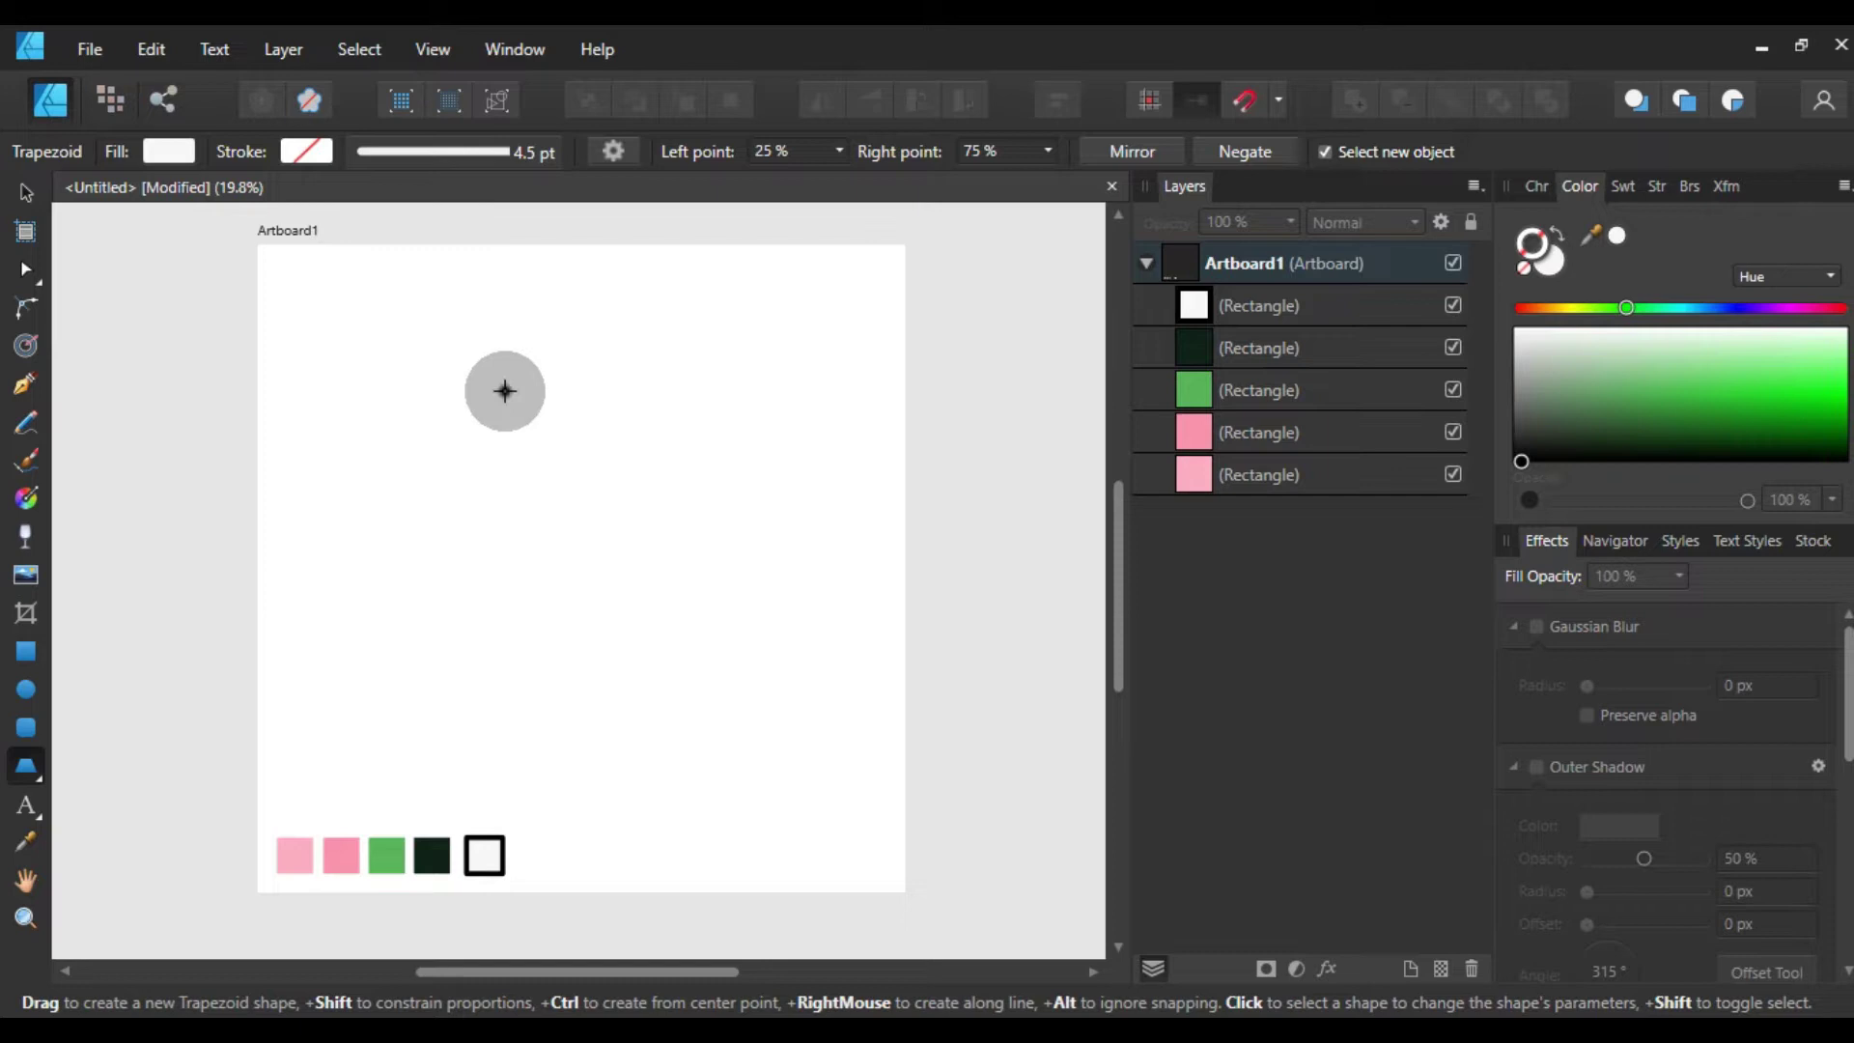
pyautogui.moveTo(505, 391); pyautogui.dragTo(753, 708)
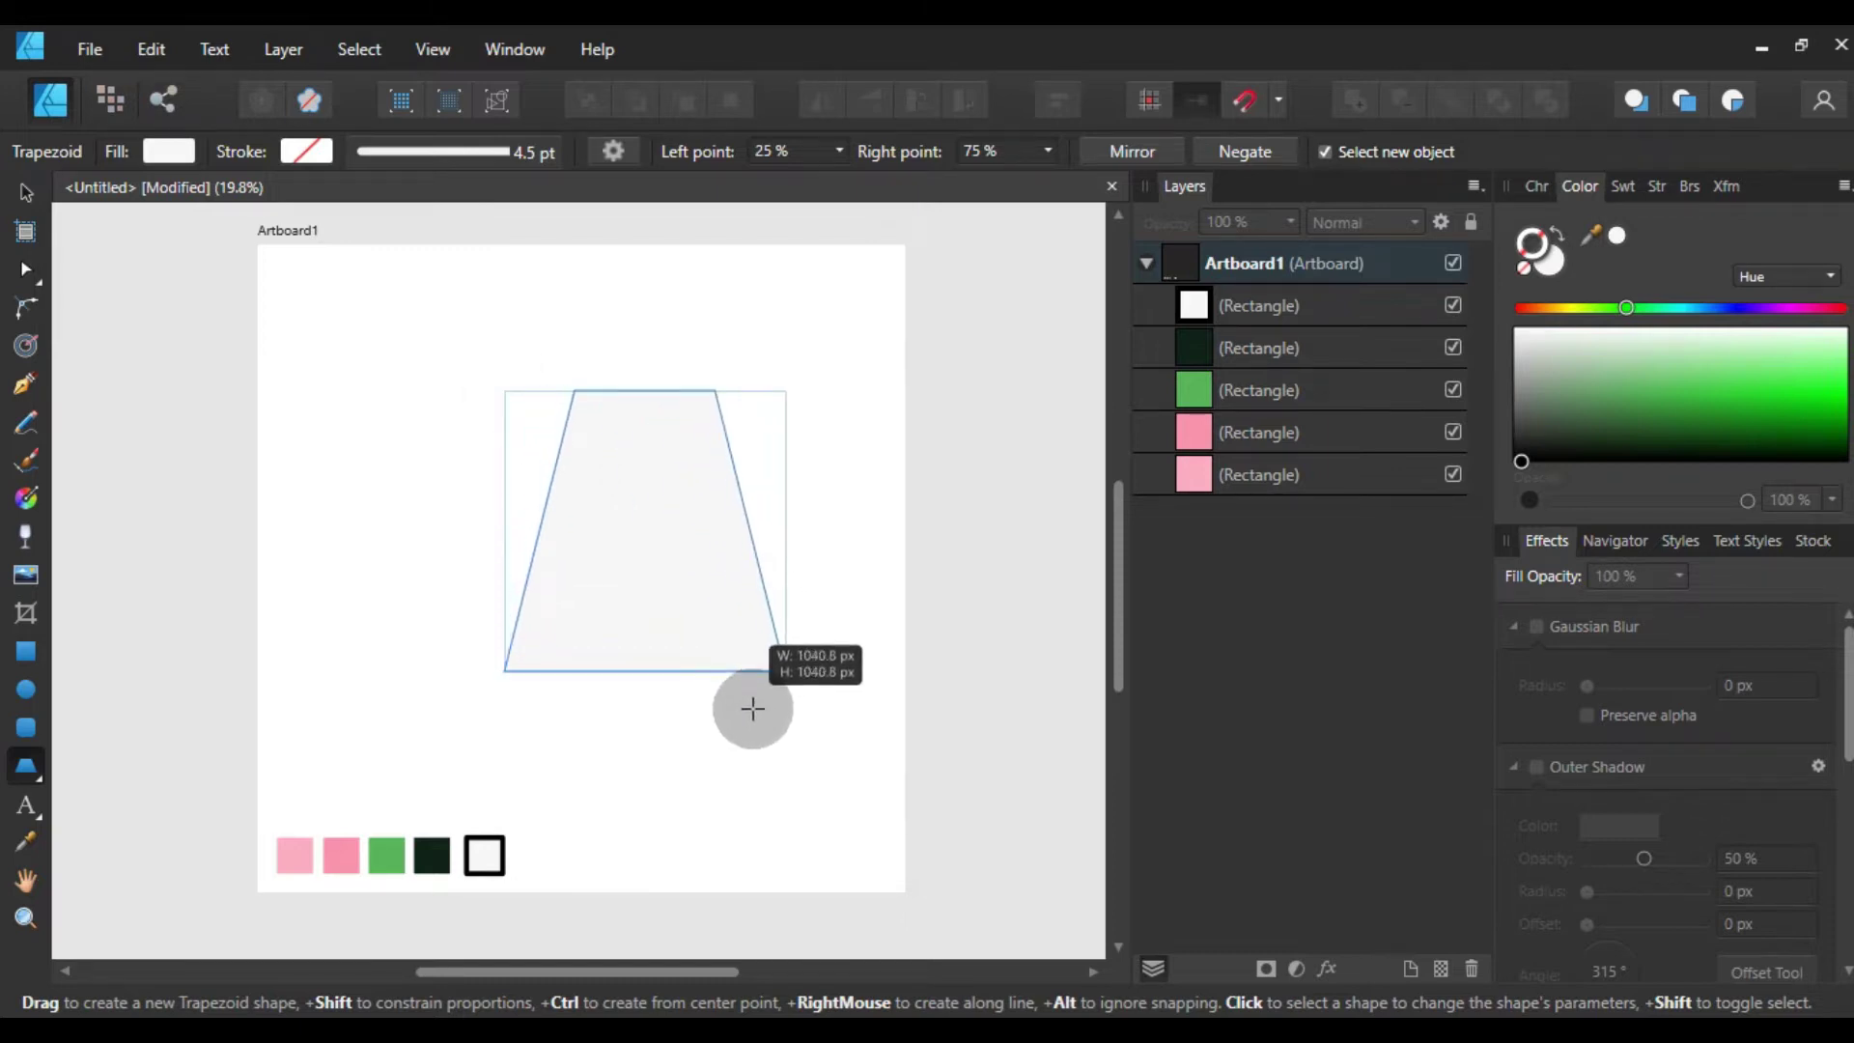
pyautogui.moveTo(754, 709); pyautogui.dragTo(783, 749)
pyautogui.moveTo(656, 585)
pyautogui.mouseDown()
pyautogui.moveTo(558, 589)
pyautogui.moveTo(572, 614)
pyautogui.mouseUp()
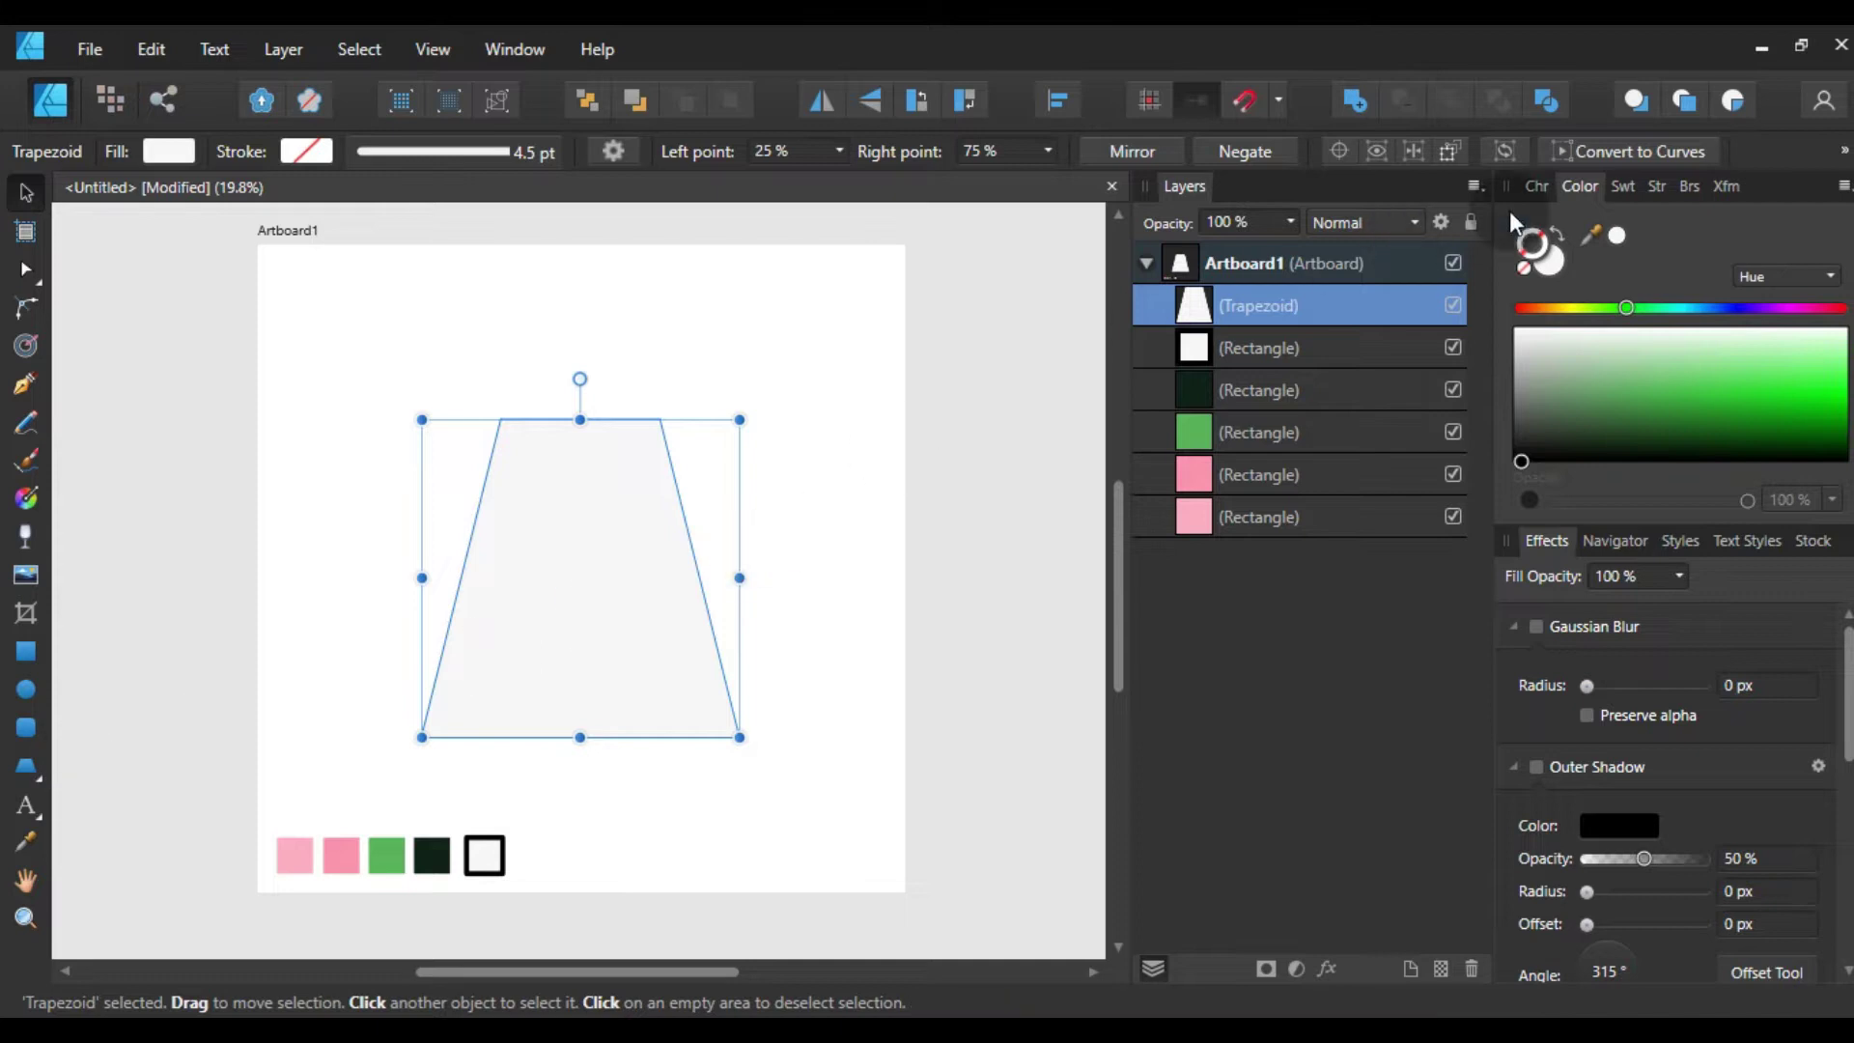
# - Give the trapezoid a pure black 4.5 pt outline
pyautogui.click(1537, 457)
pyautogui.moveTo(1532, 460); pyautogui.dragTo(1518, 465)
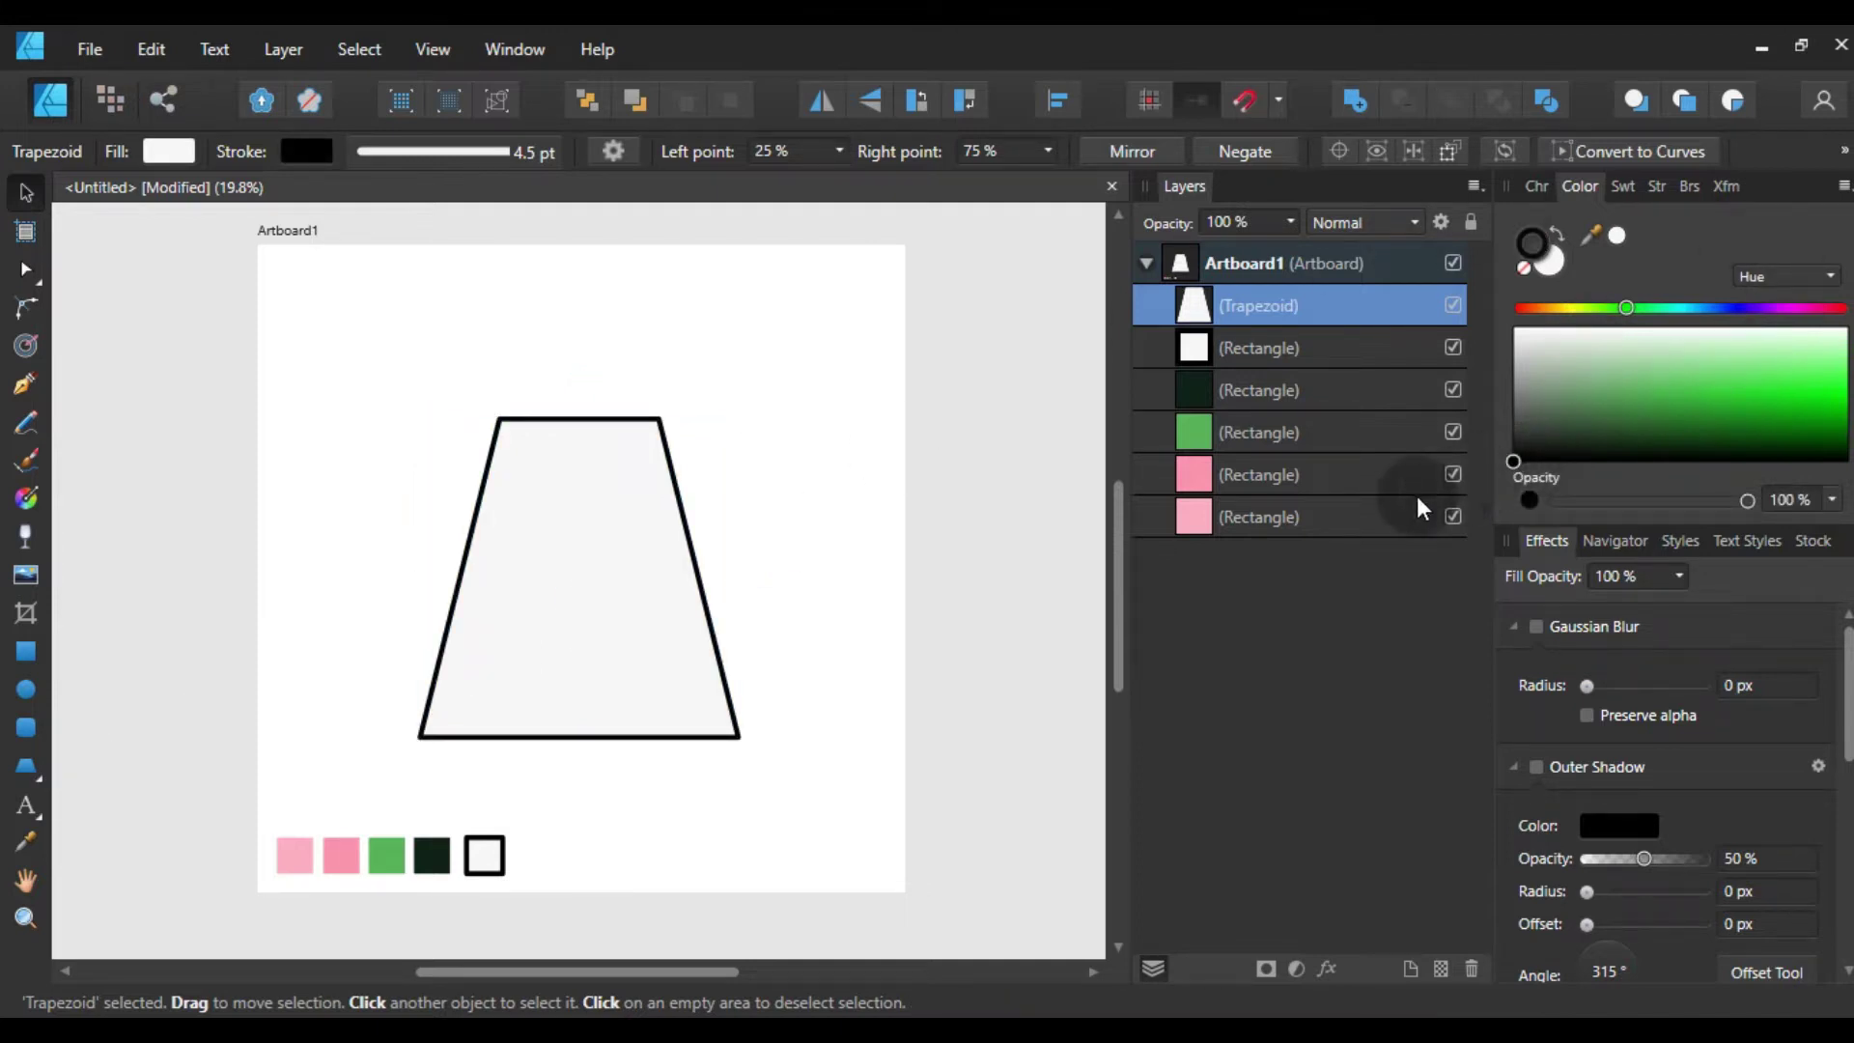
pyautogui.click(575, 563)
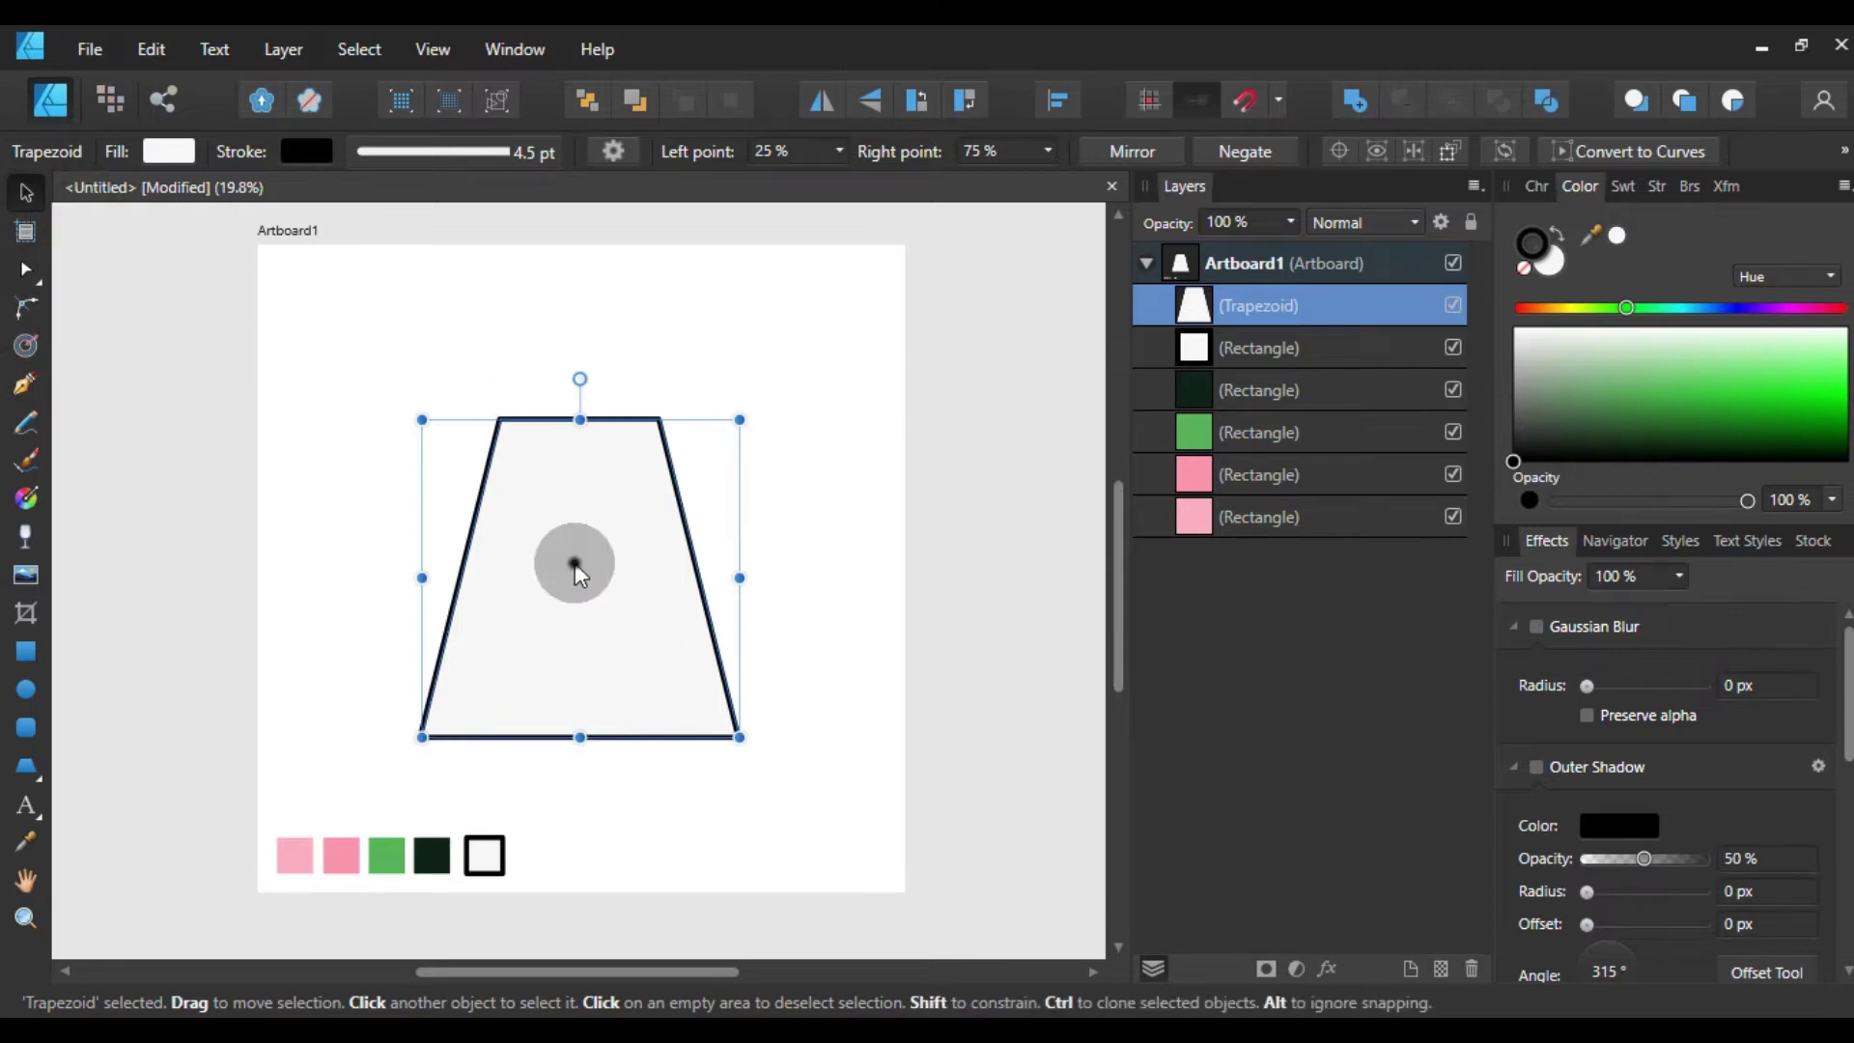
pyautogui.rightClick(576, 563)
# - Flip the trapezoid vertically so it is wider at the top, then duplicate it with Ctrl+J
pyautogui.moveTo(484, 721); pyautogui.dragTo(508, 774)
pyautogui.click(508, 775)
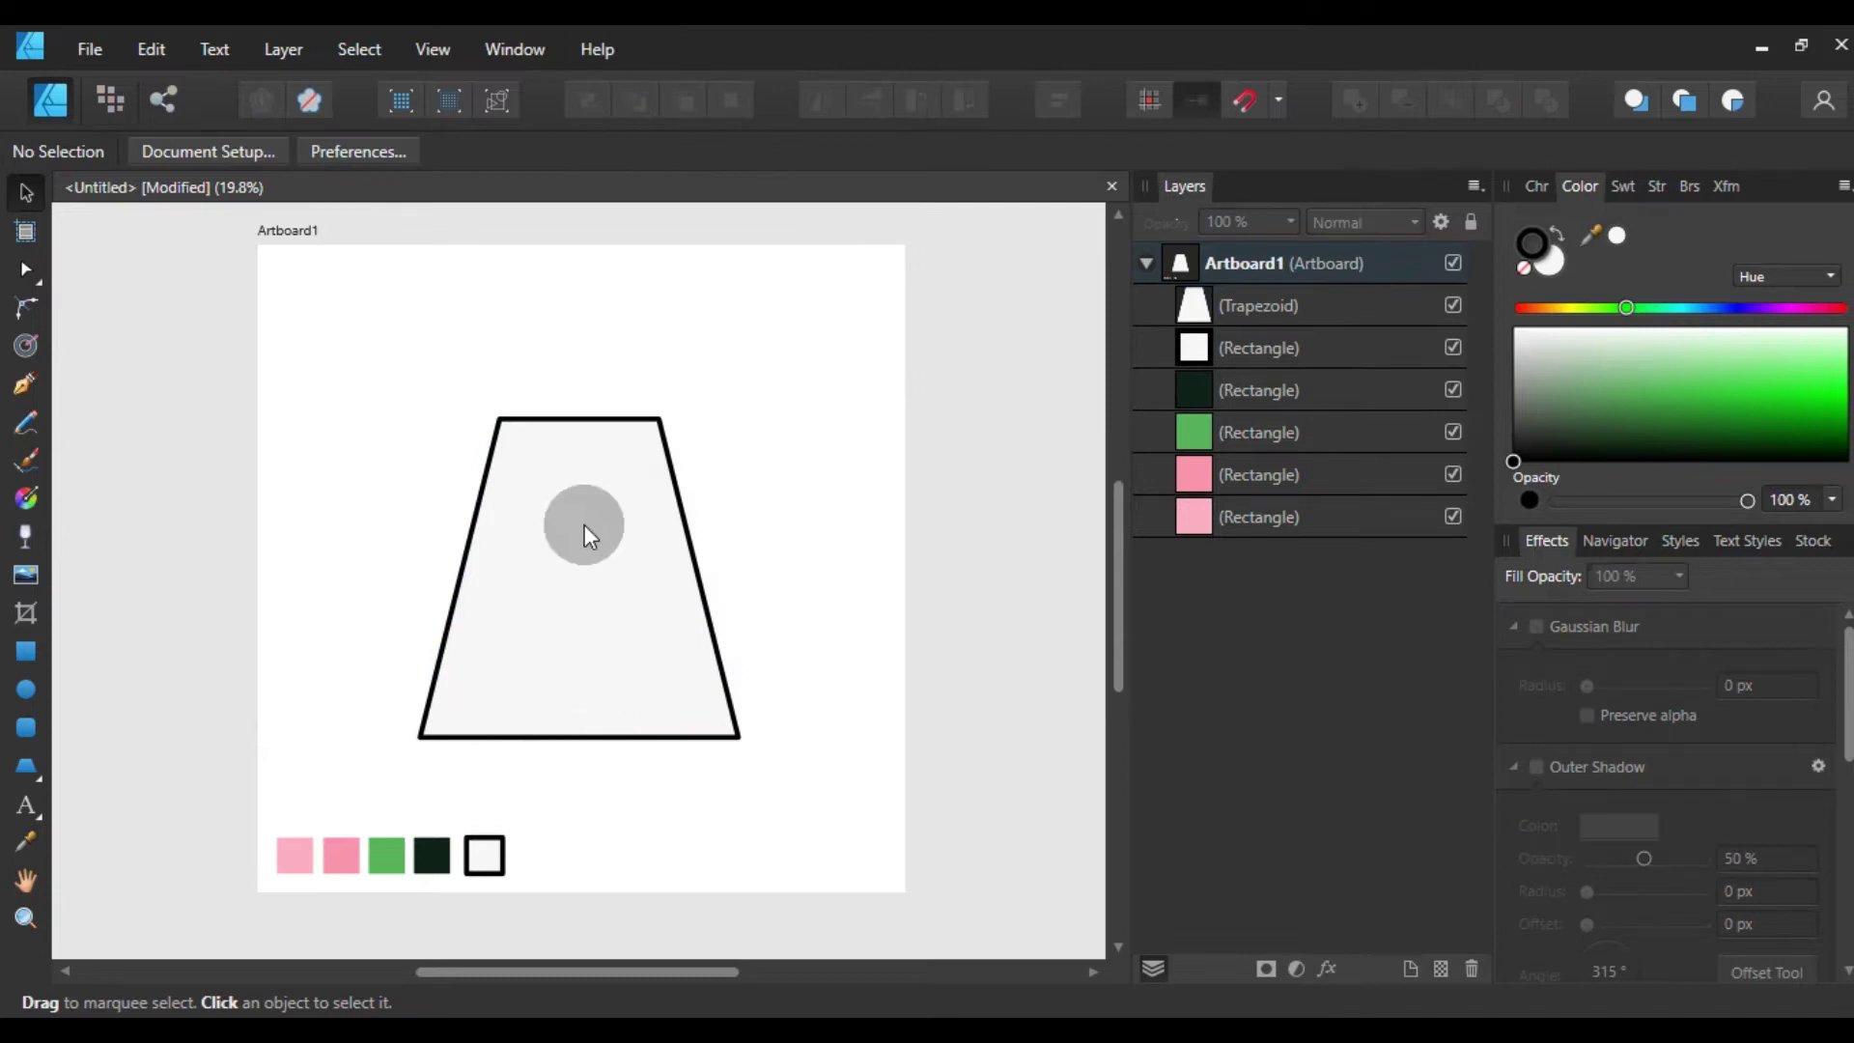
pyautogui.rightClick(559, 606)
pyautogui.moveTo(625, 388)
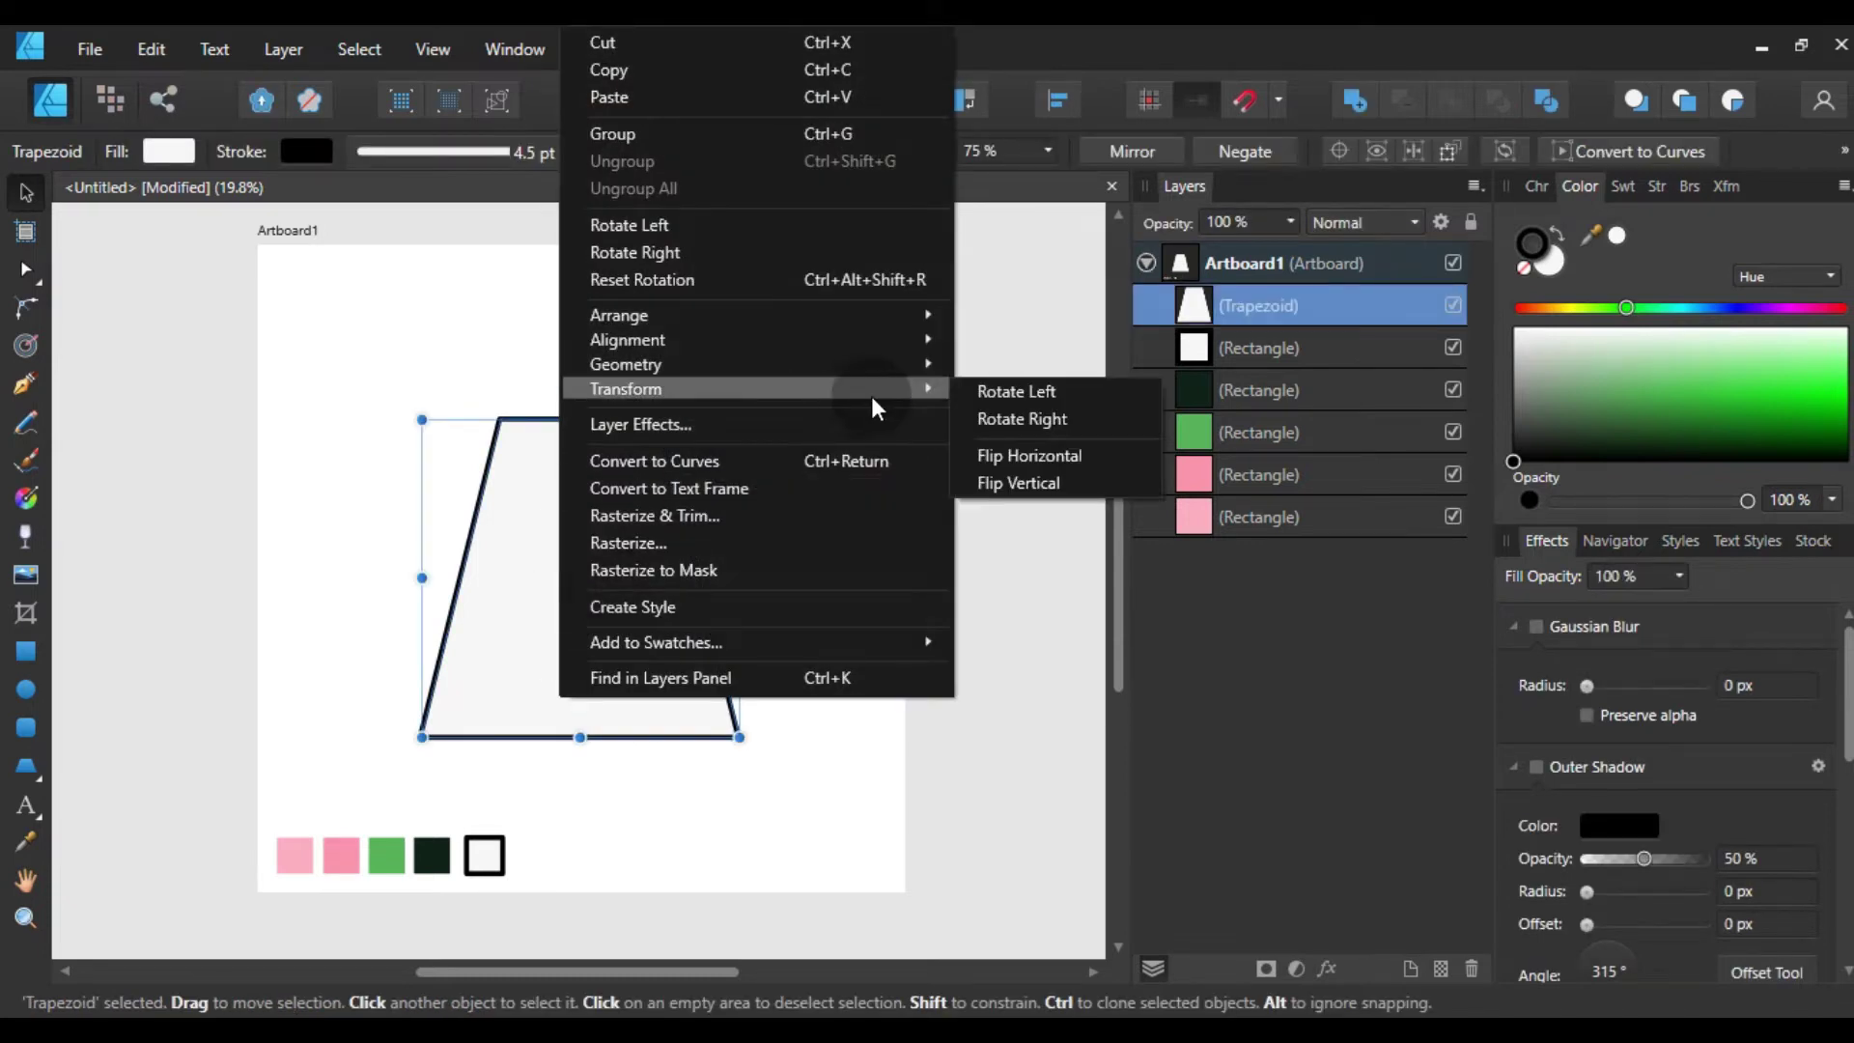
pyautogui.click(1021, 480)
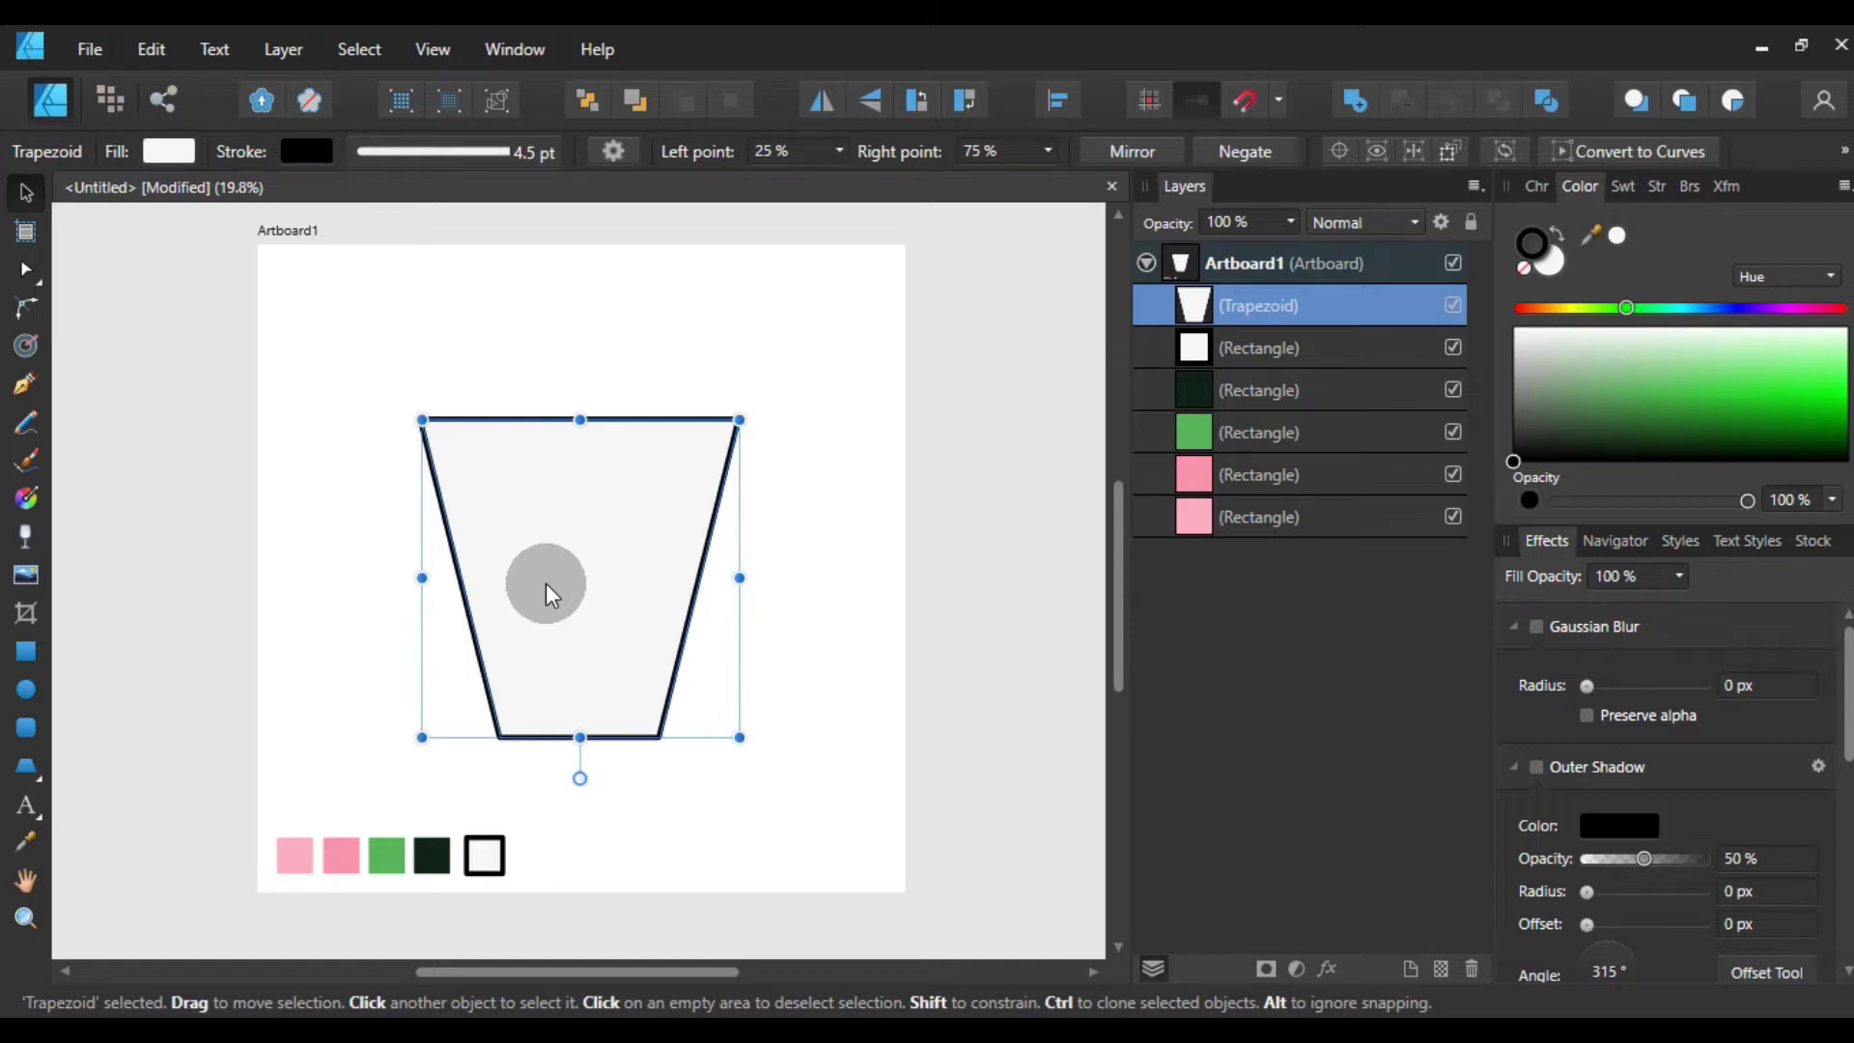
pyautogui.hotkey('ctrl', 'j')
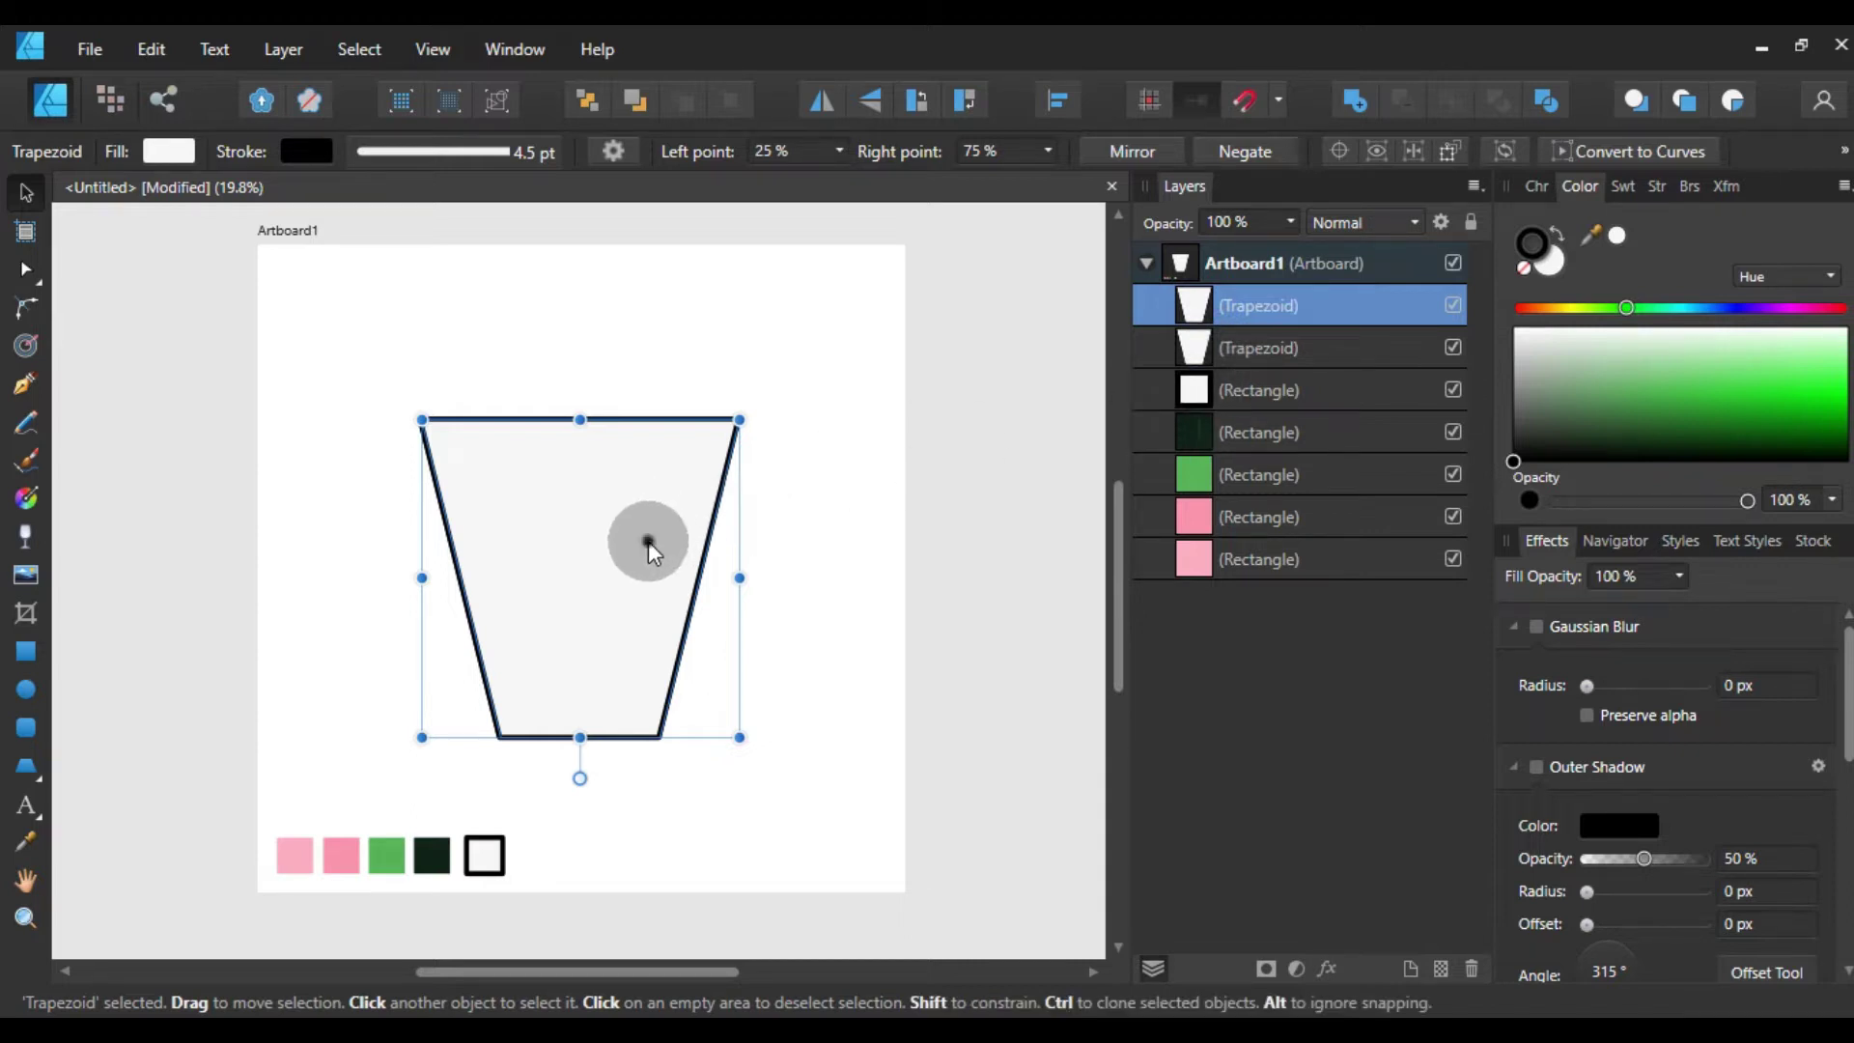
# - Resize the duplicate trapezoid and nest it inside the original, then select both shapes
pyautogui.moveTo(655, 530); pyautogui.dragTo(576, 645)
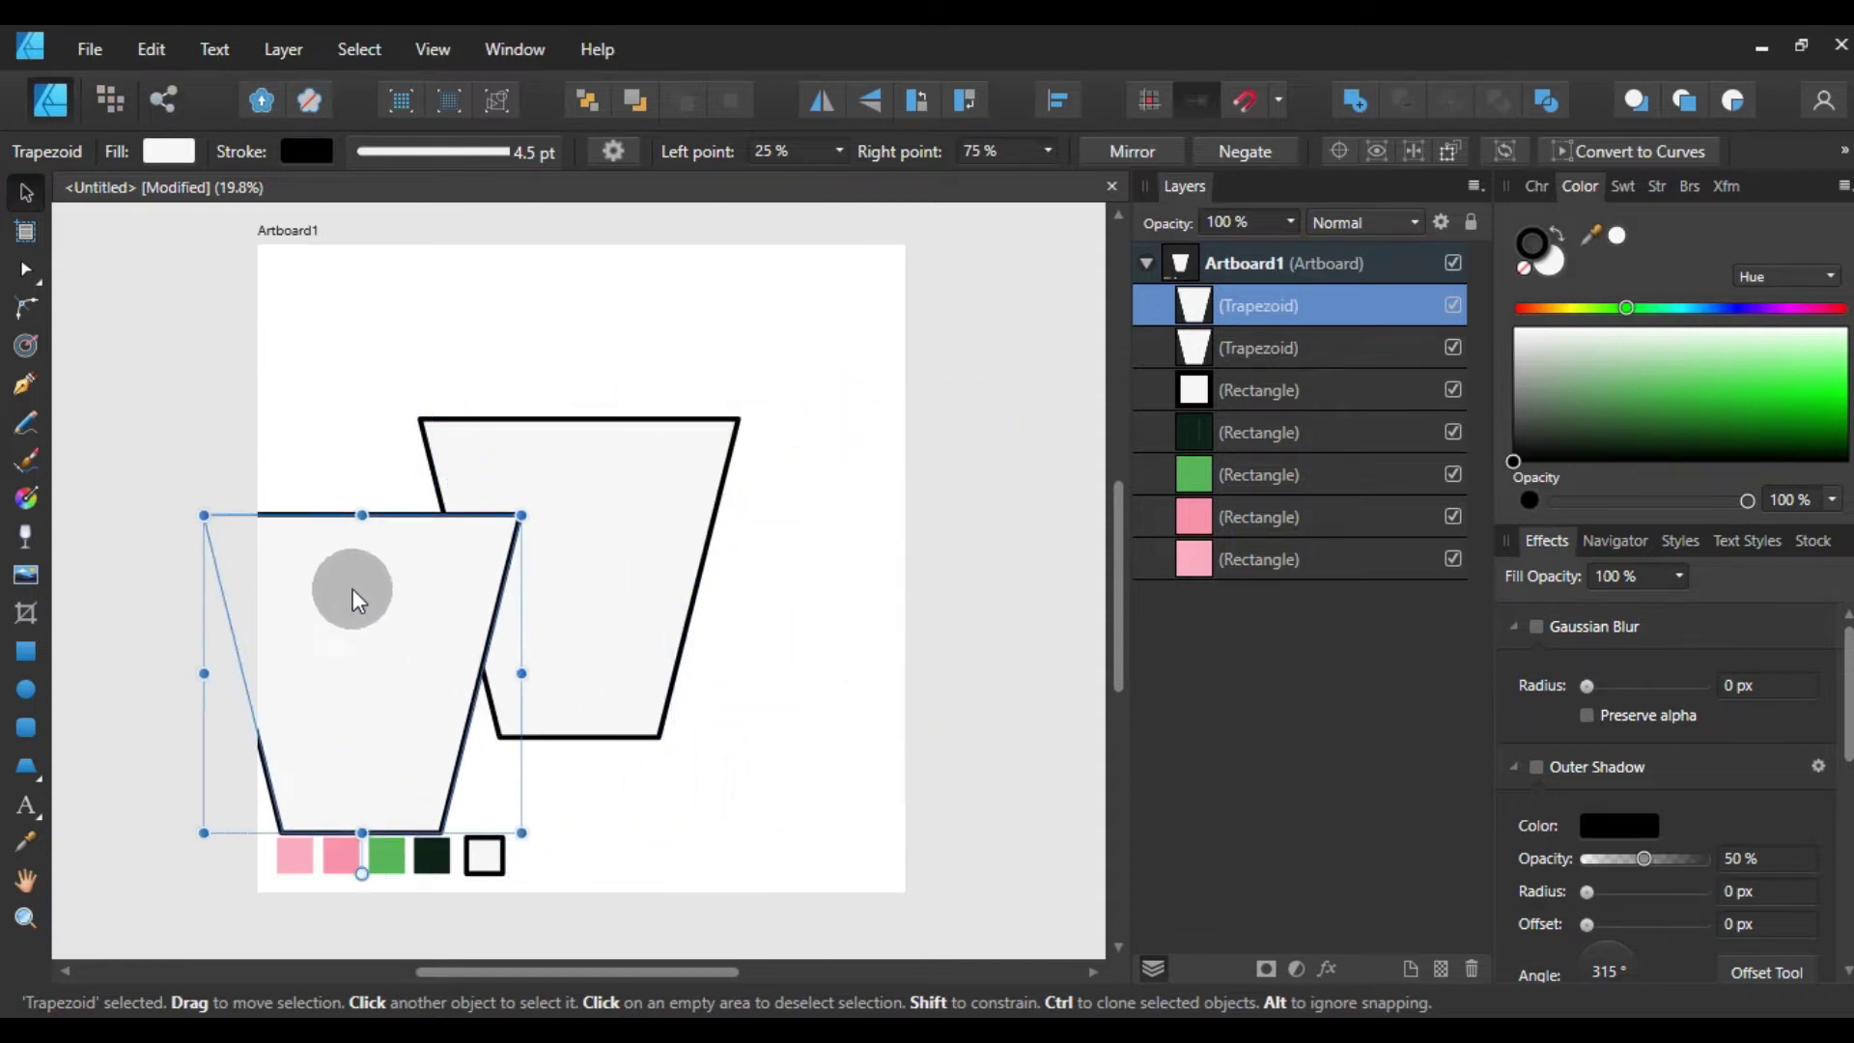
pyautogui.moveTo(576, 645)
pyautogui.mouseDown()
pyautogui.moveTo(529, 442)
pyautogui.moveTo(698, 367)
pyautogui.moveTo(652, 418)
pyautogui.mouseUp()
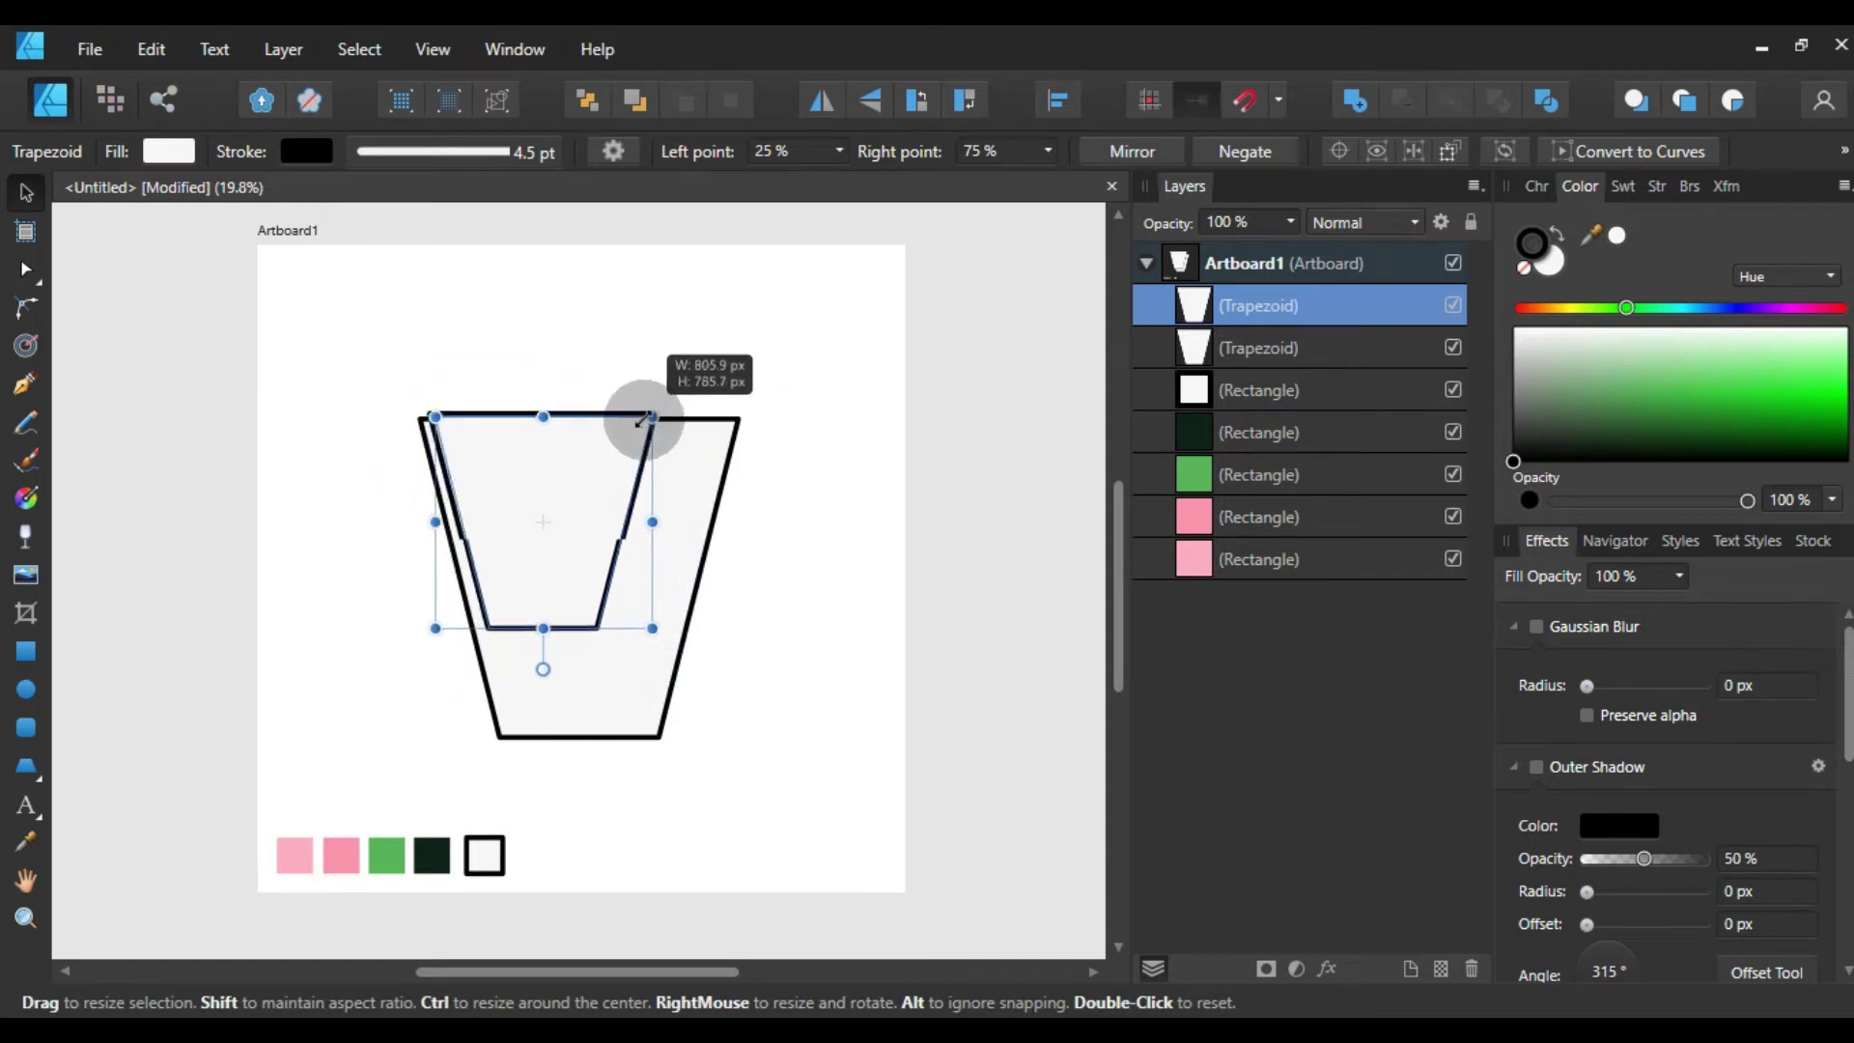
pyautogui.moveTo(584, 497); pyautogui.dragTo(618, 594)
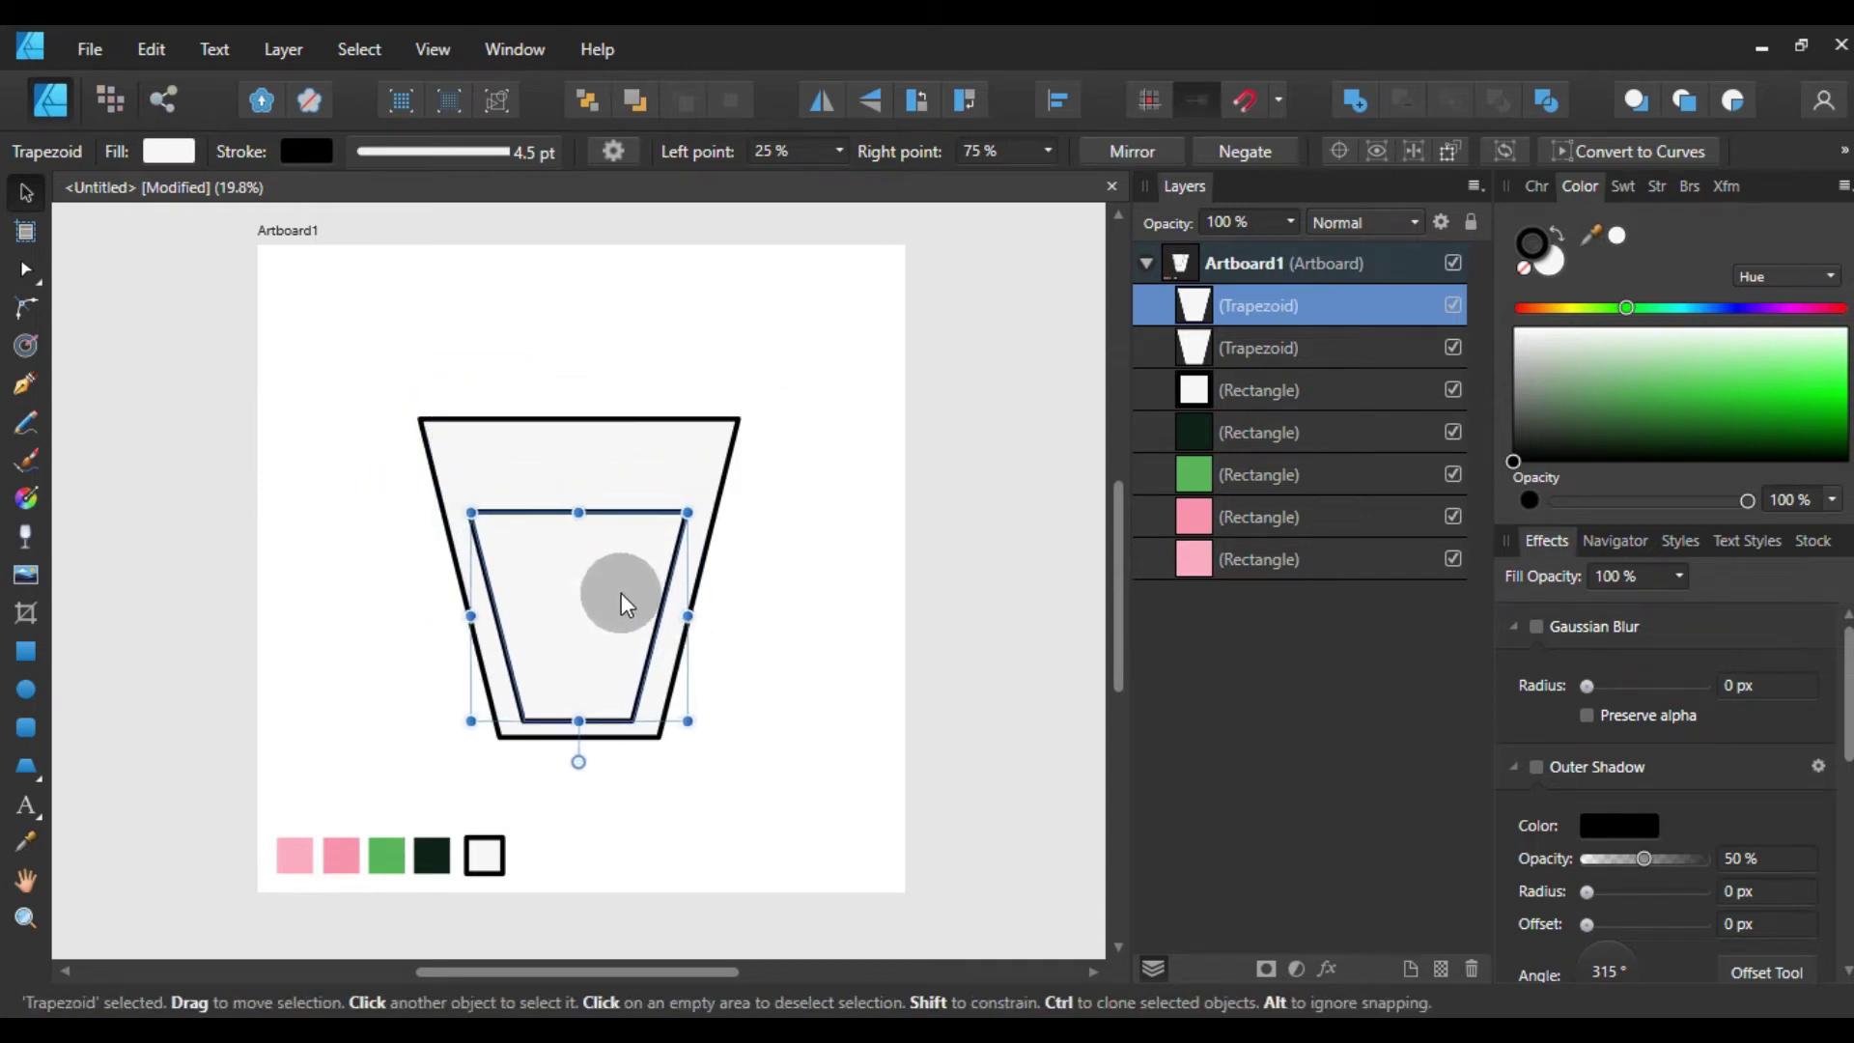
pyautogui.moveTo(687, 514); pyautogui.dragTo(732, 465)
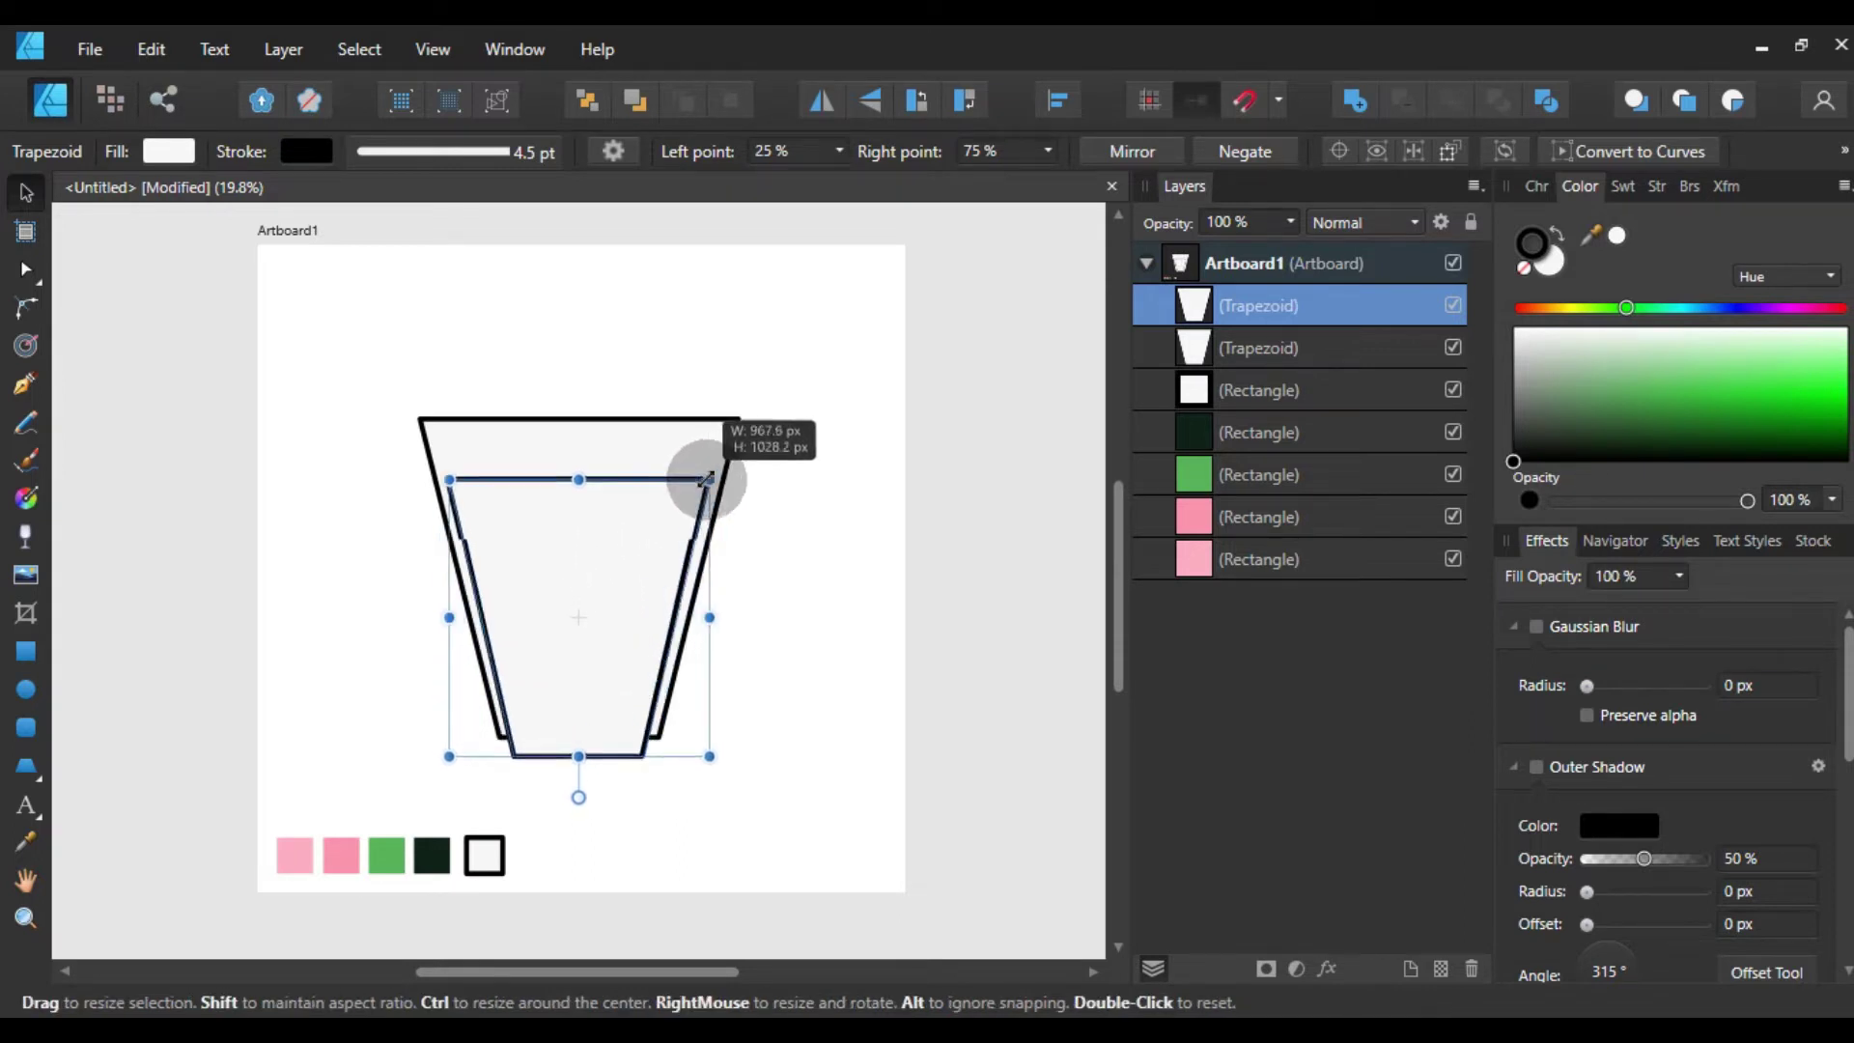
pyautogui.moveTo(655, 547); pyautogui.dragTo(632, 548)
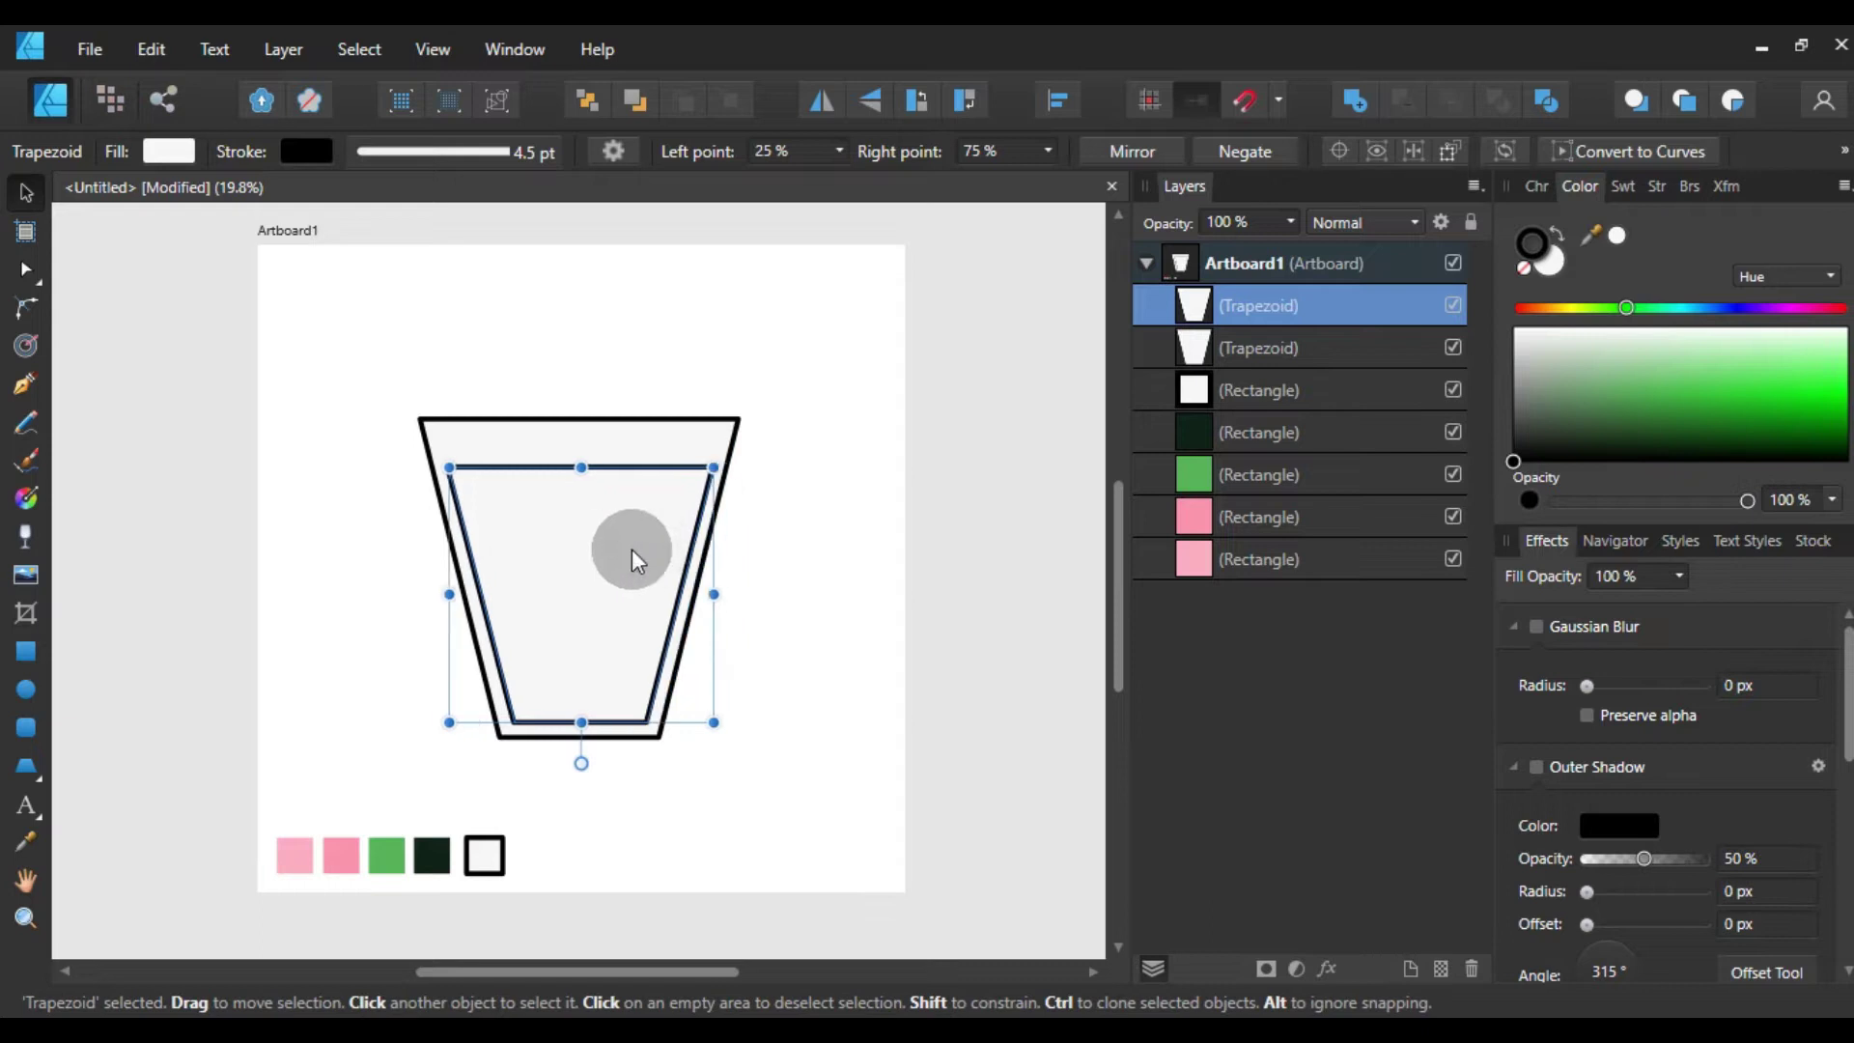
pyautogui.moveTo(712, 466)
pyautogui.mouseDown()
pyautogui.moveTo(697, 486)
pyautogui.moveTo(604, 469)
pyautogui.mouseUp()
pyautogui.moveTo(614, 558); pyautogui.dragTo(614, 572)
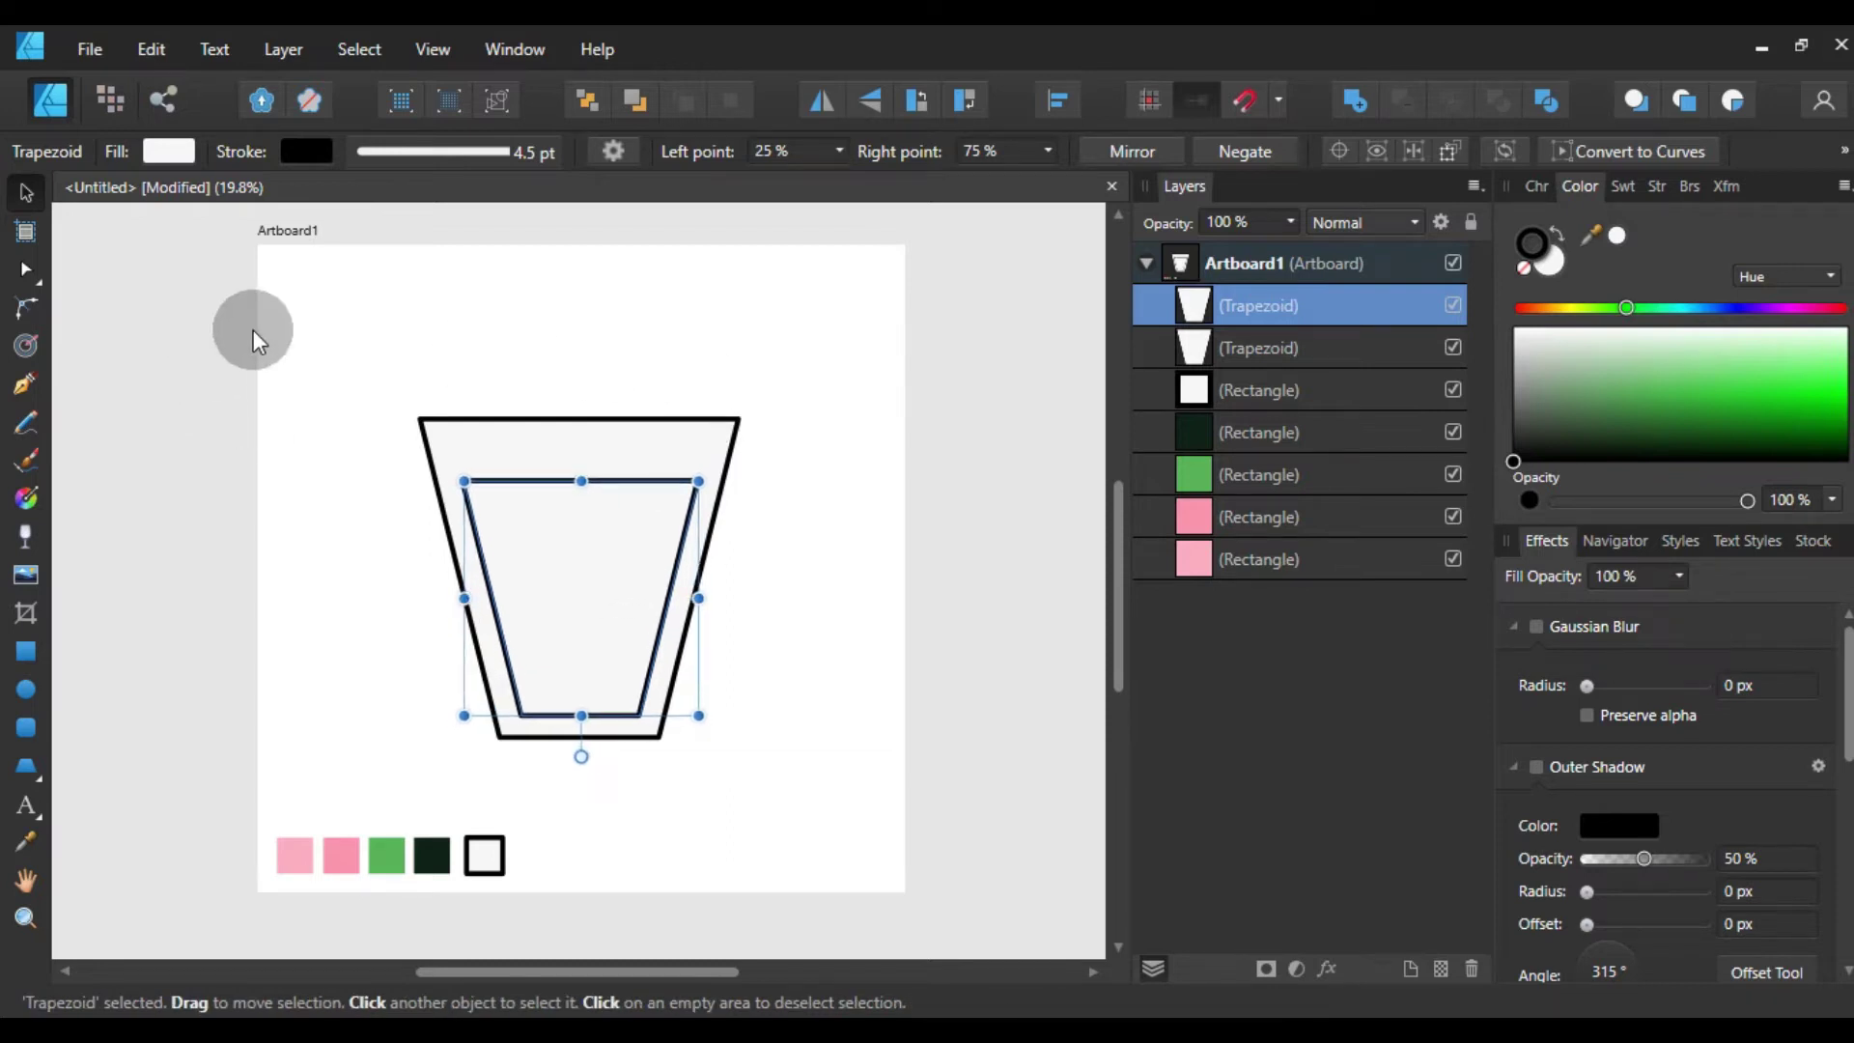
pyautogui.moveTo(253, 328); pyautogui.dragTo(843, 726)
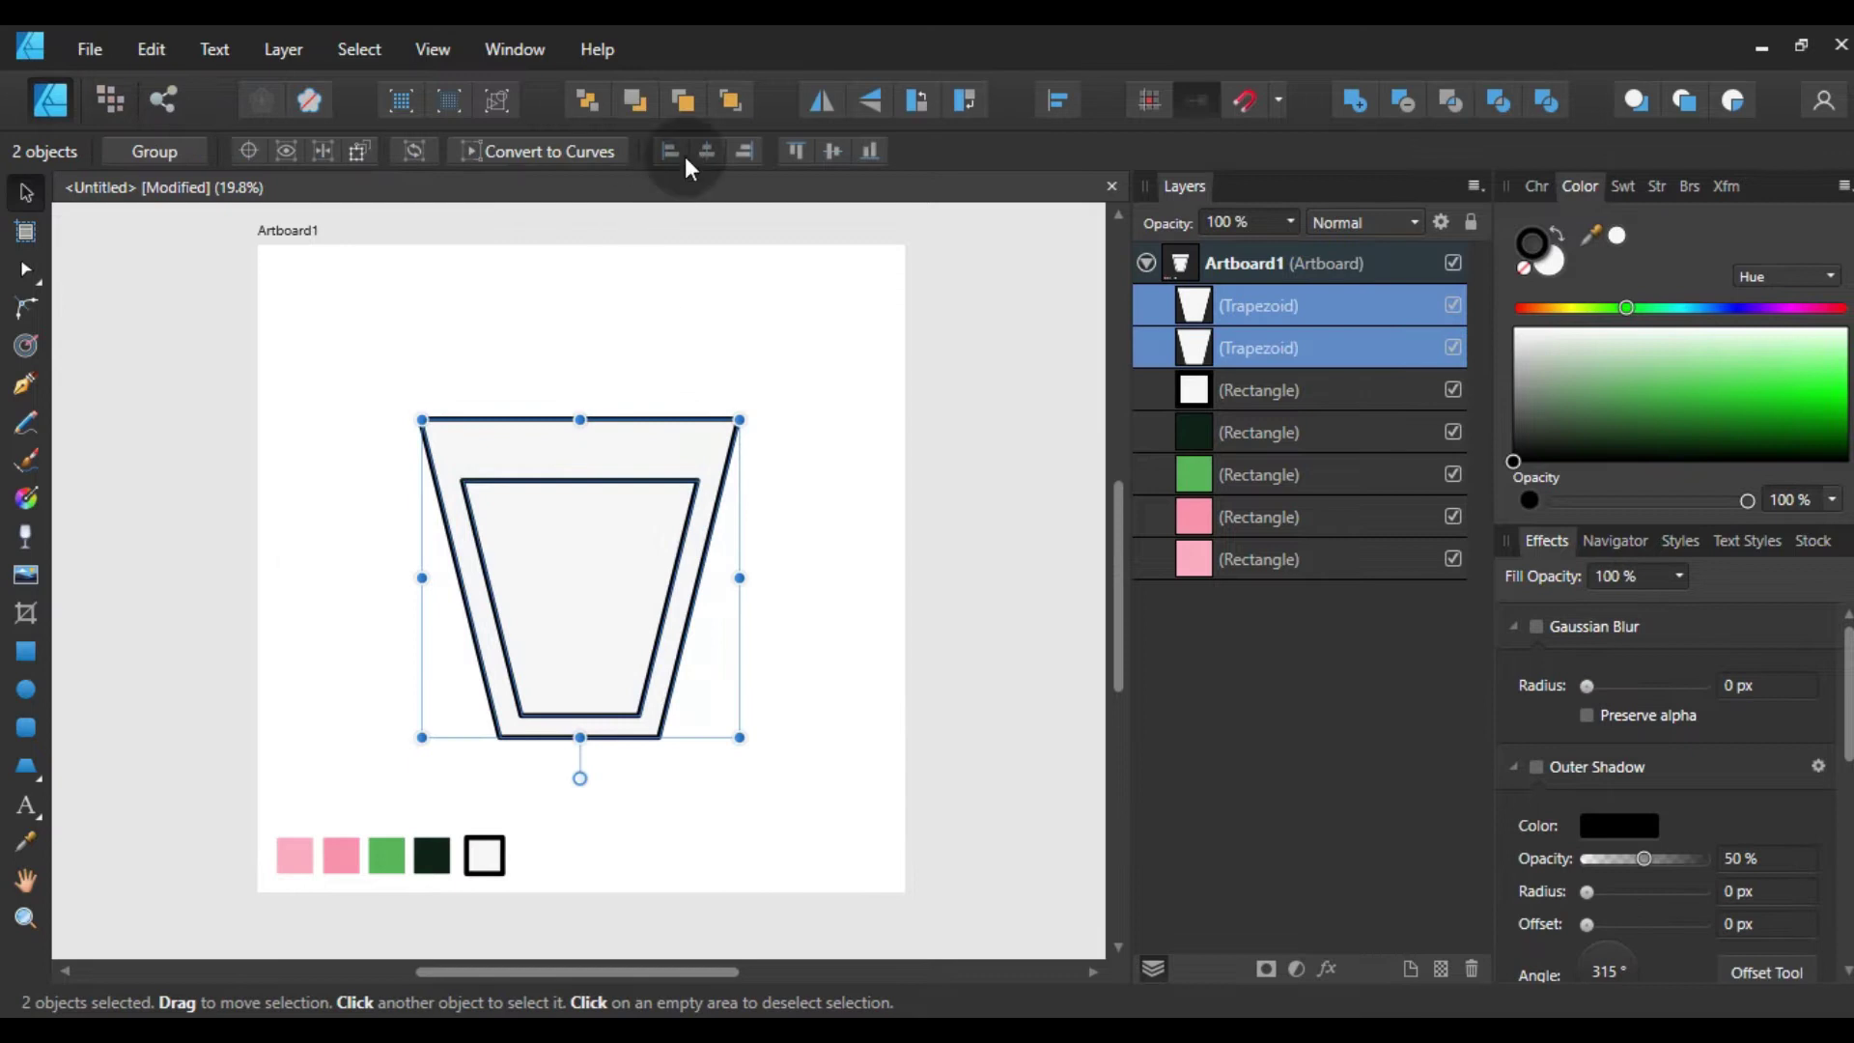
# - Centre the inner trapezoid within the outer one and adjust its height
pyautogui.click(711, 157)
pyautogui.click(740, 296)
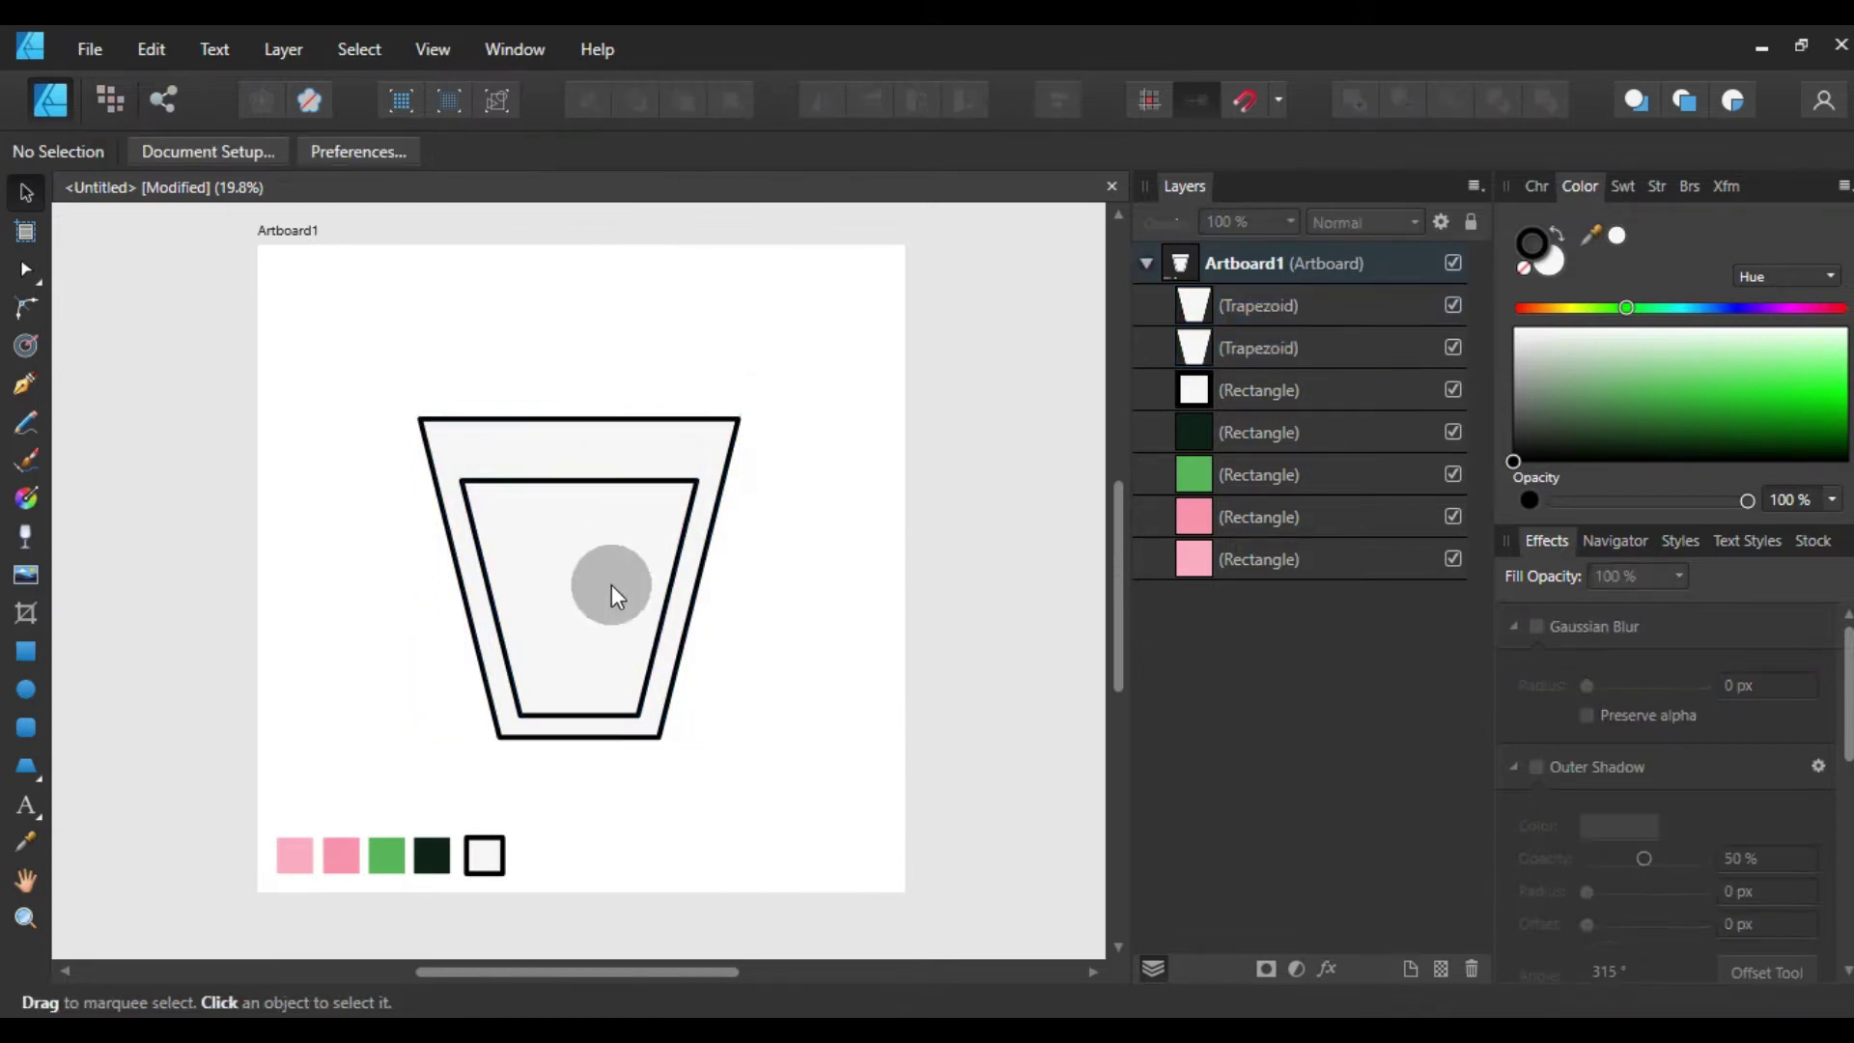
pyautogui.click(605, 480)
pyautogui.moveTo(581, 479)
pyautogui.mouseDown()
pyautogui.moveTo(581, 465)
pyautogui.moveTo(581, 480)
pyautogui.mouseUp()
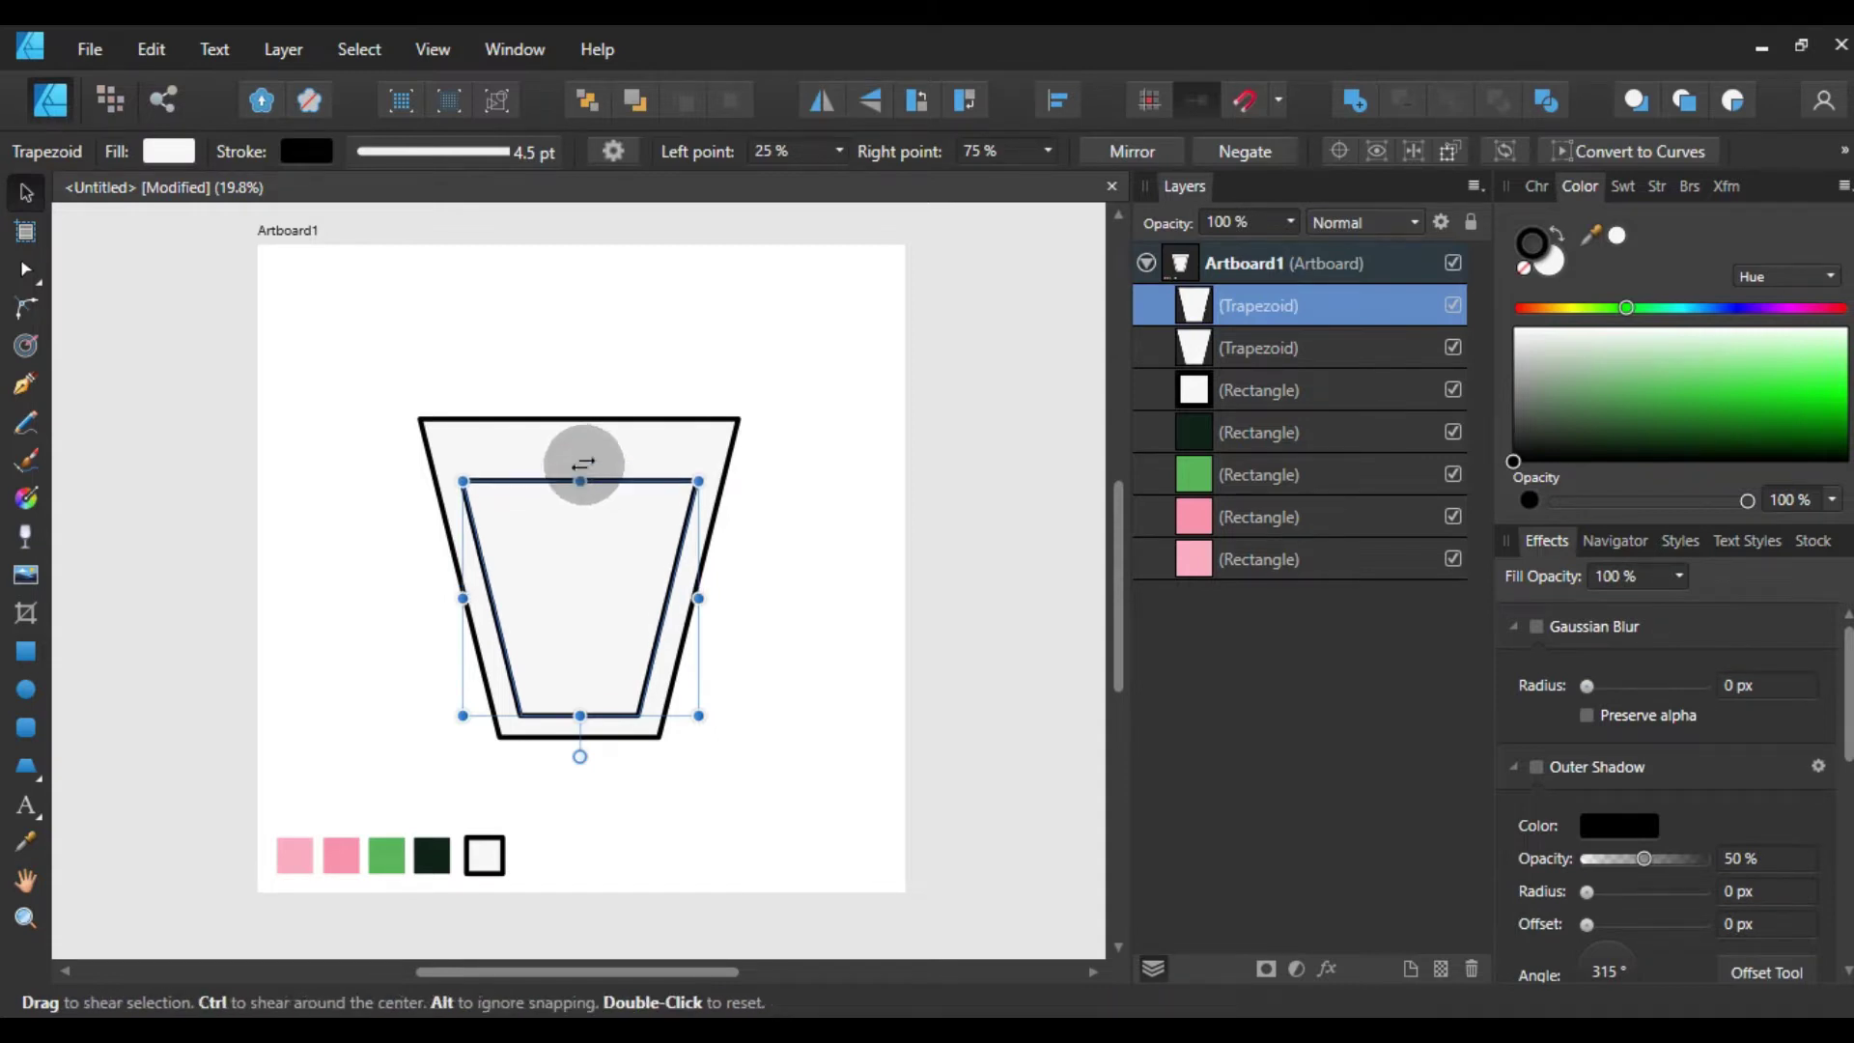
pyautogui.click(871, 421)
pyautogui.click(664, 498)
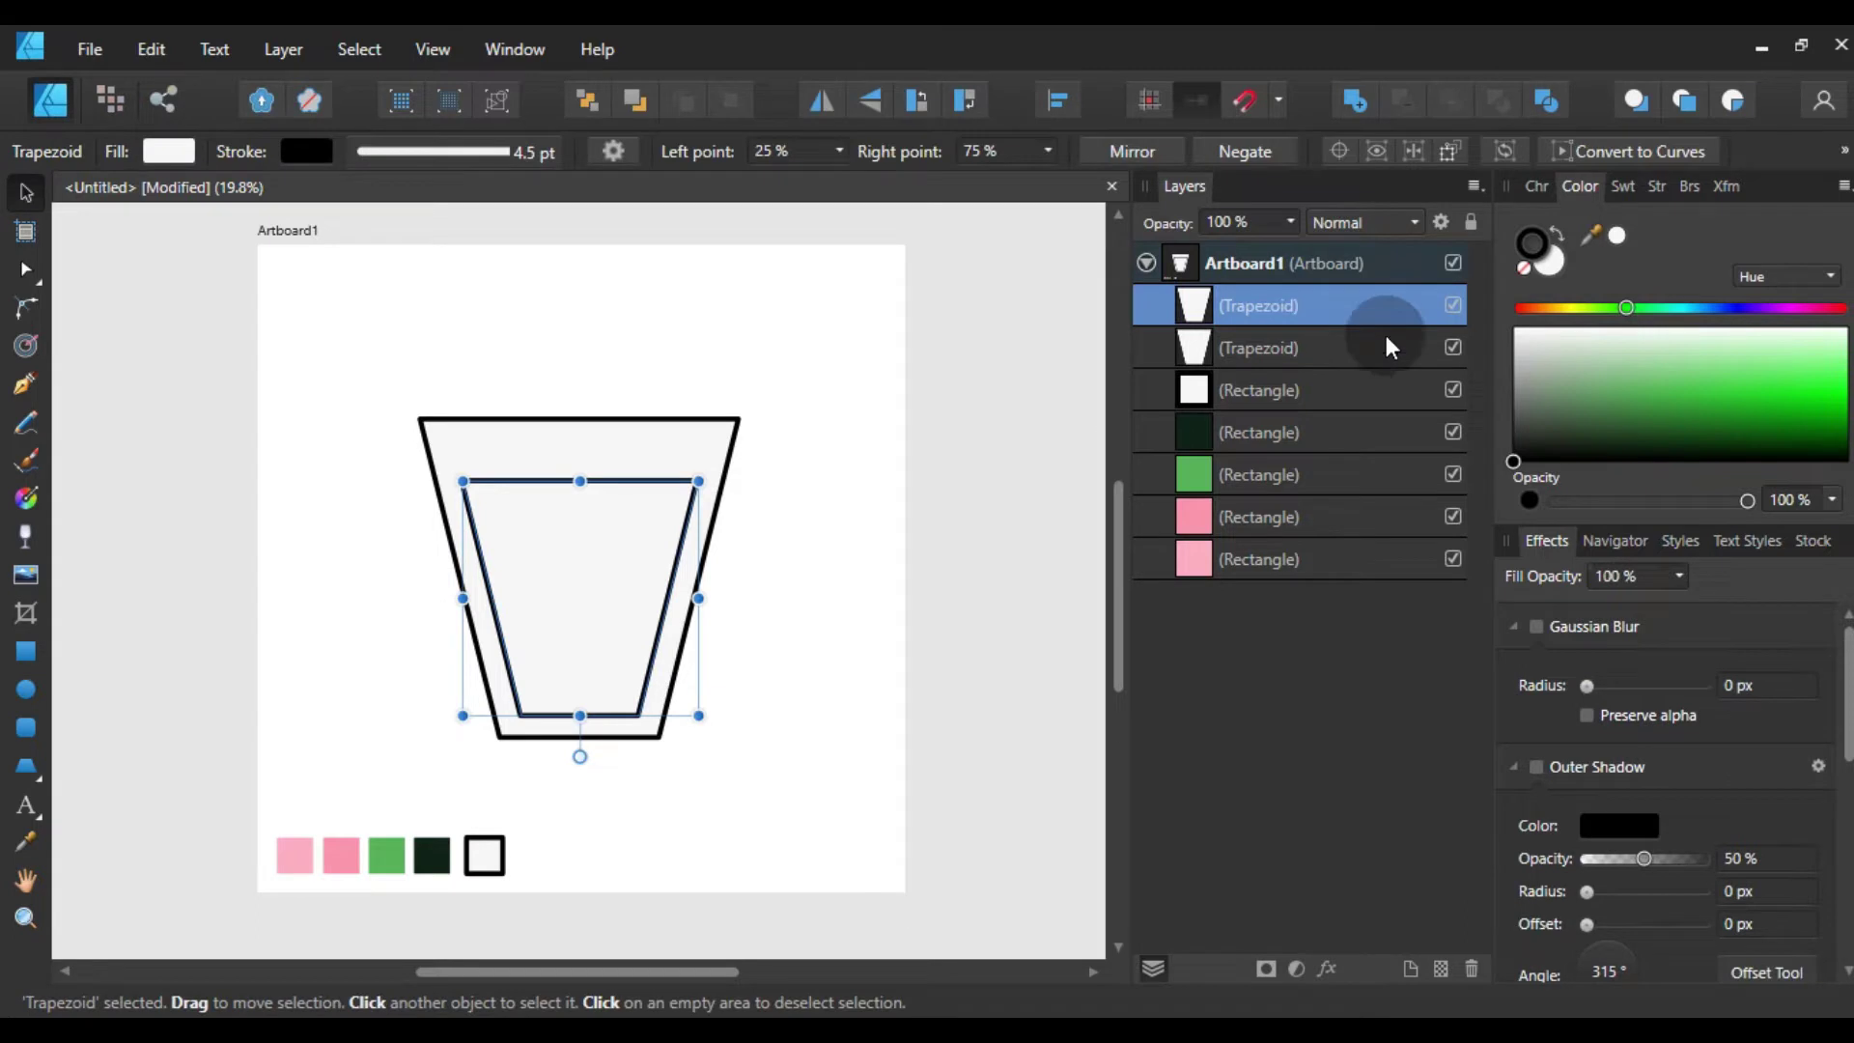
# - Give the inner trapezoid a dark grey fill and no outline
pyautogui.click(1522, 269)
pyautogui.click(770, 405)
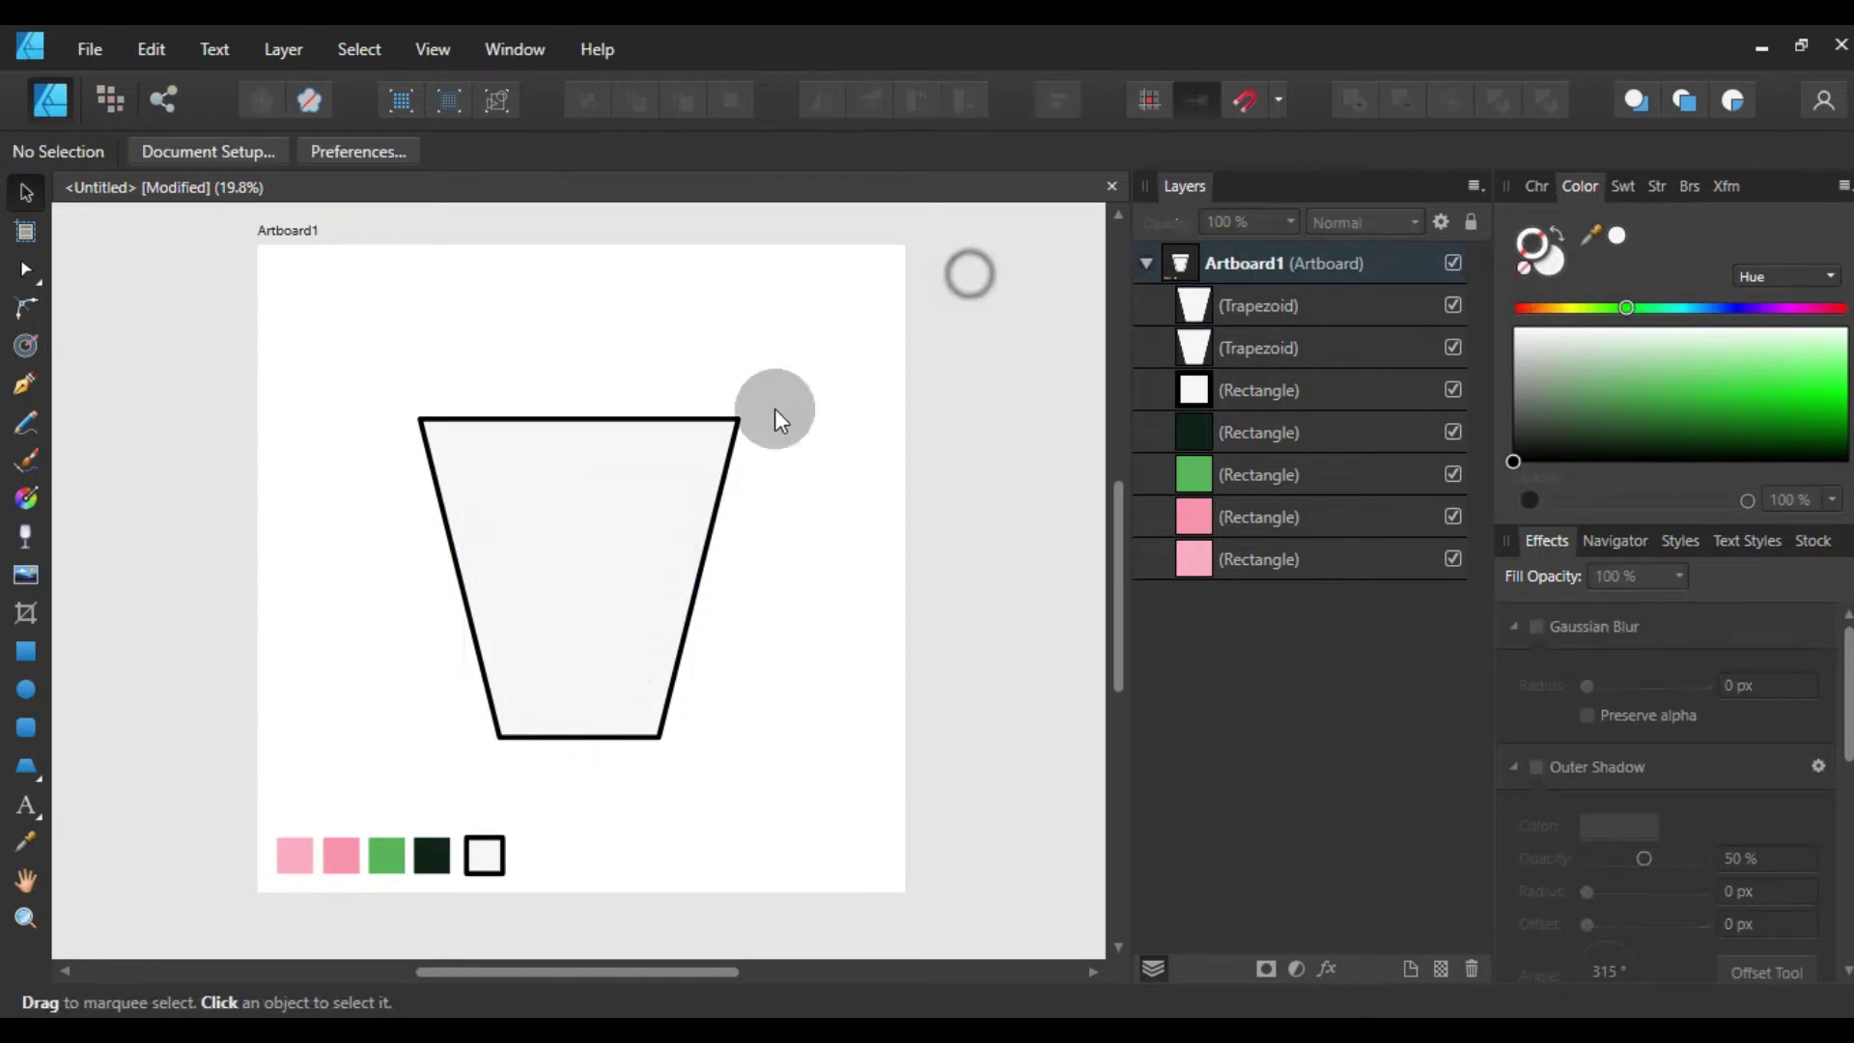
pyautogui.click(579, 538)
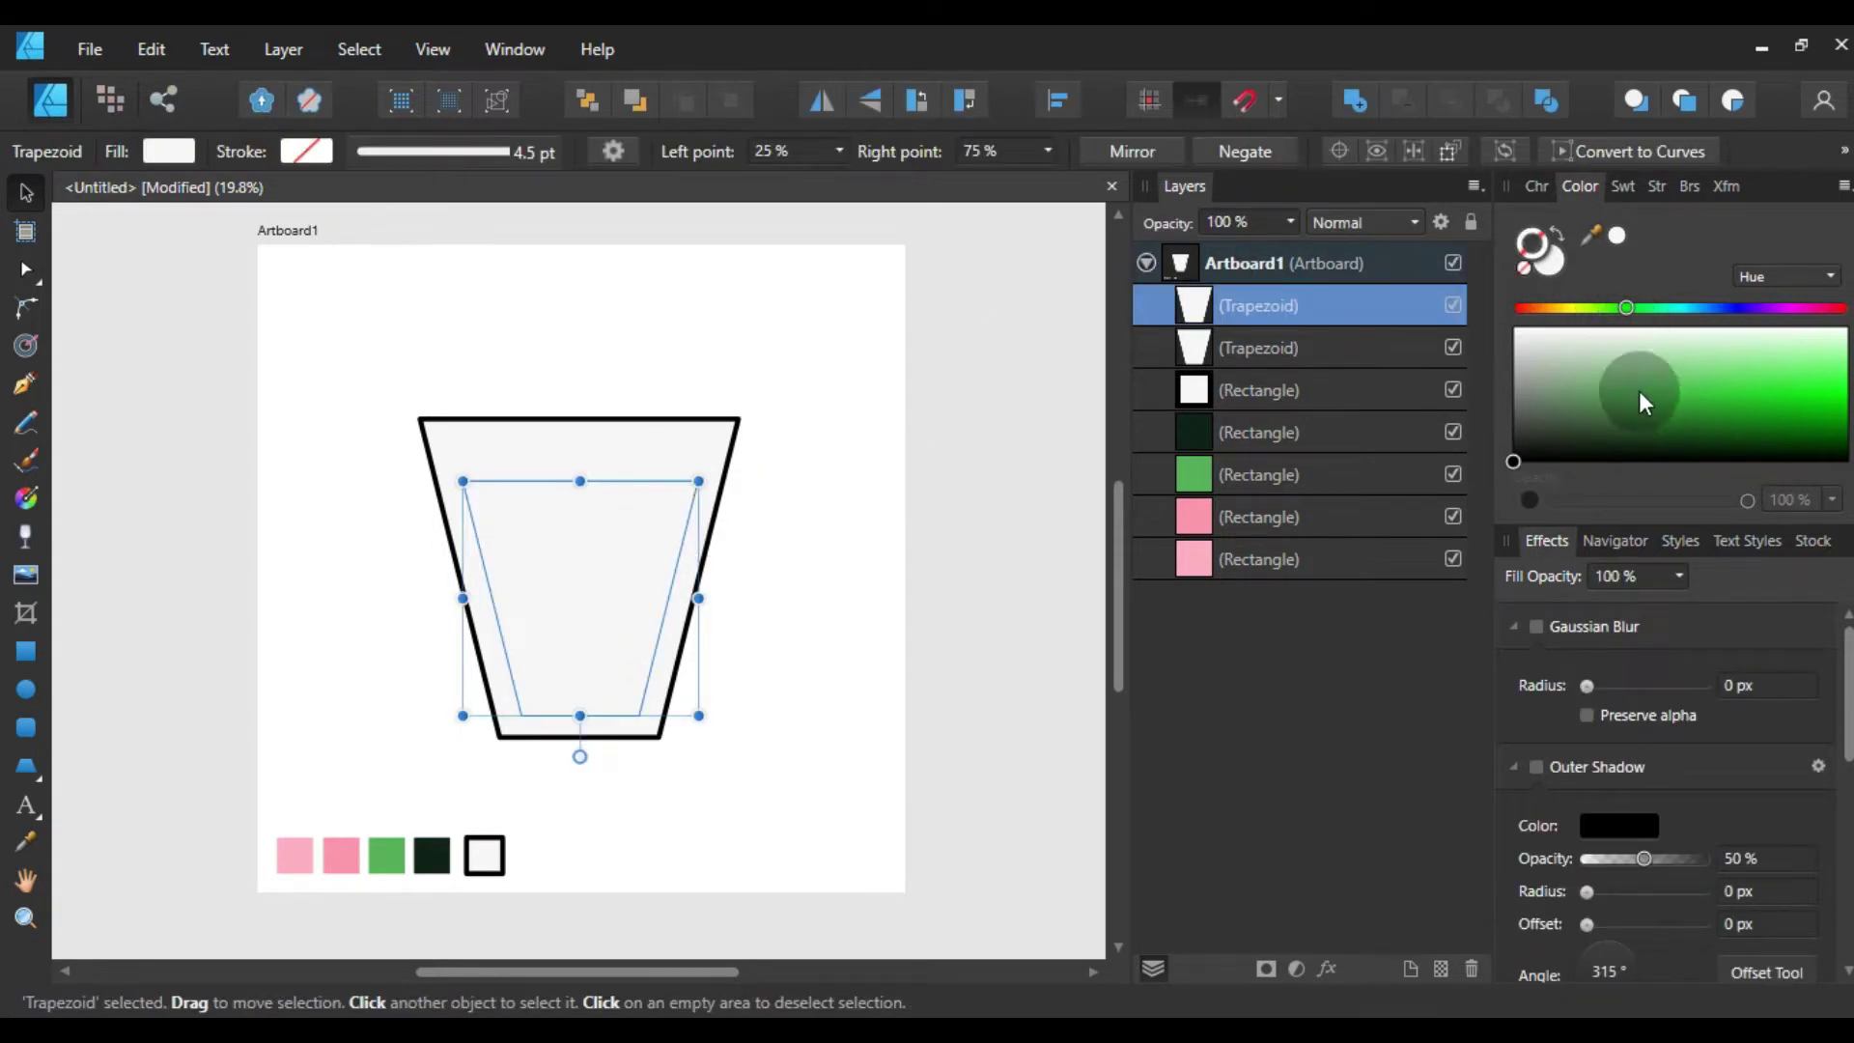
pyautogui.click(1528, 407)
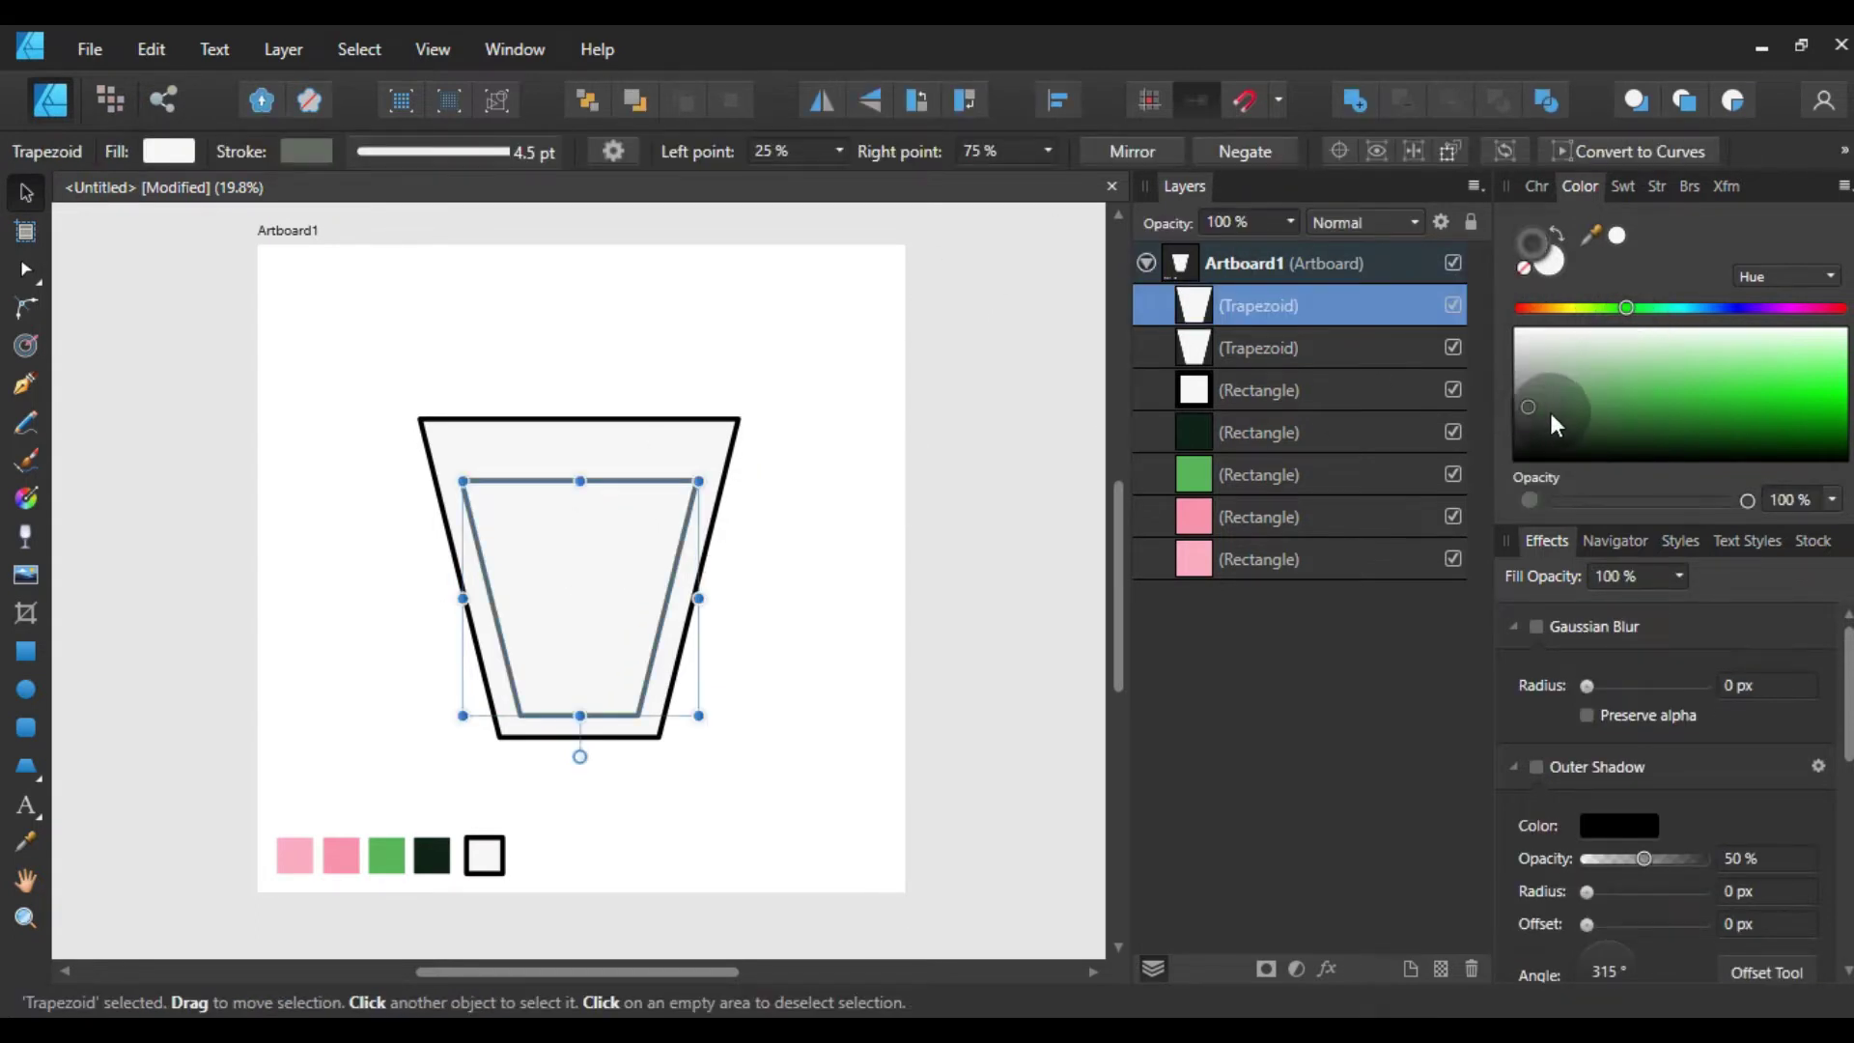
pyautogui.click(1563, 238)
pyautogui.click(1524, 271)
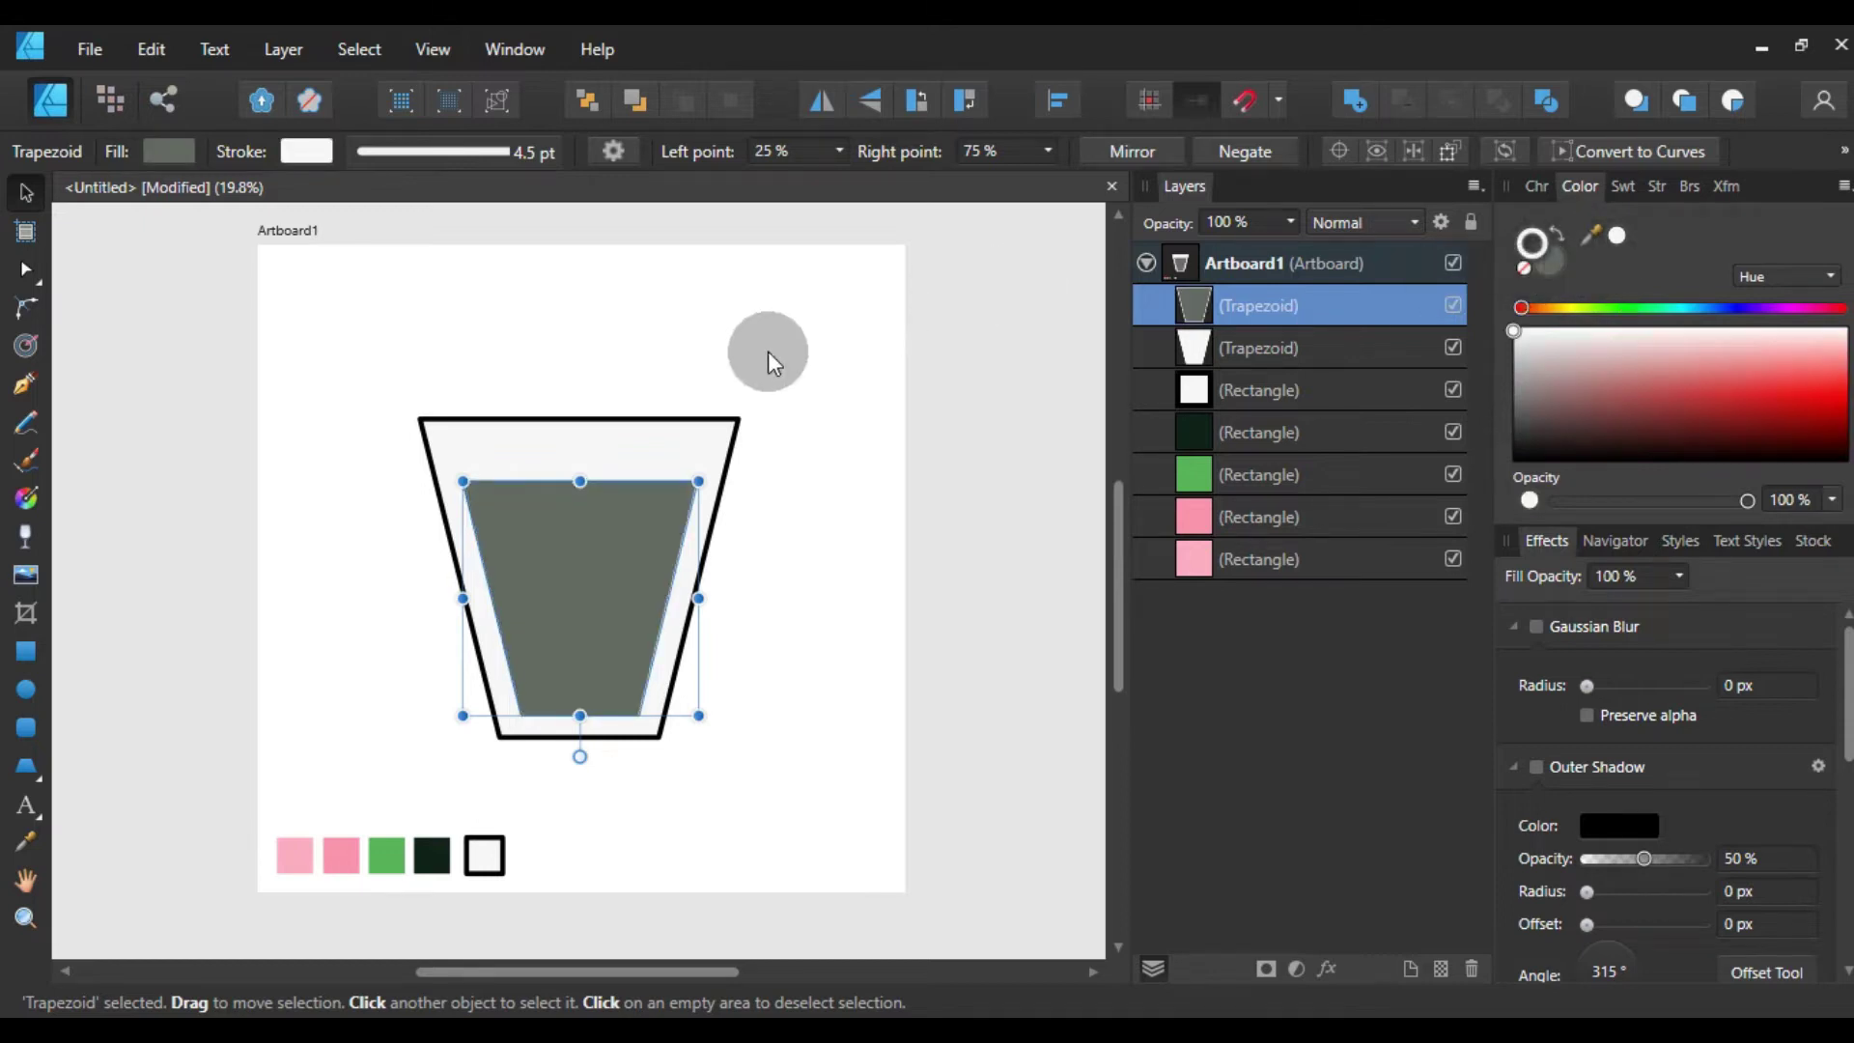
pyautogui.click(769, 324)
pyautogui.click(622, 565)
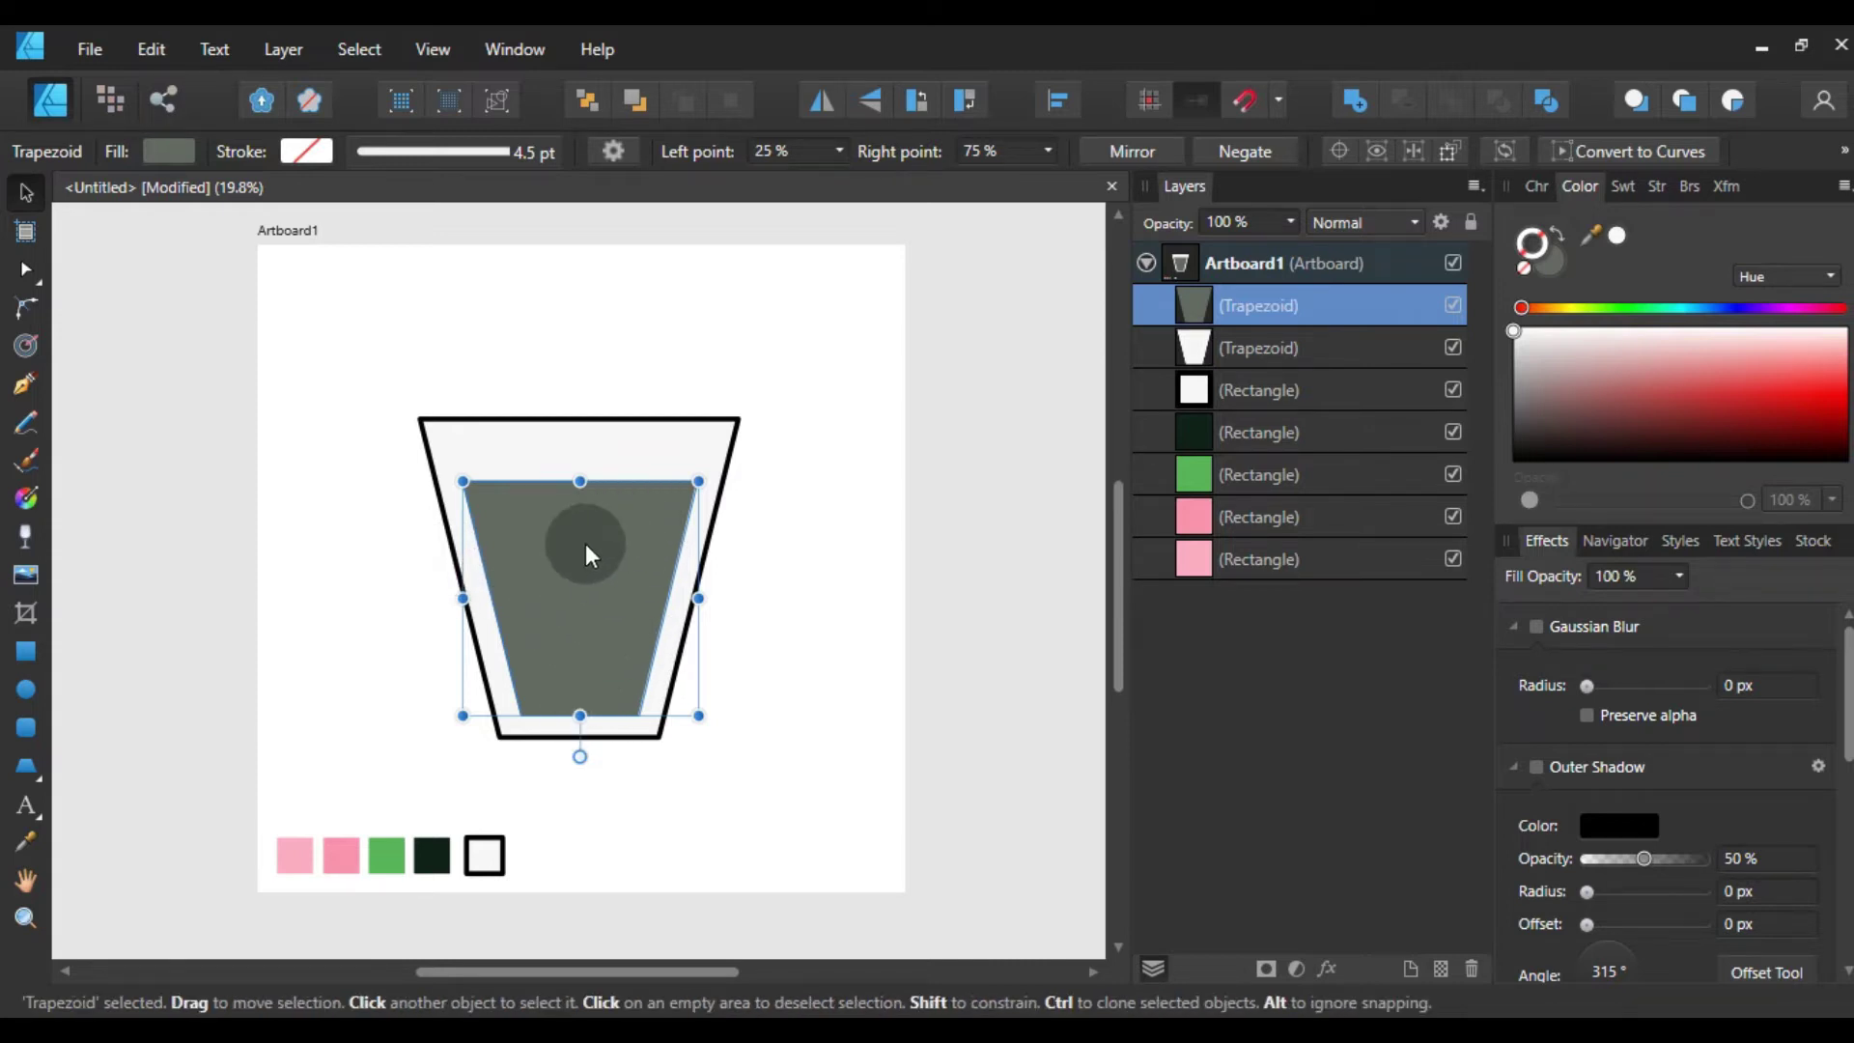
# - Convert the grey inner trapezoid to curves and reselect it with the Move Tool
pyautogui.click(855, 496)
pyautogui.click(577, 623)
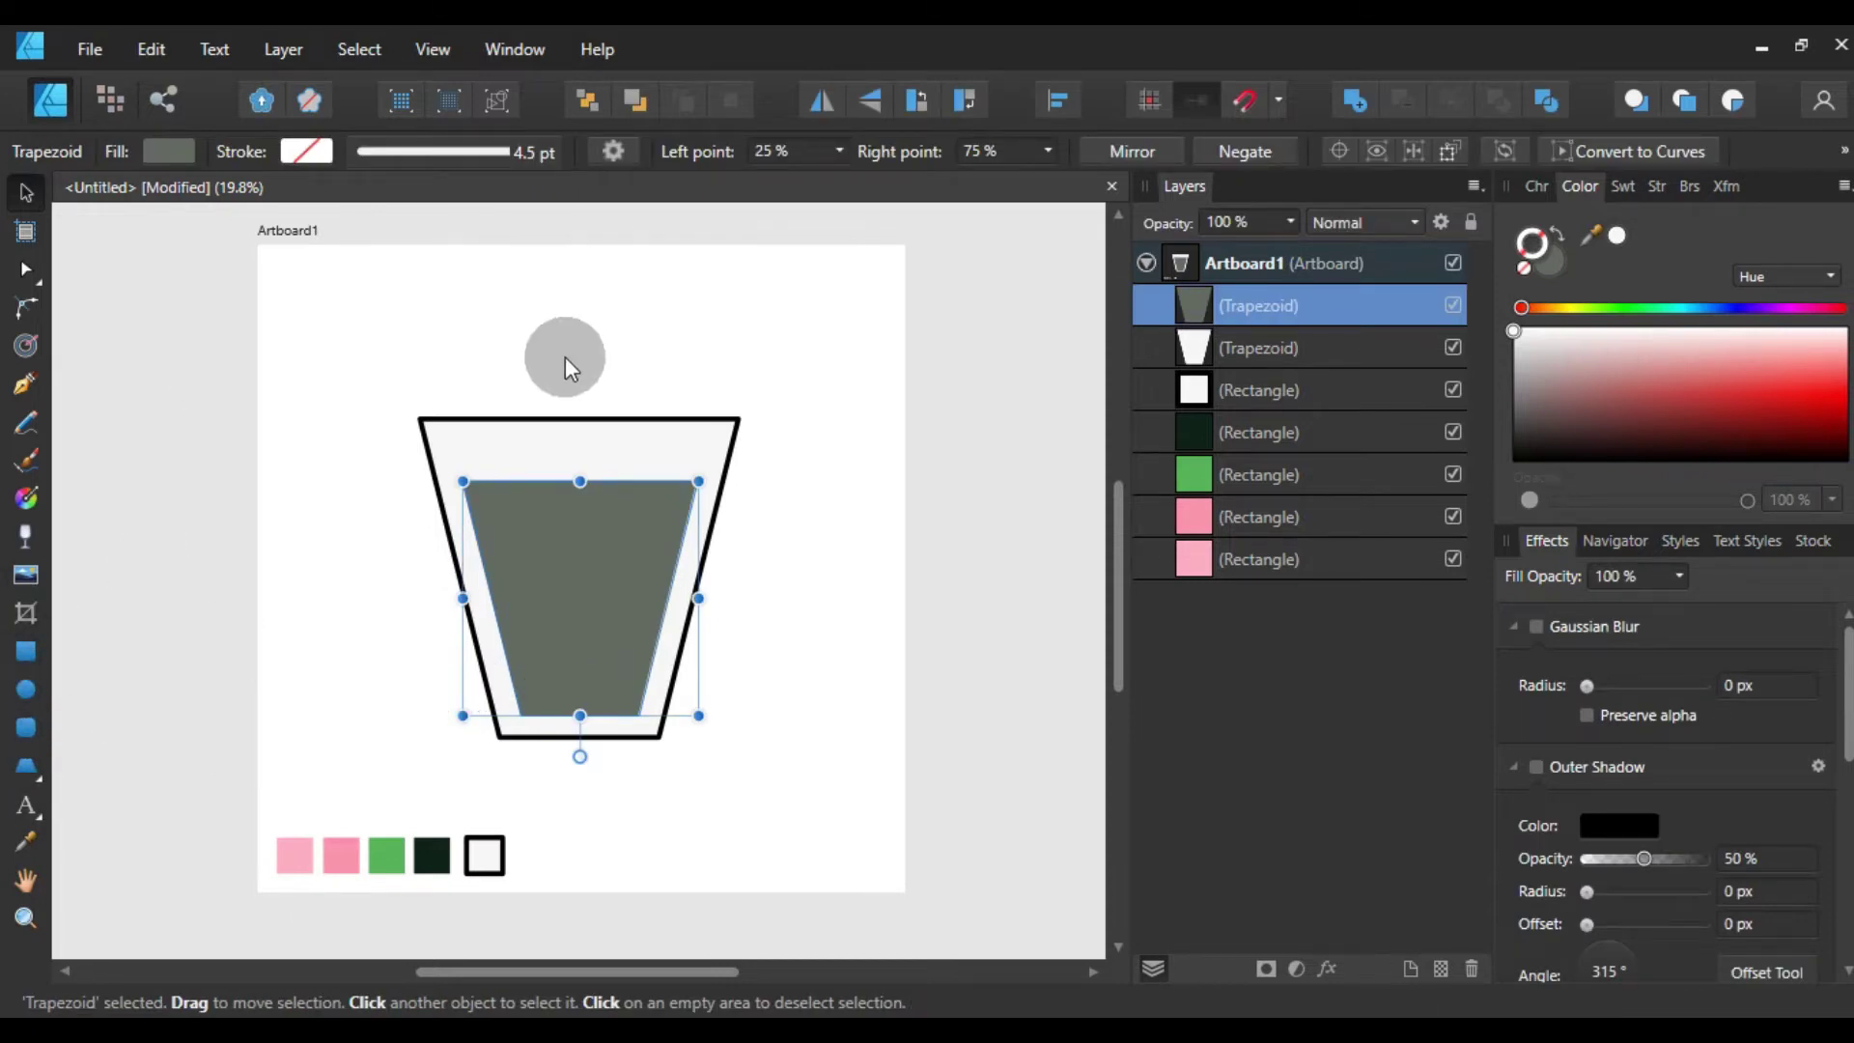
pyautogui.rightClick(624, 523)
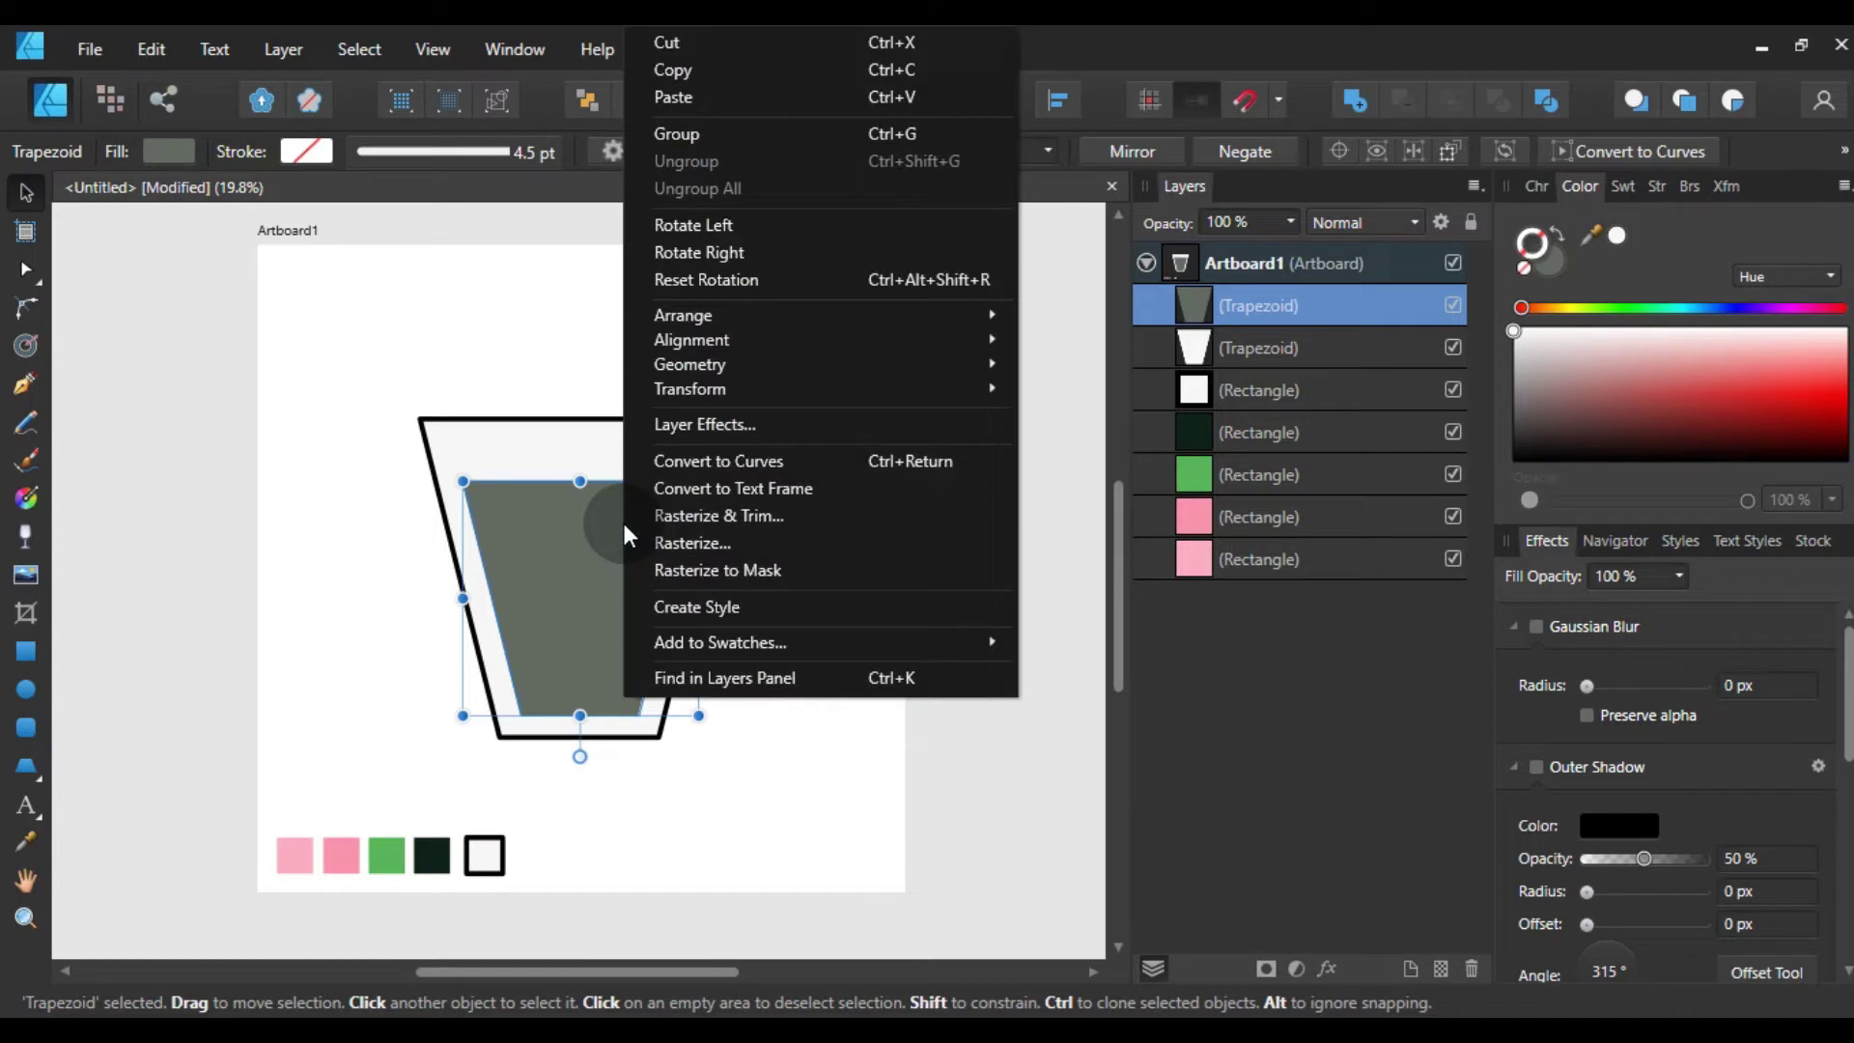
pyautogui.click(804, 467)
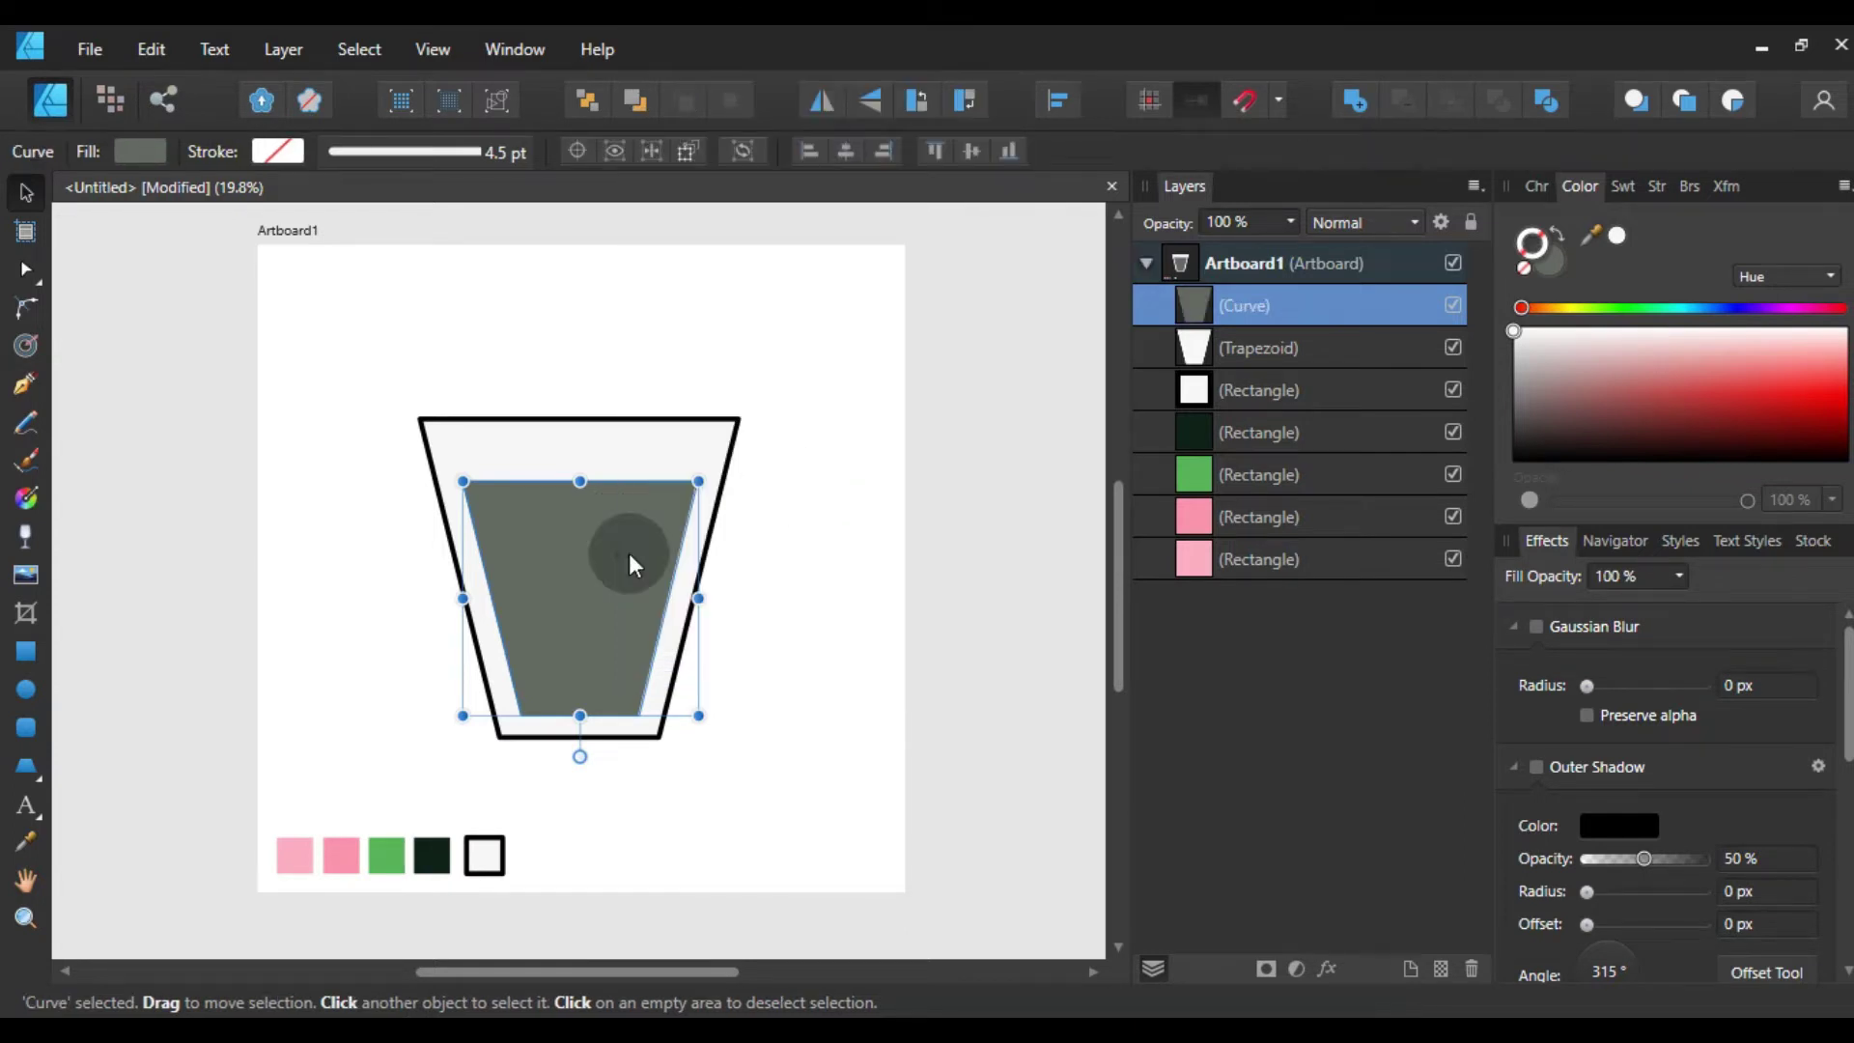
pyautogui.rightClick(582, 558)
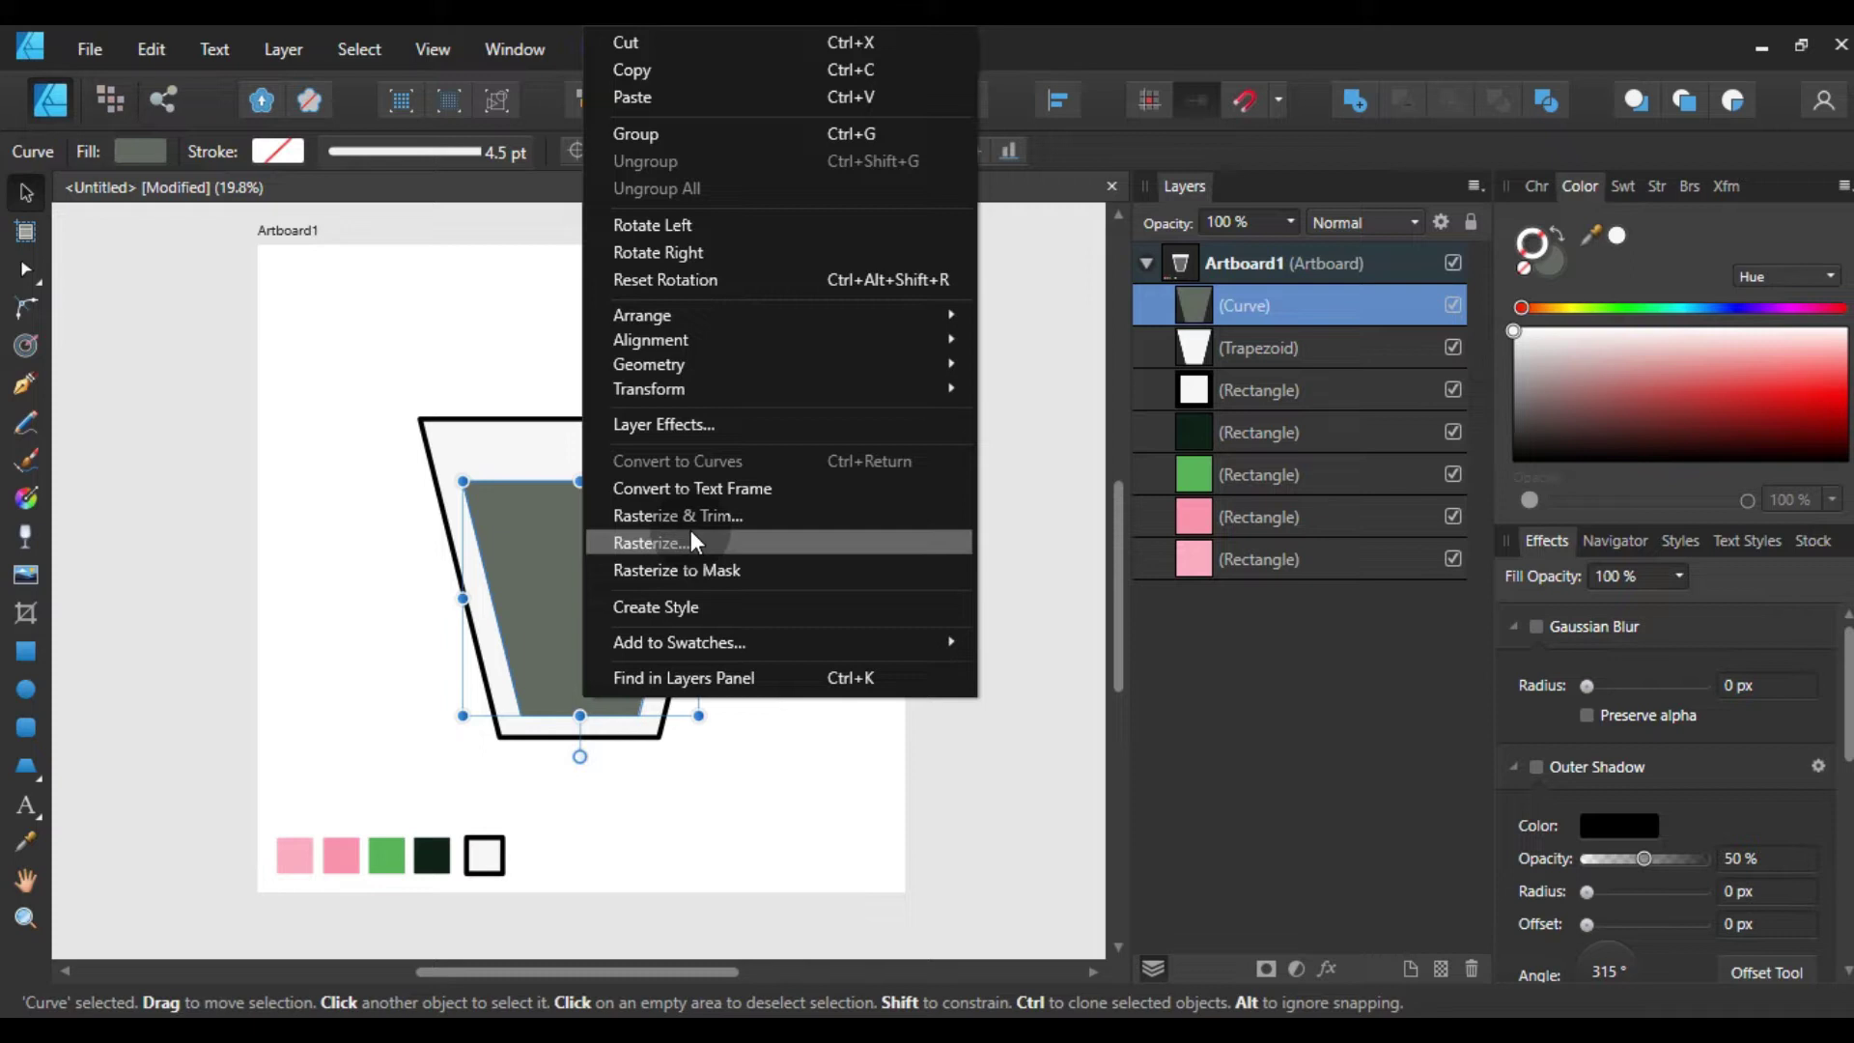
pyautogui.click(774, 699)
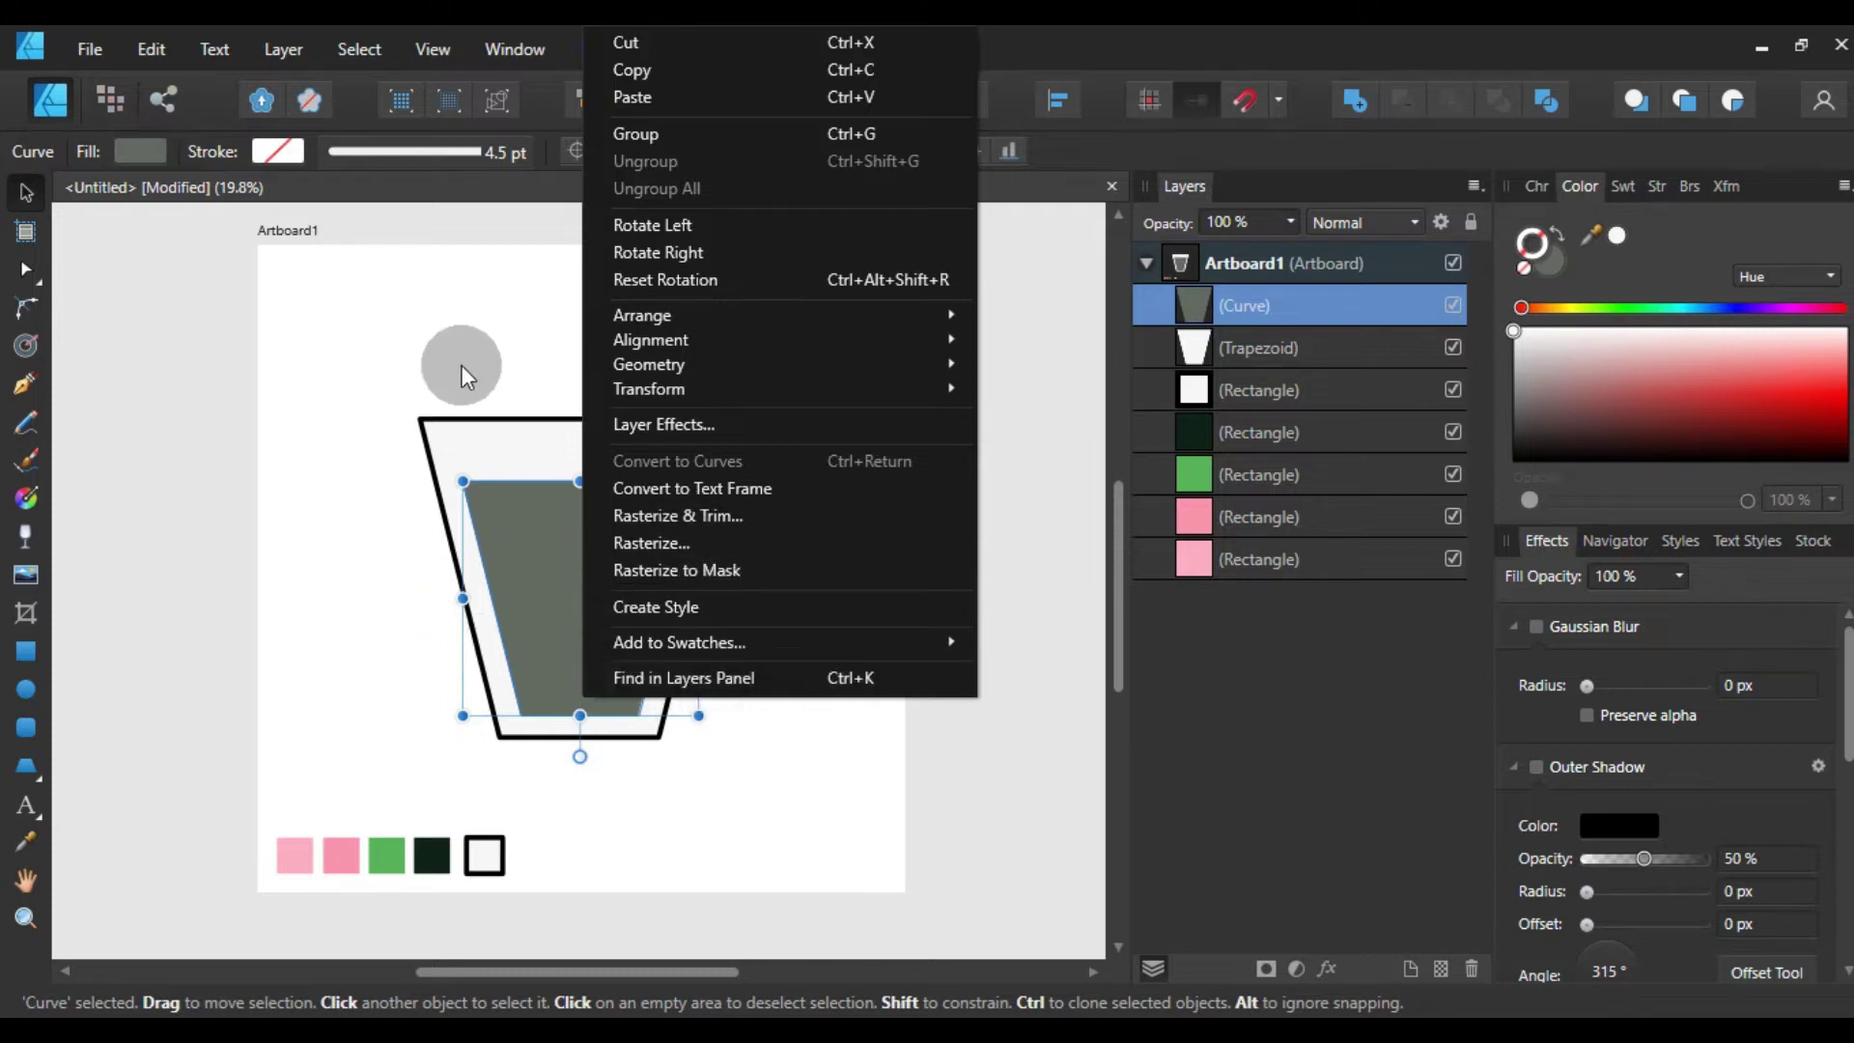
pyautogui.click(461, 364)
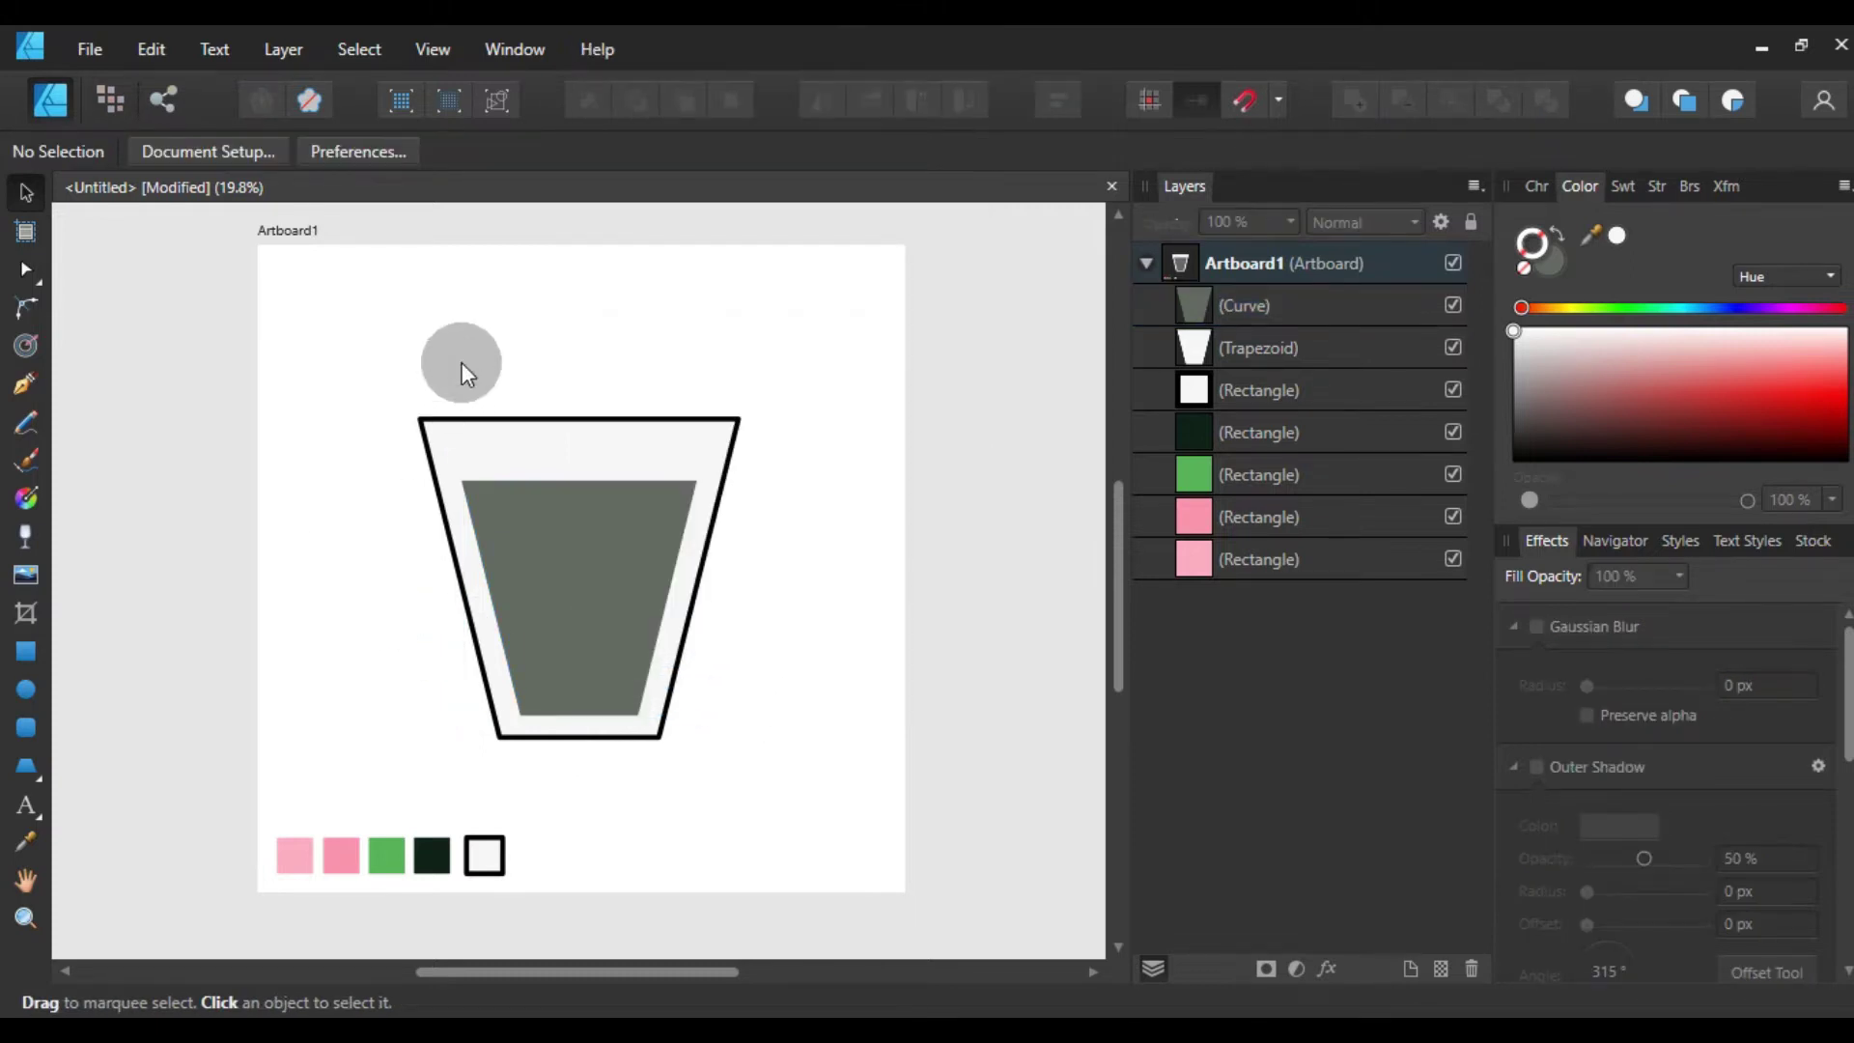
pyautogui.click(537, 521)
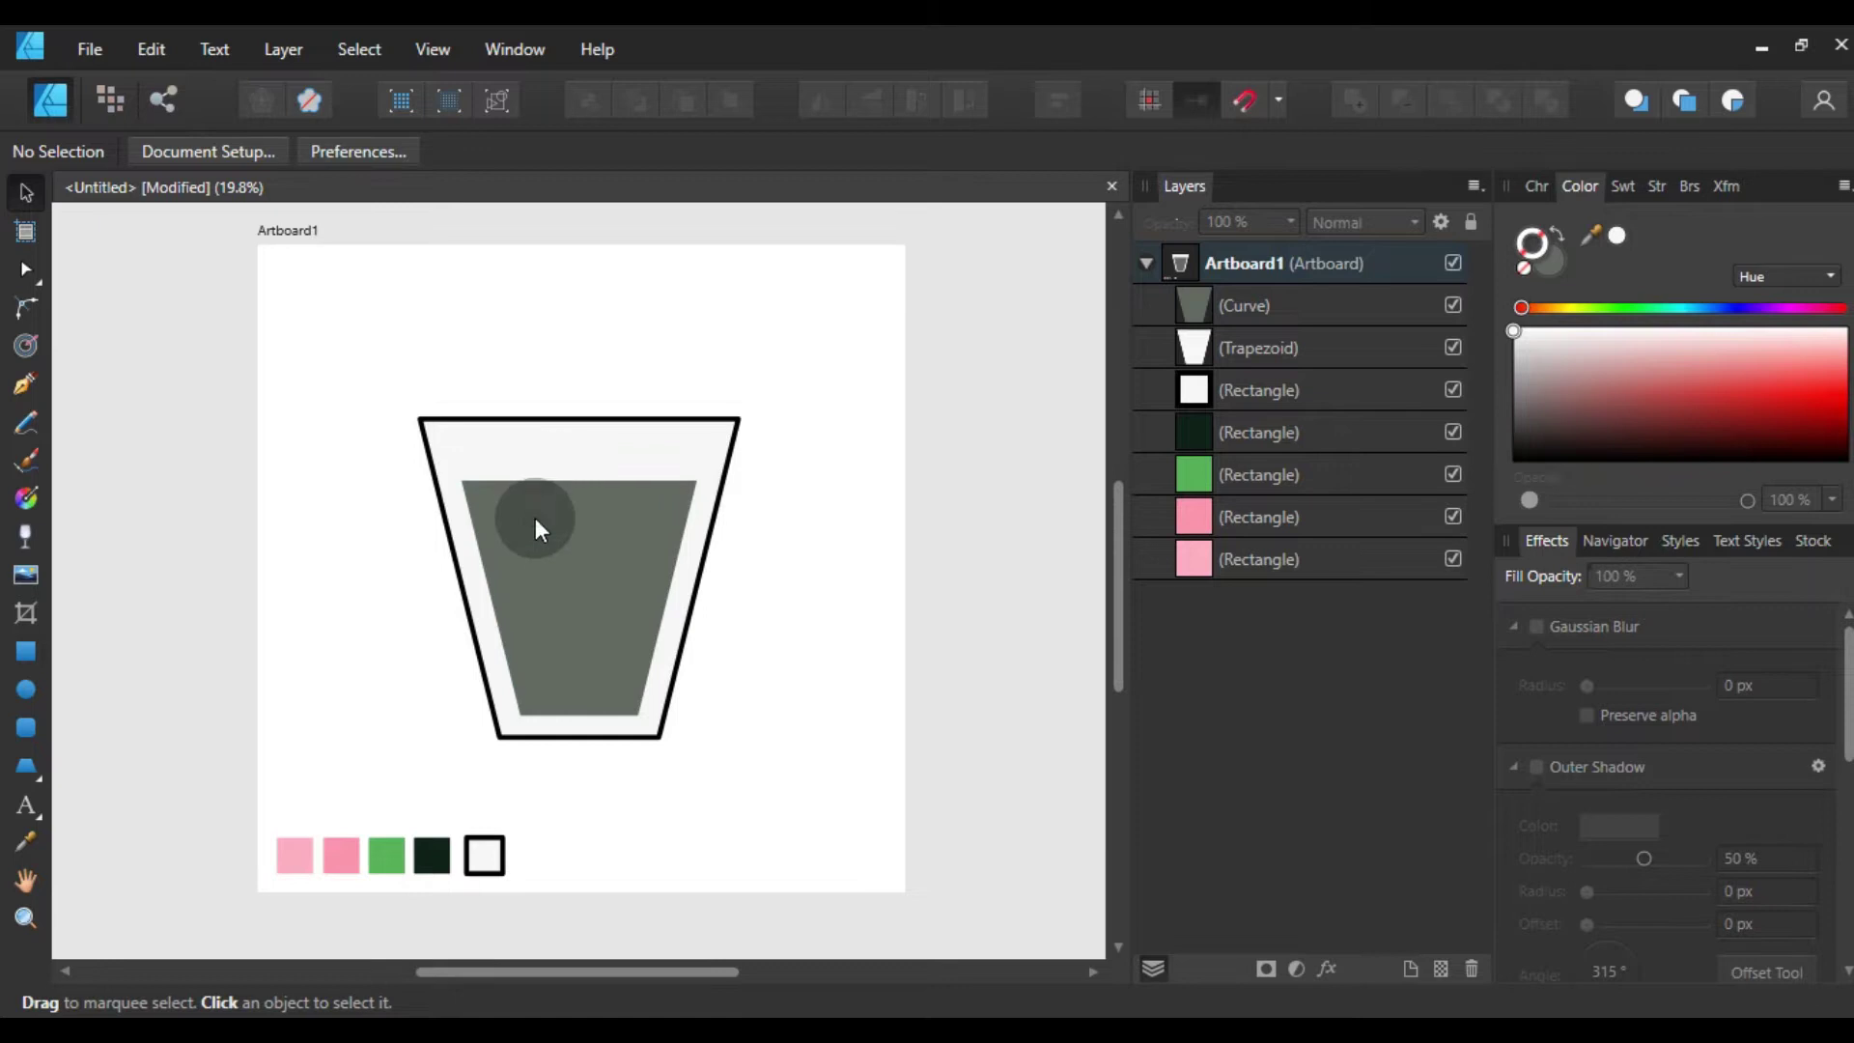
# - Add a node in the middle of the liquid's top edge and pull it down
pyautogui.click(26, 272)
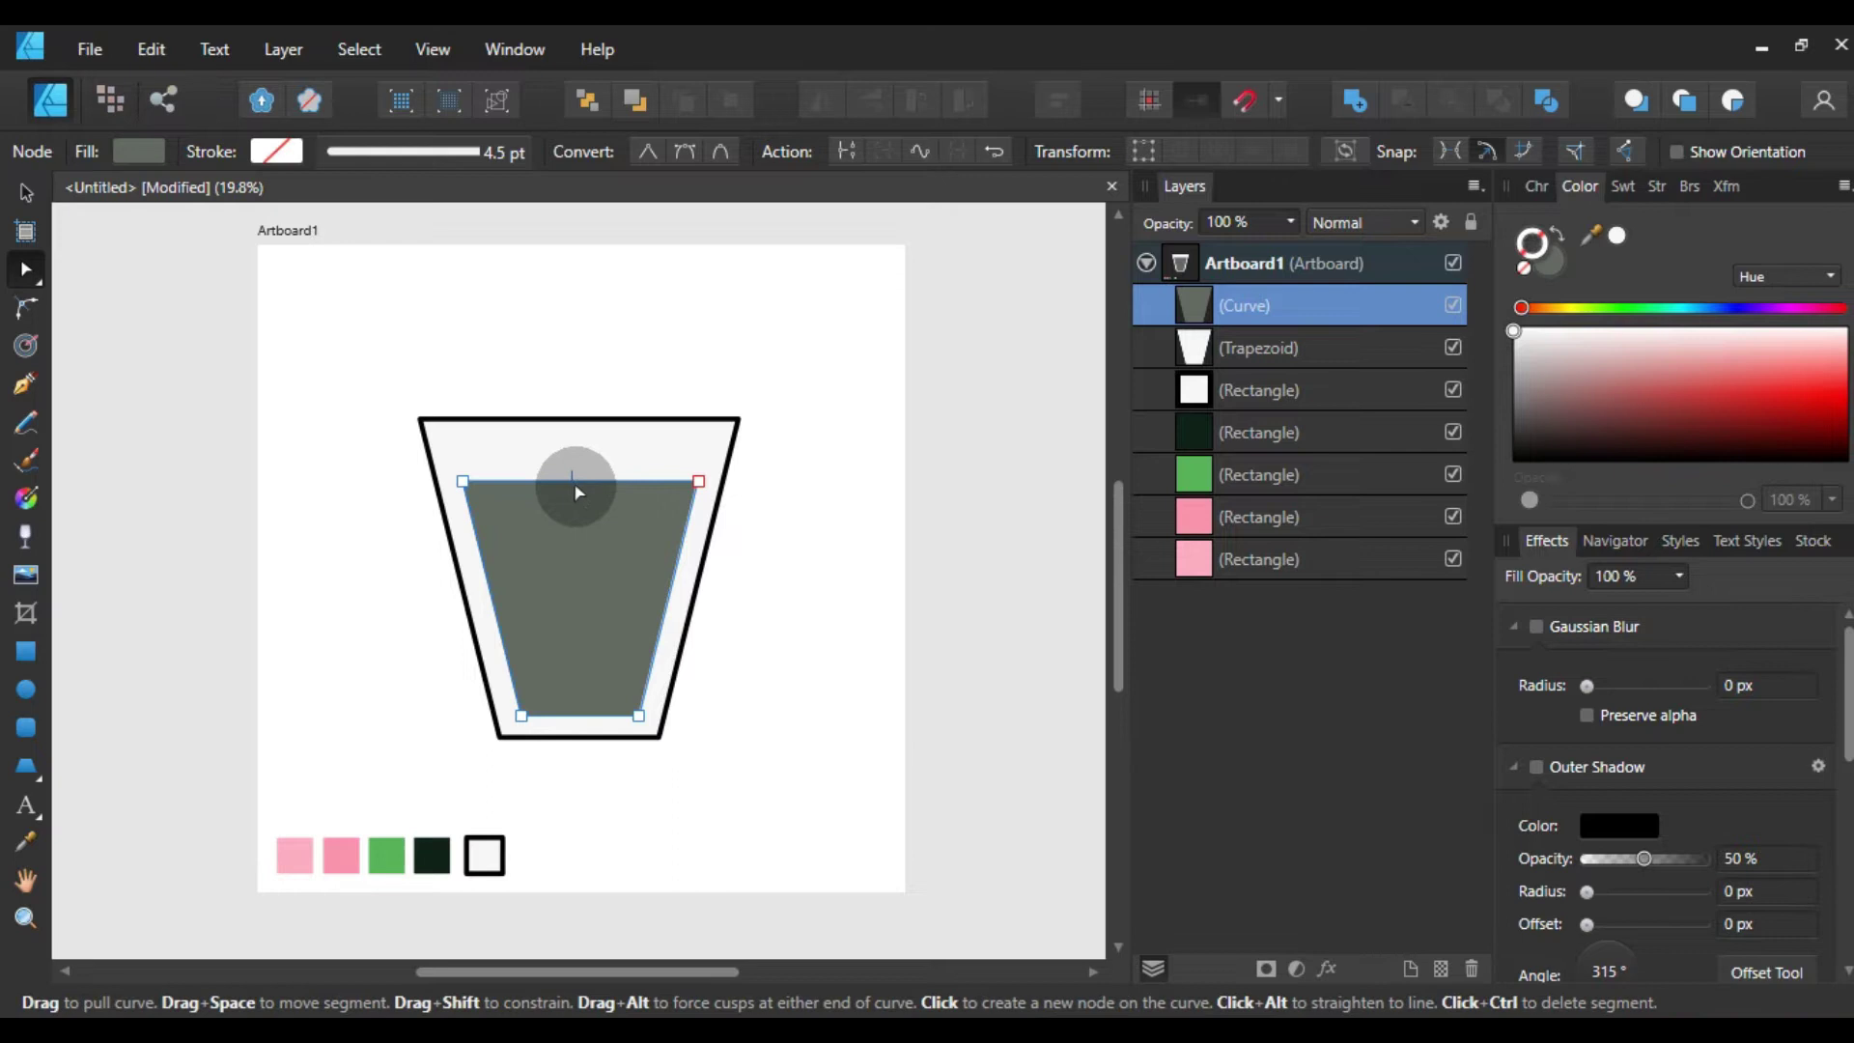
pyautogui.scroll(1, 577, 487)
pyautogui.scroll(1, 577, 491)
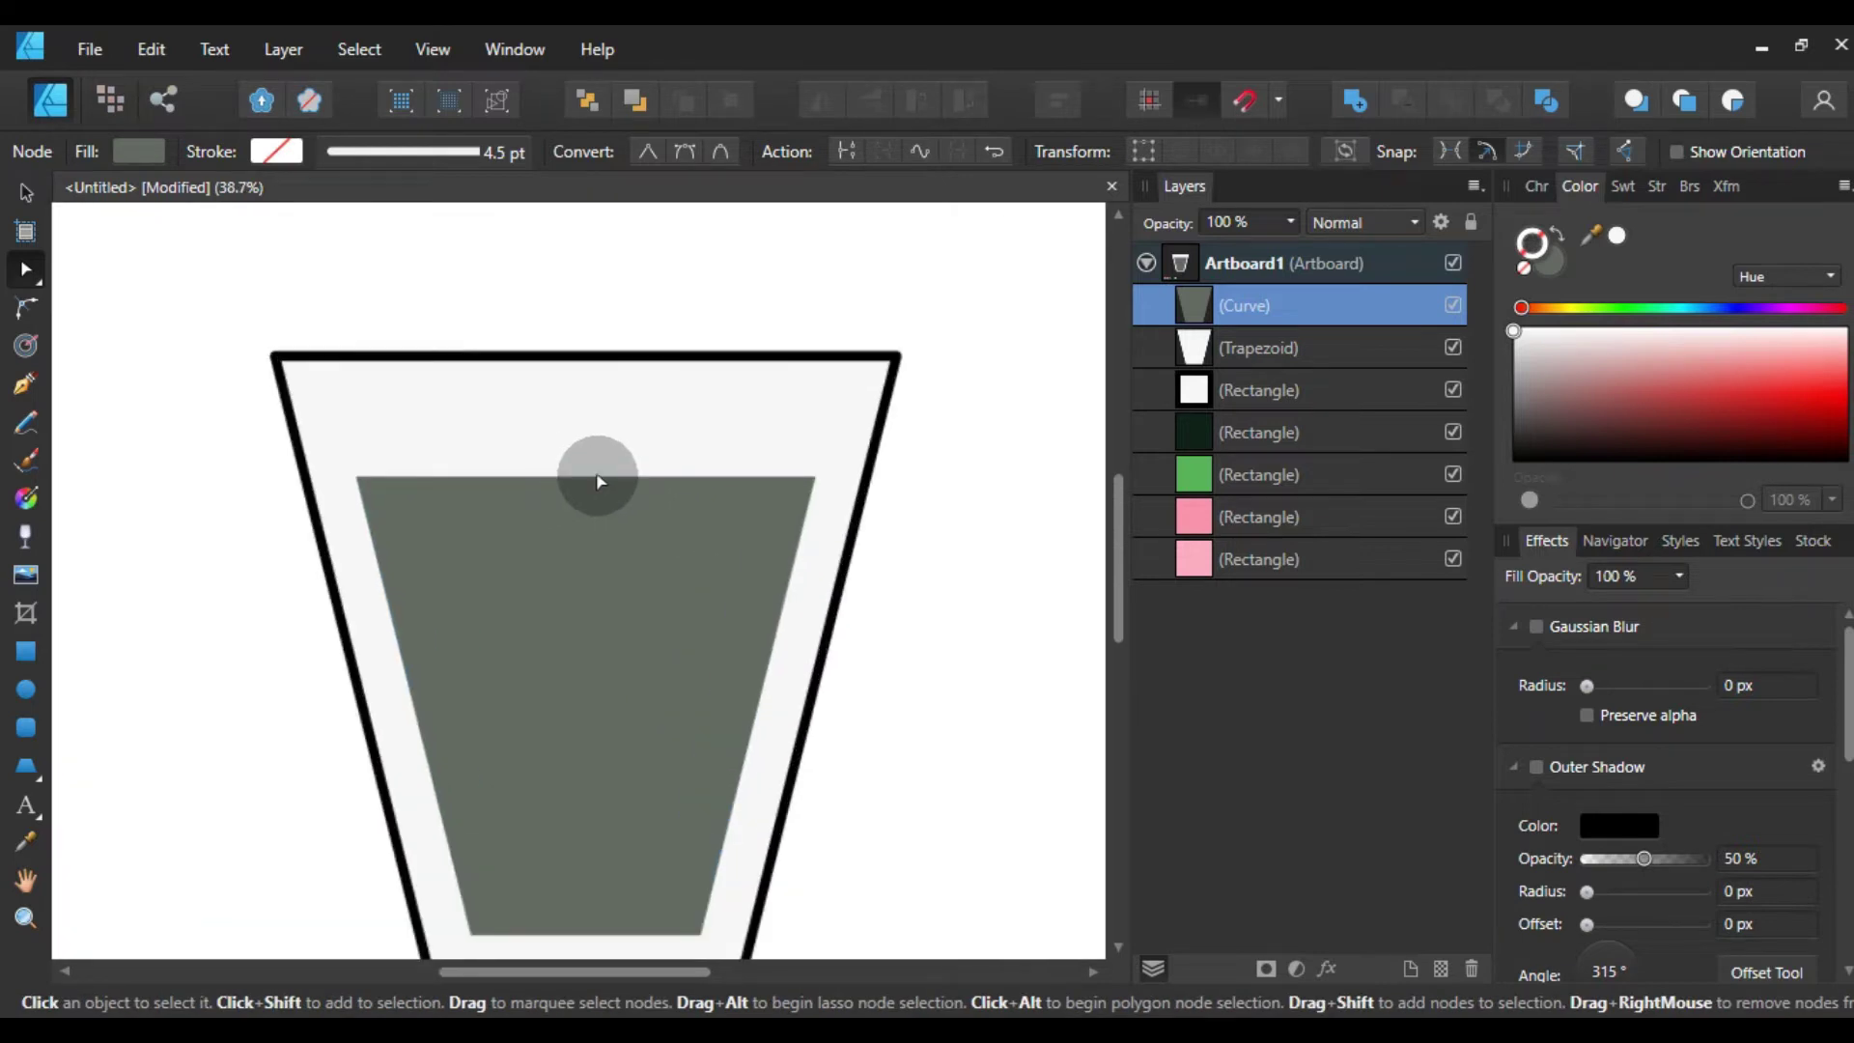
pyautogui.scroll(1, 579, 490)
pyautogui.scroll(-2, 512, 536)
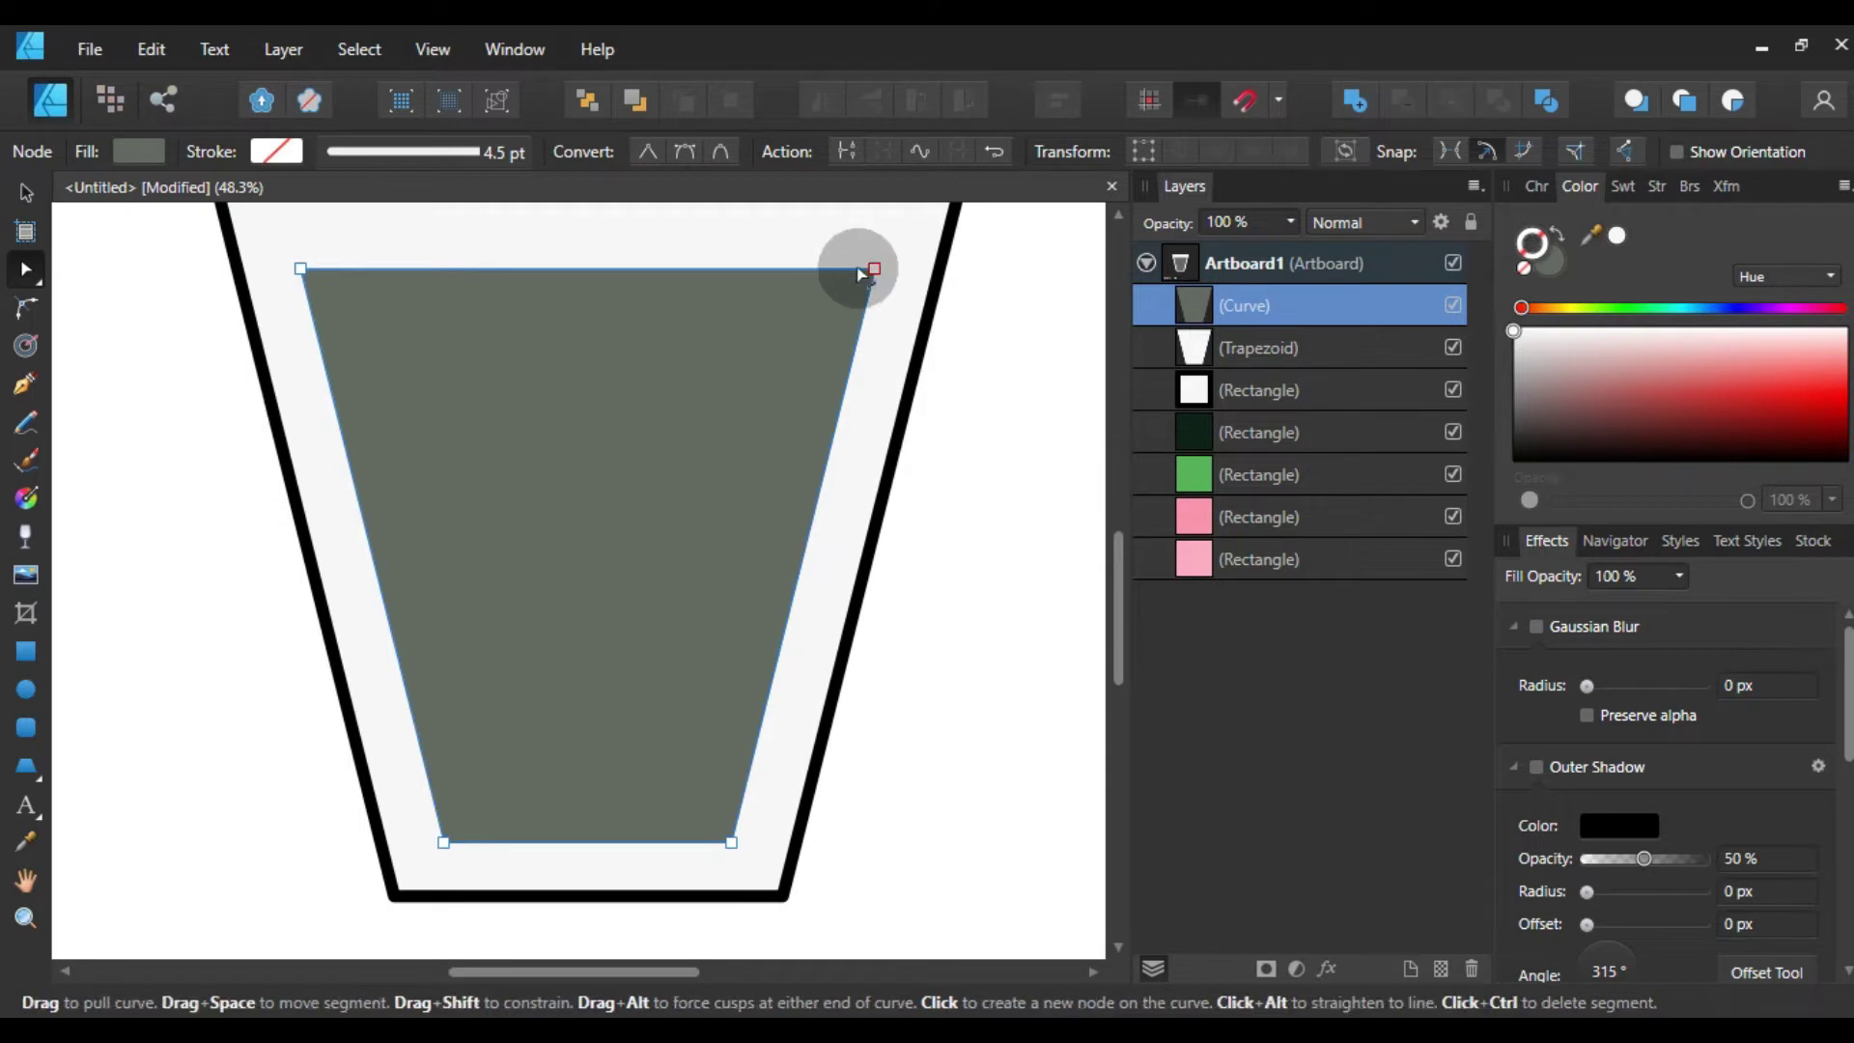
pyautogui.click(571, 270)
pyautogui.moveTo(567, 274)
pyautogui.mouseDown()
pyautogui.moveTo(562, 413)
pyautogui.moveTo(592, 311)
pyautogui.mouseUp()
# - Make the new node smooth and shape the top edge into a wave rising on the right
pyautogui.click(682, 149)
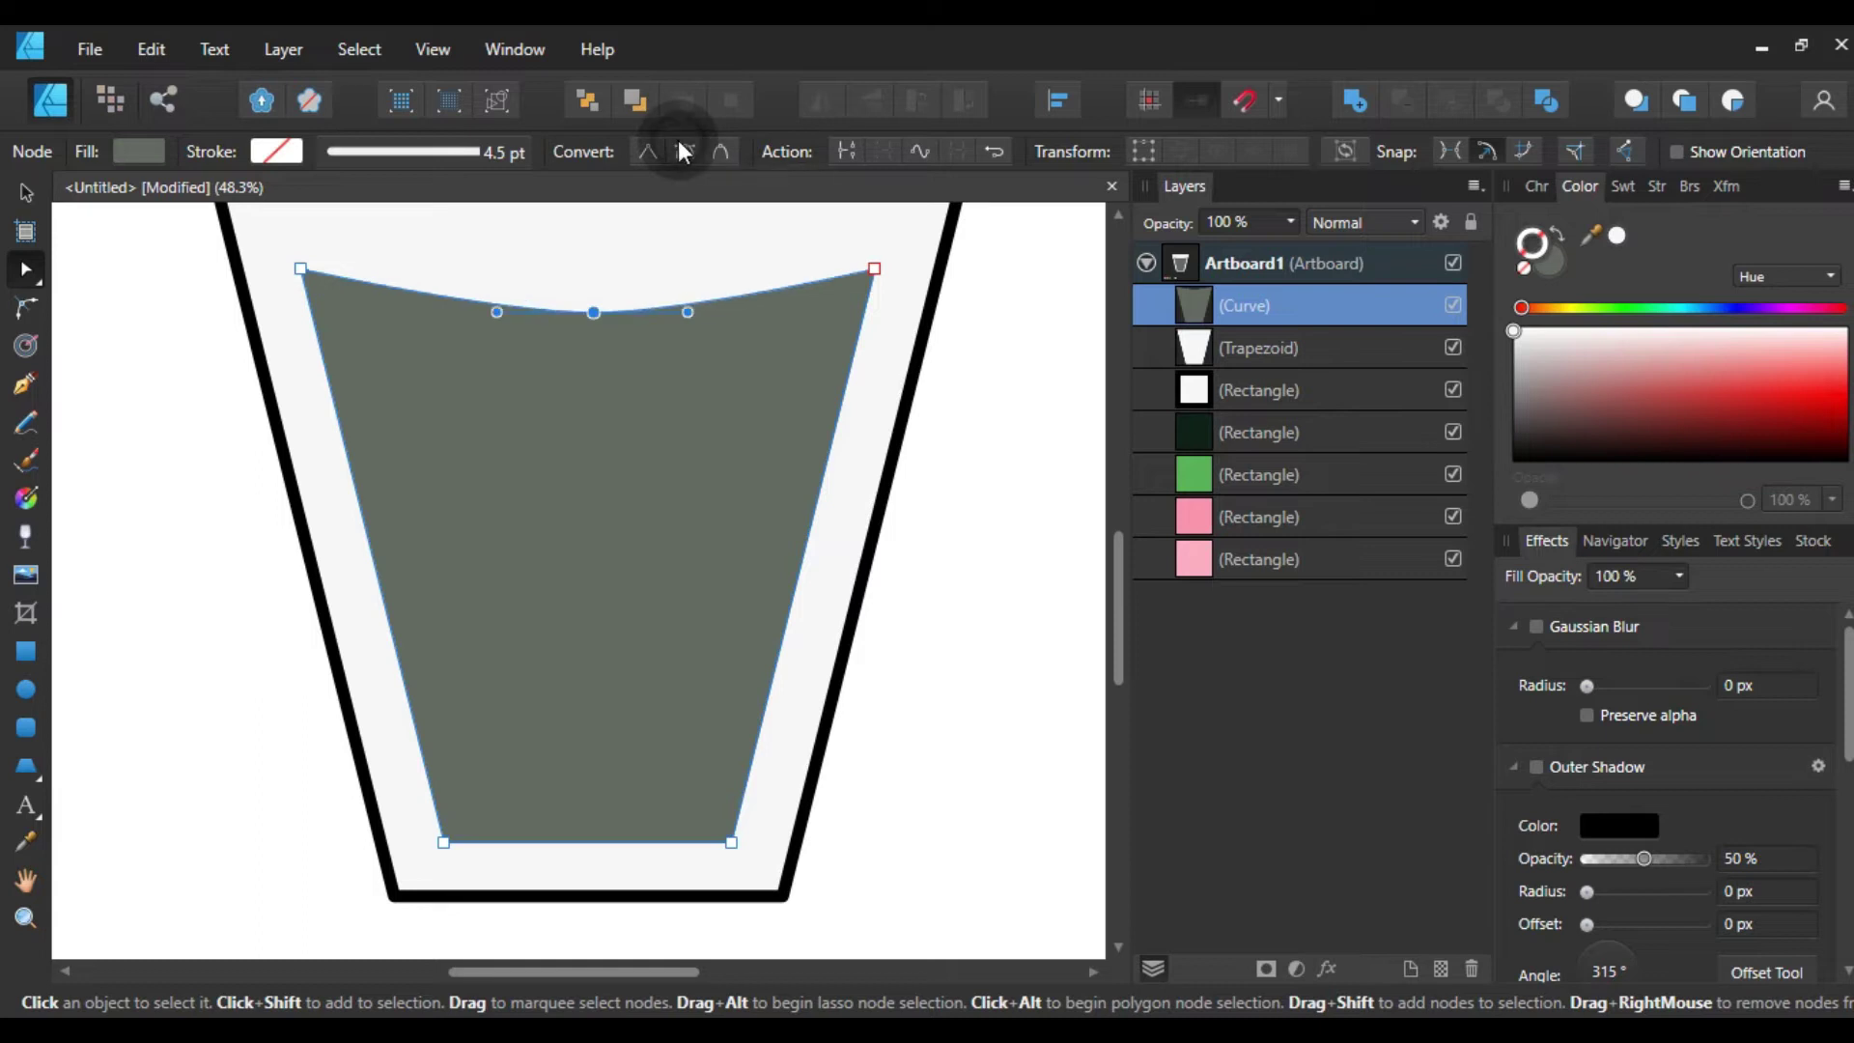
pyautogui.moveTo(689, 311); pyautogui.dragTo(731, 273)
pyautogui.click(592, 315)
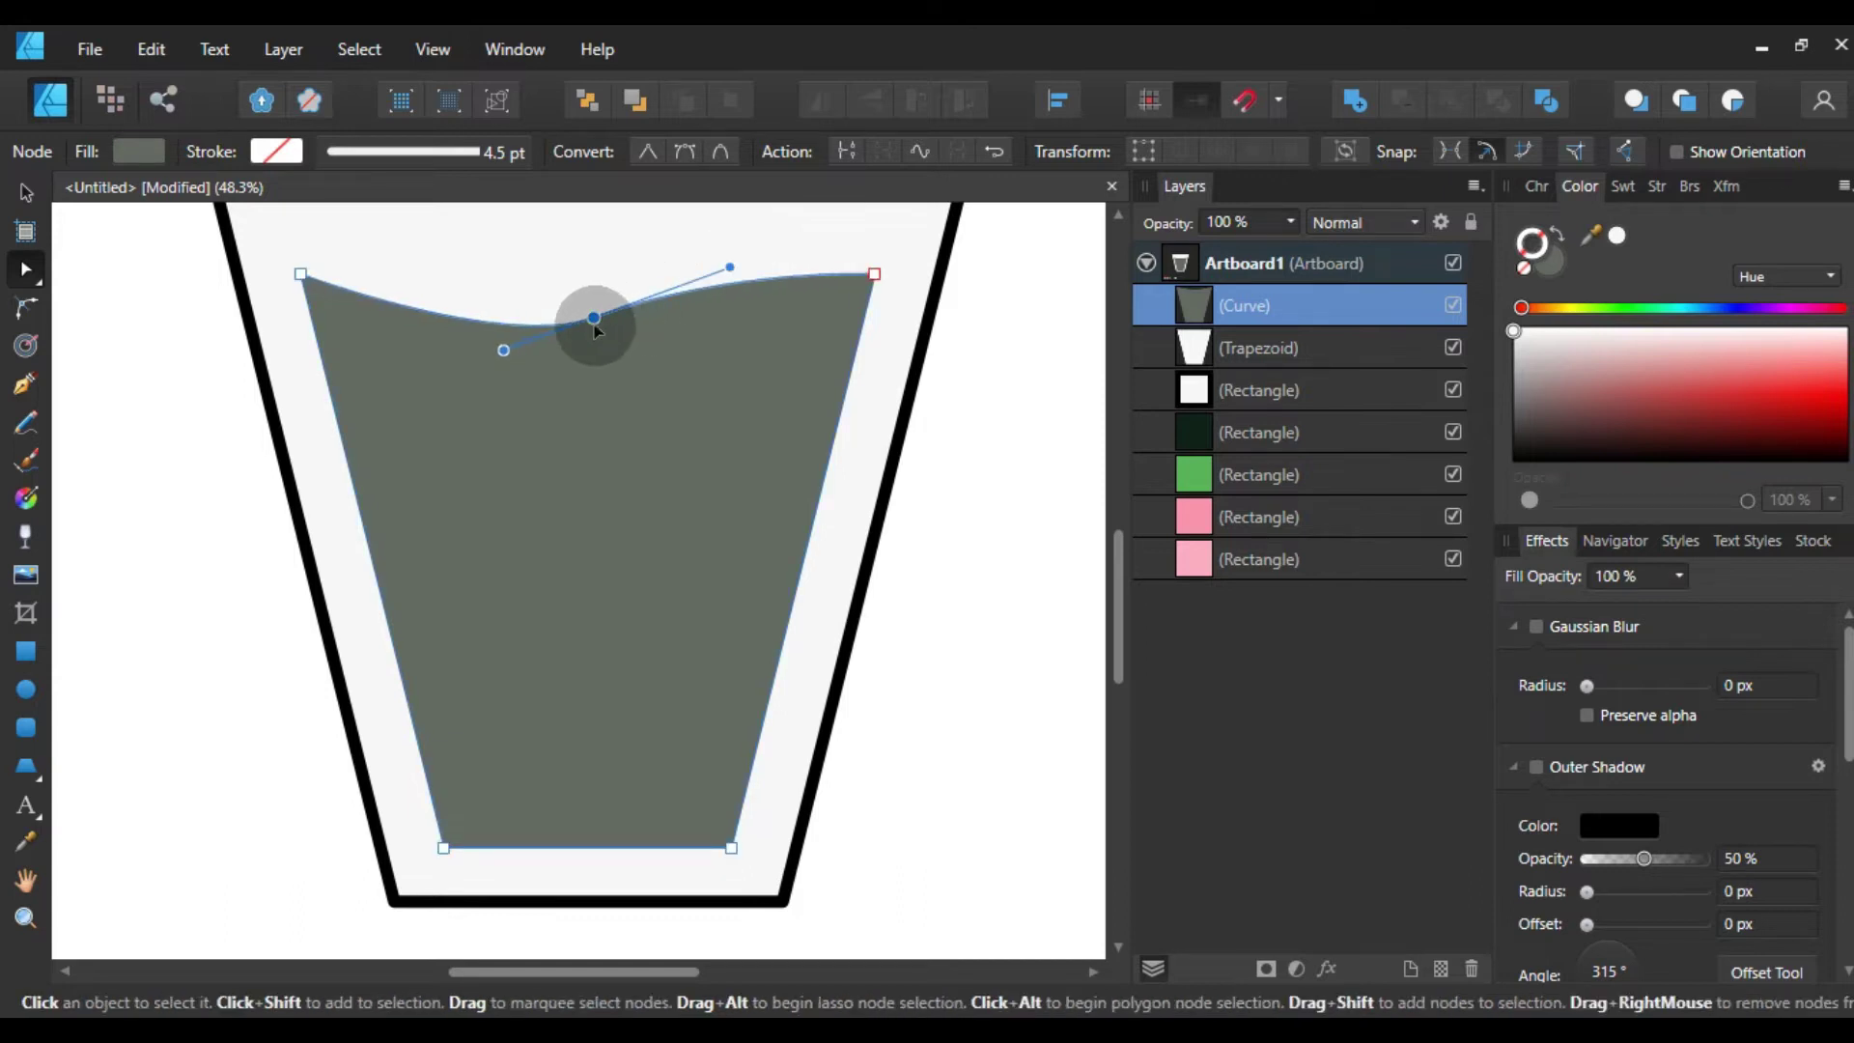
pyautogui.moveTo(600, 306); pyautogui.dragTo(600, 297)
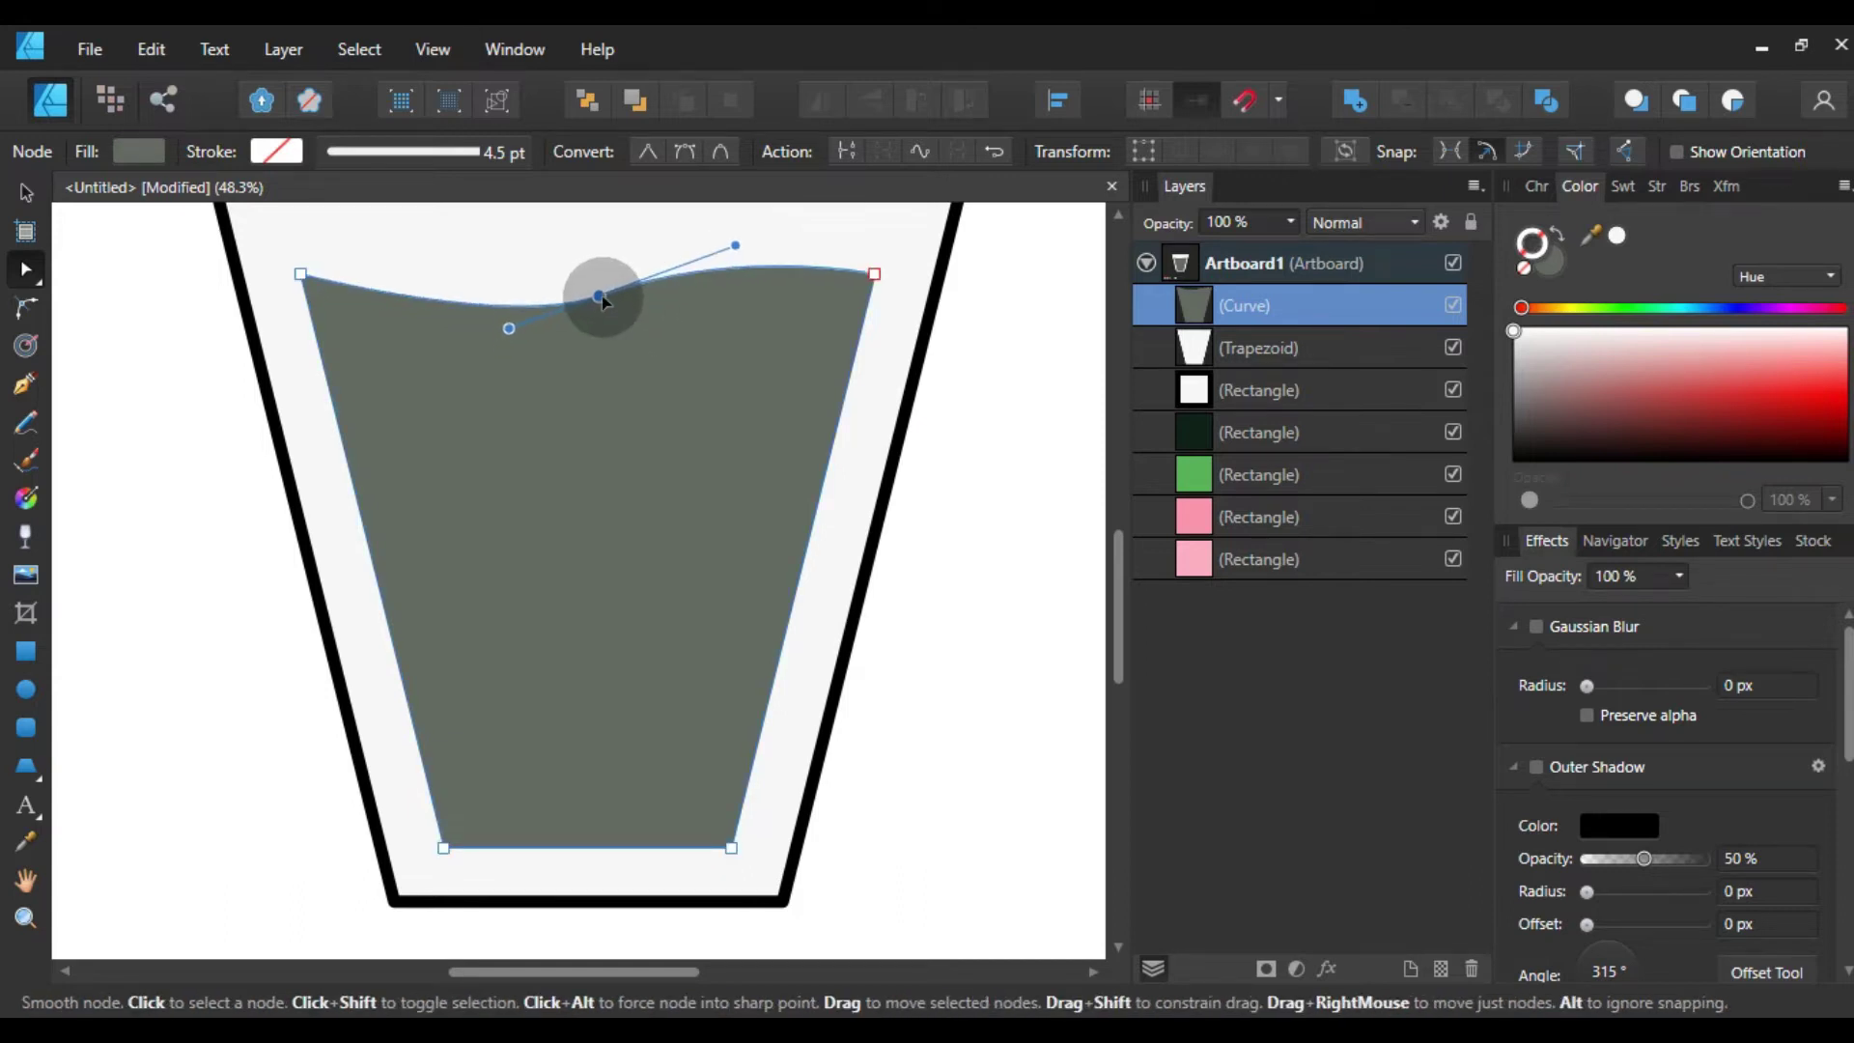
pyautogui.moveTo(736, 245); pyautogui.dragTo(751, 229)
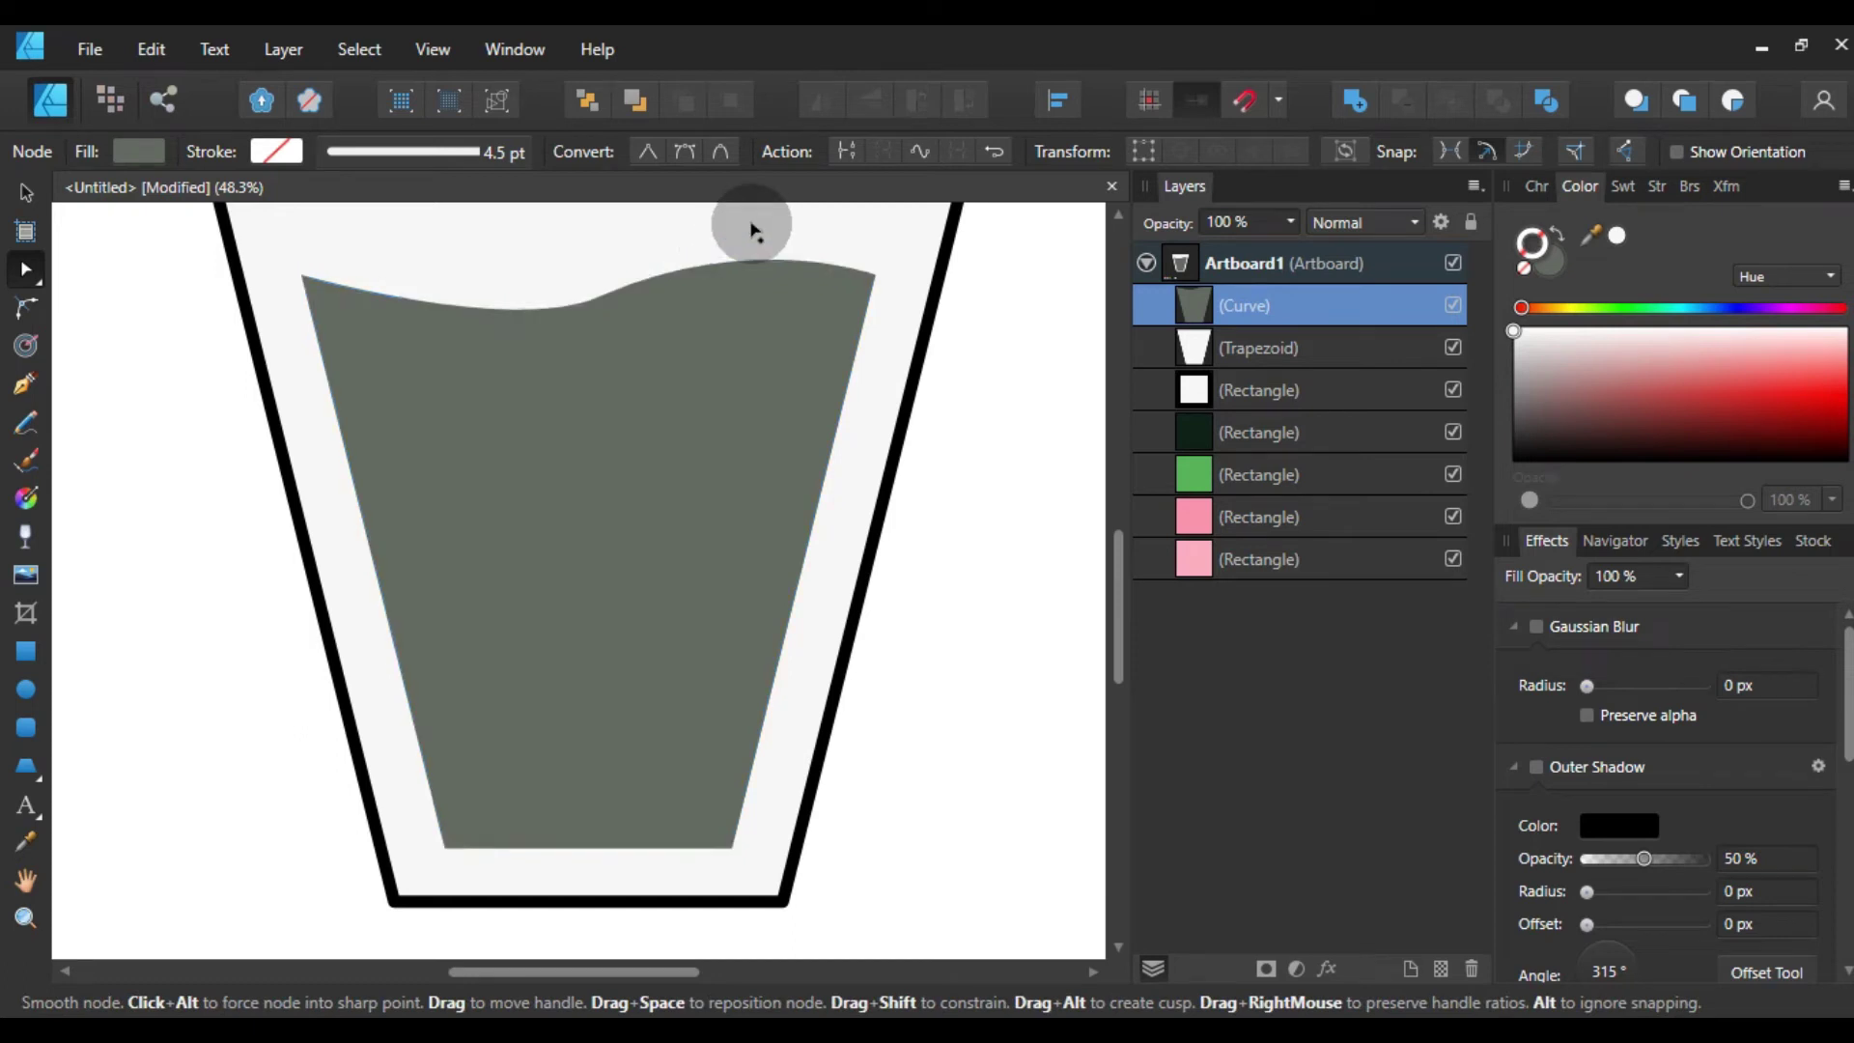
pyautogui.scroll(1, 751, 229)
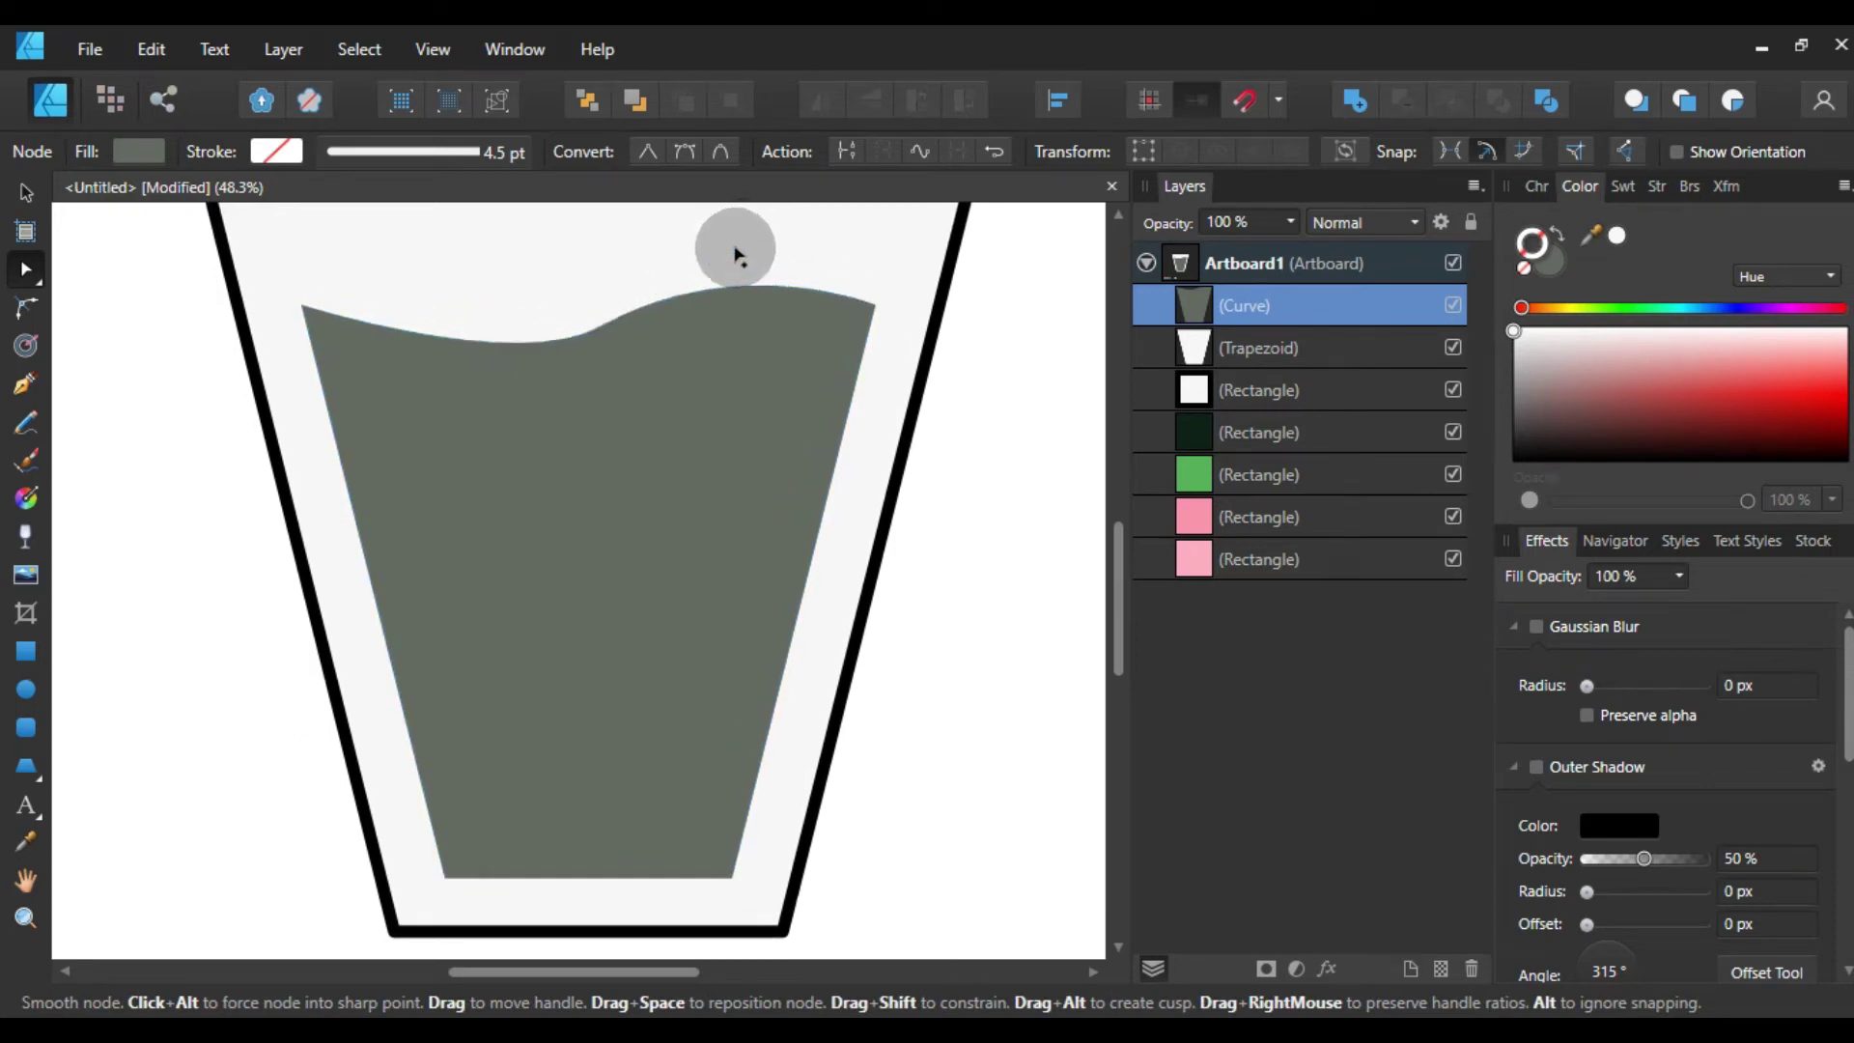
pyautogui.scroll(-1, 731, 385)
pyautogui.scroll(-1, 732, 385)
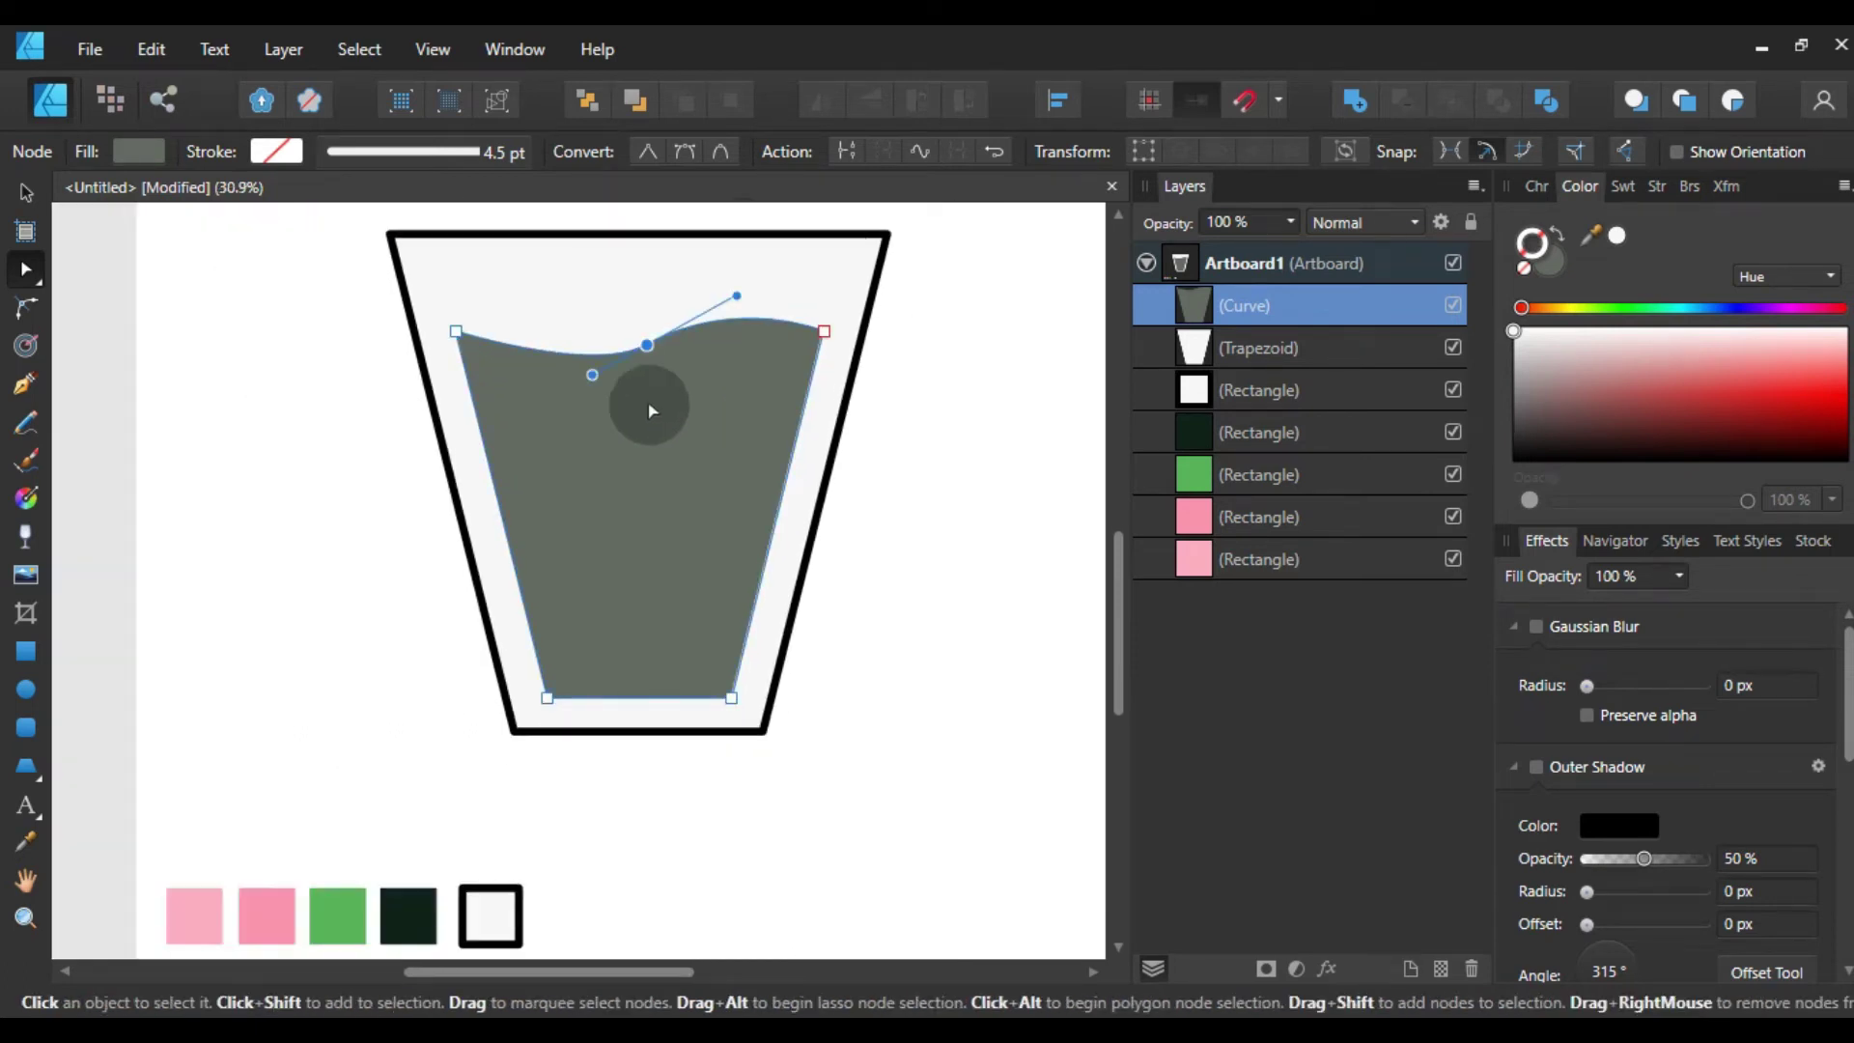
pyautogui.click(26, 192)
pyautogui.click(972, 391)
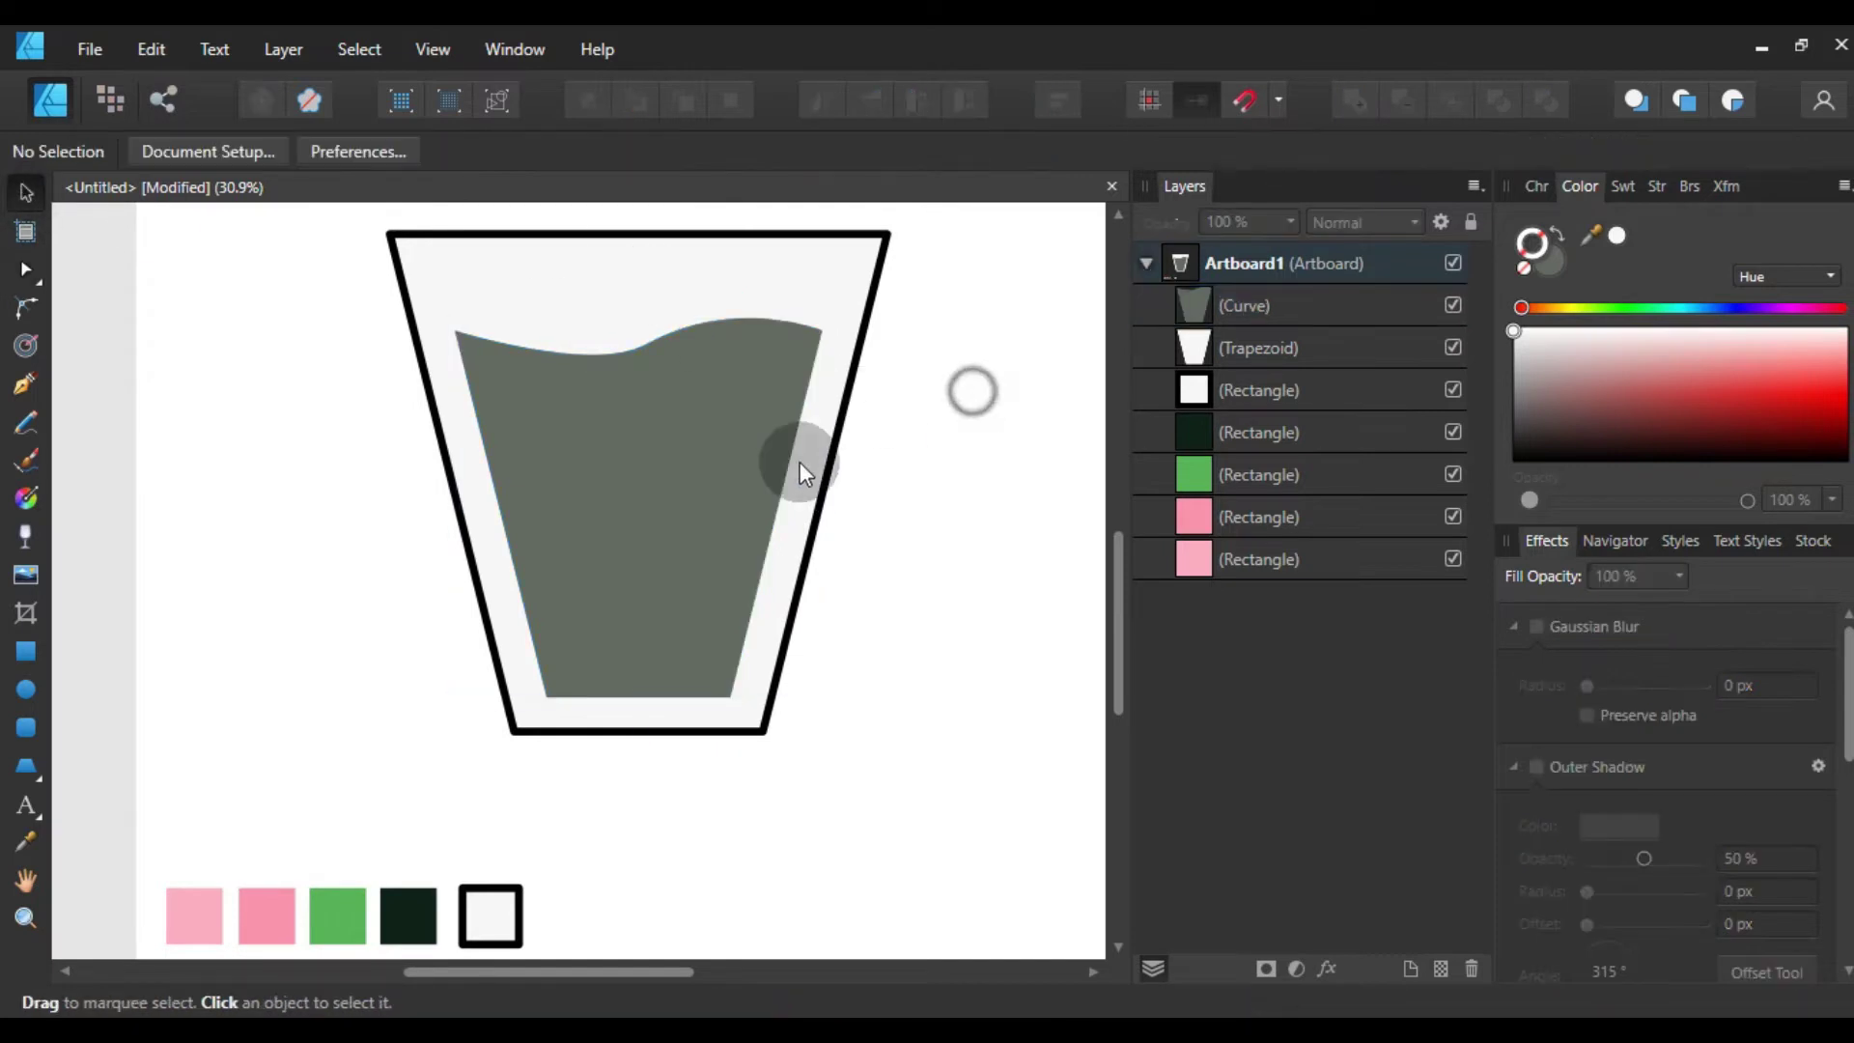
pyautogui.scroll(2, 718, 456)
pyautogui.scroll(3, 753, 485)
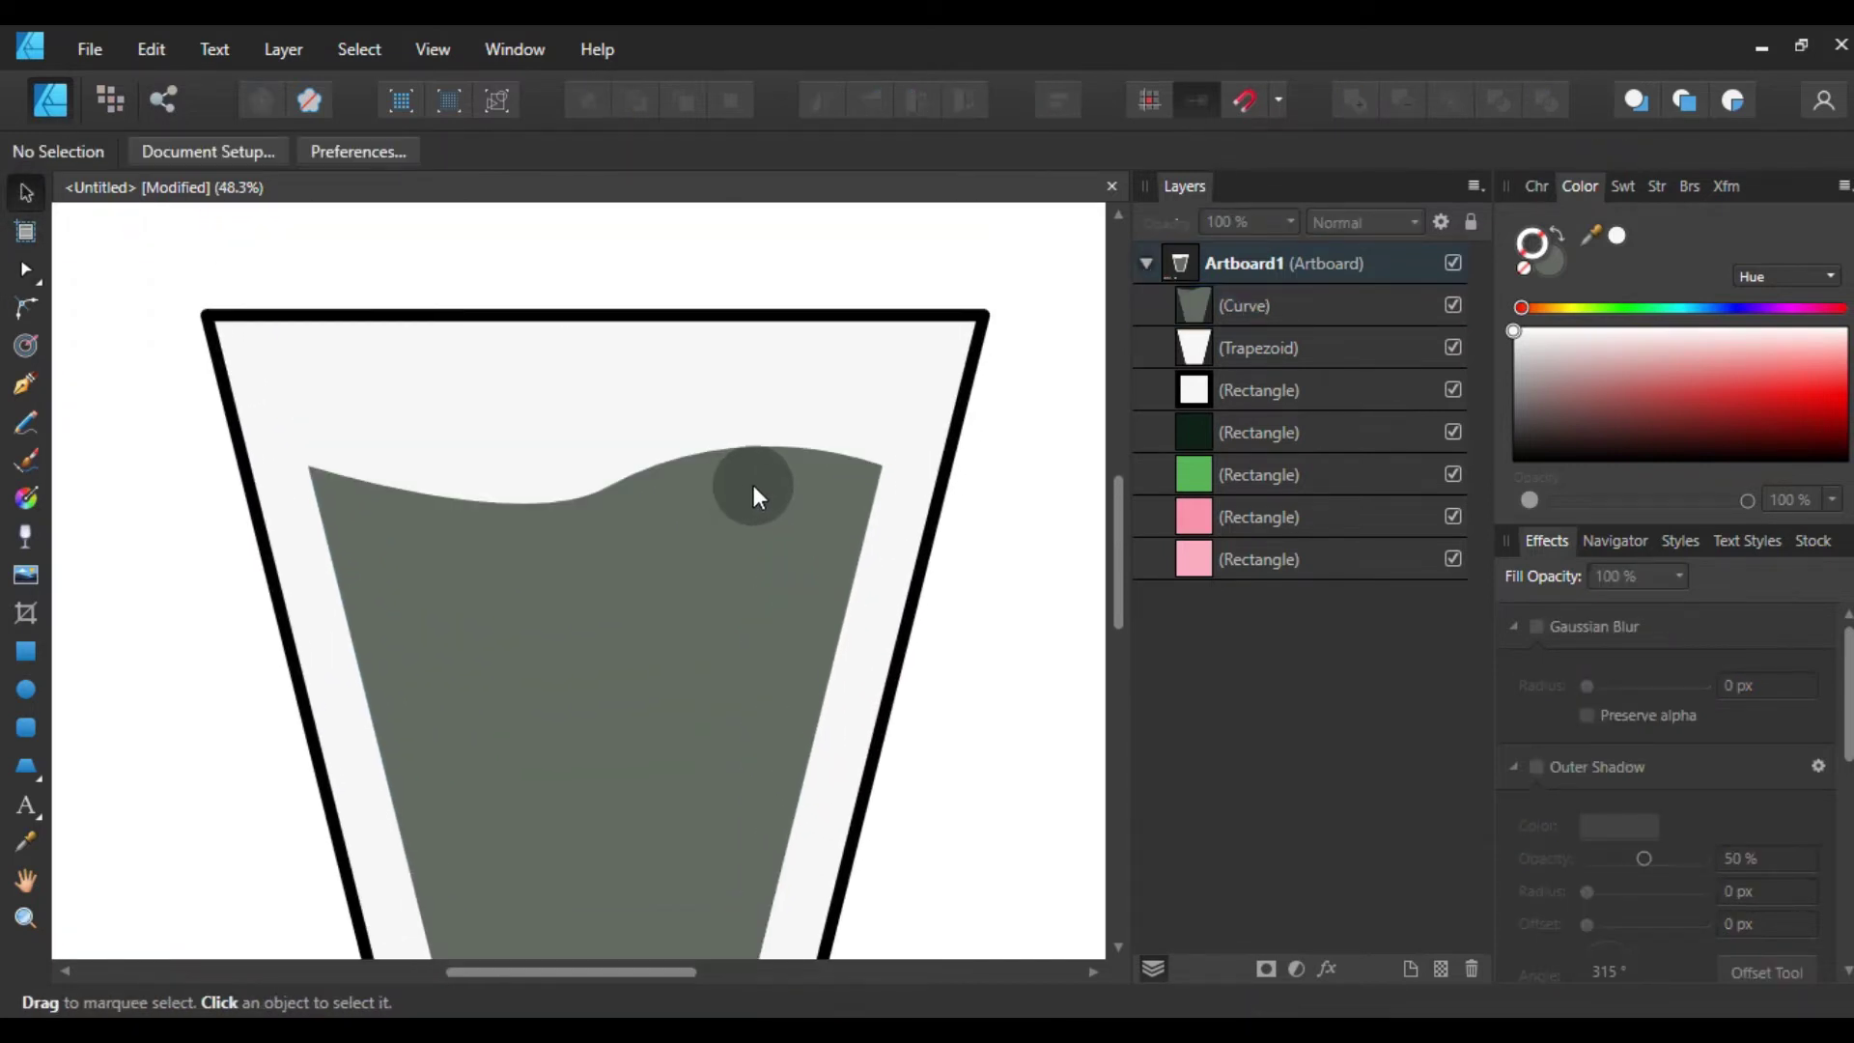
# - Draw a closed Pen triangle from the liquid's top-left corner to the right crest and below the middle
pyautogui.click(26, 386)
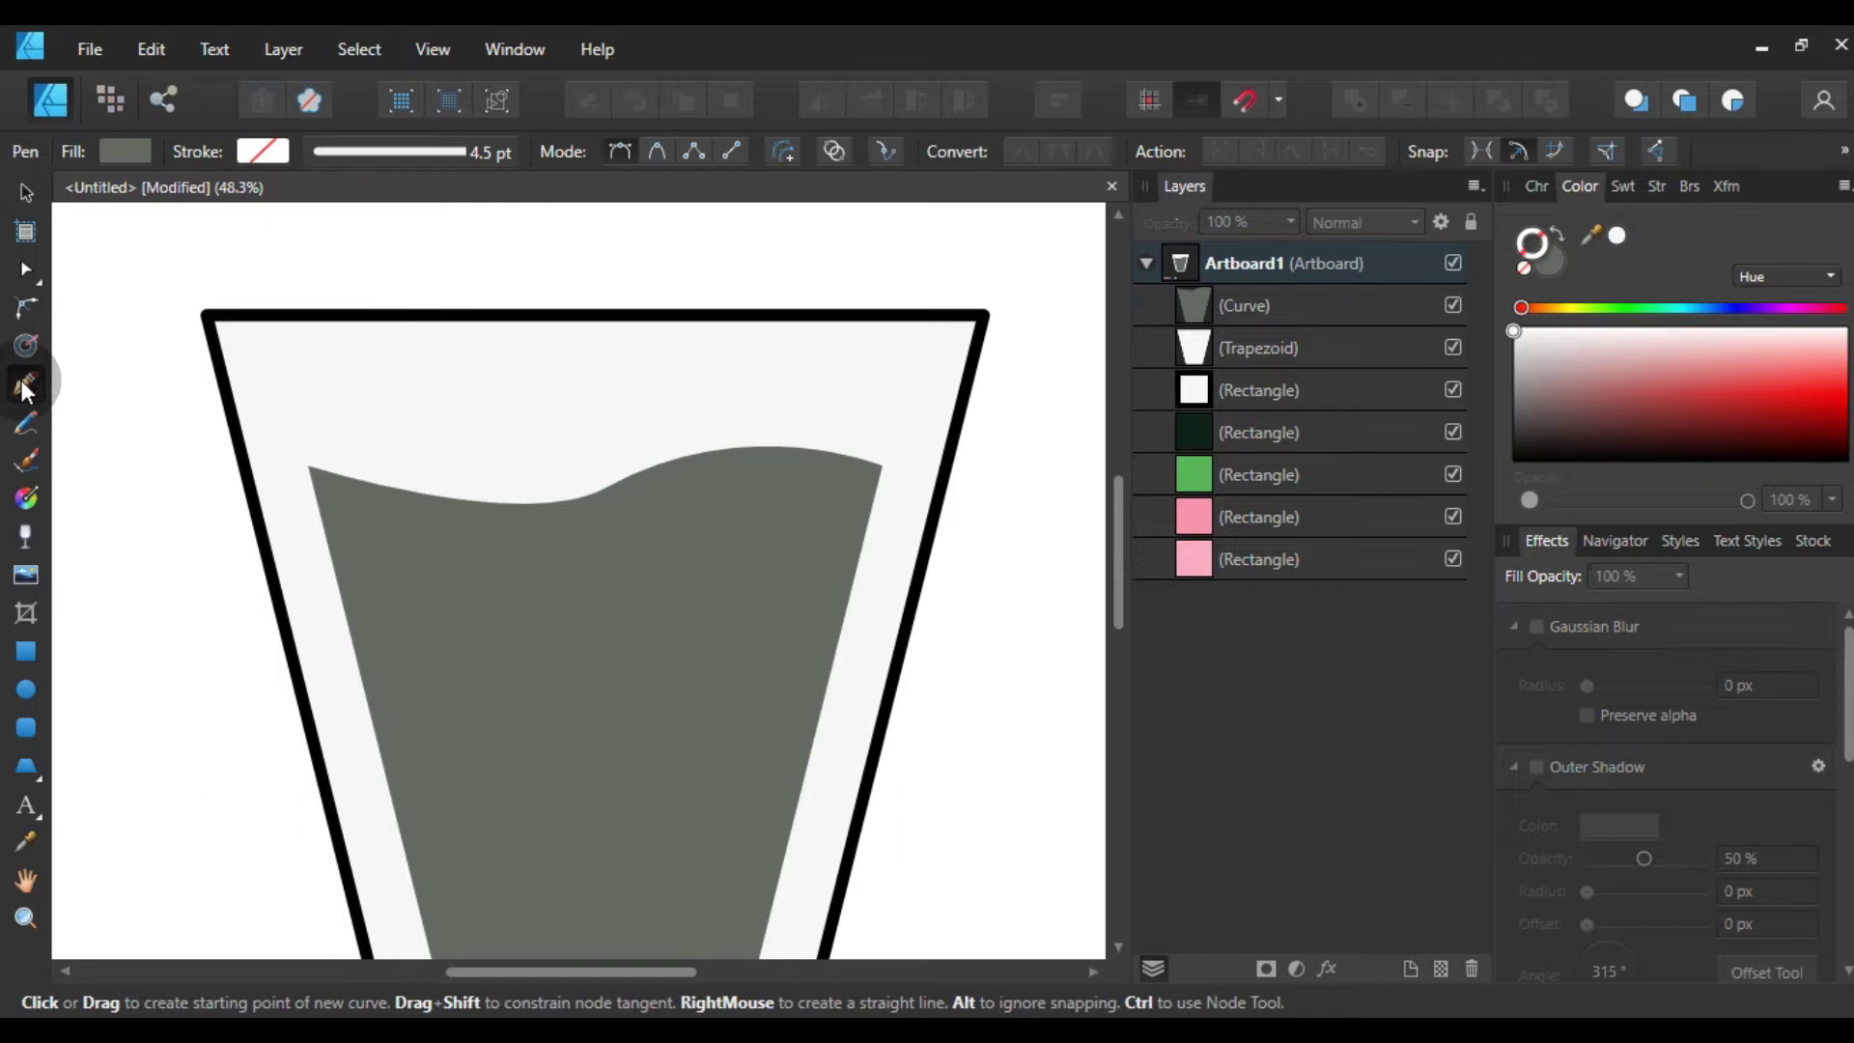
pyautogui.click(309, 465)
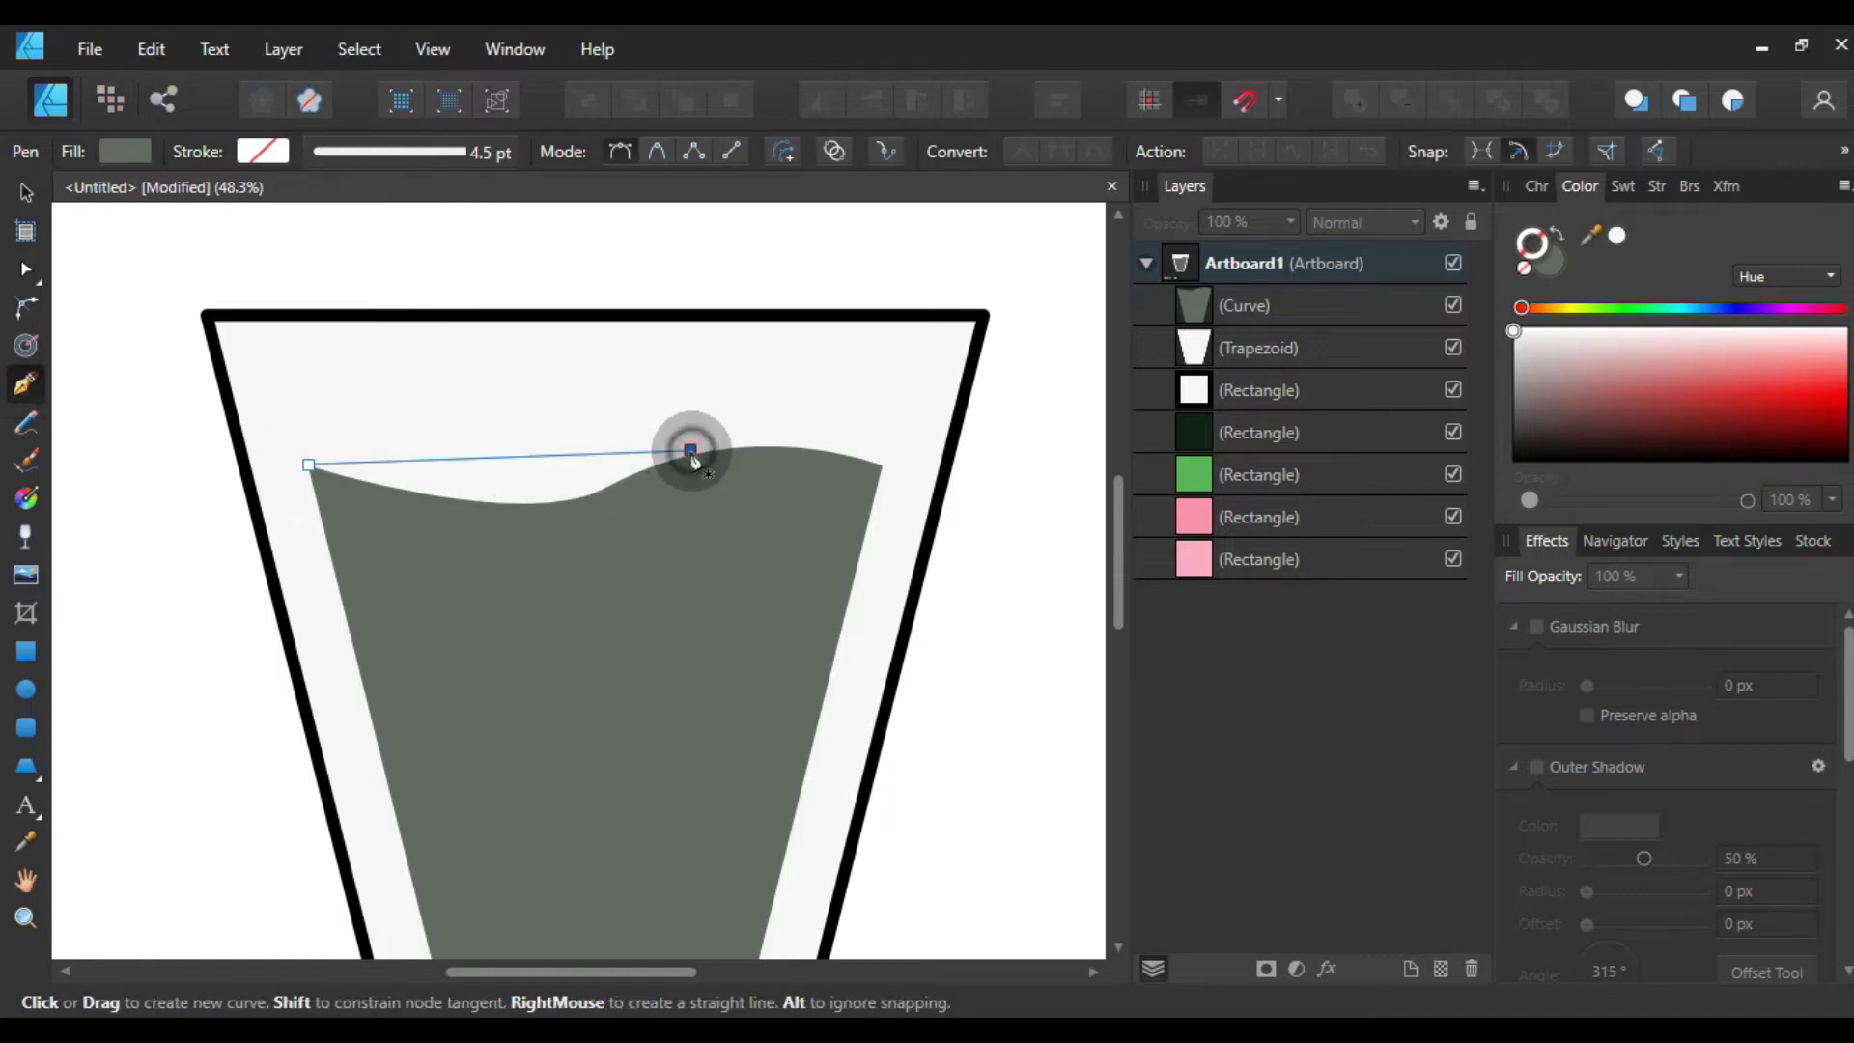
pyautogui.click(691, 451)
pyautogui.hotkey('ctrl', 'z')
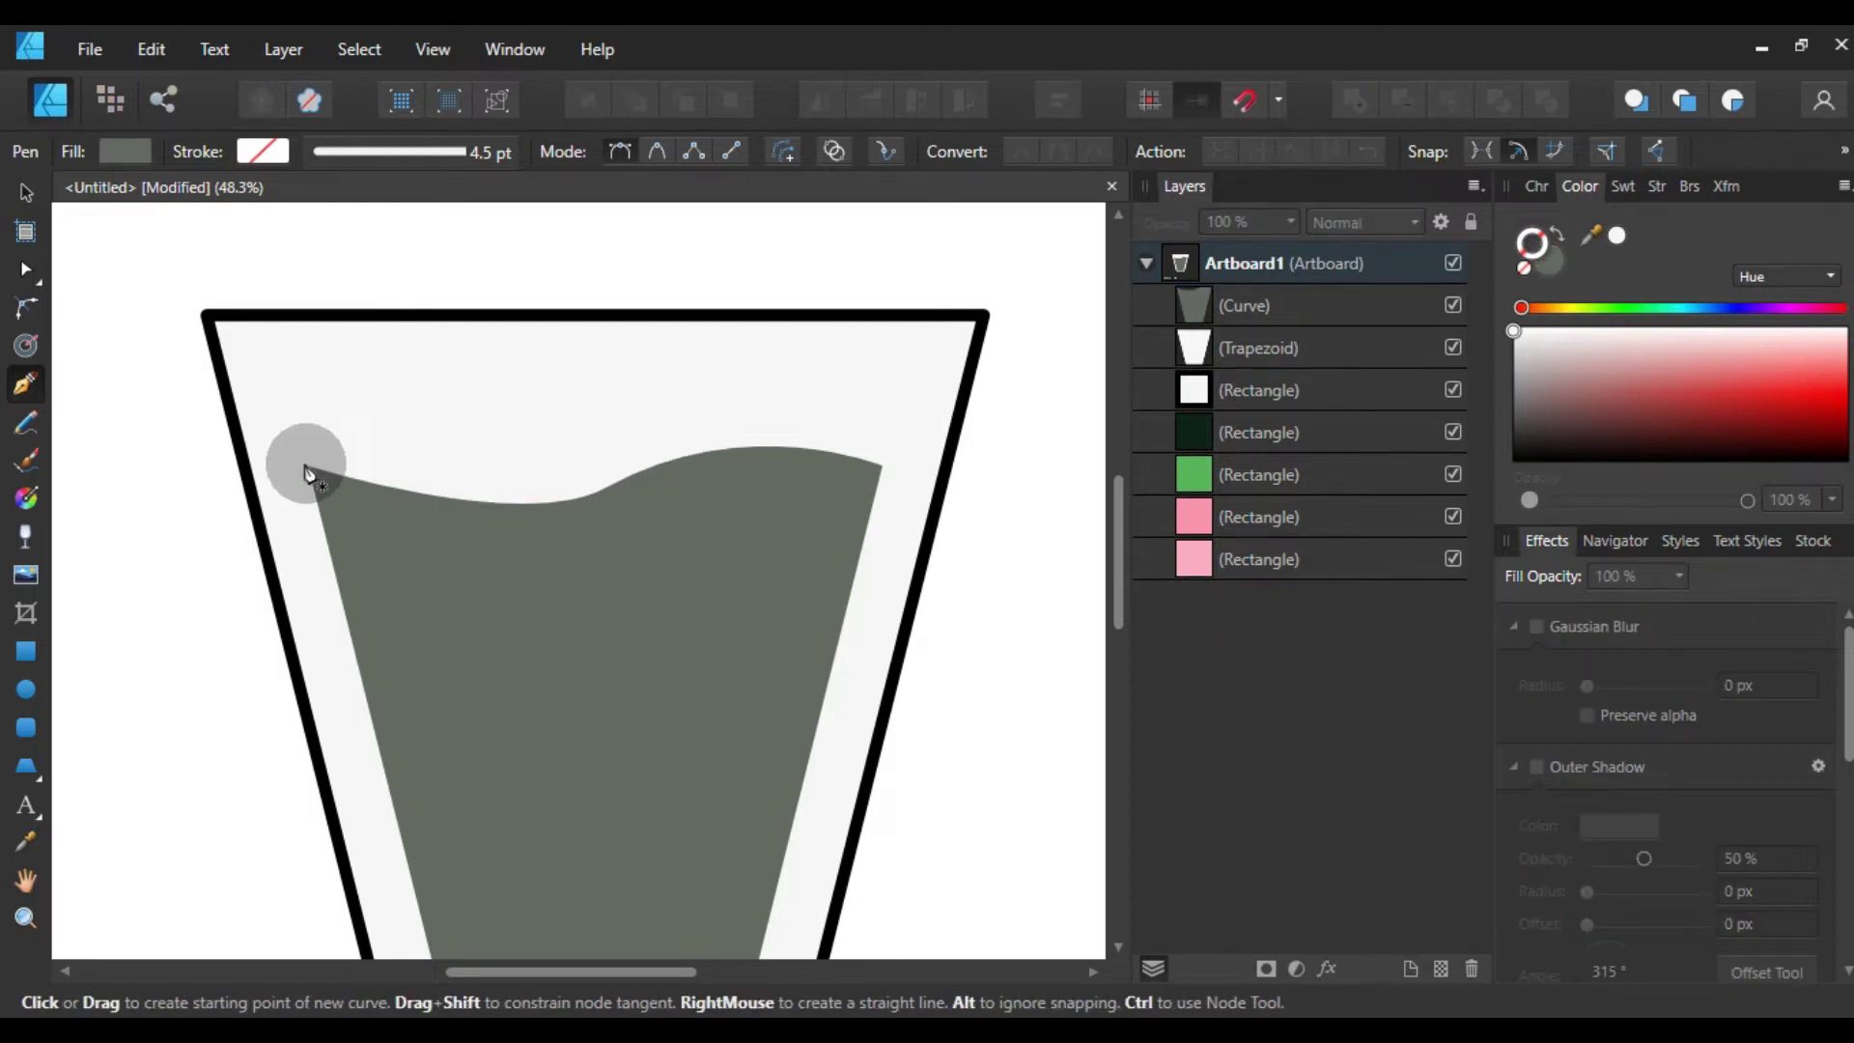
pyautogui.click(307, 465)
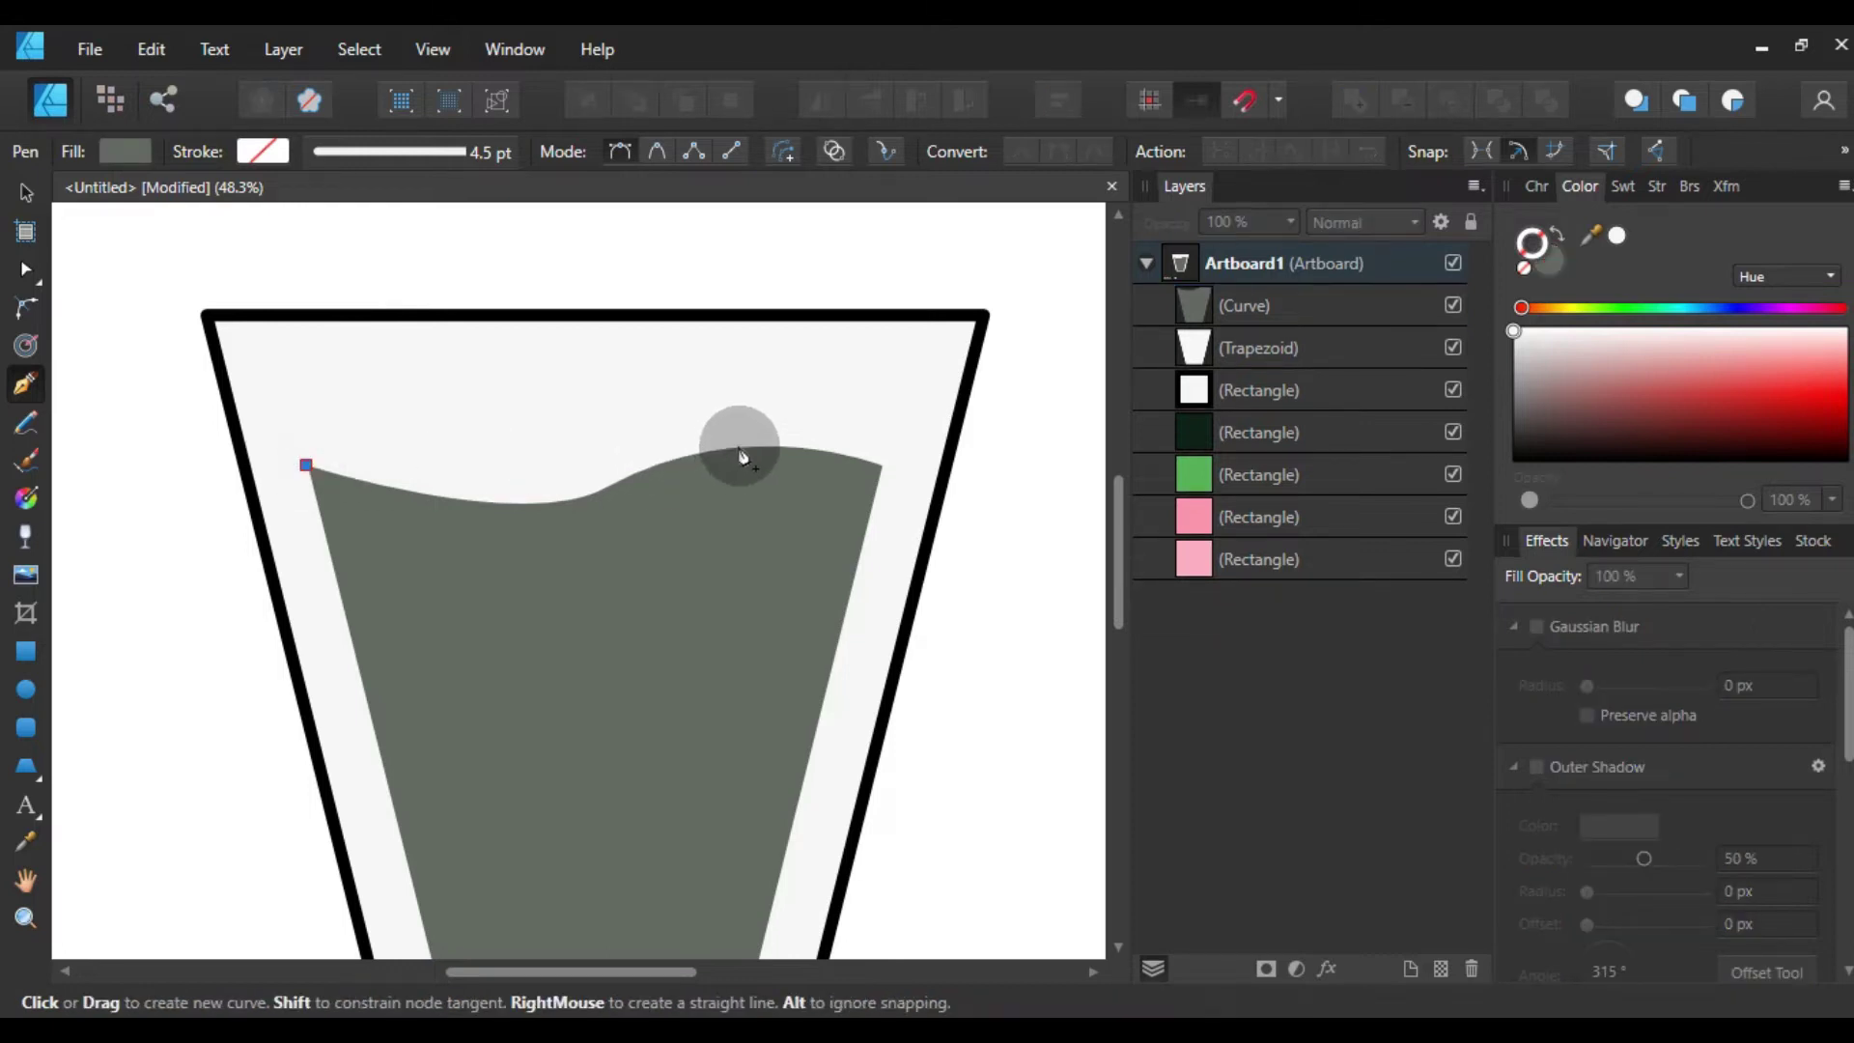
pyautogui.click(737, 444)
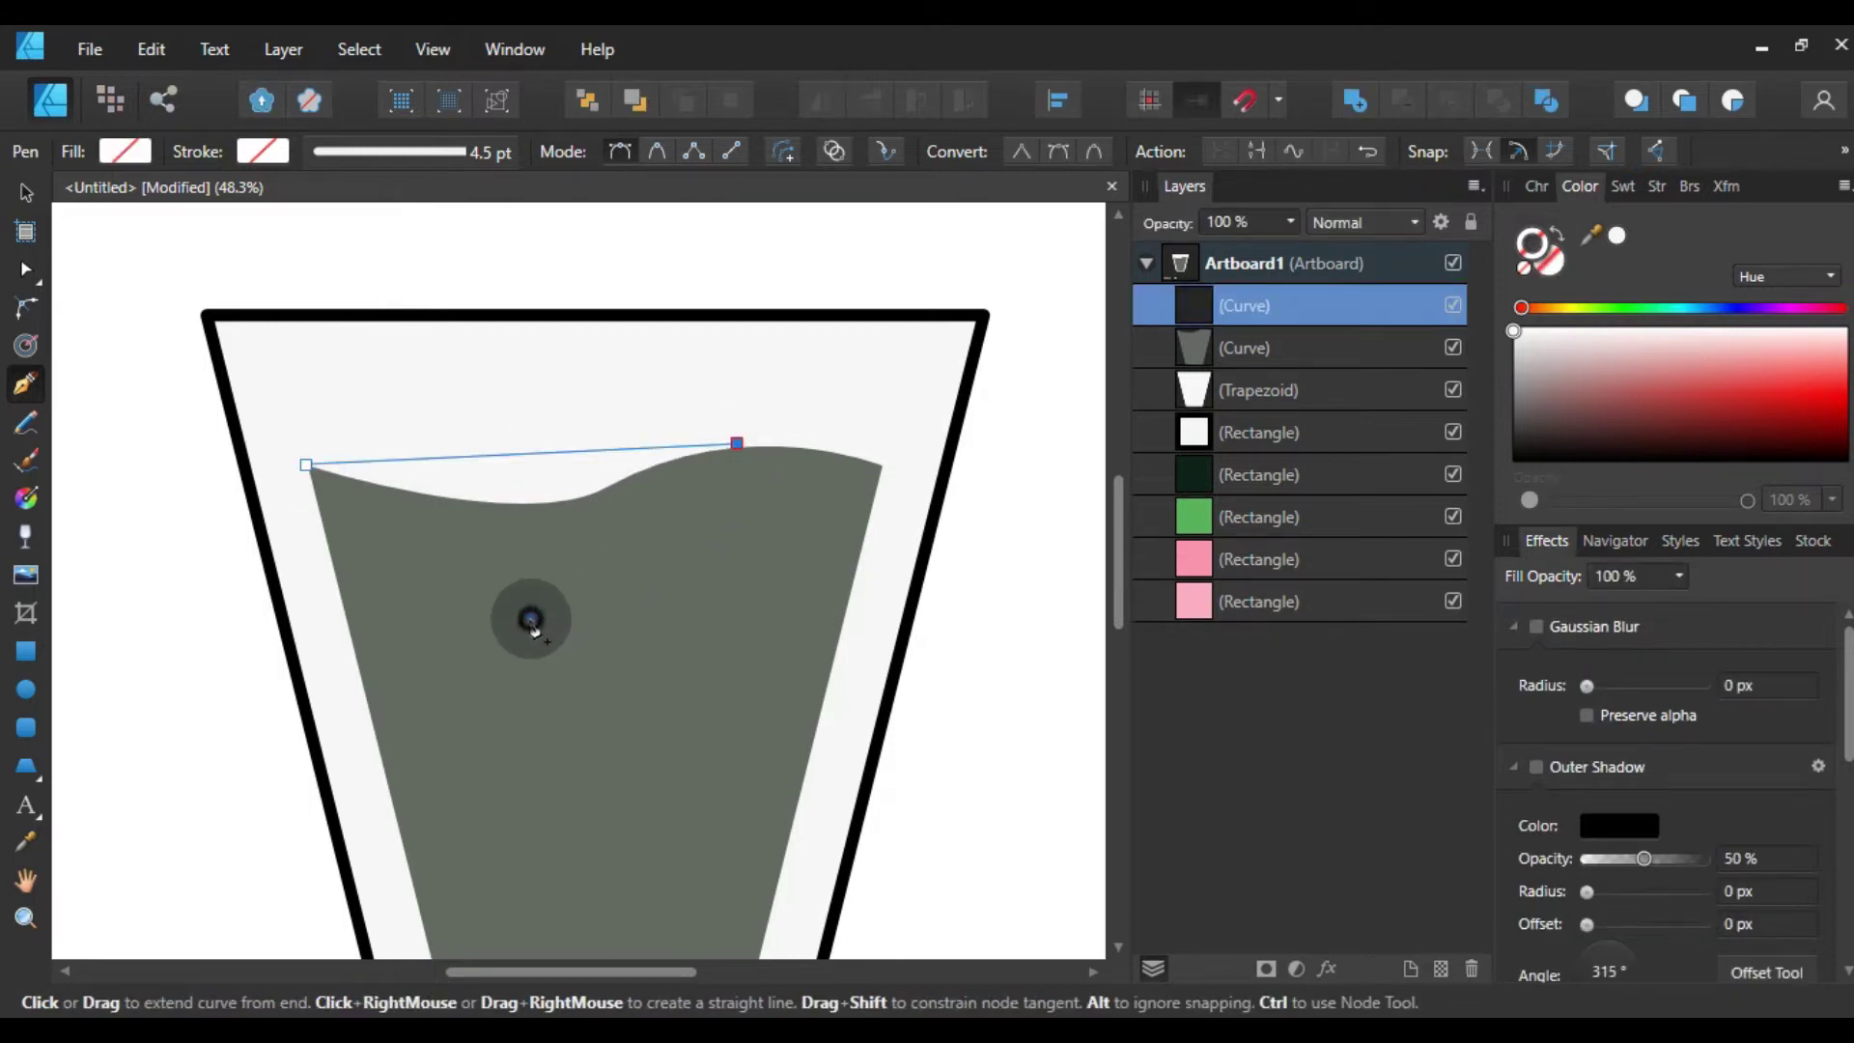
pyautogui.click(530, 617)
pyautogui.click(306, 466)
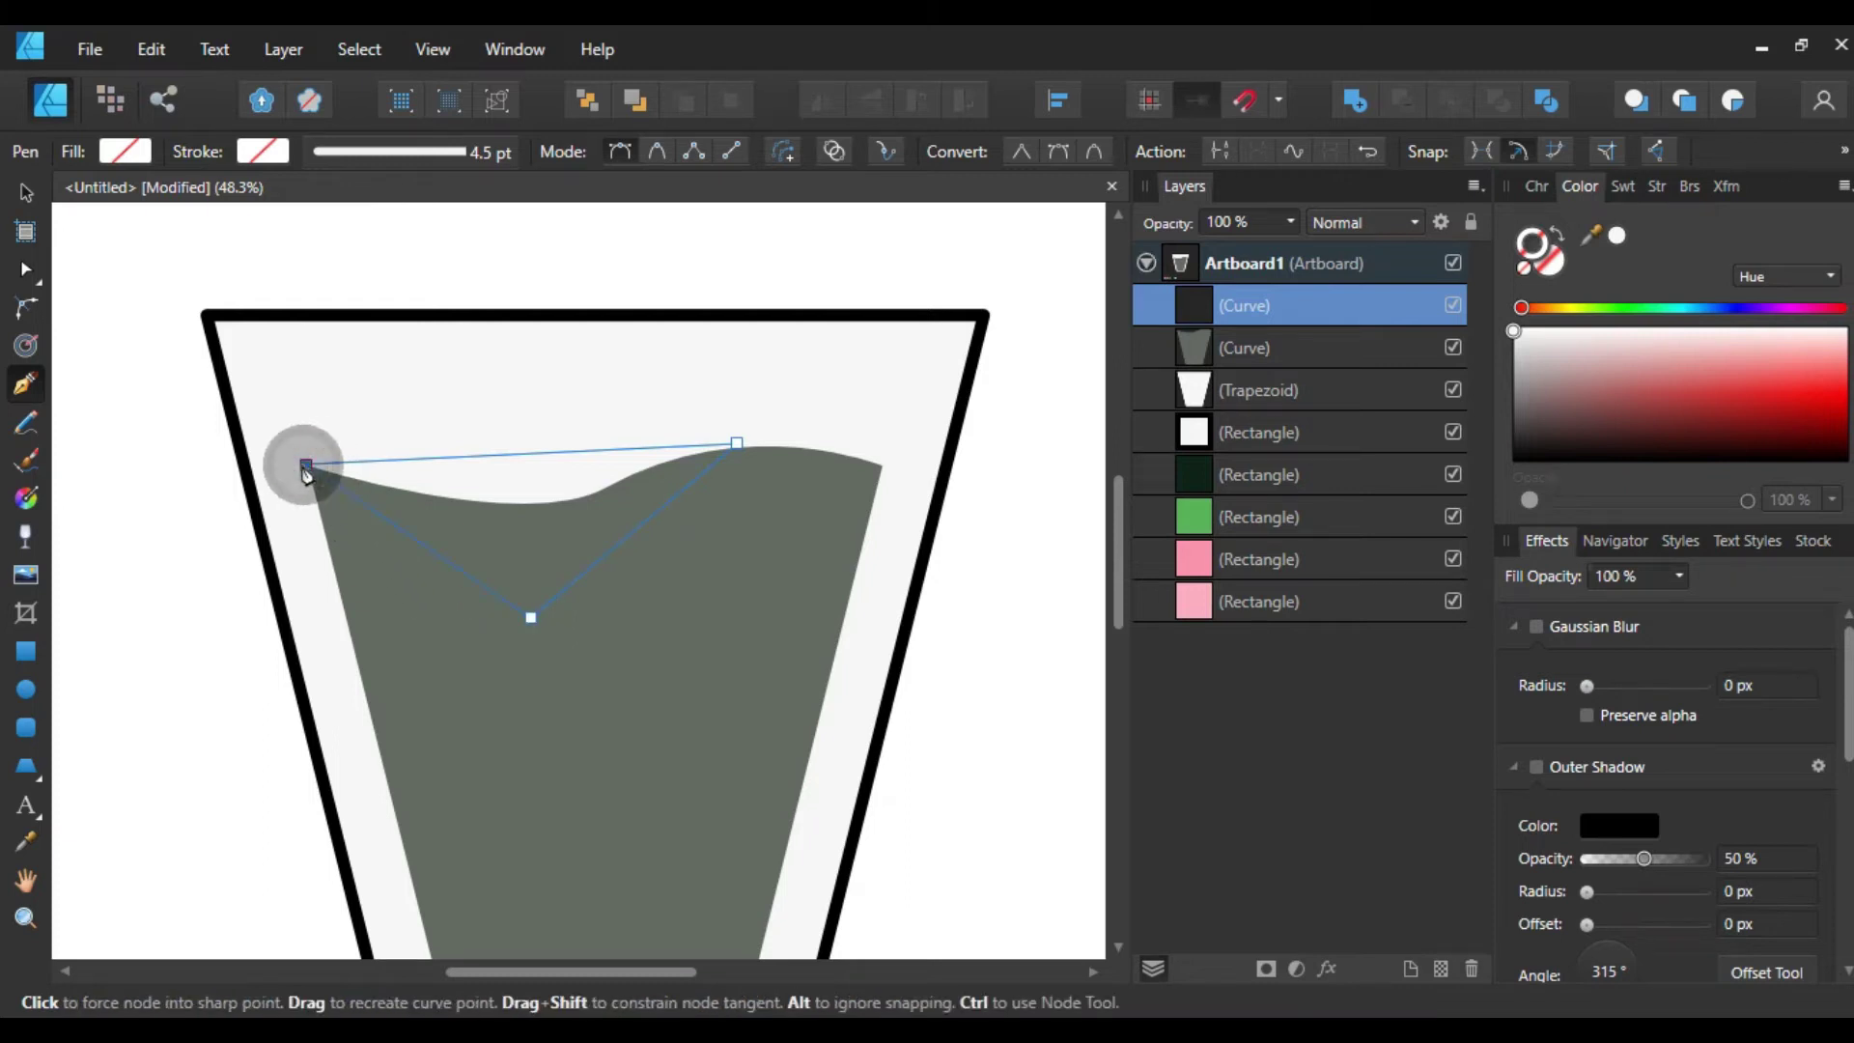
pyautogui.click(26, 193)
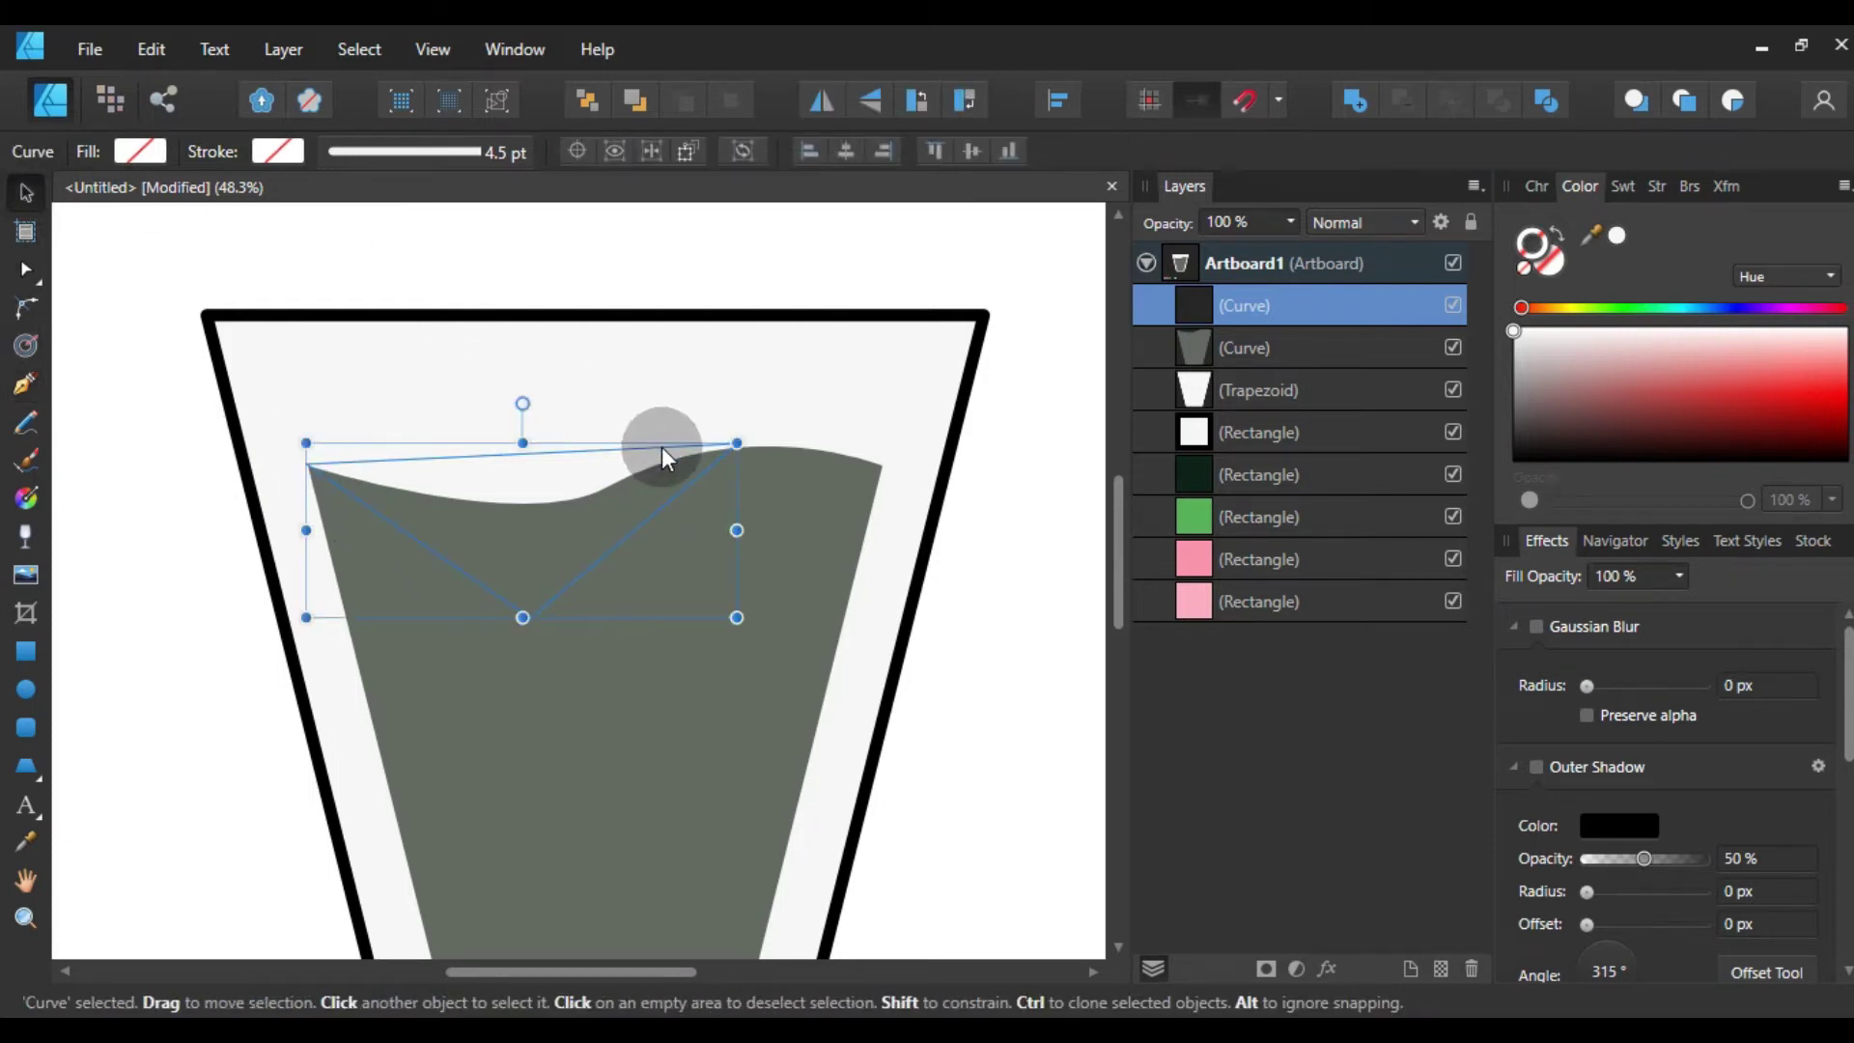
# - Fill the triangle dusty red and move it behind the grey liquid in the Layers panel
pyautogui.click(1588, 393)
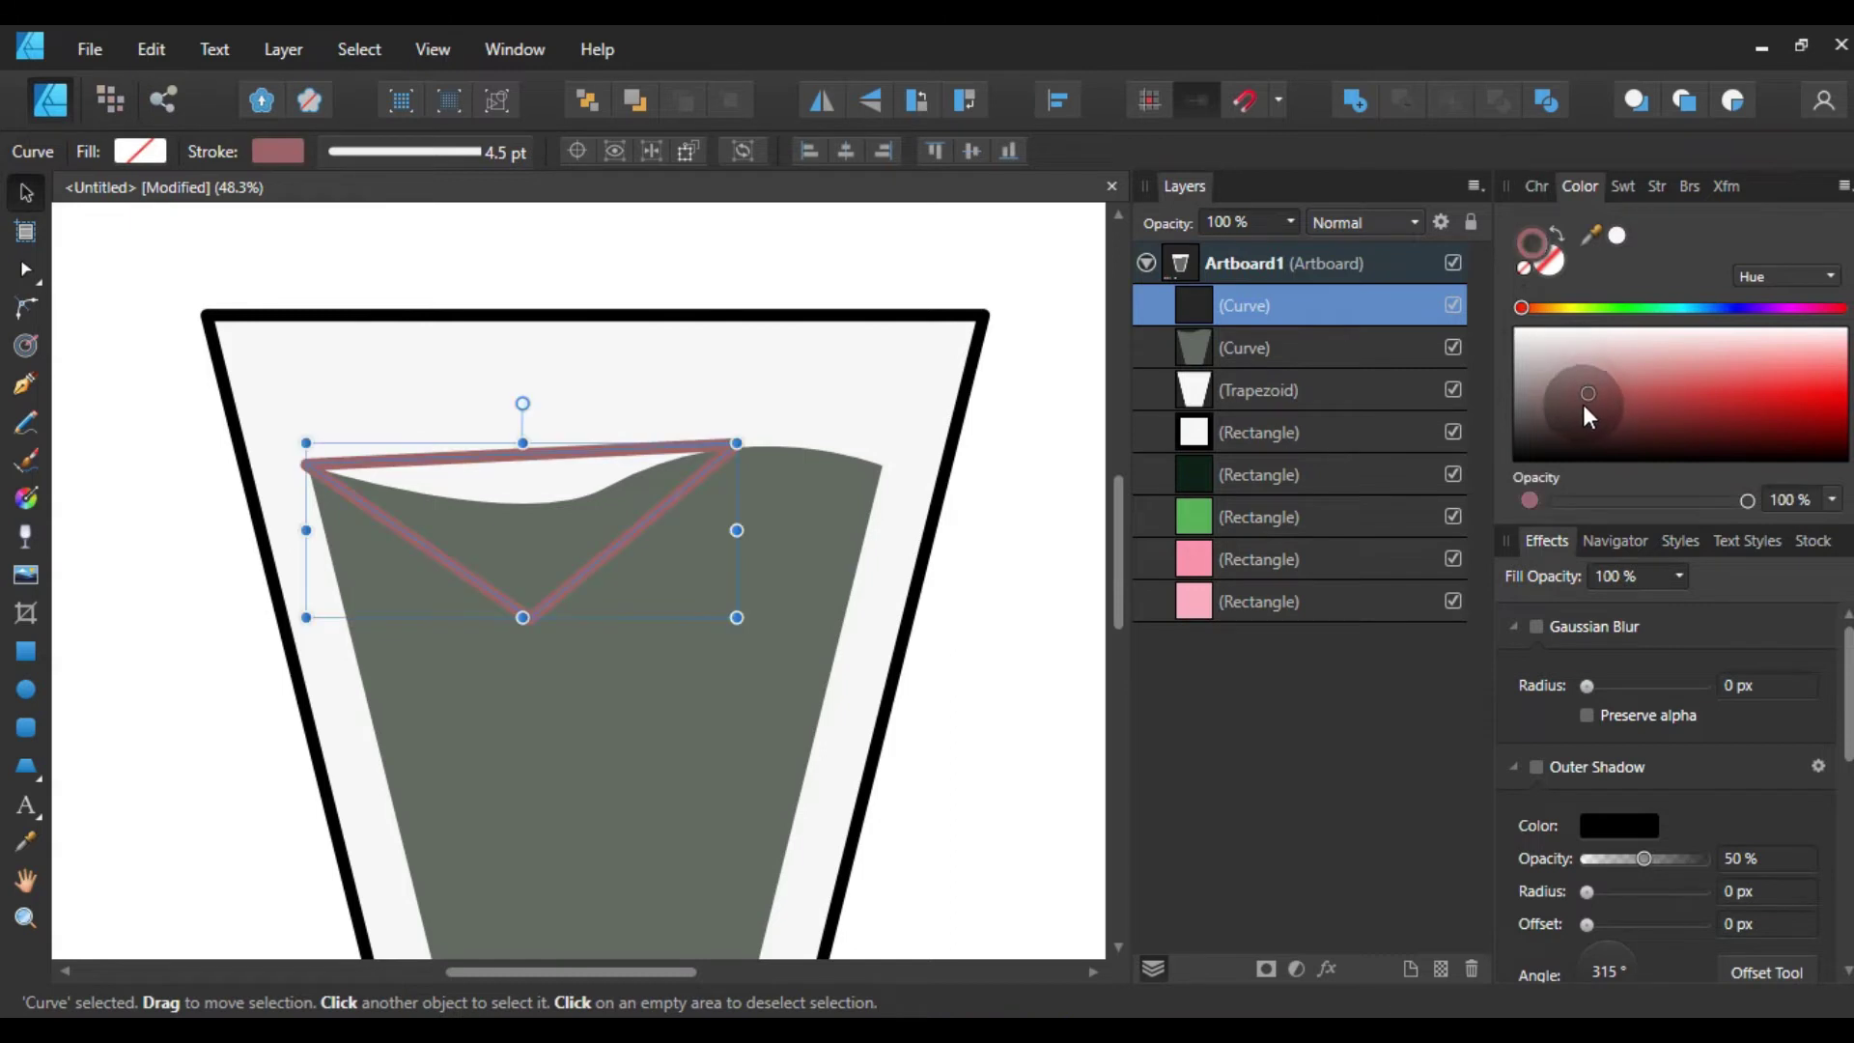
pyautogui.click(1559, 238)
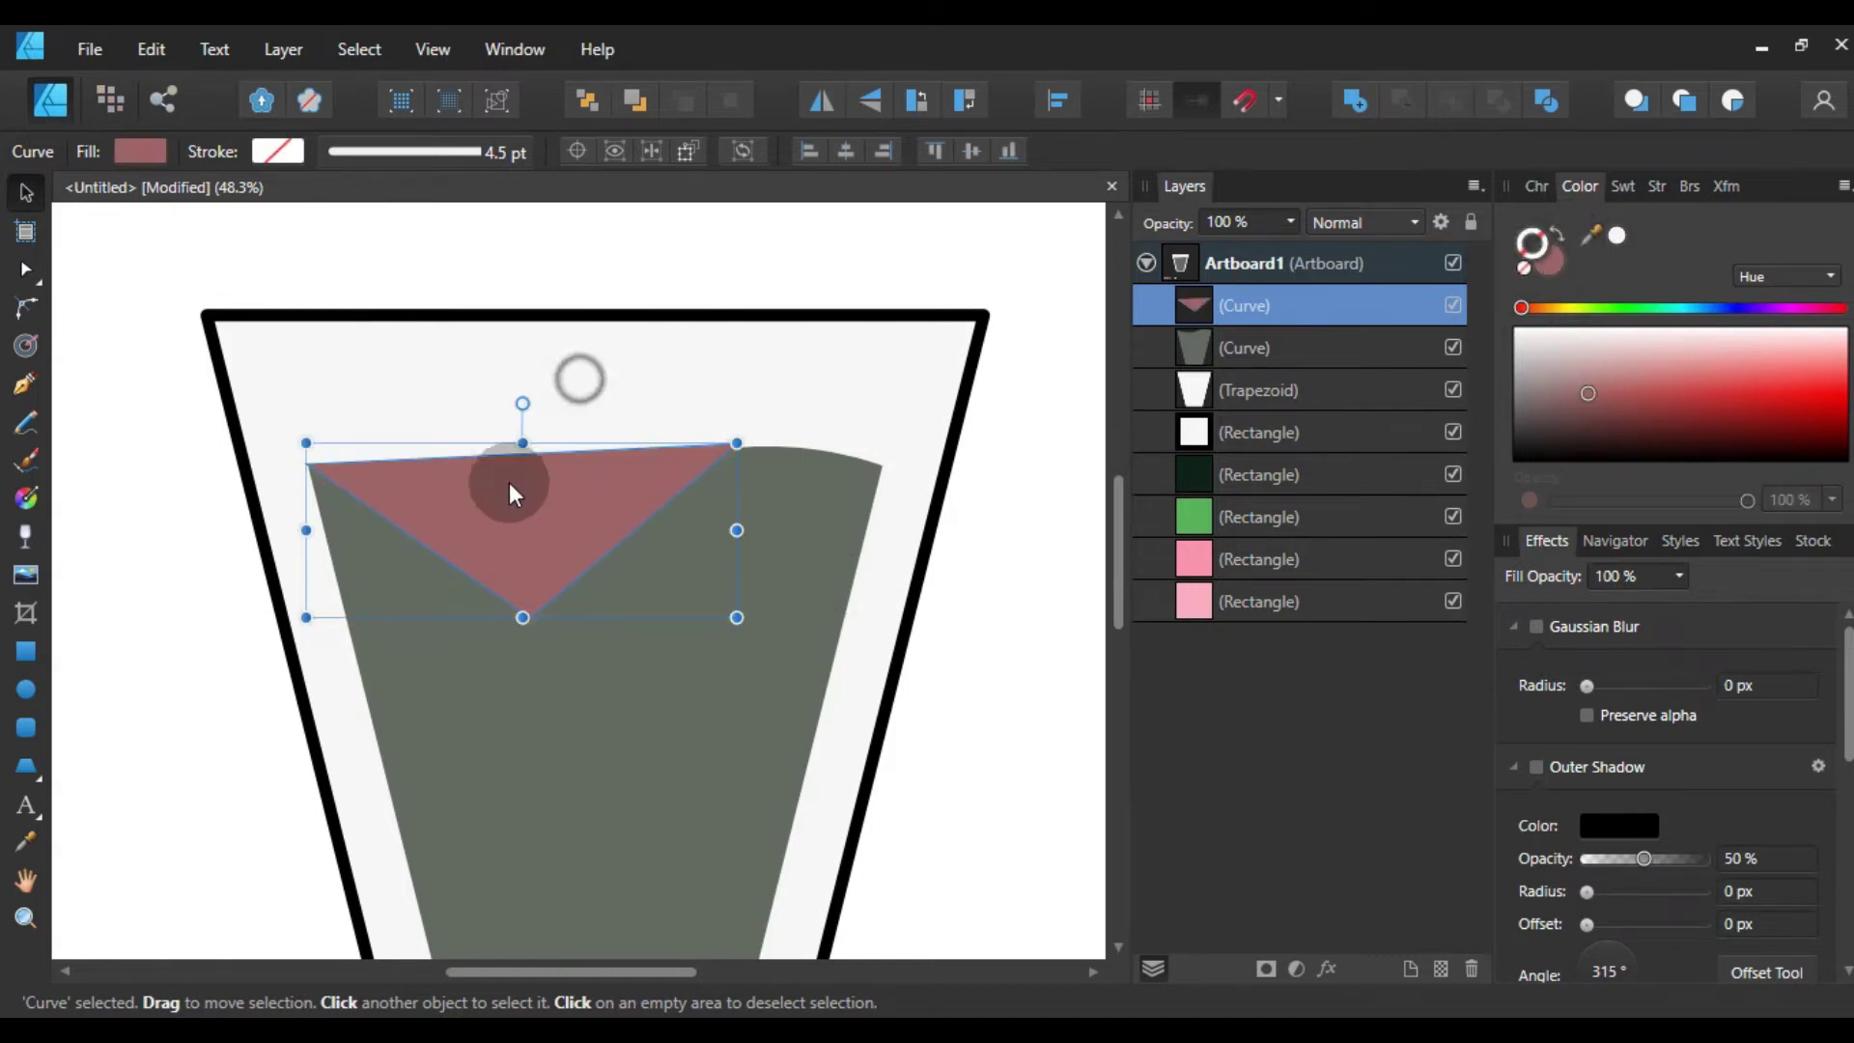
pyautogui.click(508, 518)
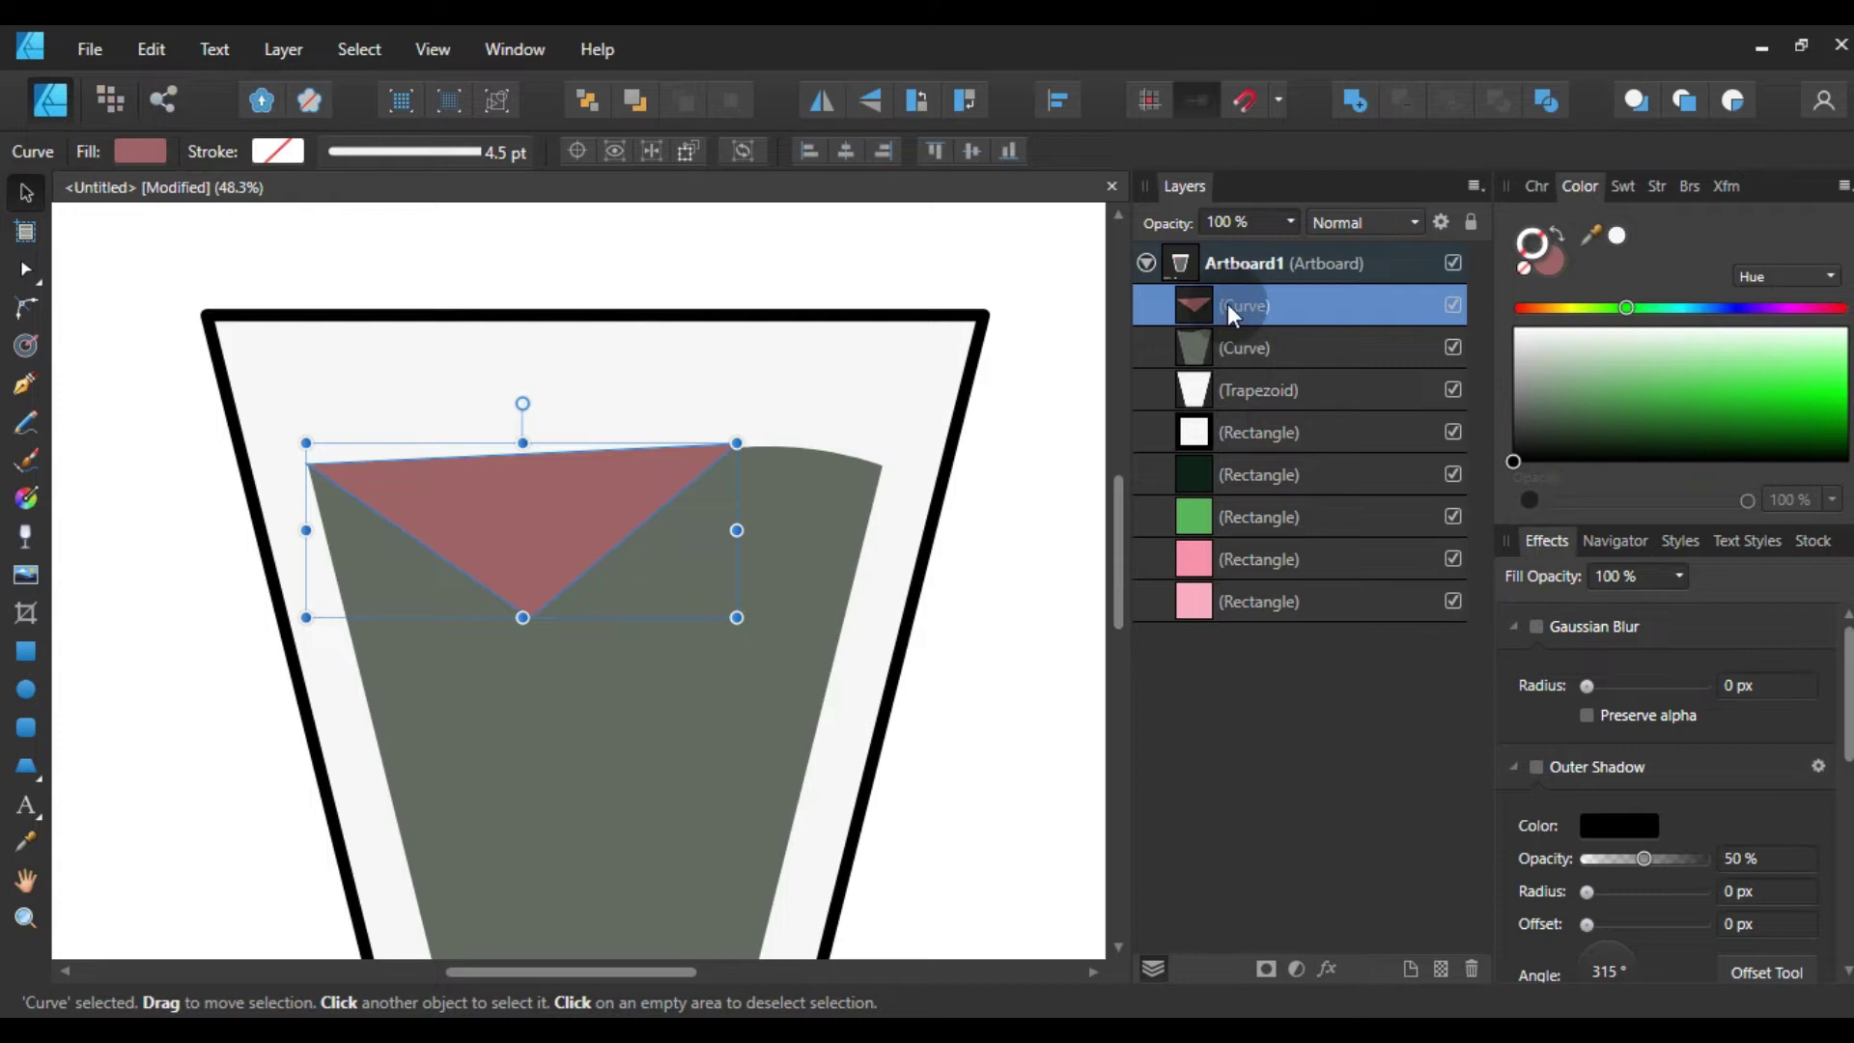
pyautogui.moveTo(1195, 309)
pyautogui.mouseDown()
pyautogui.moveTo(1178, 359)
pyautogui.moveTo(1149, 369)
pyautogui.mouseUp()
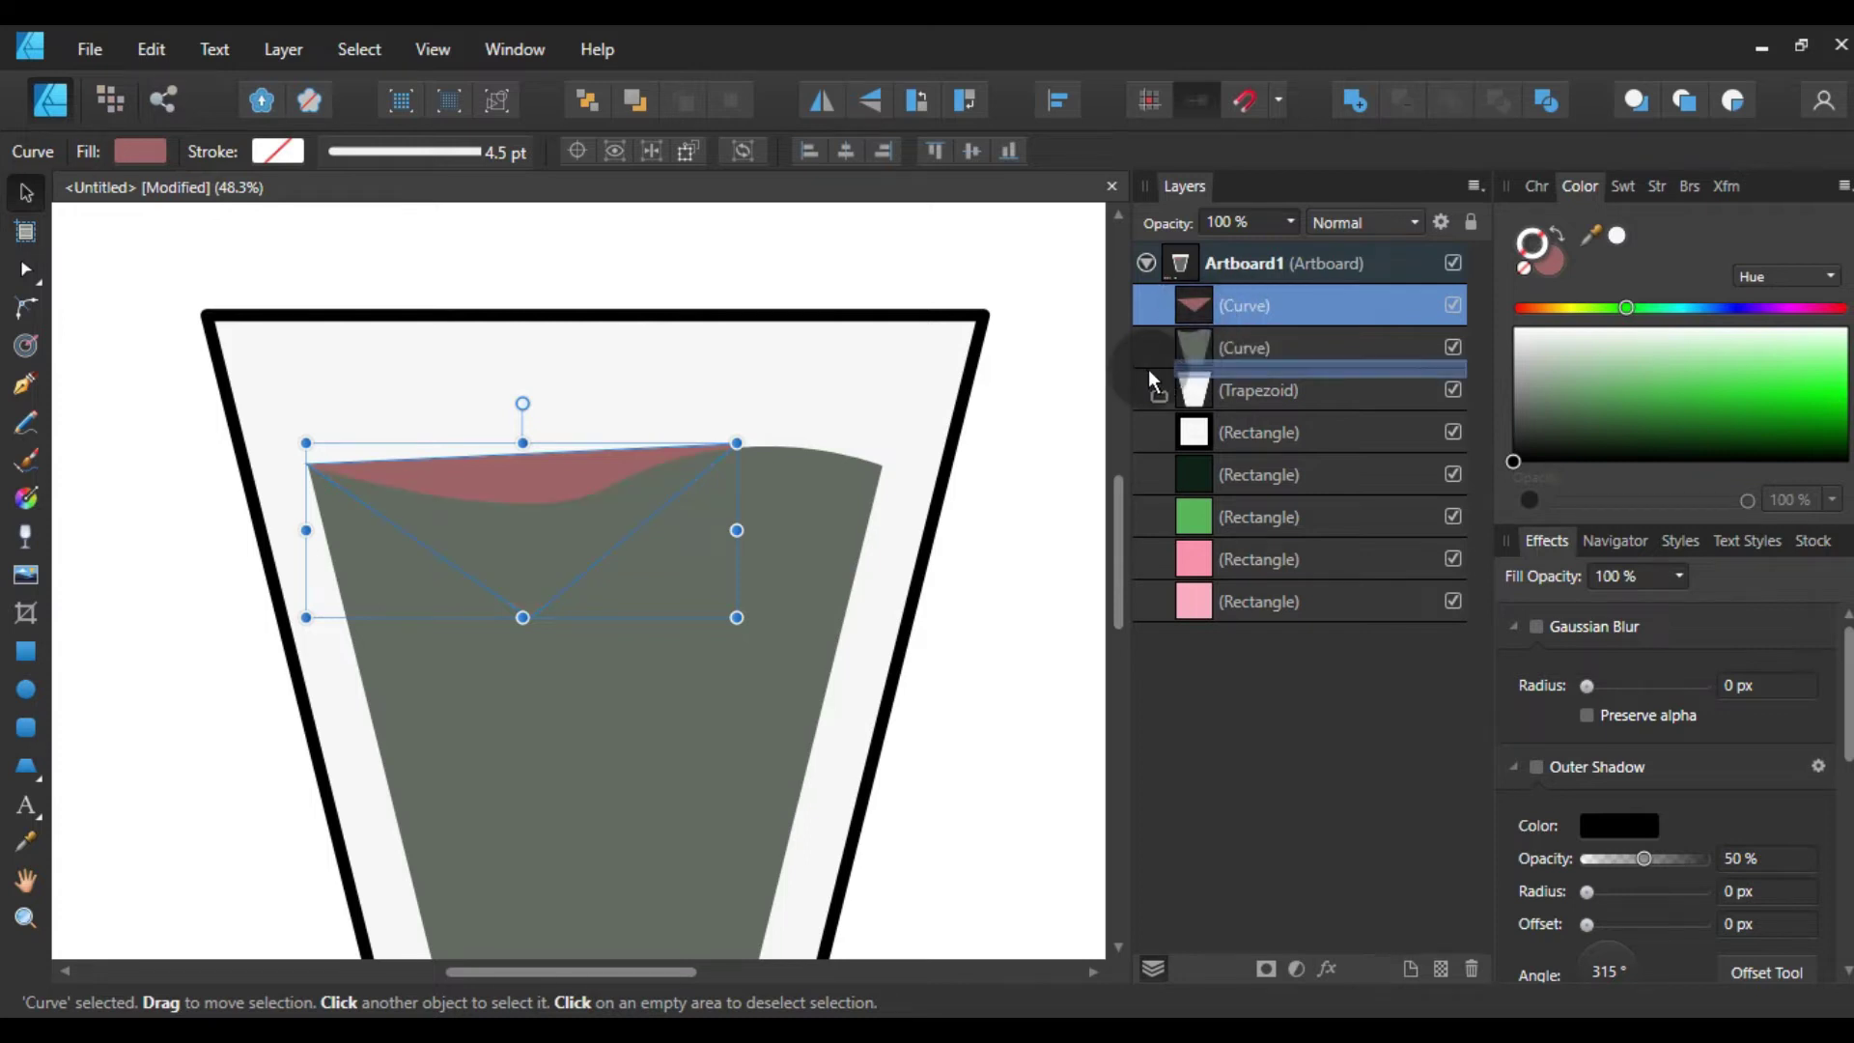
pyautogui.click(827, 299)
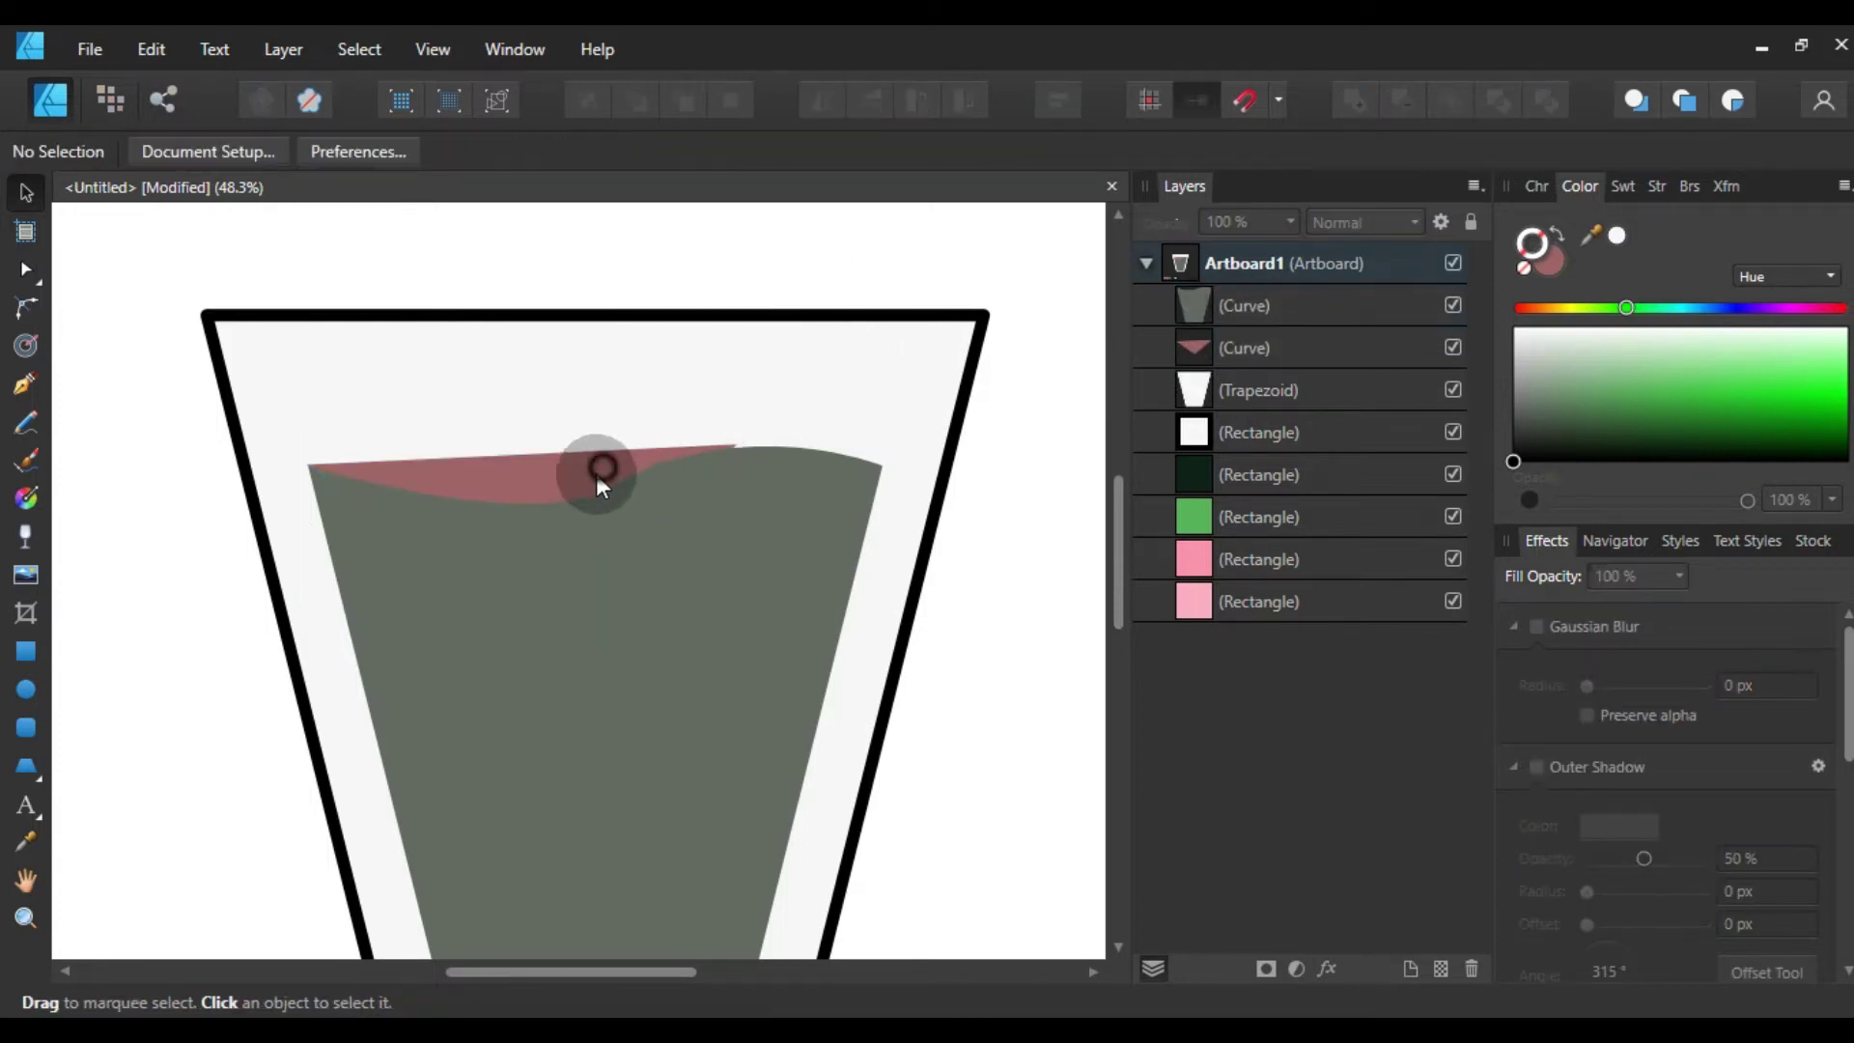
# - Nudge the red triangle slightly right, zoom in, and reselect it
pyautogui.click(597, 473)
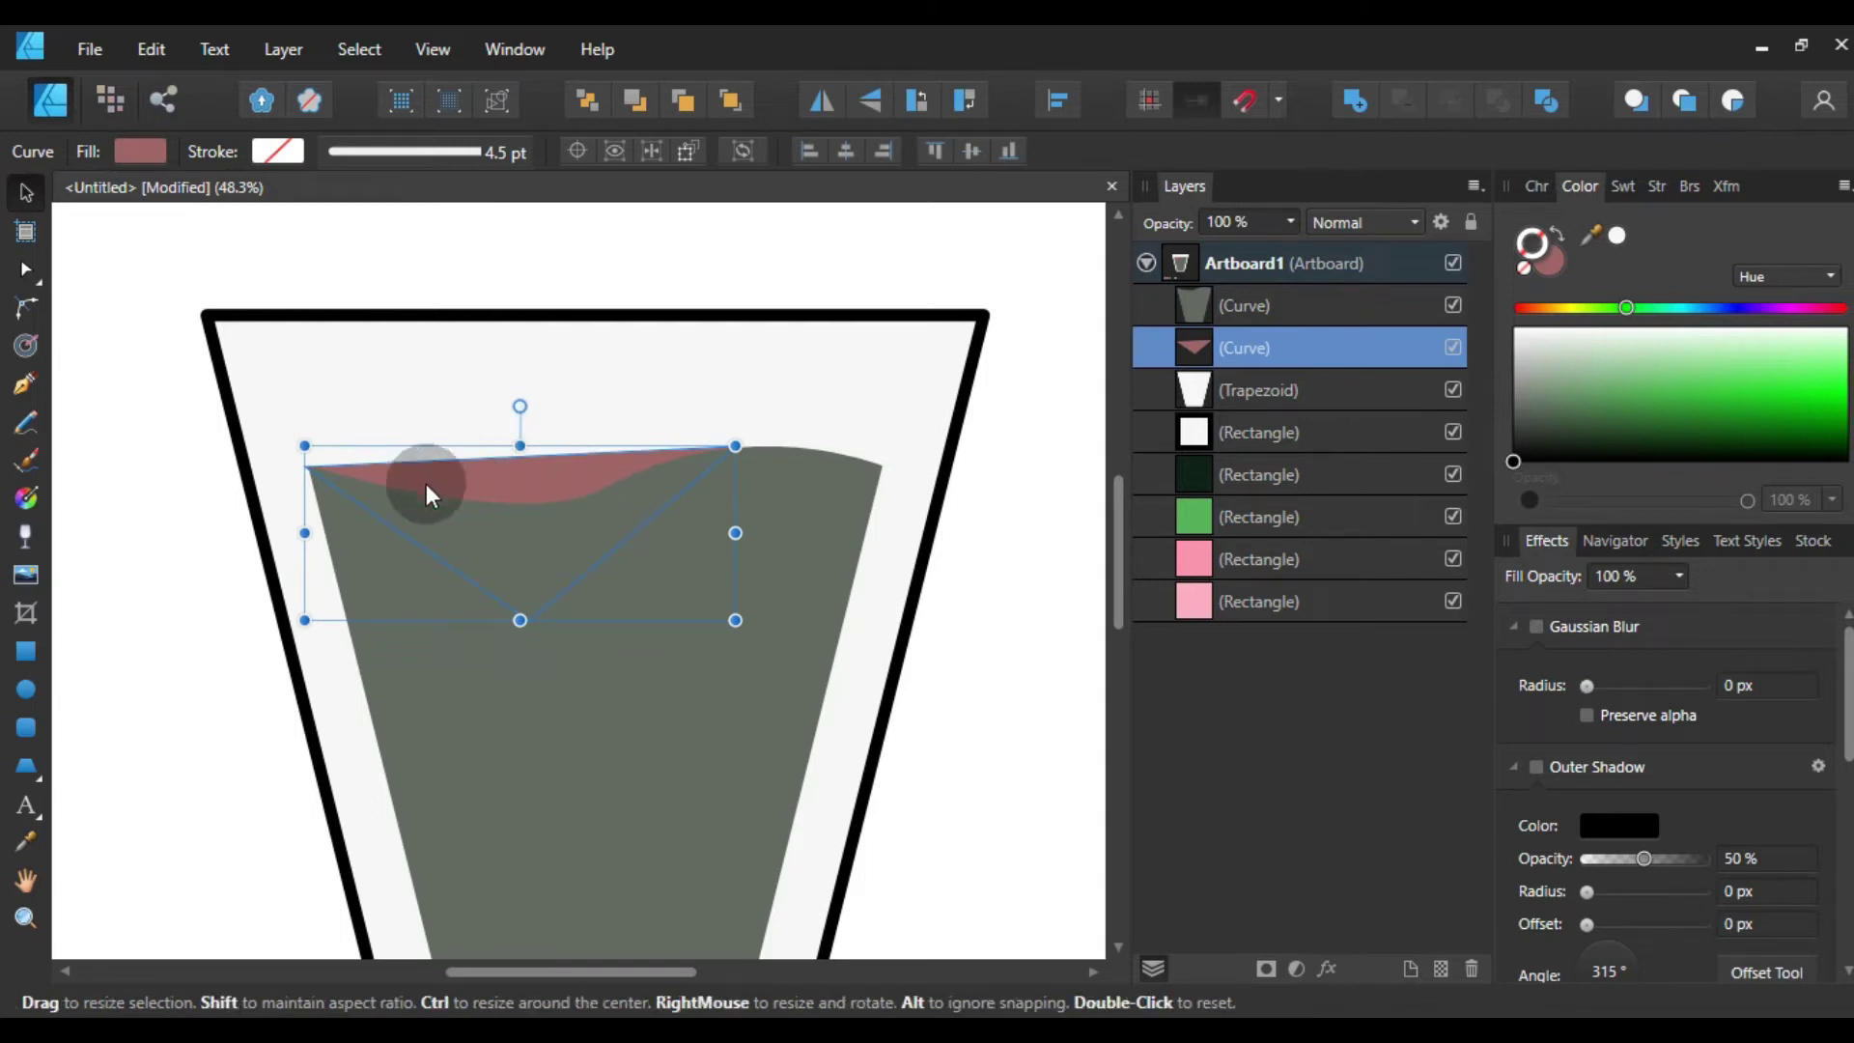
pyautogui.moveTo(522, 465); pyautogui.dragTo(529, 471)
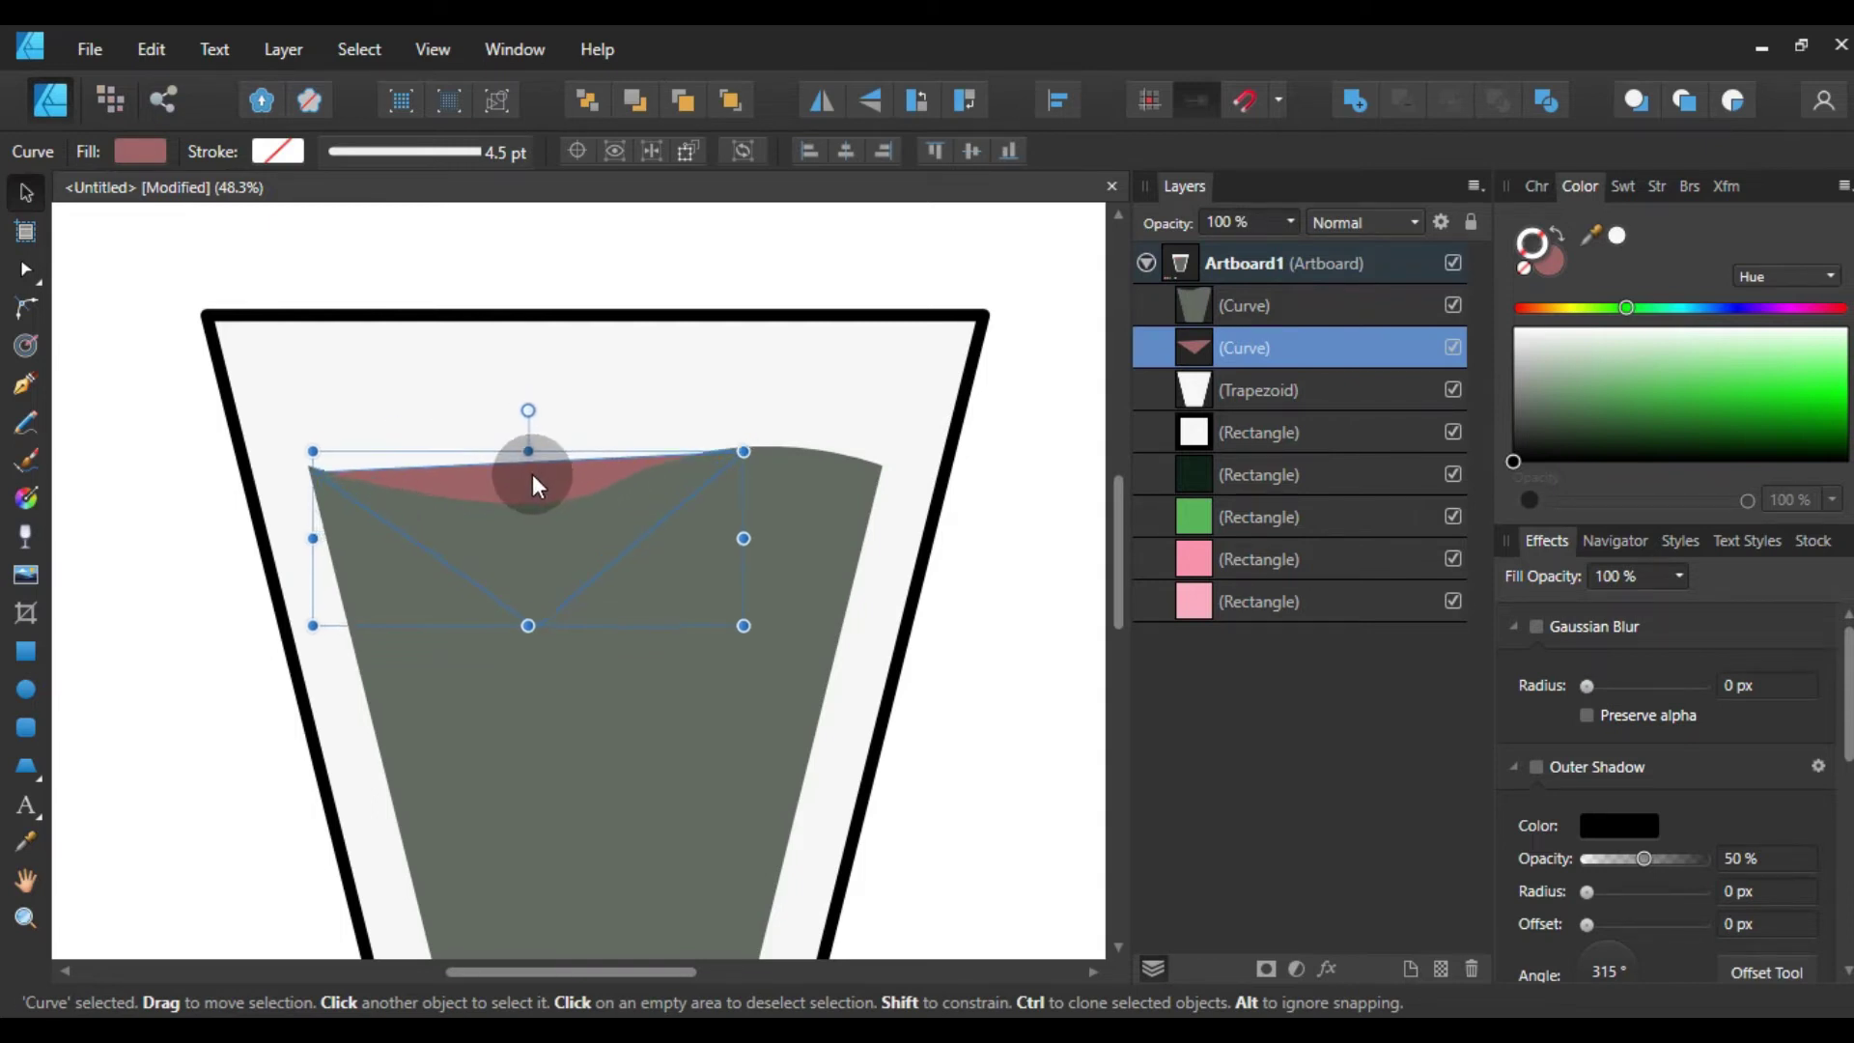
pyautogui.click(582, 404)
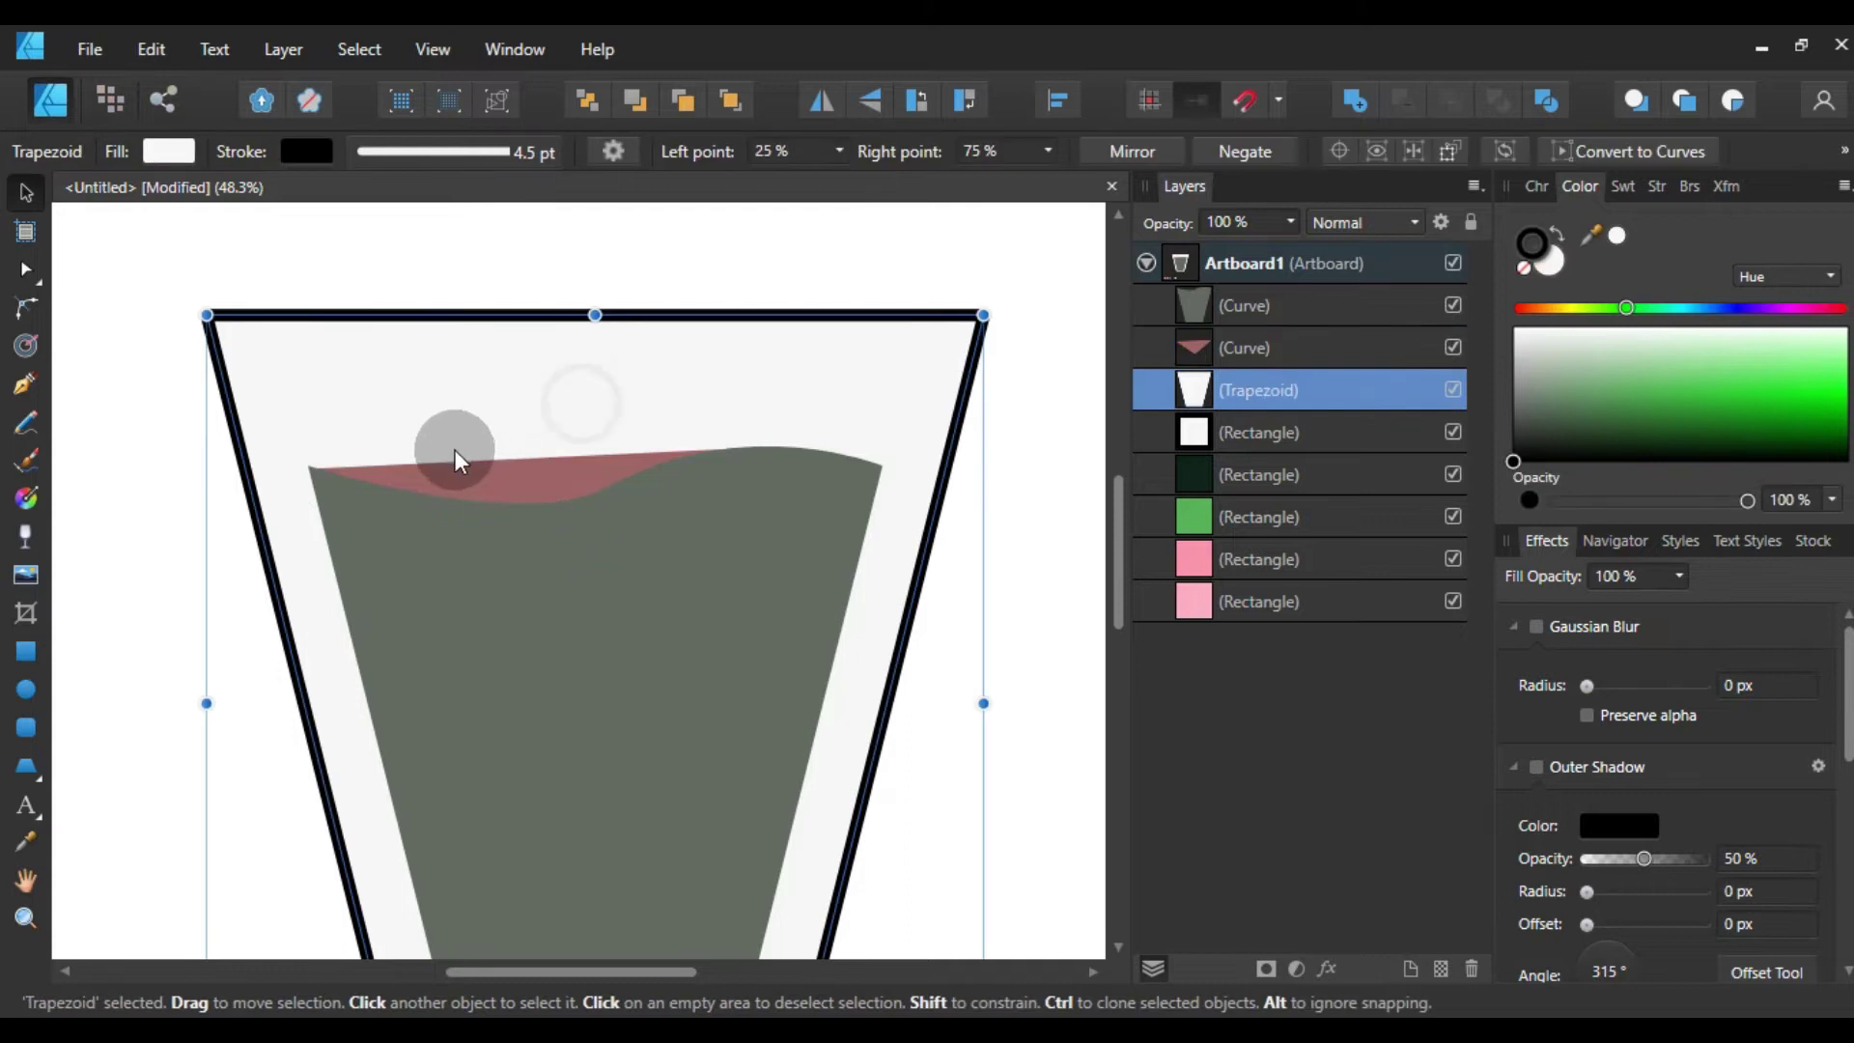
pyautogui.scroll(2, 473, 449)
pyautogui.scroll(1, 498, 468)
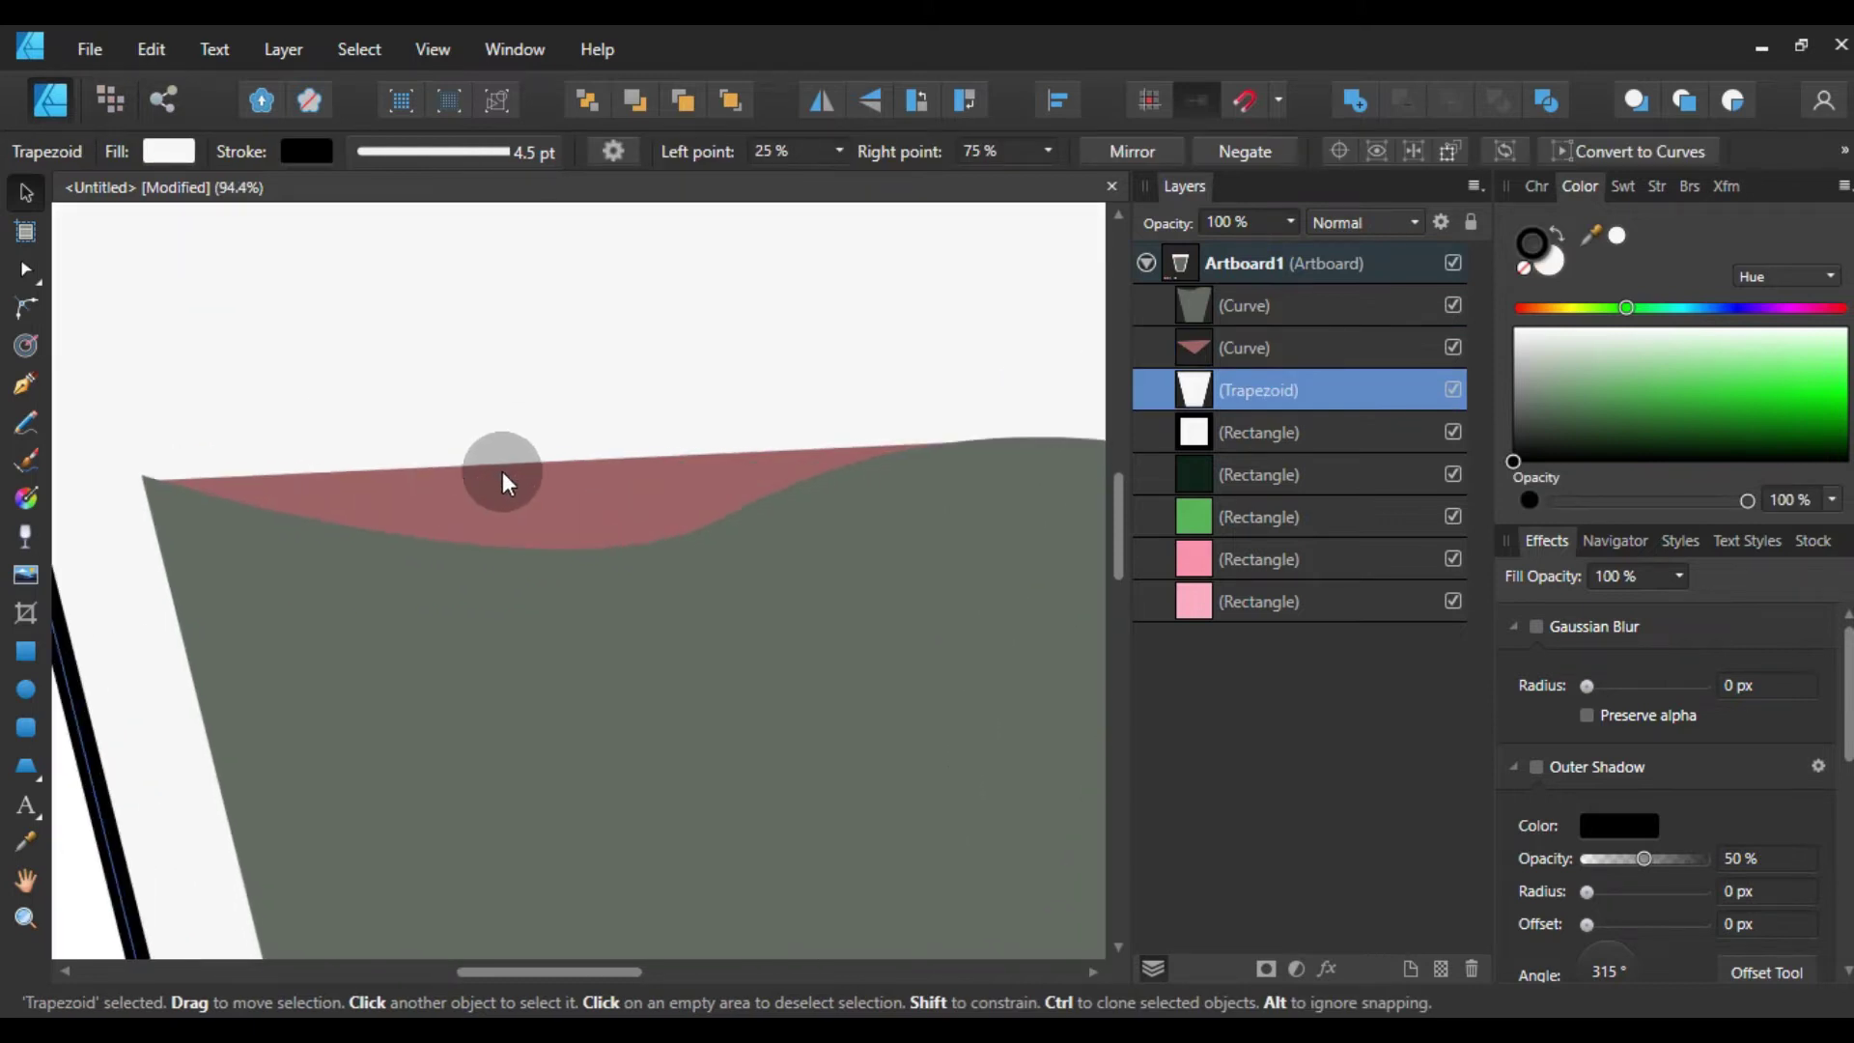
pyautogui.click(432, 529)
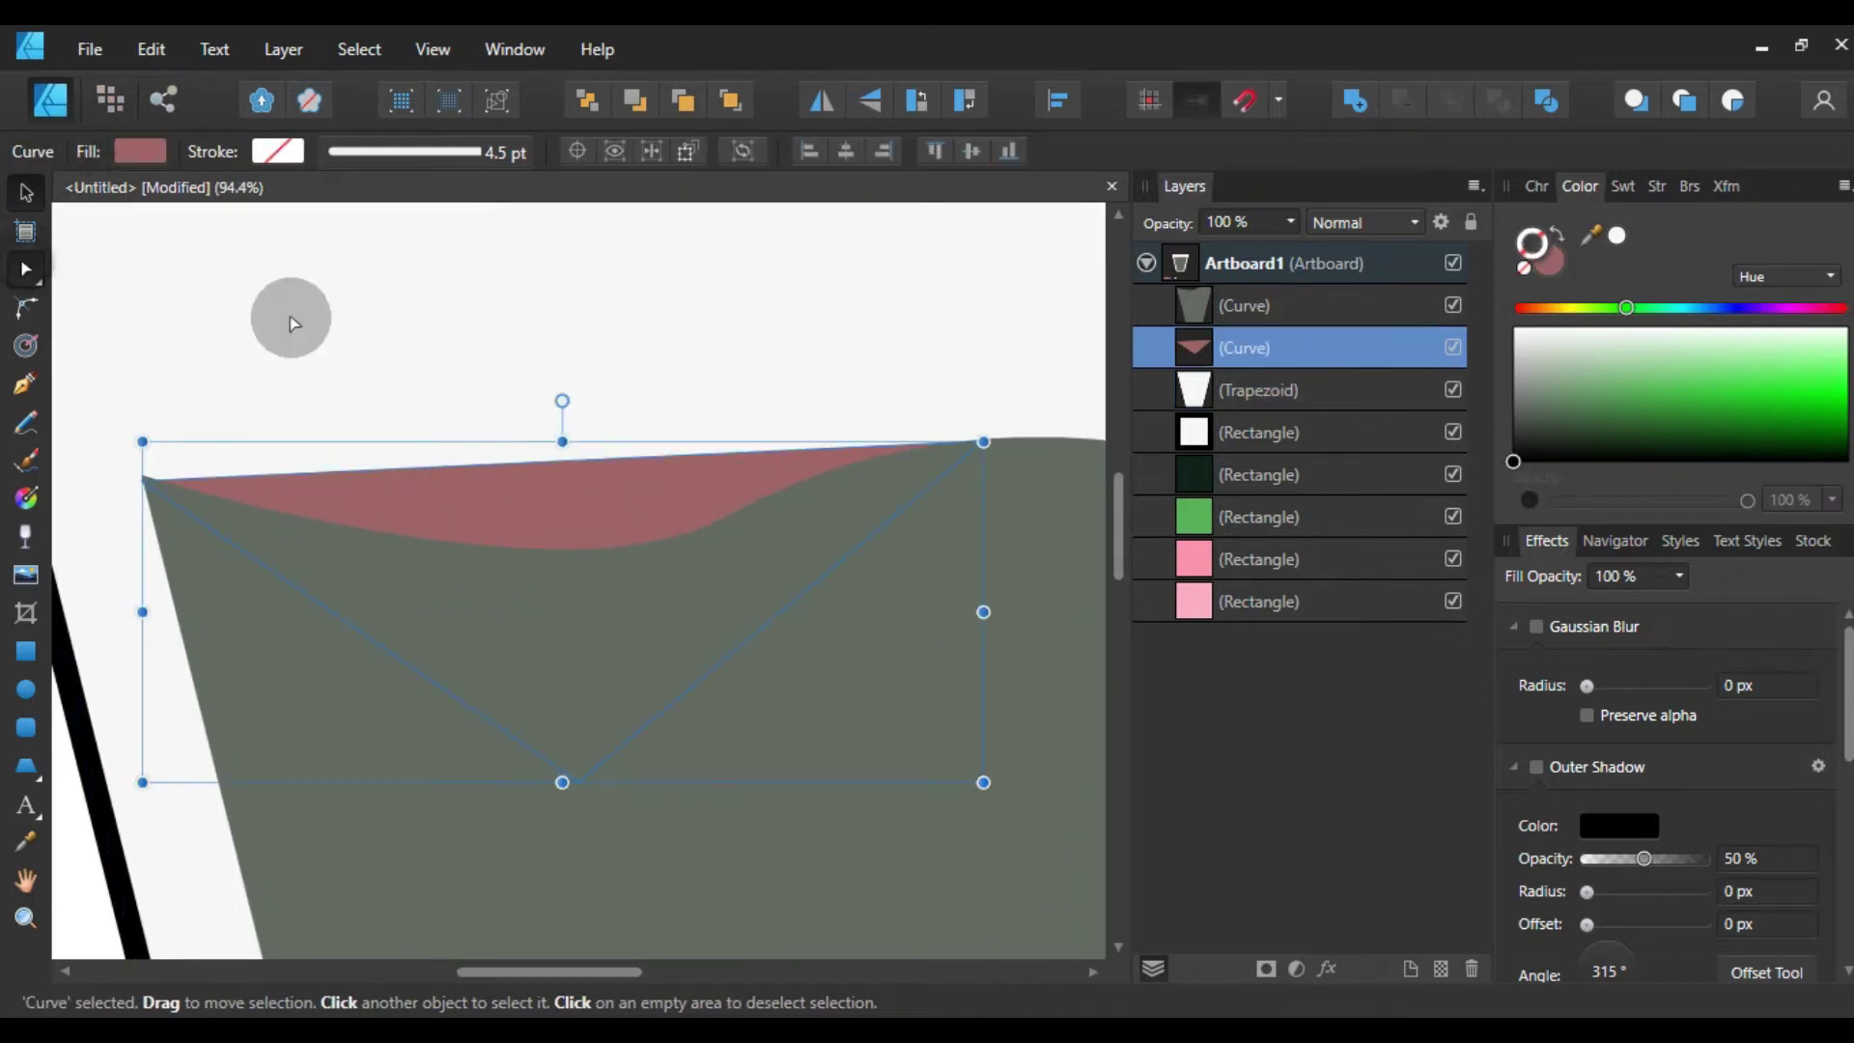
# - Make the red shape's top-left node smooth and pull its handle up into a bulge
pyautogui.press('a')
pyautogui.click(142, 480)
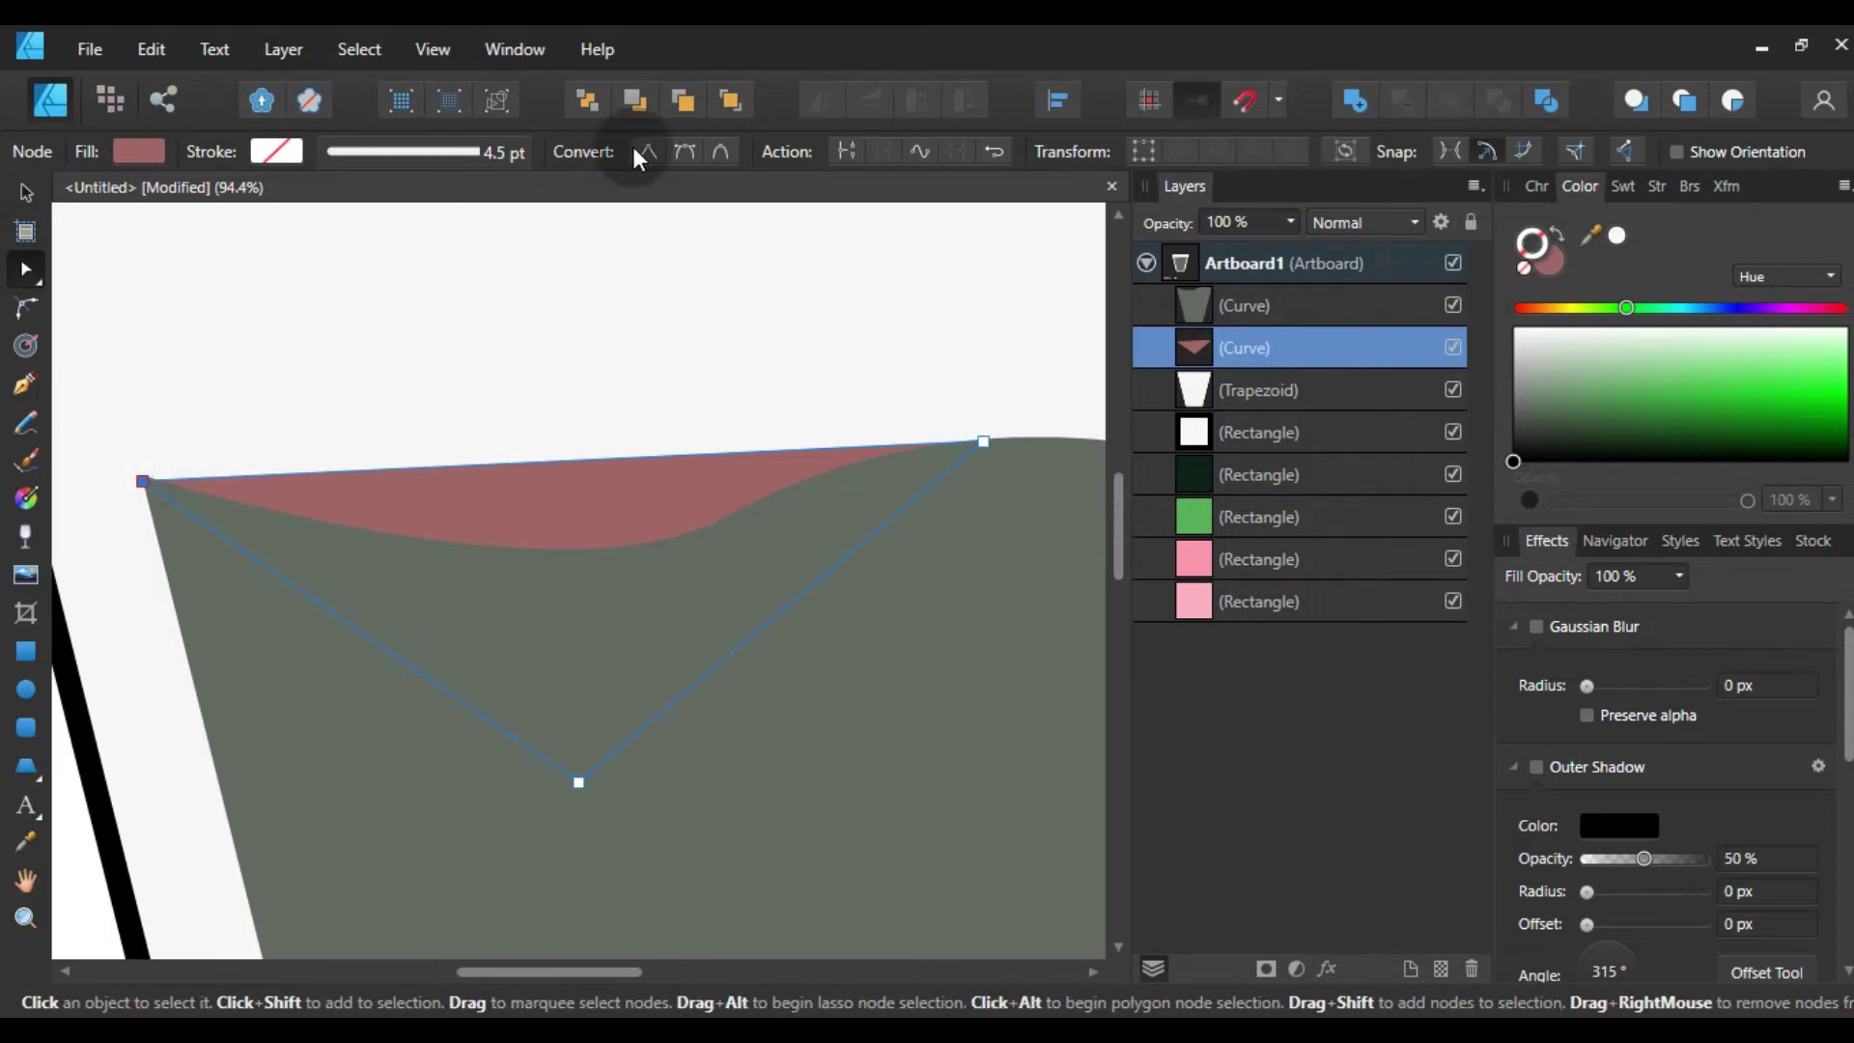
pyautogui.click(678, 153)
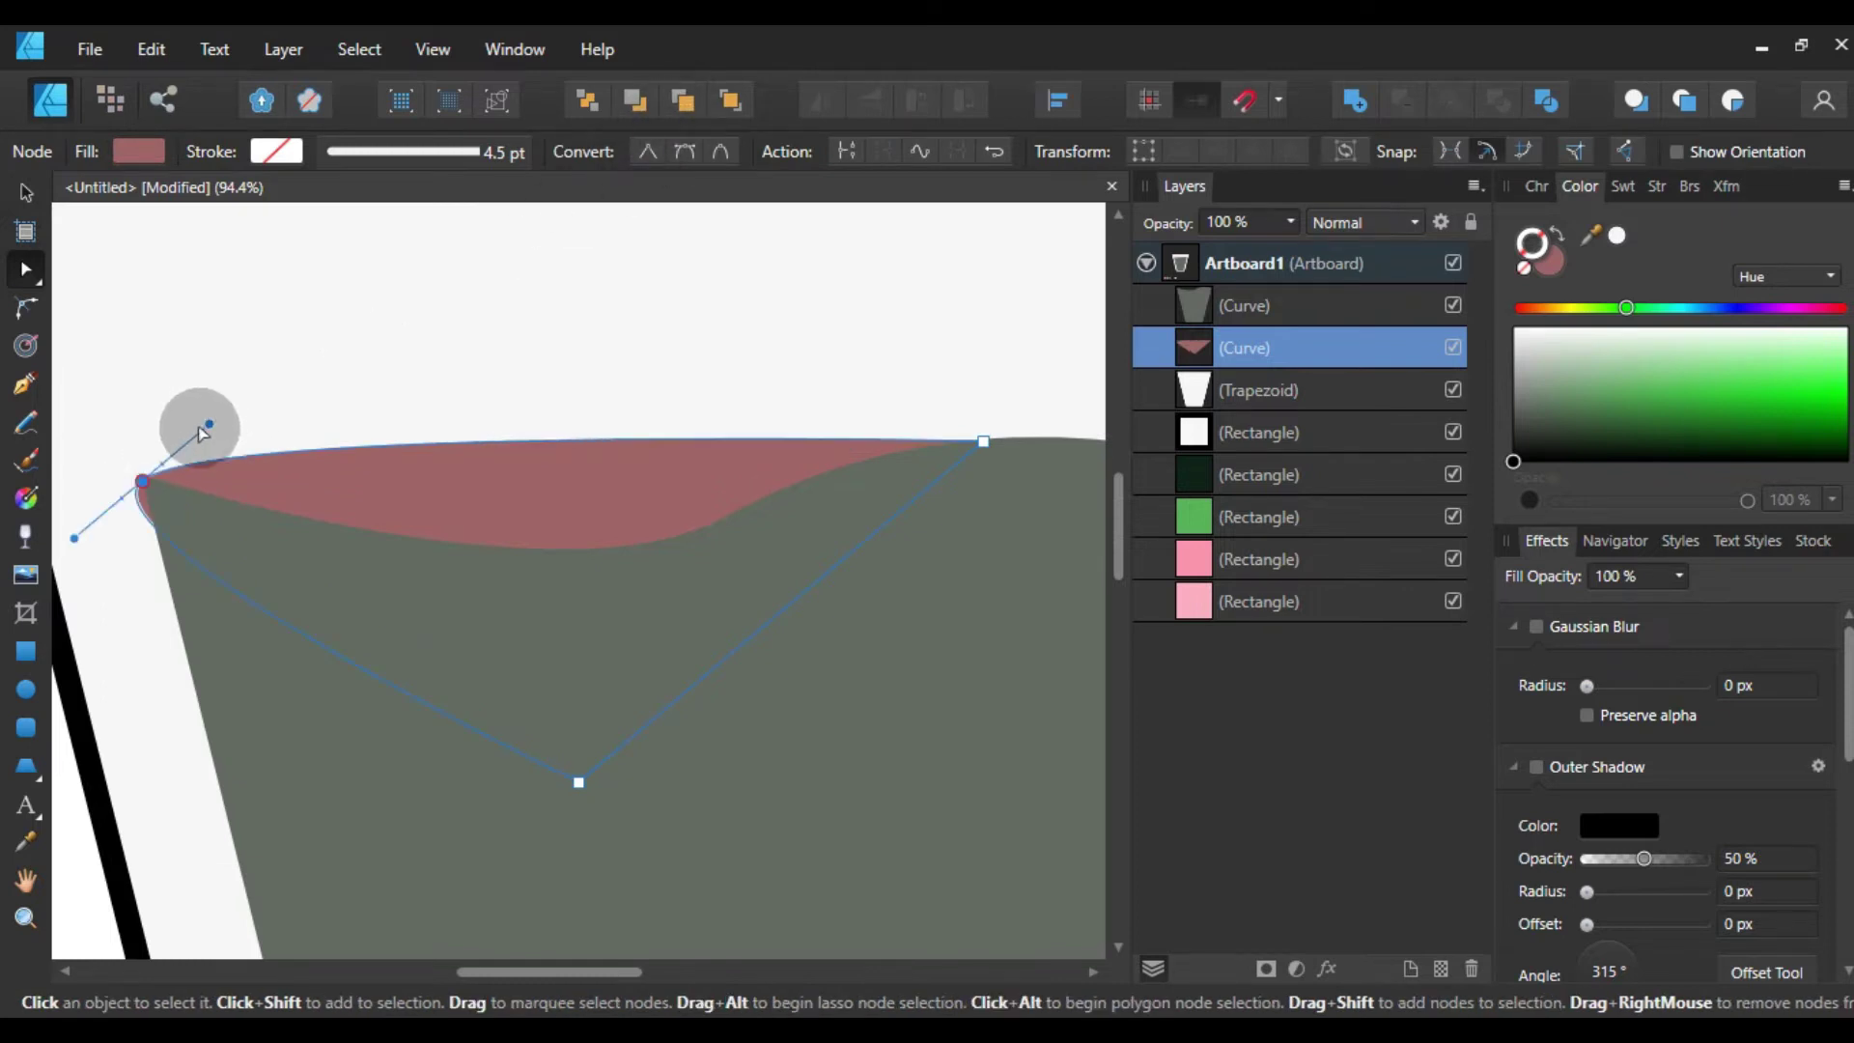
pyautogui.moveTo(212, 425)
pyautogui.mouseDown()
pyautogui.moveTo(335, 327)
pyautogui.moveTo(494, 293)
pyautogui.moveTo(463, 277)
pyautogui.mouseUp()
pyautogui.moveTo(142, 480)
pyautogui.mouseDown()
pyautogui.moveTo(158, 475)
pyautogui.moveTo(98, 513)
pyautogui.mouseUp()
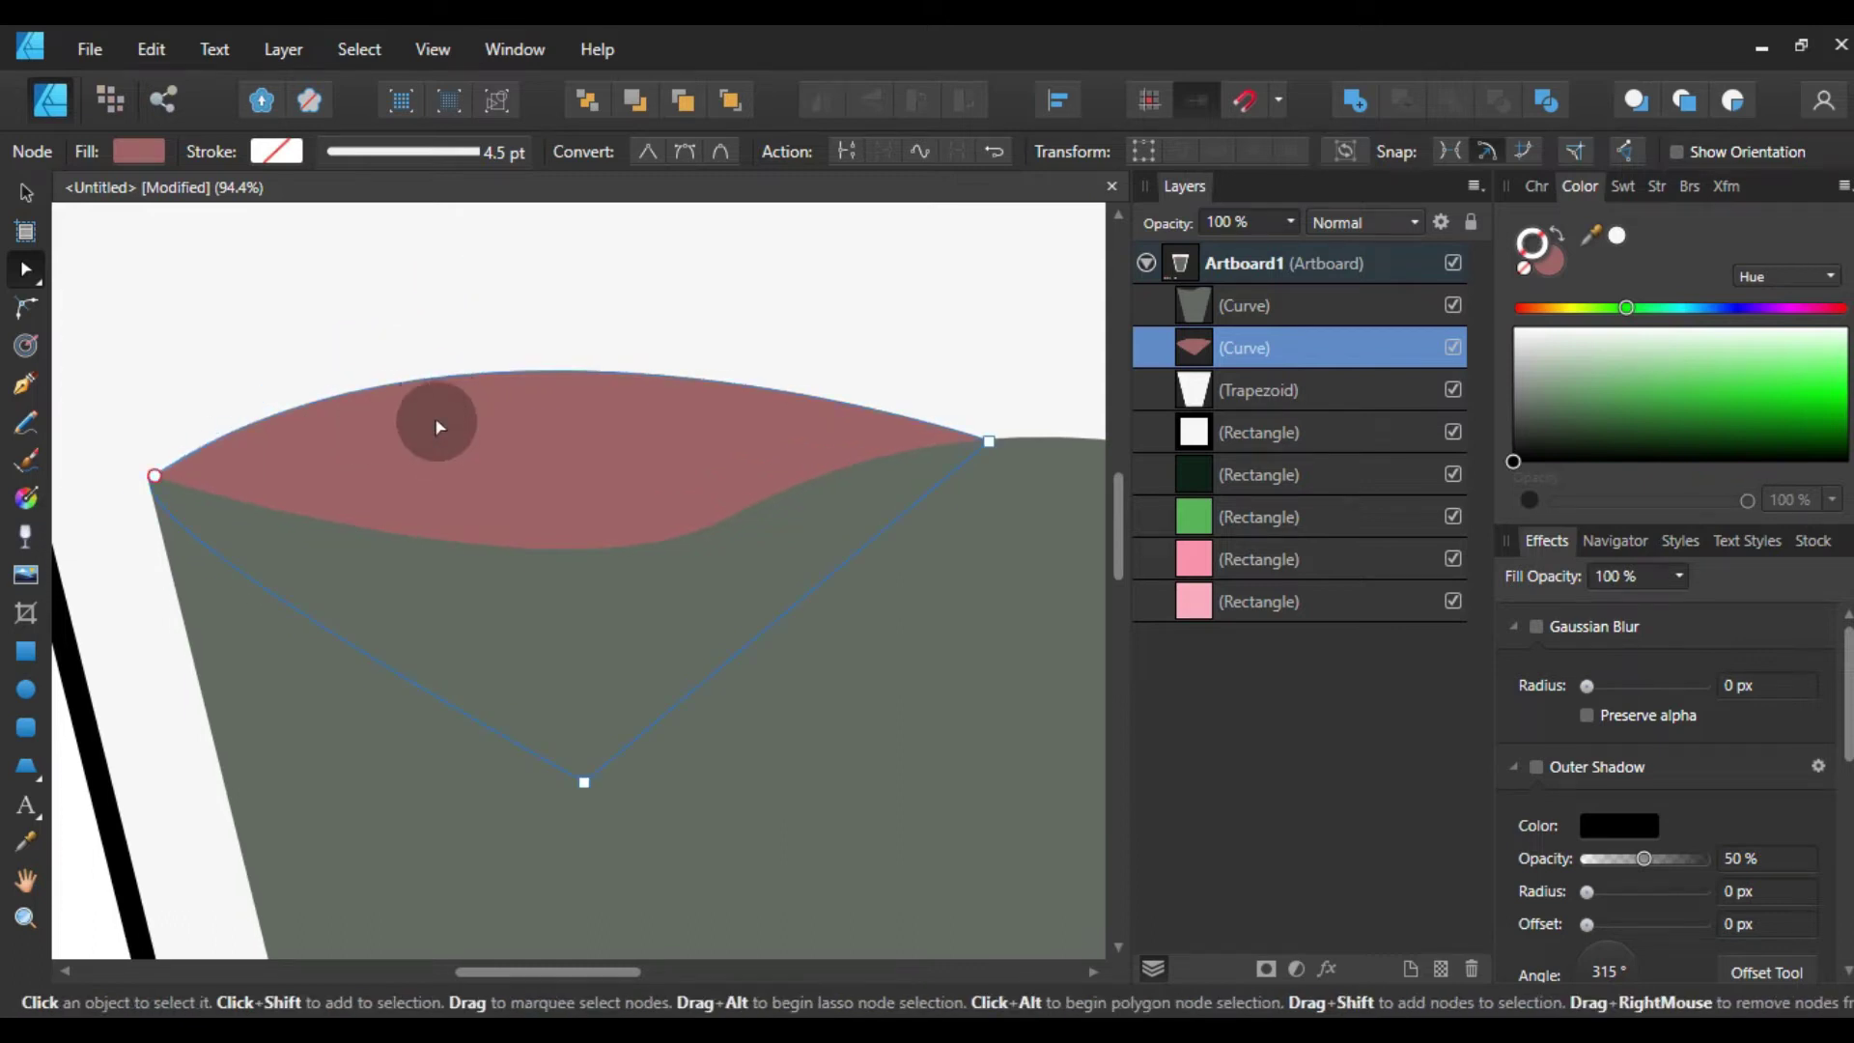
pyautogui.click(25, 192)
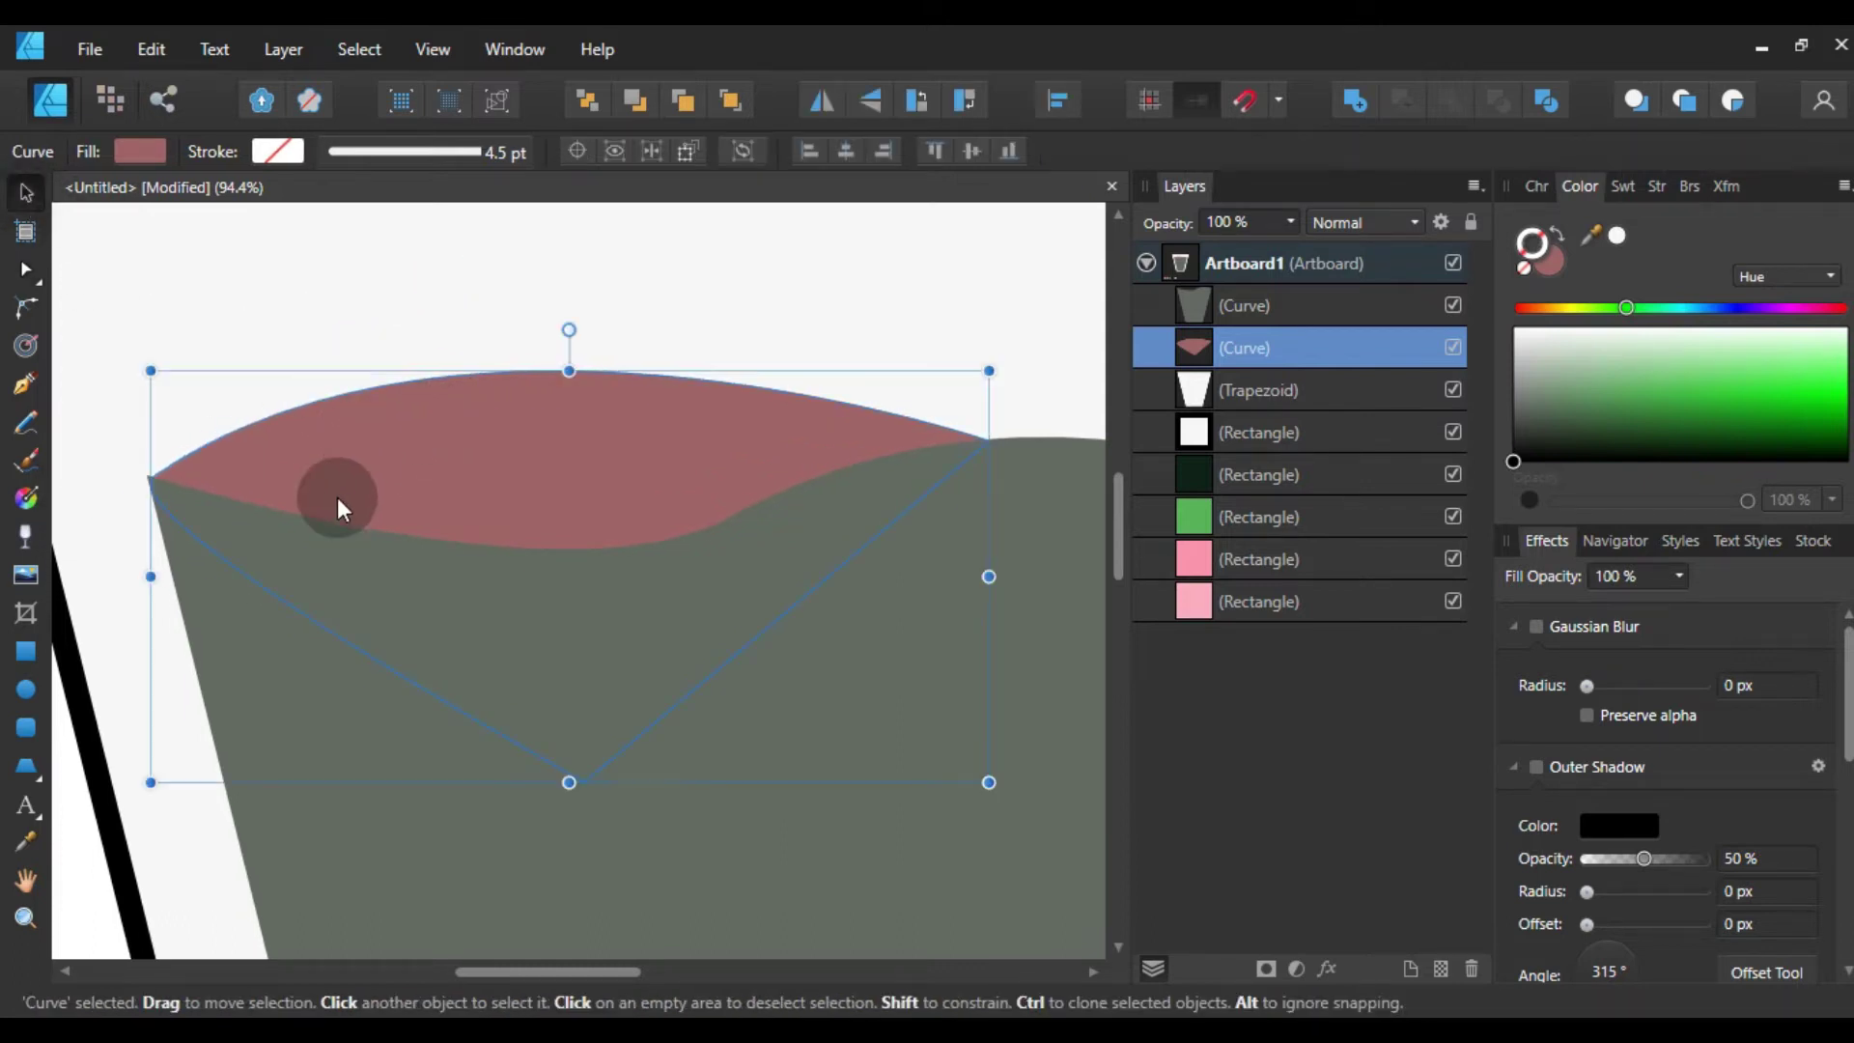
# - Shift the red shape slightly up and refine the left node's handles into a gentle arc
pyautogui.scroll(2, 338, 496)
pyautogui.scroll(1, 345, 485)
pyautogui.scroll(1, 436, 540)
pyautogui.moveTo(433, 493); pyautogui.dragTo(431, 478)
pyautogui.scroll(-3, 430, 479)
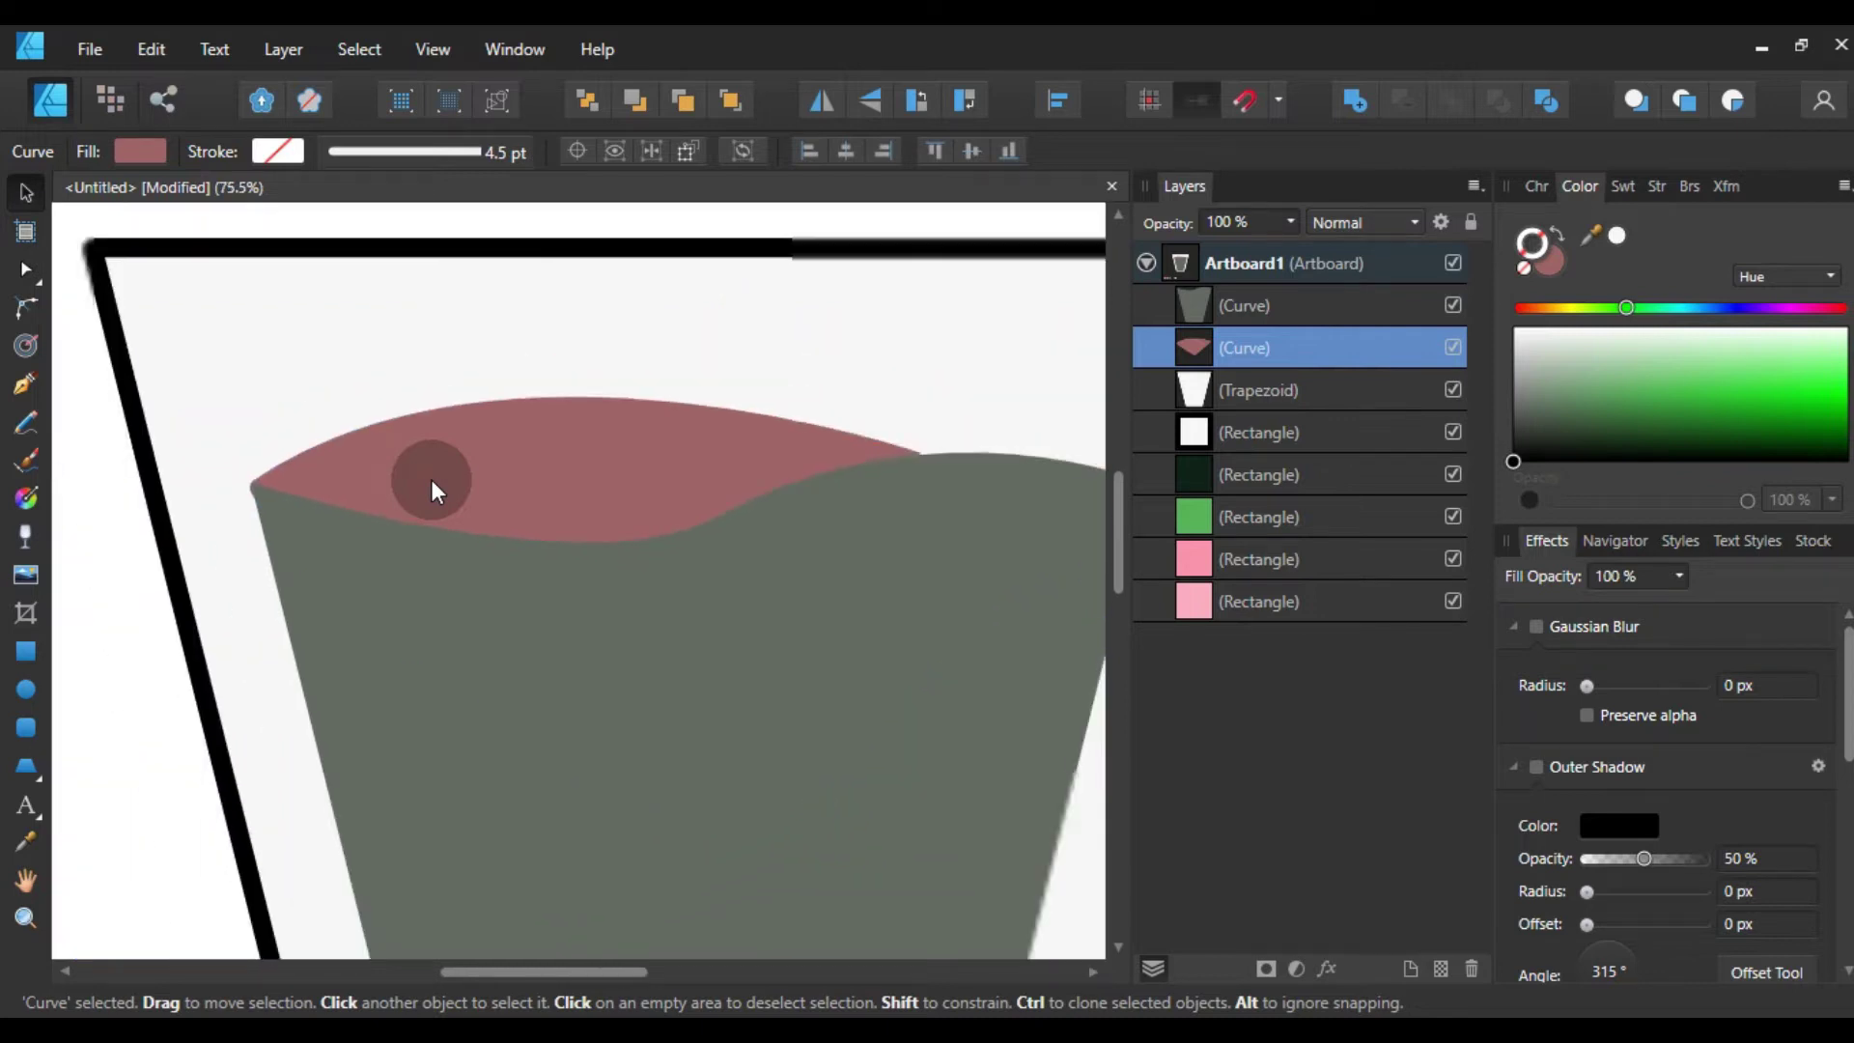
pyautogui.click(25, 272)
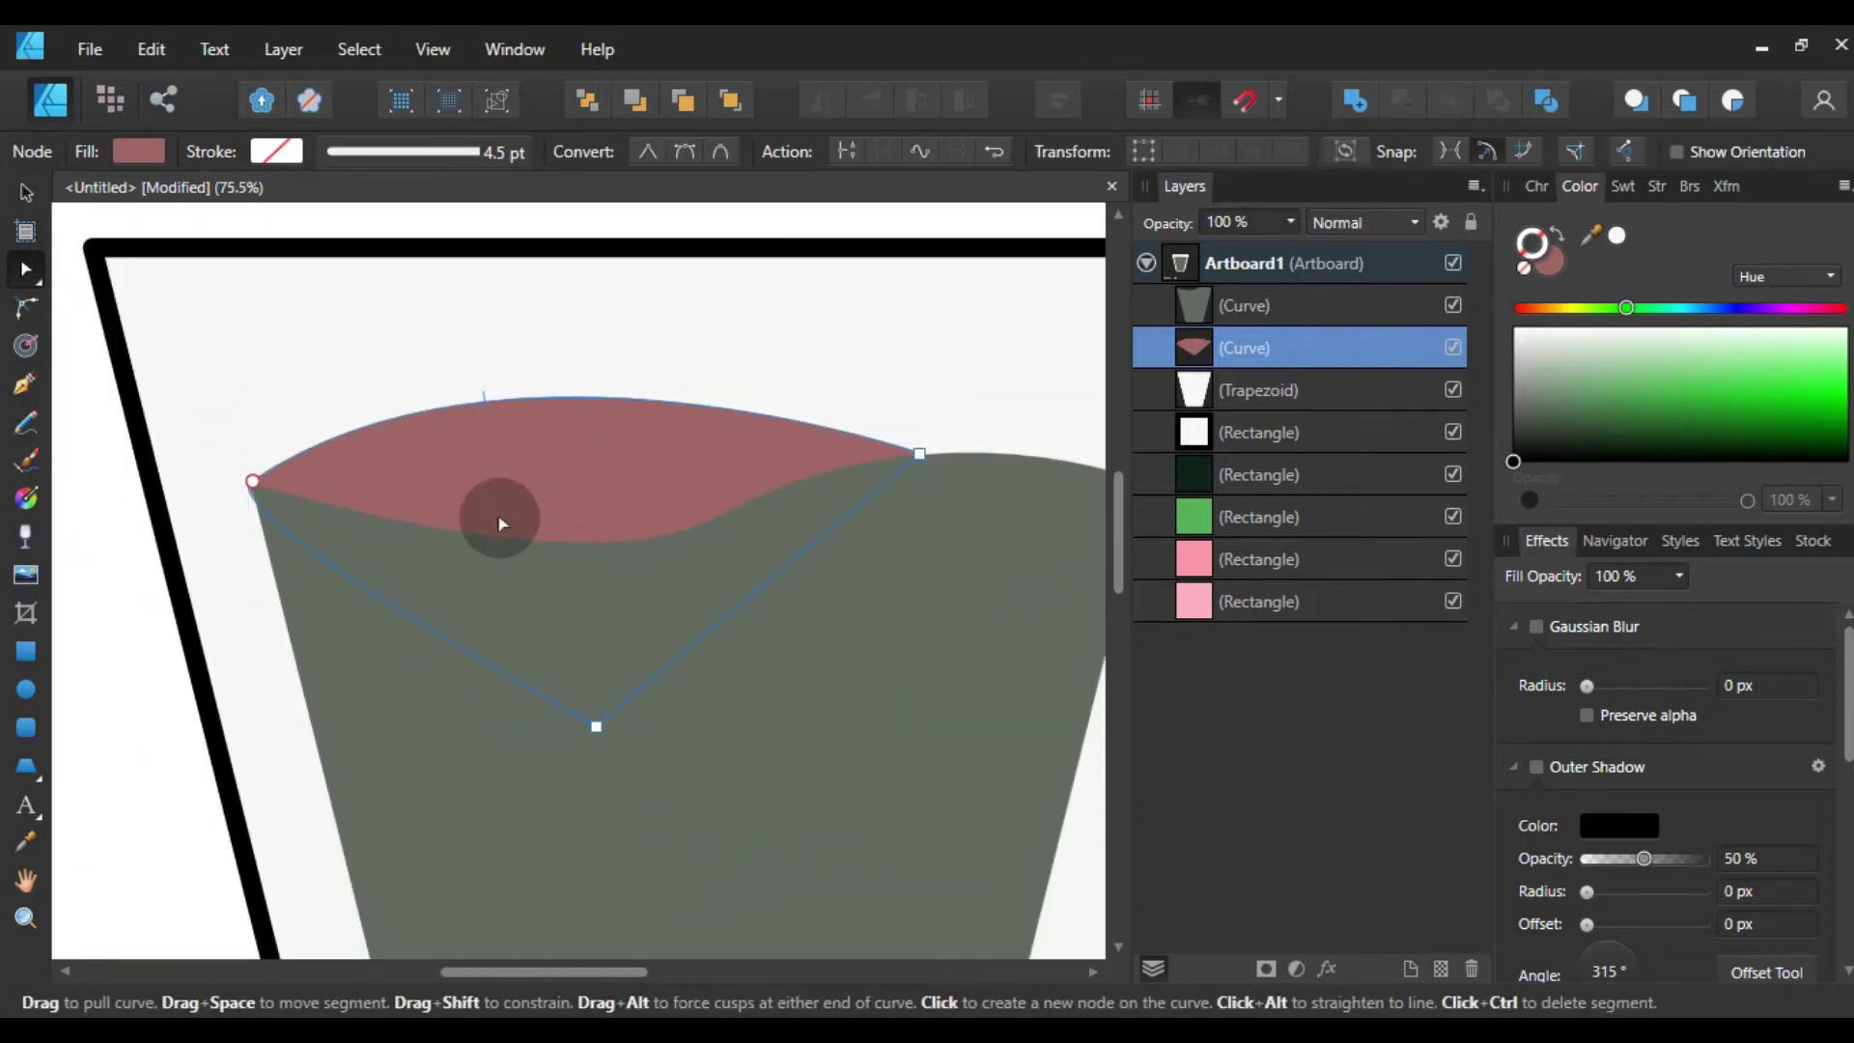
pyautogui.scroll(1, 463, 522)
pyautogui.click(192, 470)
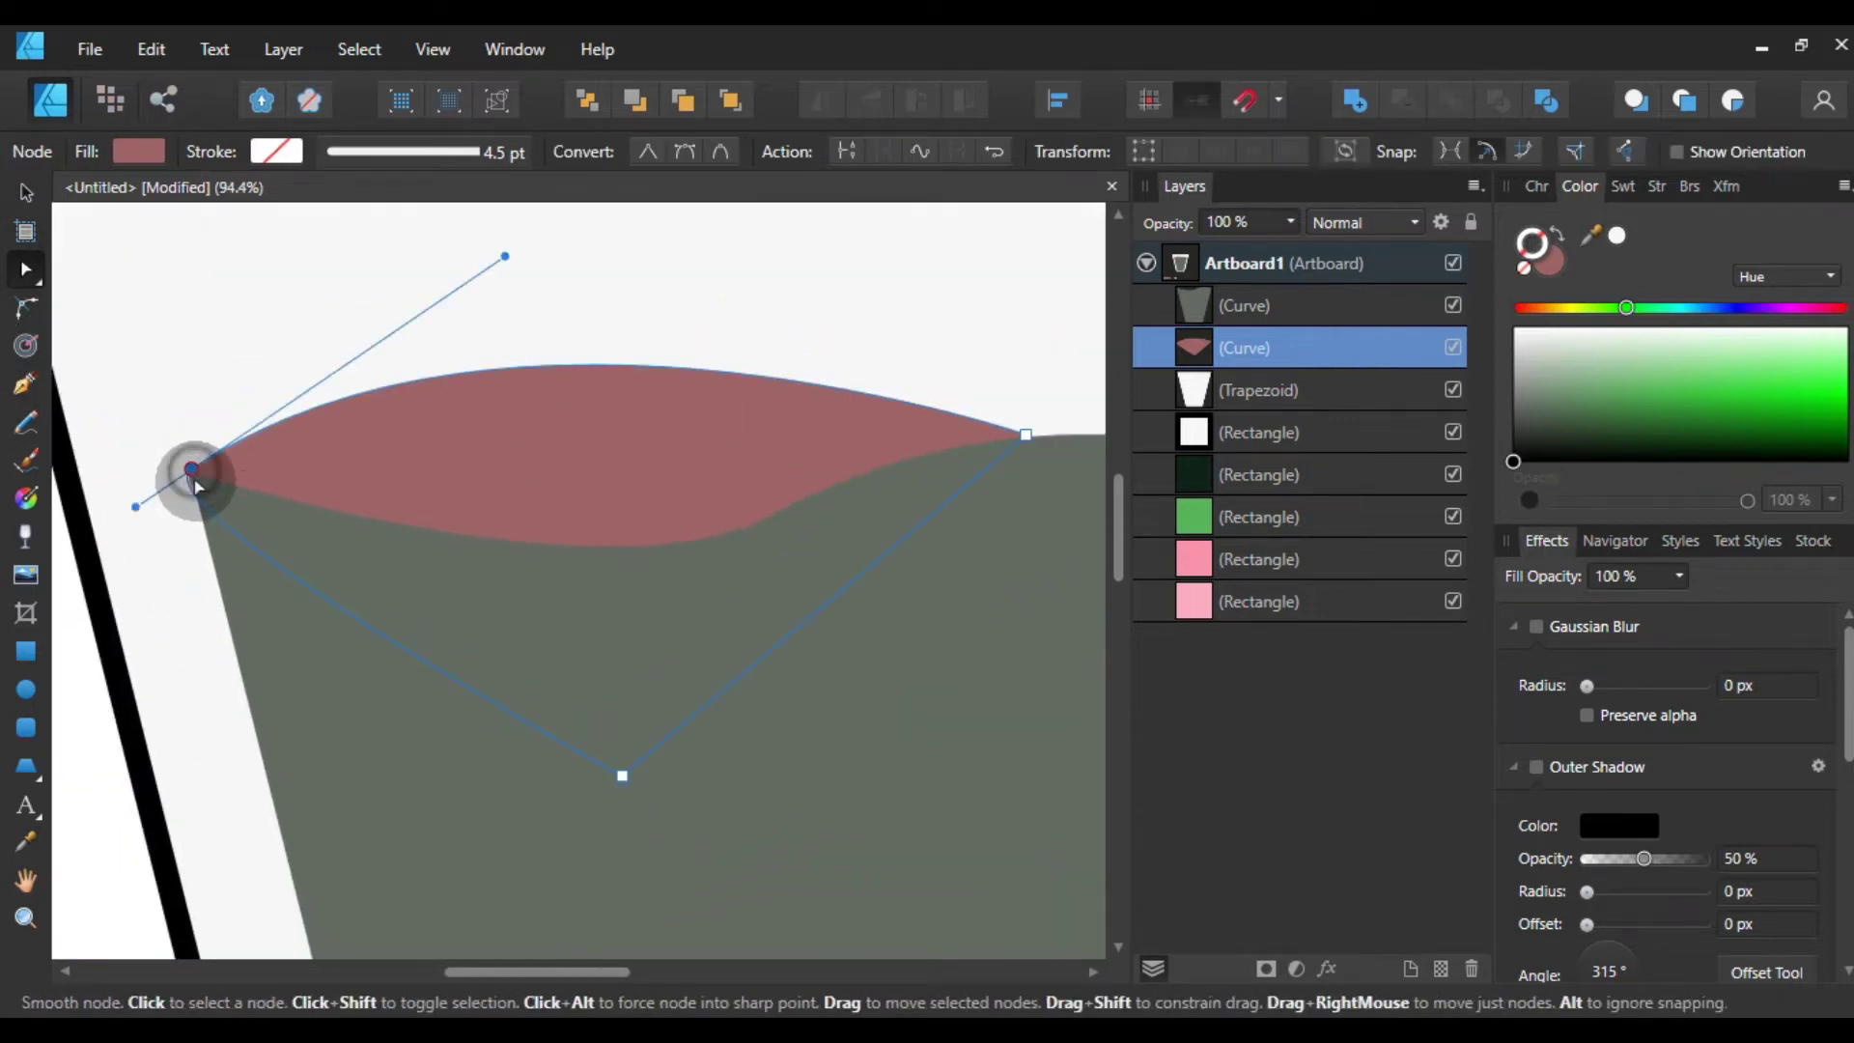
pyautogui.moveTo(150, 519); pyautogui.dragTo(188, 513)
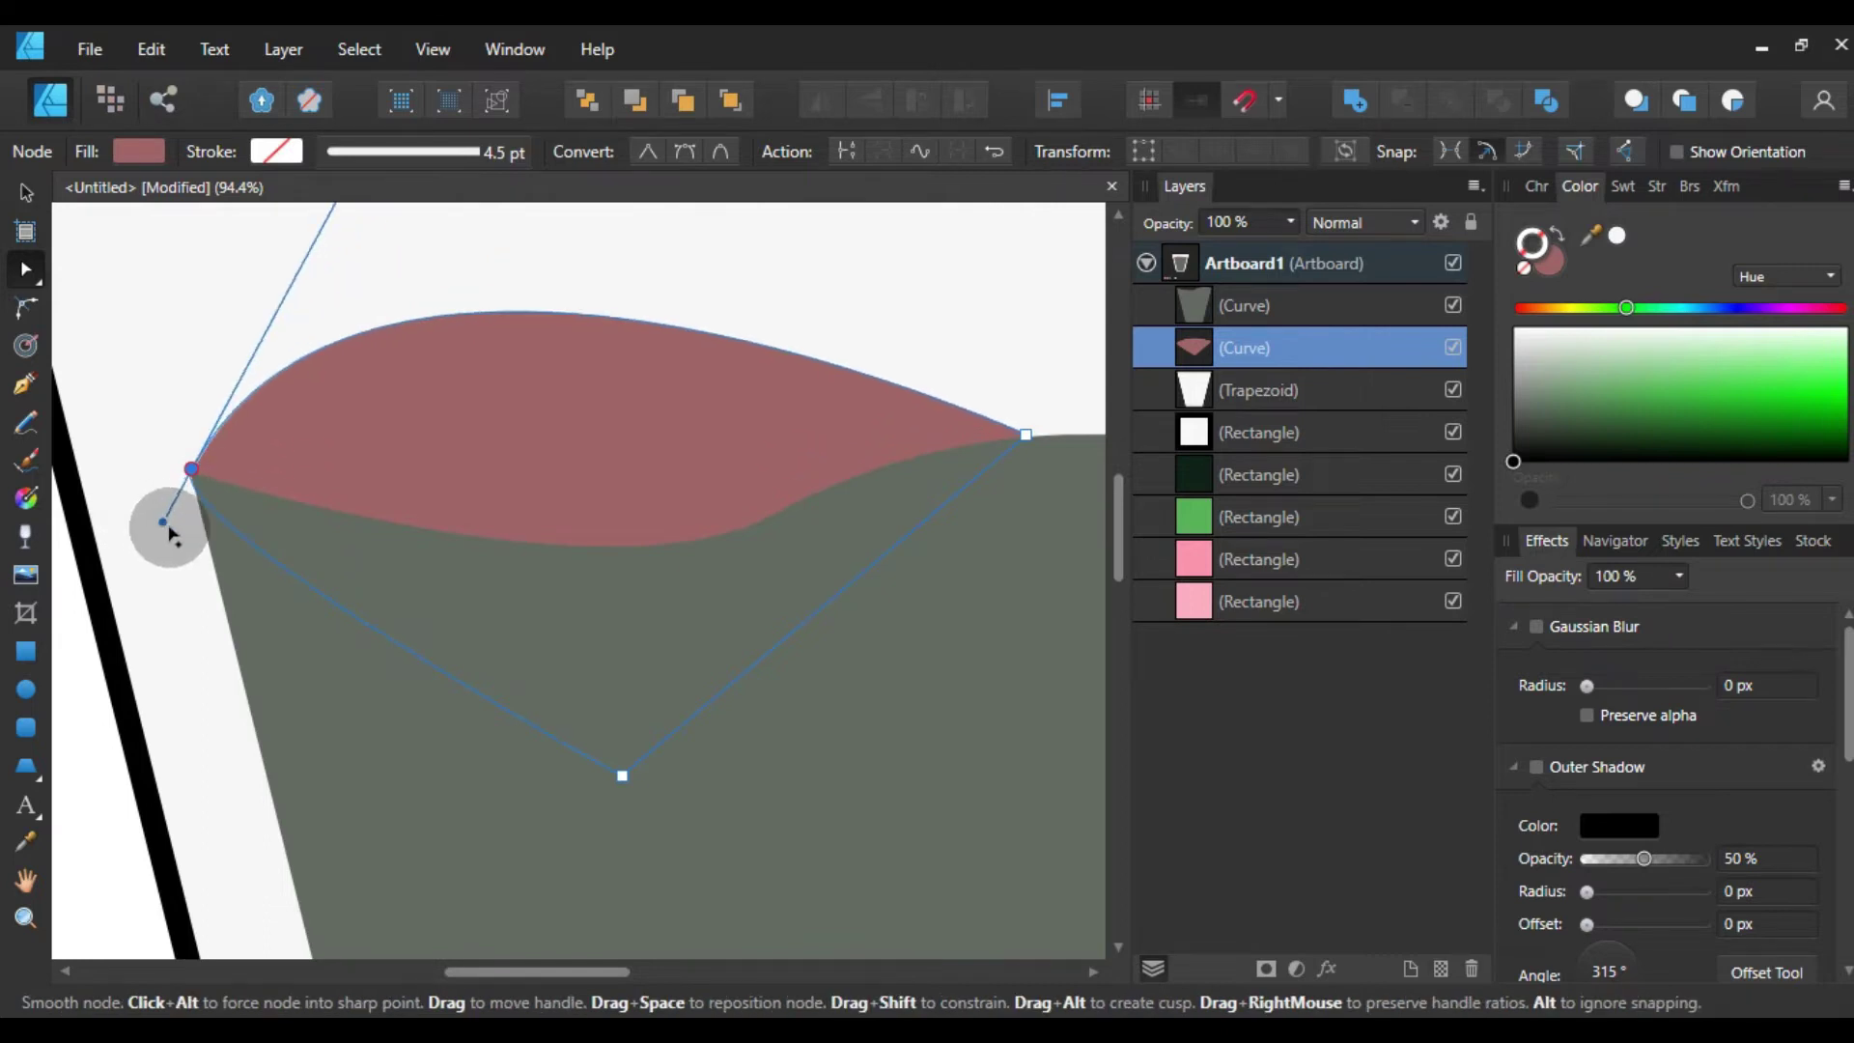
pyautogui.scroll(3, 422, 386)
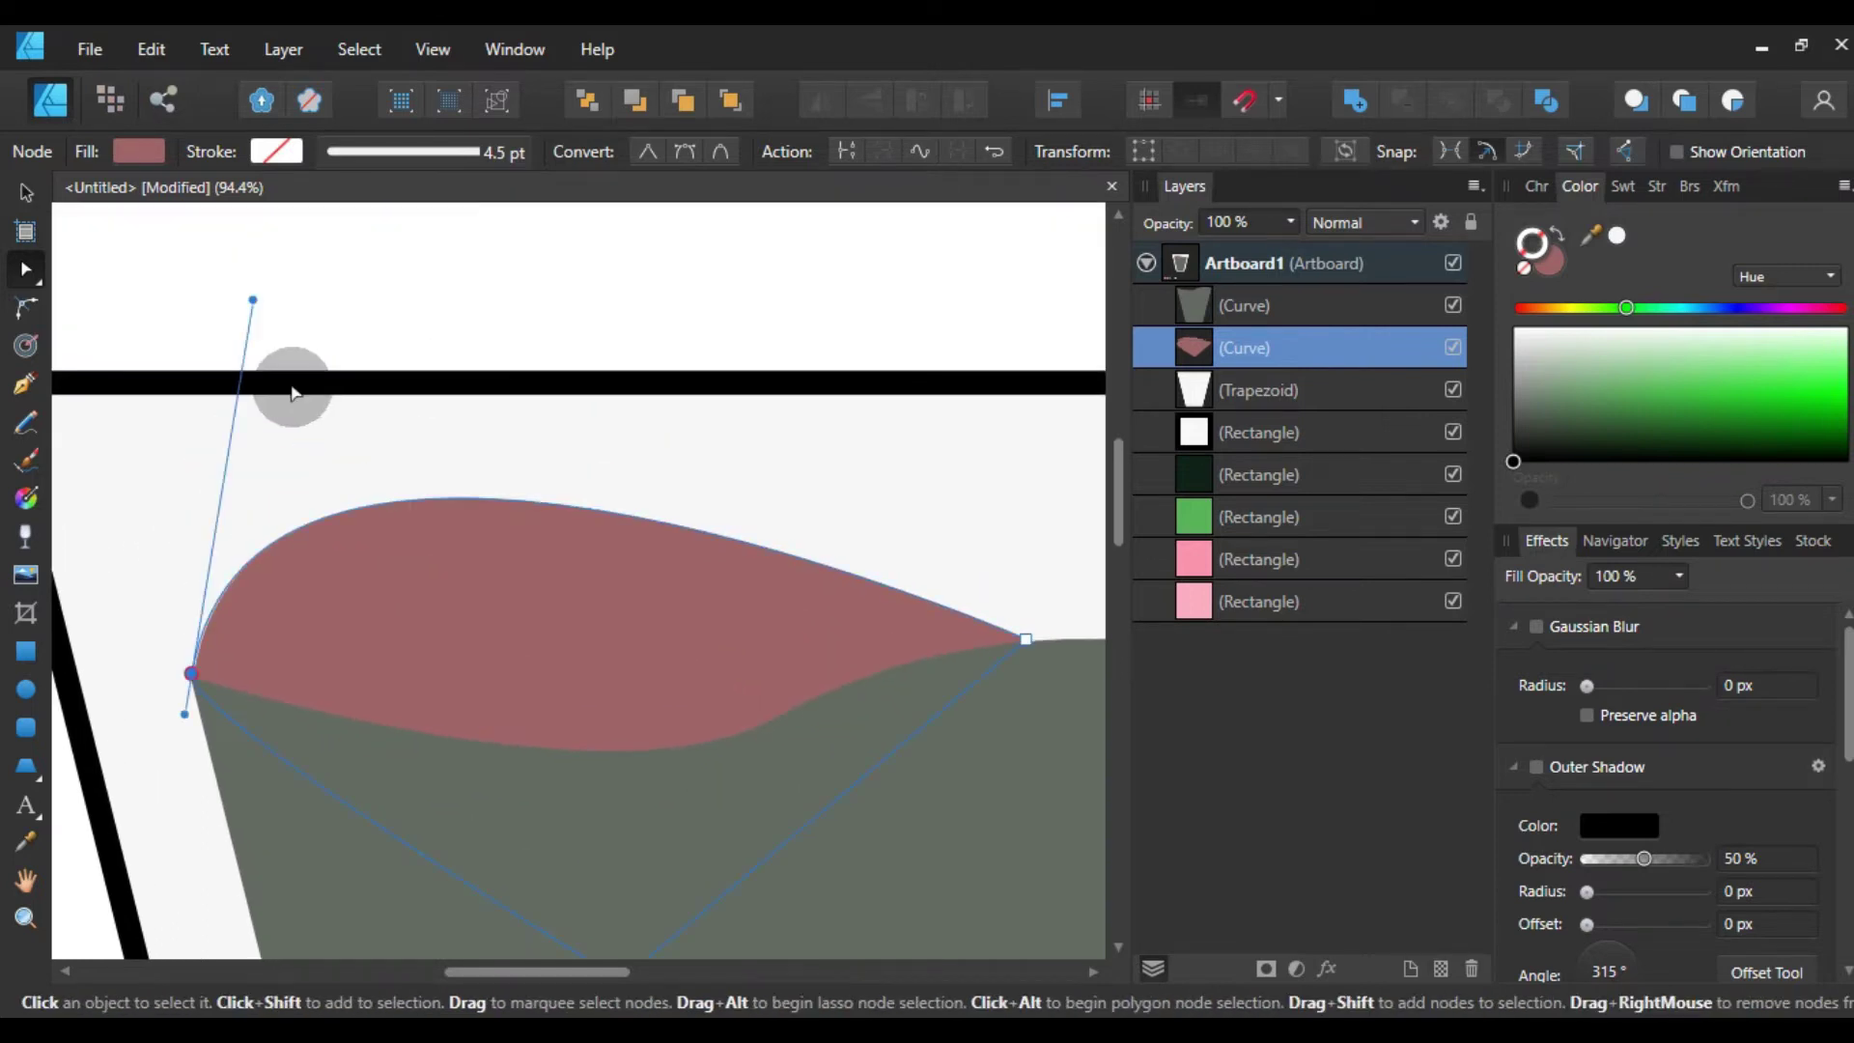
pyautogui.moveTo(255, 314)
pyautogui.mouseDown()
pyautogui.moveTo(320, 512)
pyautogui.moveTo(488, 509)
pyautogui.mouseUp()
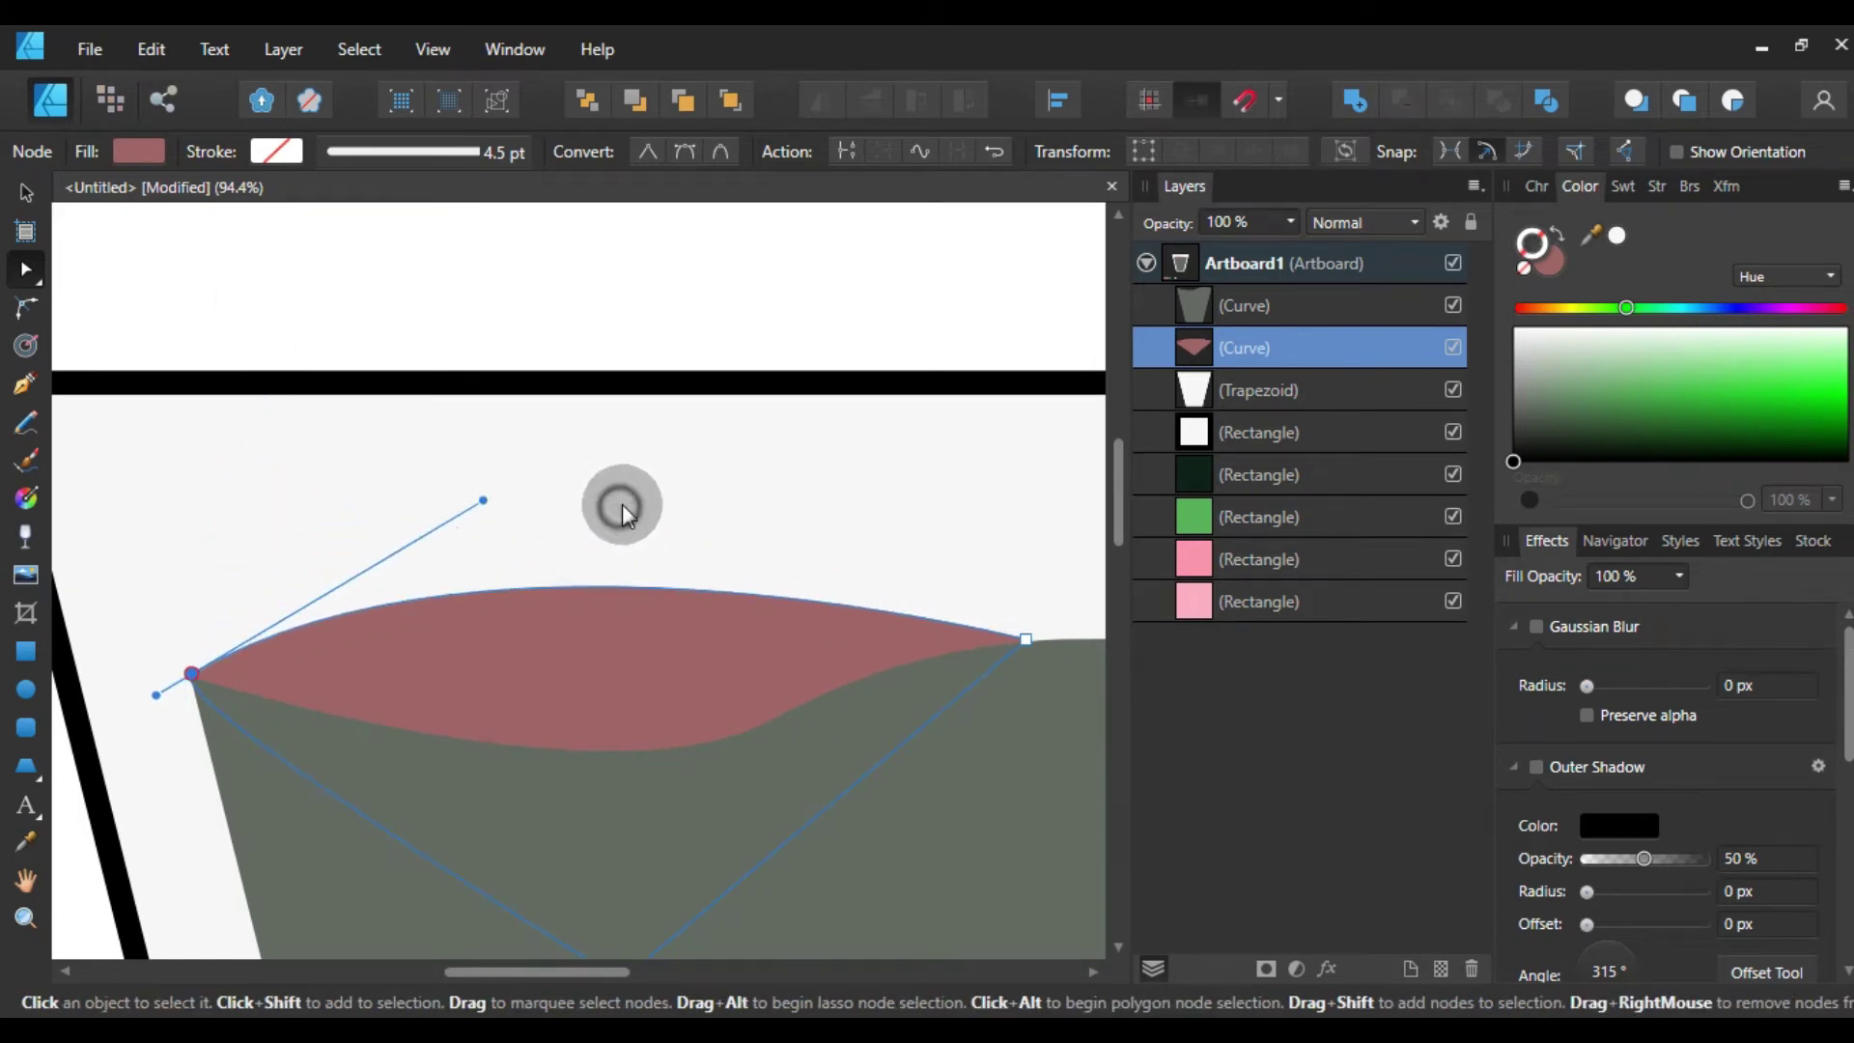
pyautogui.click(666, 518)
pyautogui.scroll(-3, 830, 564)
# - Nudge the red wavy surface shape down and onto the cup's left corner
pyautogui.scroll(1, 929, 577)
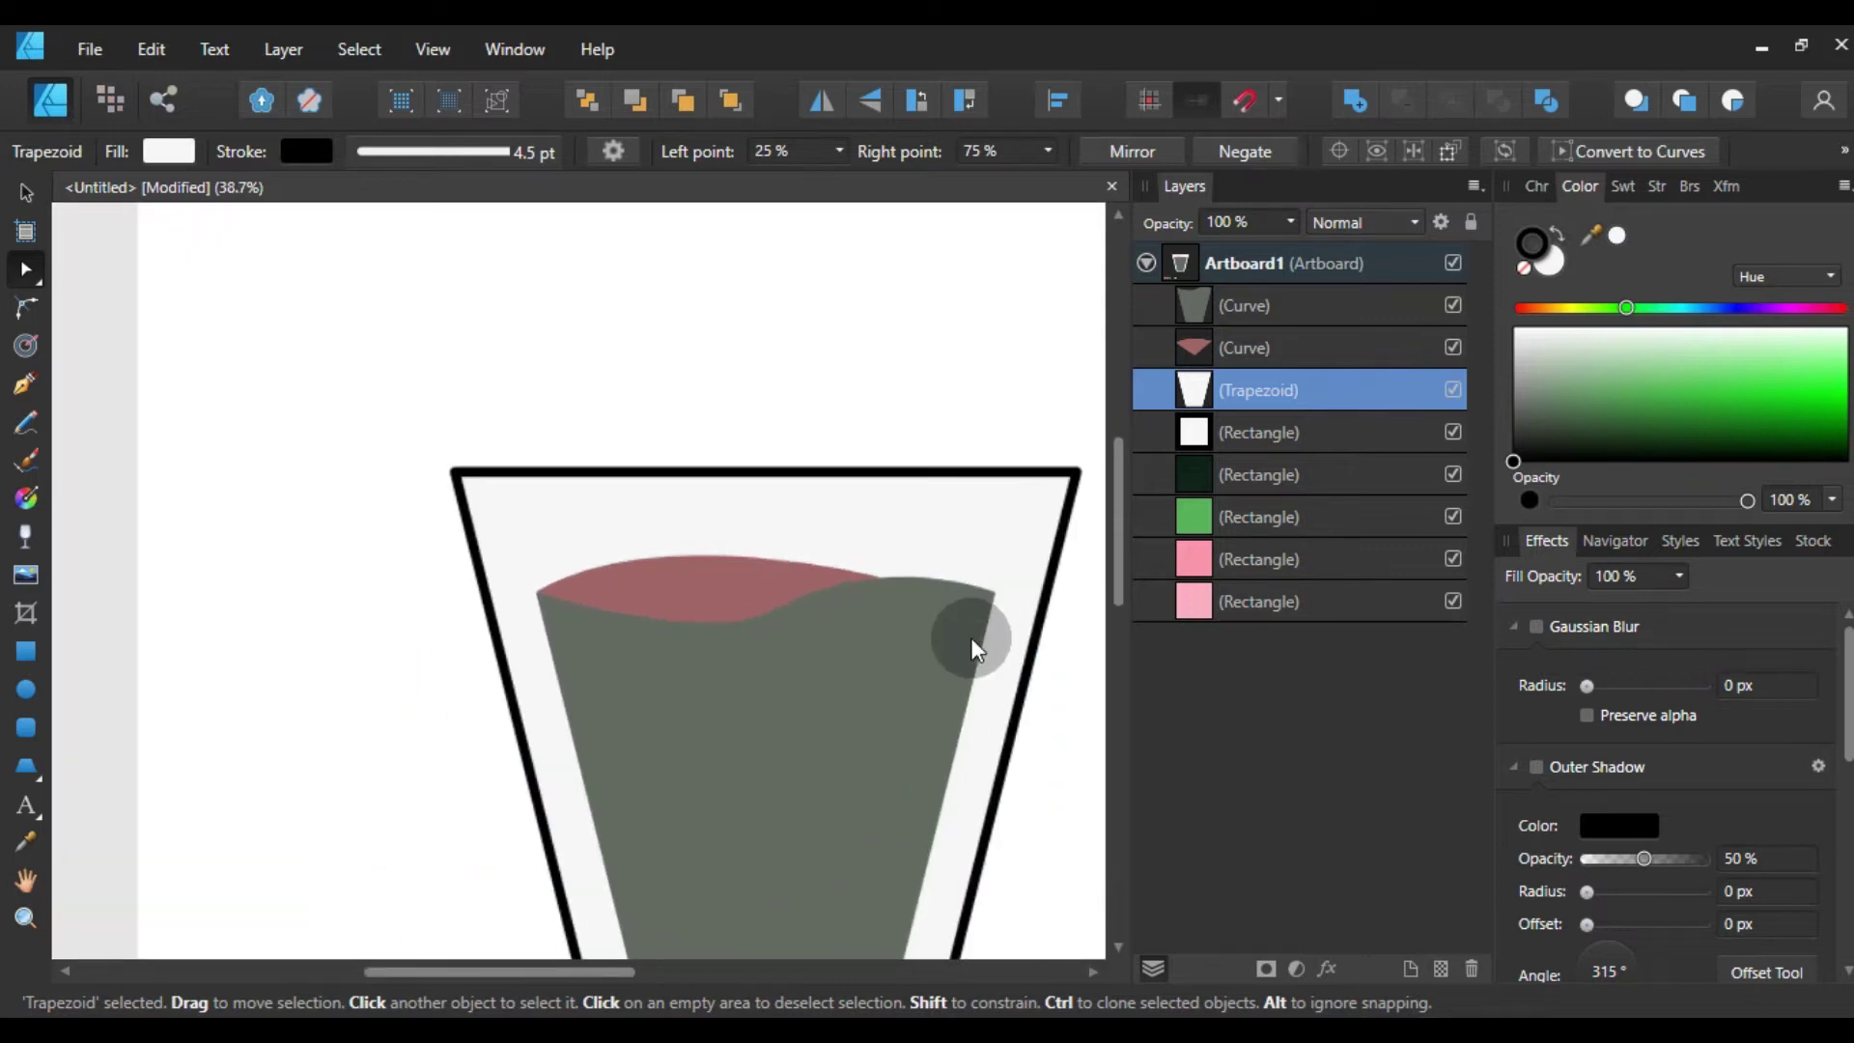
pyautogui.scroll(1, 970, 638)
pyautogui.scroll(1, 761, 558)
pyautogui.click(672, 549)
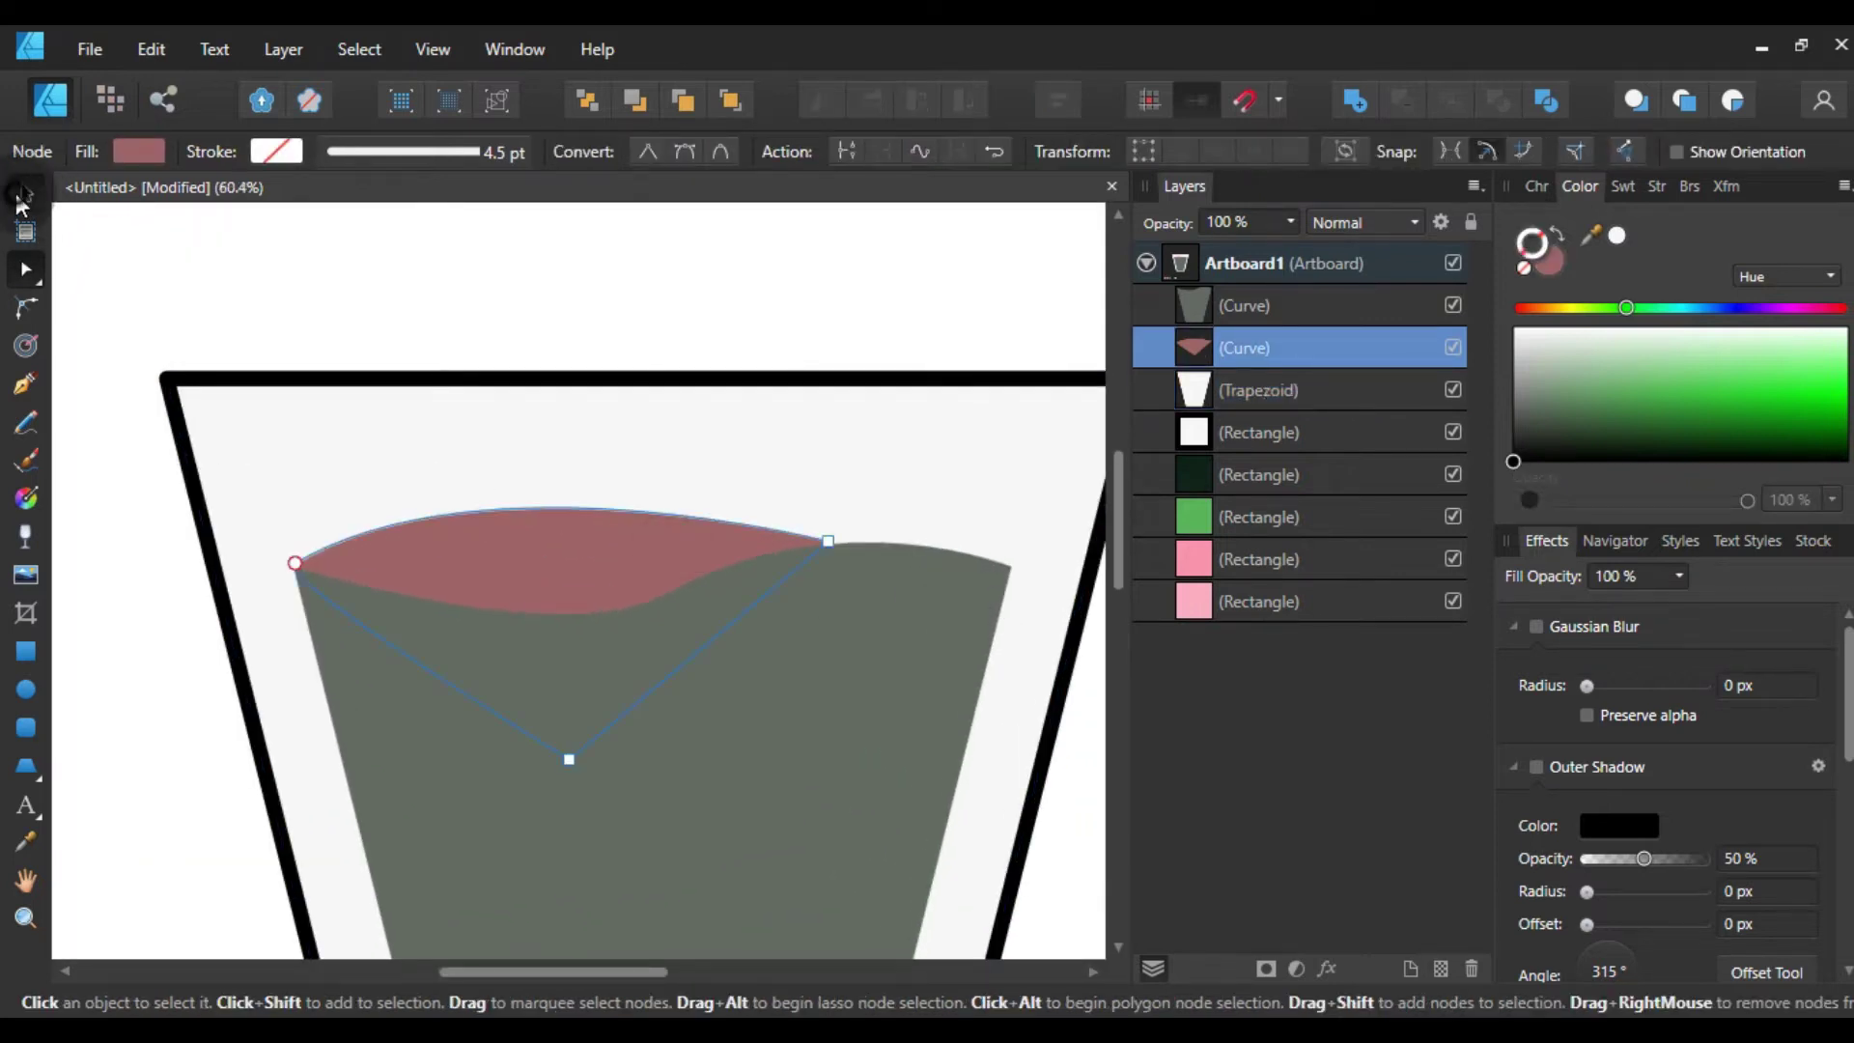
pyautogui.click(26, 192)
pyautogui.moveTo(453, 485); pyautogui.dragTo(448, 487)
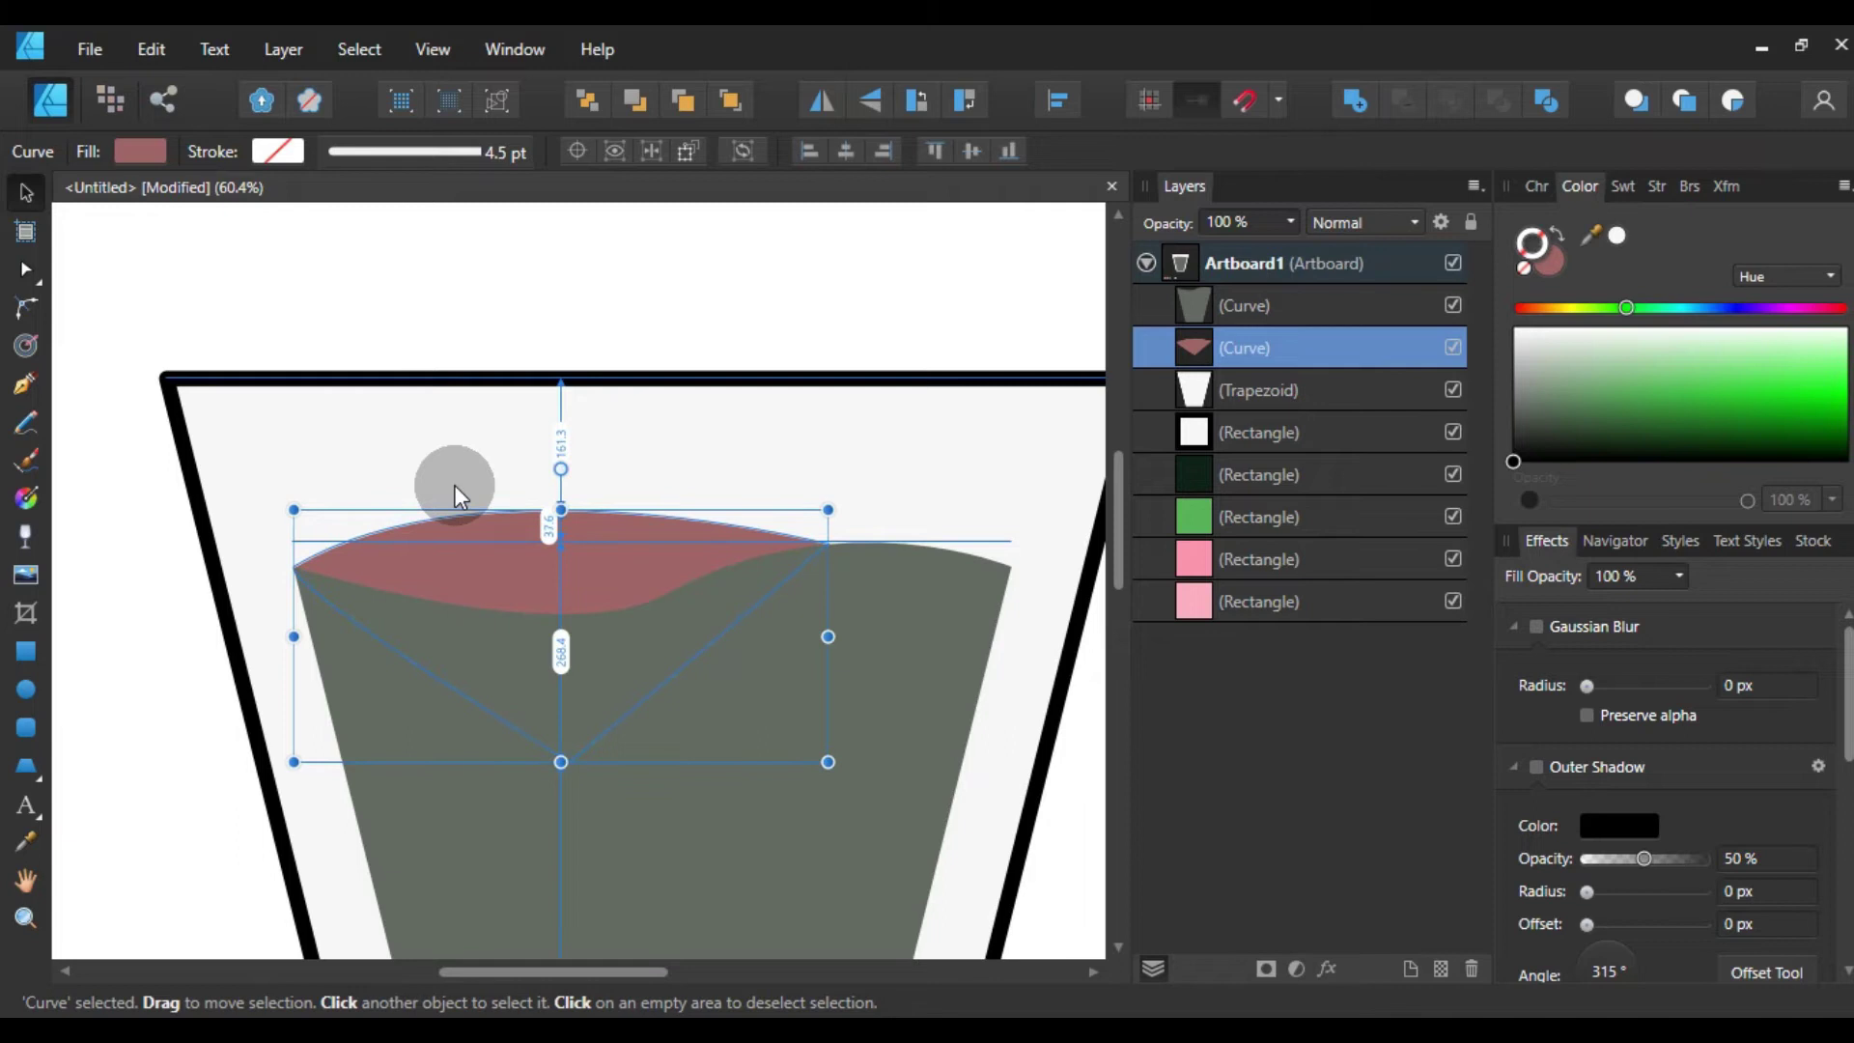
pyautogui.click(549, 439)
pyautogui.scroll(4, 386, 608)
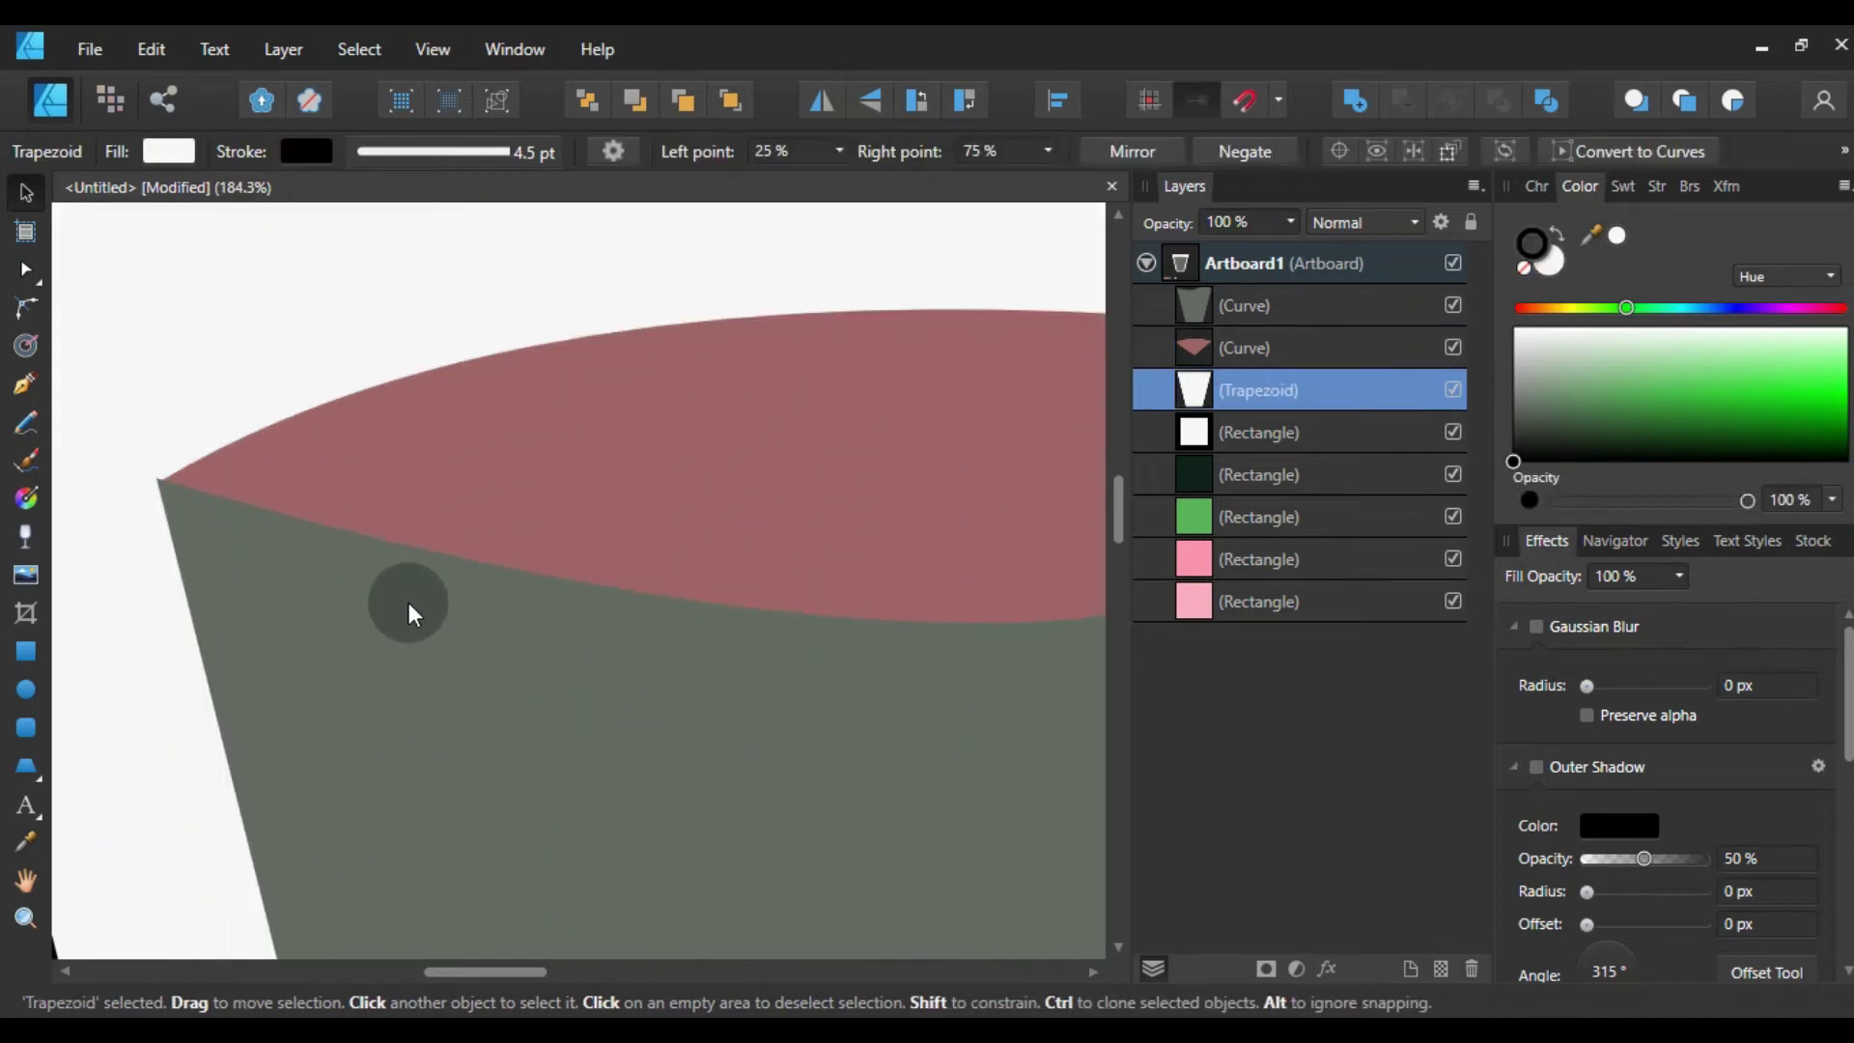
pyautogui.click(433, 481)
pyautogui.scroll(2, 408, 506)
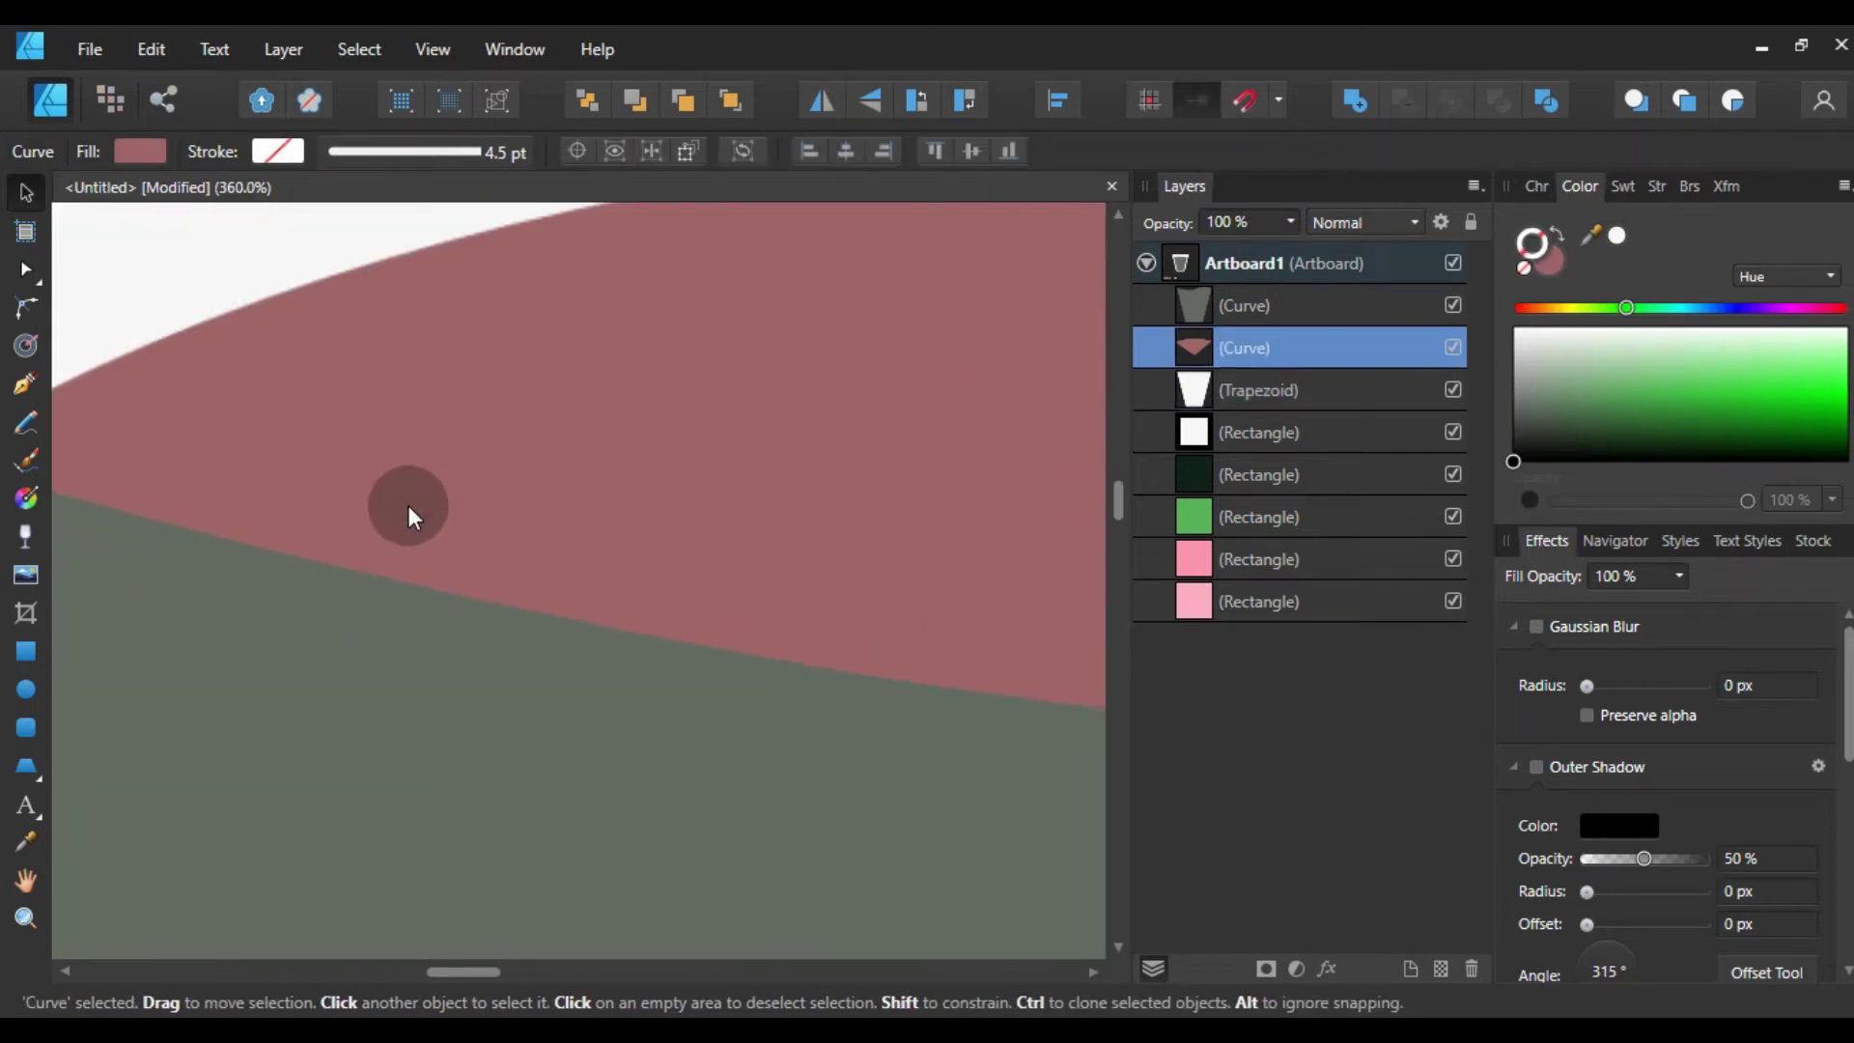
pyautogui.moveTo(487, 970); pyautogui.dragTo(461, 971)
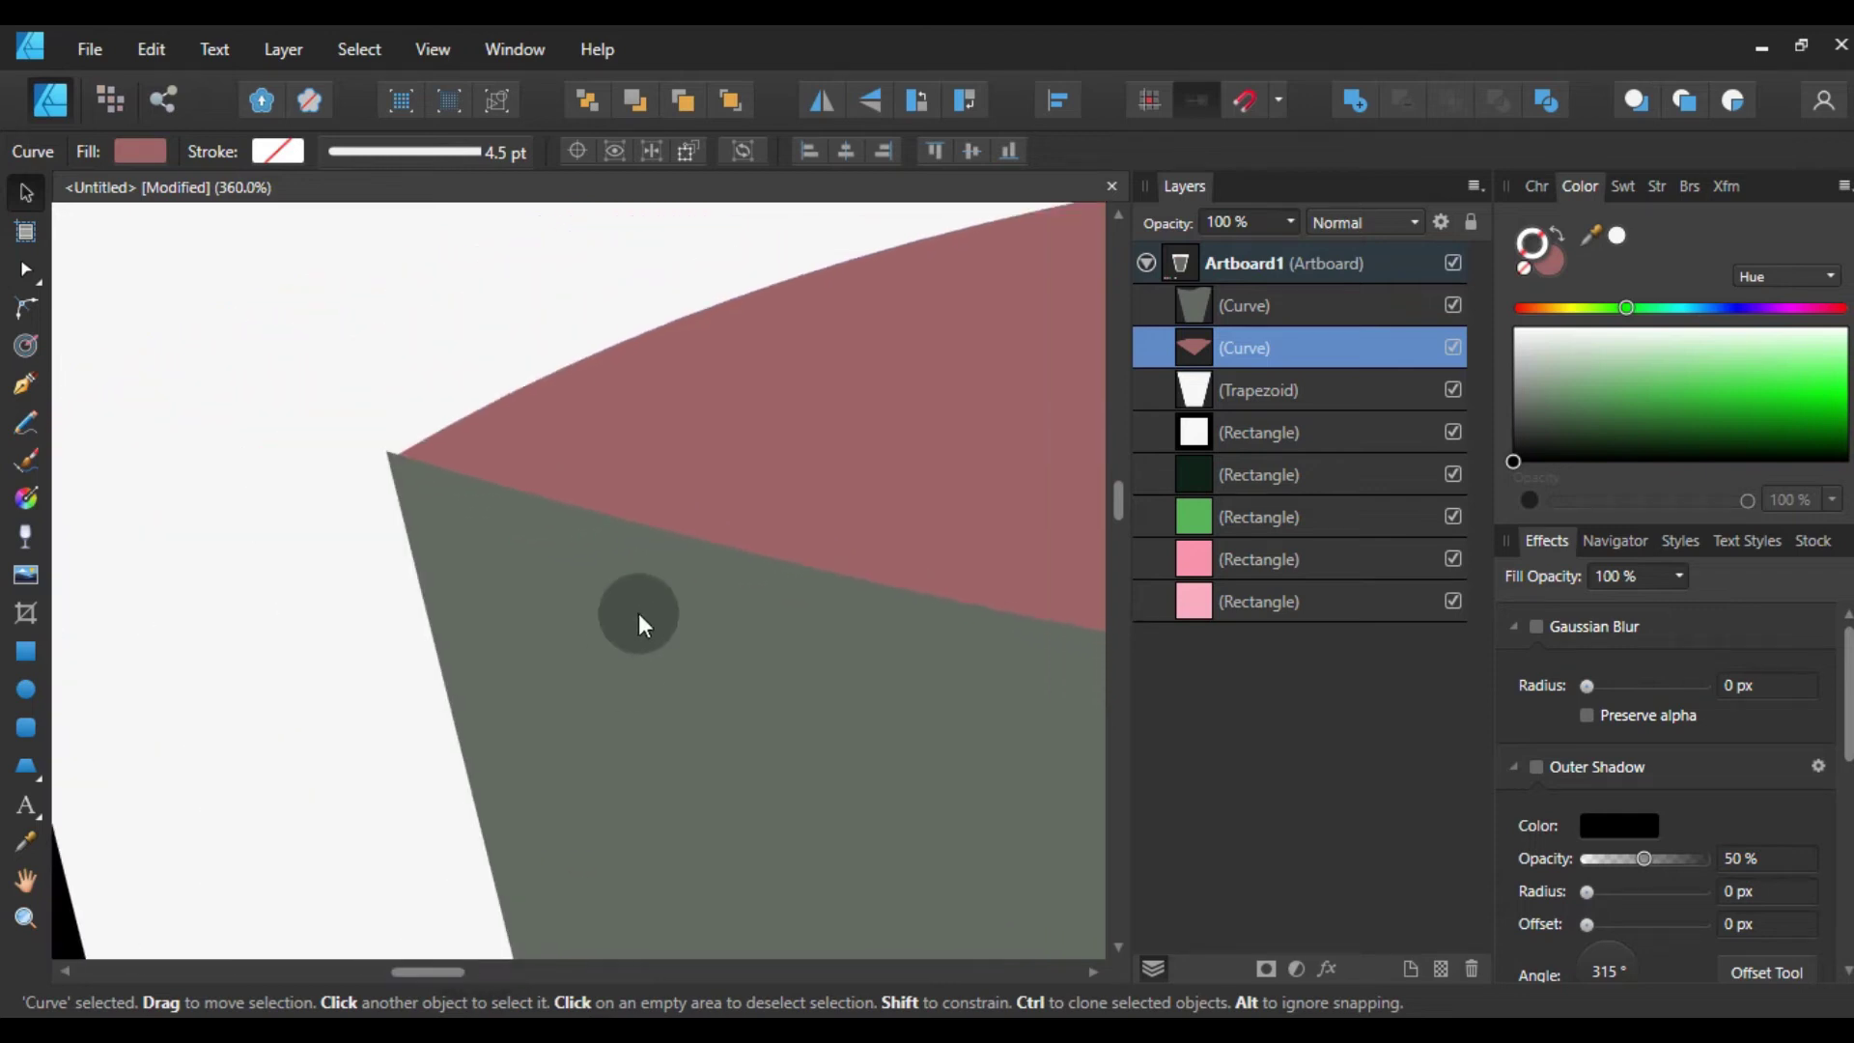
pyautogui.moveTo(699, 384); pyautogui.dragTo(693, 384)
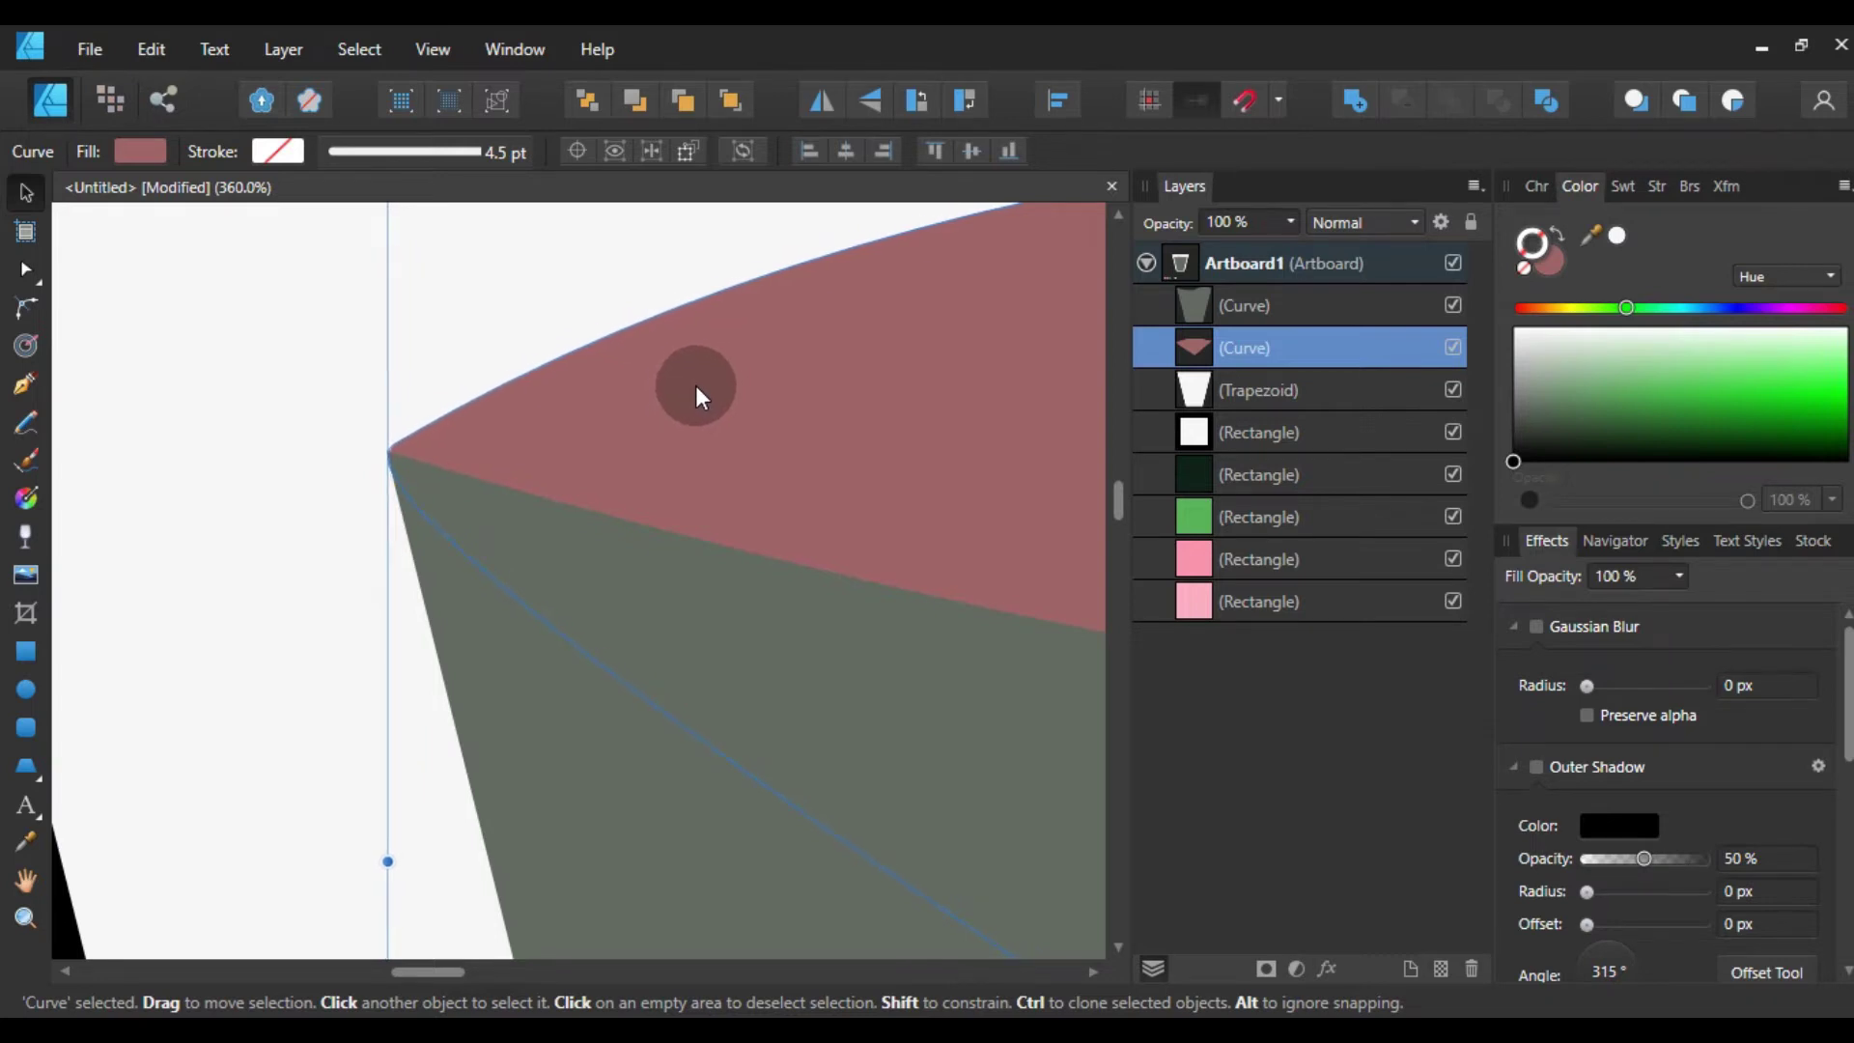
# - Try left-aligning the grey liquid, restore it, then nudge the red shape up-left onto the corner
pyautogui.click(280, 455)
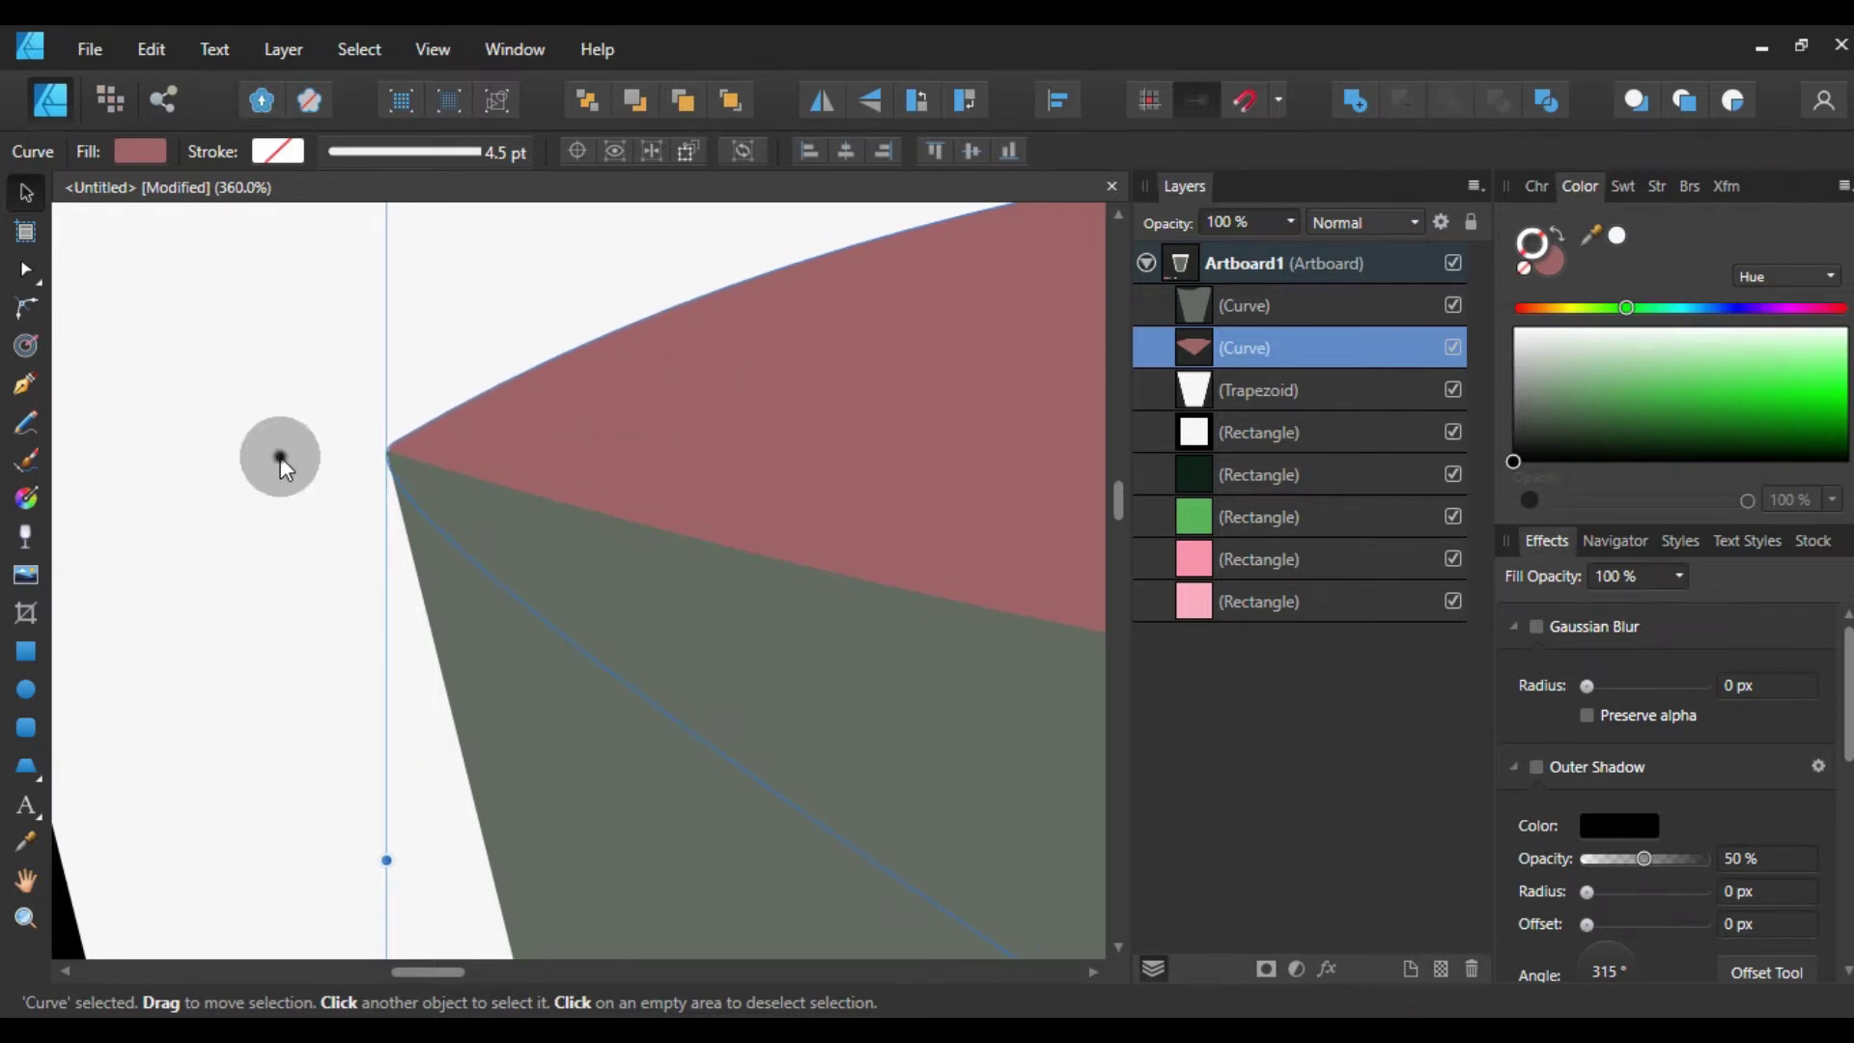
pyautogui.click(618, 429)
pyautogui.click(543, 671)
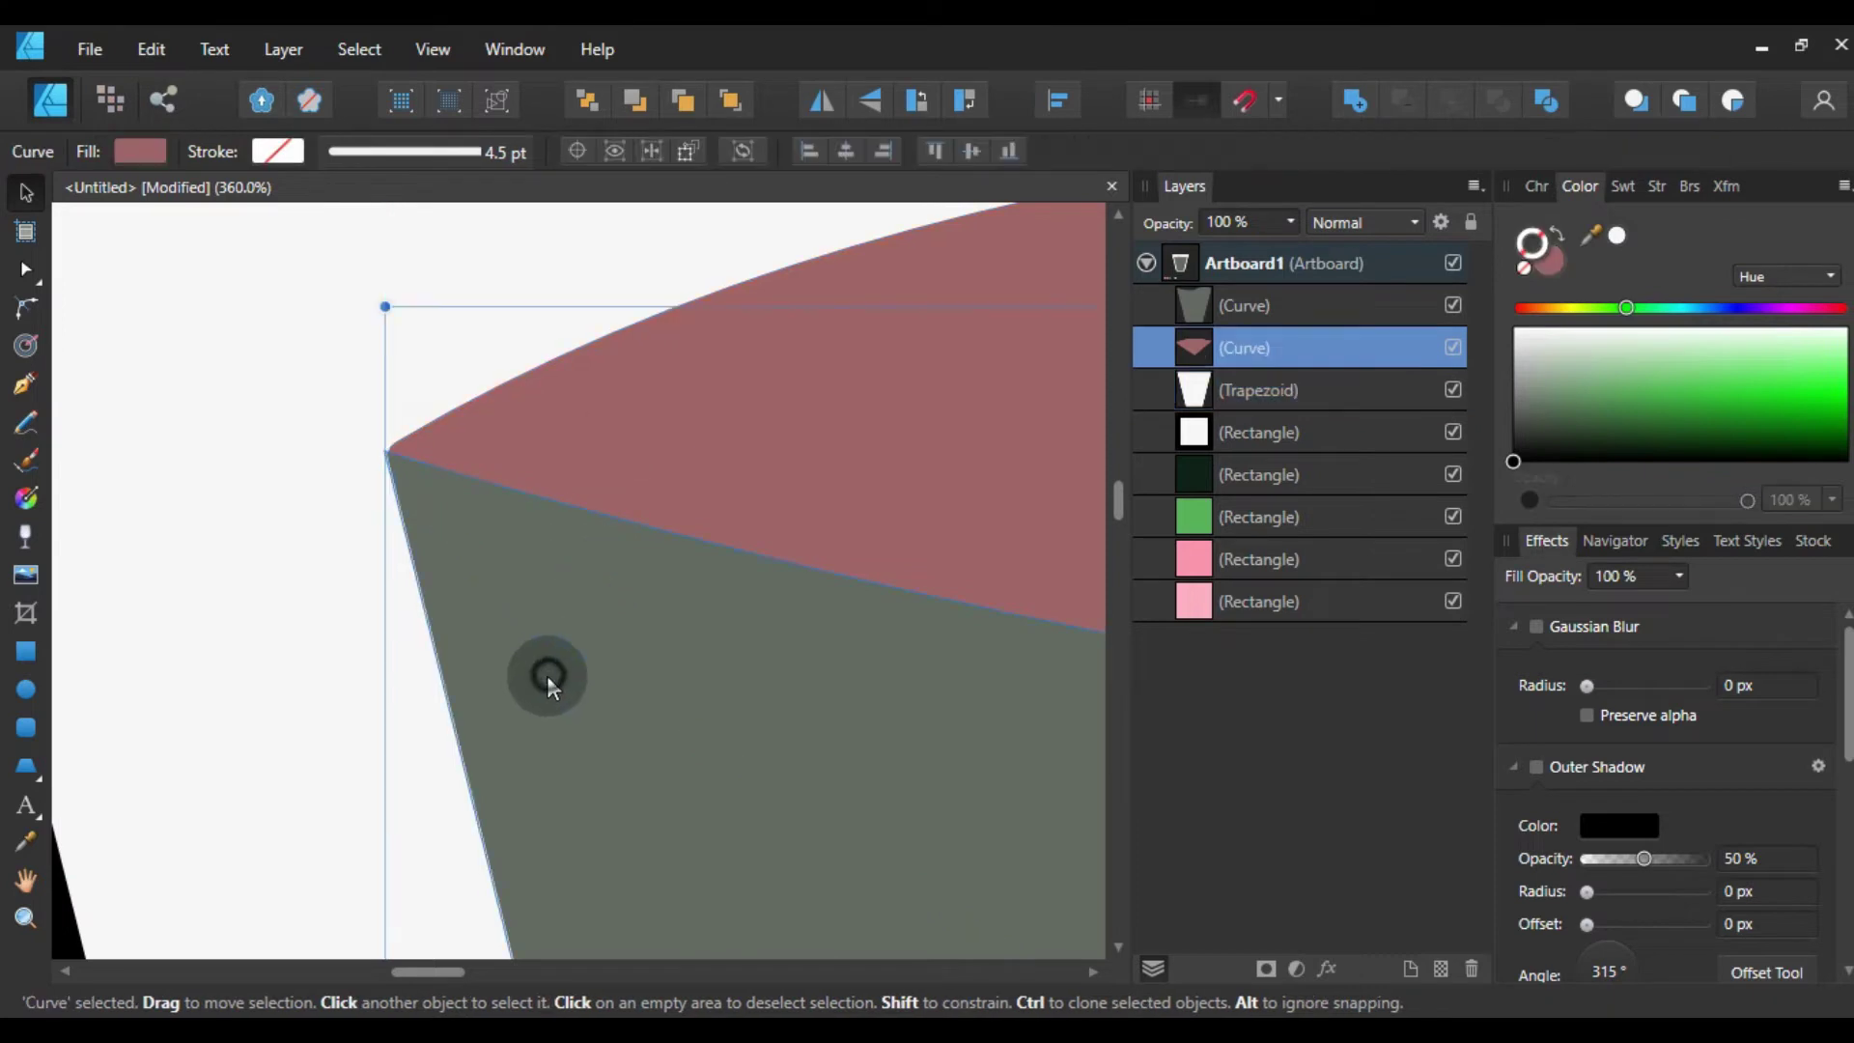
pyautogui.click(808, 152)
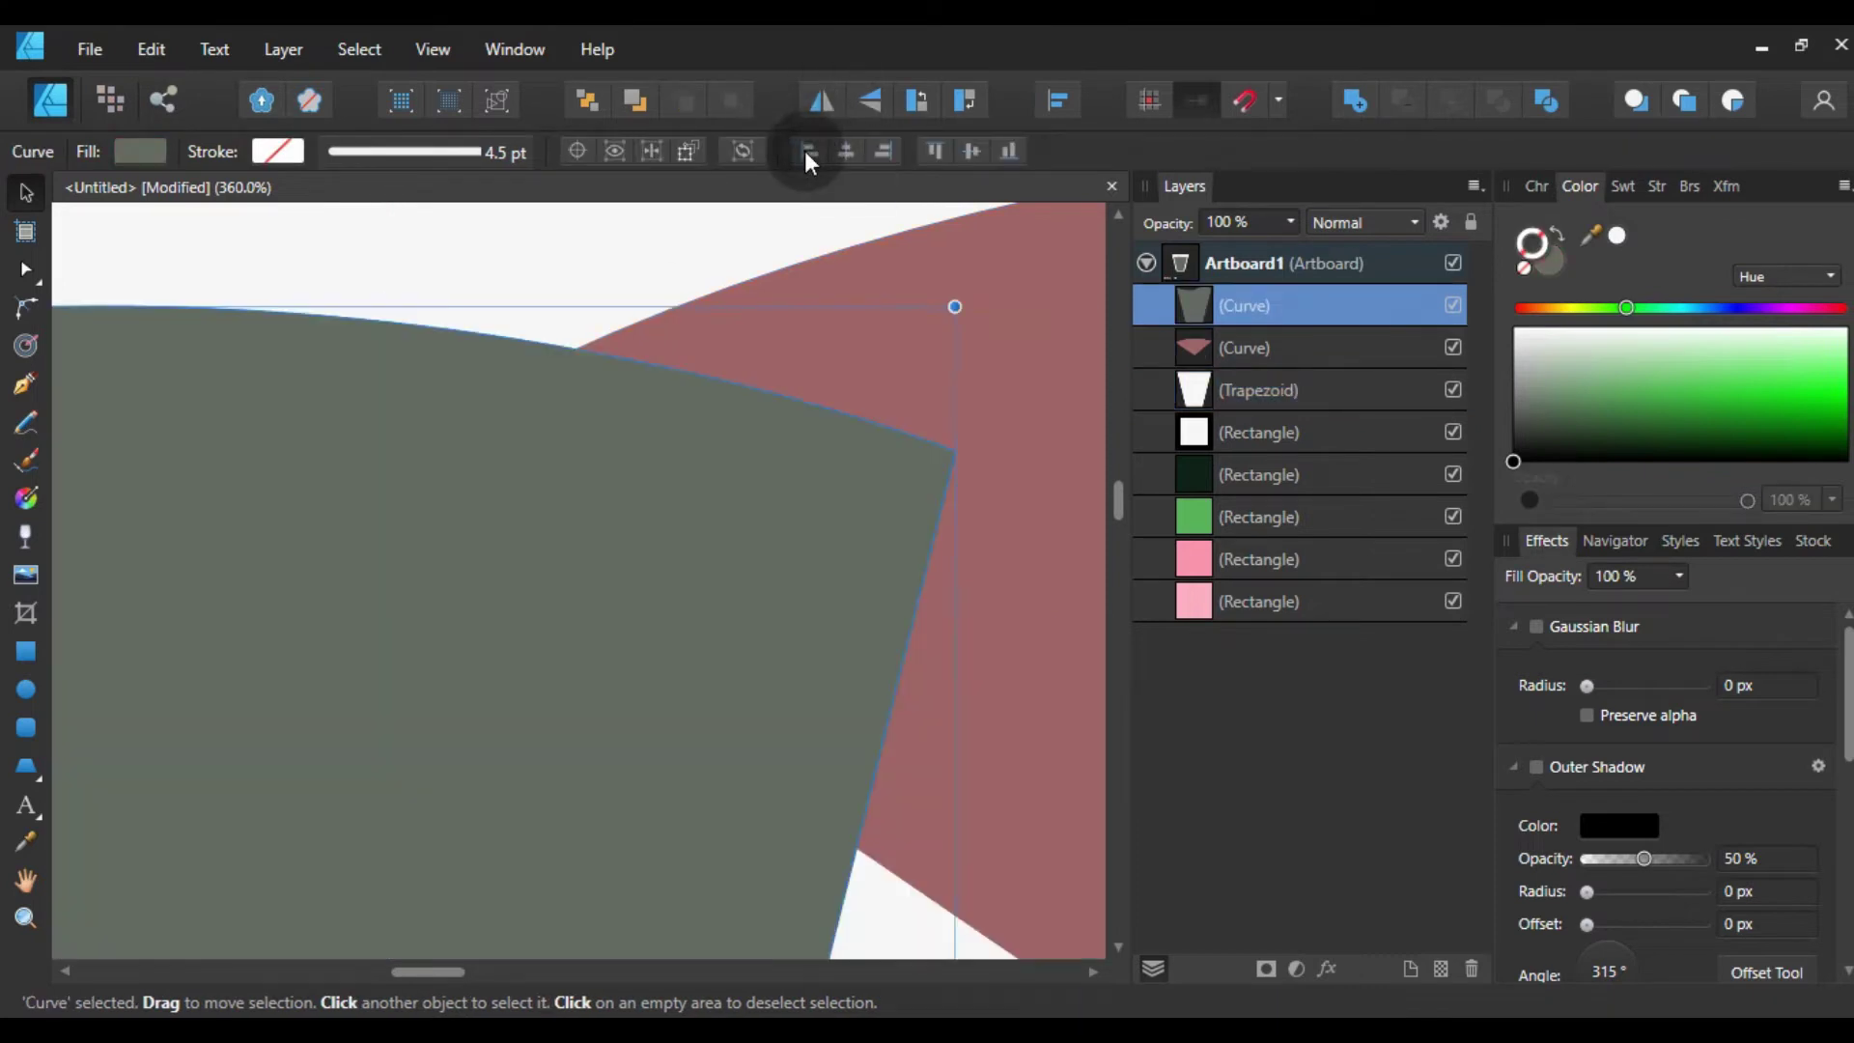
pyautogui.click(801, 160)
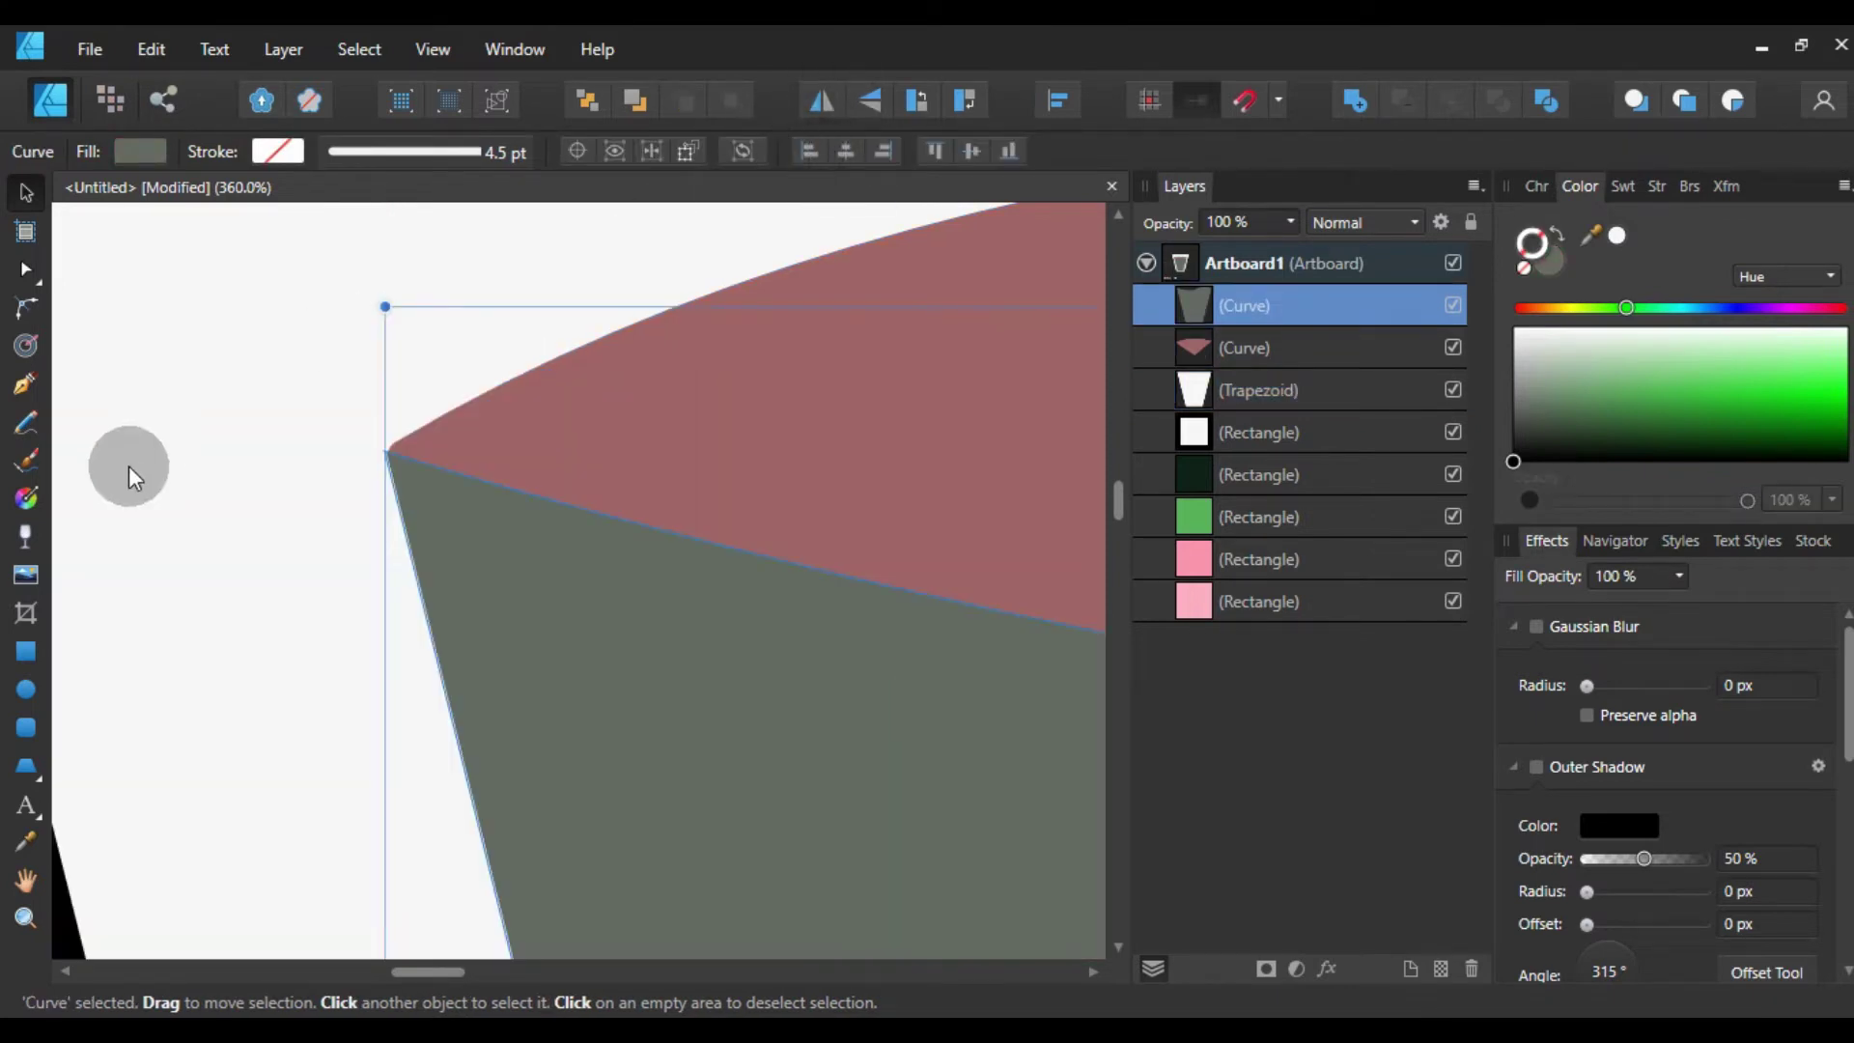
pyautogui.click(439, 447)
pyautogui.scroll(5, 441, 442)
pyautogui.click(334, 455)
pyautogui.moveTo(329, 455); pyautogui.dragTo(333, 449)
# - Adjust the red shape's left corner node and curve, undoing the last two edits
pyautogui.click(26, 272)
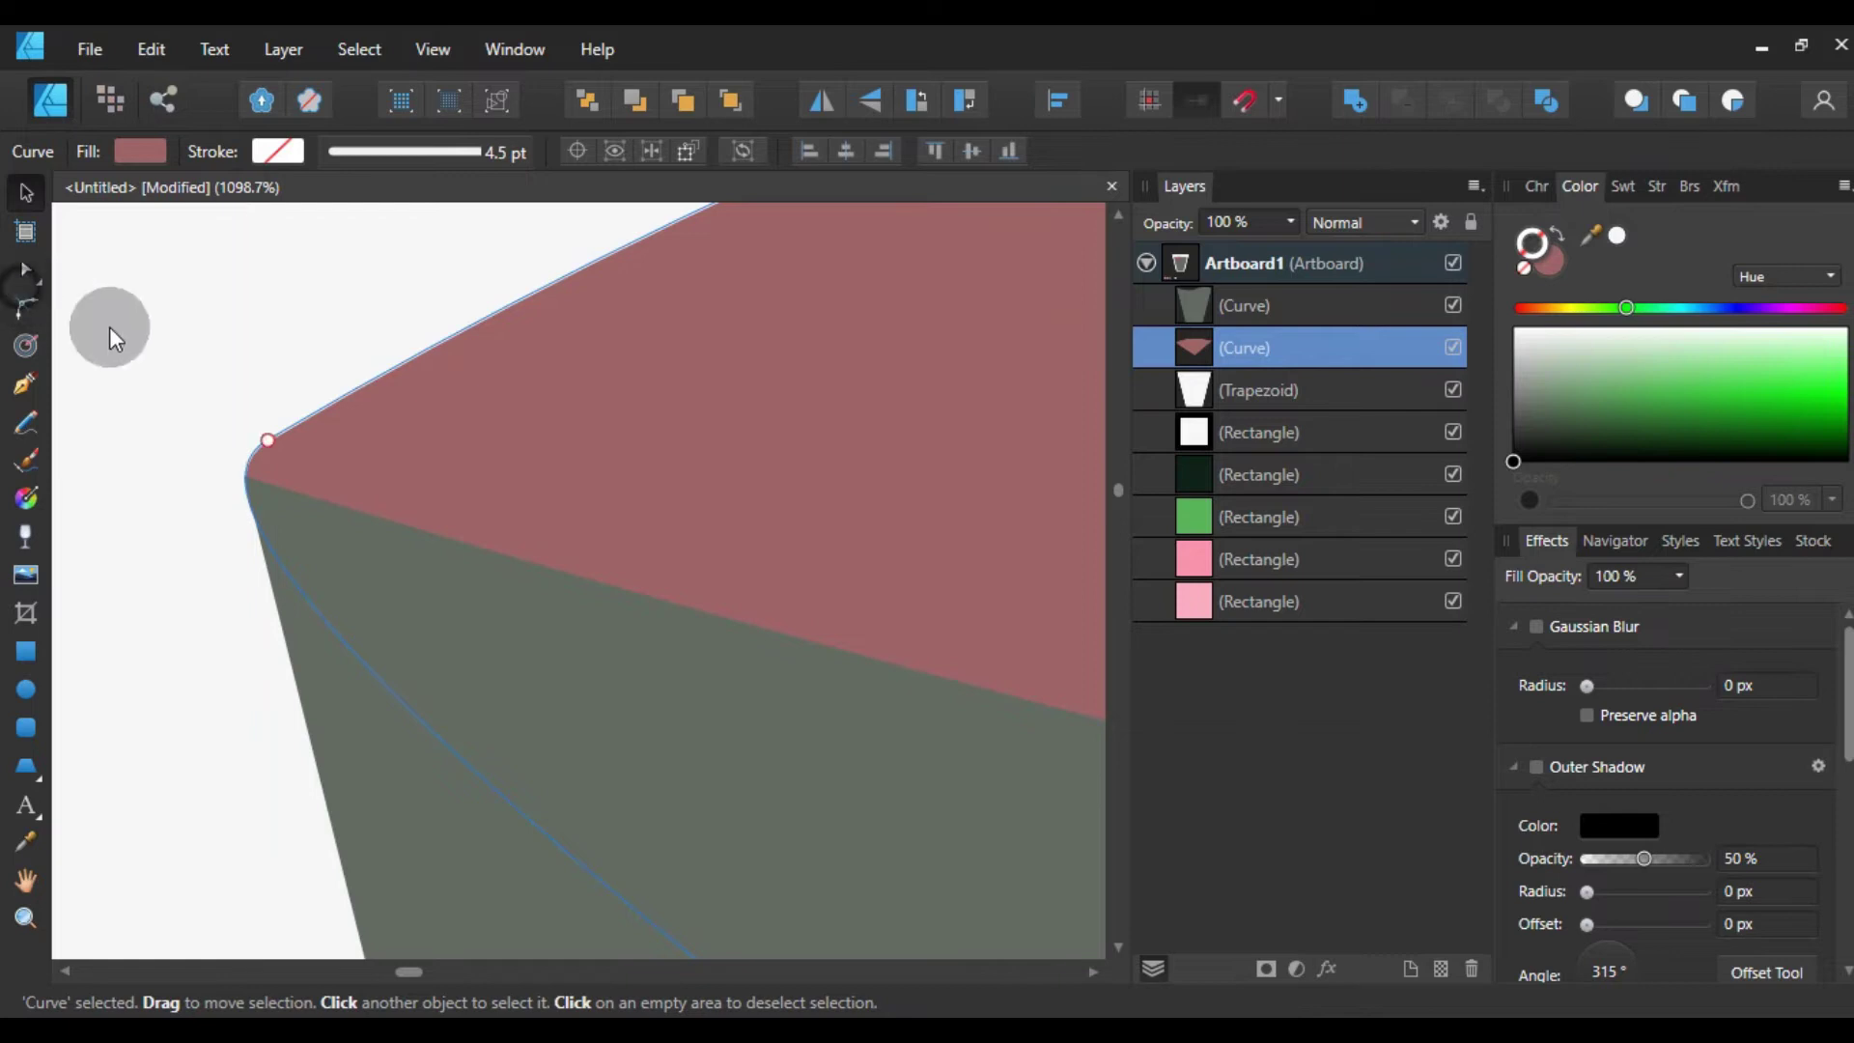
pyautogui.click(267, 440)
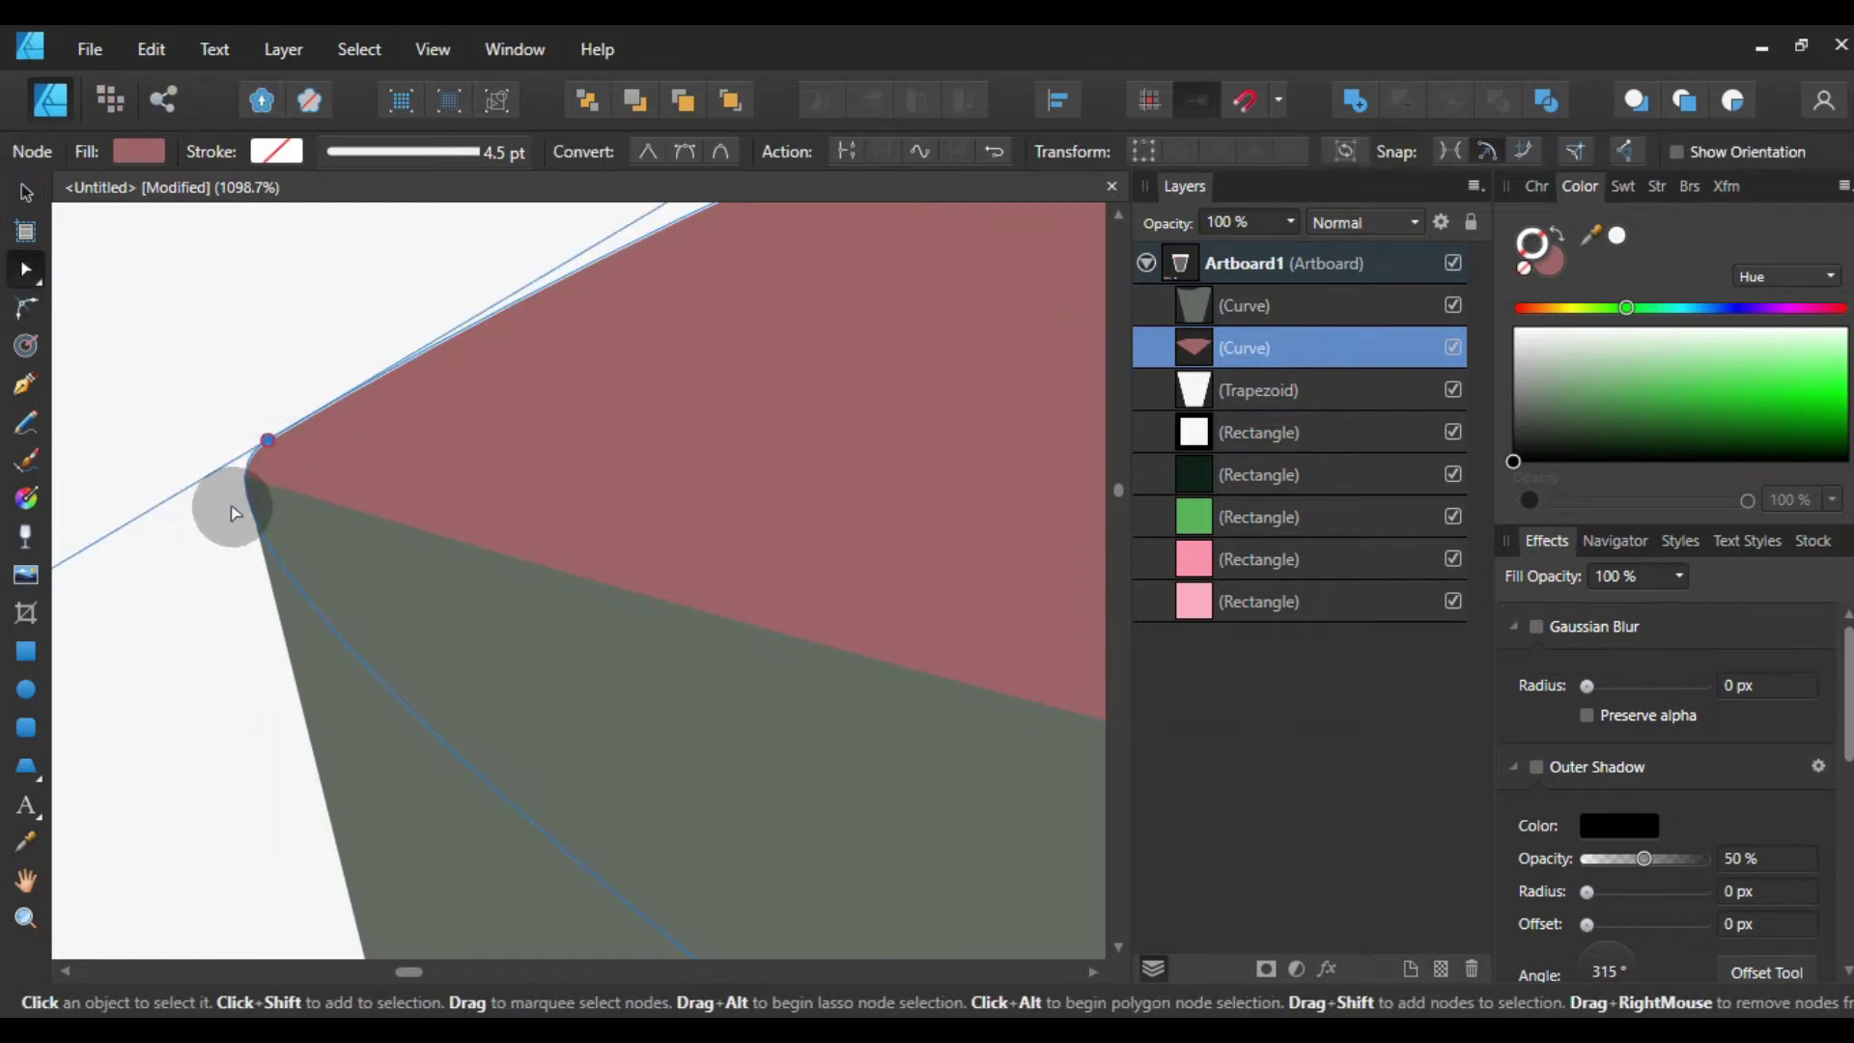
pyautogui.scroll(-5, 240, 500)
pyautogui.scroll(1, 140, 568)
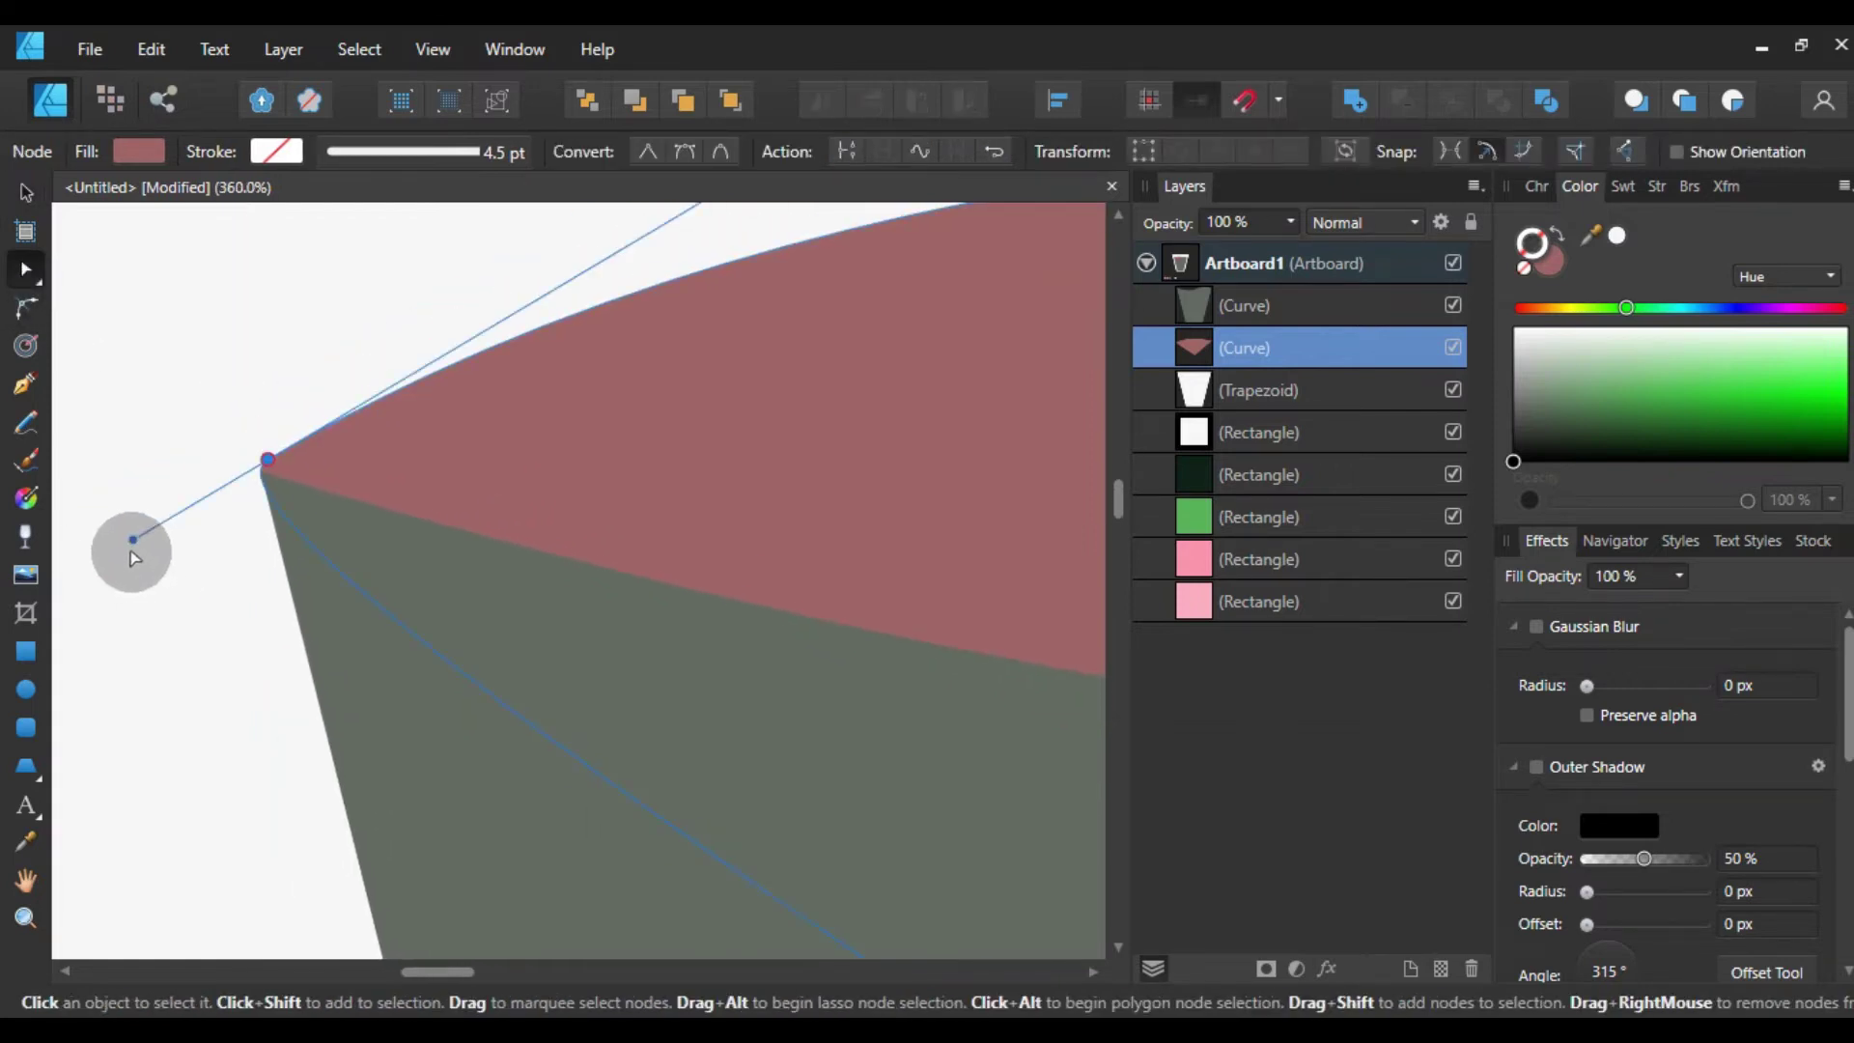
pyautogui.moveTo(132, 540); pyautogui.dragTo(144, 537)
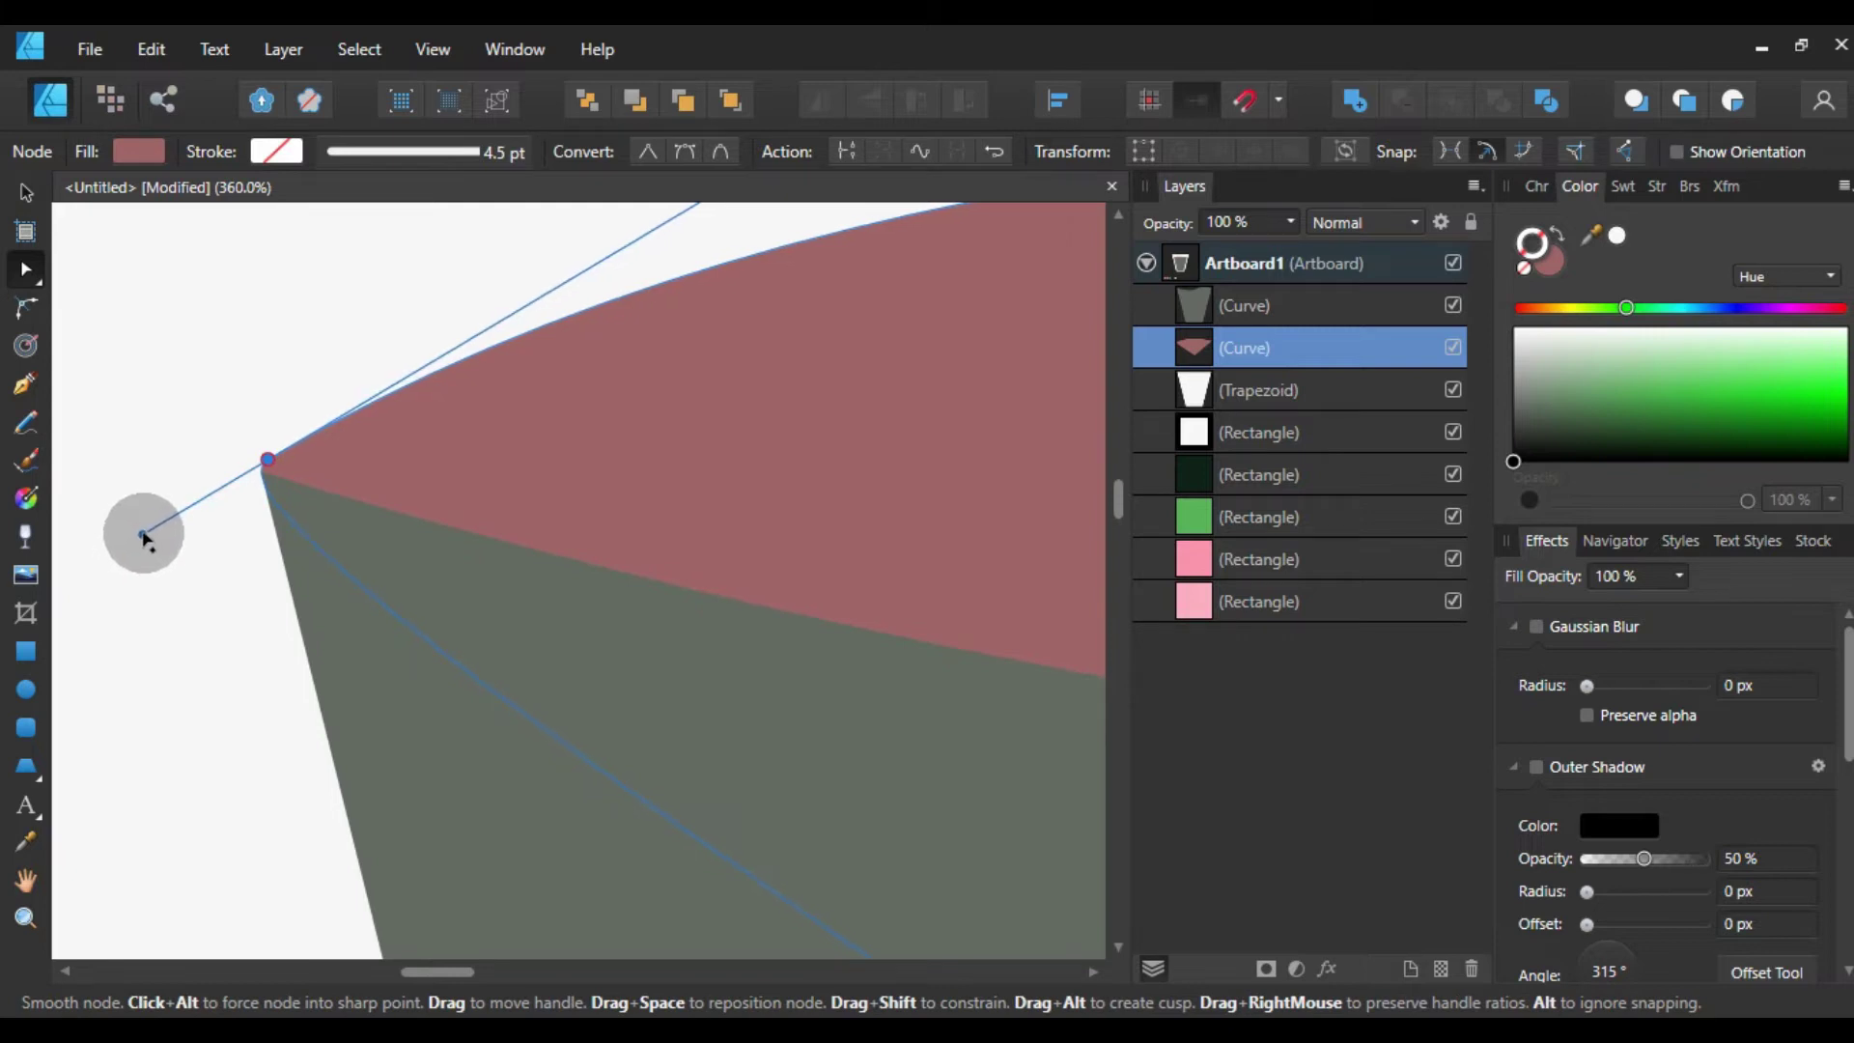
pyautogui.click(205, 576)
pyautogui.scroll(2, 403, 458)
pyautogui.scroll(1, 402, 457)
pyautogui.click(402, 459)
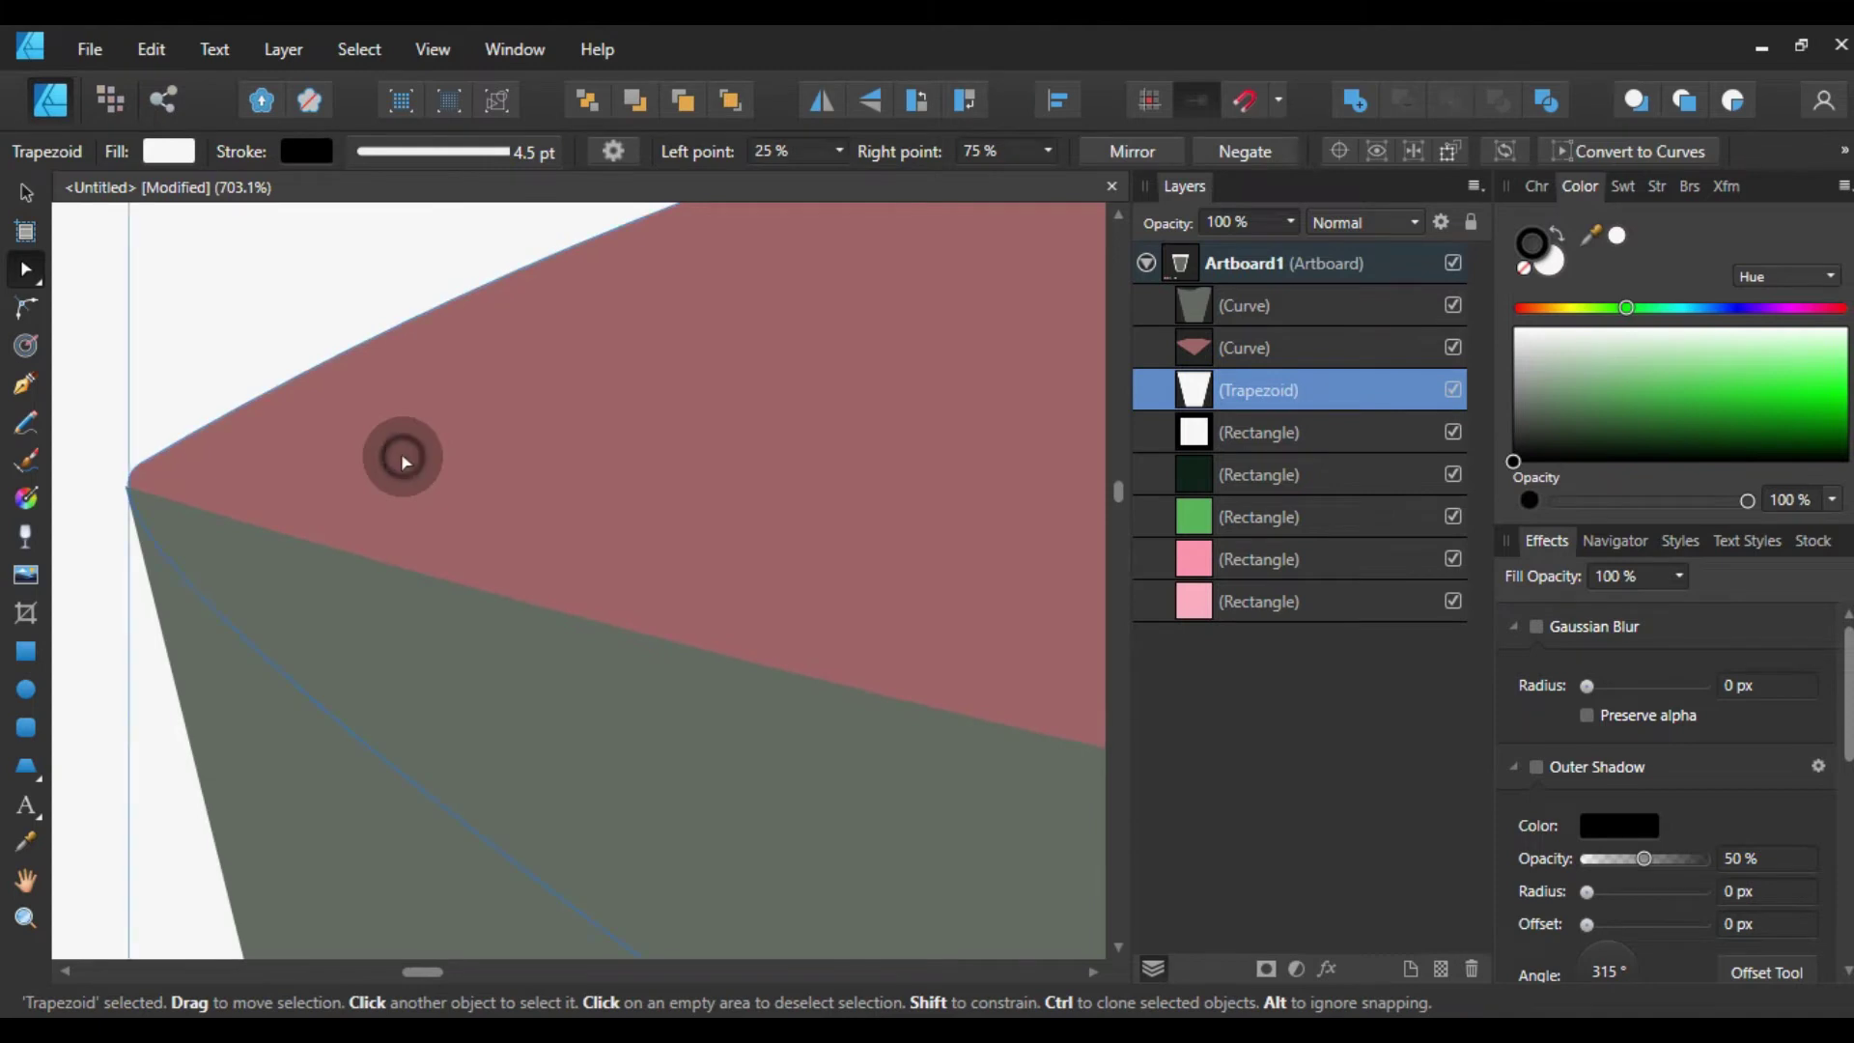
pyautogui.hotkey('ctrl', 'z')
pyautogui.hotkey('ctrl', 'z')
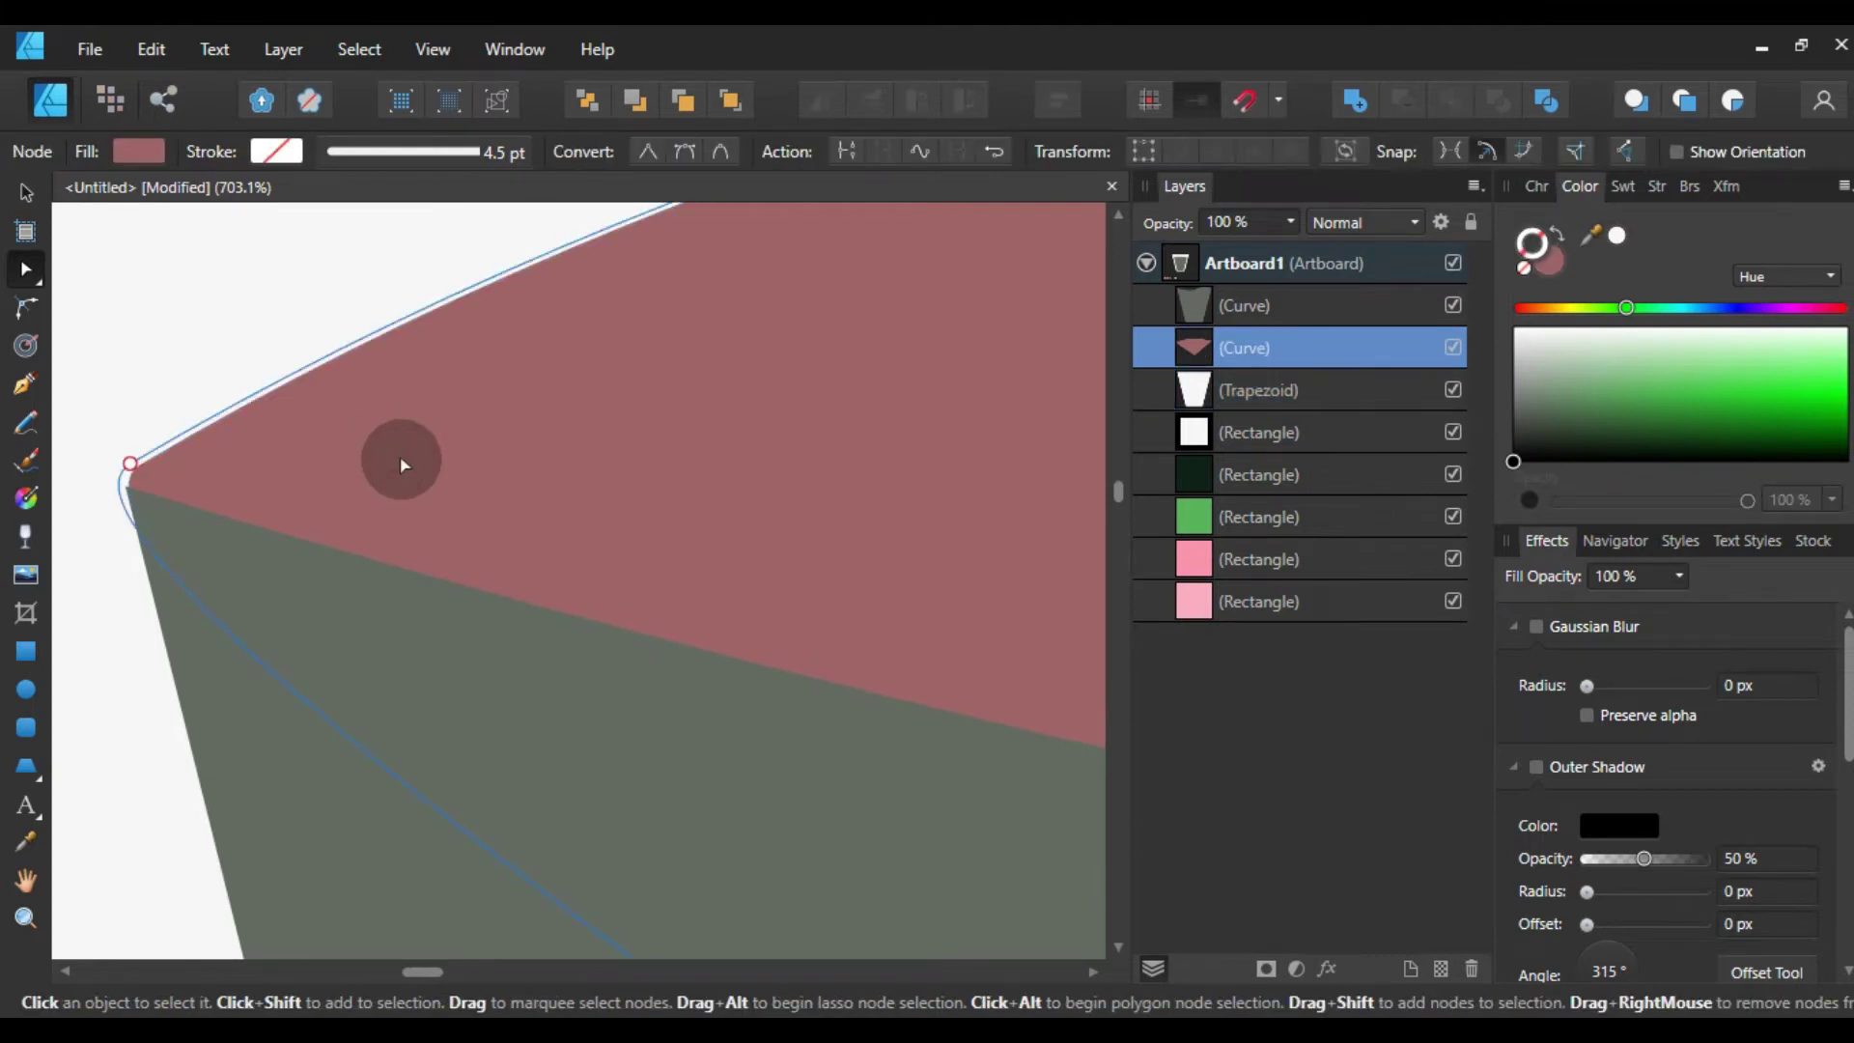
pyautogui.hotkey('ctrl', 'z')
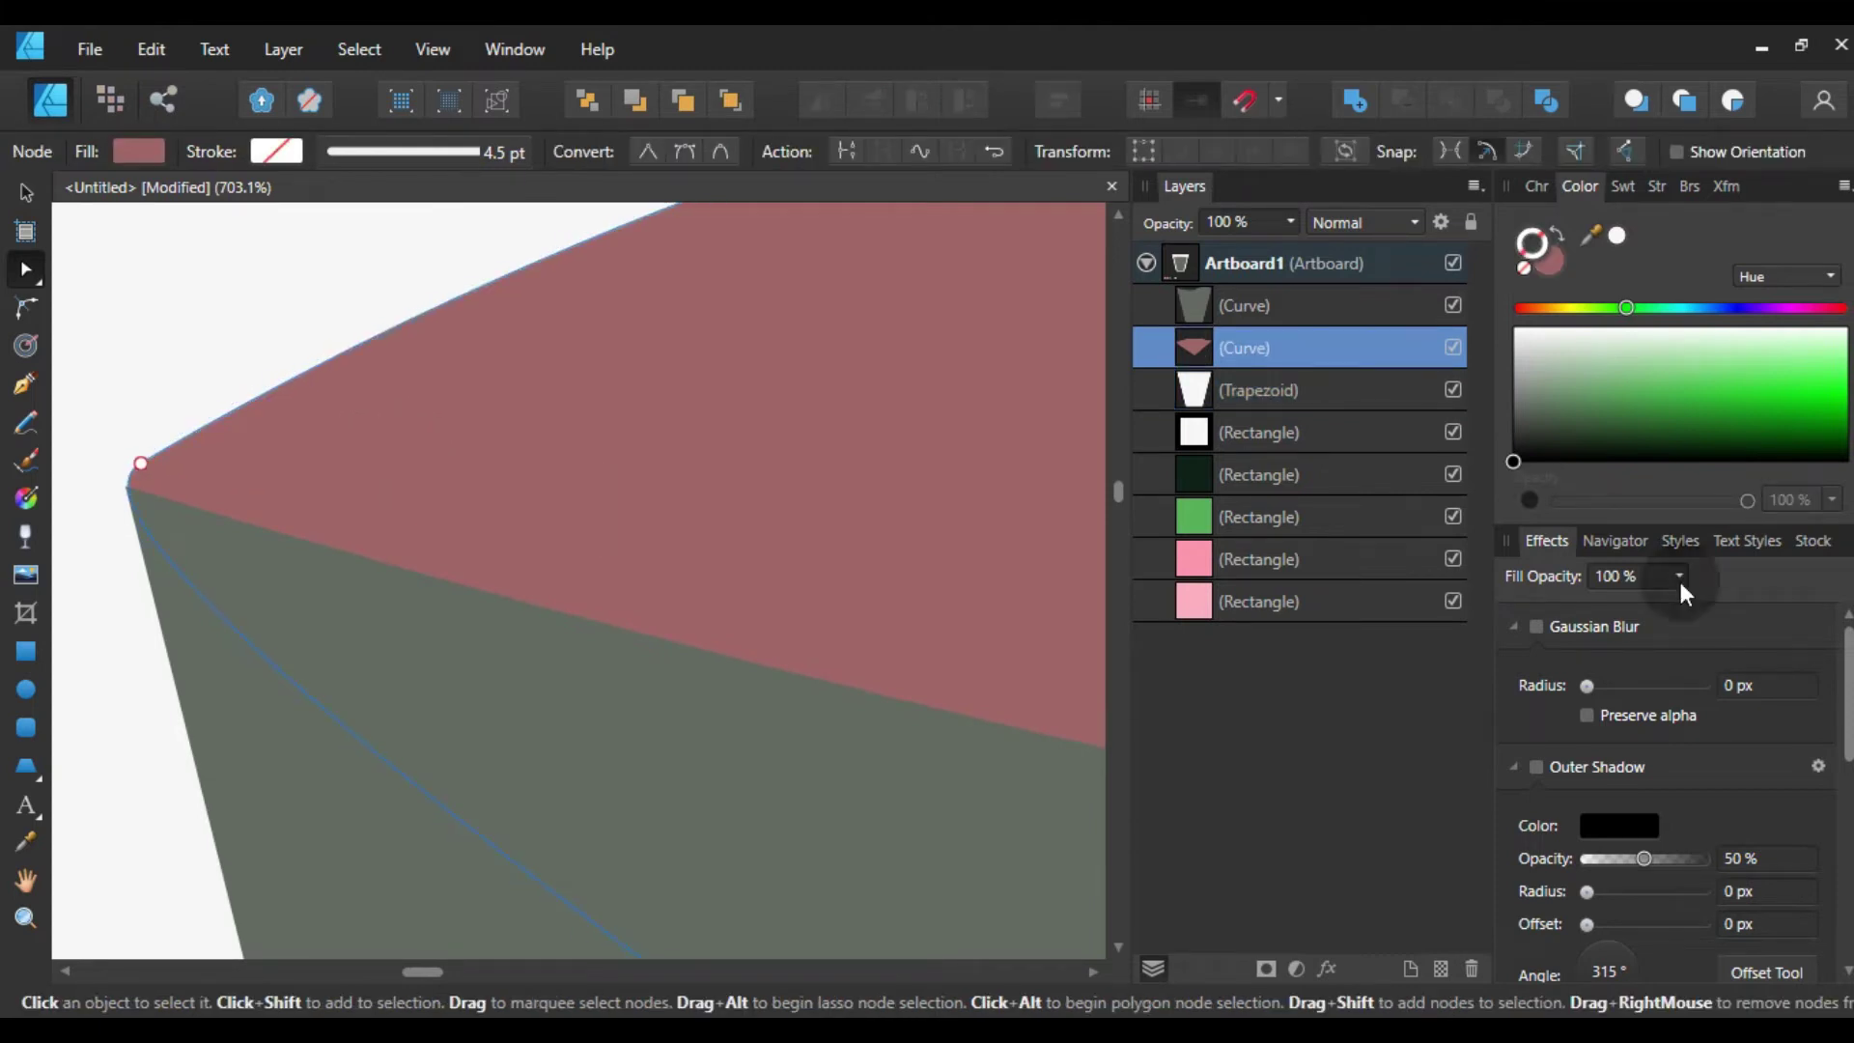
# - Nudge the reddish surface curve slightly down and zoom in on the left corner
pyautogui.scroll(-5, 1031, 722)
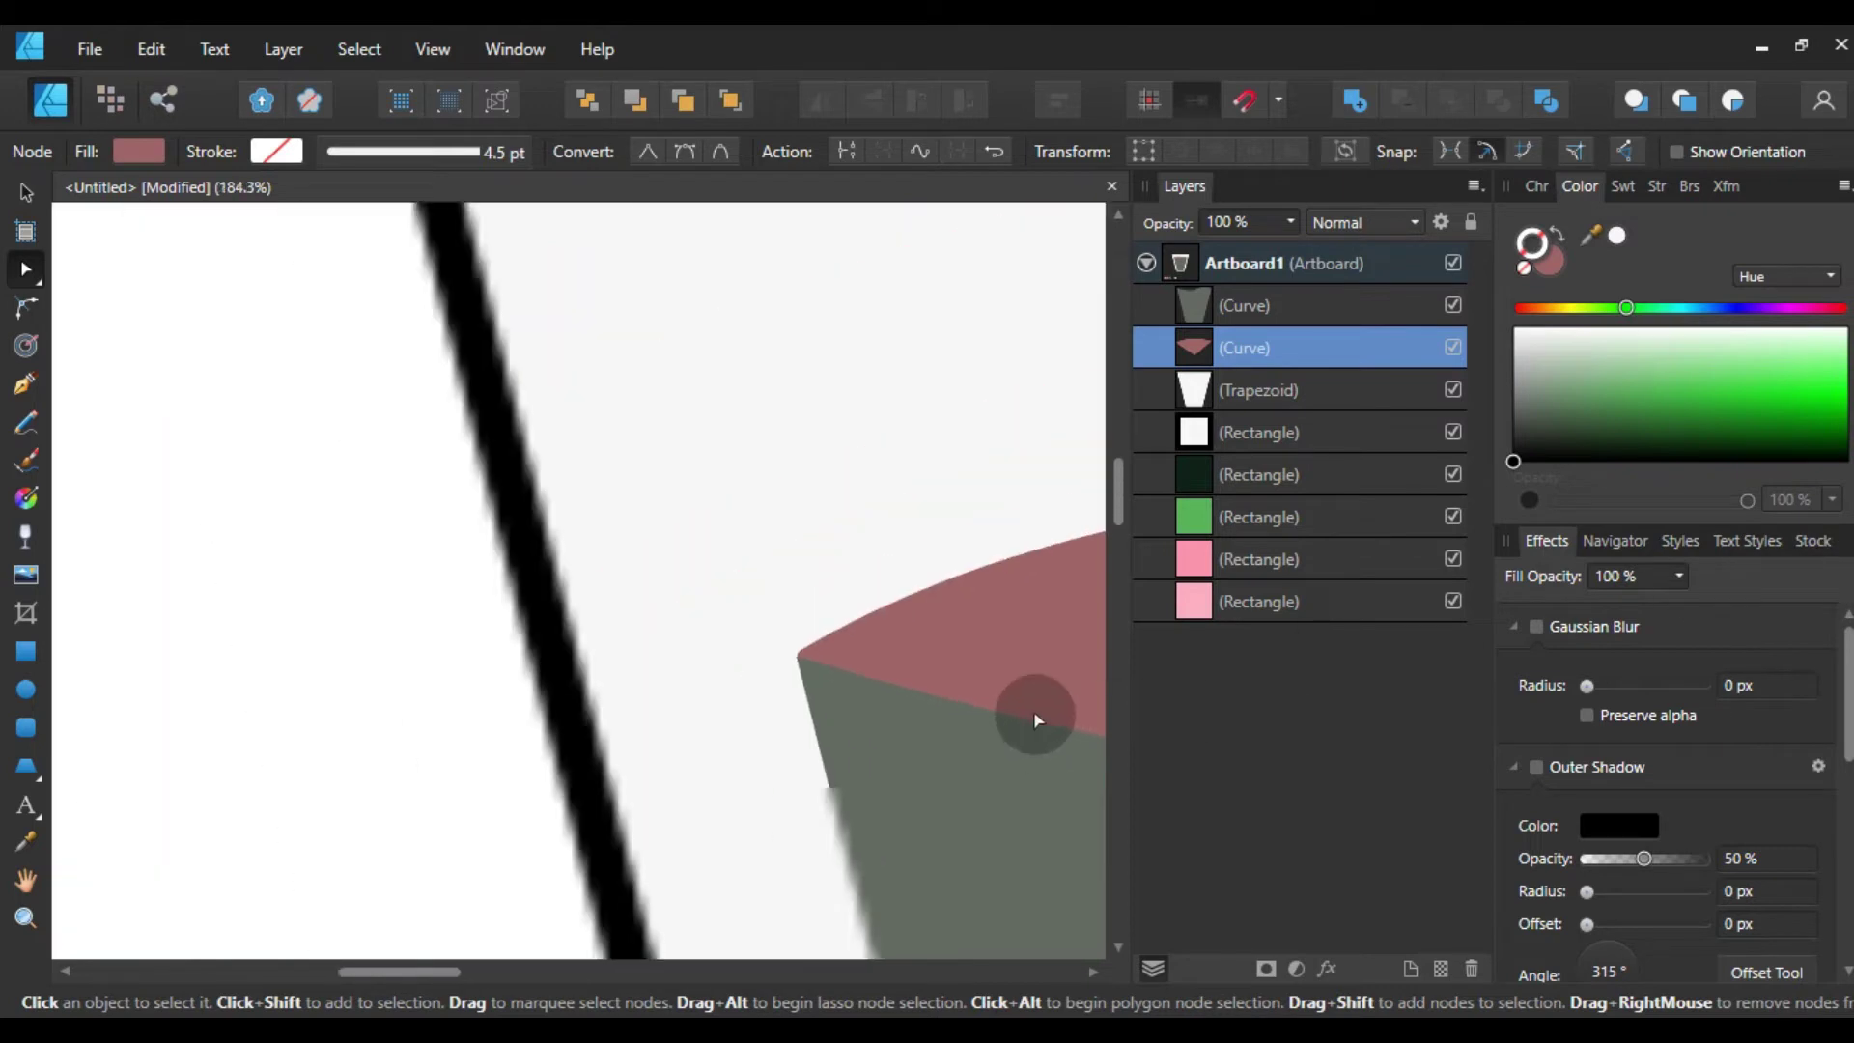
pyautogui.moveTo(448, 977); pyautogui.dragTo(640, 973)
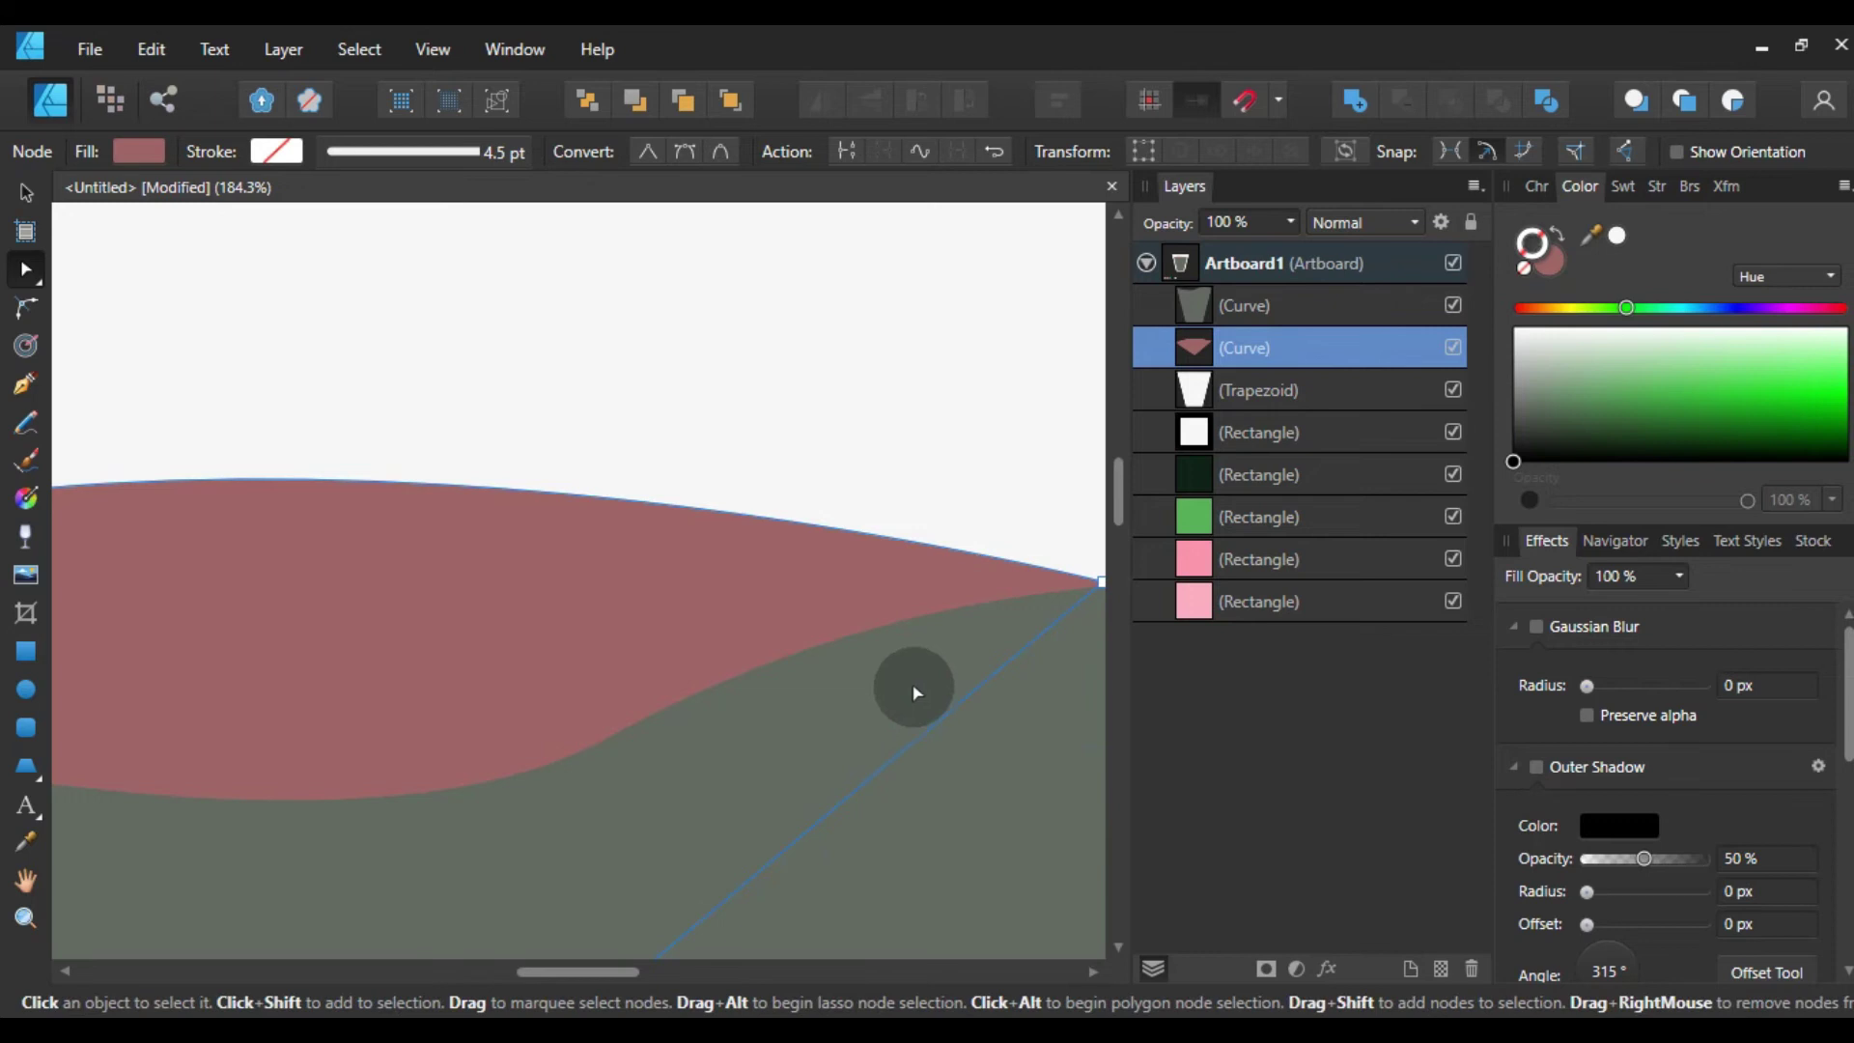
pyautogui.scroll(-2, 862, 703)
pyautogui.press('Down')
pyautogui.press('Down')
pyautogui.press('Down')
pyautogui.scroll(-1, 864, 704)
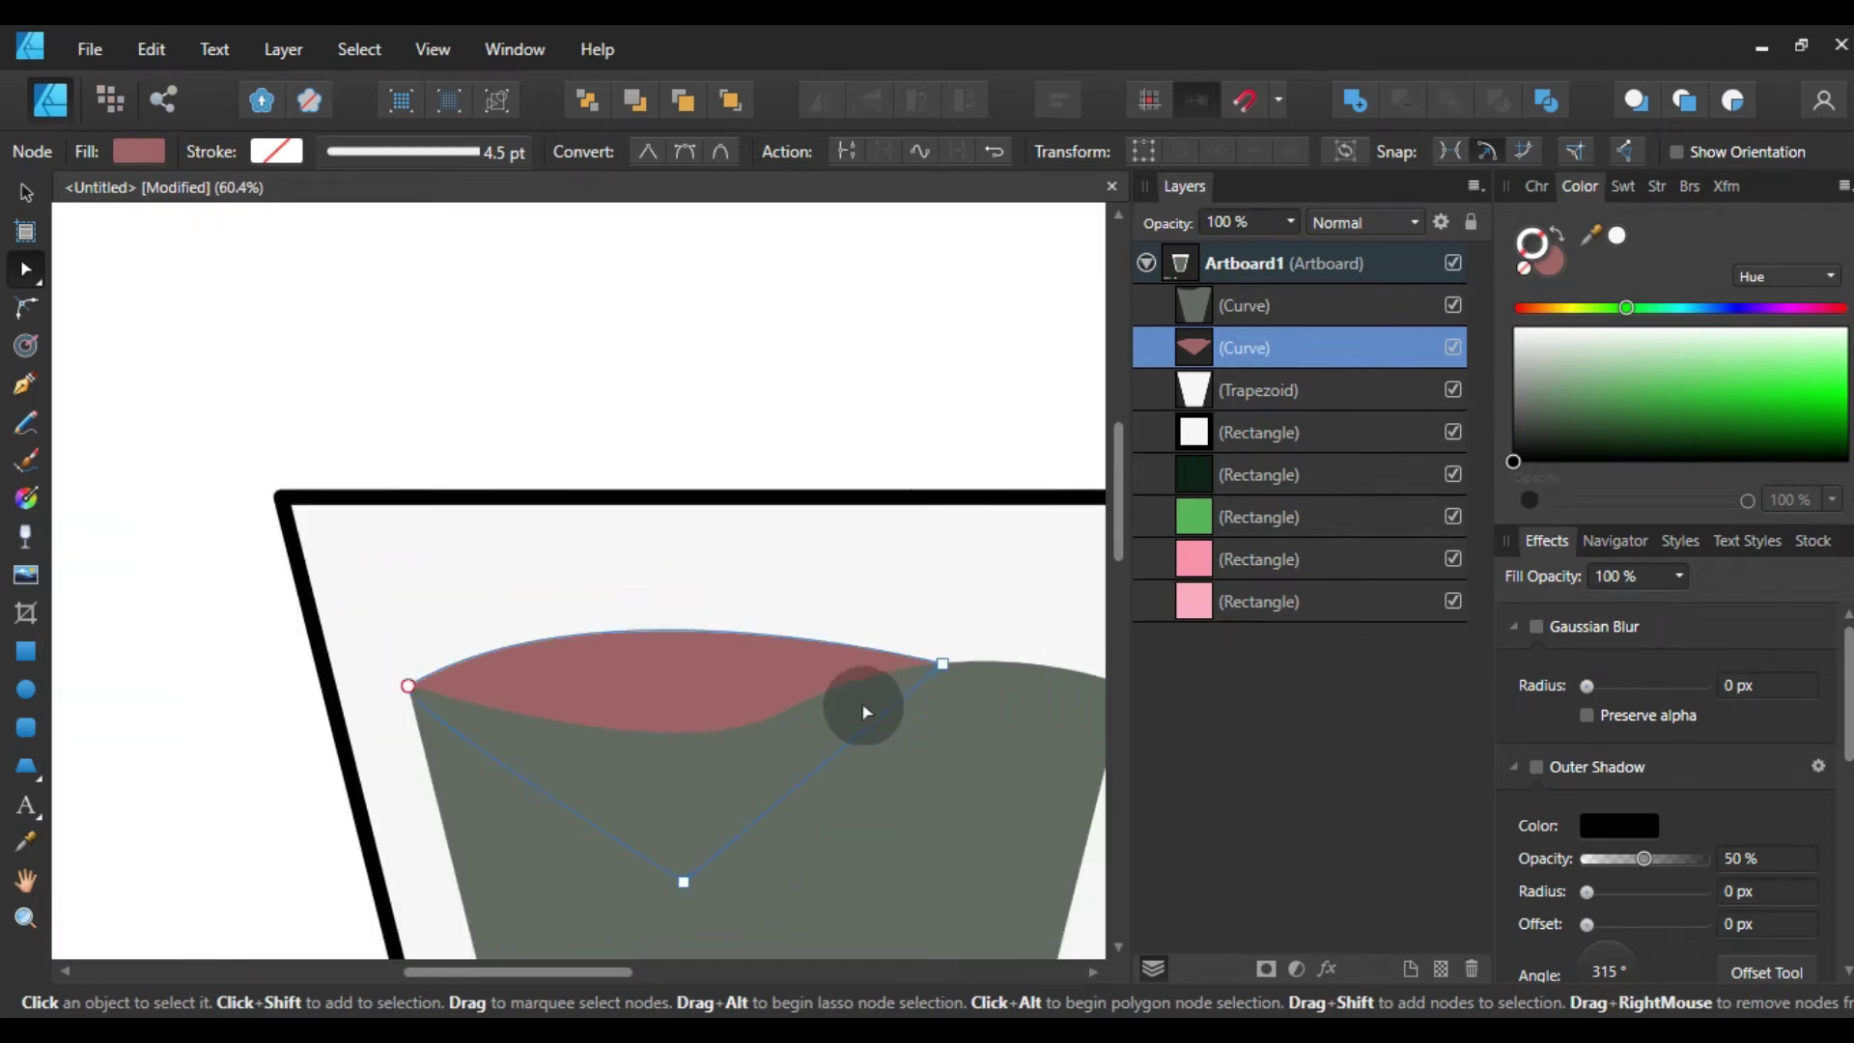
pyautogui.scroll(1, 550, 832)
pyautogui.scroll(2, 522, 811)
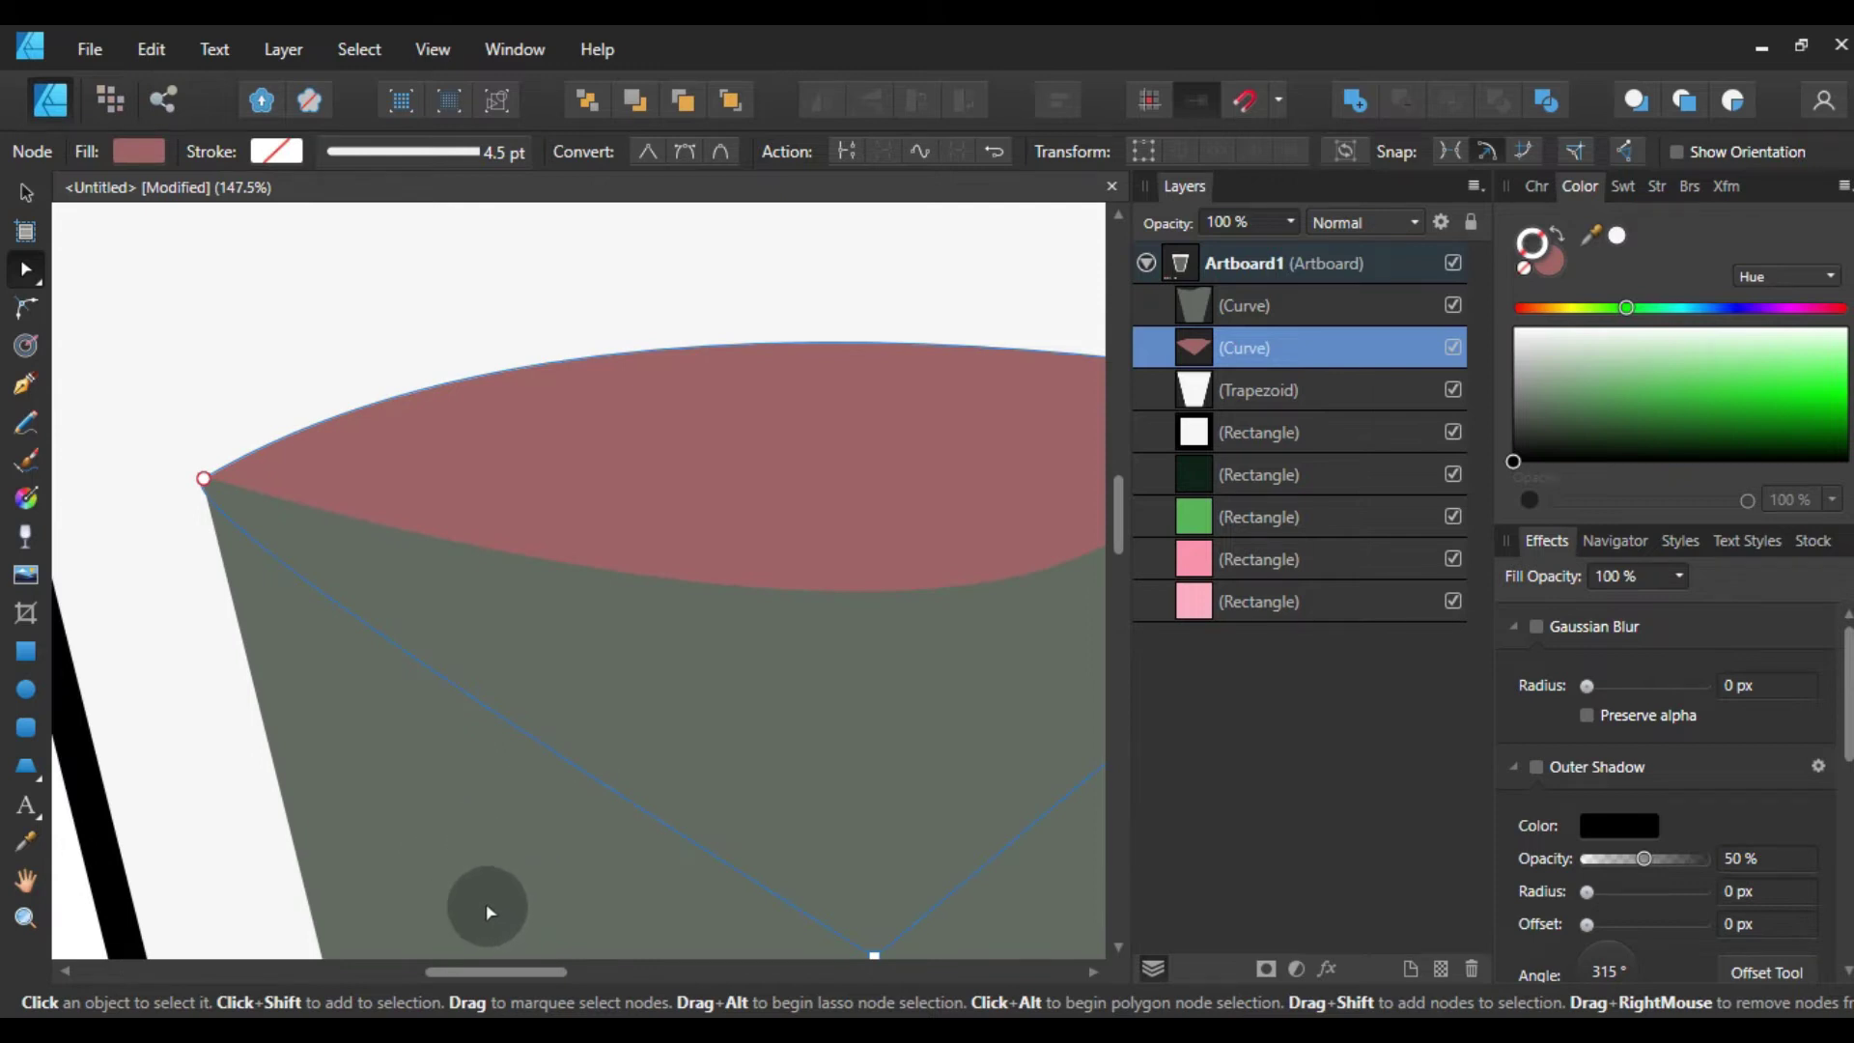
pyautogui.scroll(2, 447, 918)
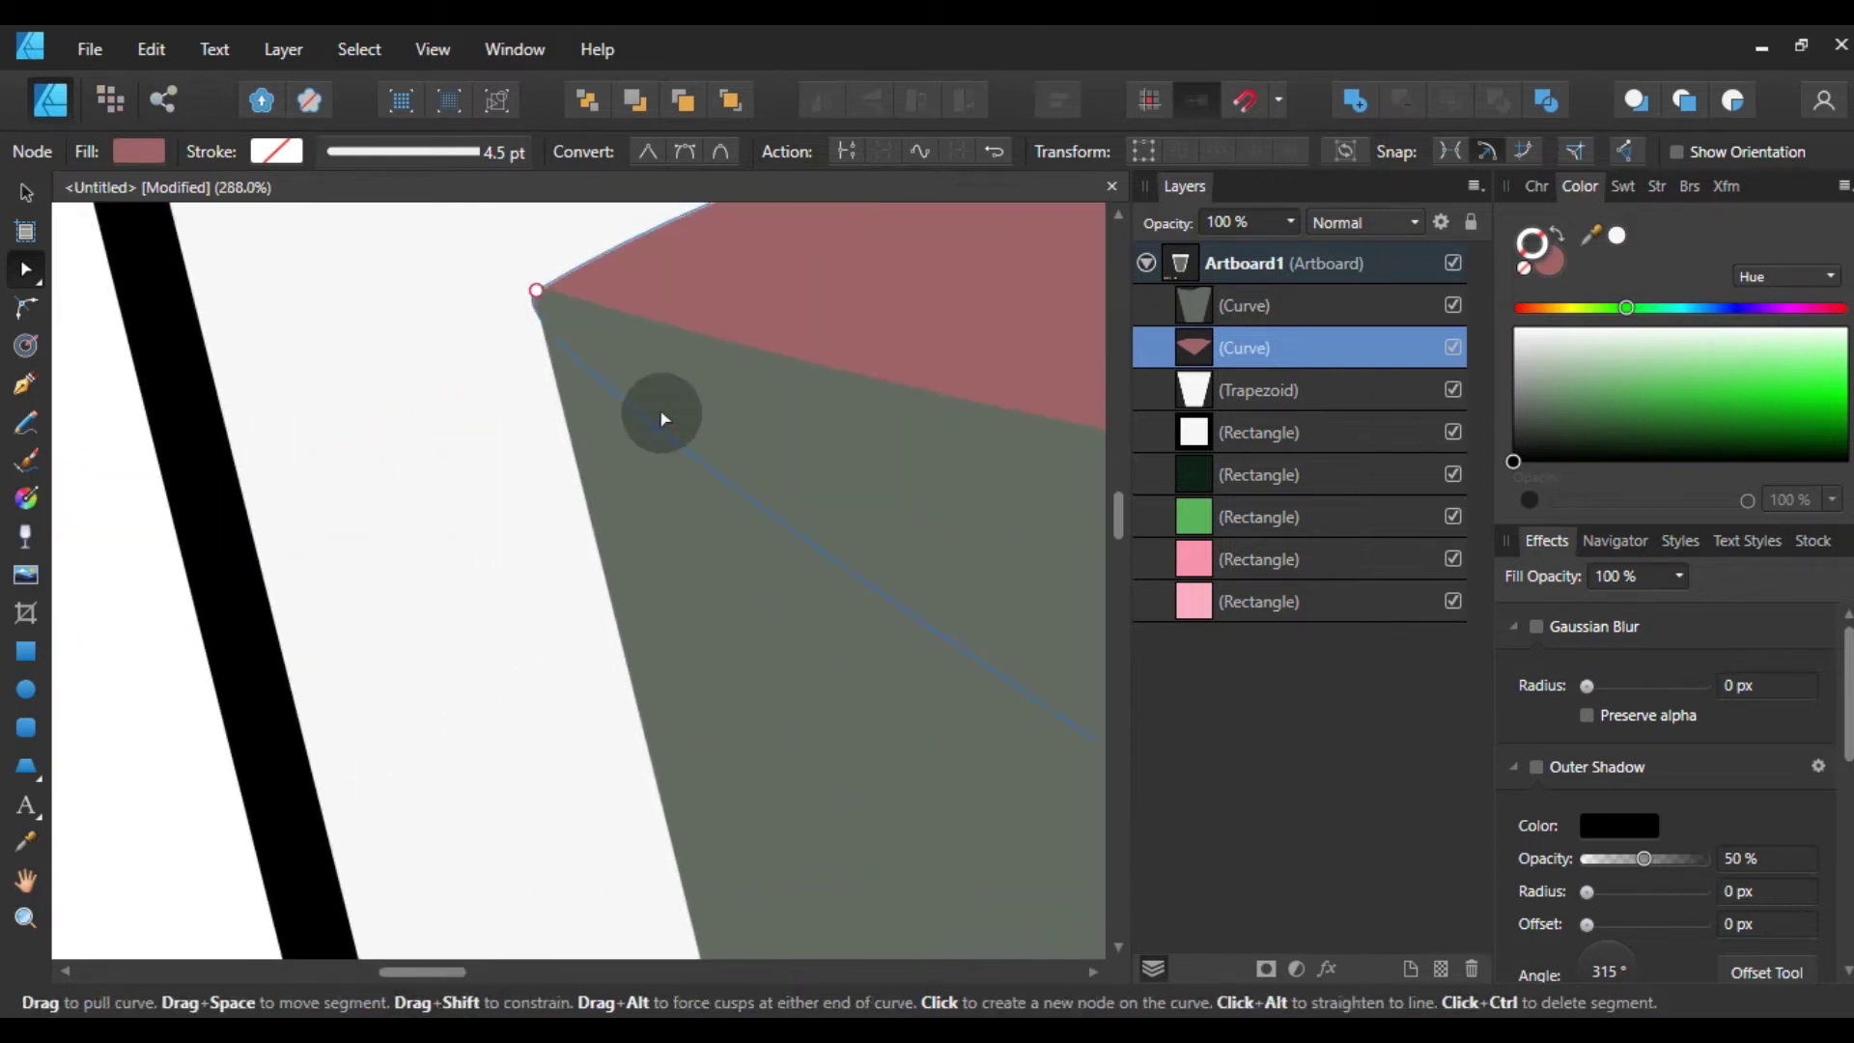
pyautogui.scroll(3, 662, 413)
pyautogui.scroll(2, 455, 628)
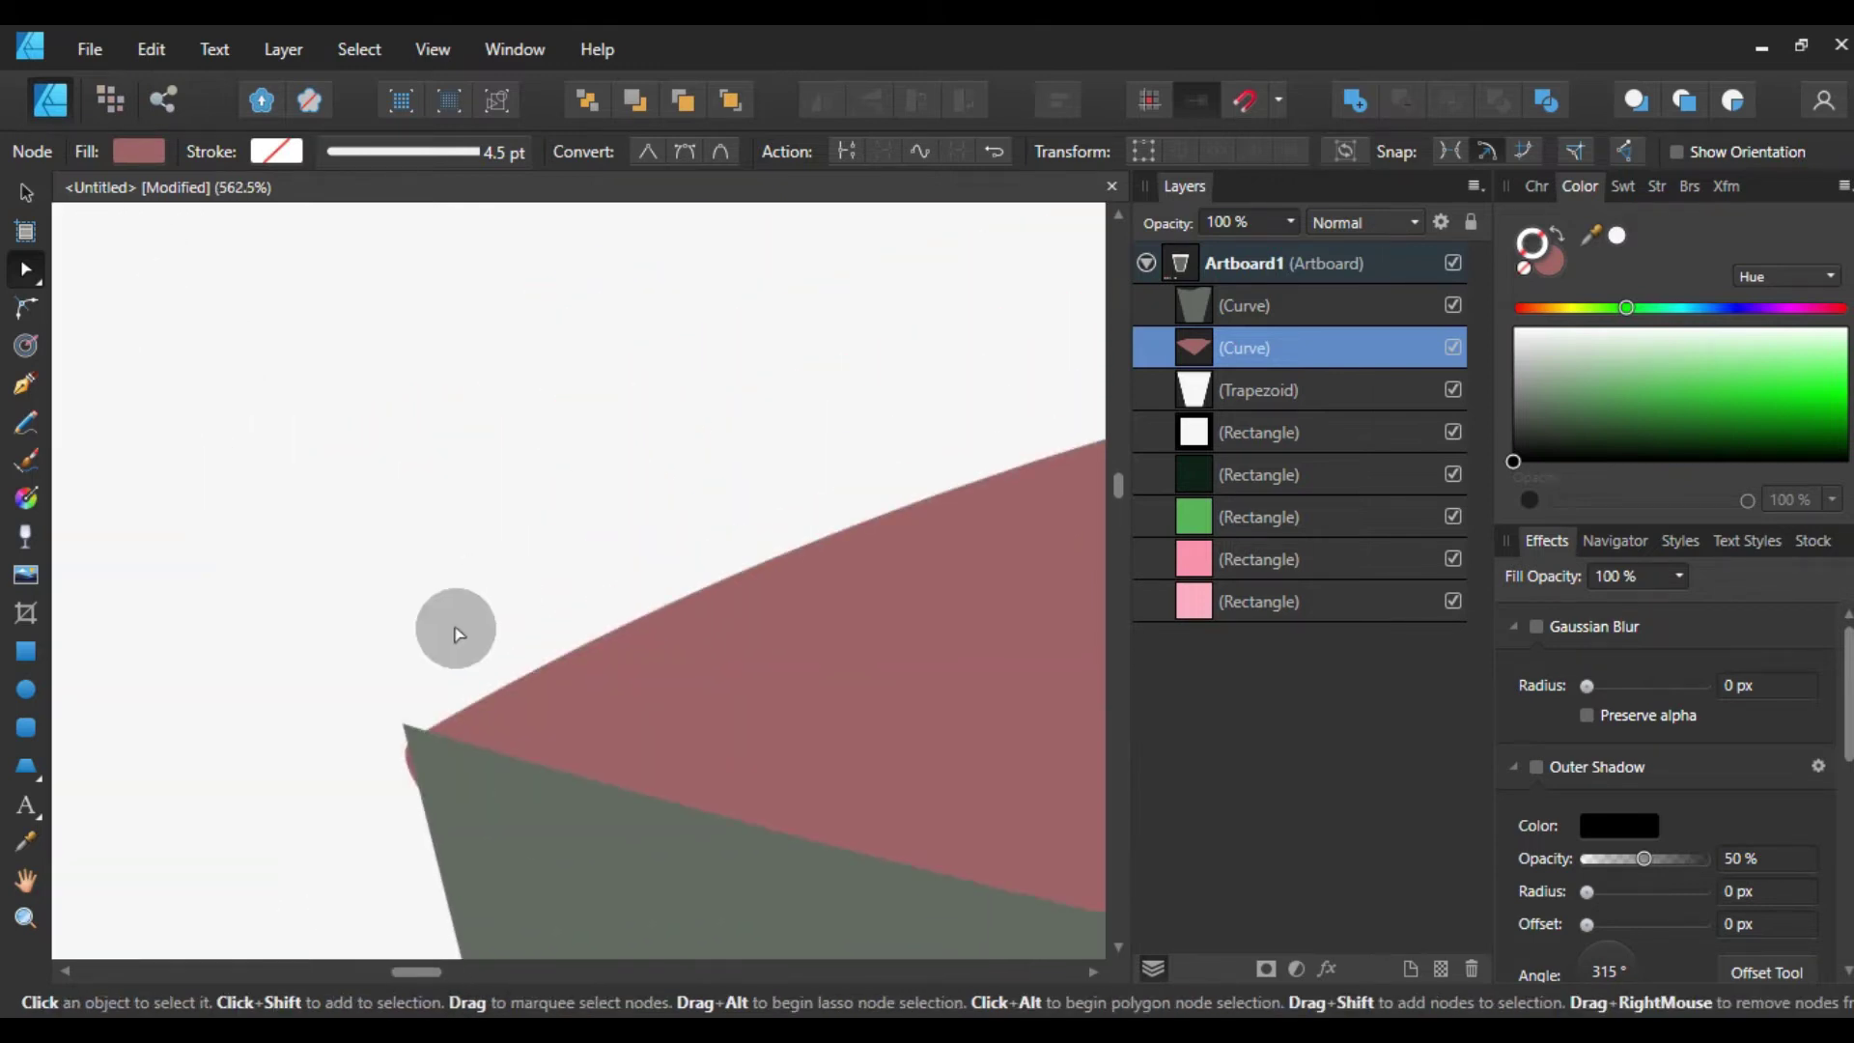
# - Reshape the surface curve's left corner and move the grey-green liquid's corner toward it
pyautogui.click(415, 736)
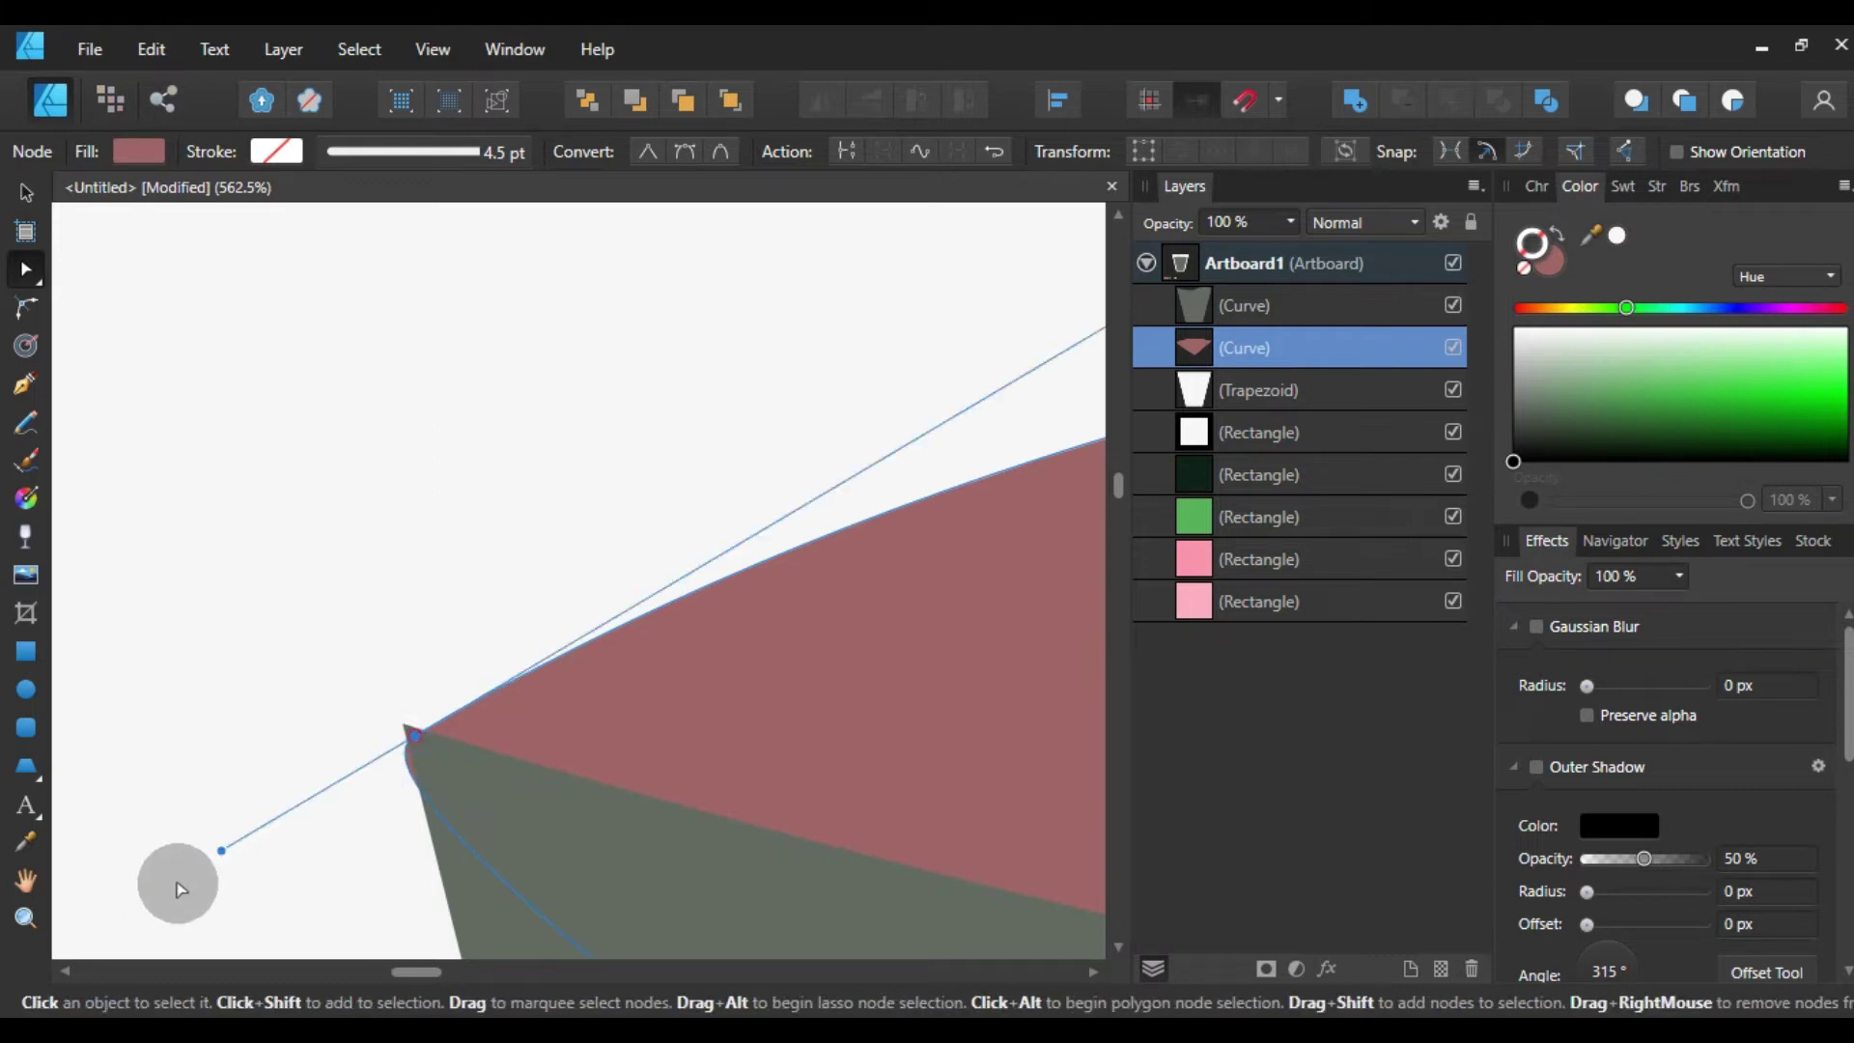
pyautogui.moveTo(218, 850); pyautogui.dragTo(275, 823)
pyautogui.click(420, 797)
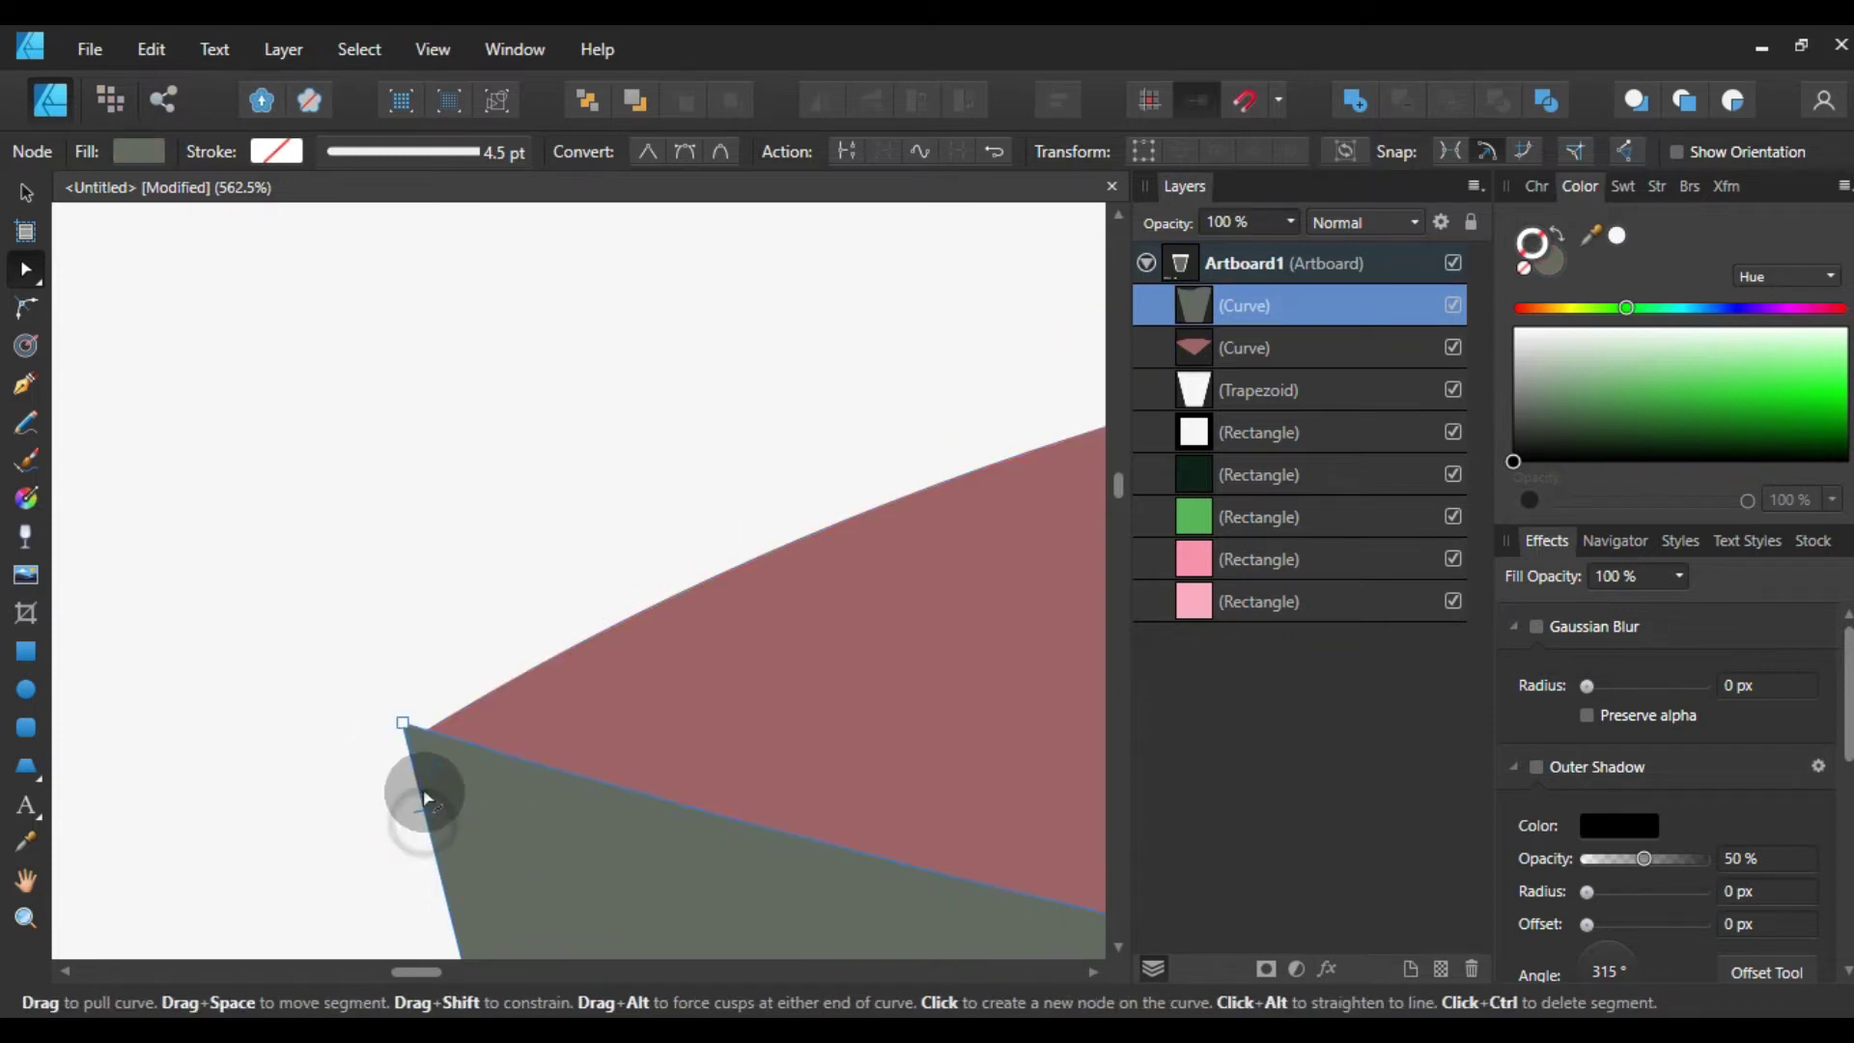
pyautogui.moveTo(422, 742); pyautogui.dragTo(402, 757)
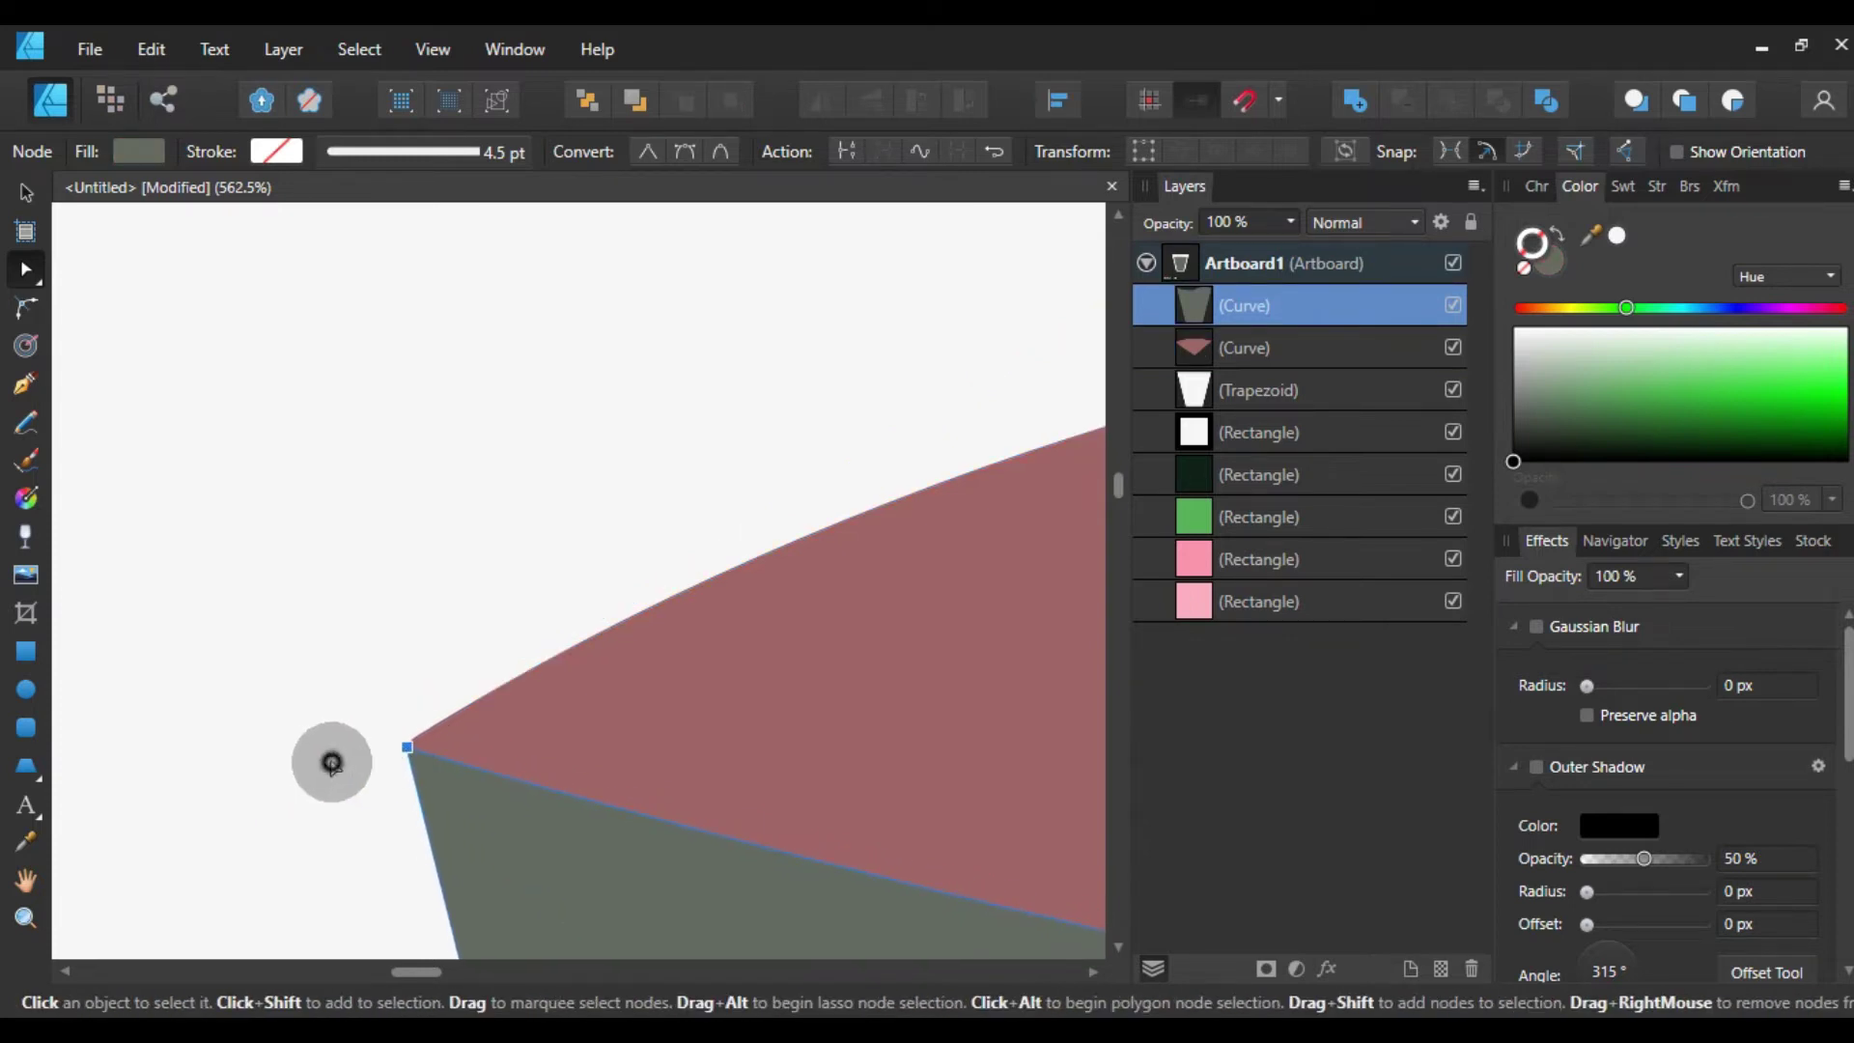
# - Line up the liquid body's top-left corner with the surface, then zoom back out to the cup
pyautogui.click(582, 585)
pyautogui.scroll(2, 469, 708)
pyautogui.scroll(2, 430, 739)
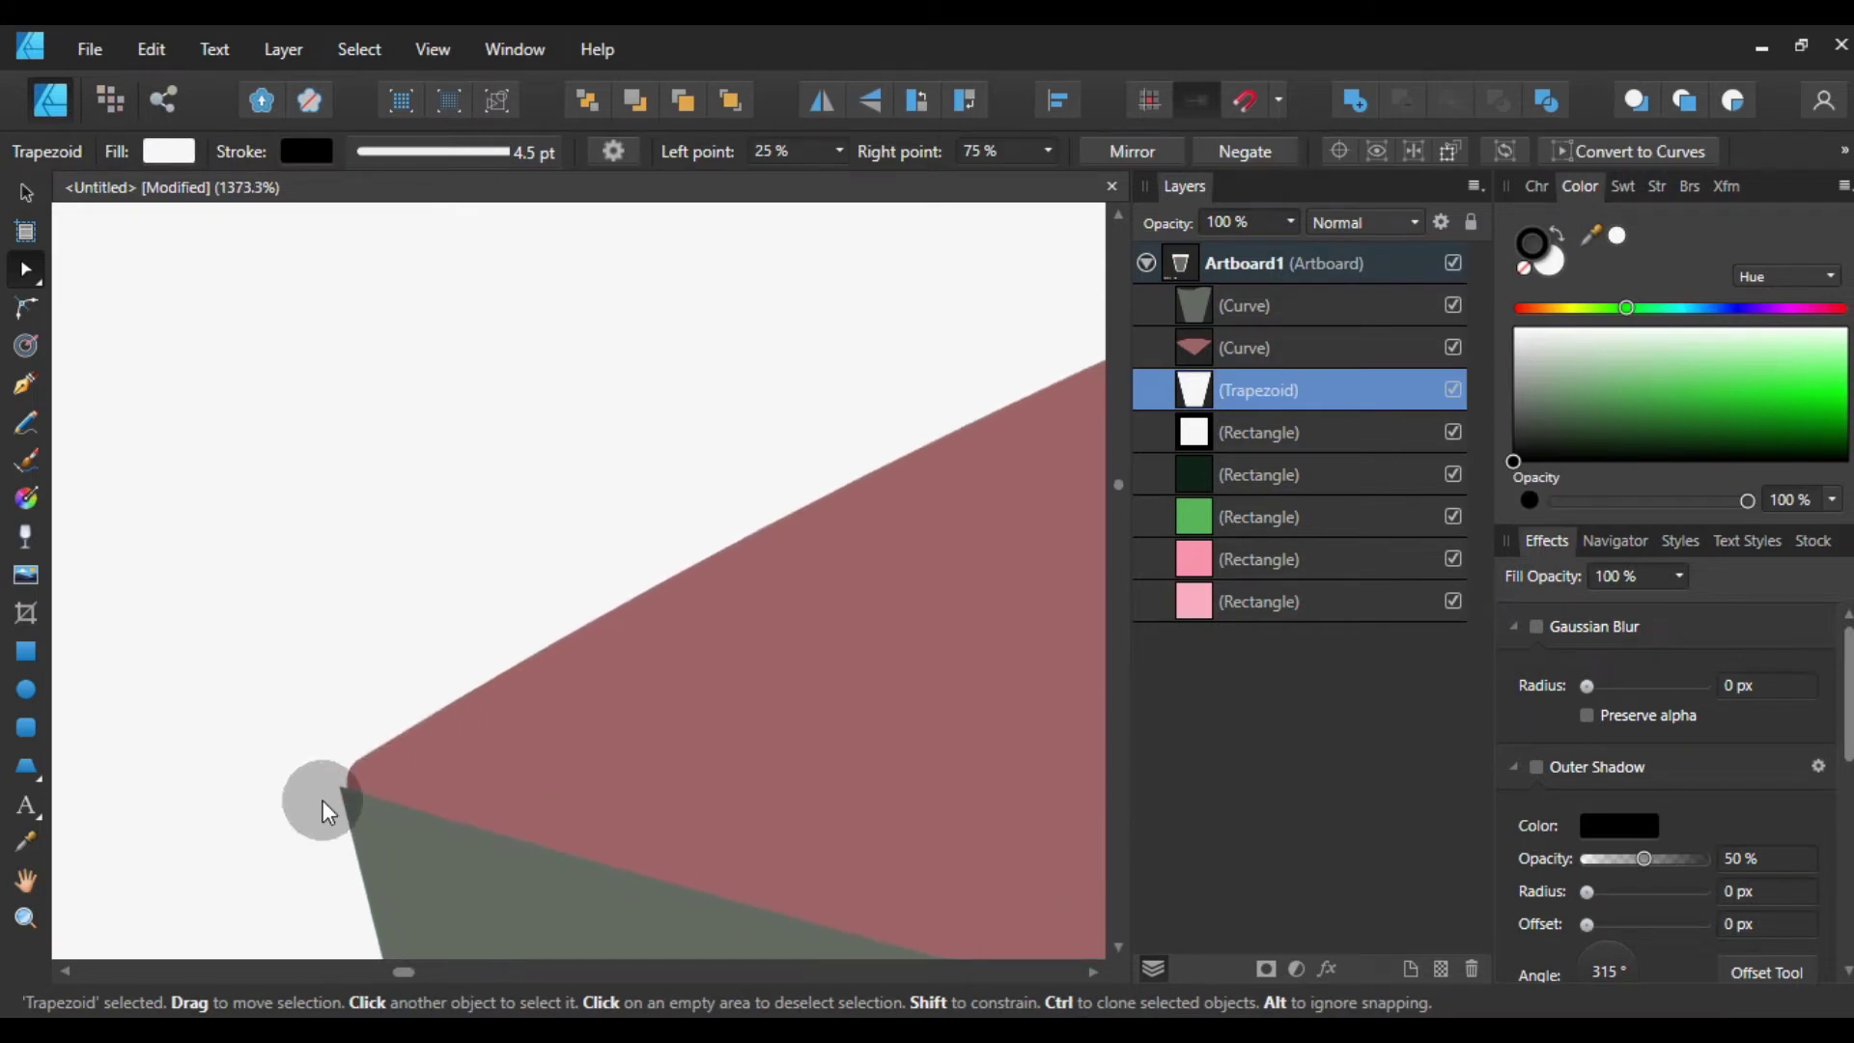
pyautogui.moveTo(345, 799)
pyautogui.mouseDown()
pyautogui.moveTo(338, 778)
pyautogui.moveTo(360, 769)
pyautogui.moveTo(344, 781)
pyautogui.mouseUp()
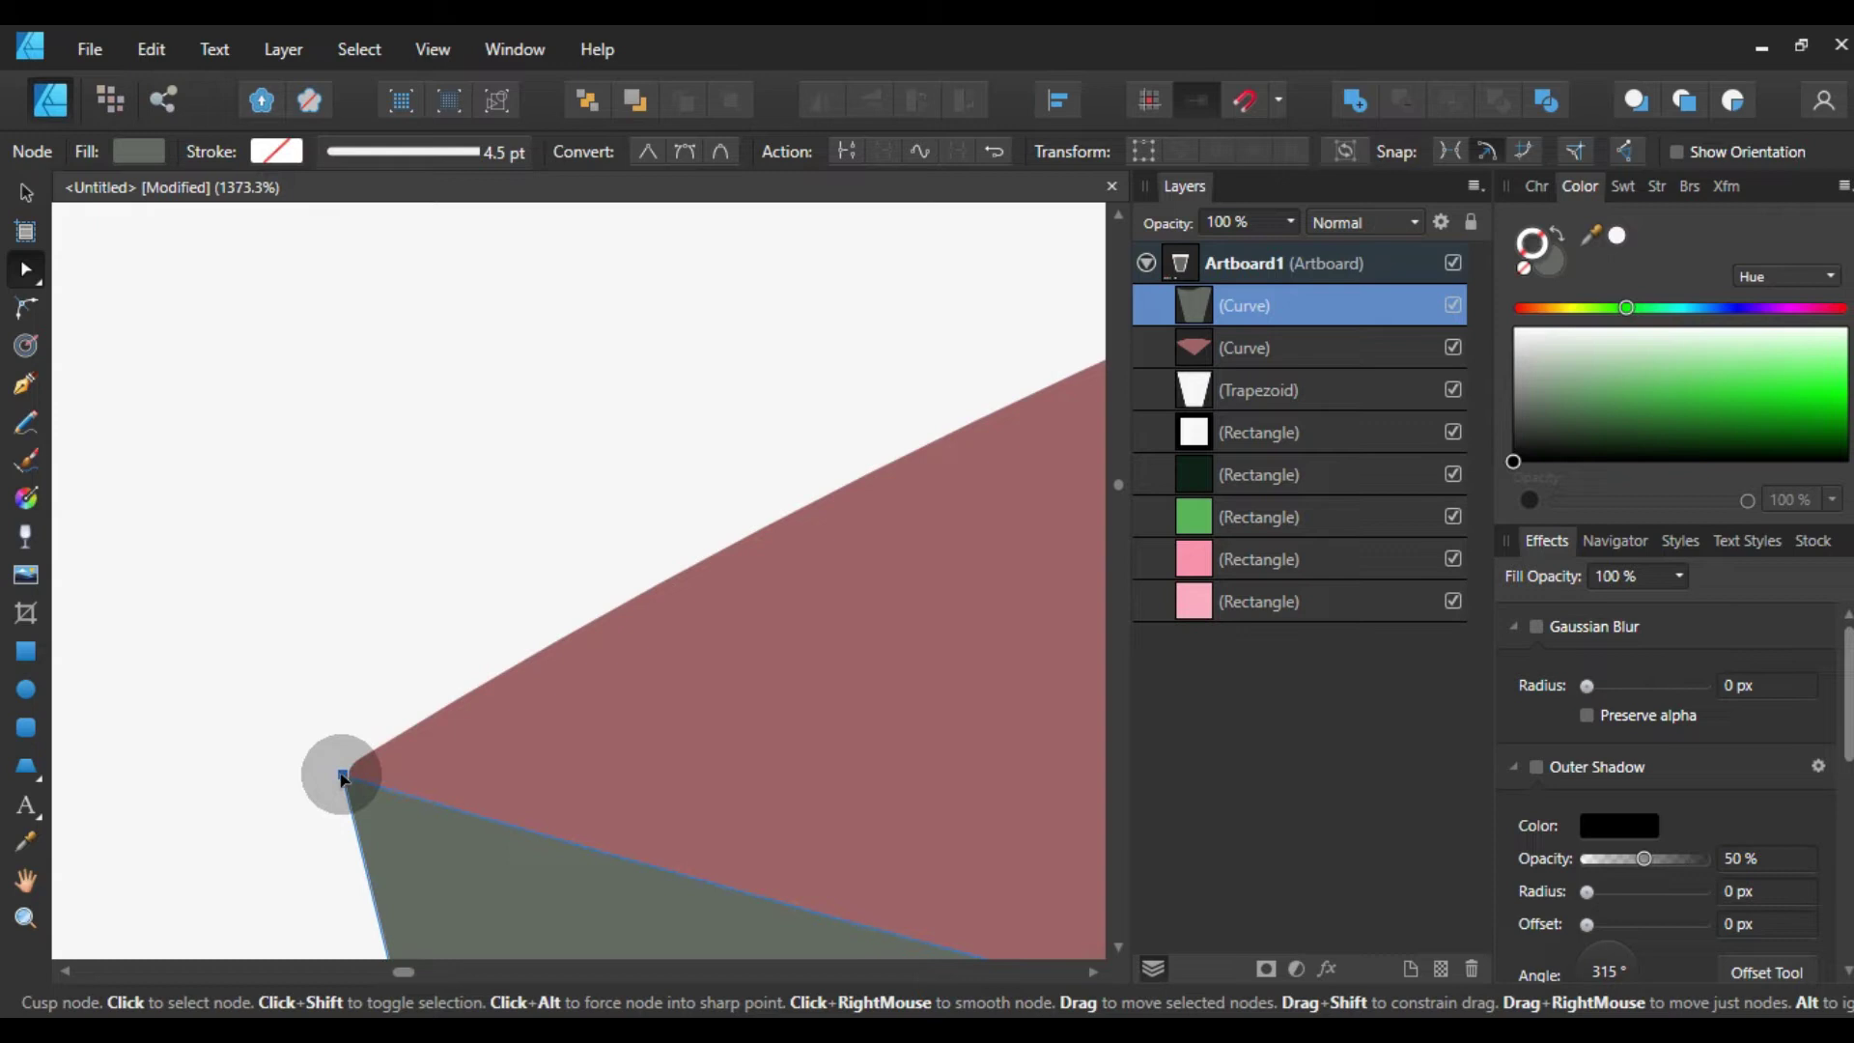
pyautogui.click(409, 687)
pyautogui.scroll(-3, 410, 686)
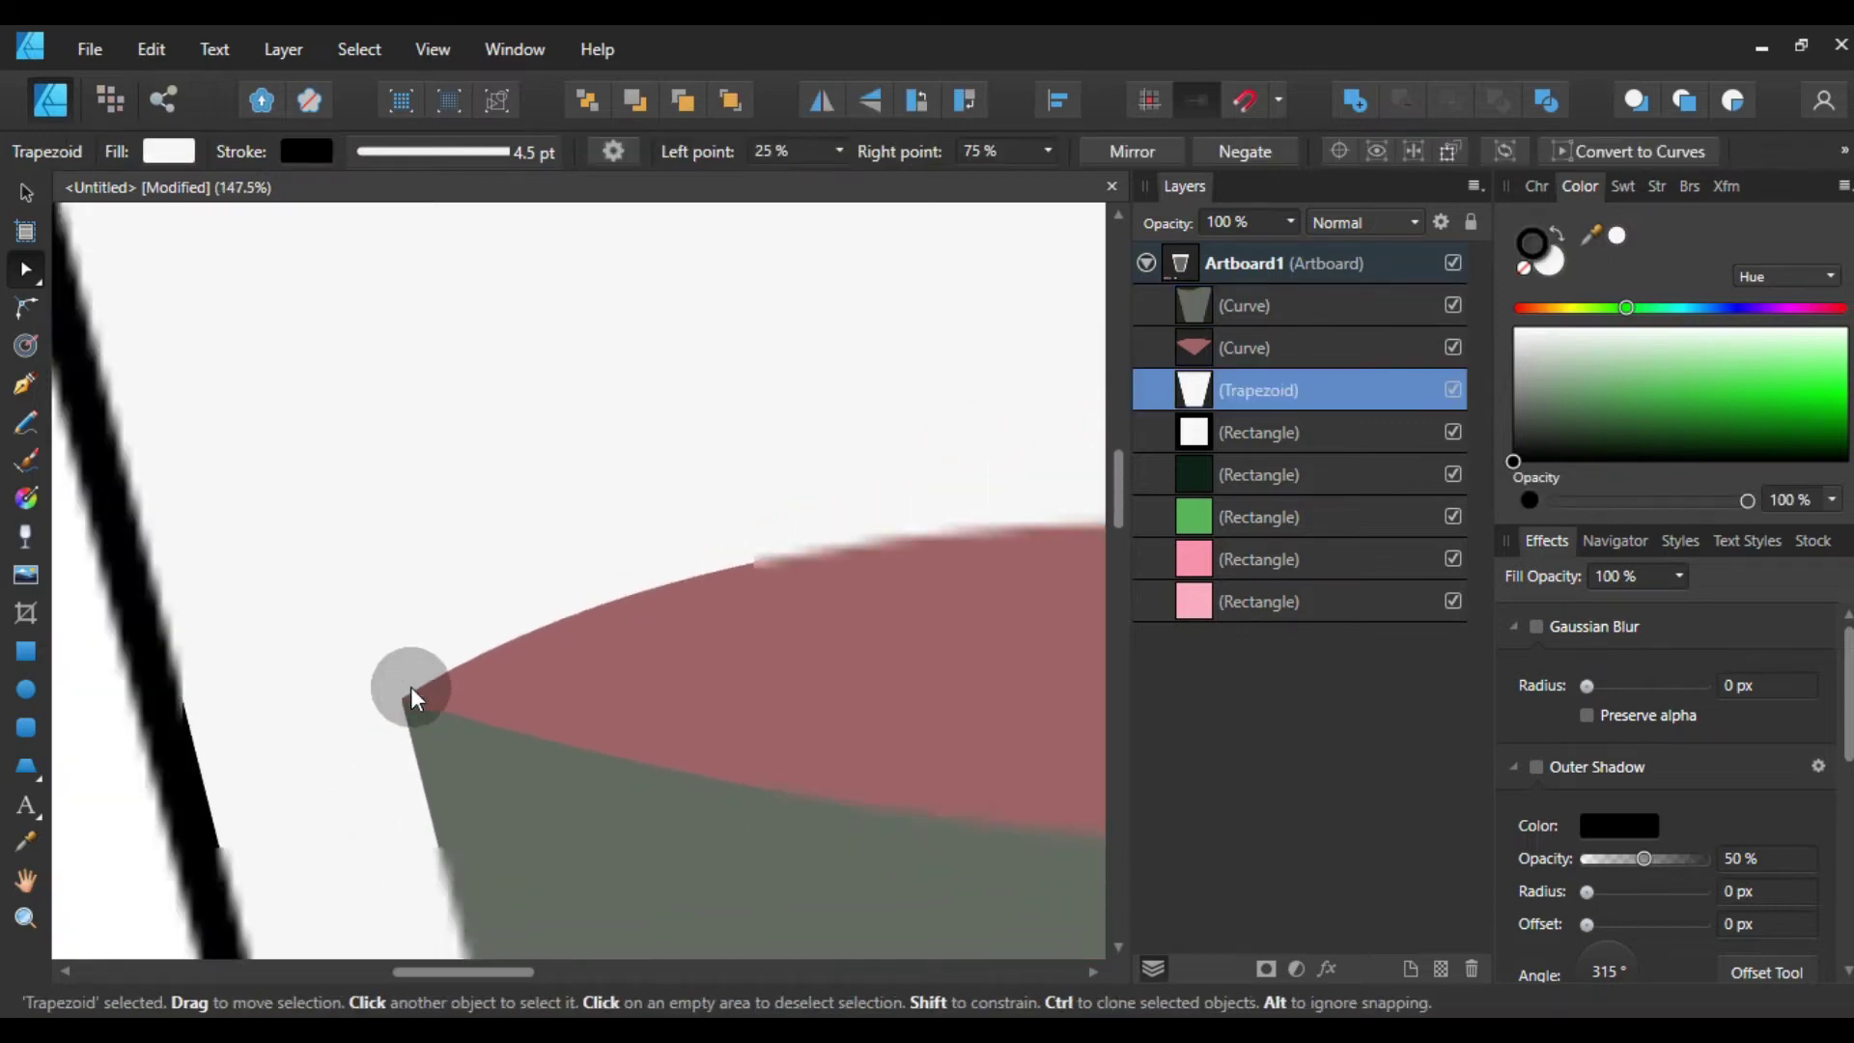
pyautogui.scroll(-3, 410, 686)
pyautogui.scroll(-3, 456, 722)
pyautogui.scroll(-3, 589, 786)
pyautogui.scroll(-2, 733, 714)
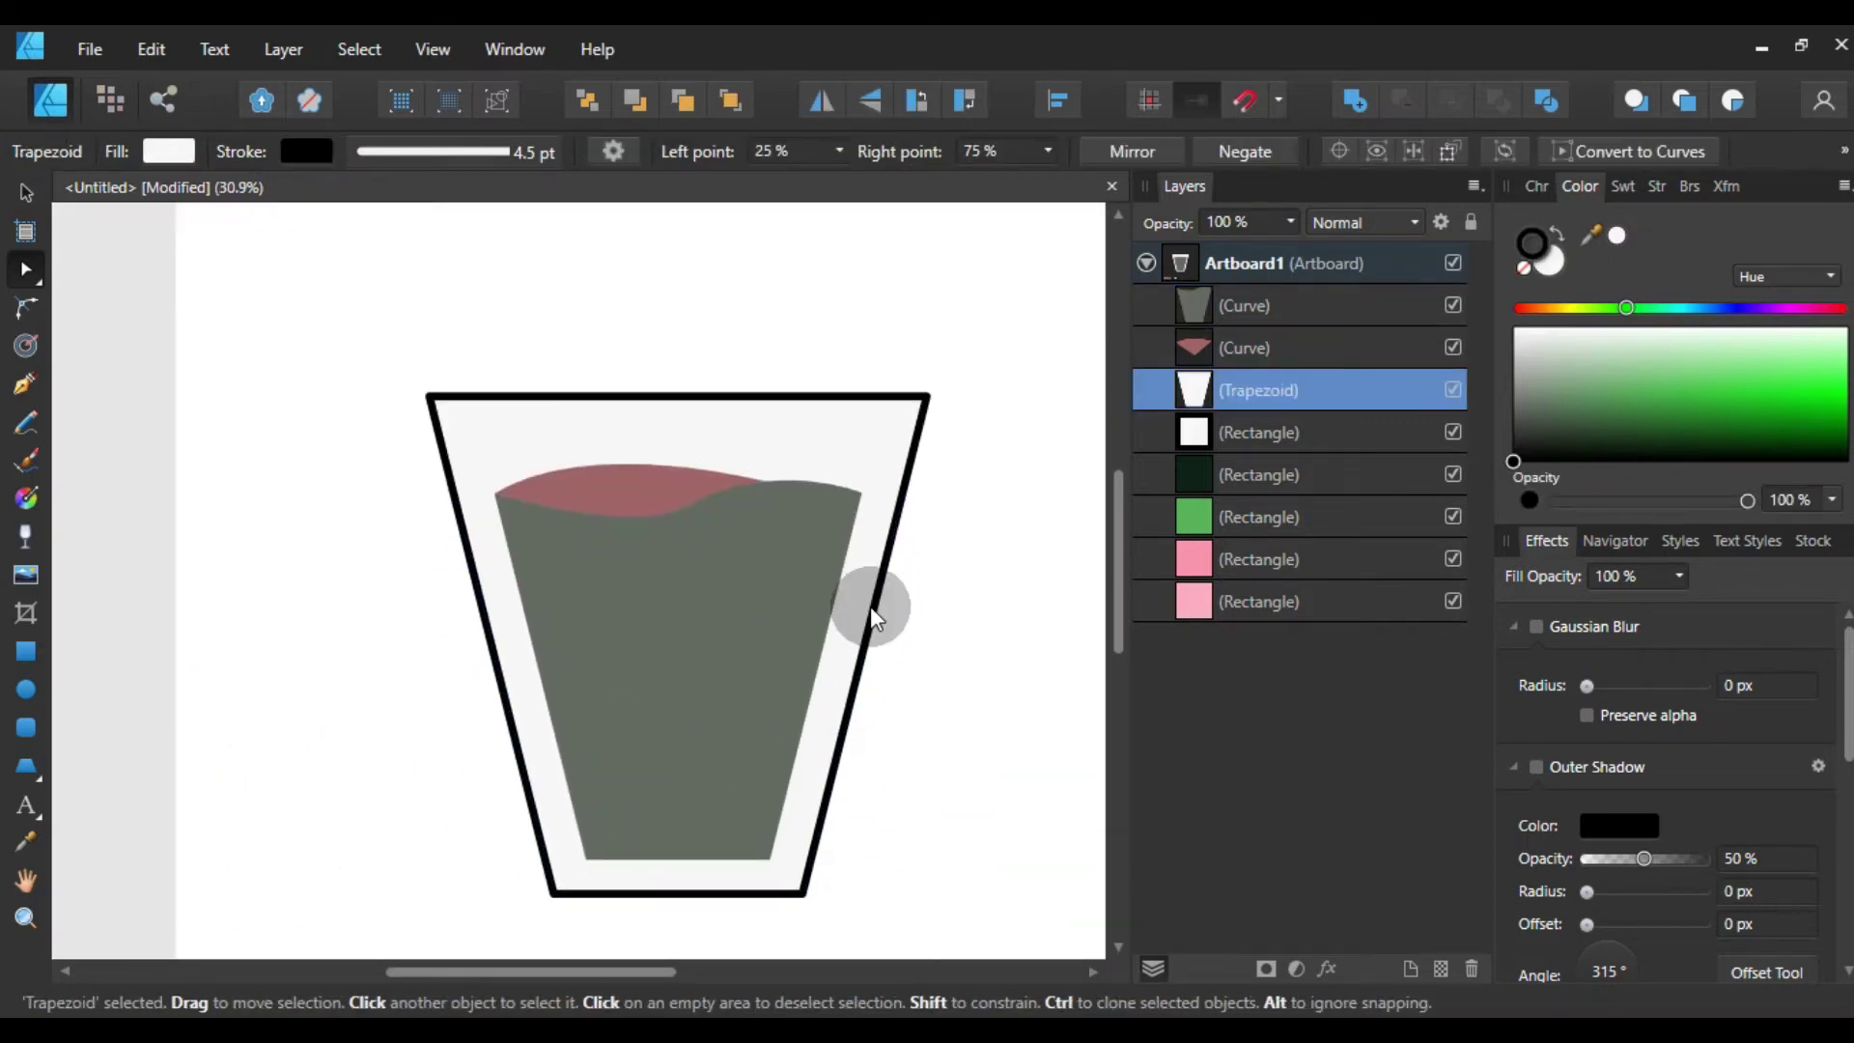
# - Fill the grey-green liquid body with the light pink sampled from the swatch
pyautogui.click(889, 252)
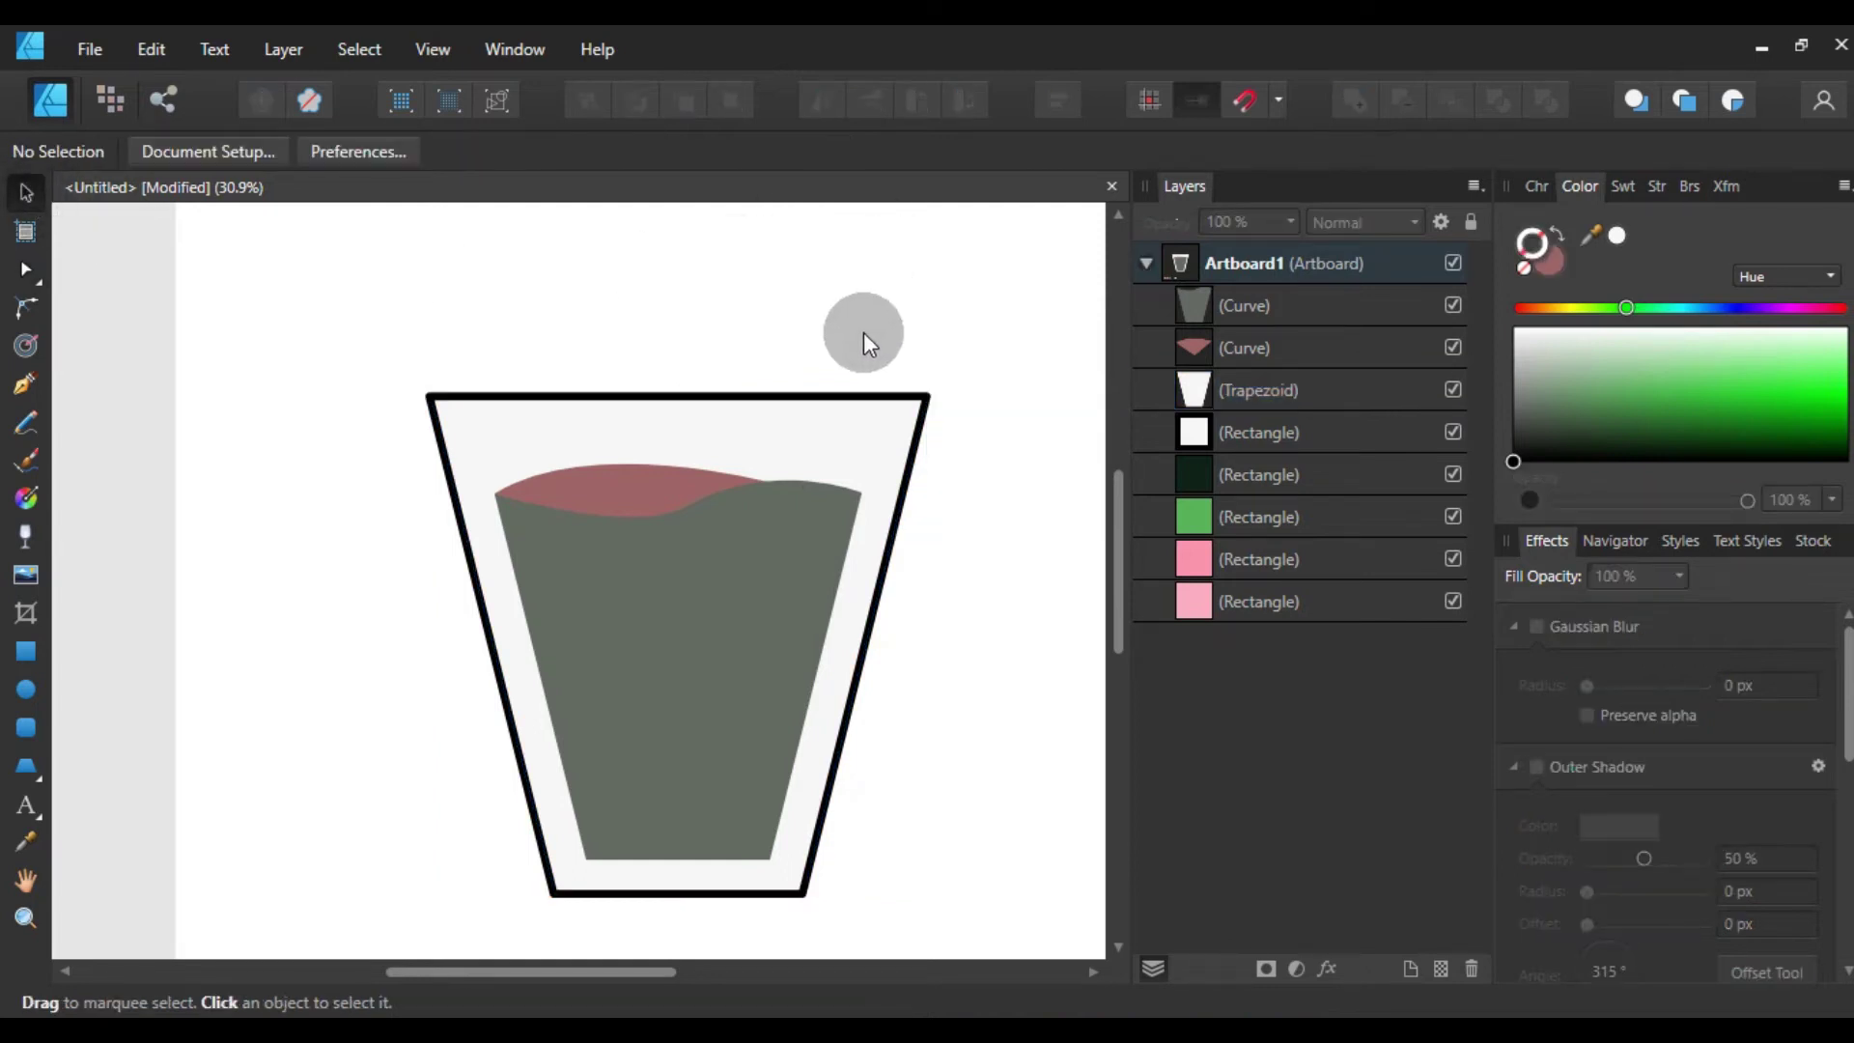
pyautogui.scroll(-1, 863, 332)
pyautogui.click(1191, 322)
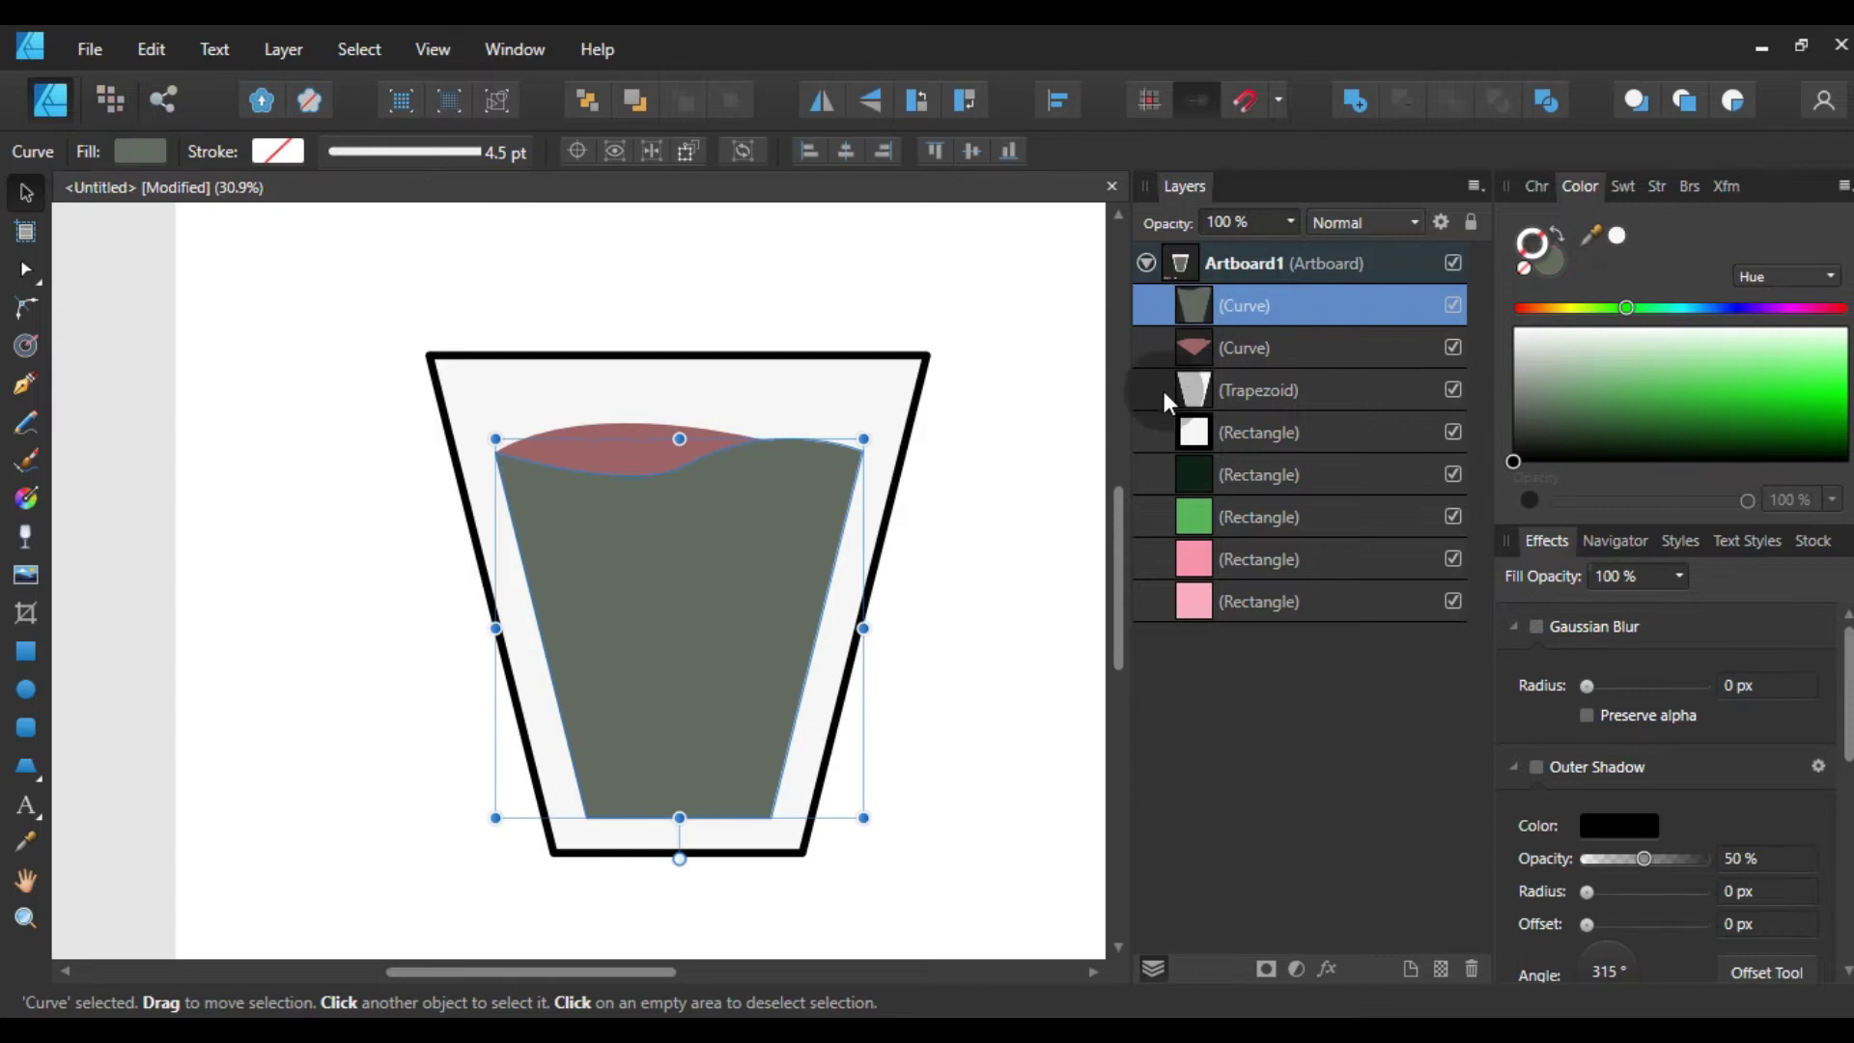
pyautogui.click(925, 357)
pyautogui.click(842, 316)
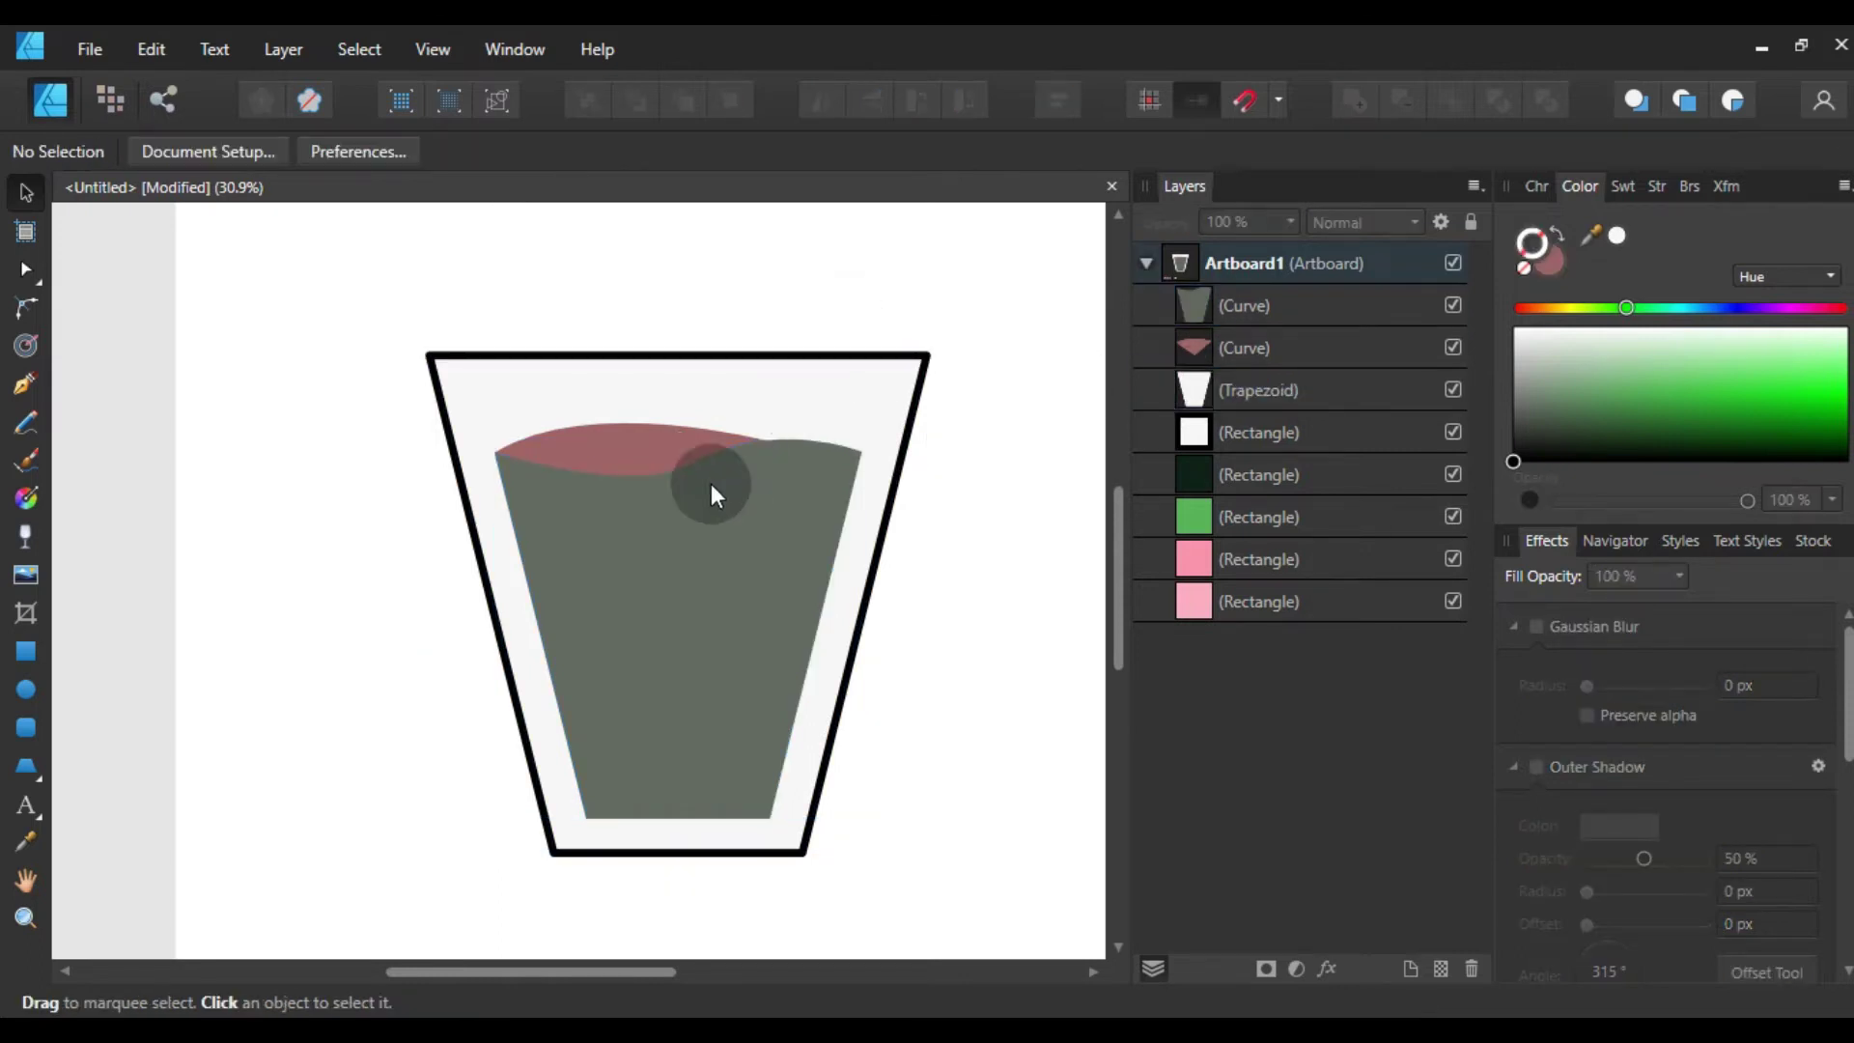
pyautogui.click(693, 500)
pyautogui.scroll(-4, 693, 500)
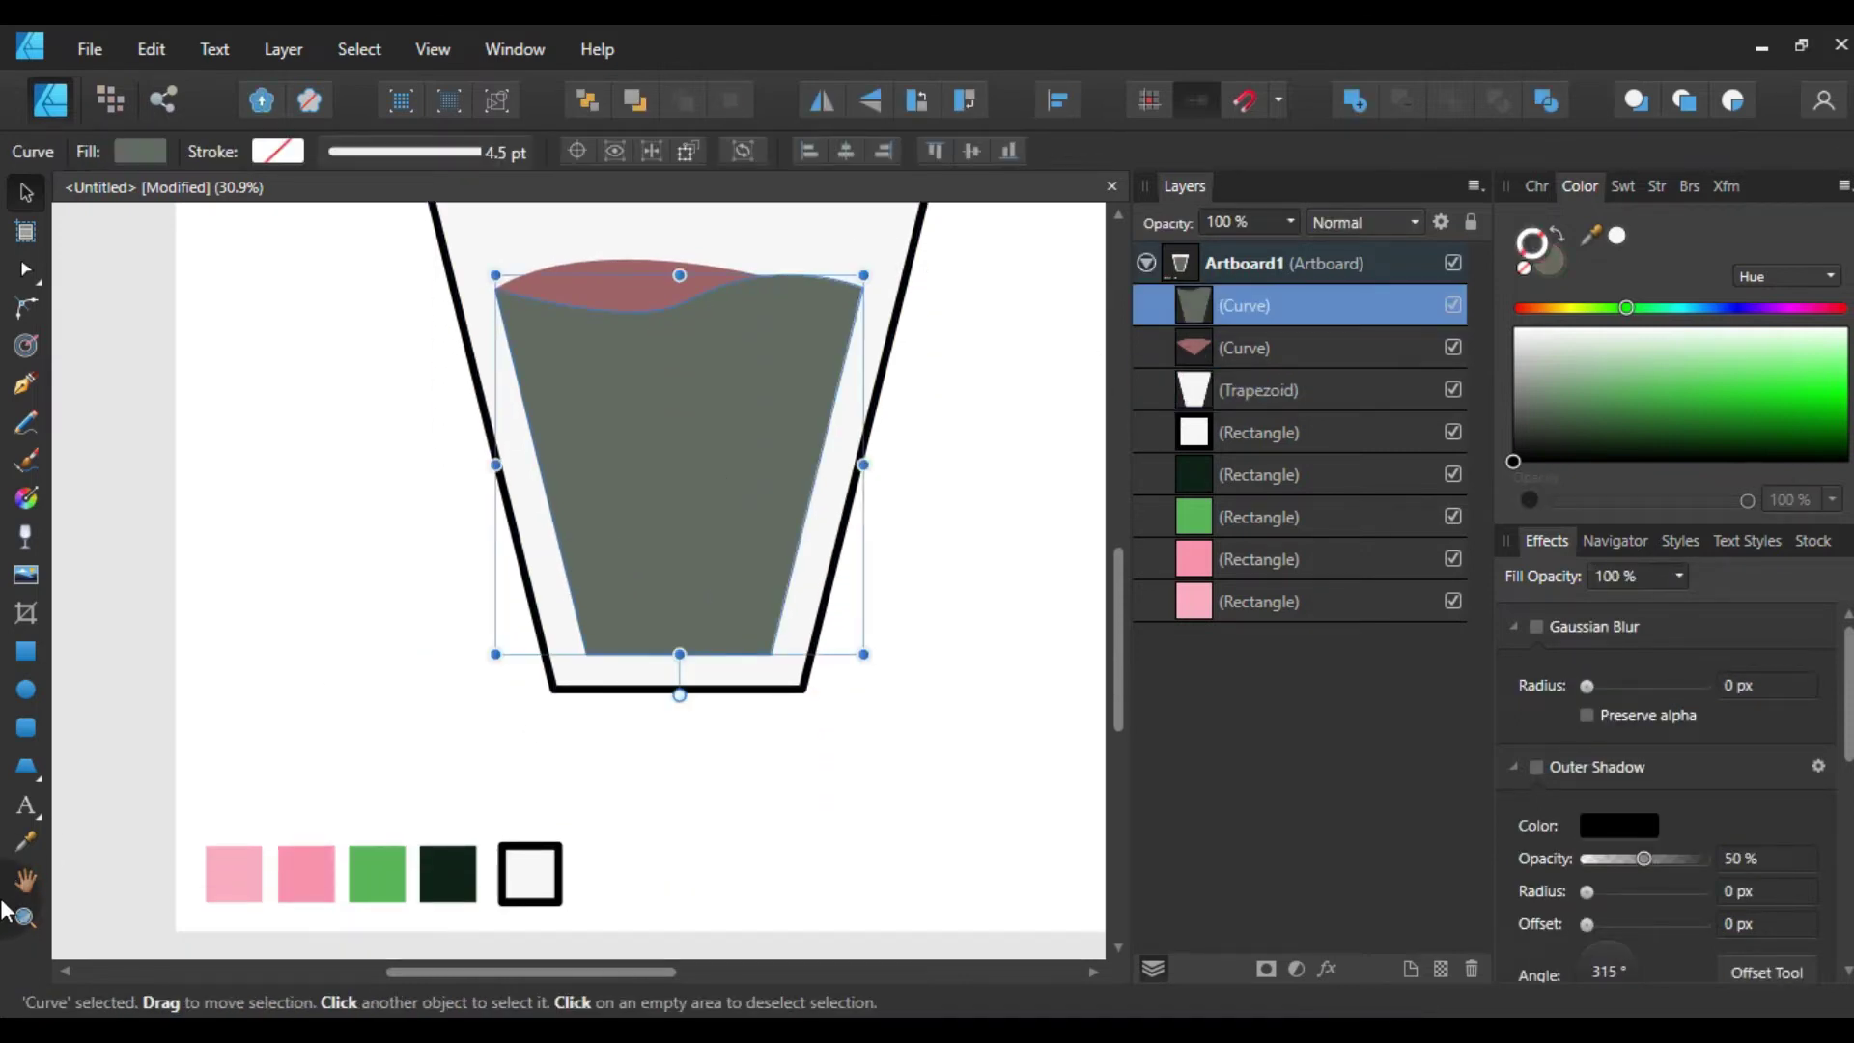
pyautogui.click(27, 838)
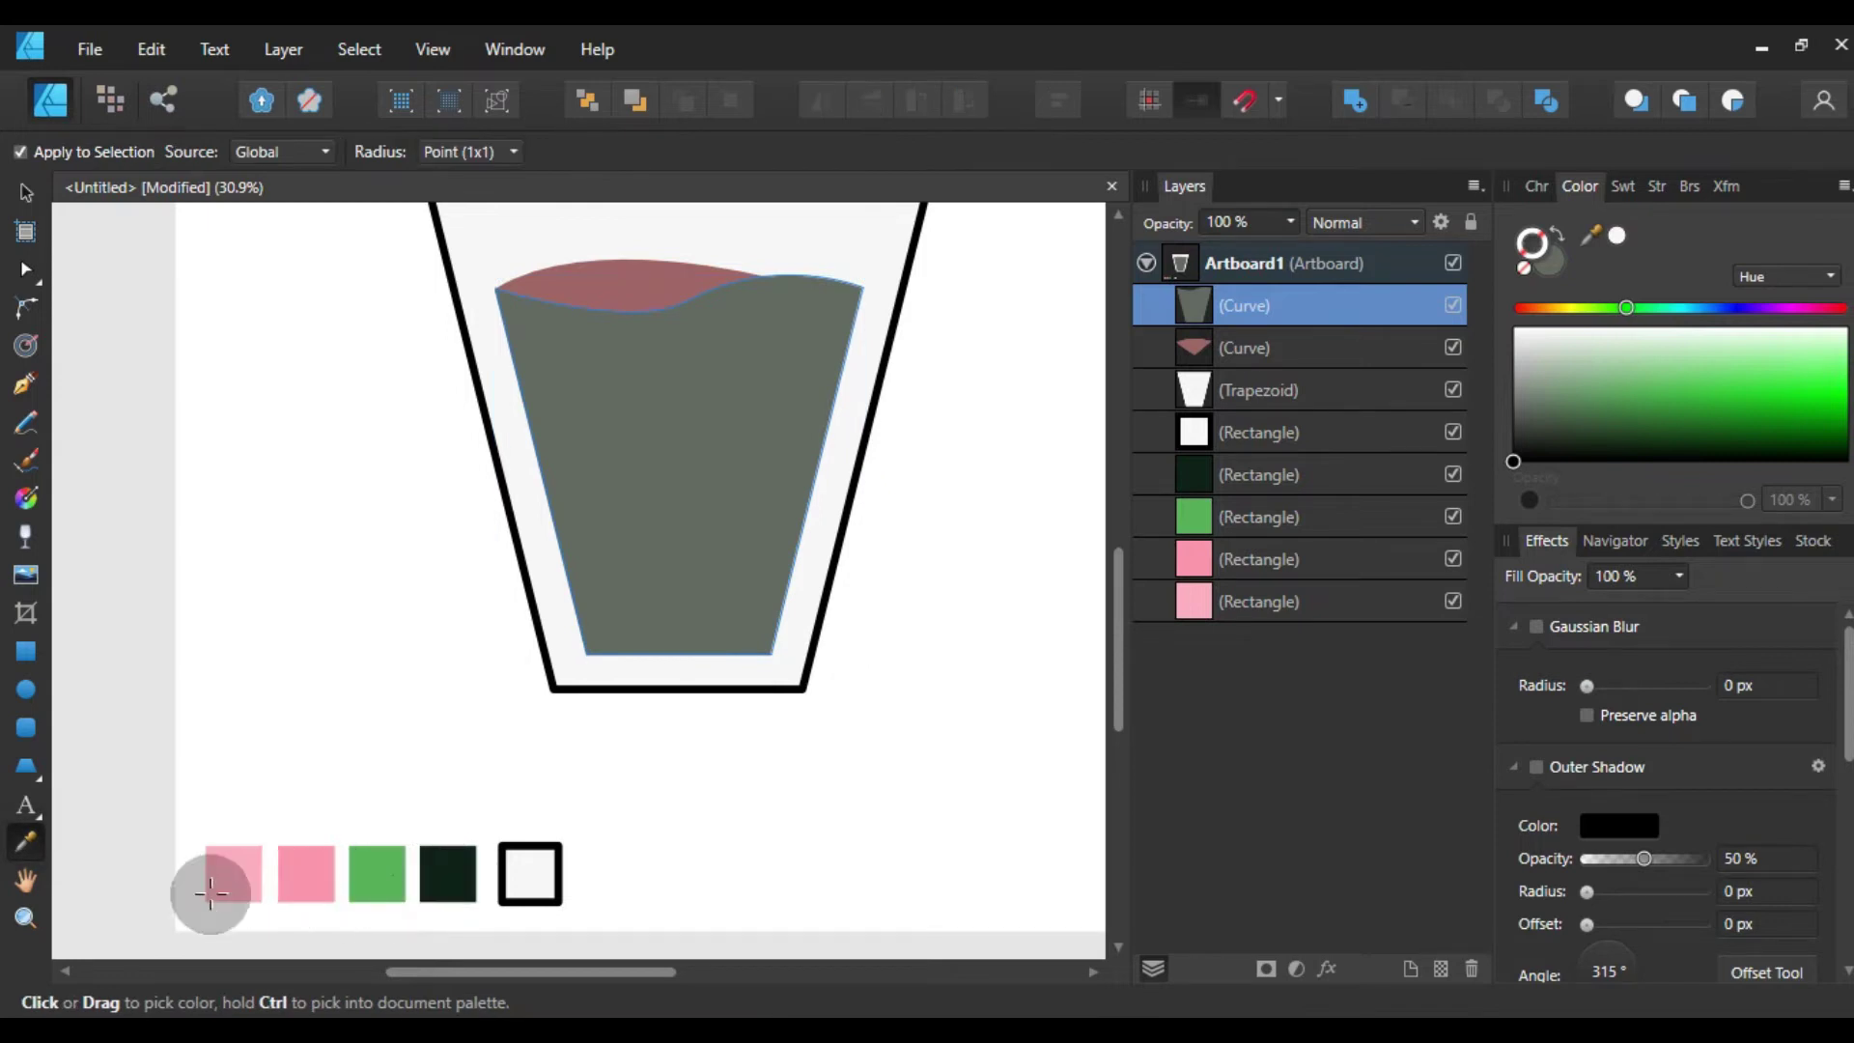
pyautogui.click(238, 875)
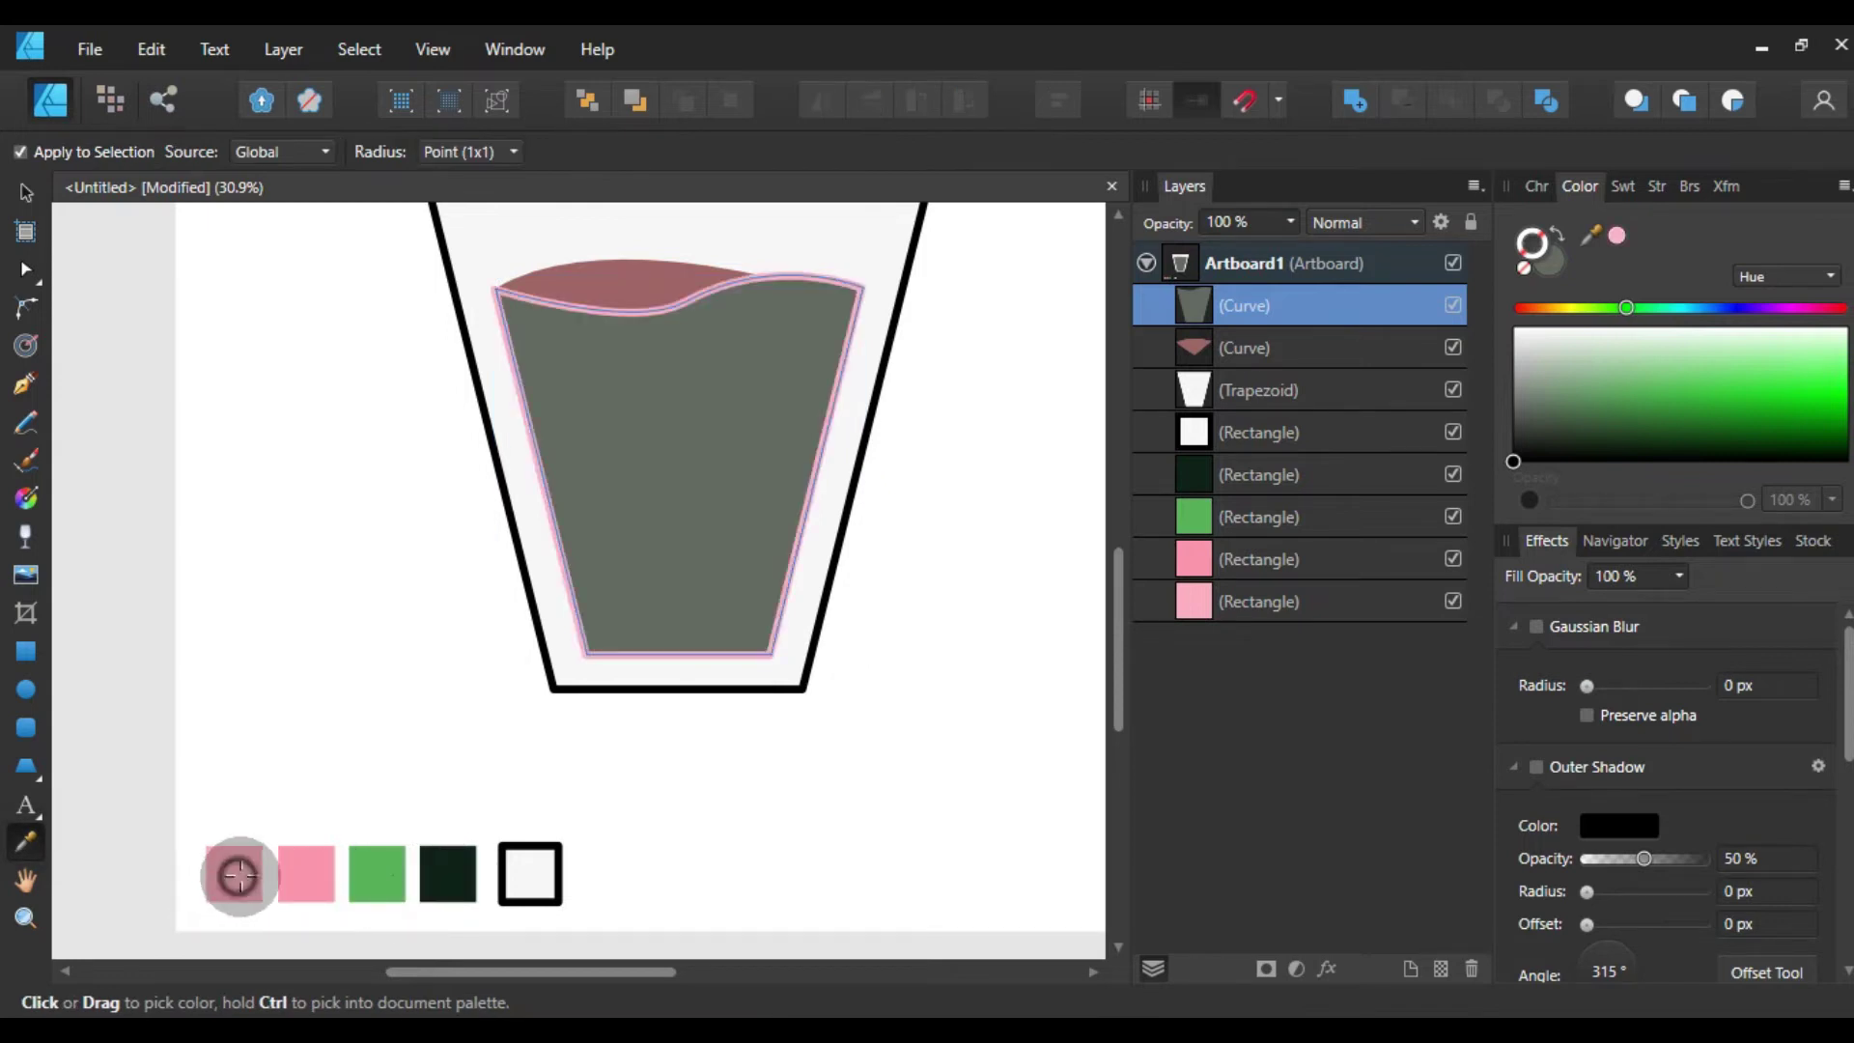
pyautogui.click(1556, 232)
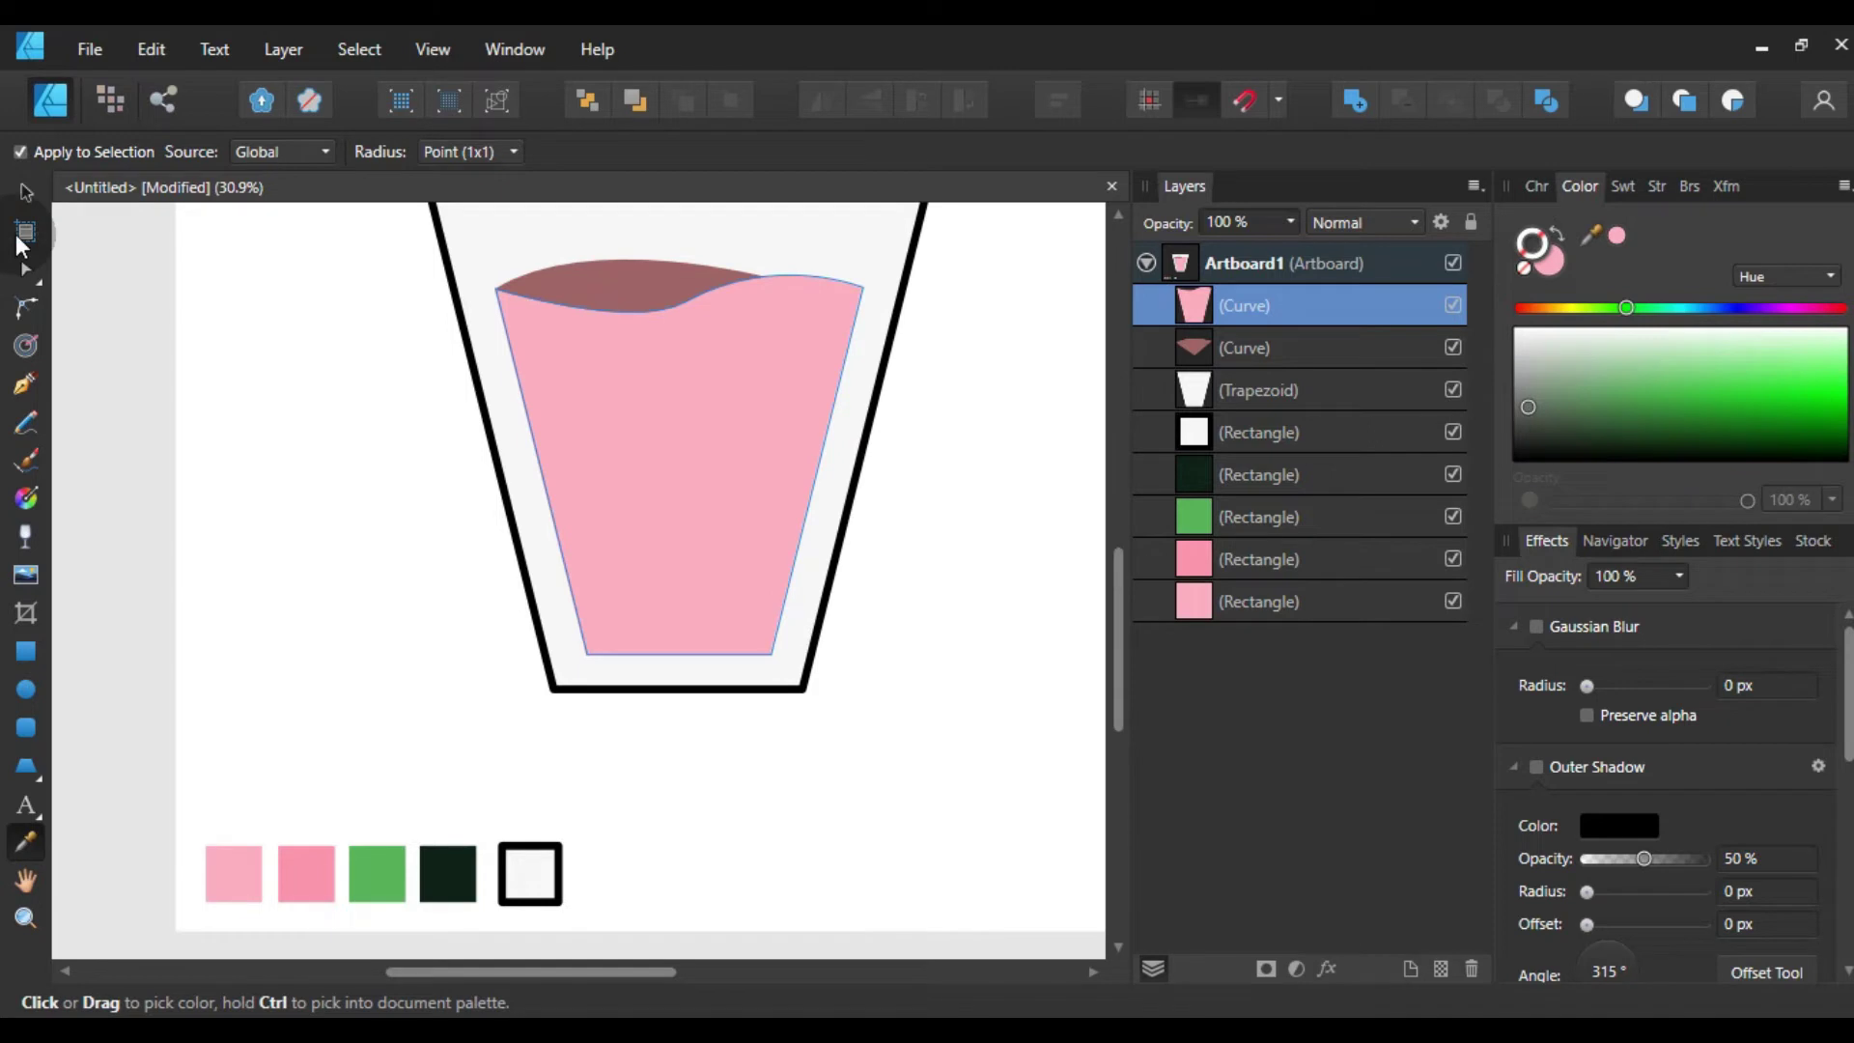
# - Fill the reddish wavy top curve with the deeper pink swatch colour
pyautogui.click(26, 192)
pyautogui.click(608, 288)
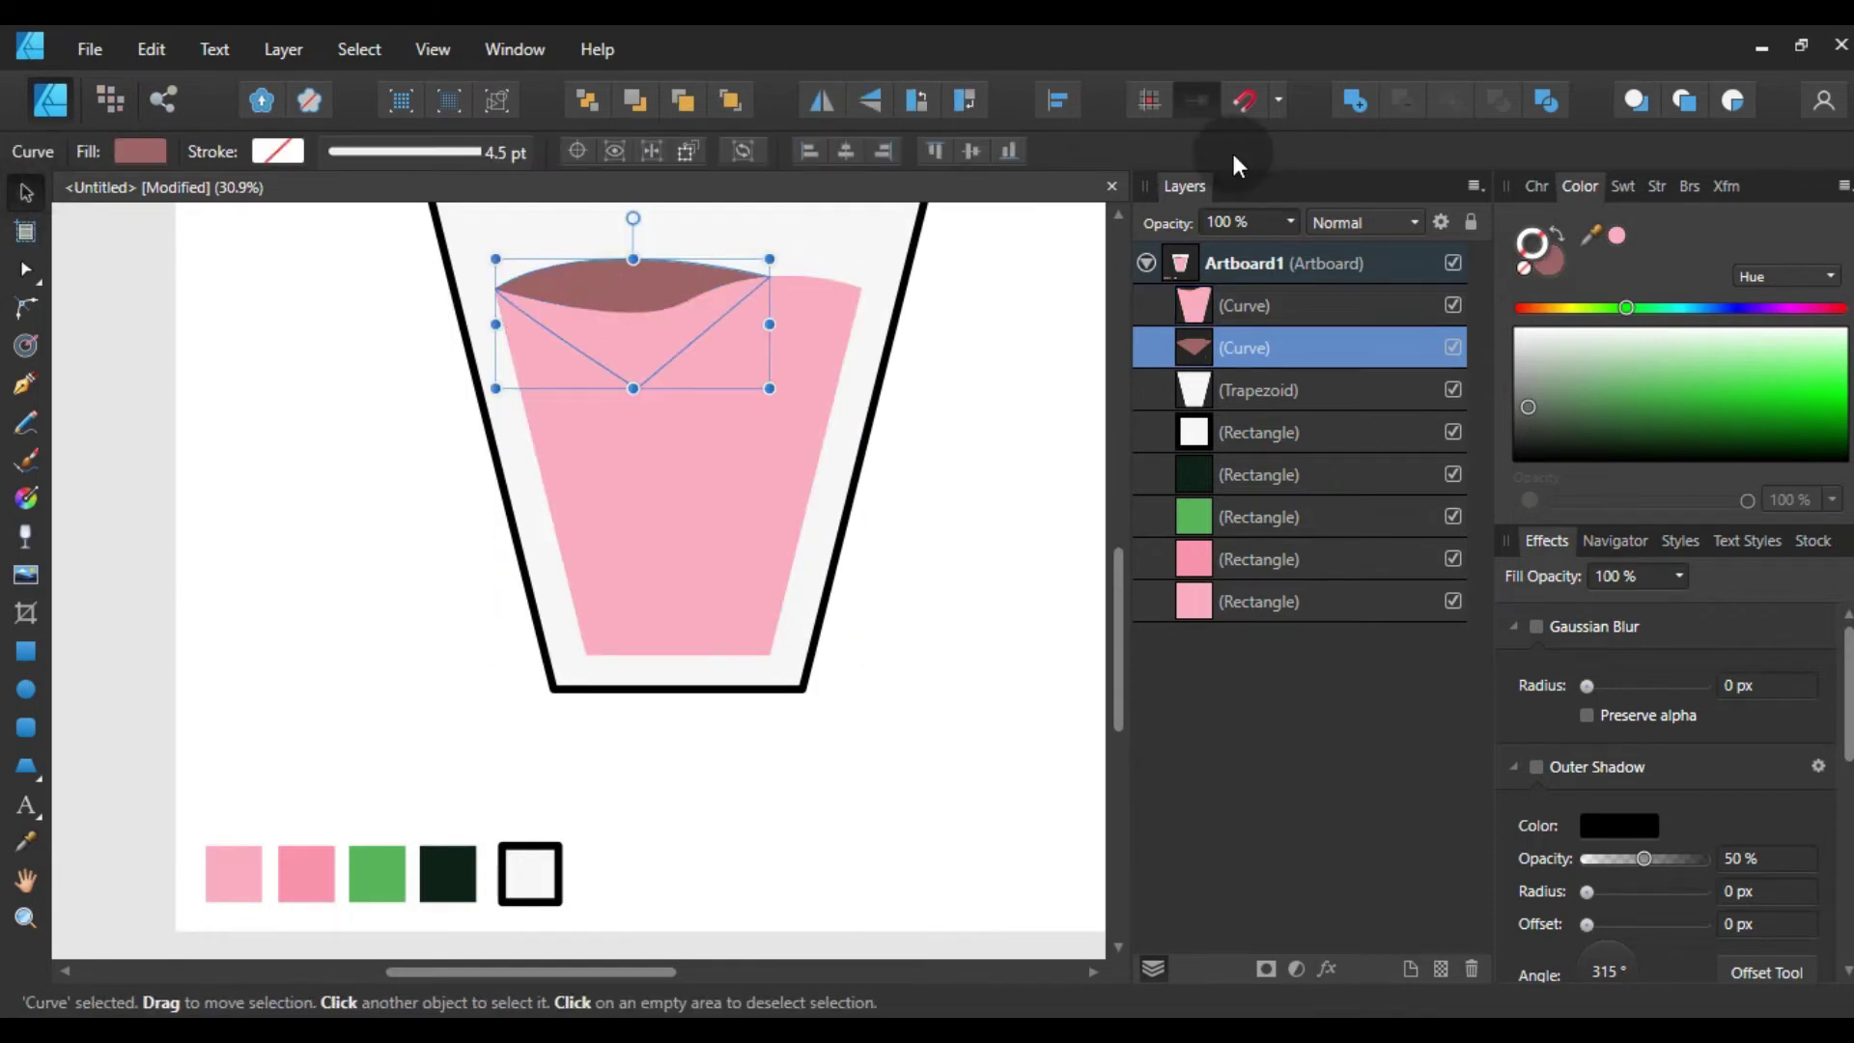
pyautogui.click(1555, 262)
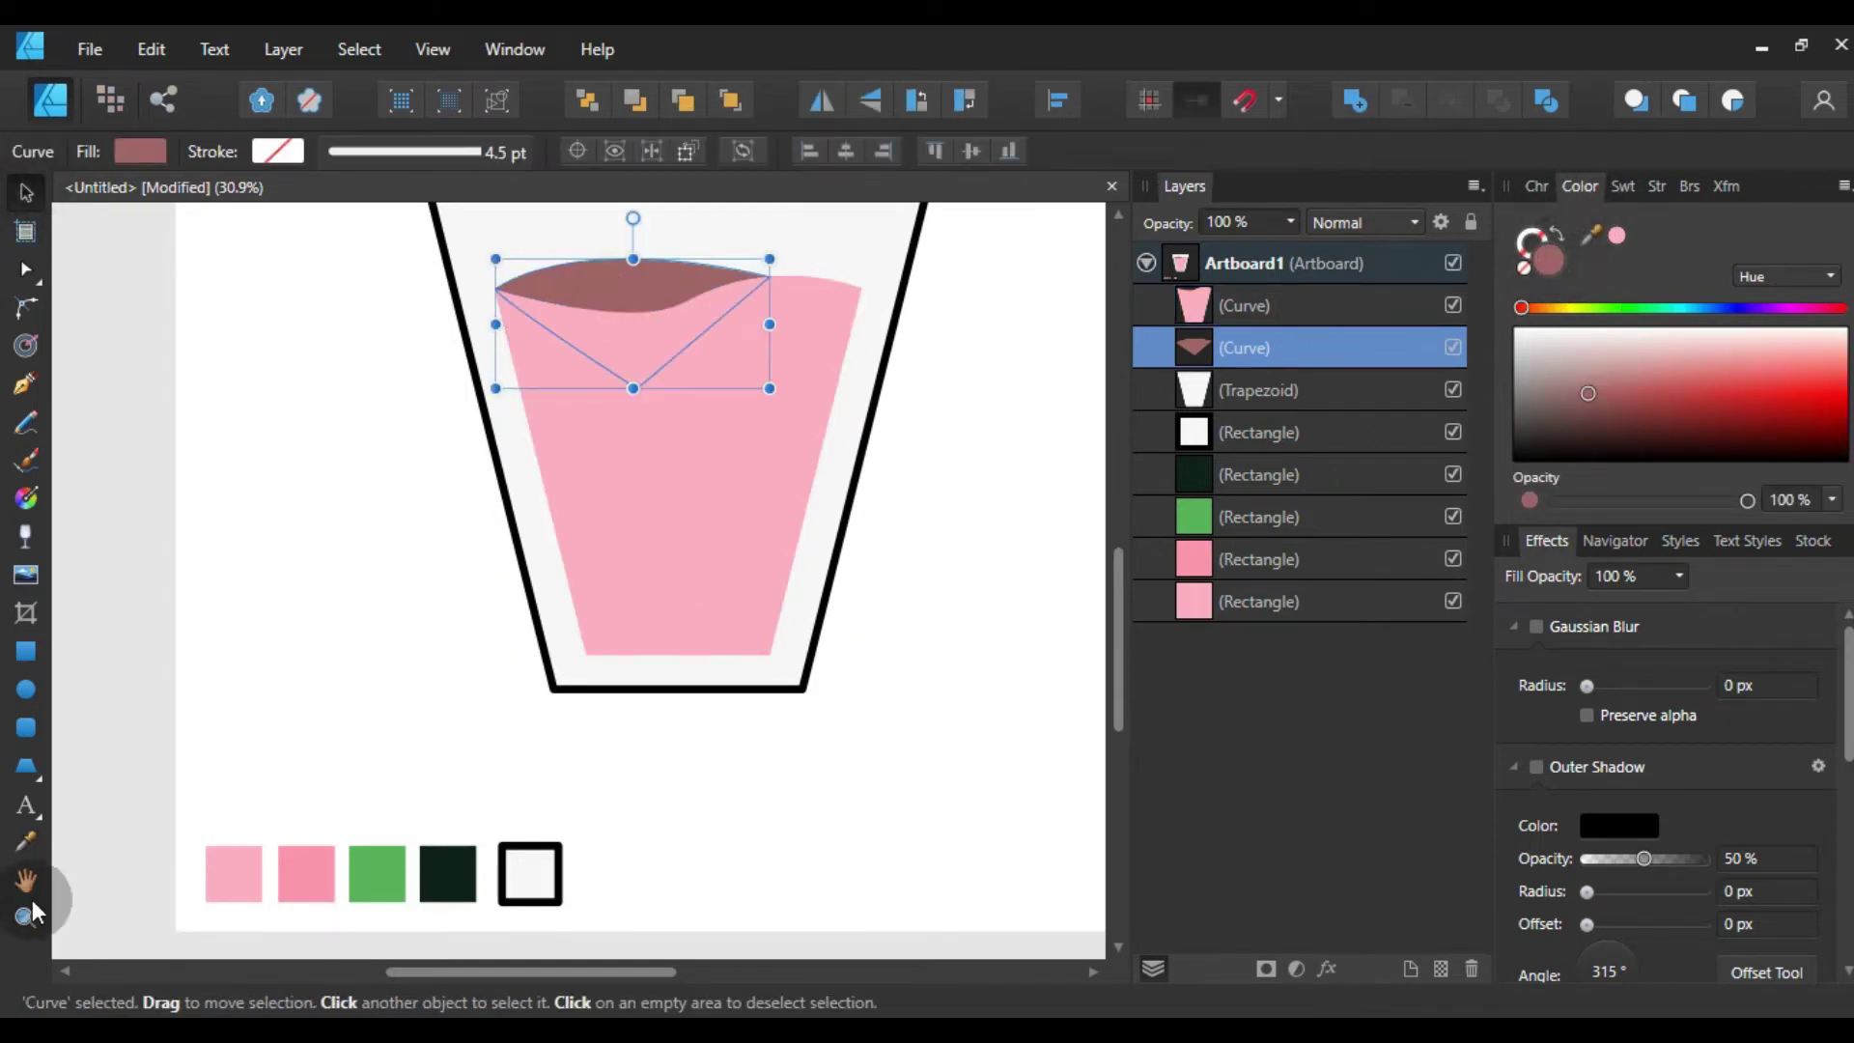
pyautogui.click(23, 844)
pyautogui.click(301, 874)
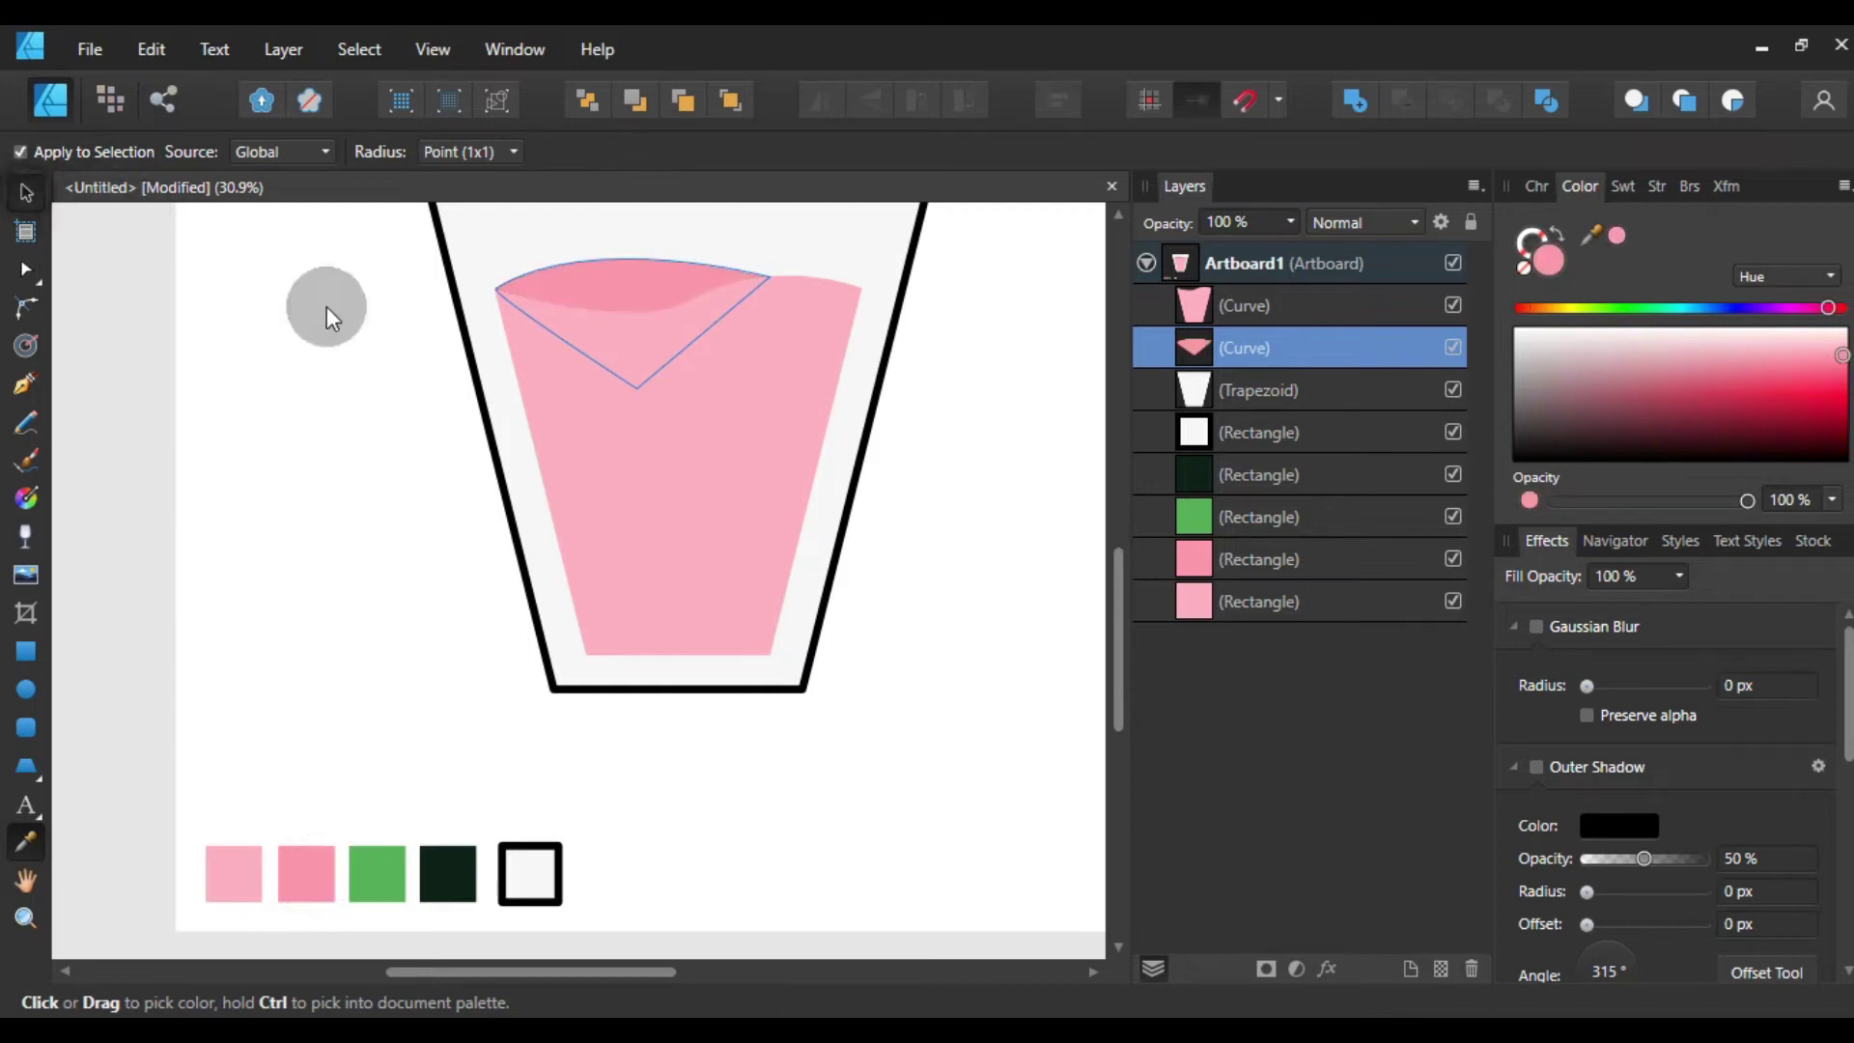
pyautogui.press('v')
pyautogui.scroll(2, 848, 517)
pyautogui.click(1034, 496)
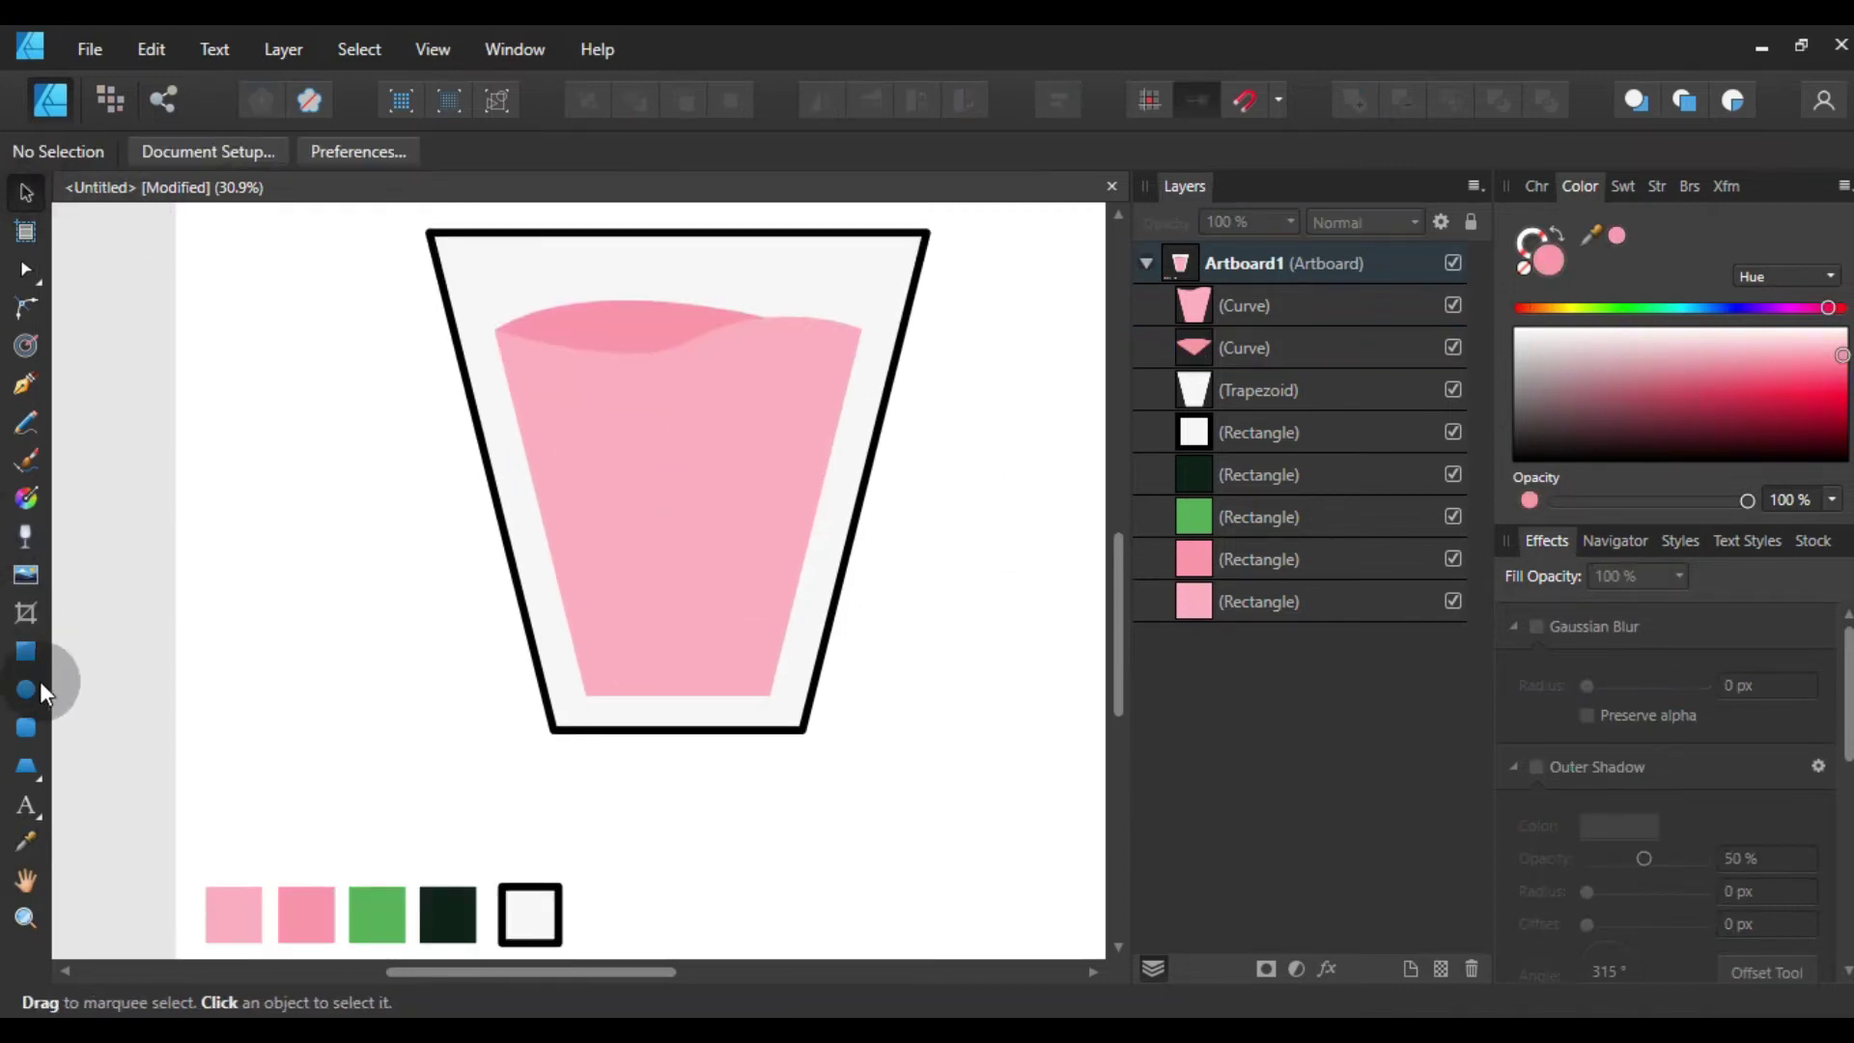
# - Draw a long thin rectangle across the glass
pyautogui.click(27, 651)
pyautogui.moveTo(357, 507); pyautogui.dragTo(1009, 514)
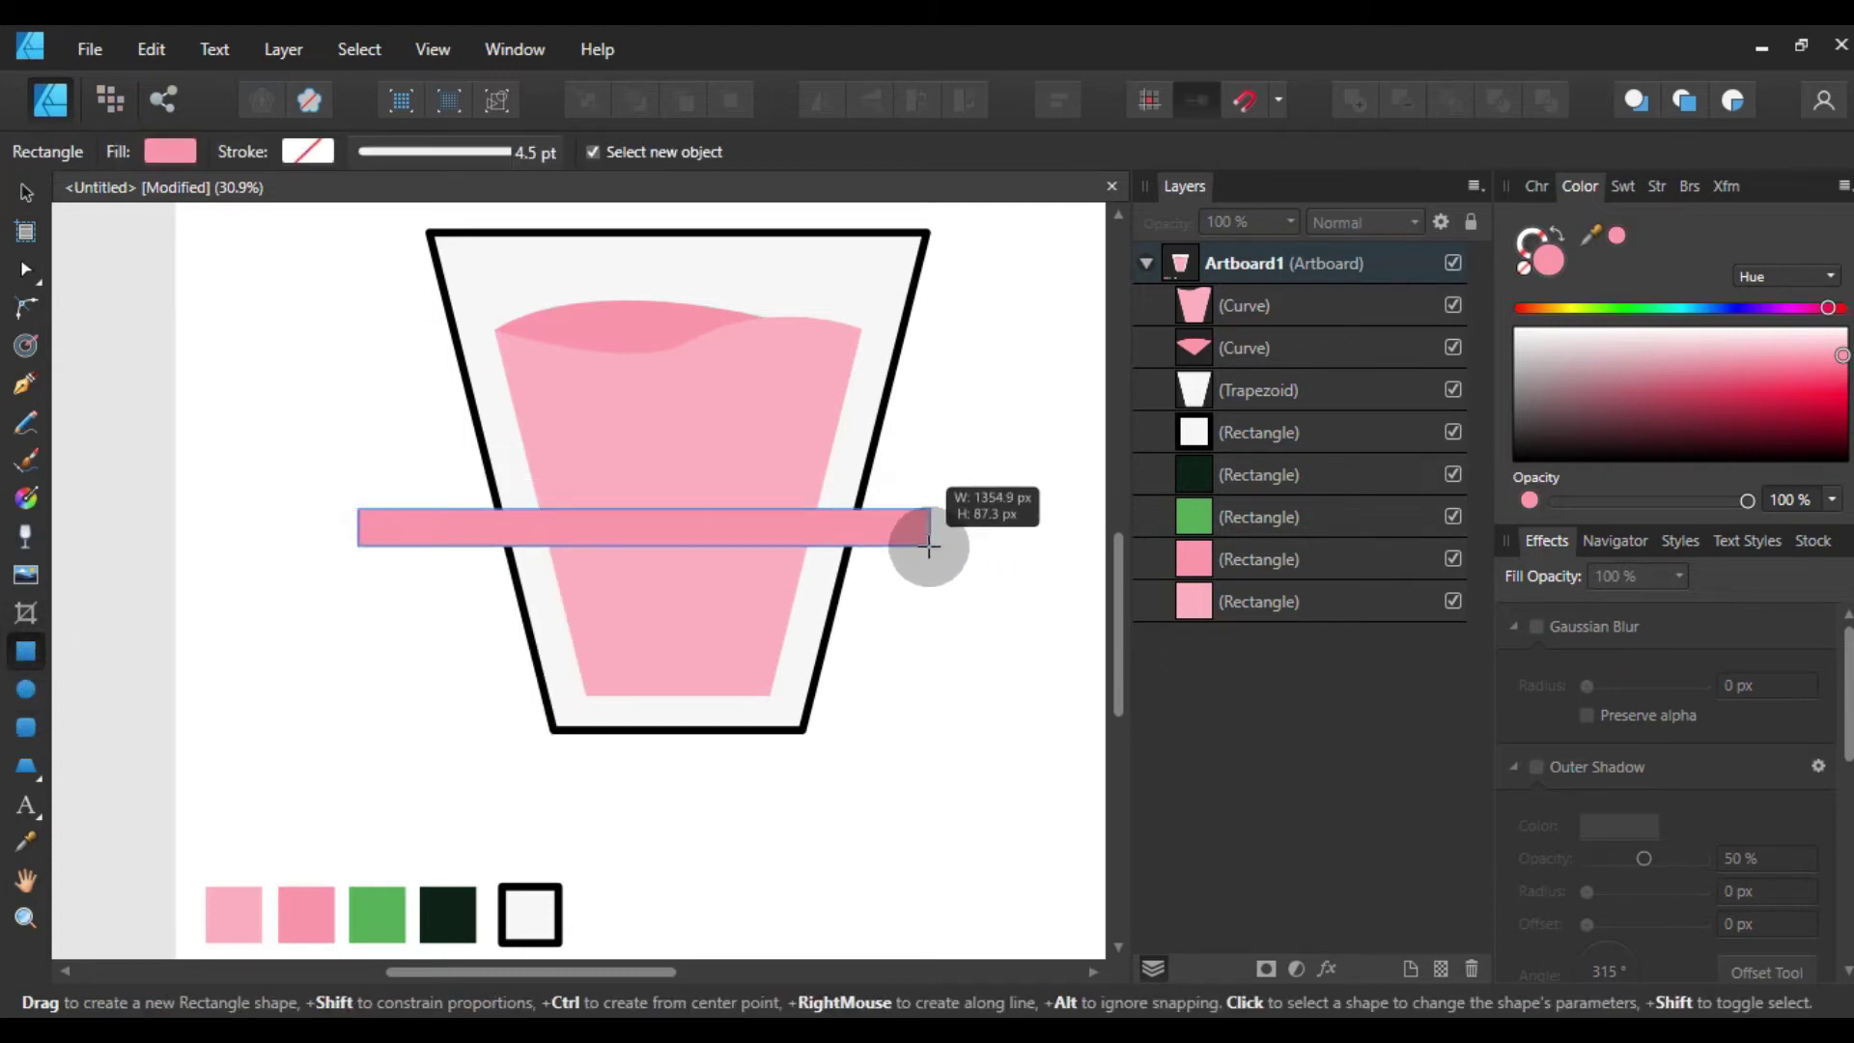
pyautogui.moveTo(1010, 514)
pyautogui.mouseDown()
pyautogui.moveTo(899, 541)
pyautogui.moveTo(743, 514)
pyautogui.moveTo(715, 532)
pyautogui.mouseUp()
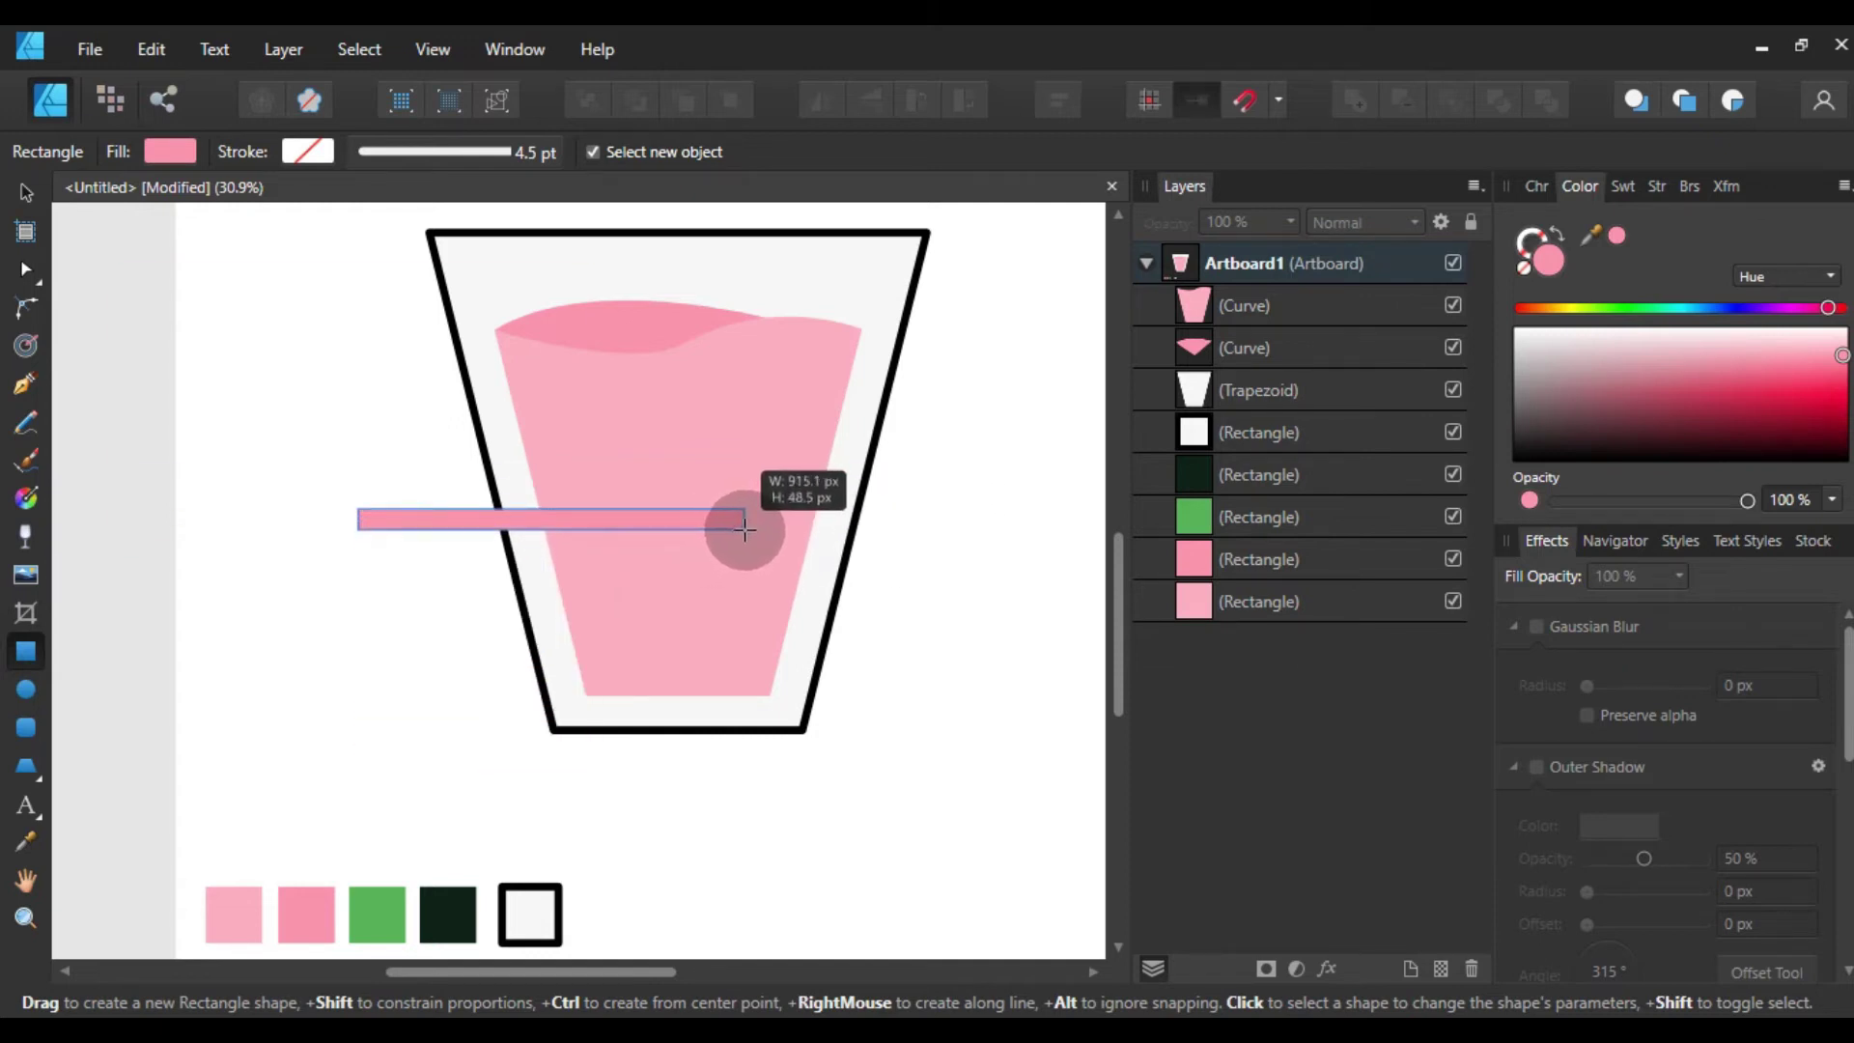
pyautogui.moveTo(715, 533); pyautogui.dragTo(745, 528)
pyautogui.click(26, 193)
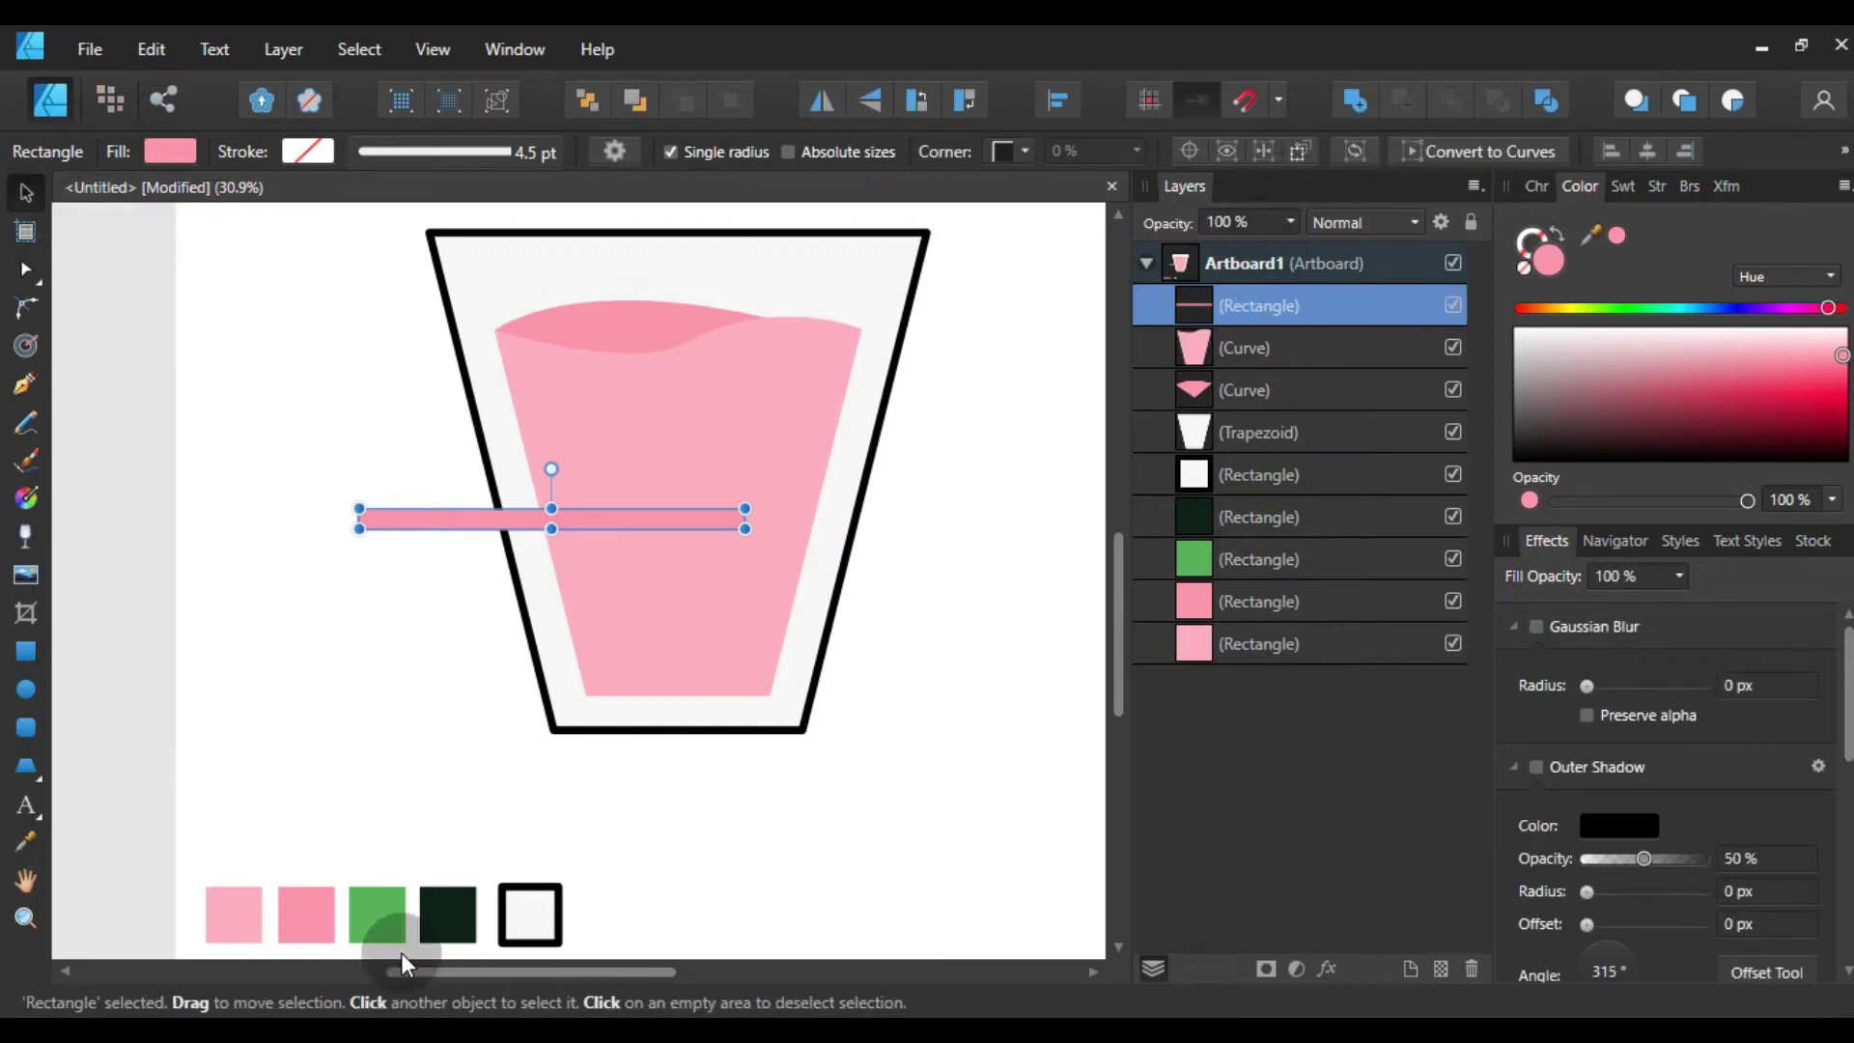
# - Set the thin bar's fill to solid black using the hue slider and colour box
pyautogui.scroll(-3, 548, 888)
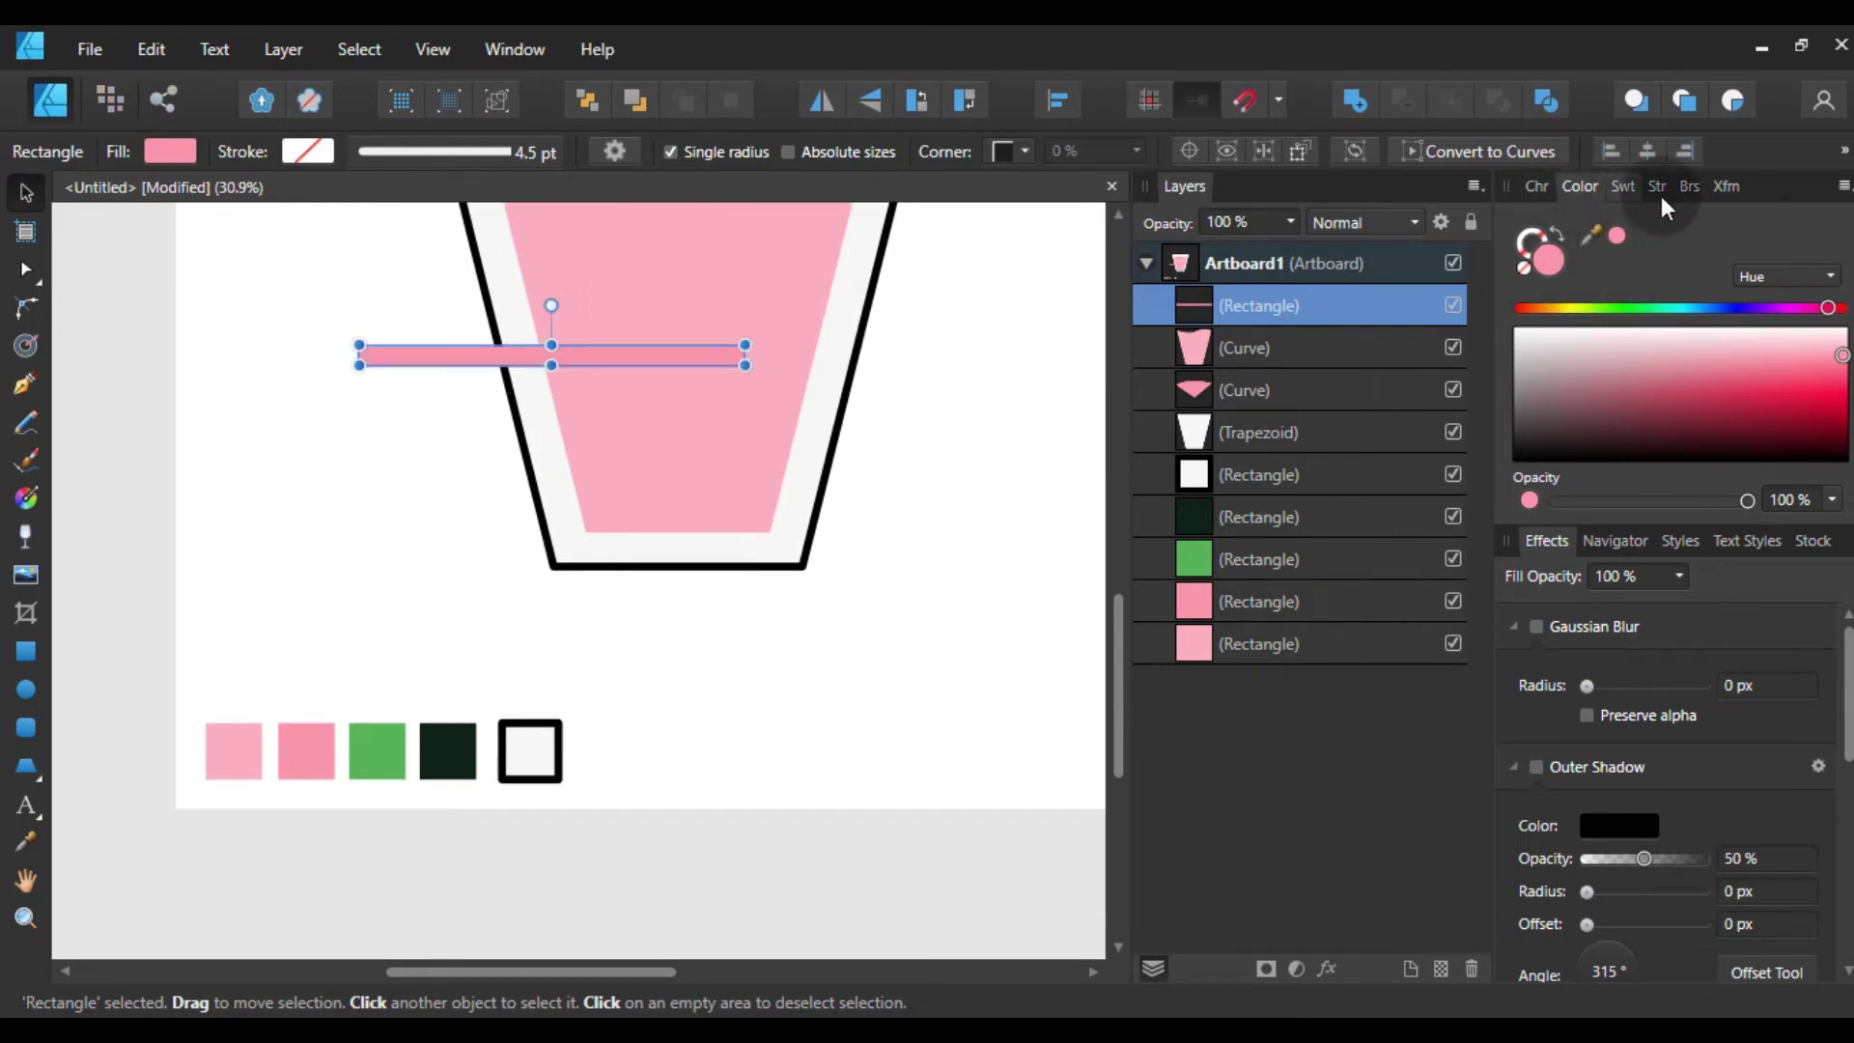
pyautogui.click(1543, 307)
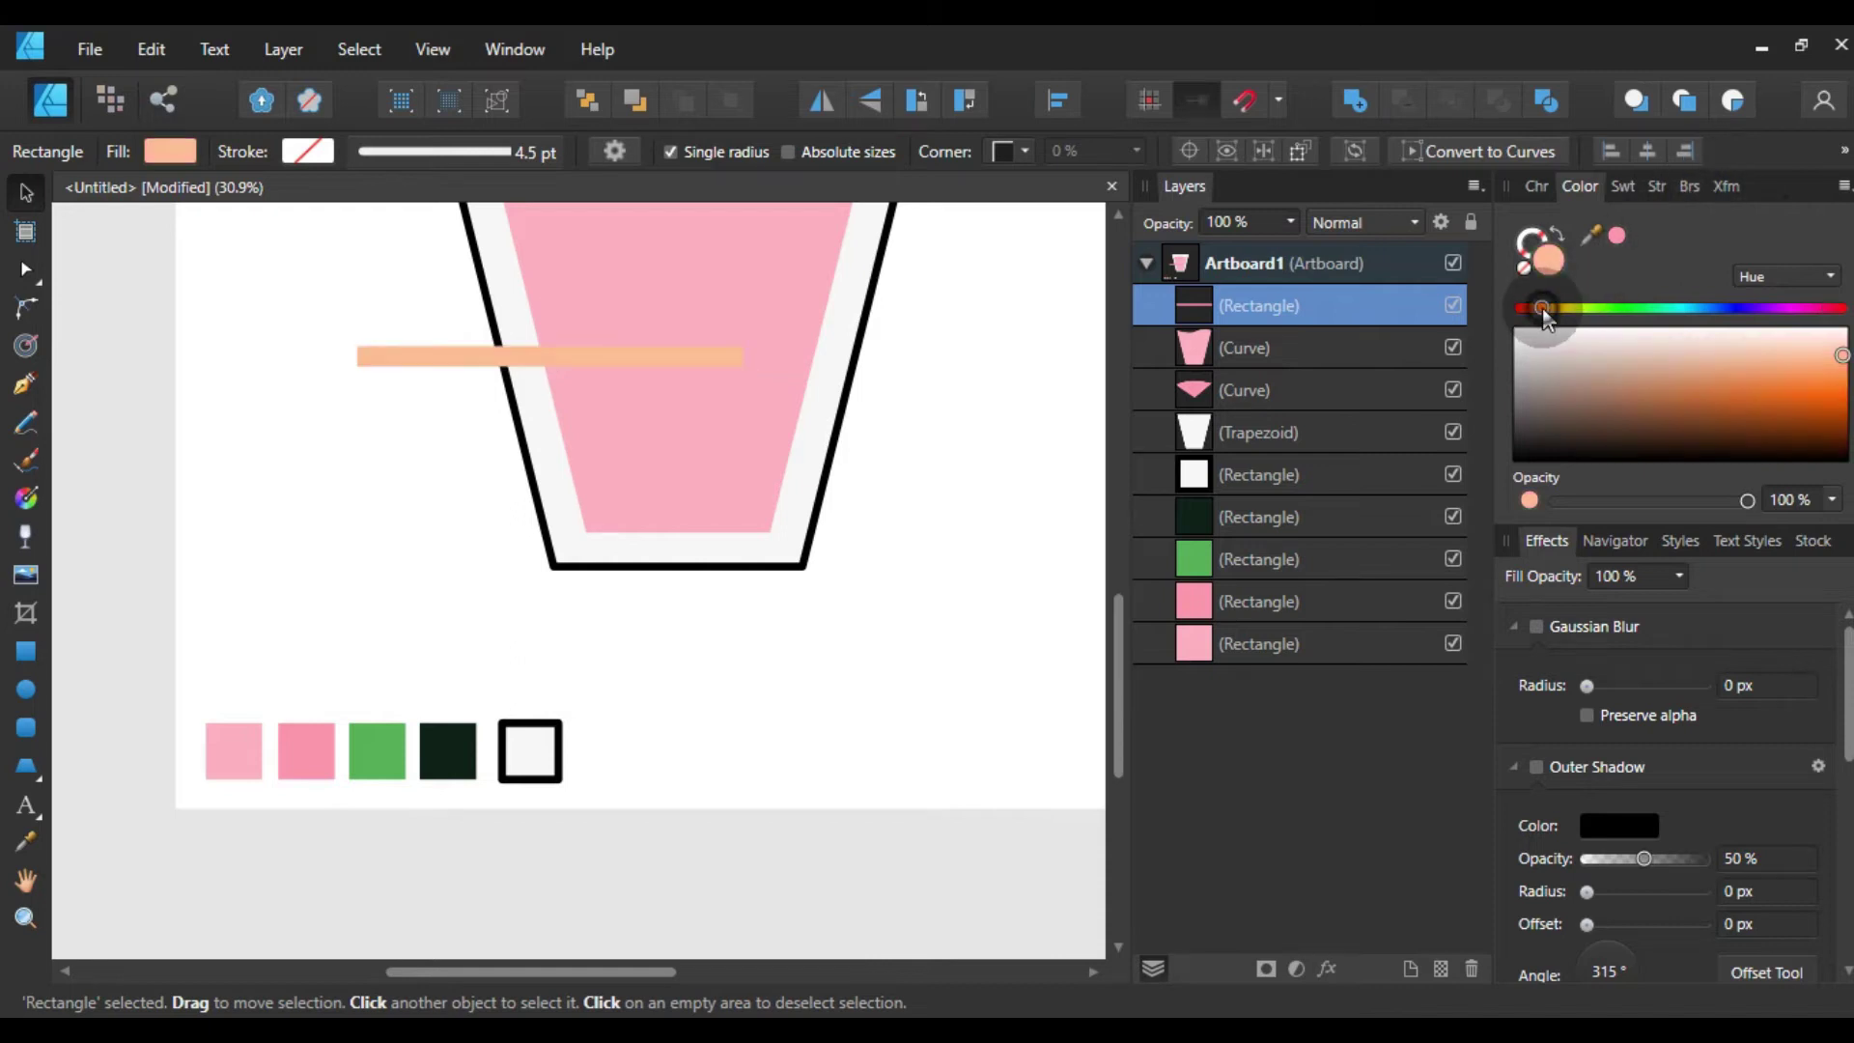
pyautogui.moveTo(1843, 355)
pyautogui.mouseDown()
pyautogui.moveTo(1753, 443)
pyautogui.moveTo(1846, 326)
pyautogui.moveTo(1747, 459)
pyautogui.mouseUp()
pyautogui.scroll(3, 380, 697)
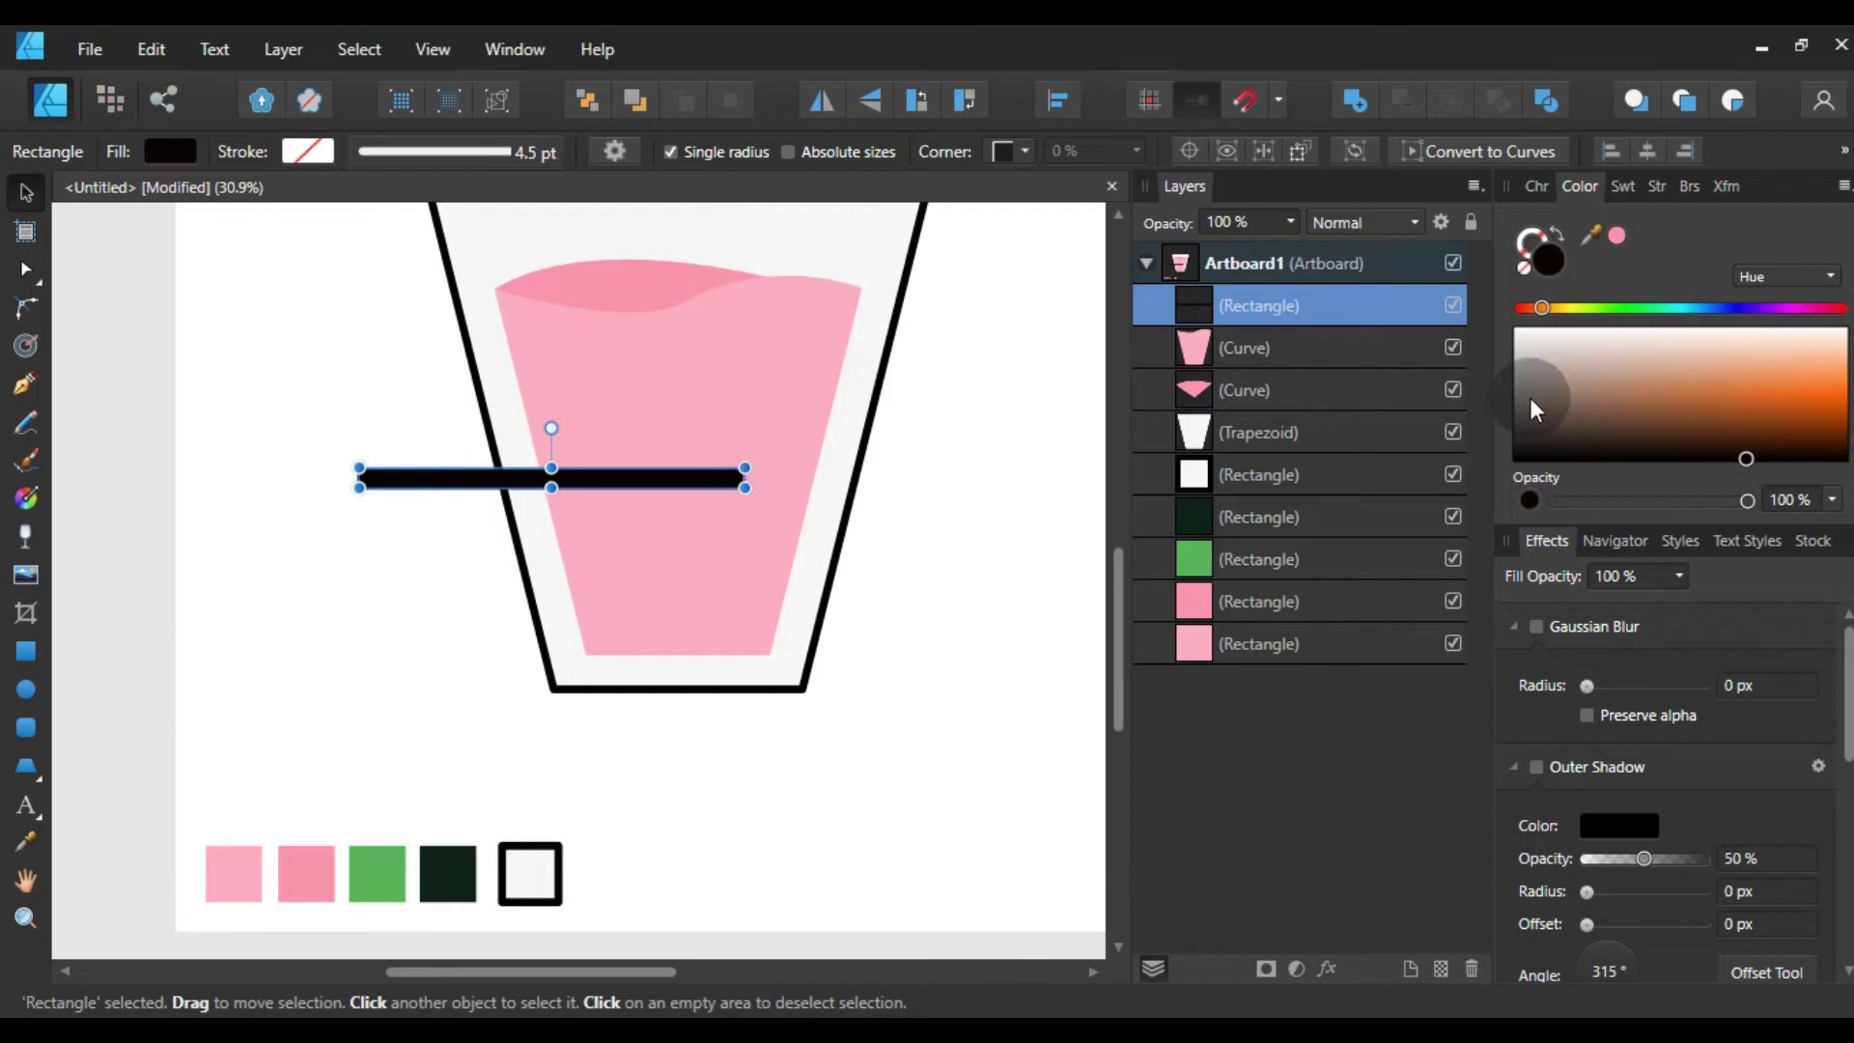
pyautogui.moveTo(1761, 478); pyautogui.dragTo(1735, 457)
pyautogui.click(26, 197)
pyautogui.scroll(2, 637, 579)
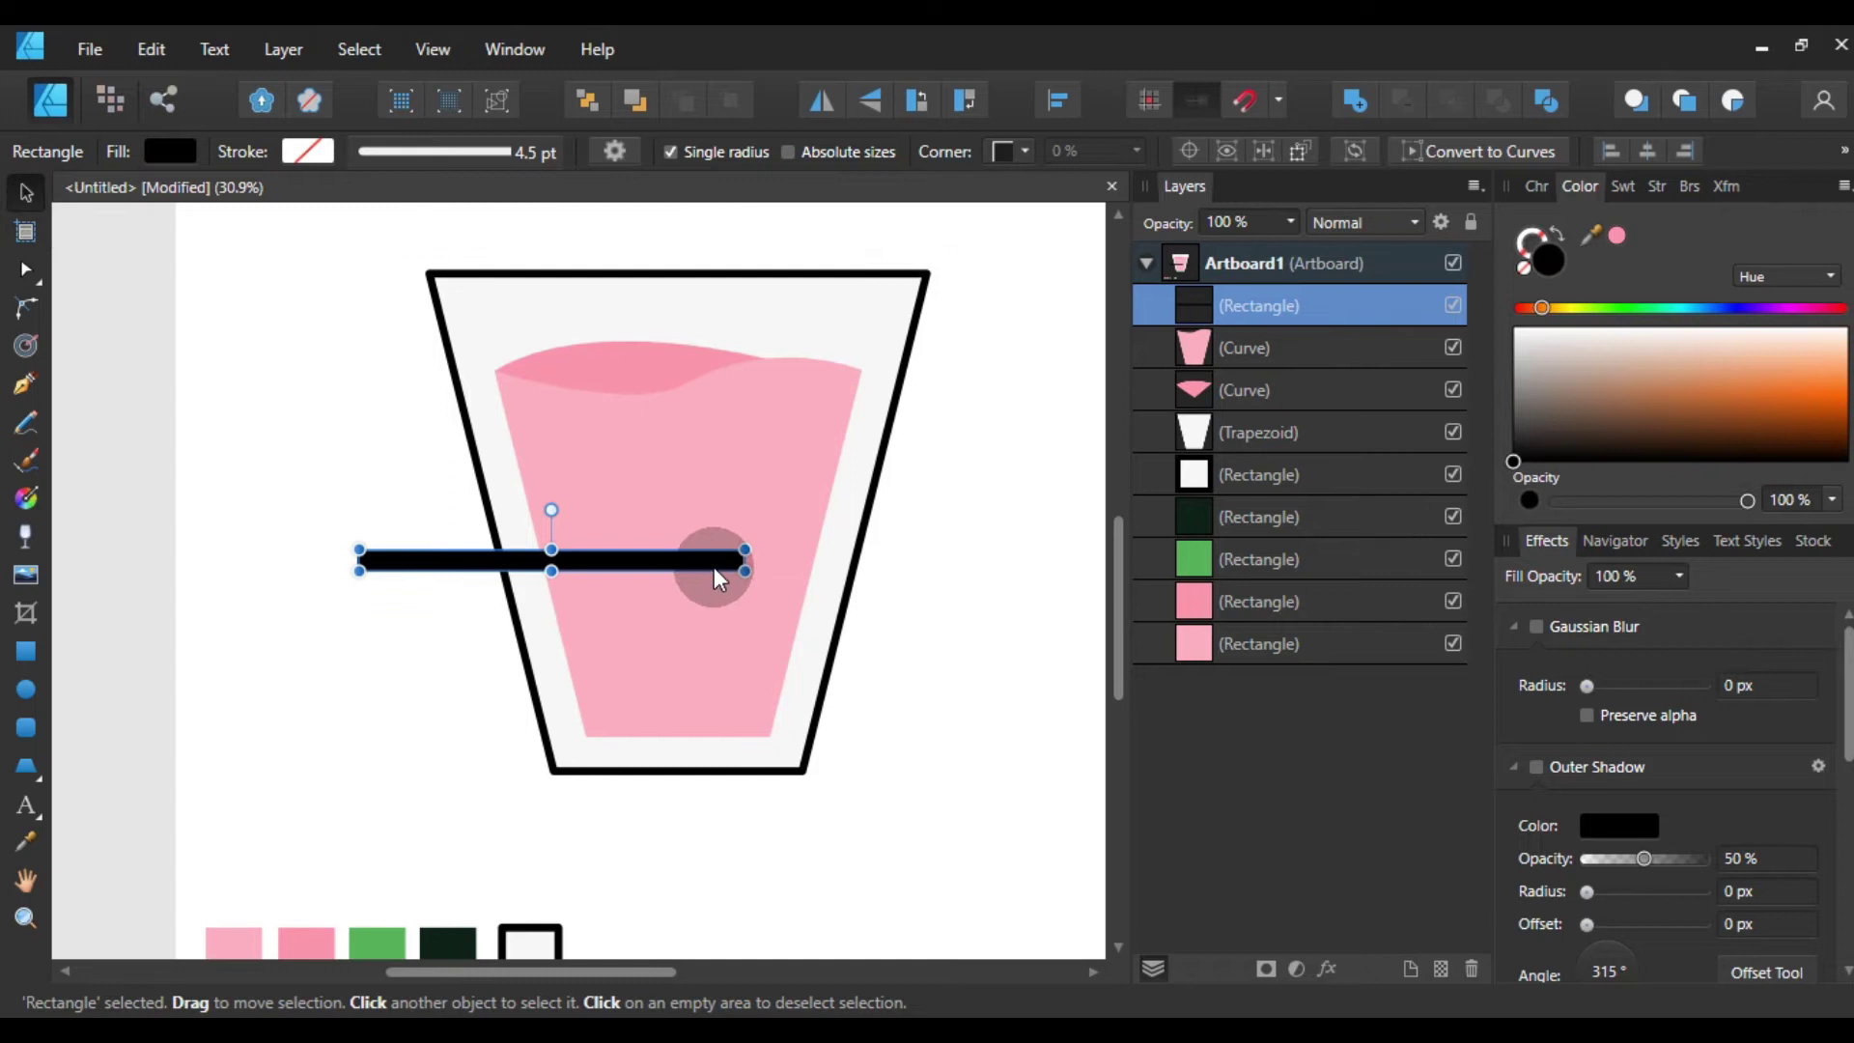
# - Move the black bar to the glass rim and rotate it into a diagonal straw
pyautogui.moveTo(714, 566); pyautogui.dragTo(905, 363)
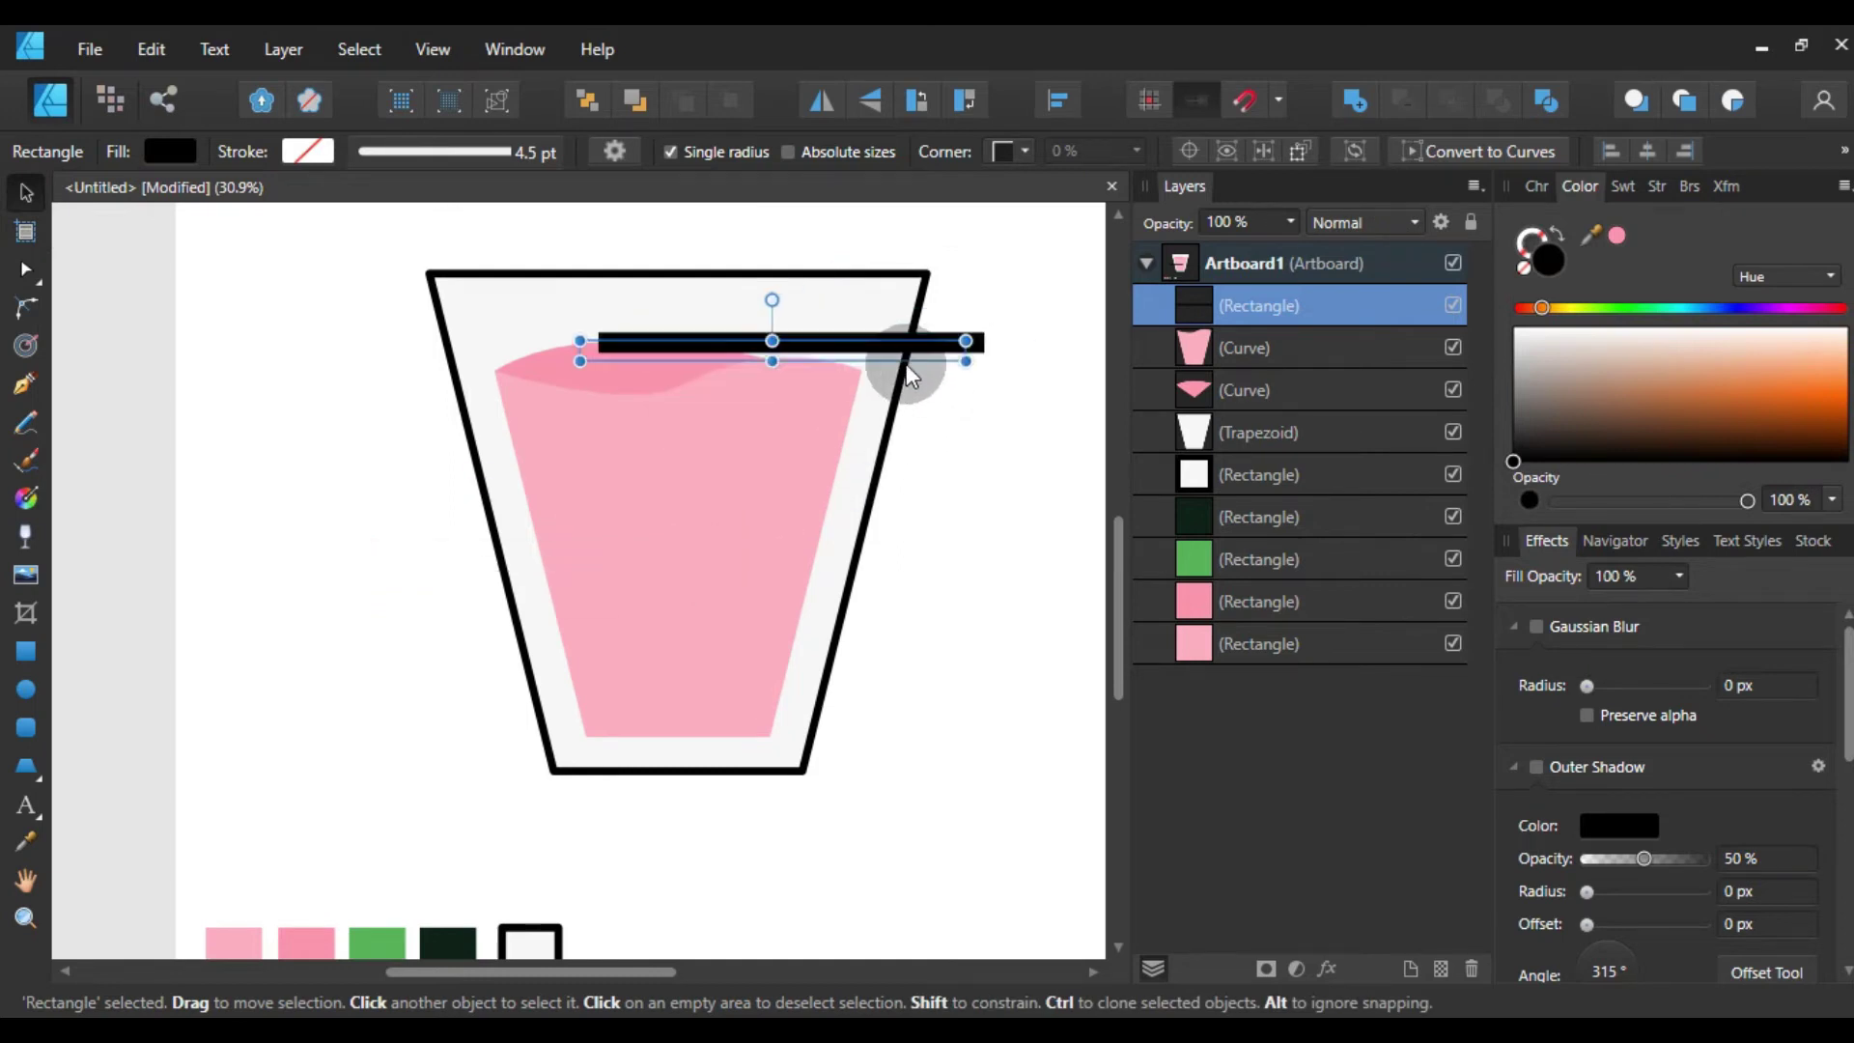
pyautogui.moveTo(972, 377)
pyautogui.mouseDown()
pyautogui.moveTo(809, 557)
pyautogui.moveTo(680, 551)
pyautogui.mouseUp()
pyautogui.scroll(3, 833, 299)
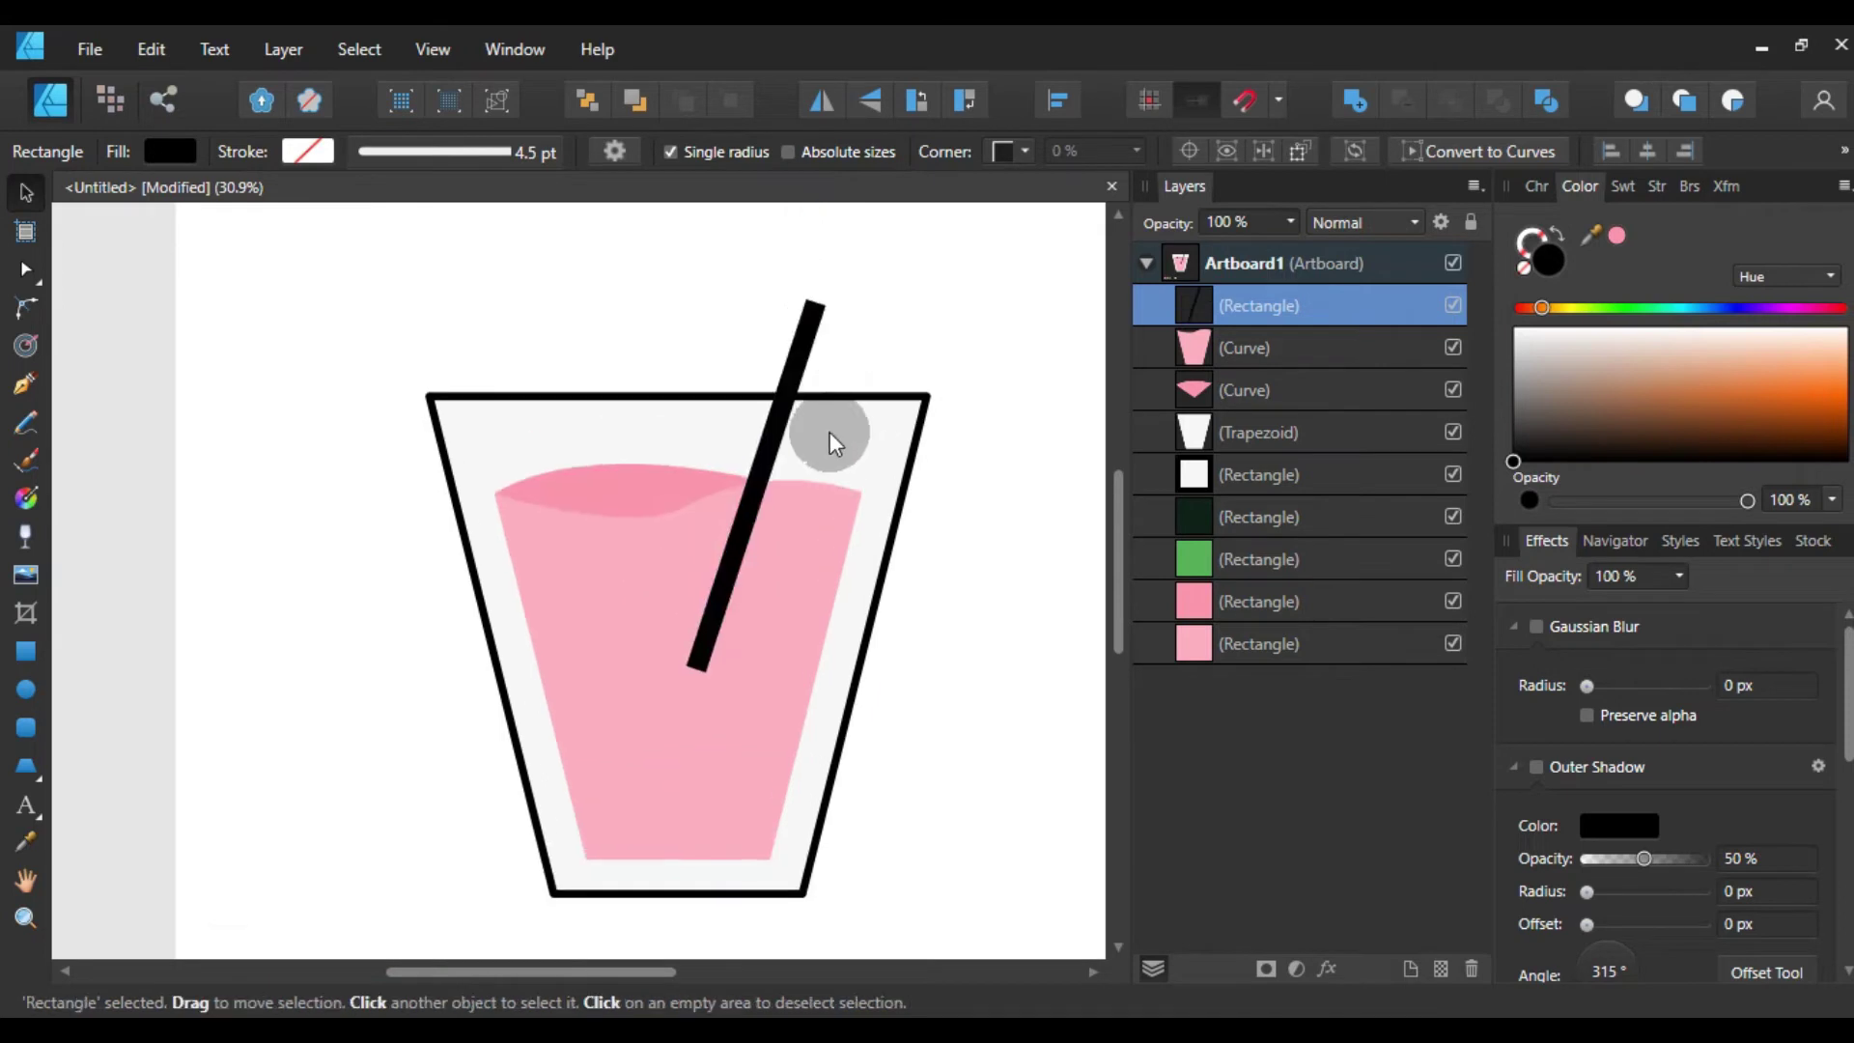
pyautogui.click(761, 519)
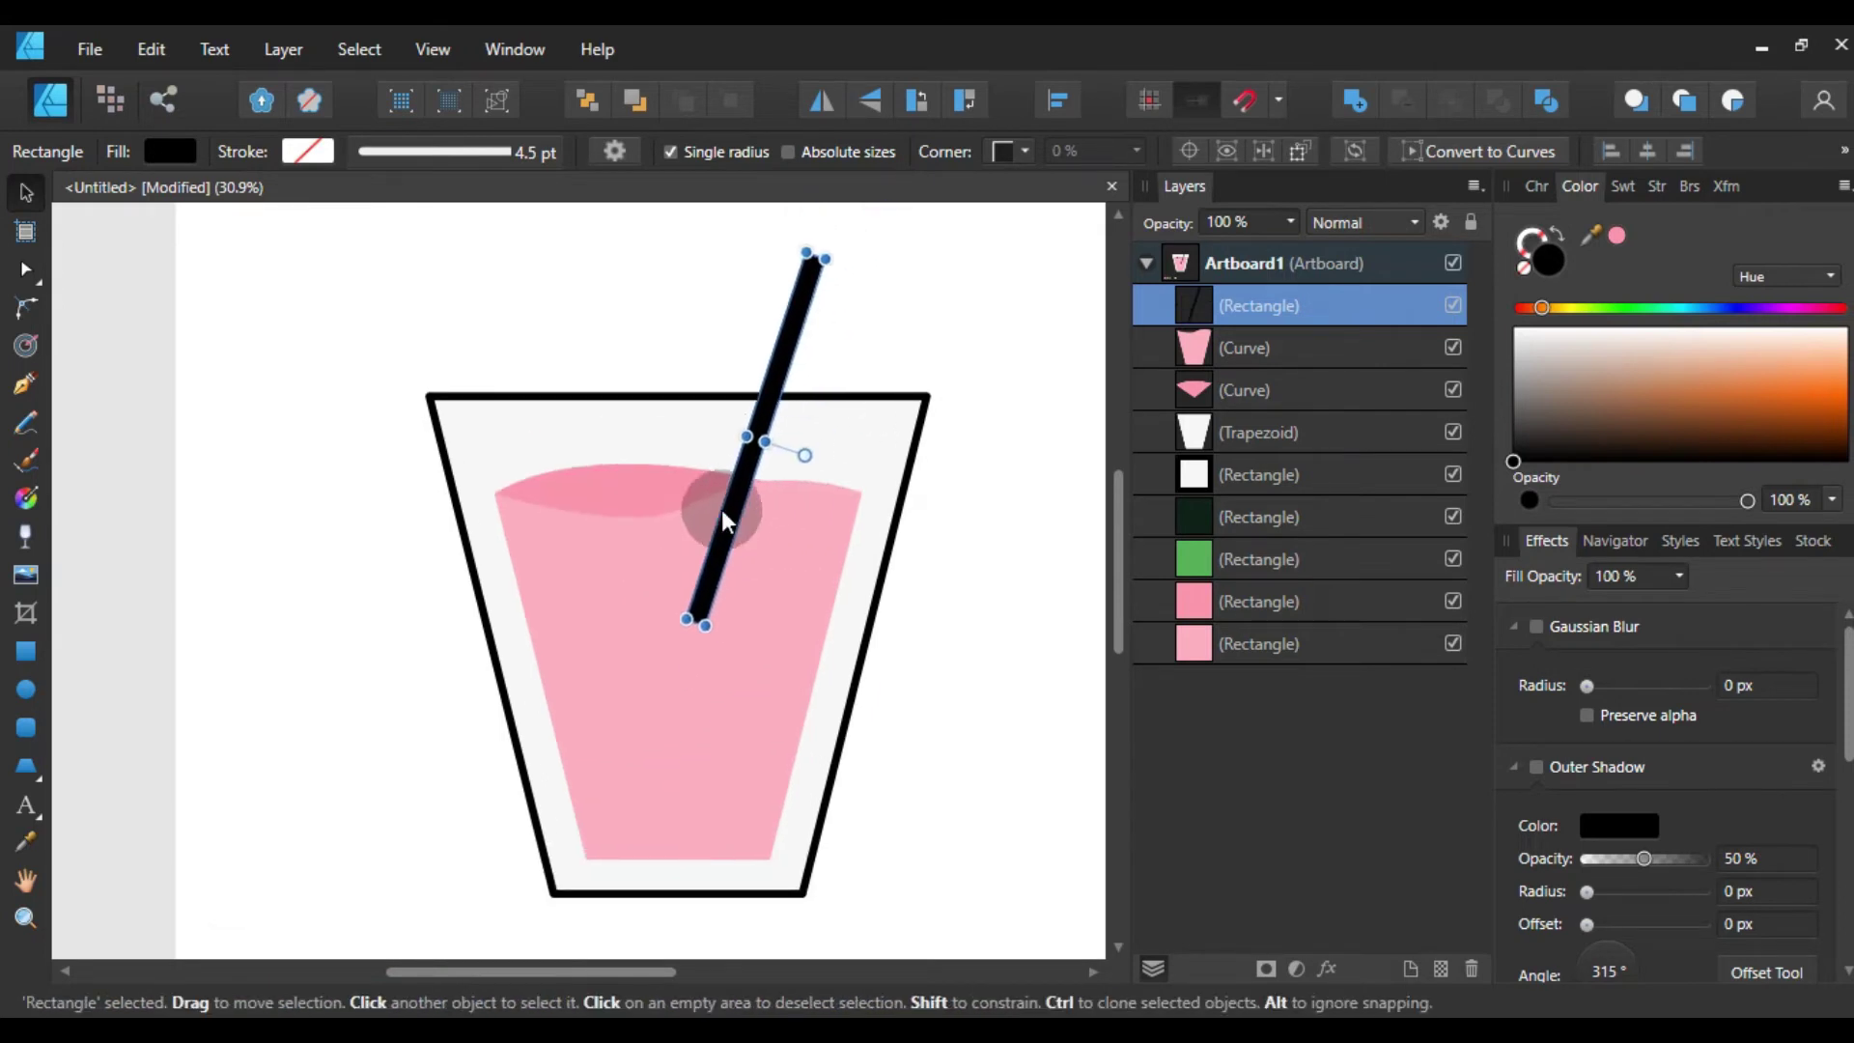
pyautogui.moveTo(763, 510)
pyautogui.mouseDown()
pyautogui.moveTo(815, 521)
pyautogui.moveTo(772, 535)
pyautogui.mouseUp()
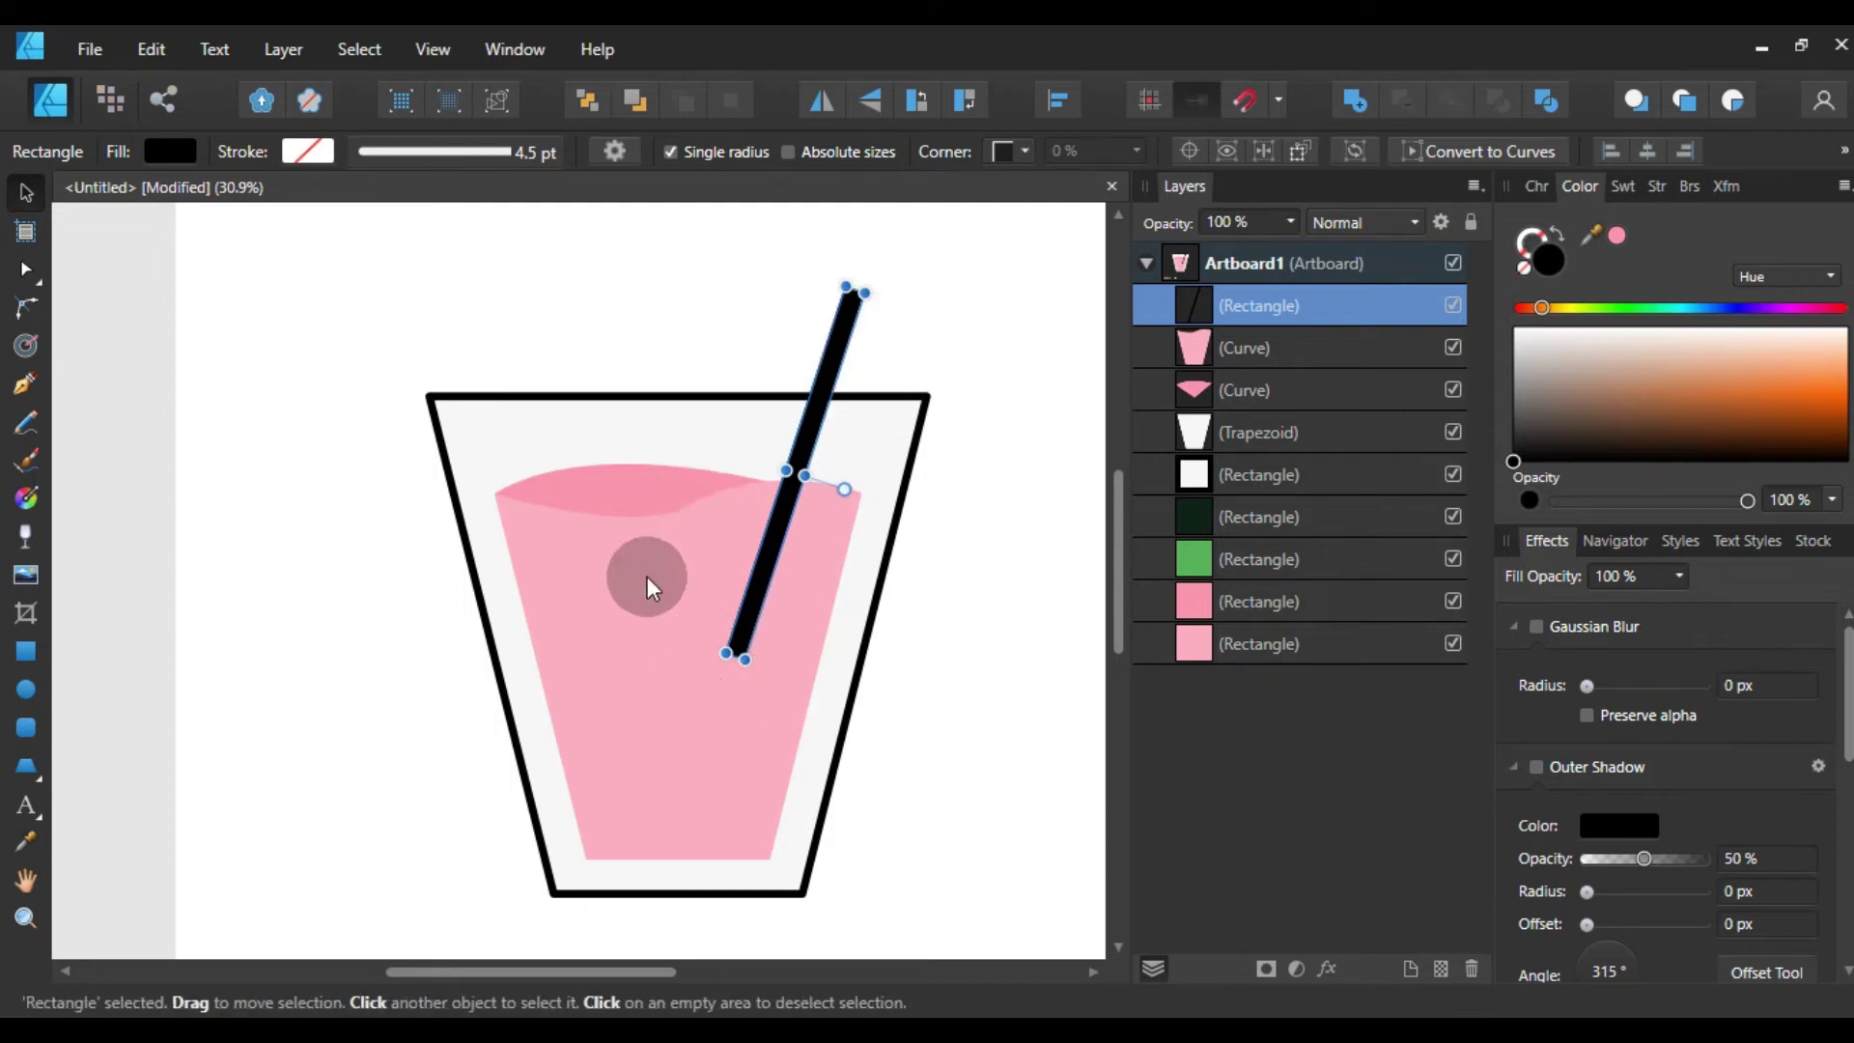
pyautogui.click(1051, 307)
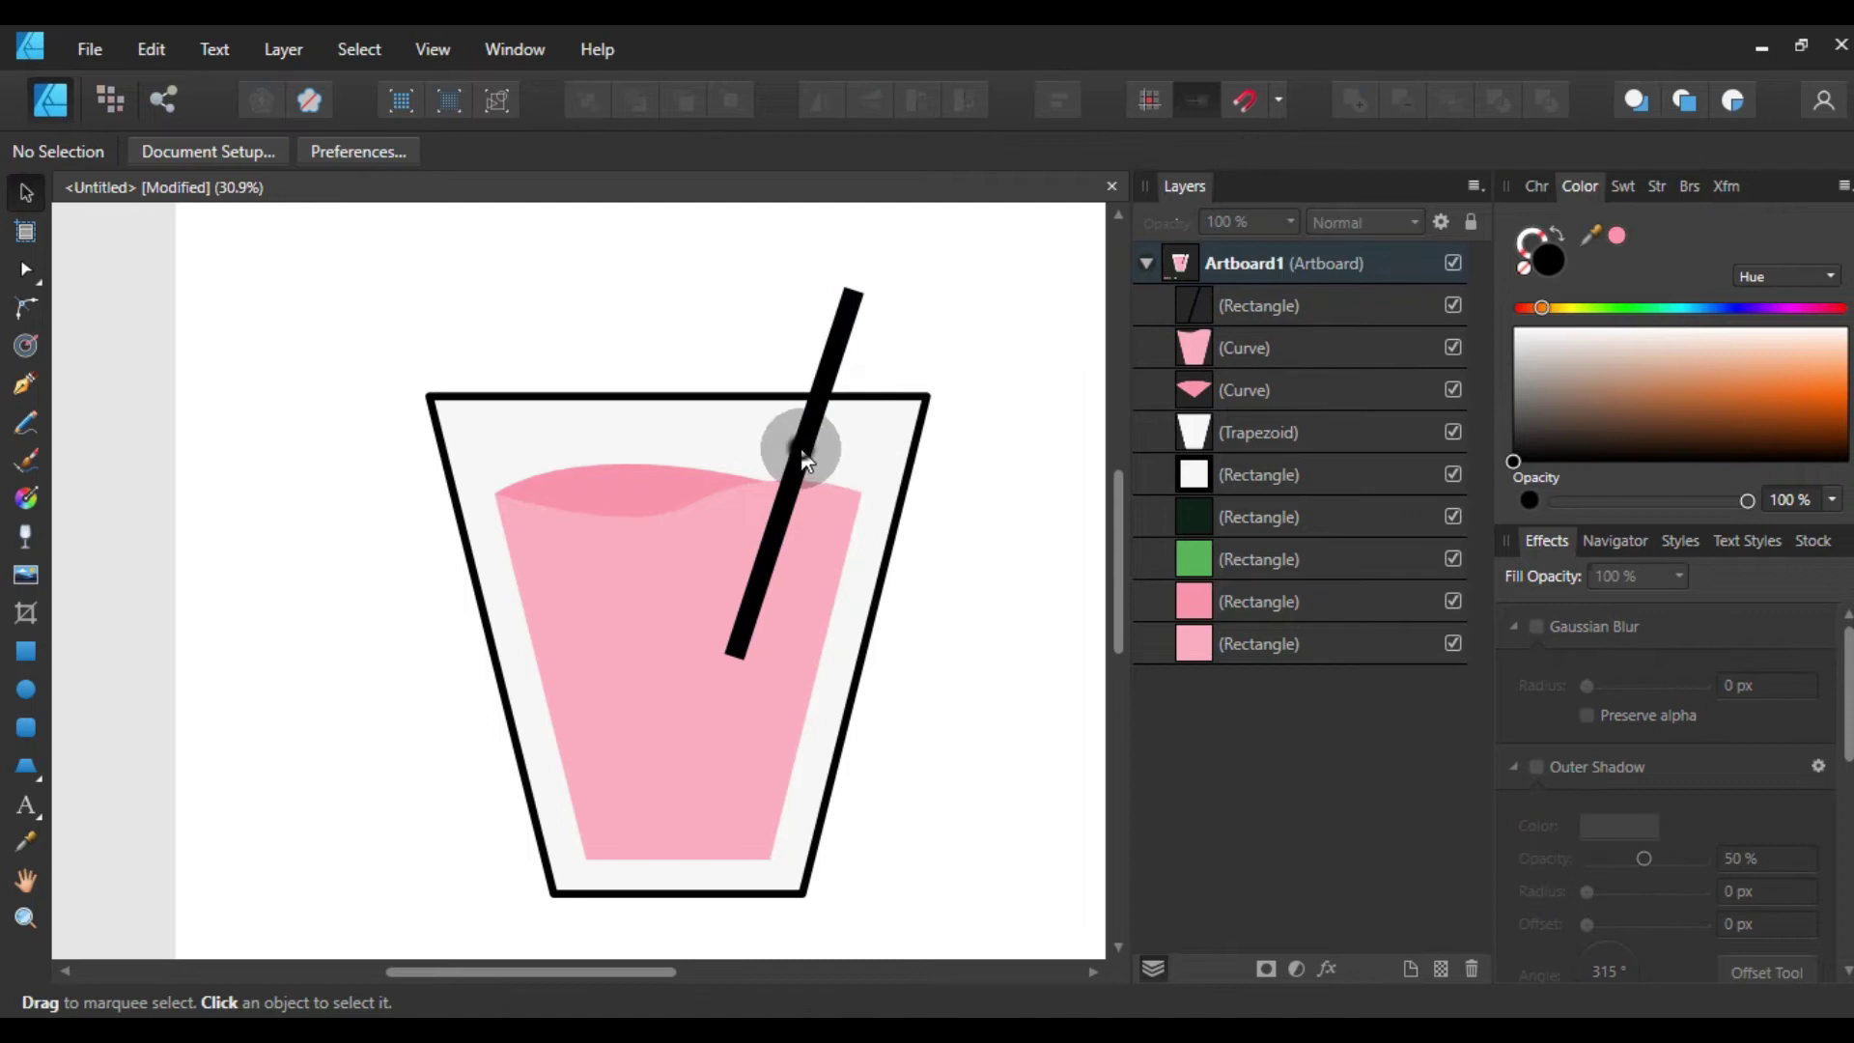
# - Convert the straw rectangle to curves from its context menu
pyautogui.click(801, 458)
pyautogui.scroll(1, 826, 409)
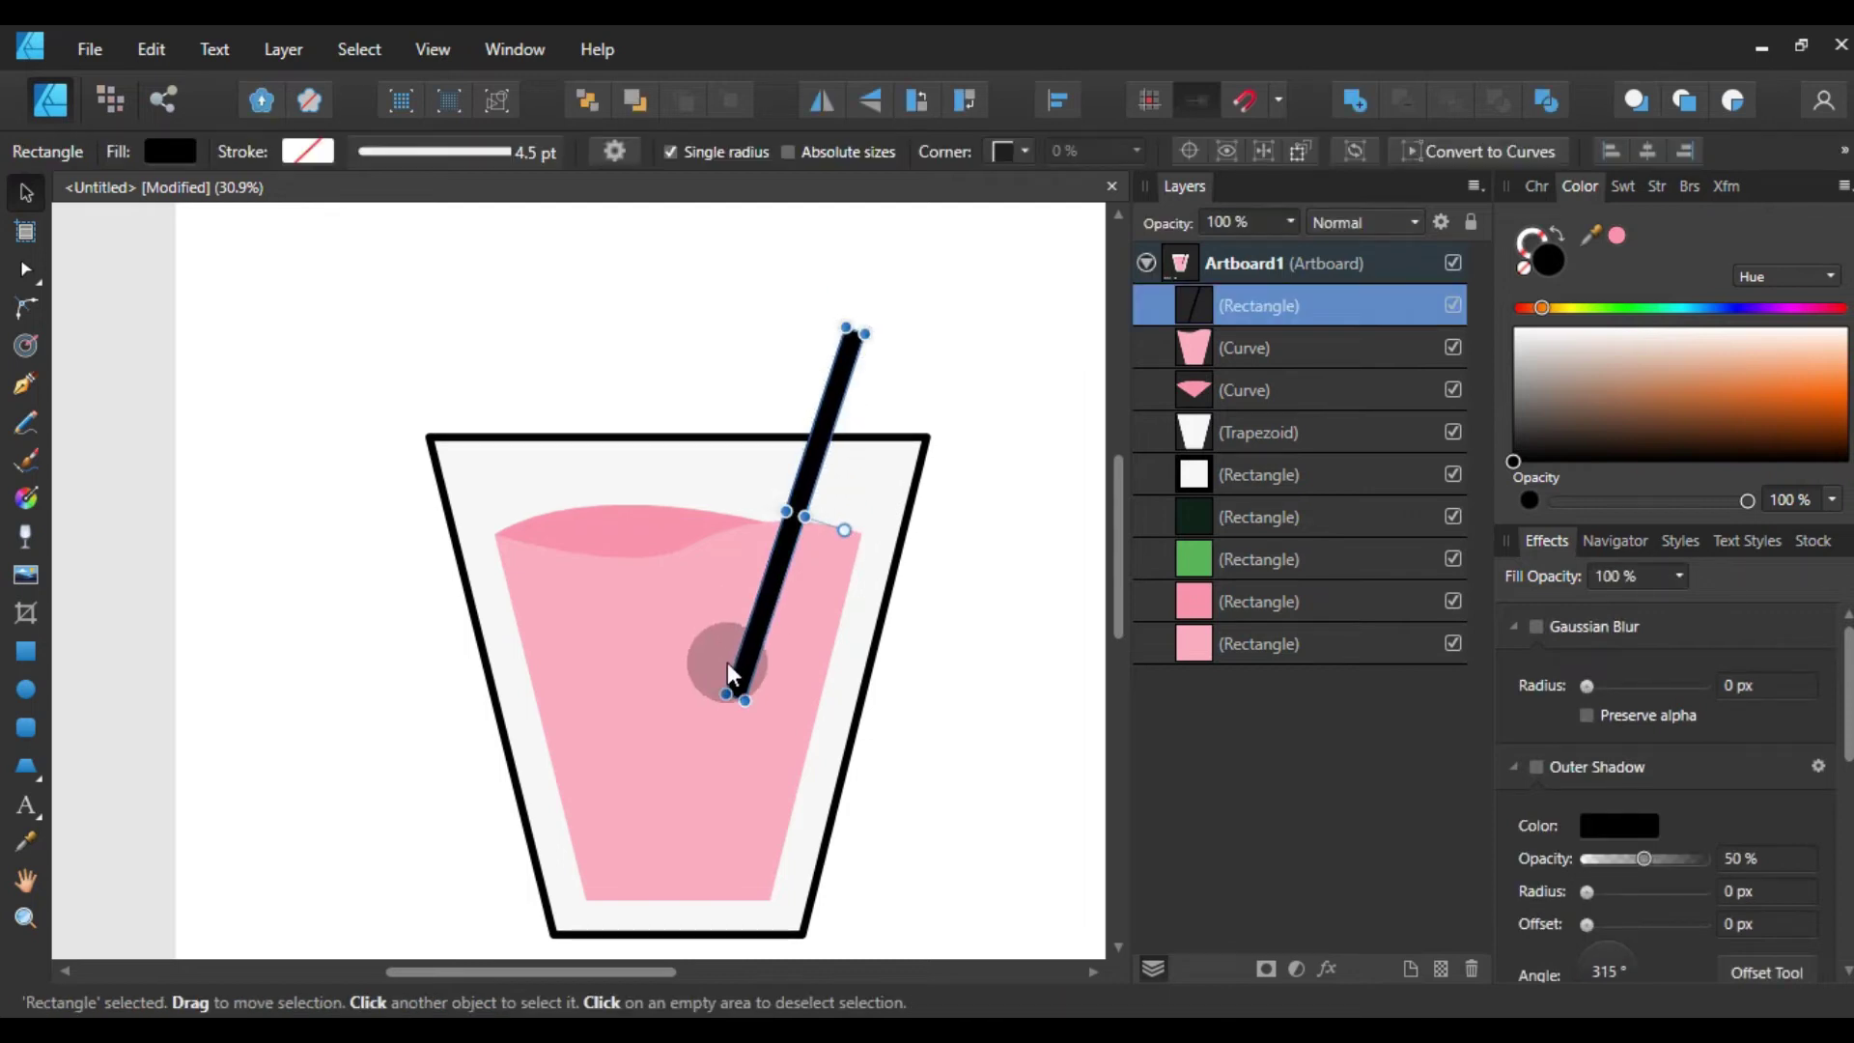
pyautogui.scroll(1, 727, 662)
pyautogui.scroll(2, 766, 610)
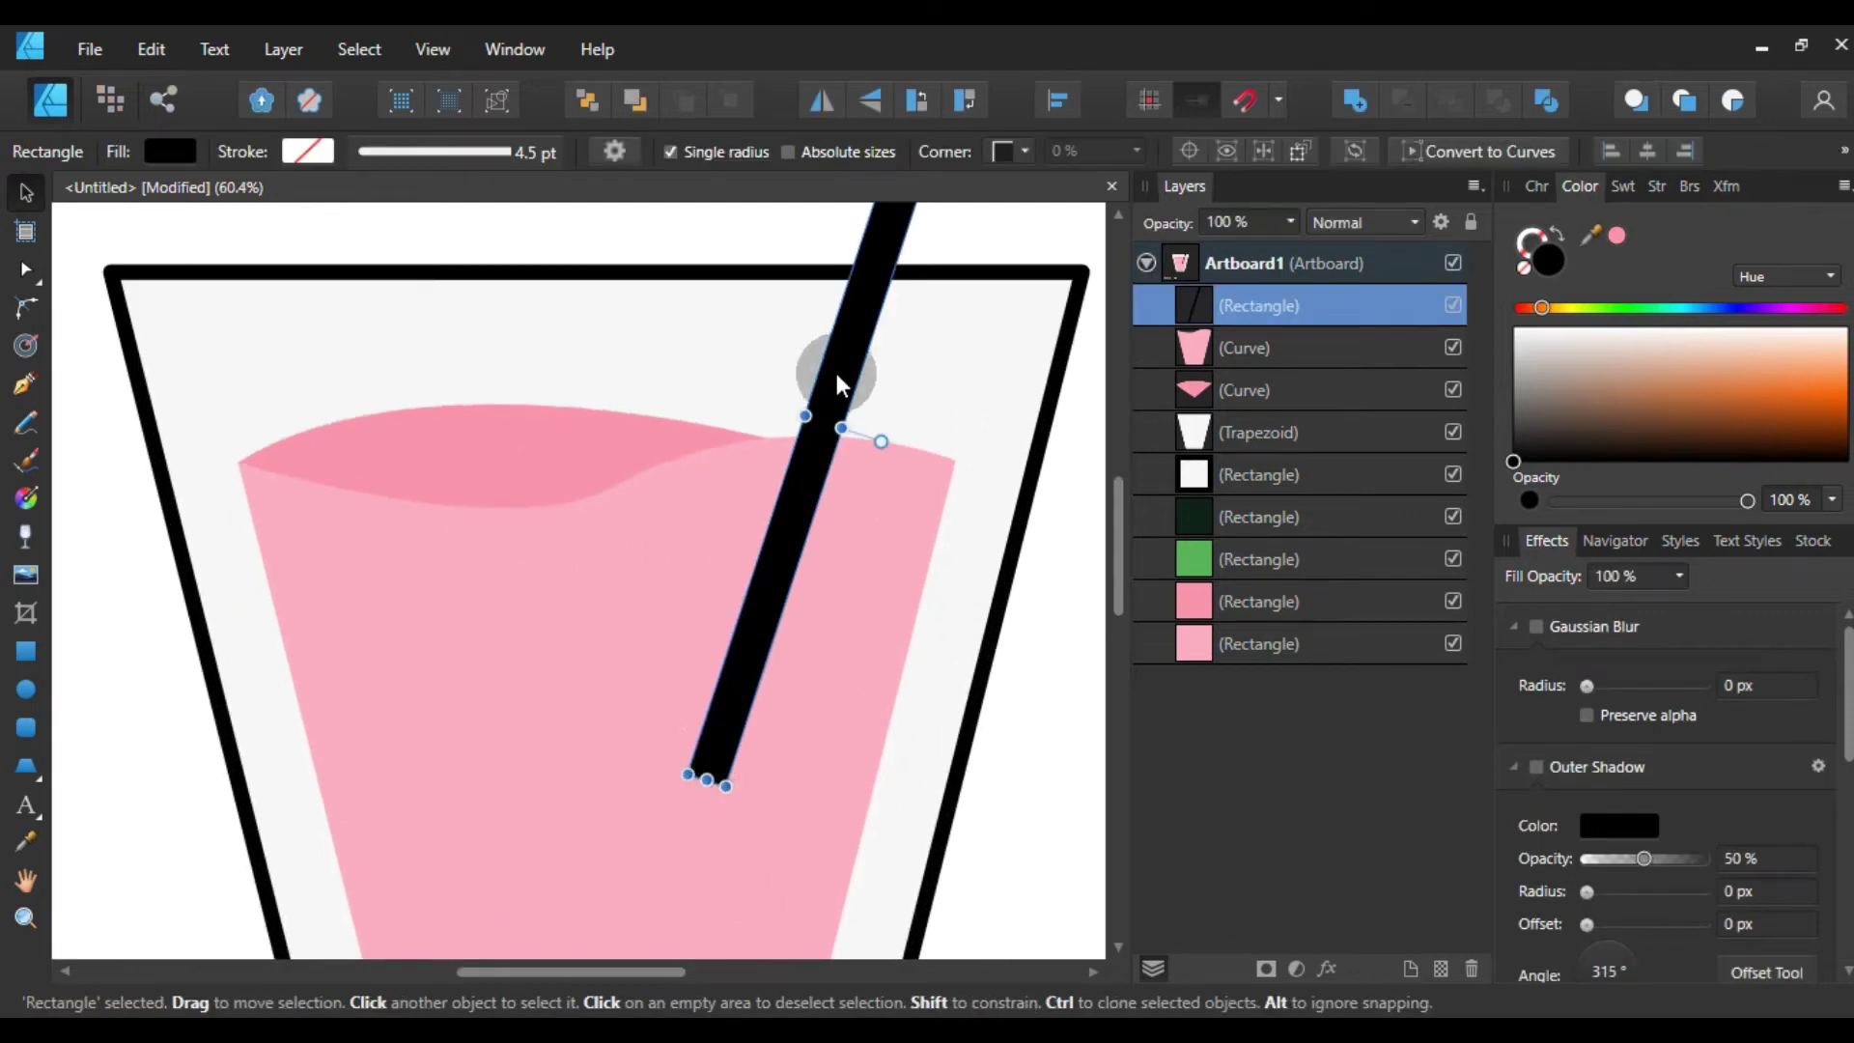
pyautogui.scroll(-1, 836, 373)
pyautogui.scroll(-2, 825, 406)
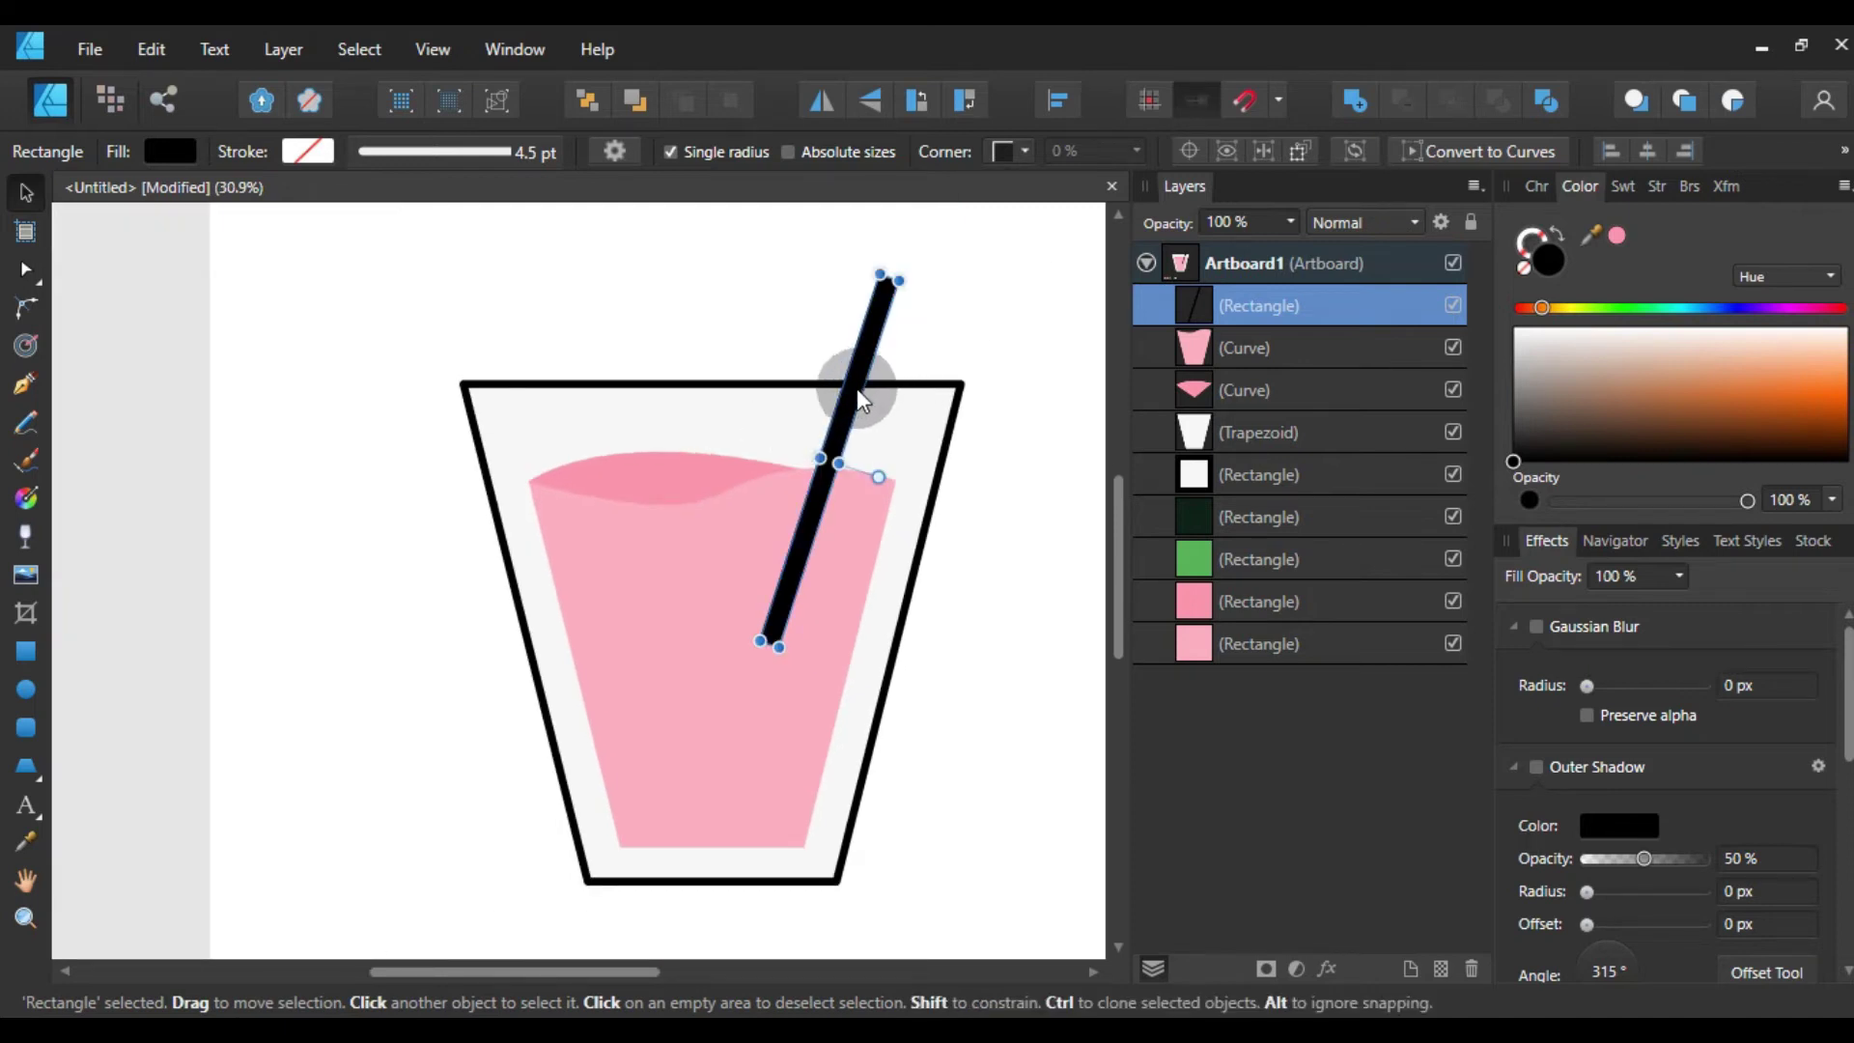
pyautogui.rightClick(855, 388)
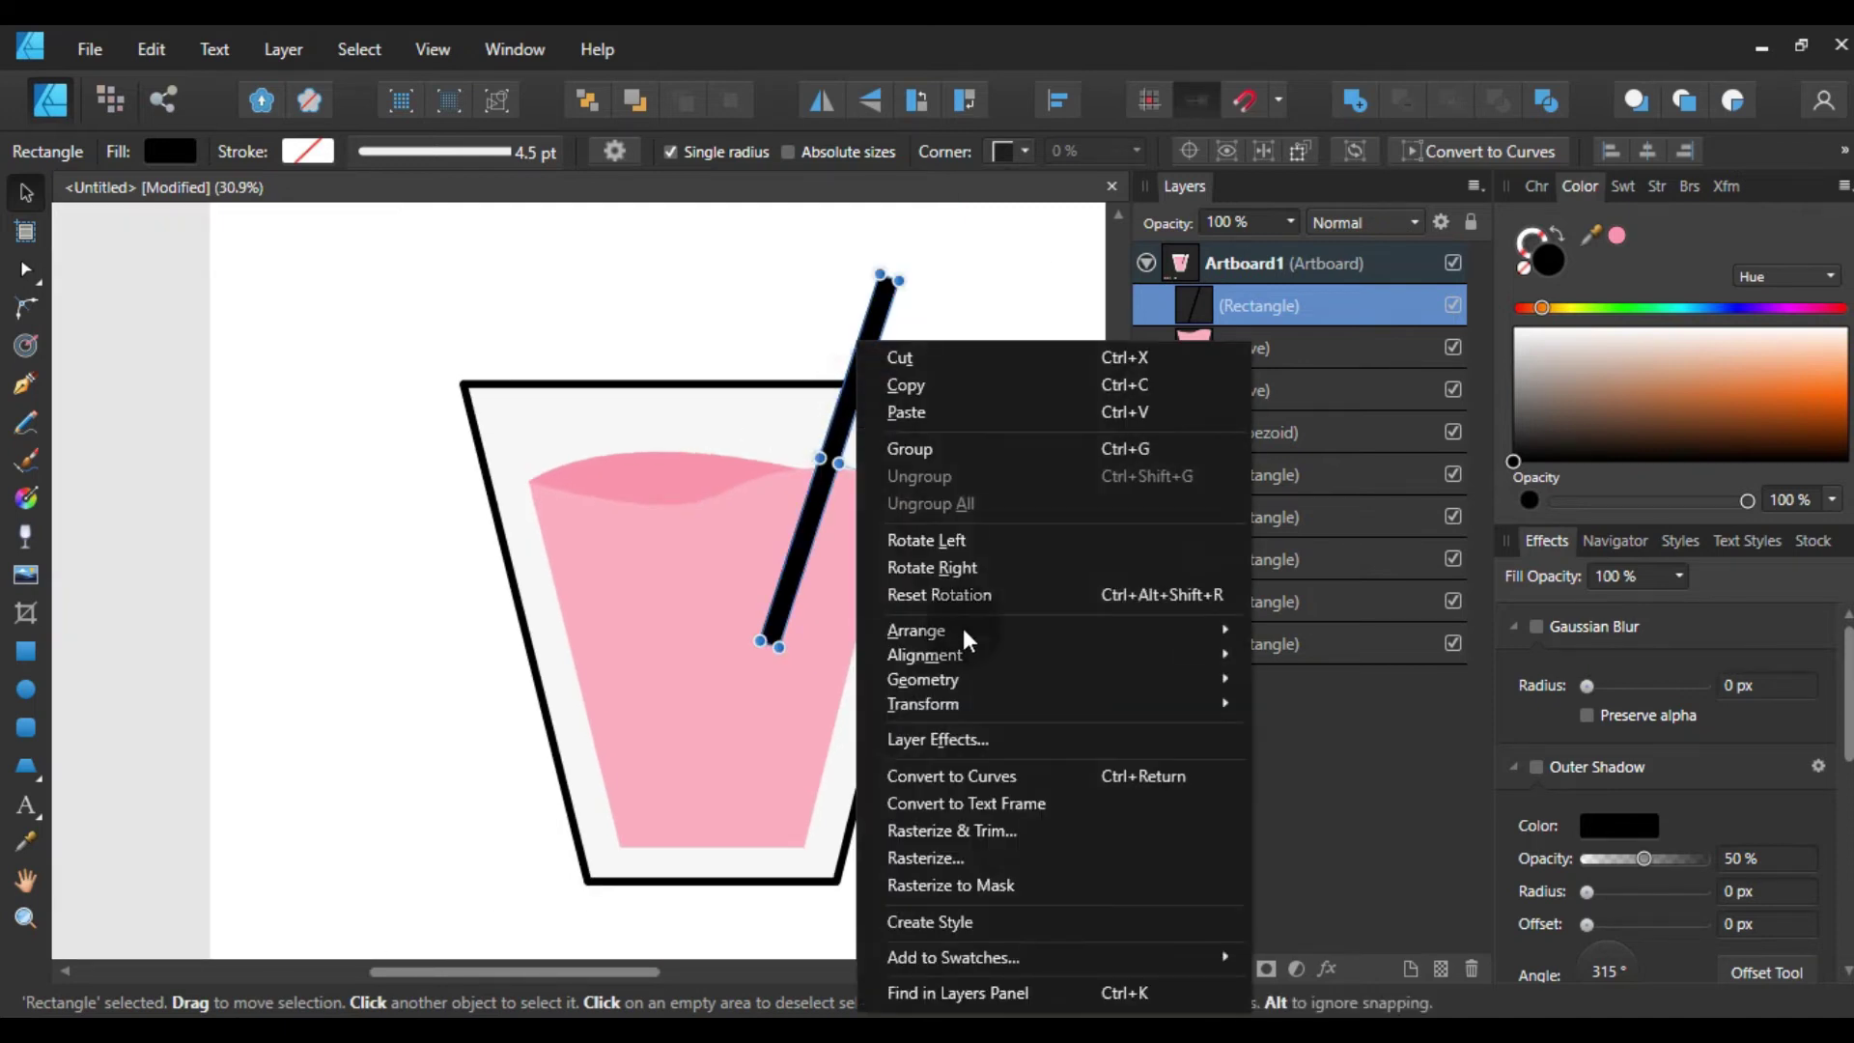
pyautogui.click(992, 770)
pyautogui.click(958, 244)
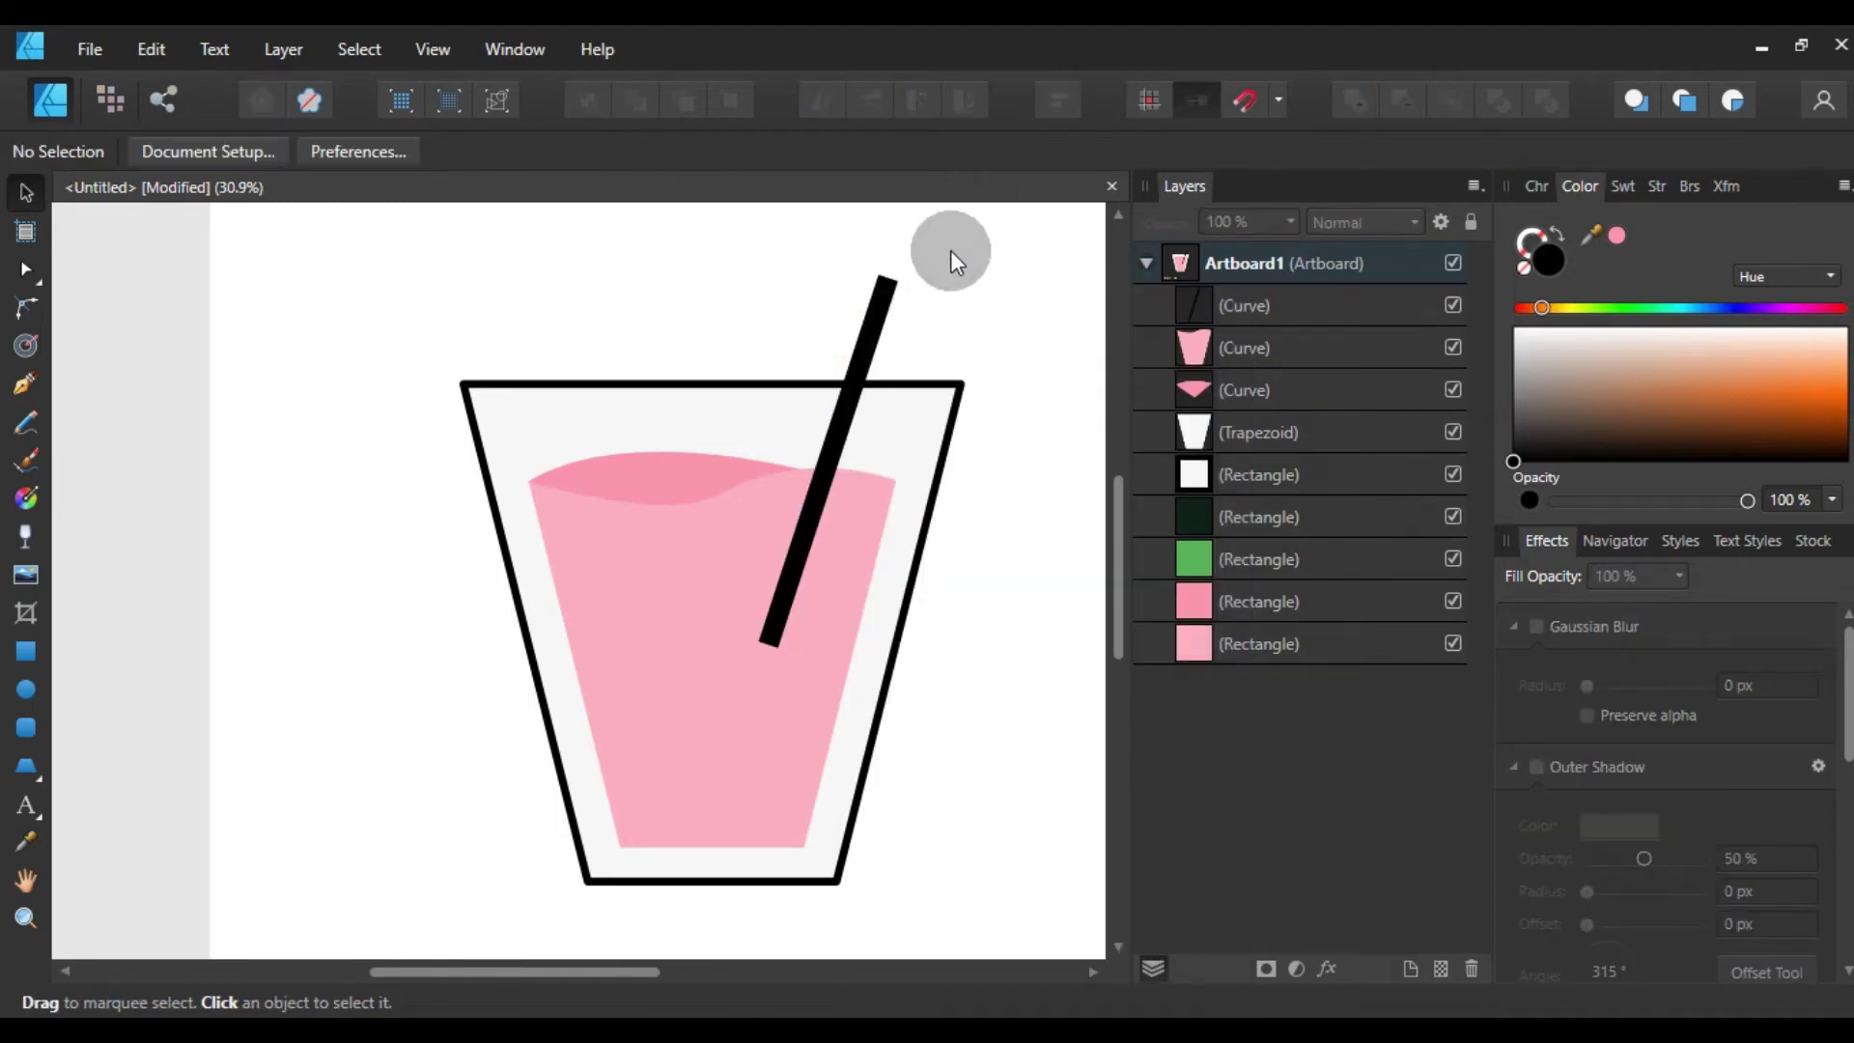
# - Round the straw's end corners to a 48.5 px radius with the Corner tool
pyautogui.click(880, 288)
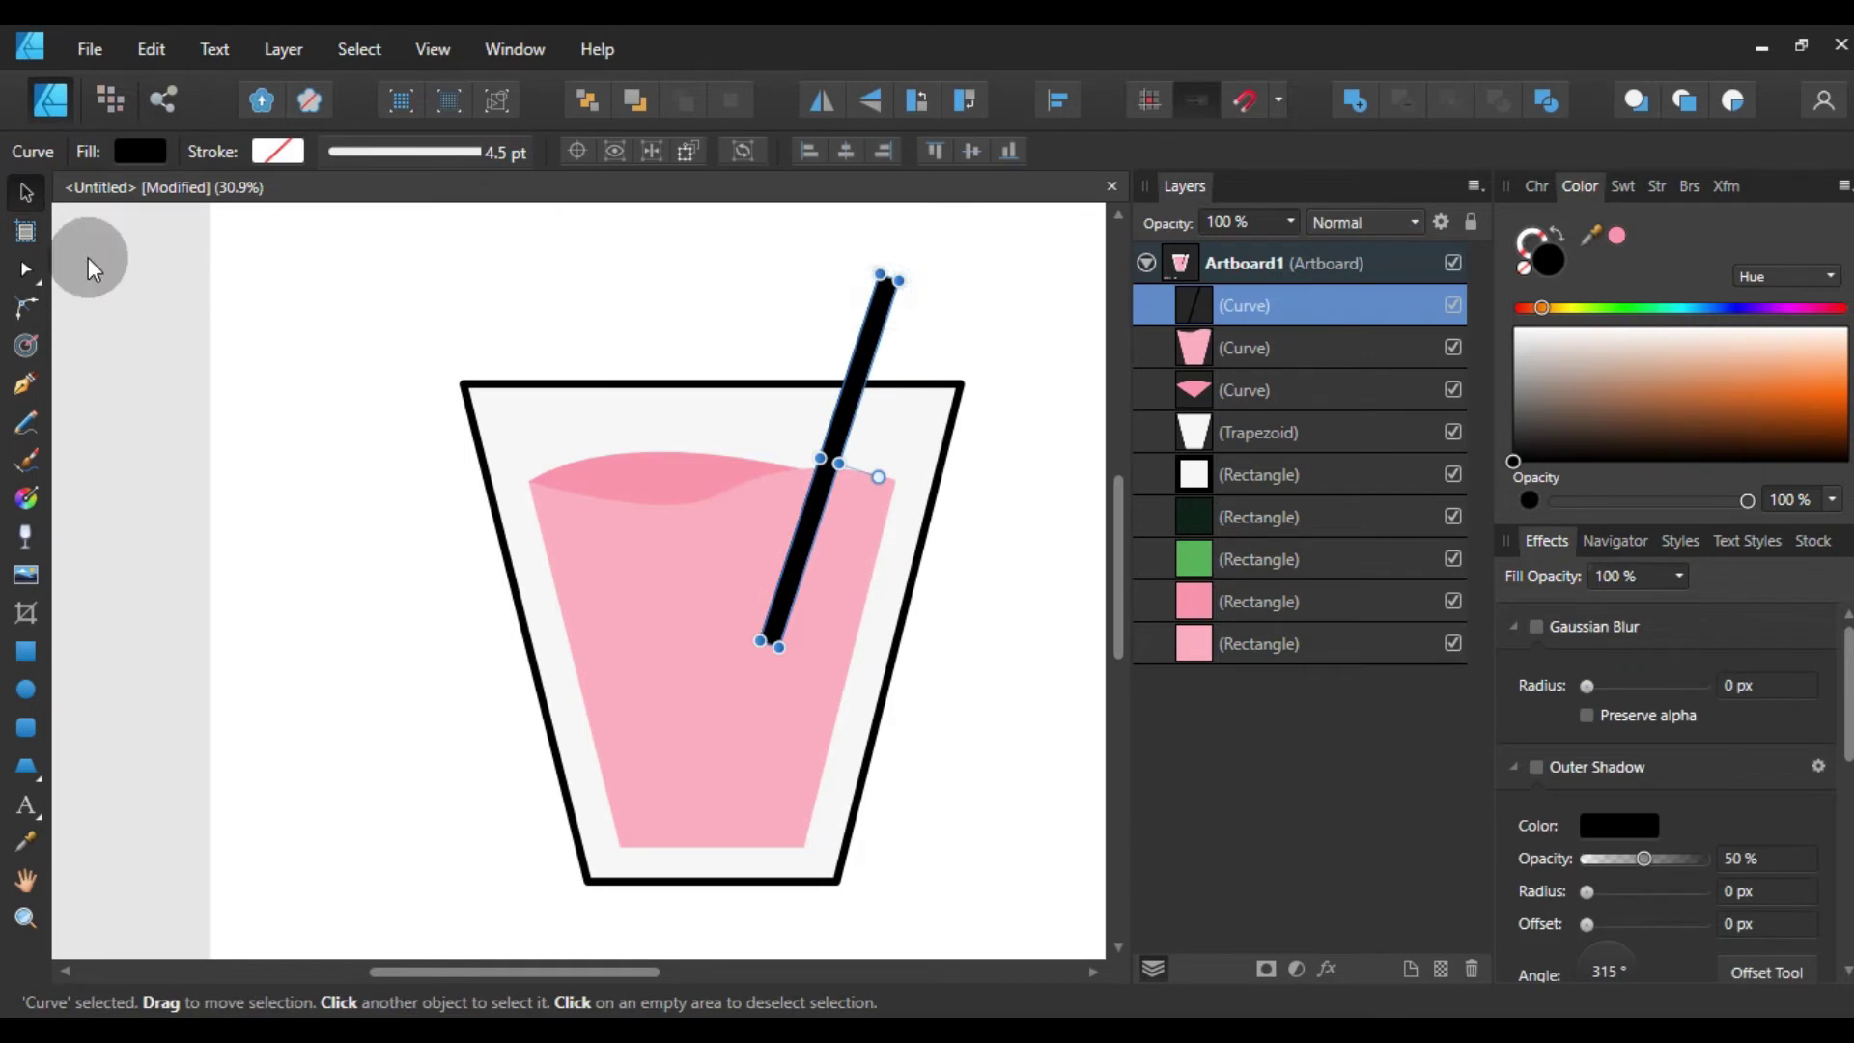
pyautogui.click(26, 307)
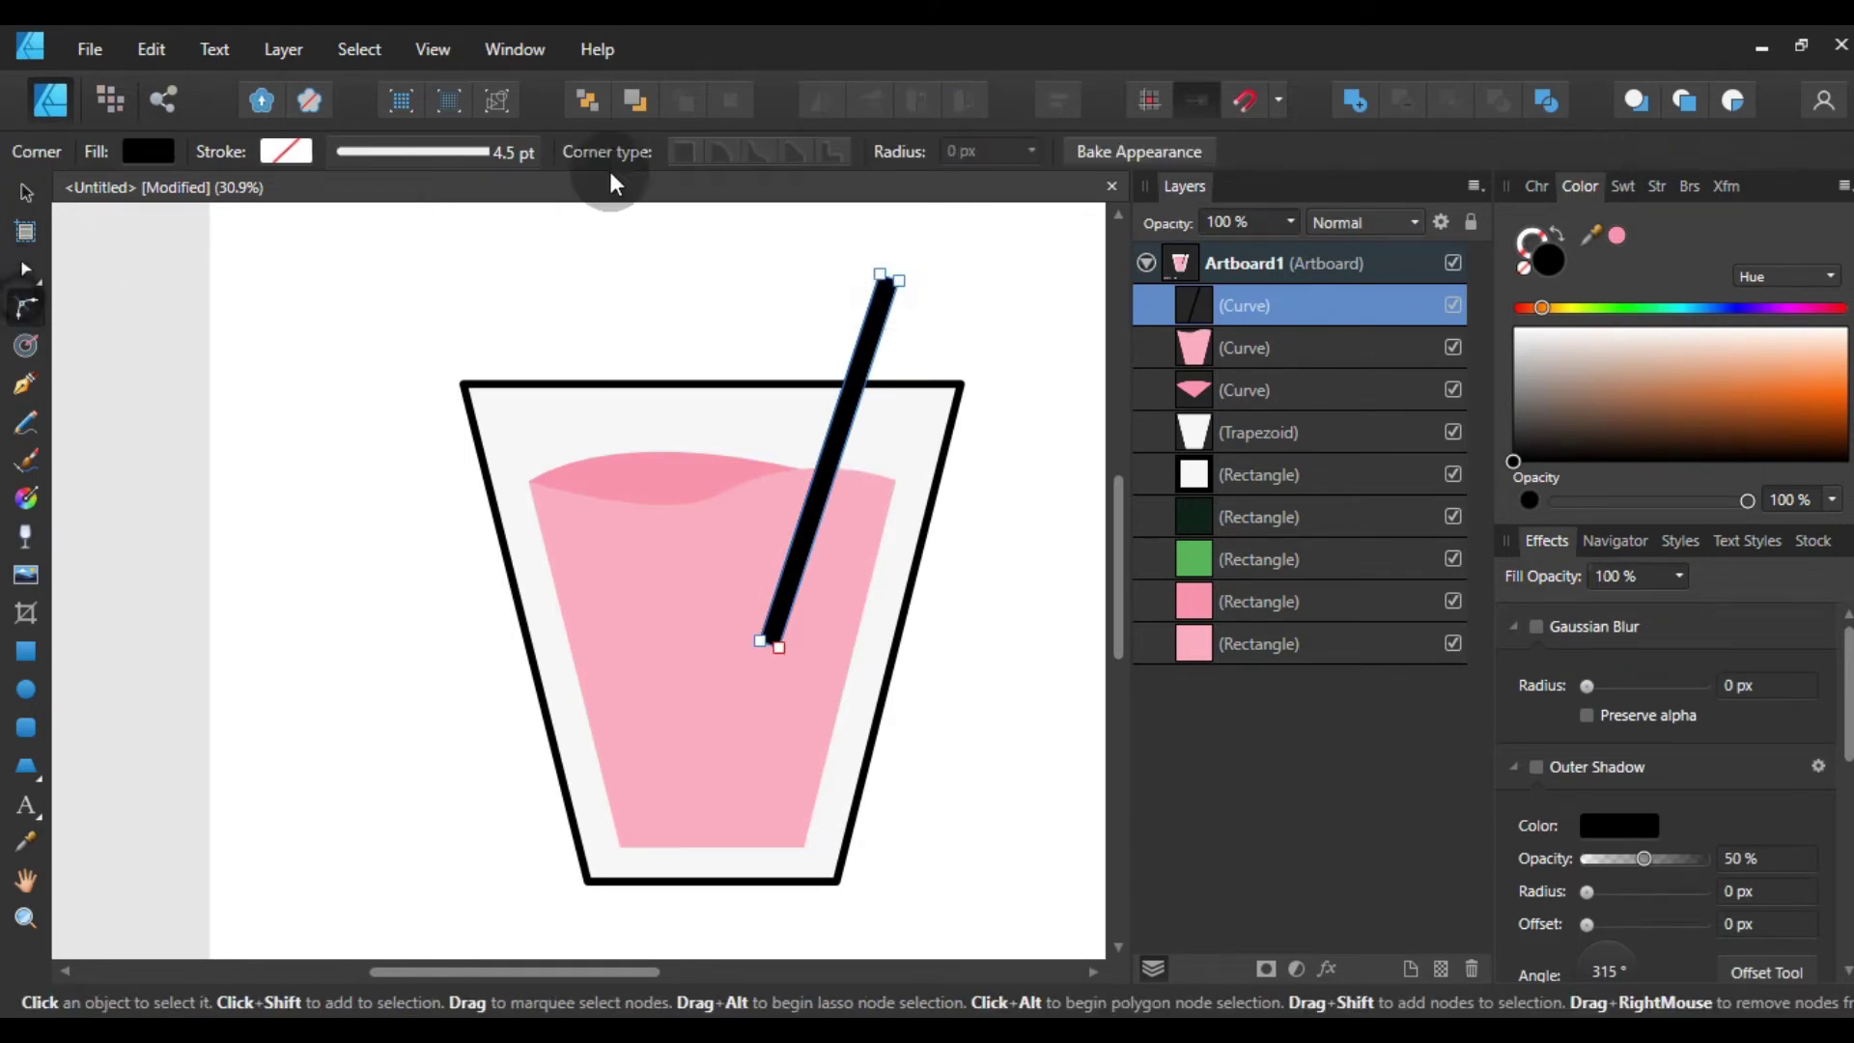
pyautogui.click(882, 278)
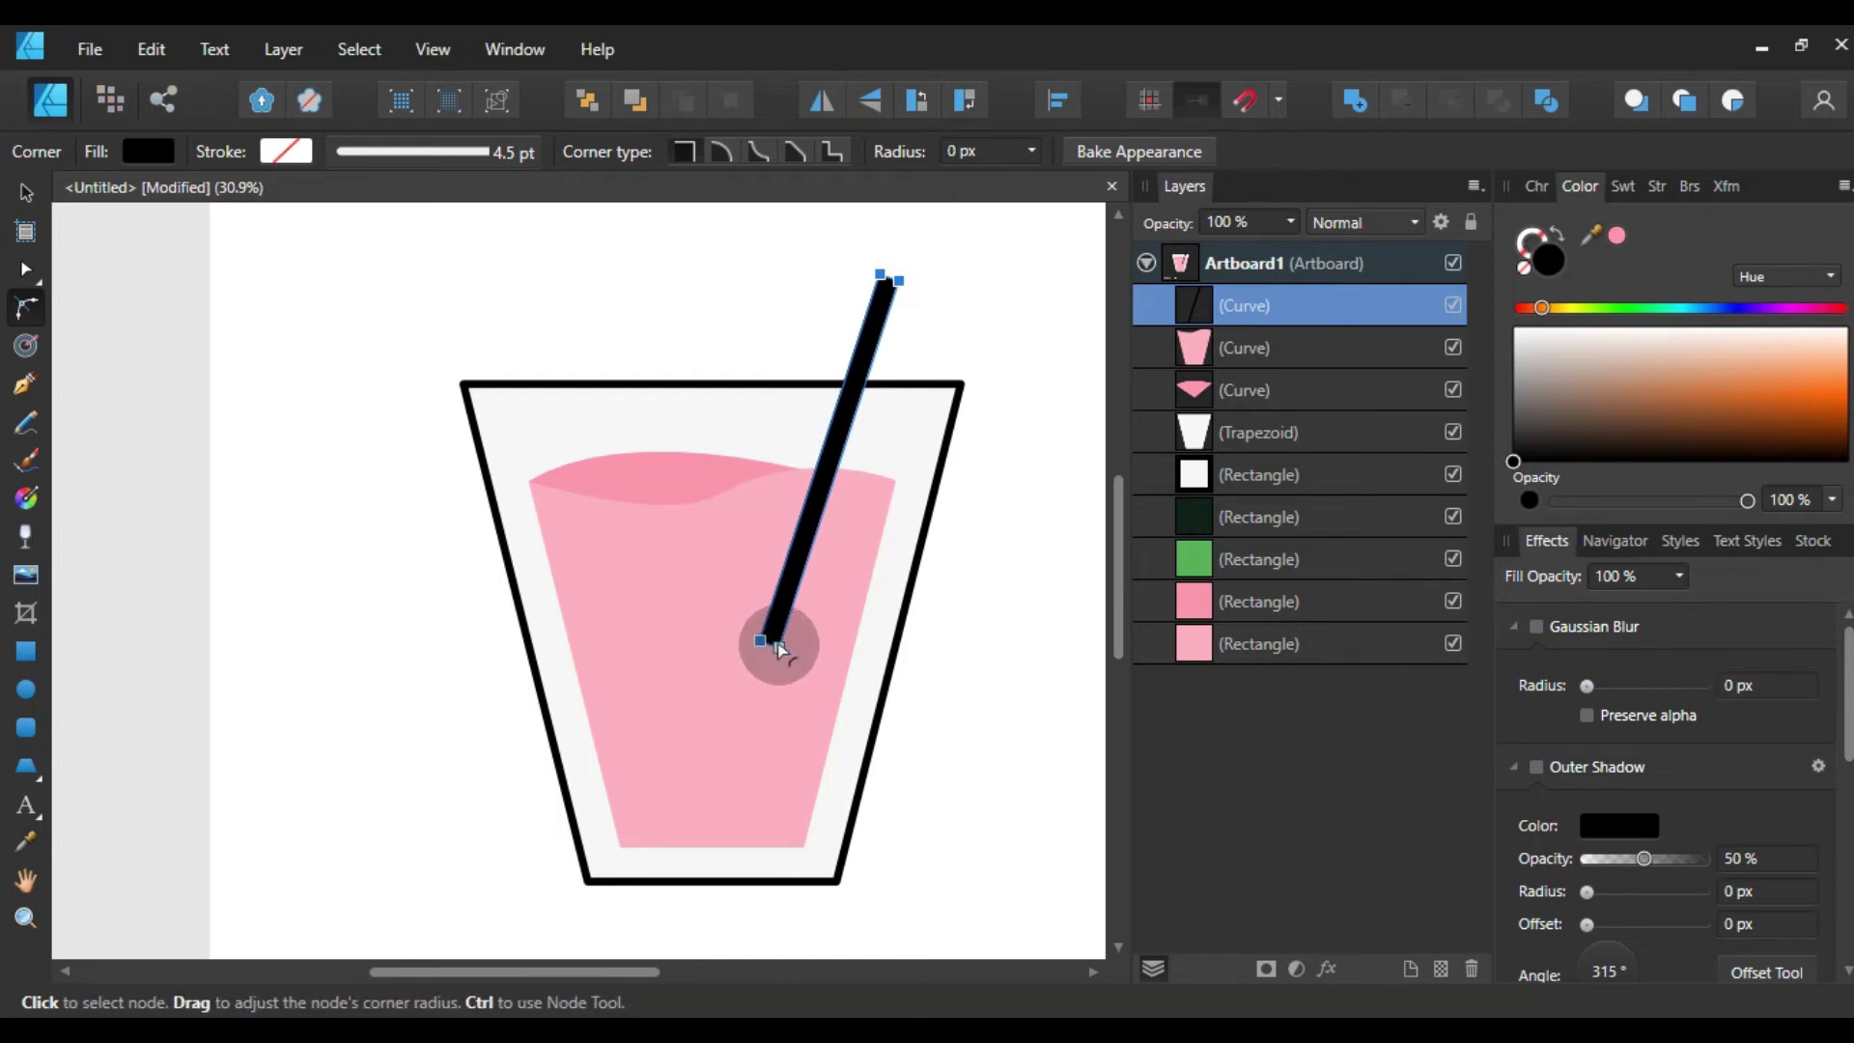
pyautogui.moveTo(782, 653); pyautogui.dragTo(903, 387)
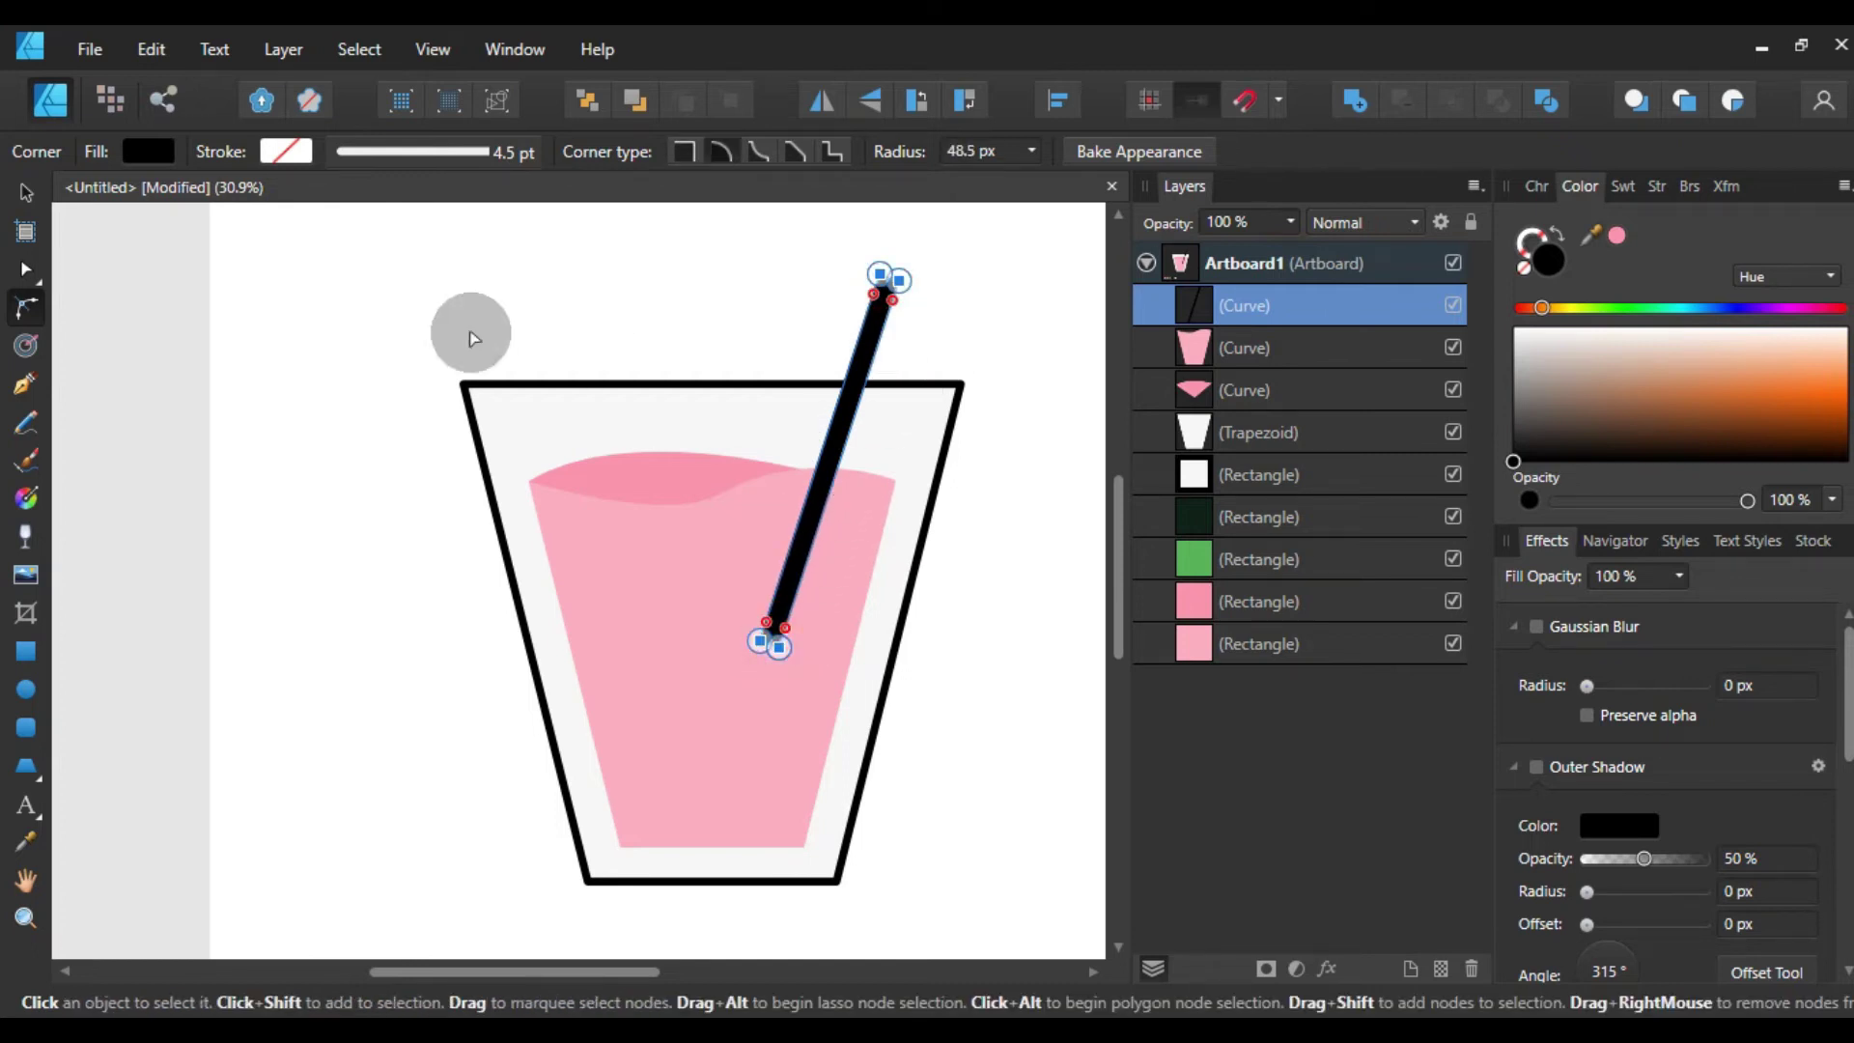
pyautogui.click(23, 192)
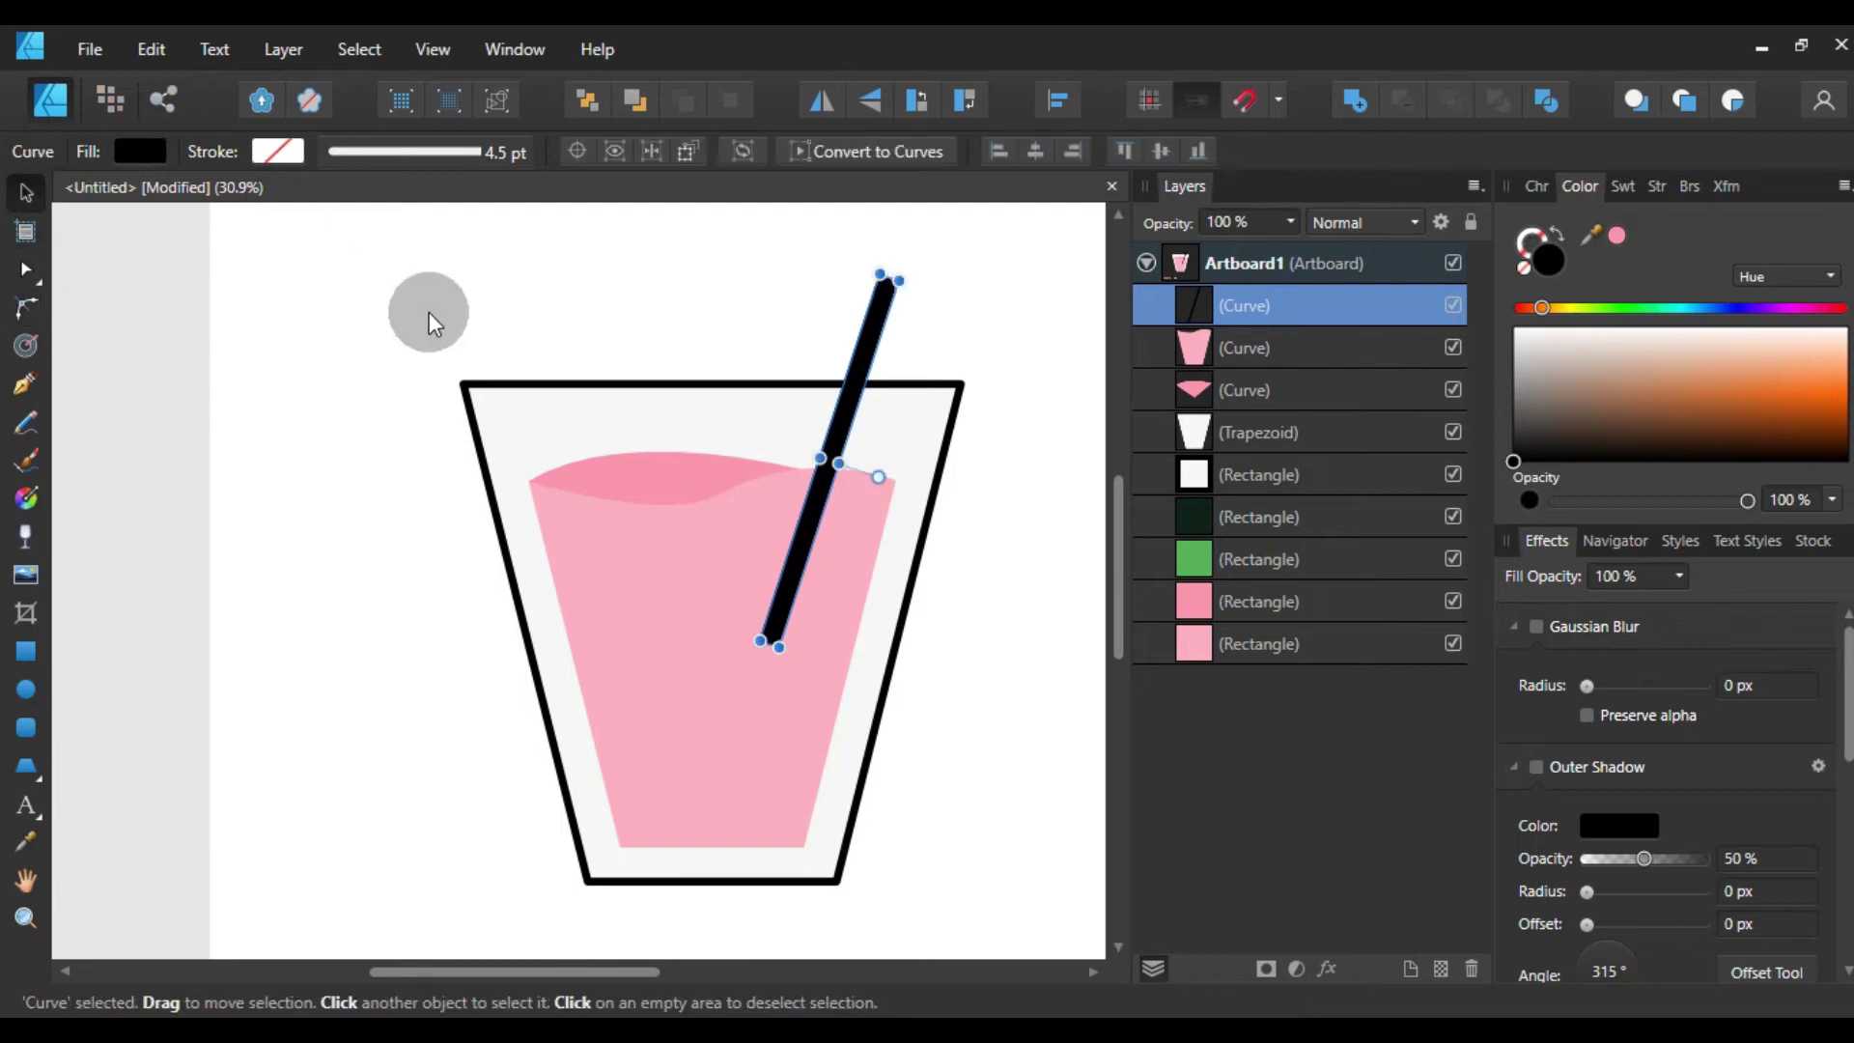
pyautogui.click(414, 355)
# - Move the straw layer beneath the top pink liquid layer and lift the straw higher
pyautogui.click(813, 478)
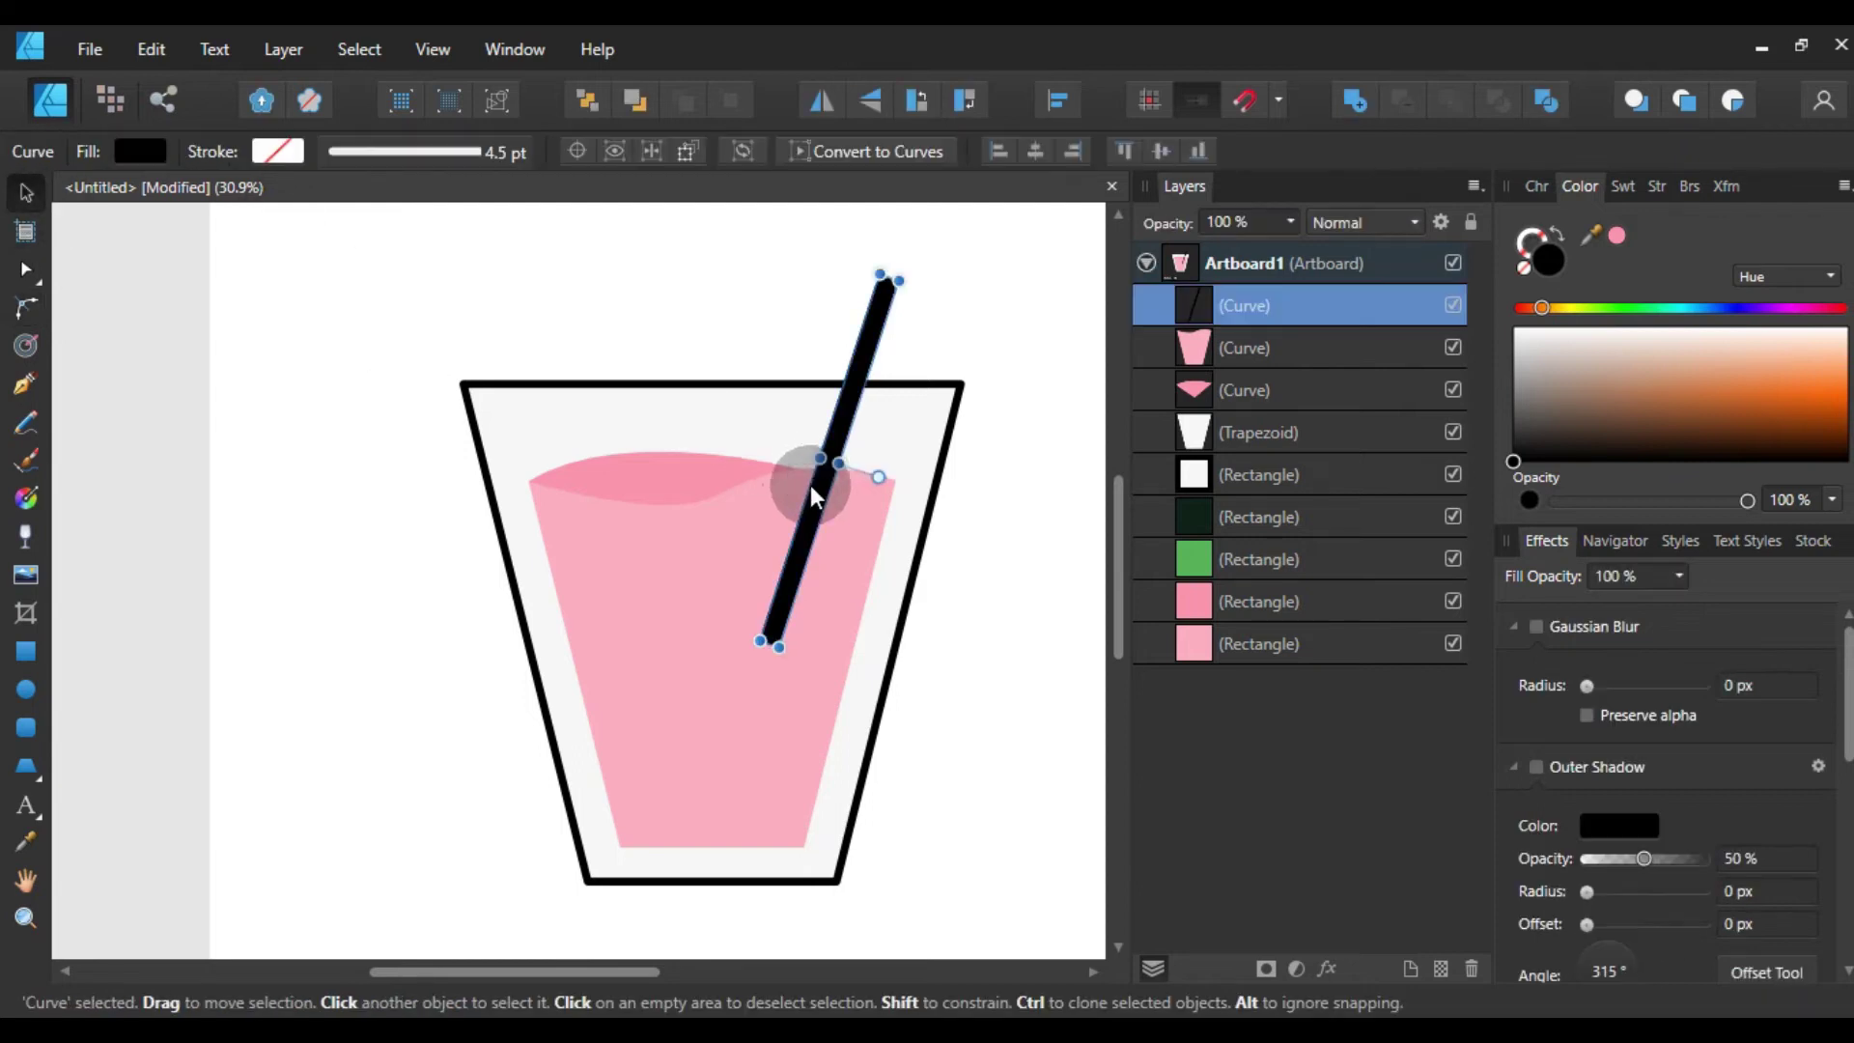
pyautogui.click(698, 599)
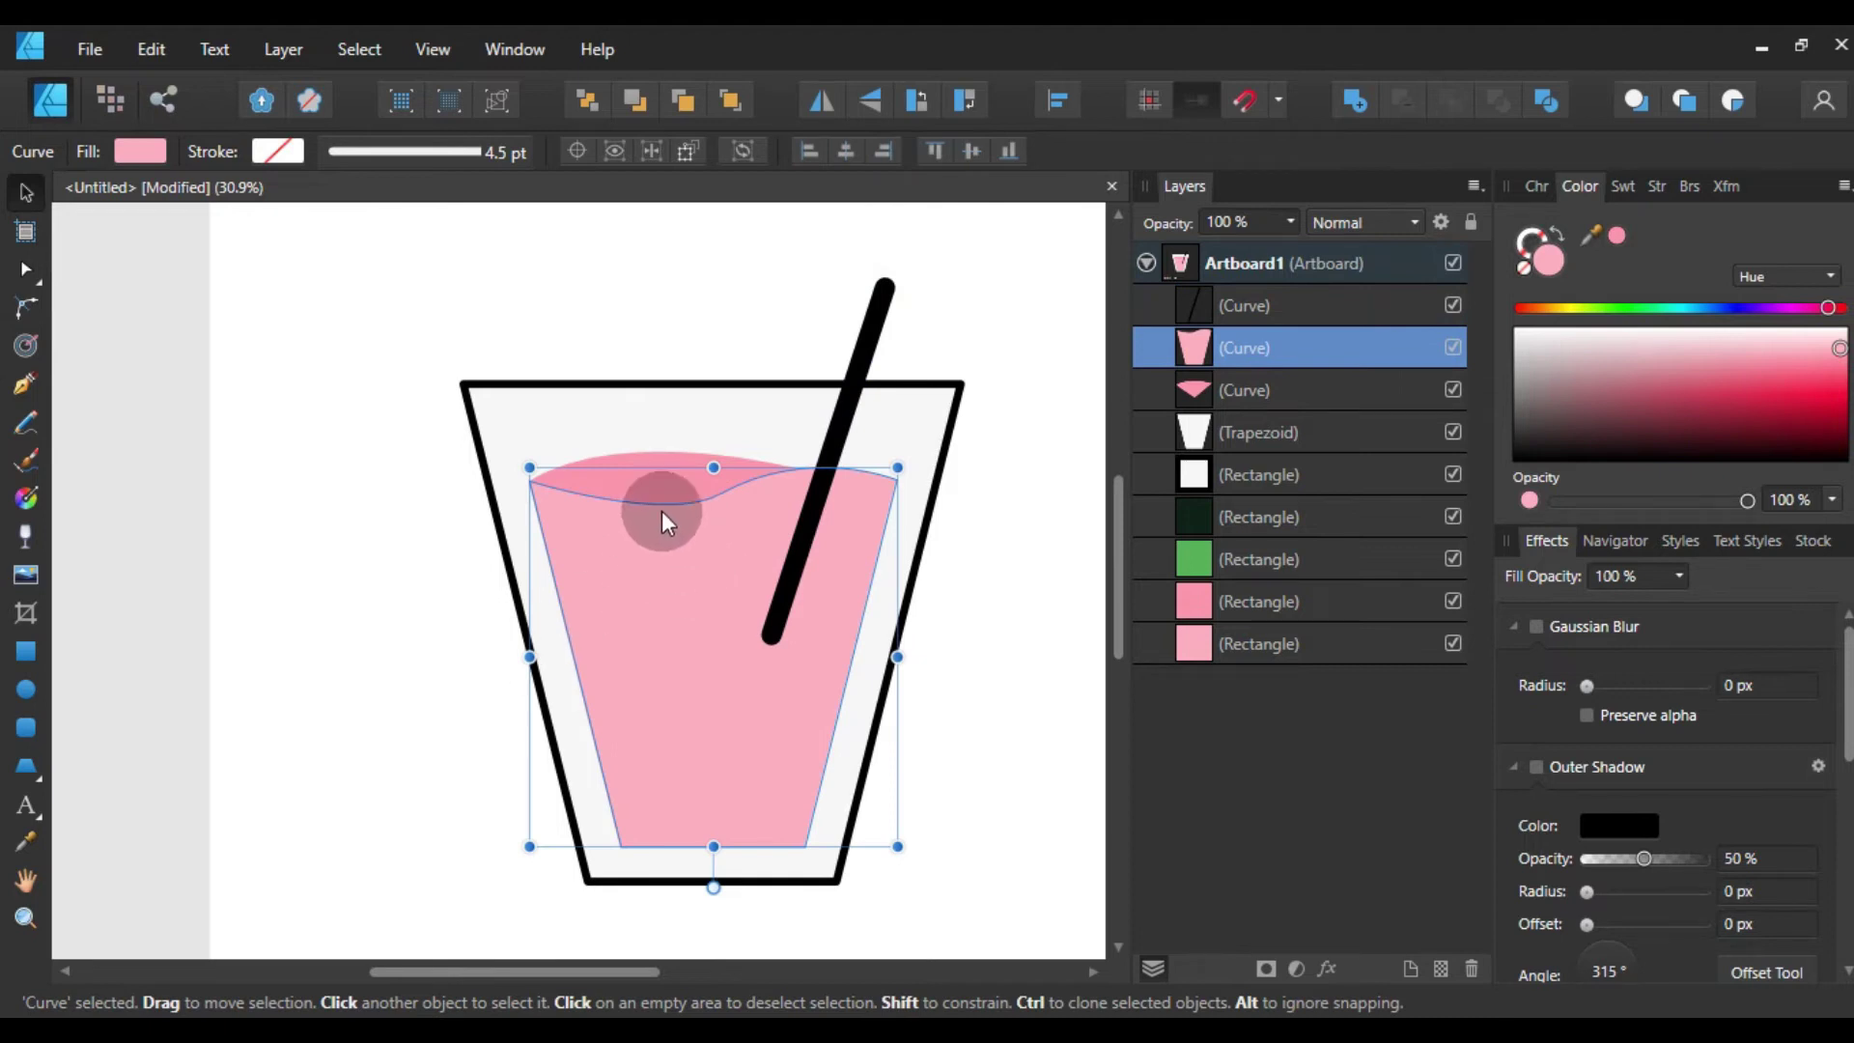
pyautogui.click(677, 467)
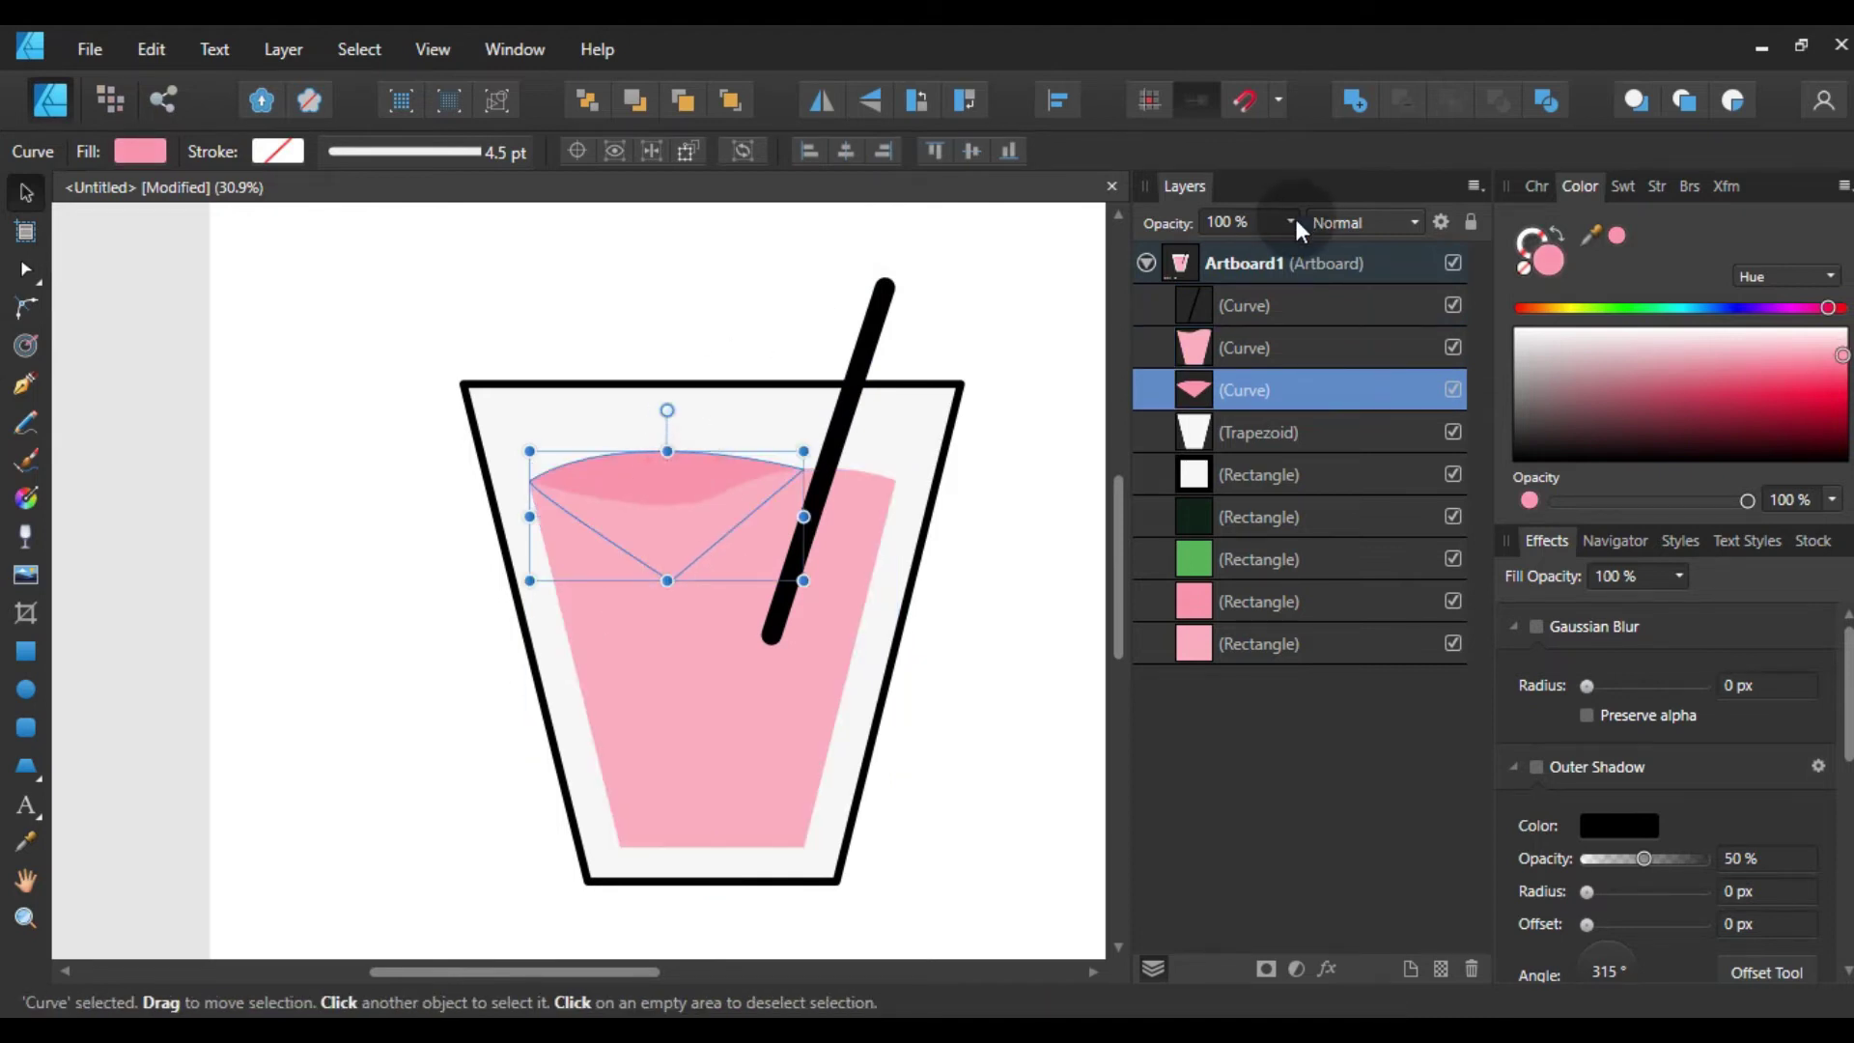
pyautogui.click(1260, 305)
pyautogui.moveTo(1260, 305)
pyautogui.mouseDown()
pyautogui.moveTo(1239, 354)
pyautogui.moveTo(1126, 369)
pyautogui.mouseUp()
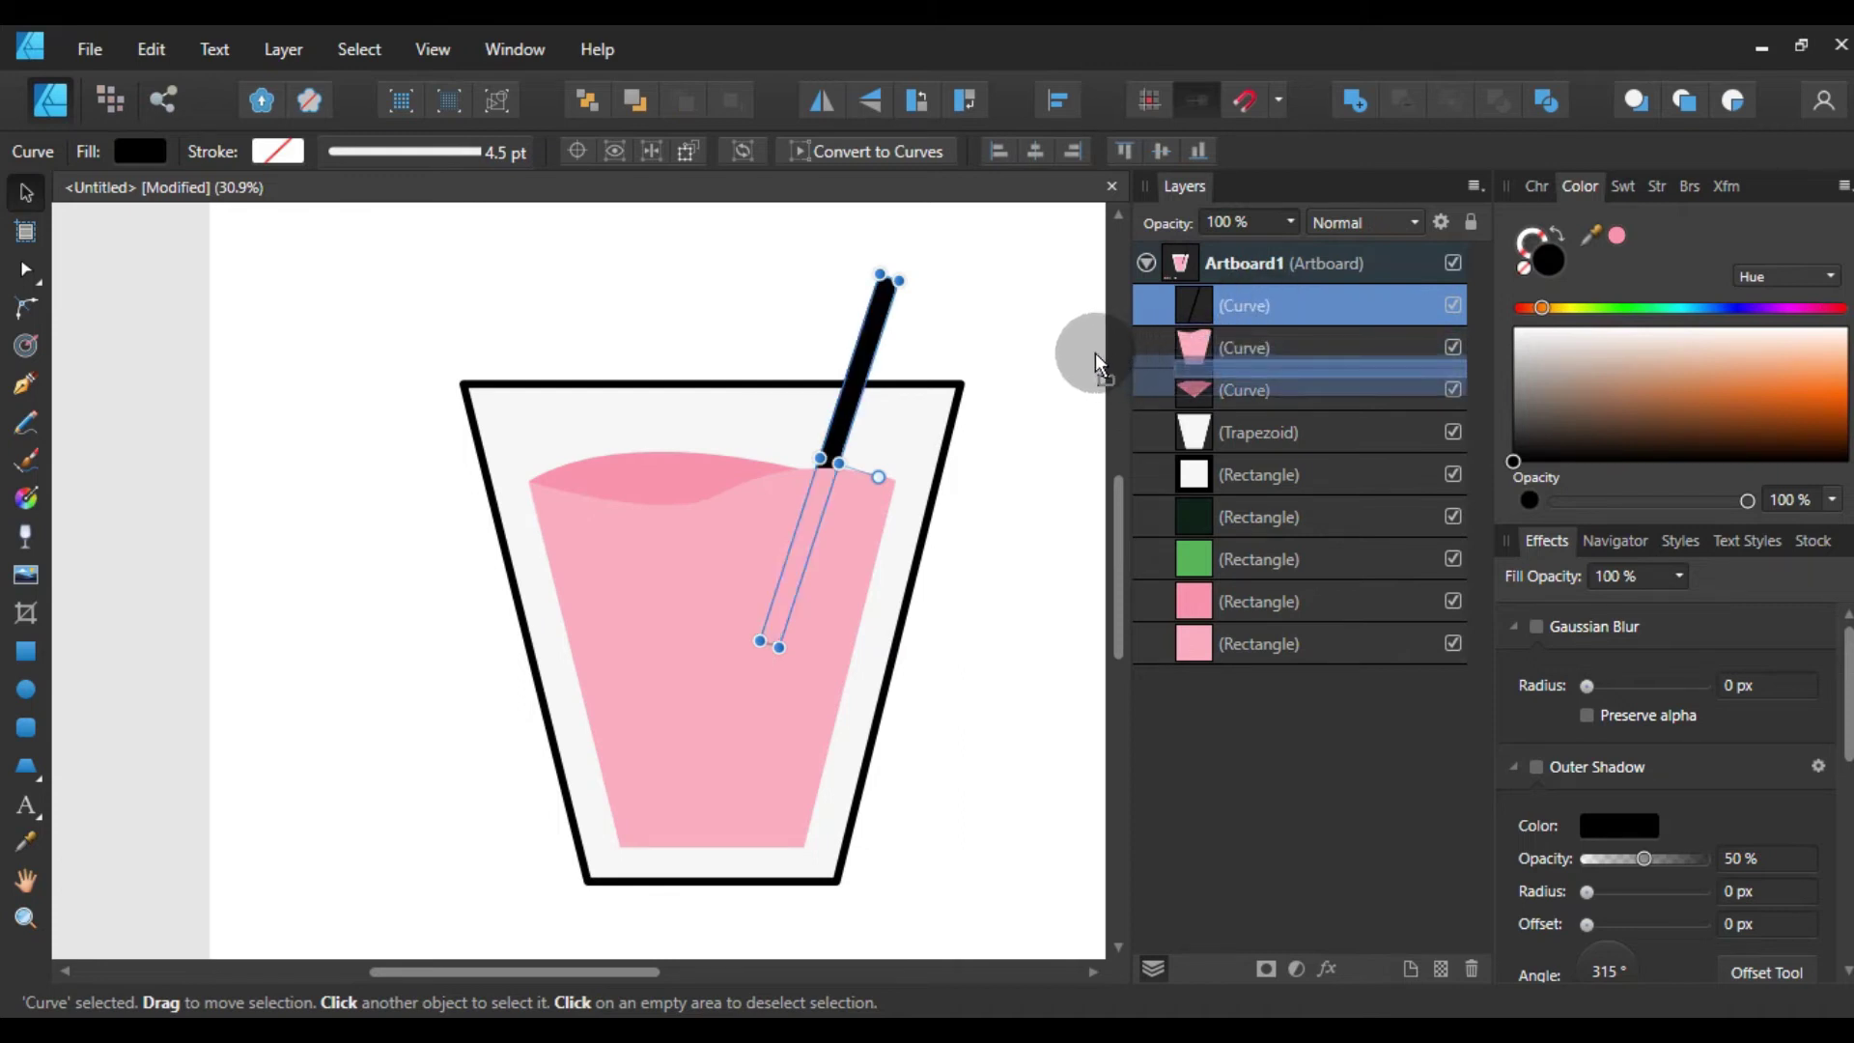
pyautogui.moveTo(1116, 355); pyautogui.dragTo(1095, 352)
pyautogui.click(903, 372)
pyautogui.moveTo(856, 386)
pyautogui.mouseDown()
pyautogui.moveTo(815, 392)
pyautogui.moveTo(867, 397)
pyautogui.moveTo(715, 427)
pyautogui.moveTo(803, 410)
pyautogui.moveTo(882, 286)
pyautogui.mouseUp()
pyautogui.click(954, 289)
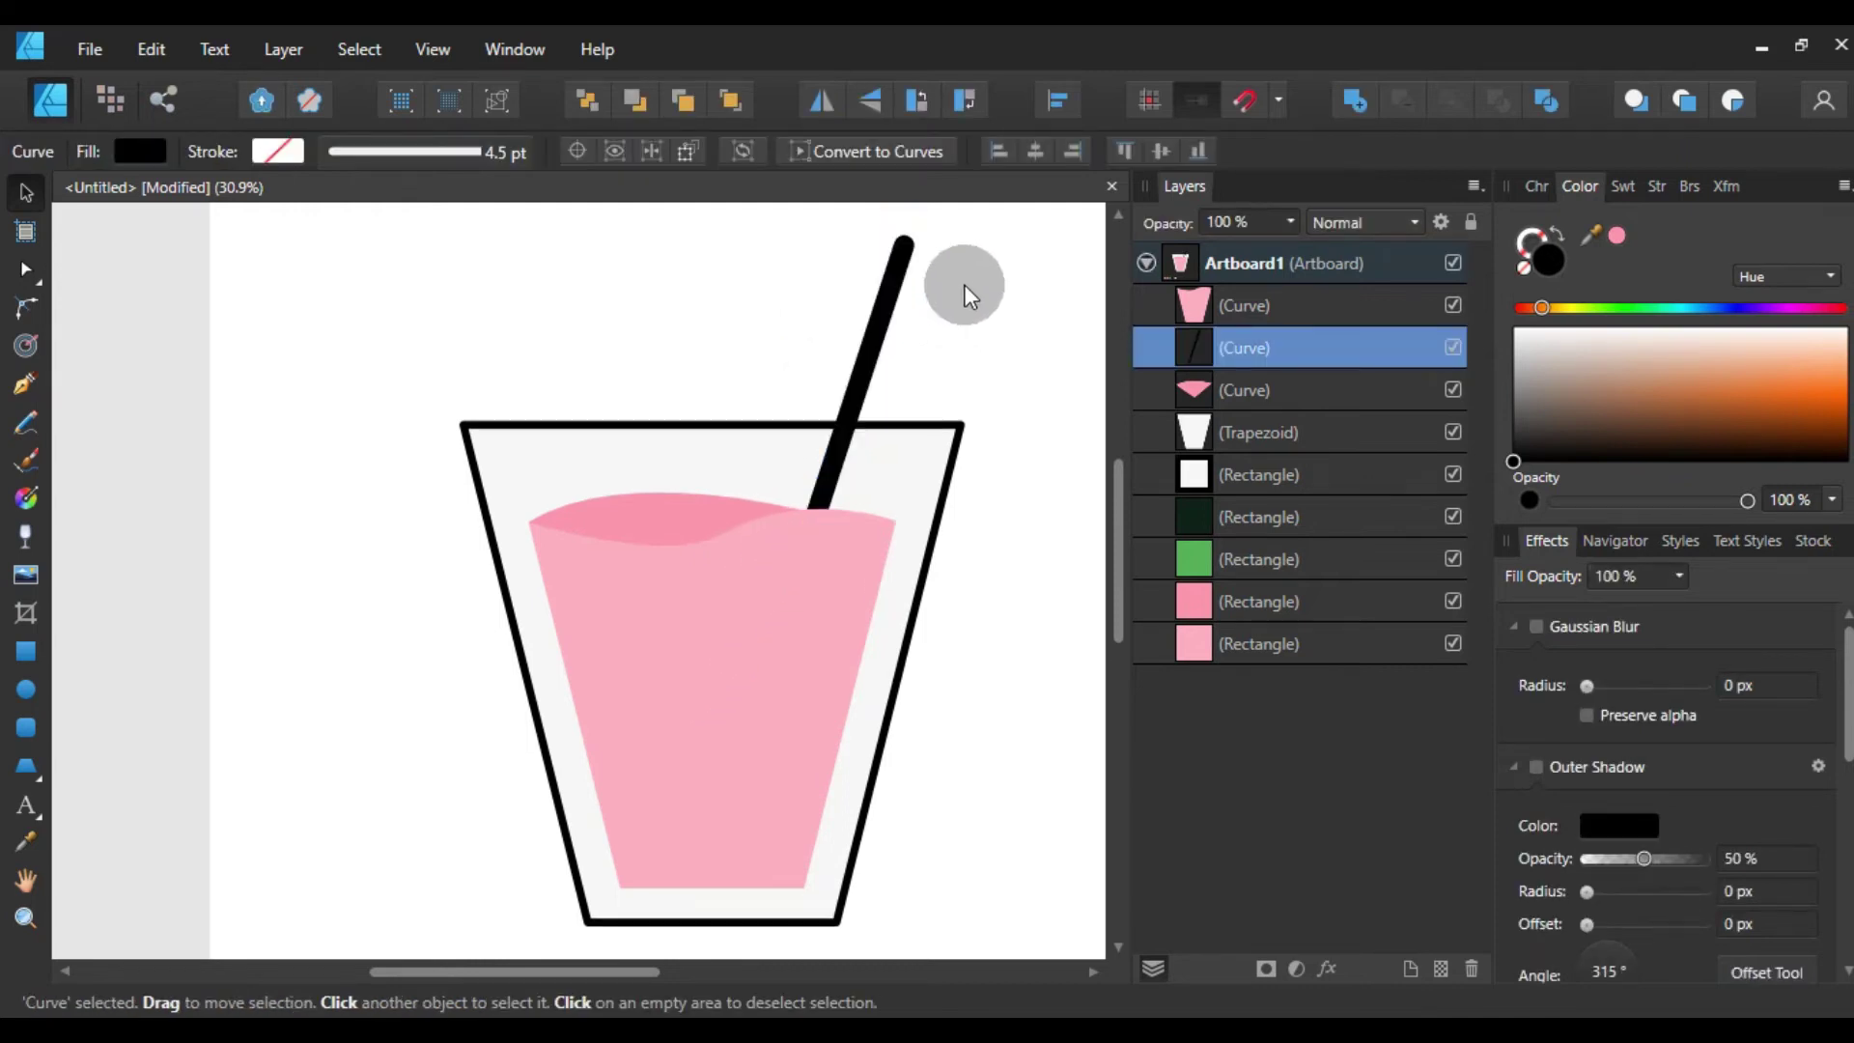
# - Deselect the straw and zoom out to about 24.7% to show the glass and swatch row
pyautogui.click(970, 349)
pyautogui.scroll(-1, 954, 456)
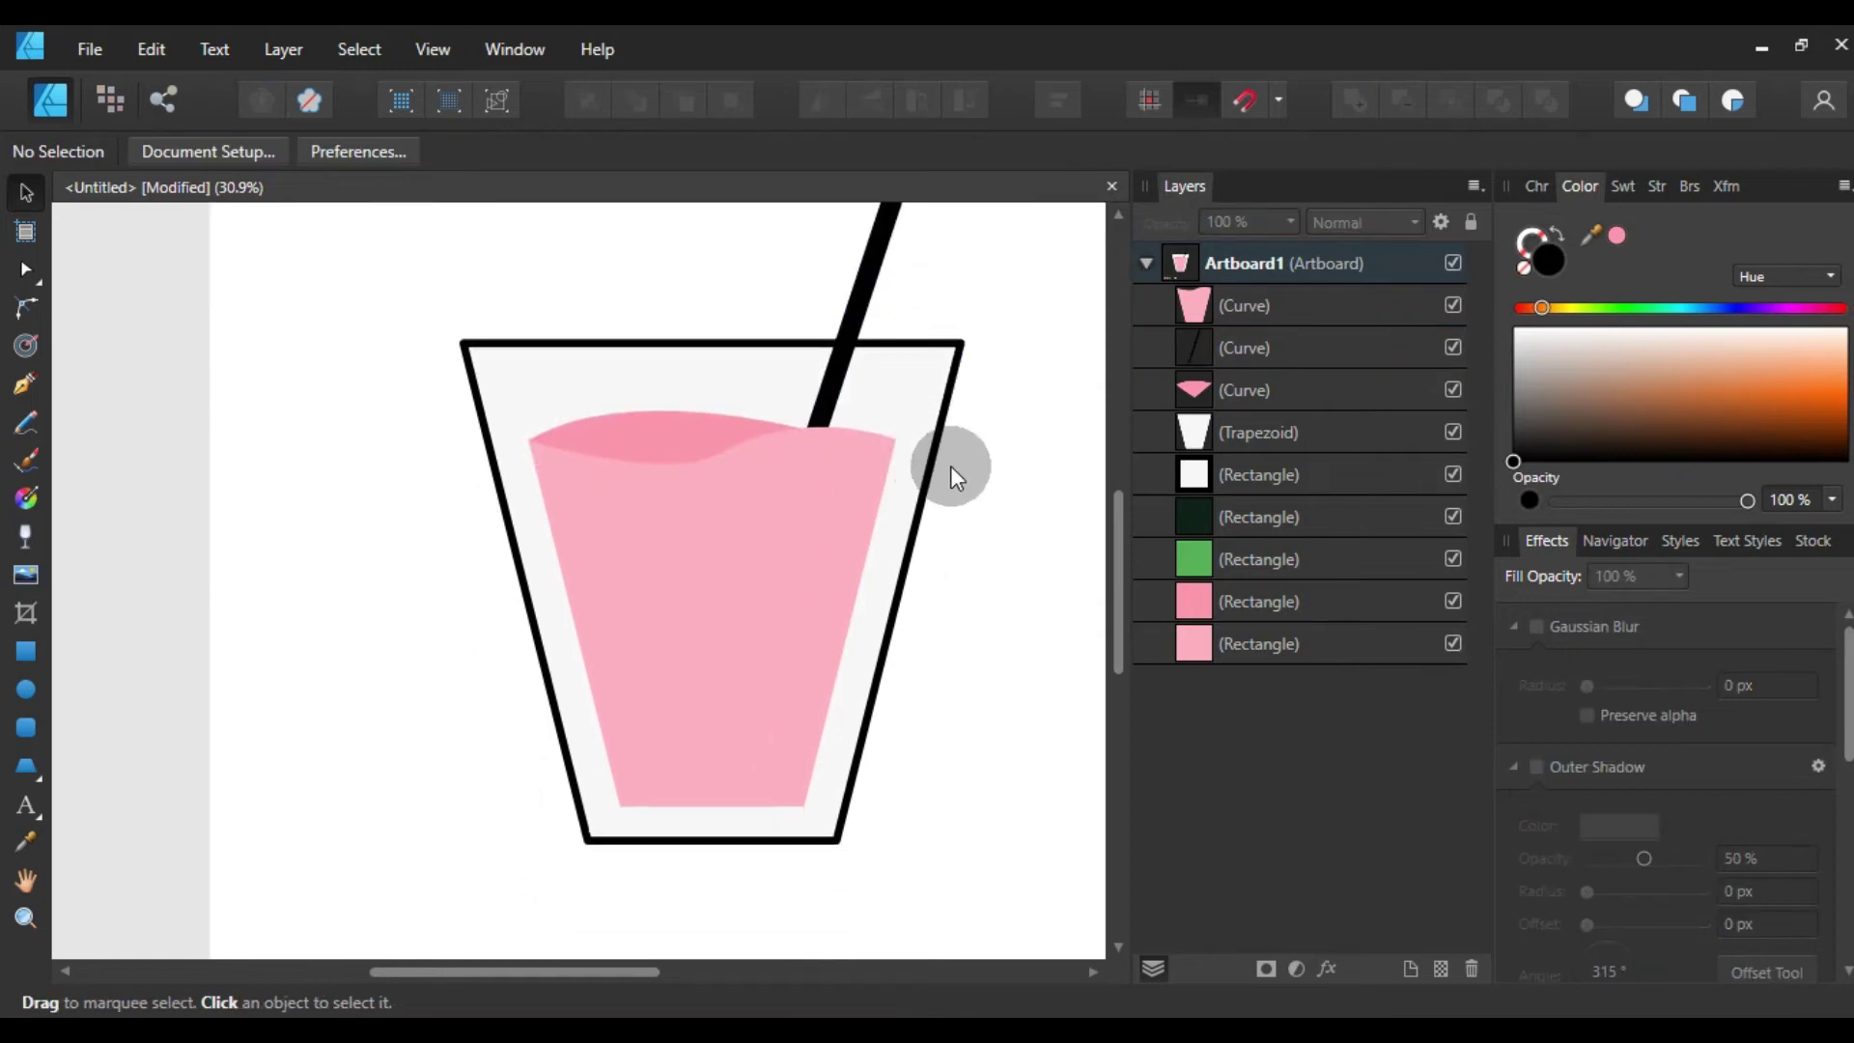
pyautogui.scroll(3, 919, 442)
pyautogui.click(883, 380)
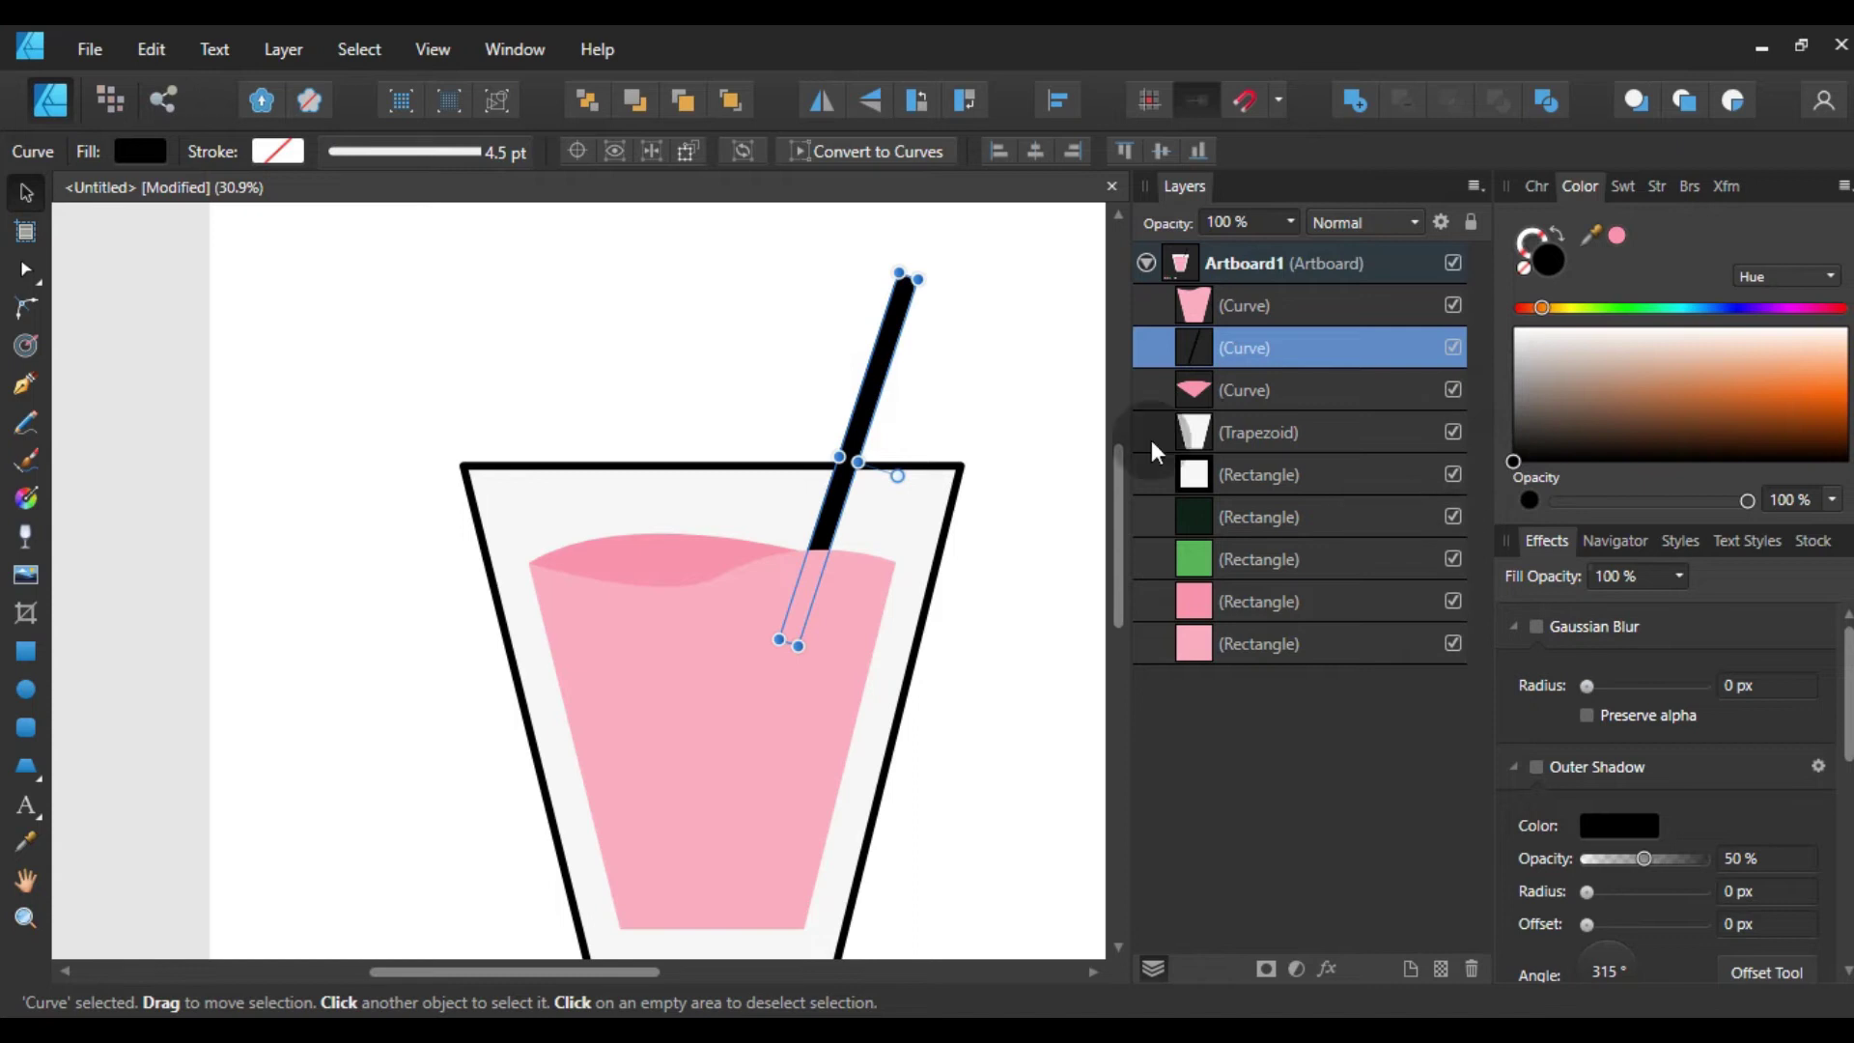
pyautogui.click(707, 357)
pyautogui.scroll(-2, 695, 469)
pyautogui.scroll(-3, 703, 465)
pyautogui.scroll(1, 703, 465)
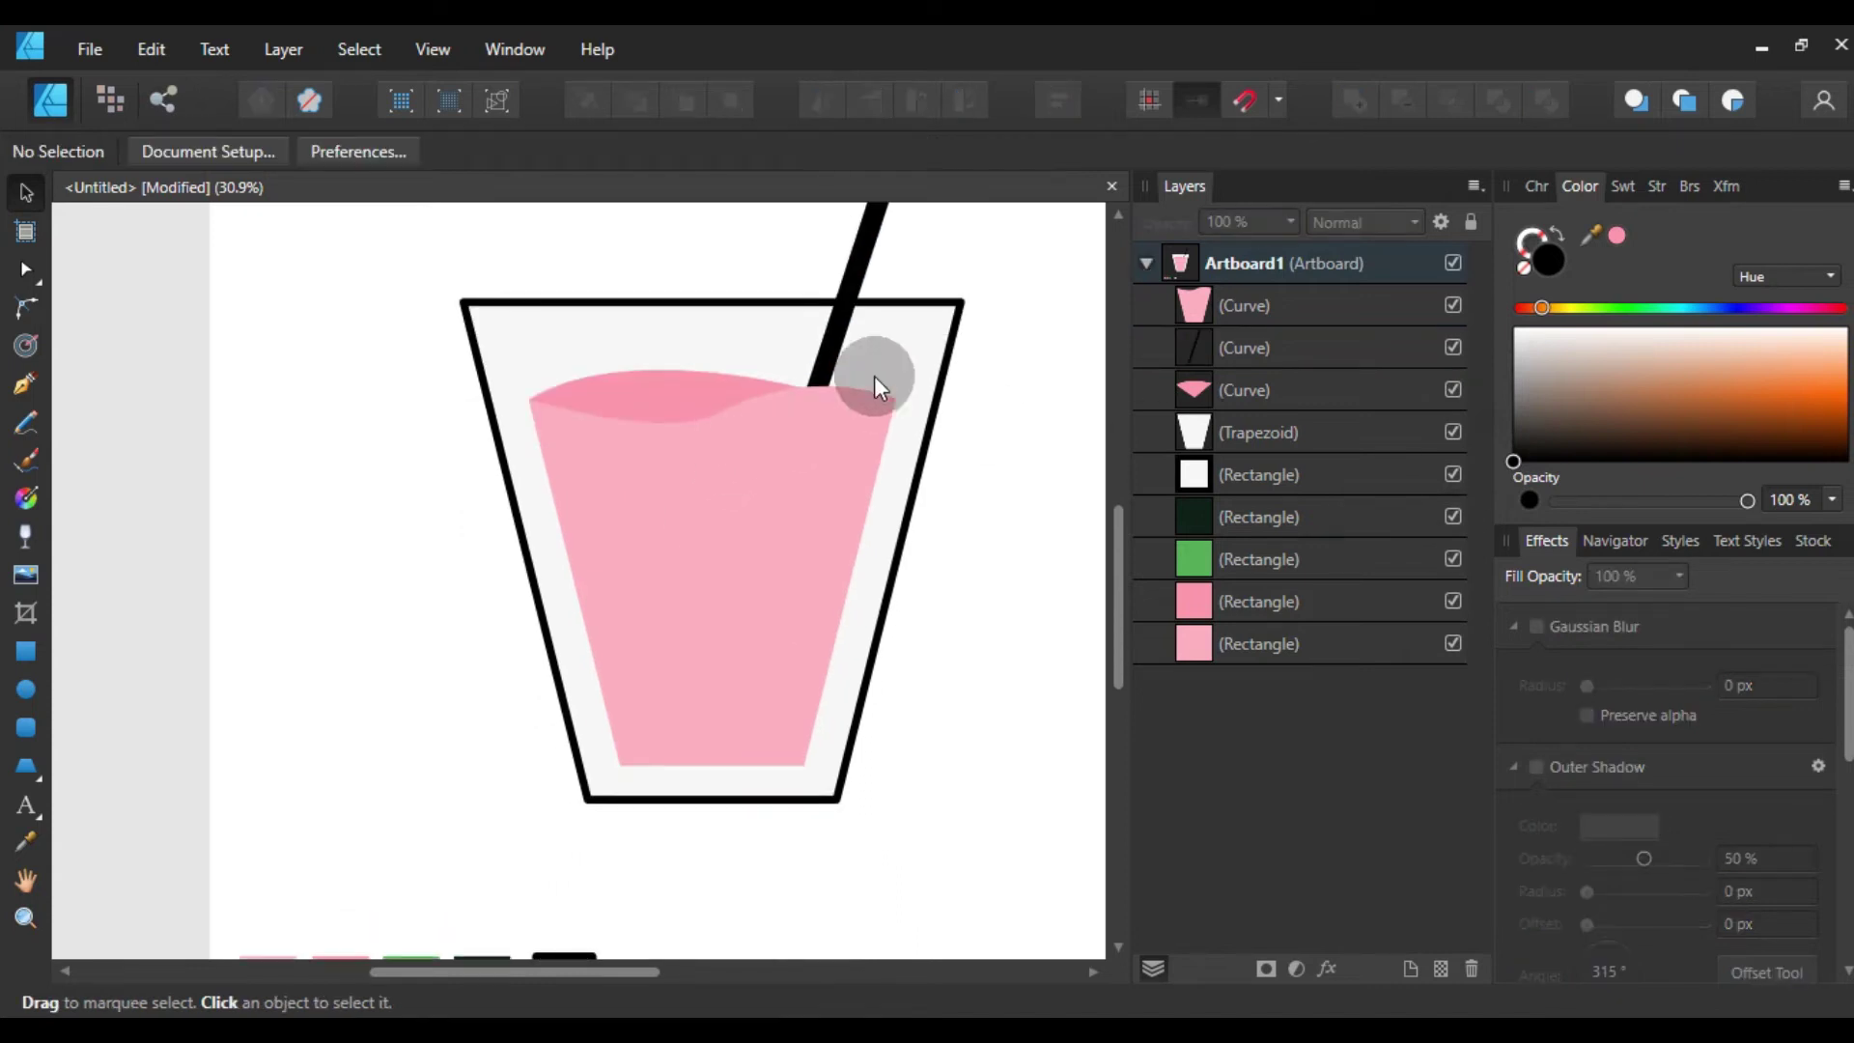
pyautogui.scroll(-3, 731, 570)
pyautogui.scroll(-3, 733, 572)
pyautogui.scroll(4, 753, 550)
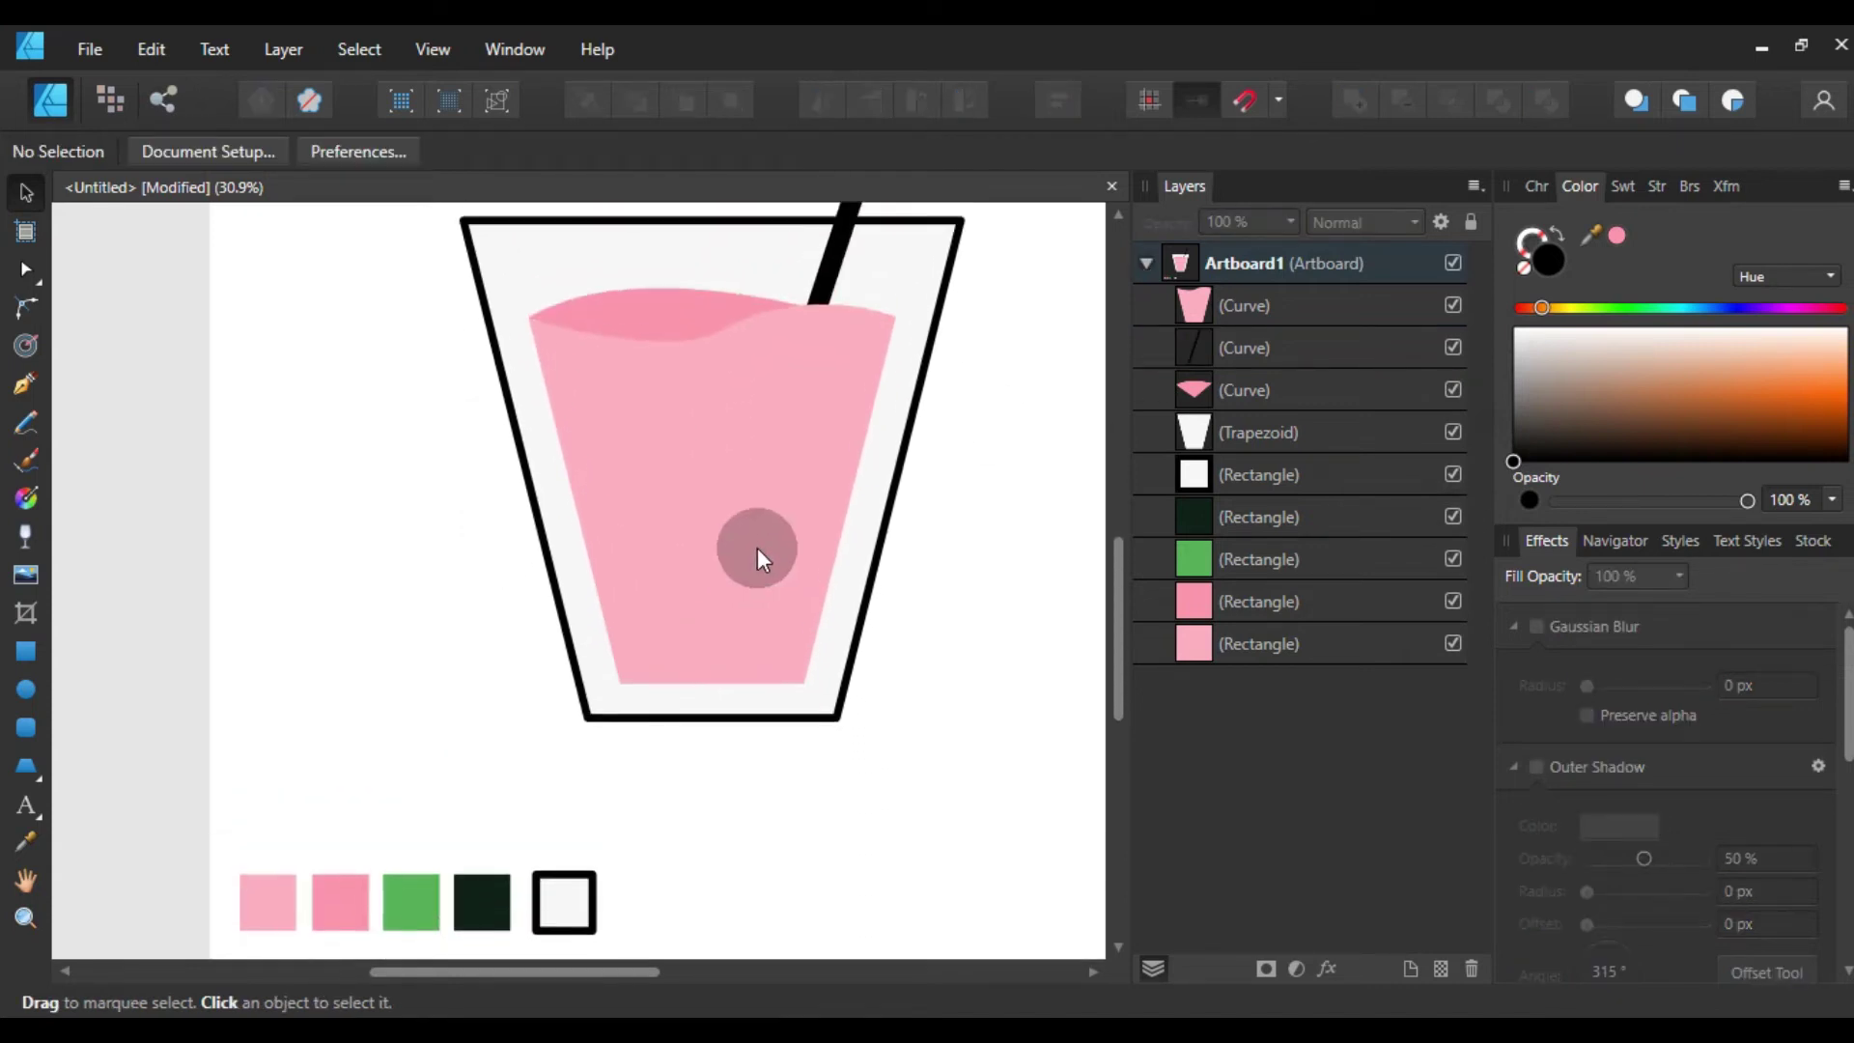
pyautogui.scroll(3, 763, 533)
pyautogui.scroll(1, 757, 537)
pyautogui.scroll(1, 738, 552)
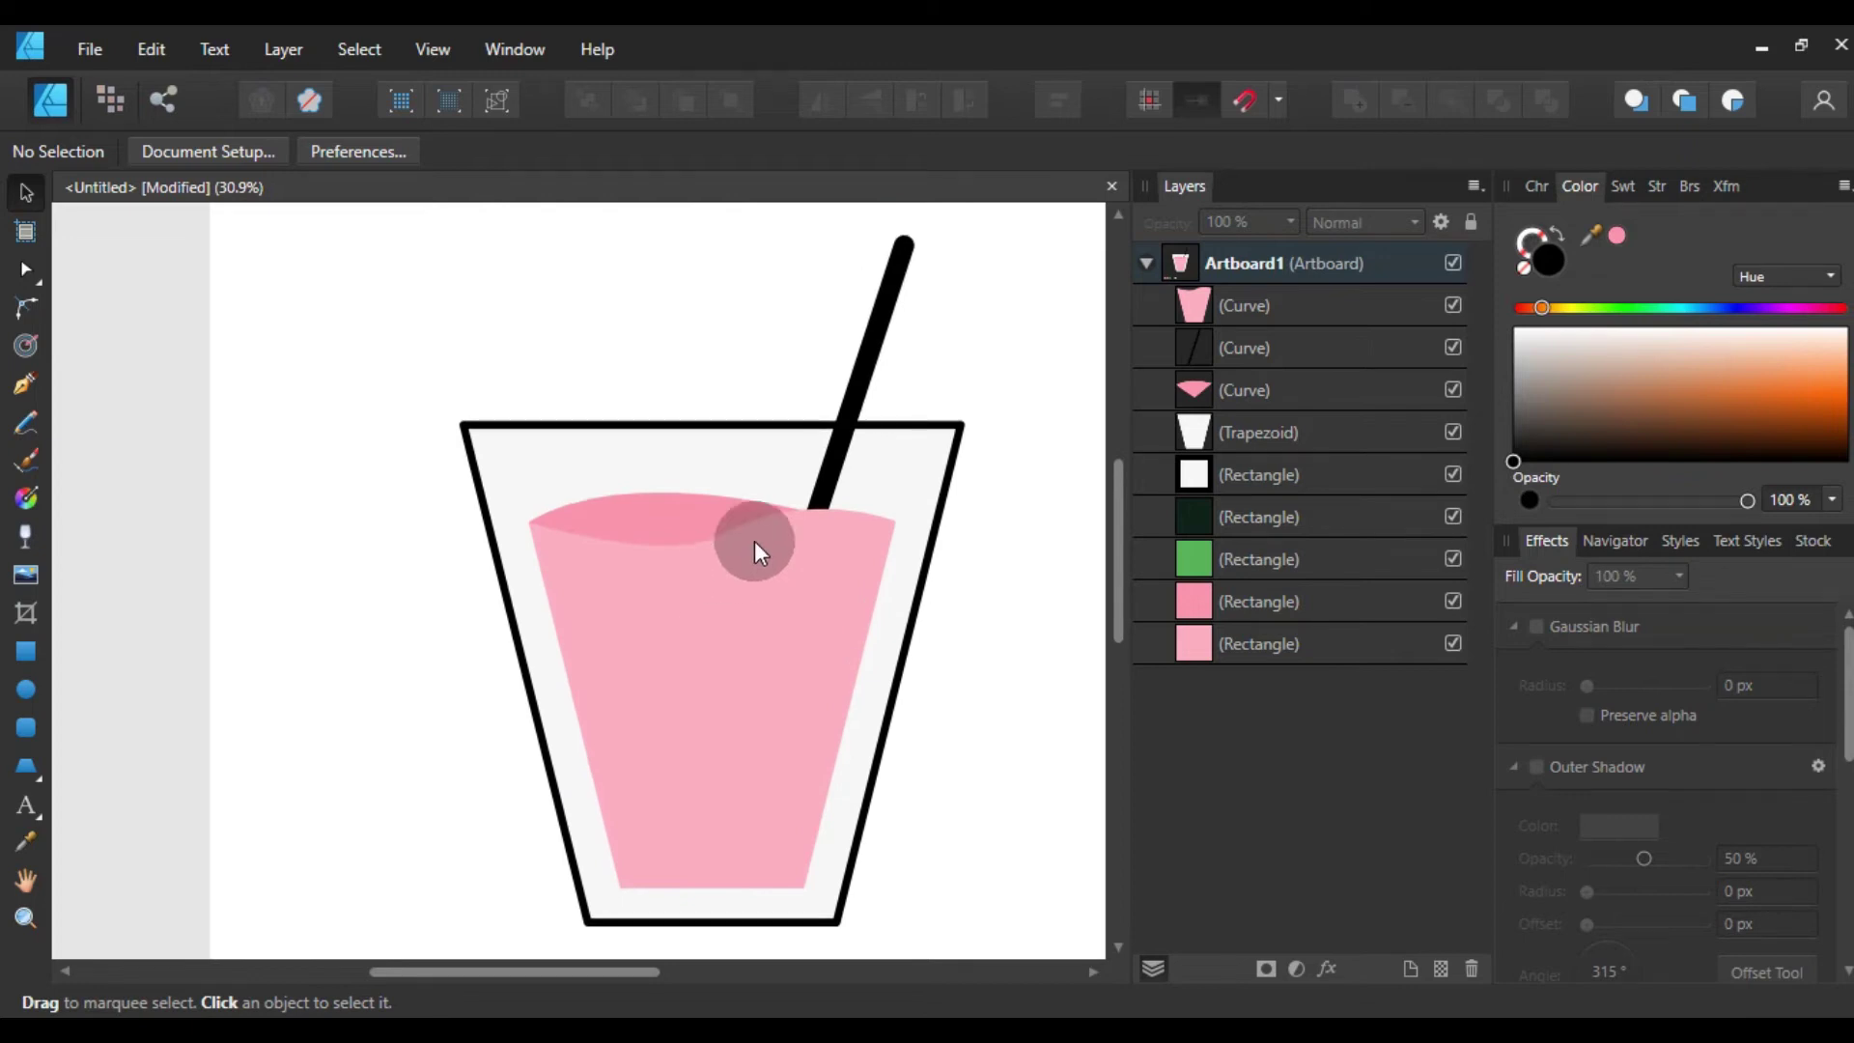
pyautogui.scroll(1, 892, 545)
pyautogui.scroll(1, 890, 542)
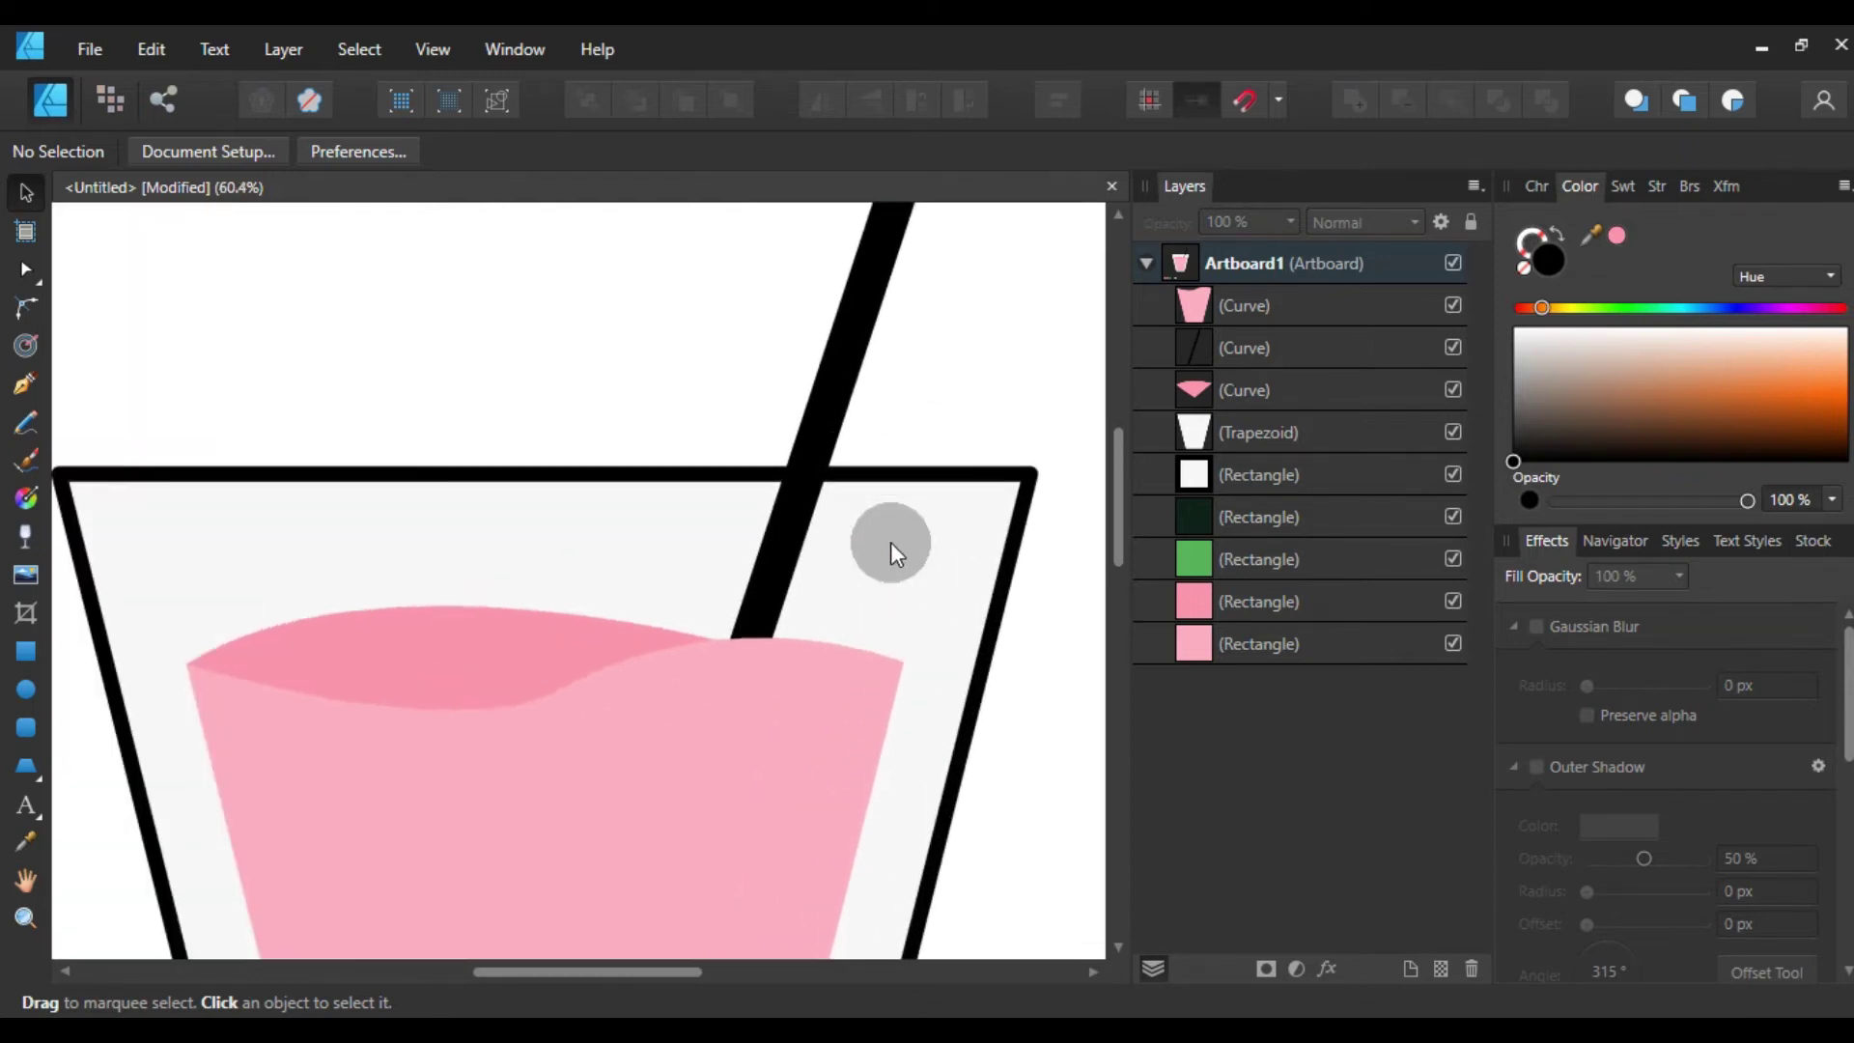
pyautogui.keyDown('ctrl'); pyautogui.scroll(-1, 890, 542); pyautogui.keyUp('ctrl')
pyautogui.scroll(-5, 850, 579)
pyautogui.scroll(1, 782, 656)
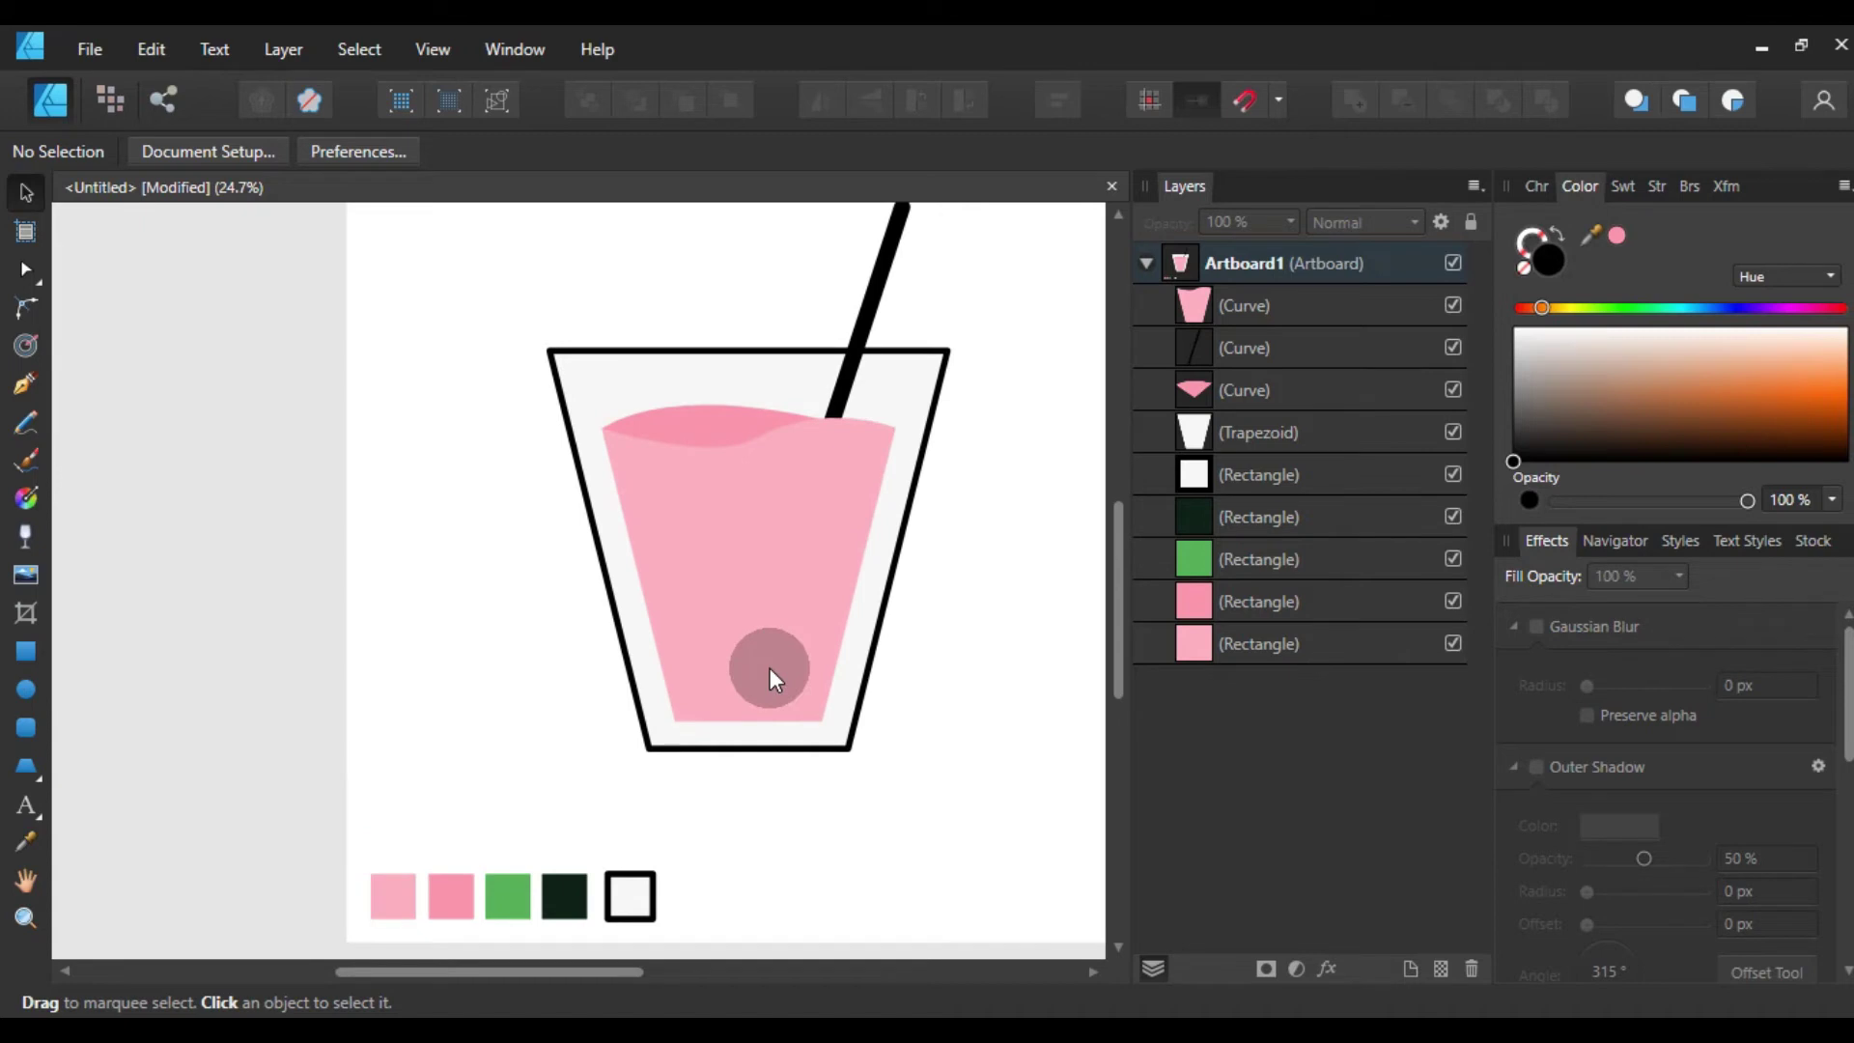
# - Round the pink liquid's top-right and both bottom corners to about 80 px radius
pyautogui.click(757, 646)
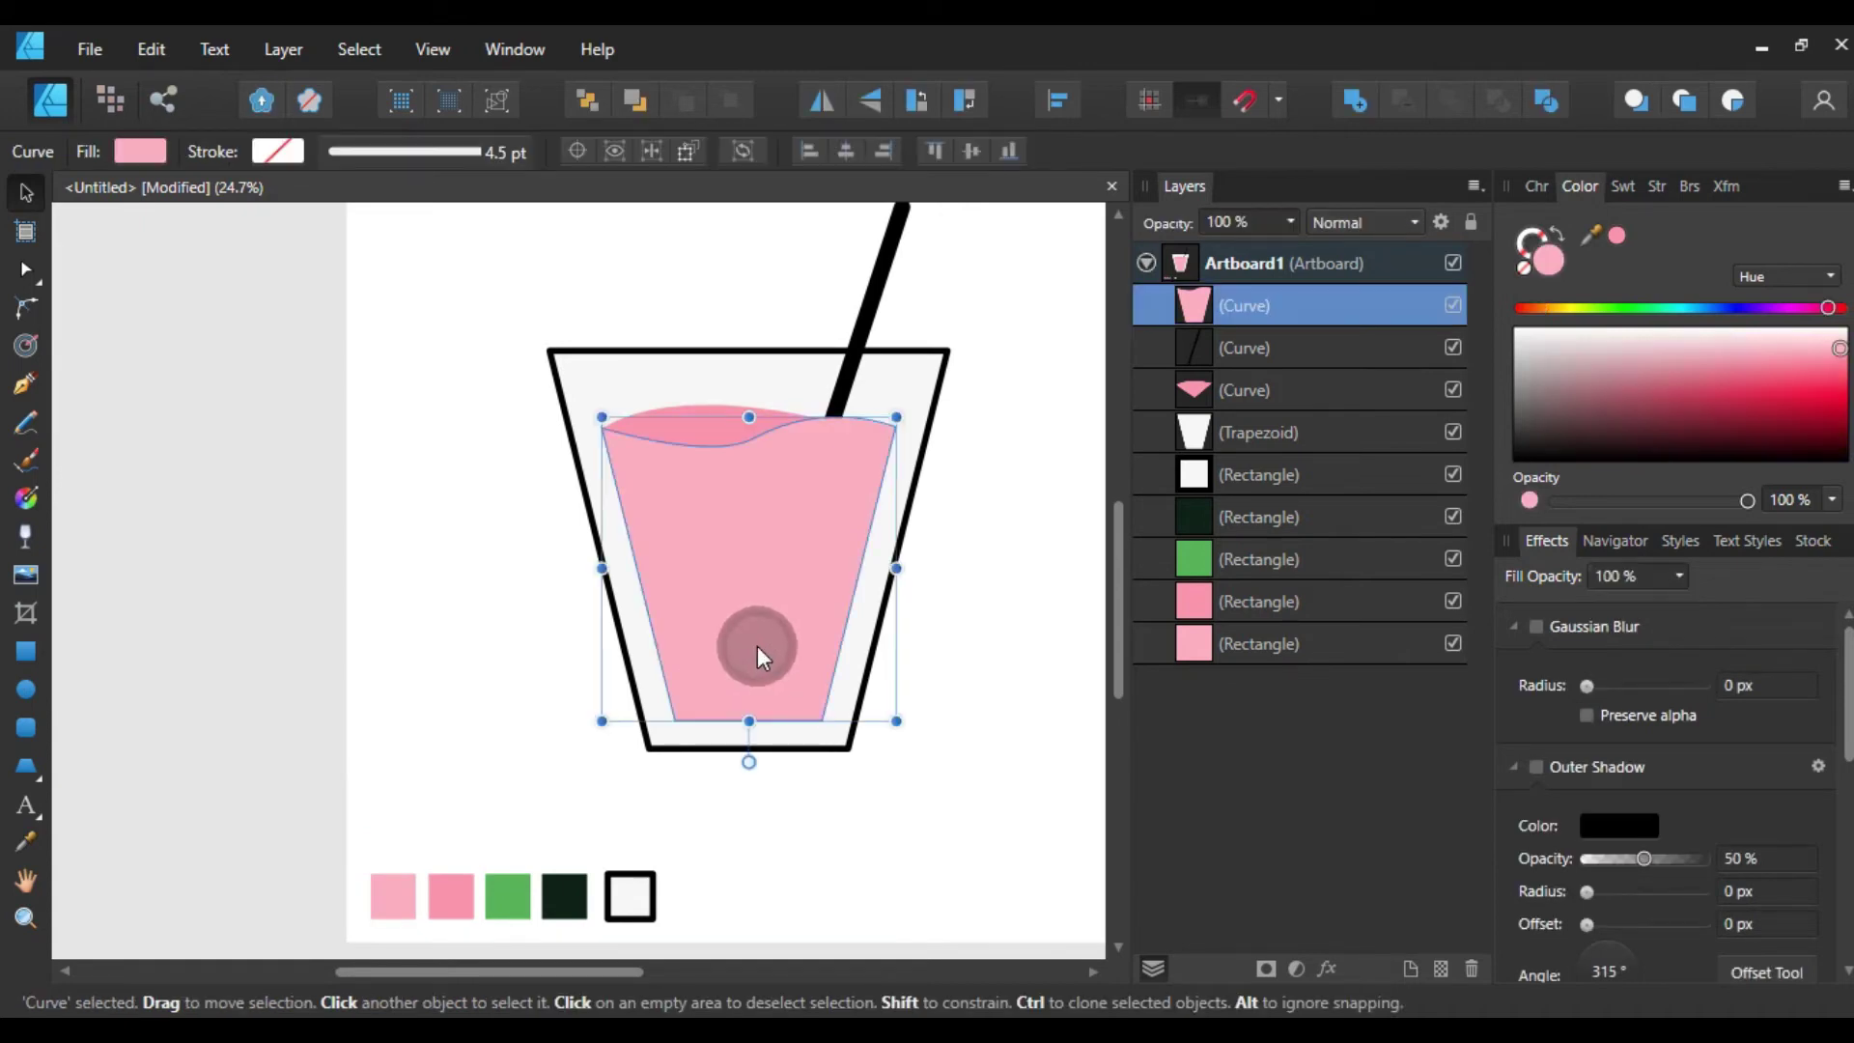
pyautogui.click(27, 307)
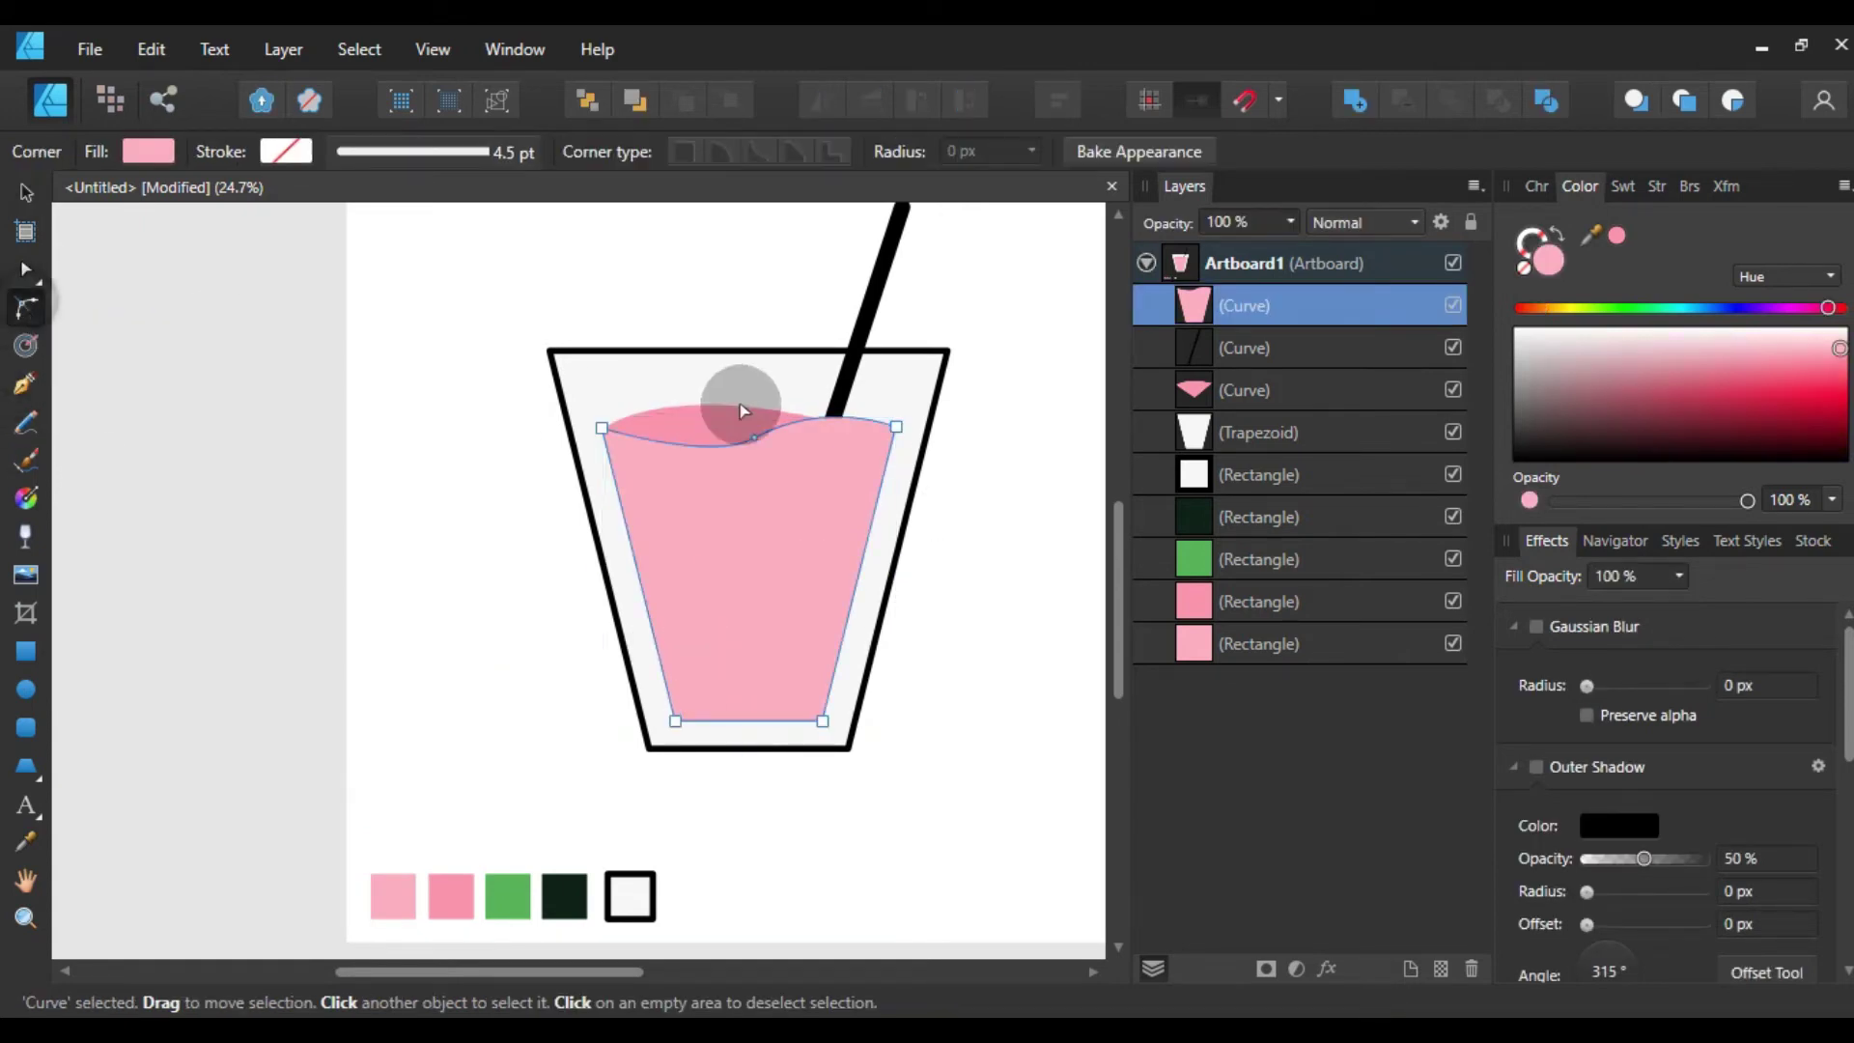
pyautogui.click(896, 426)
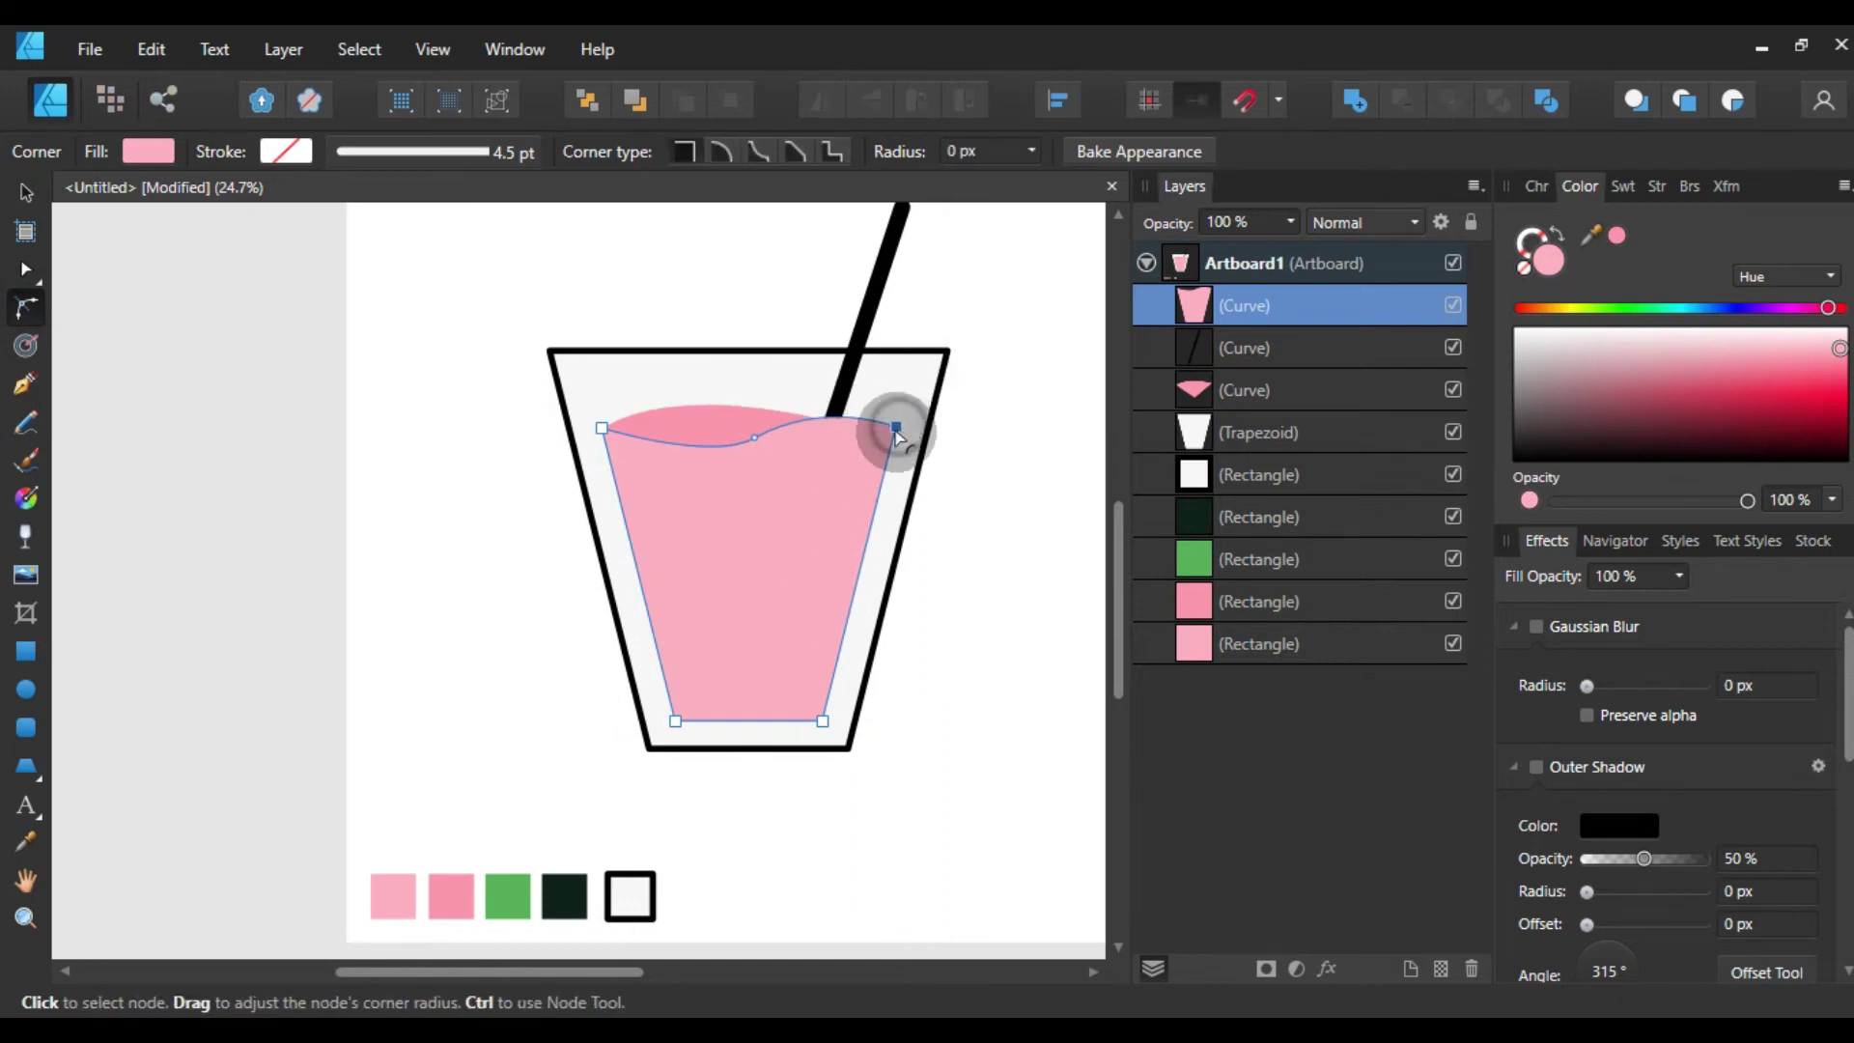
pyautogui.keyDown('shift'); pyautogui.click(822, 720); pyautogui.keyUp('shift')
pyautogui.keyDown('shift'); pyautogui.click(675, 720); pyautogui.keyUp('shift')
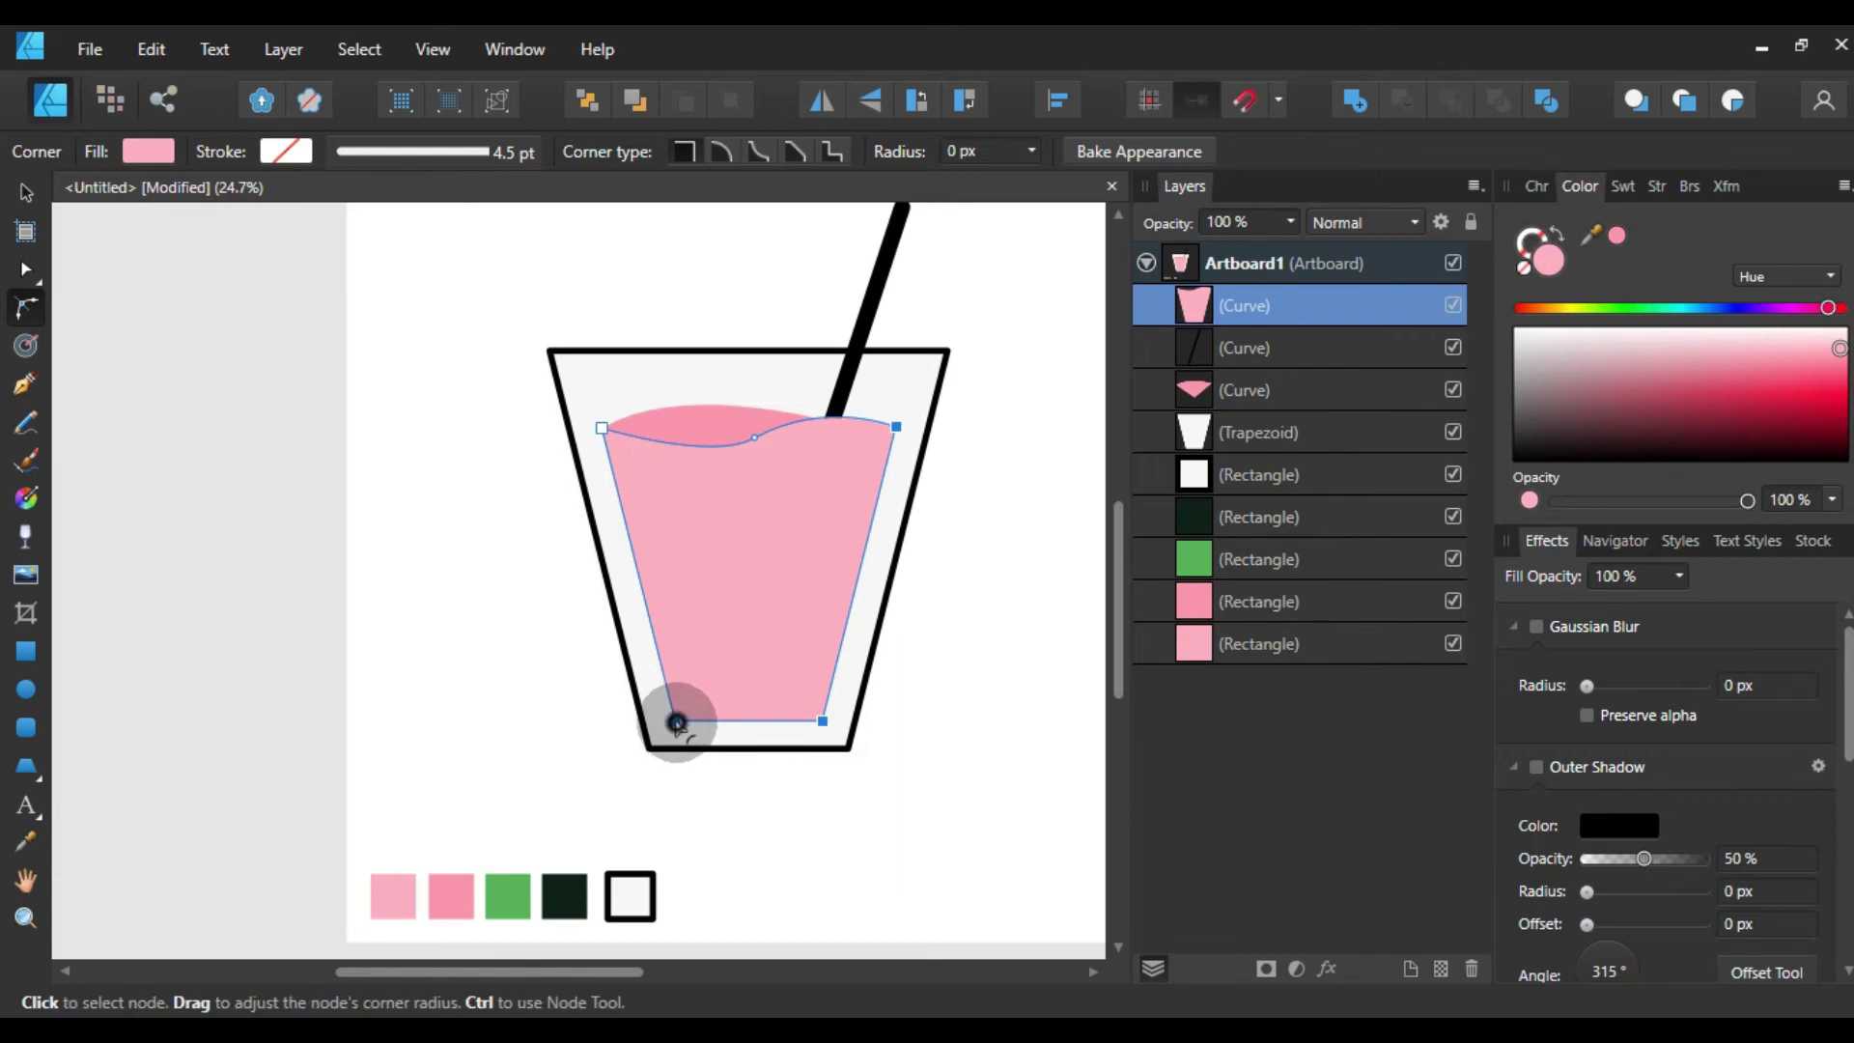
pyautogui.moveTo(682, 699); pyautogui.dragTo(696, 691)
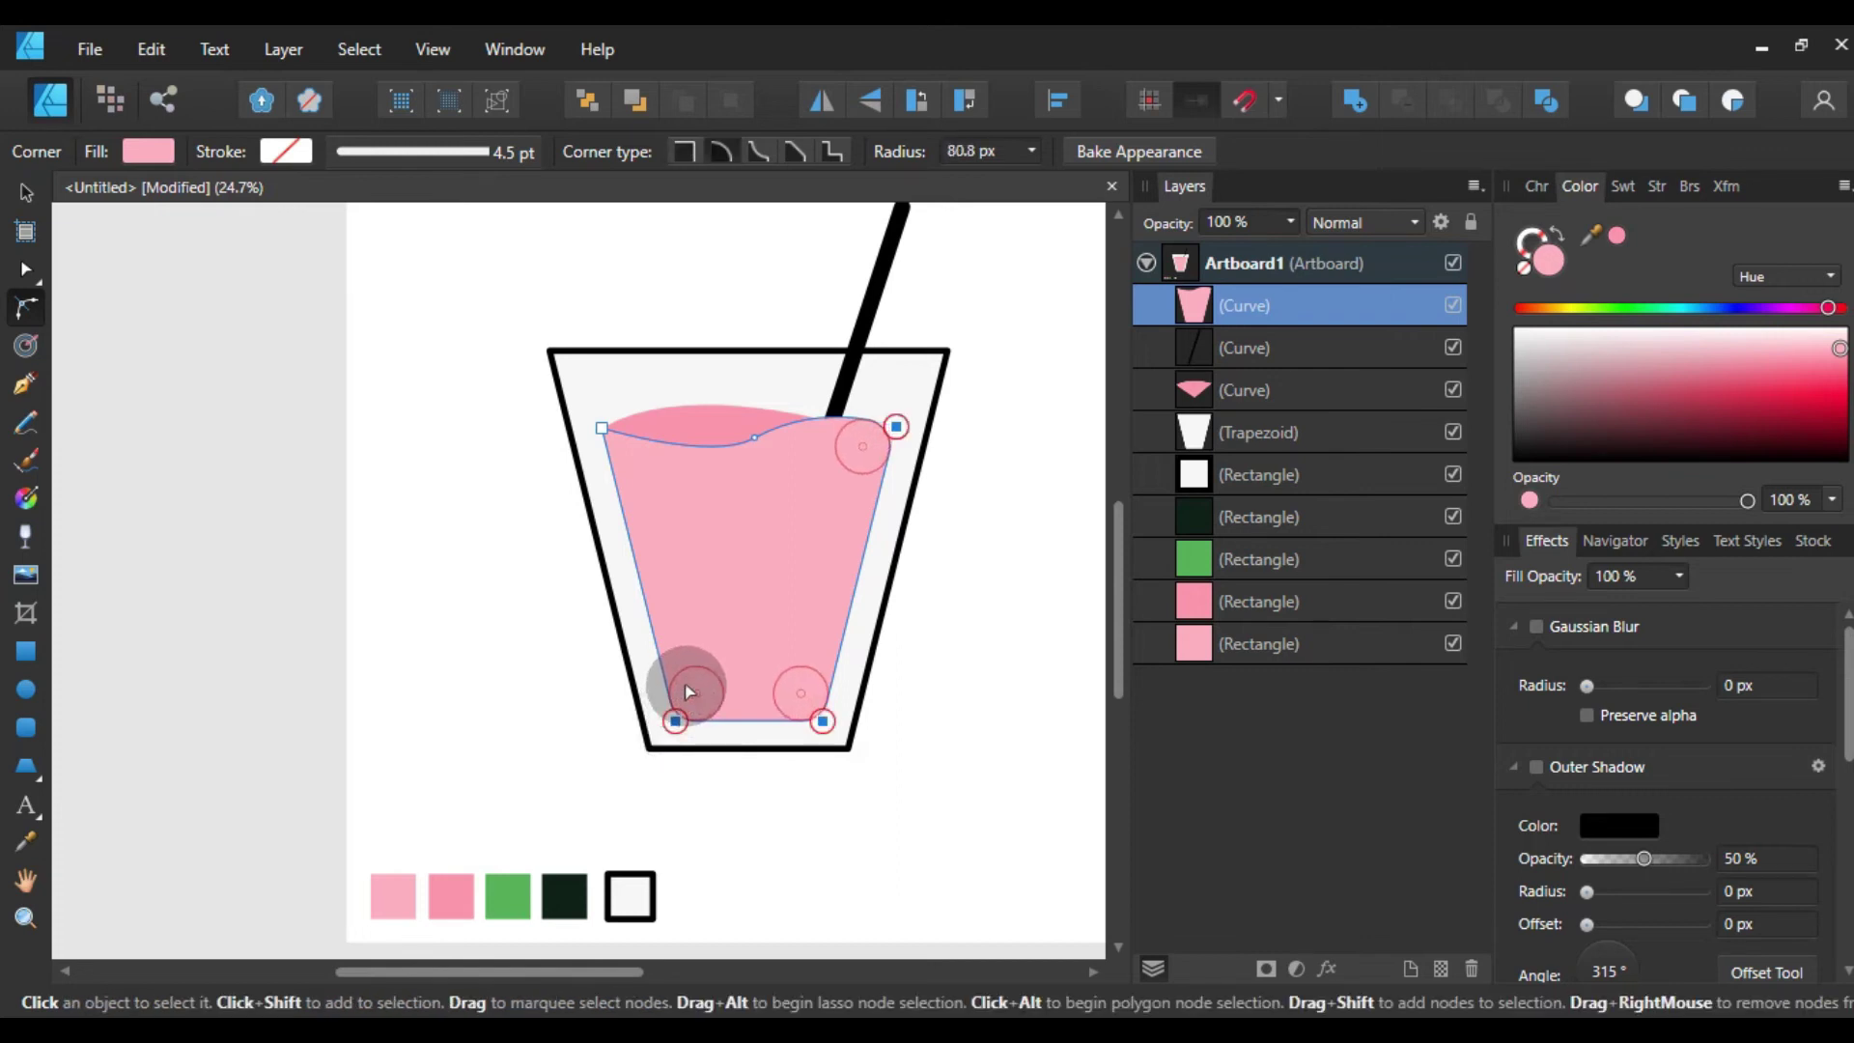
pyautogui.click(29, 197)
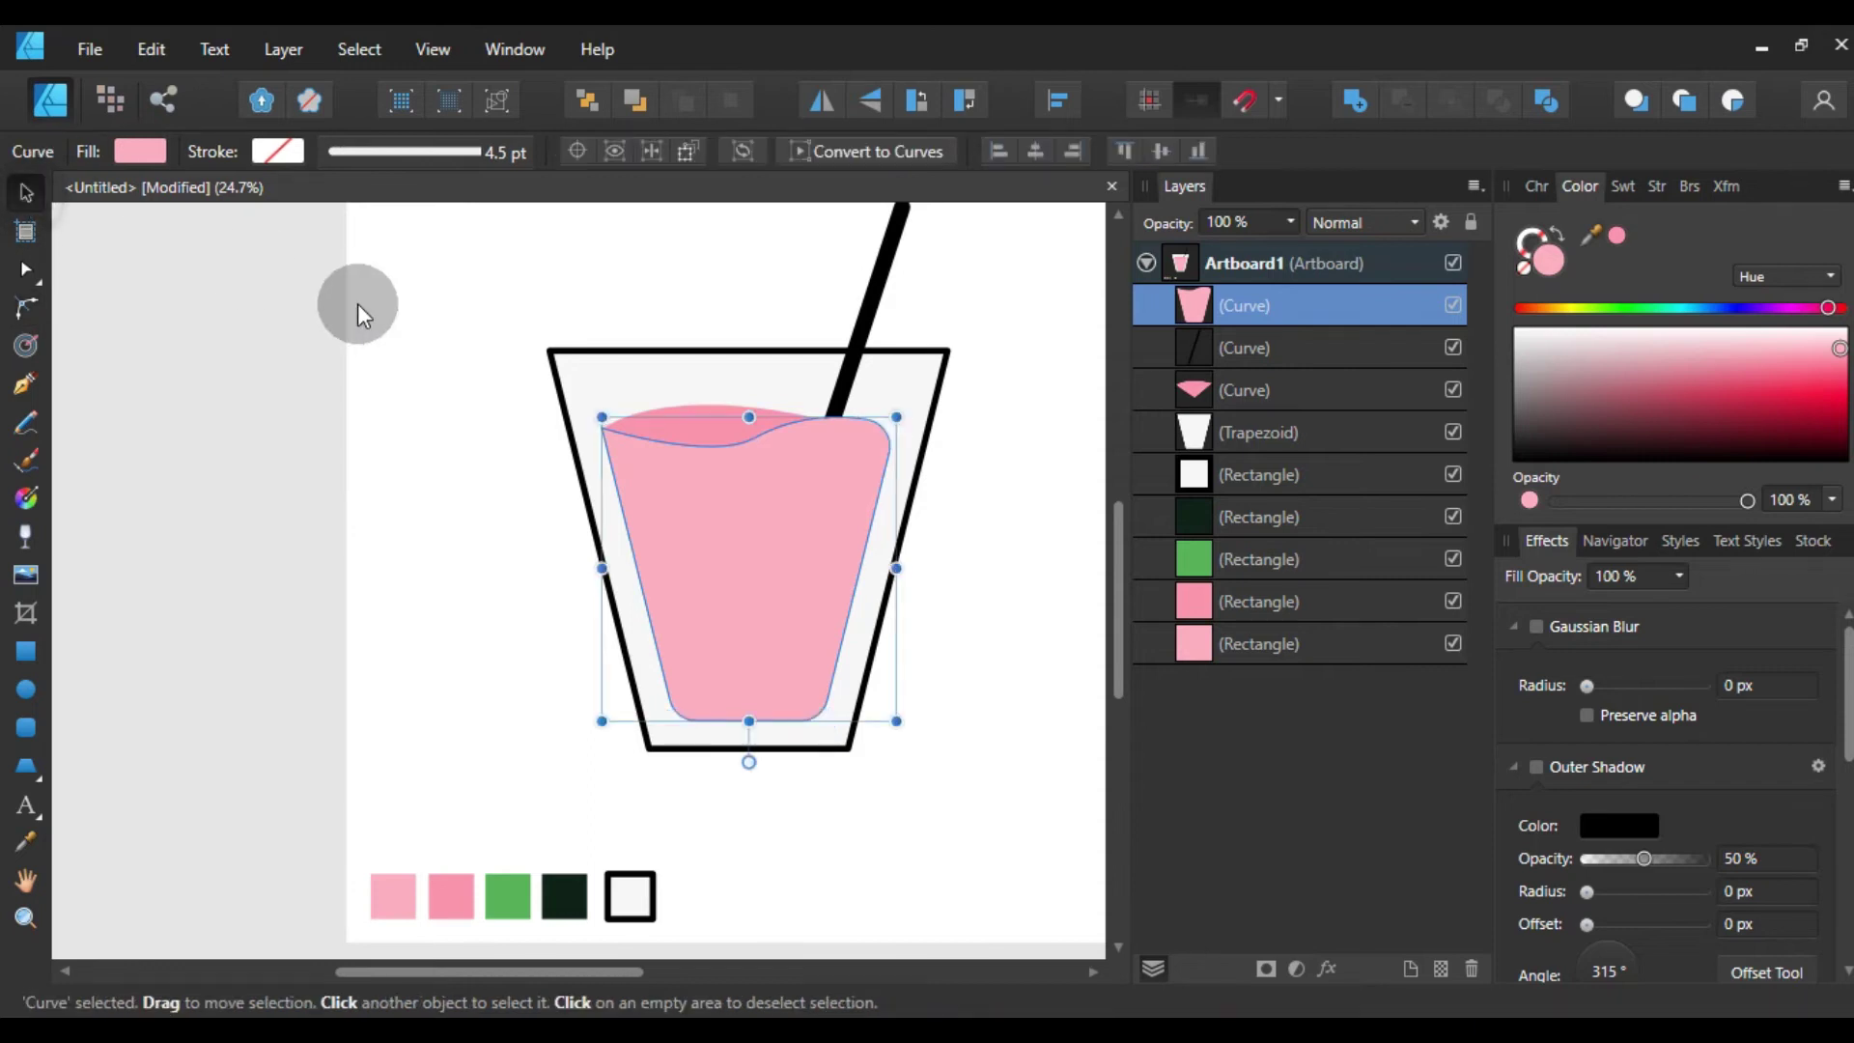
pyautogui.click(357, 303)
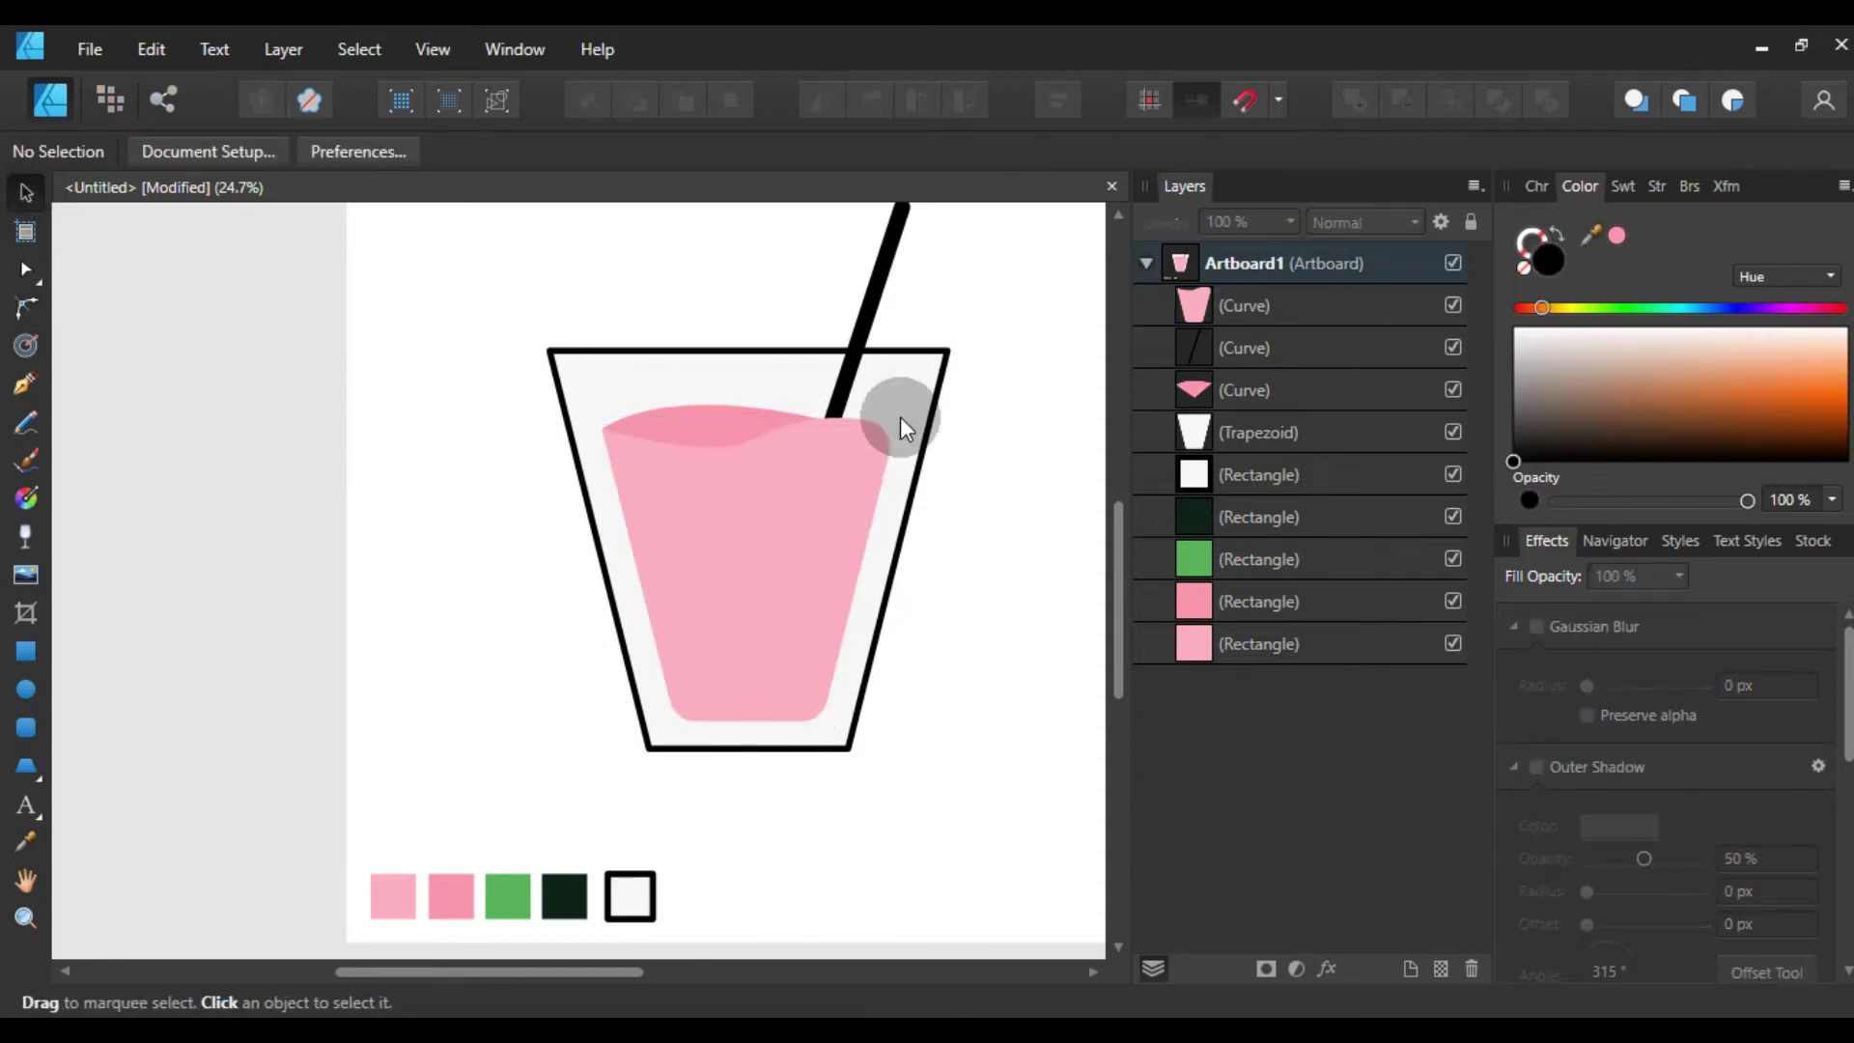
# - Round every corner of the black glass trapezoid to about 80 px with the Corner tool
pyautogui.click(944, 363)
pyautogui.click(26, 308)
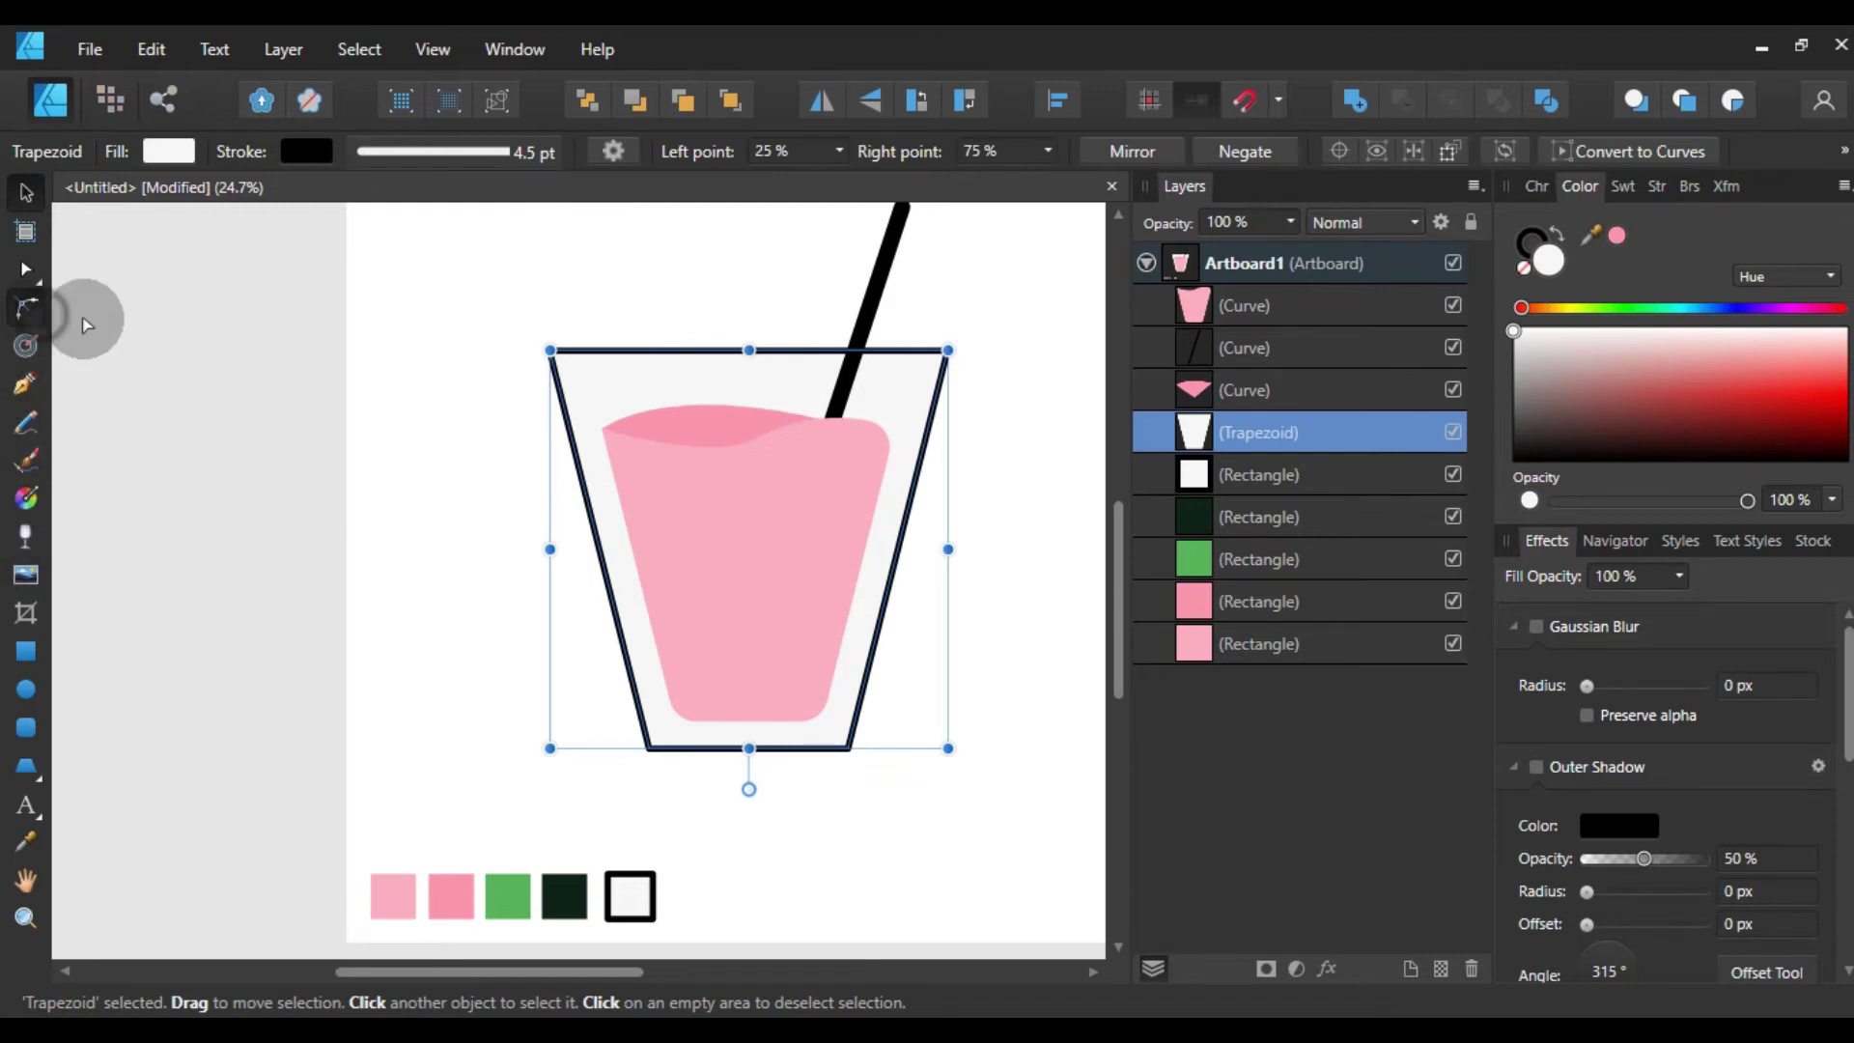
pyautogui.click(550, 351)
pyautogui.click(650, 749)
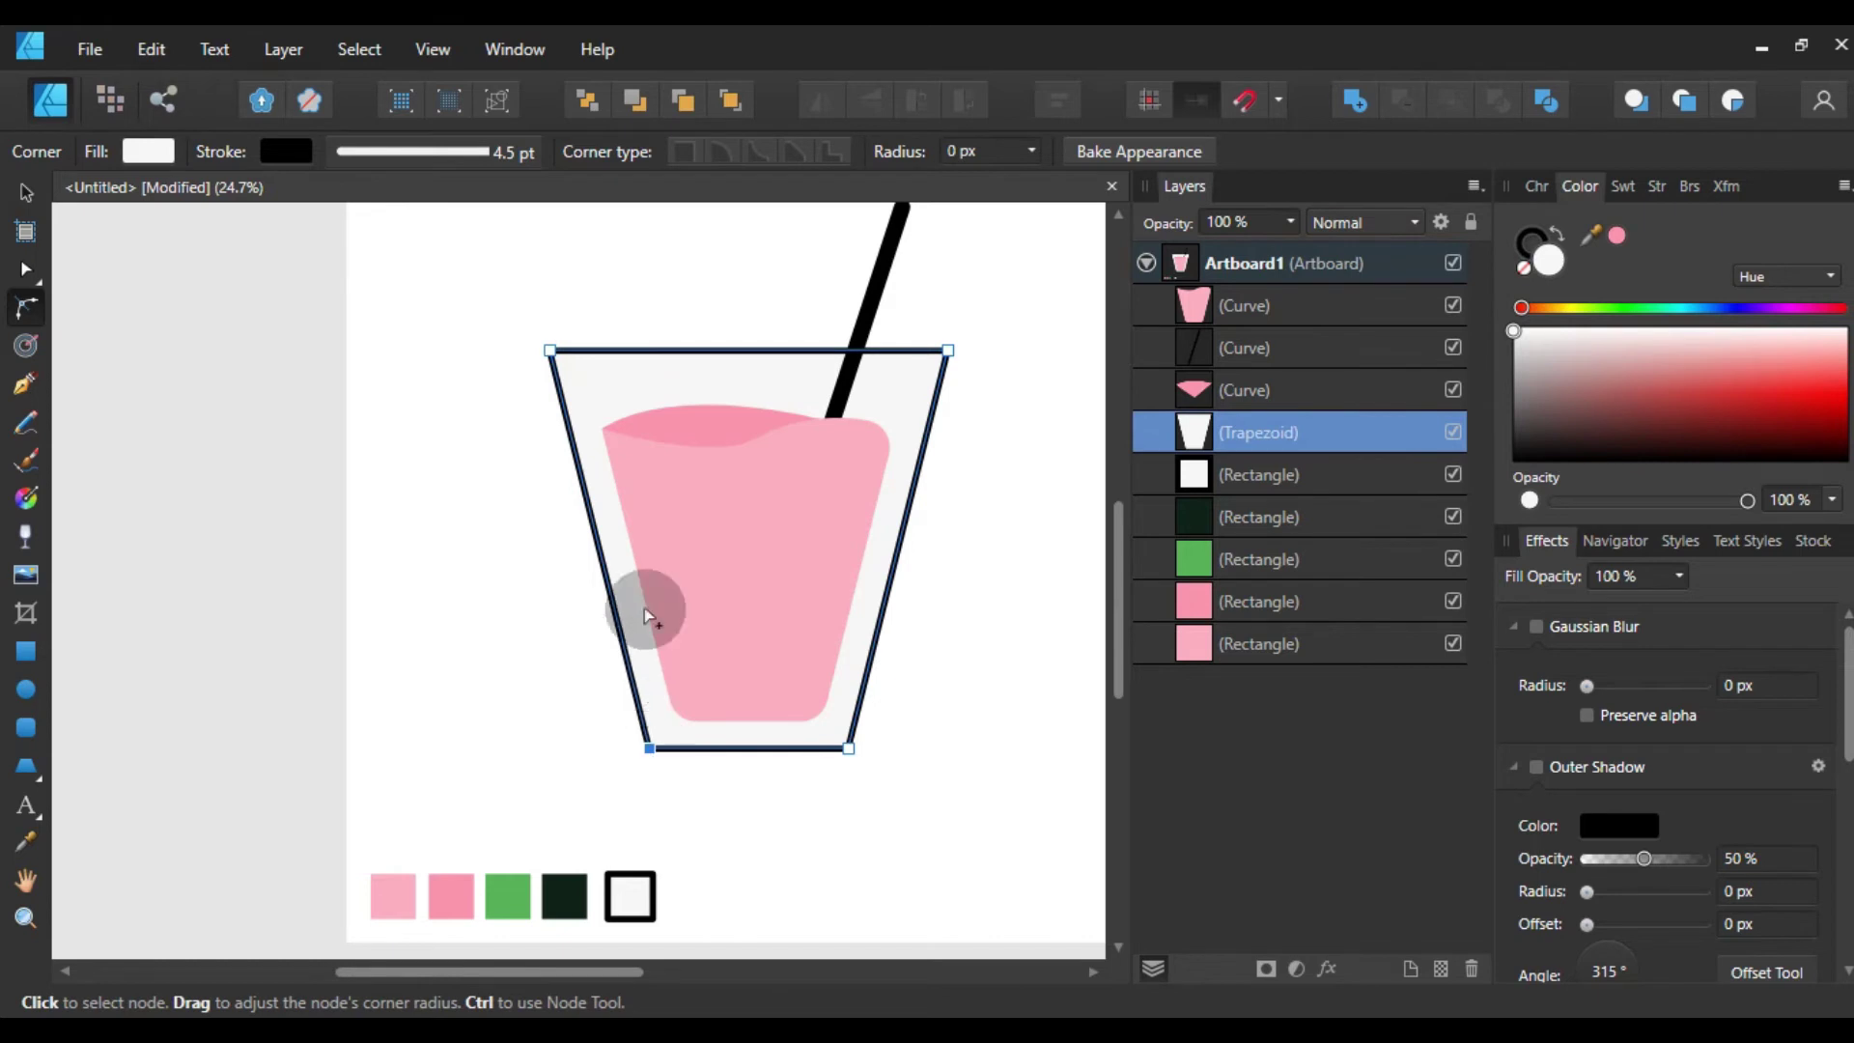
pyautogui.keyDown('shift'); pyautogui.click(550, 350); pyautogui.keyUp('shift')
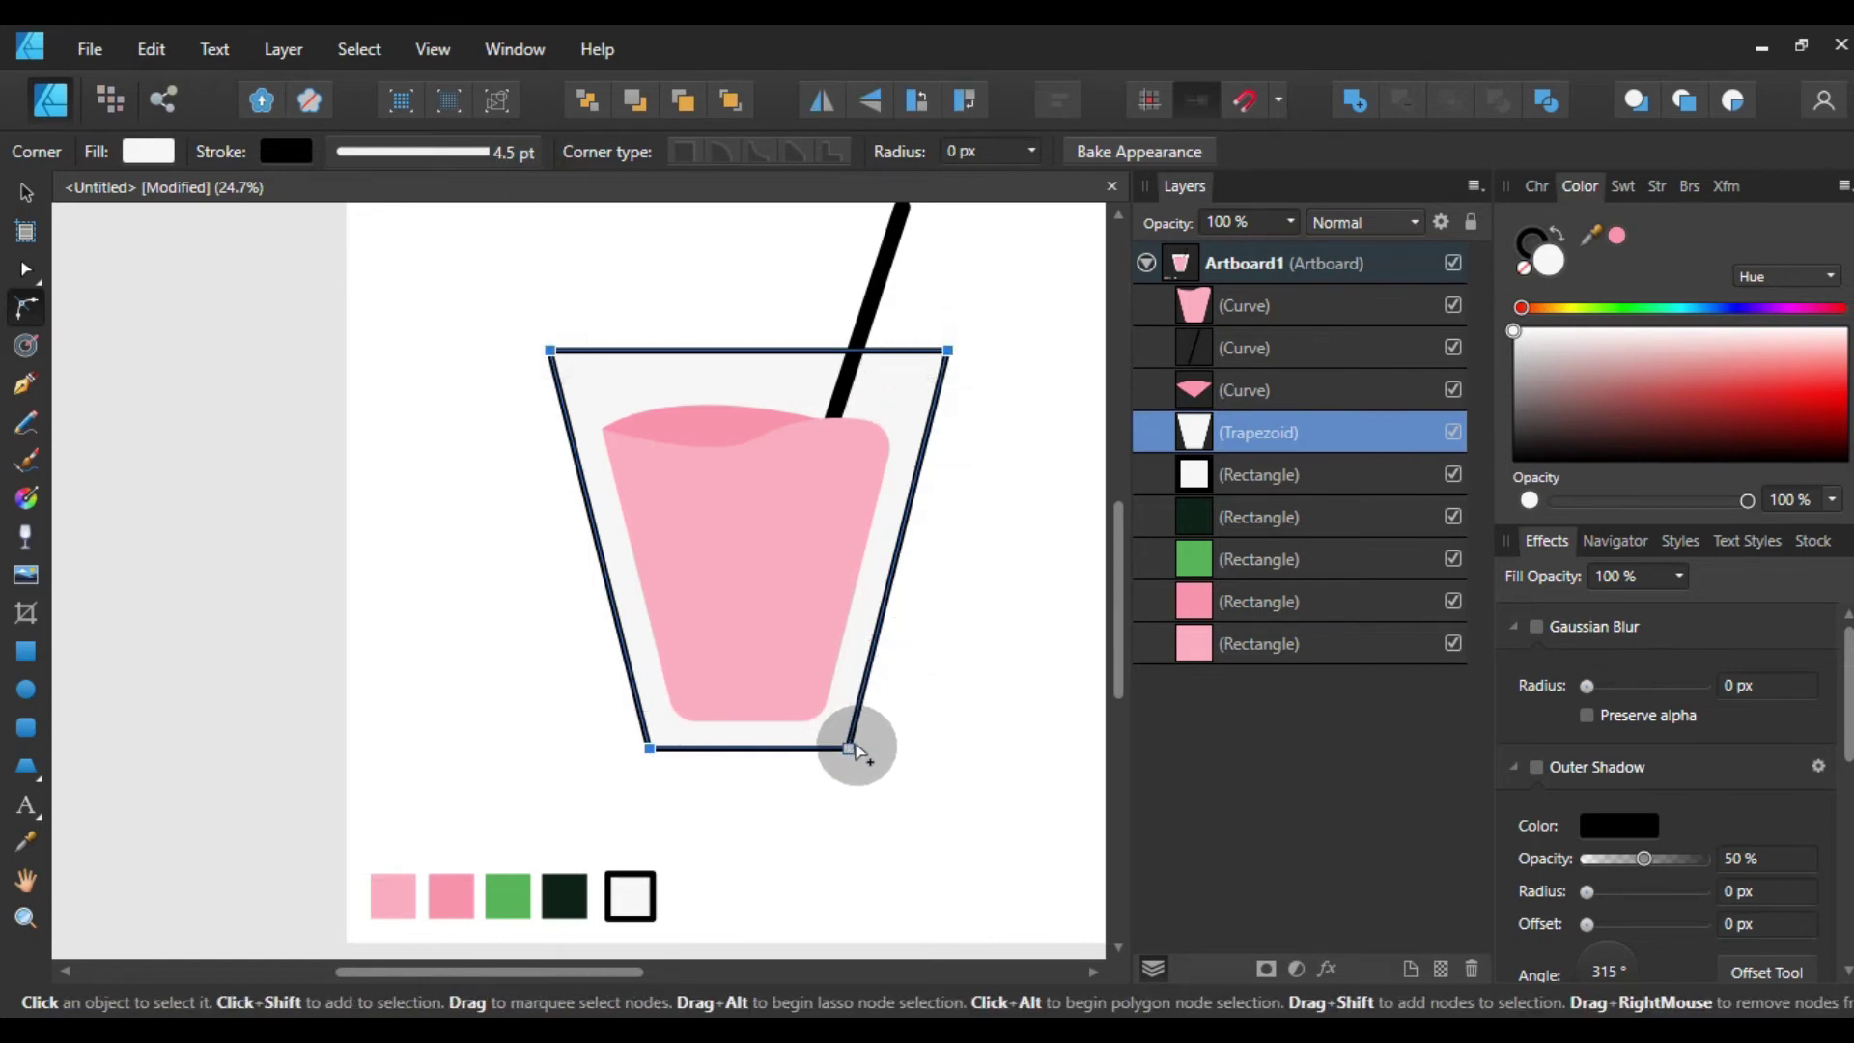
pyautogui.moveTo(852, 753); pyautogui.dragTo(831, 724)
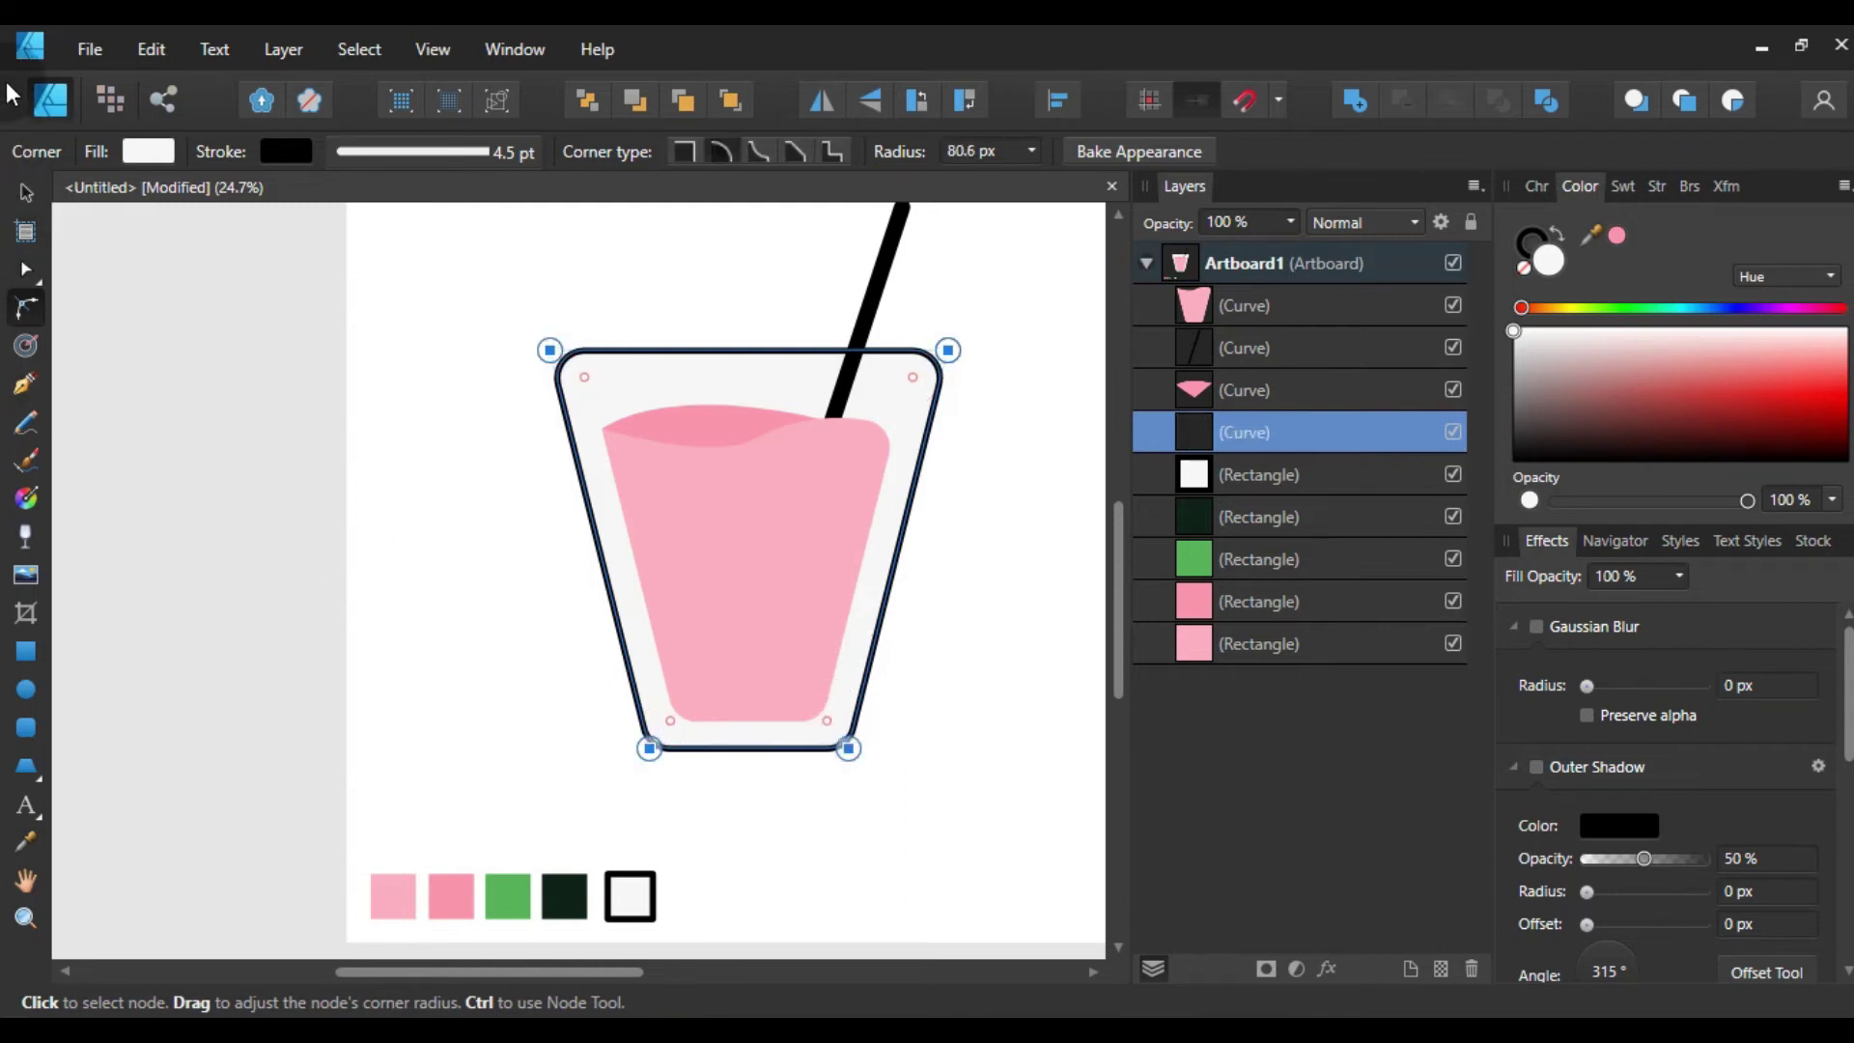
pyautogui.click(26, 193)
pyautogui.click(907, 324)
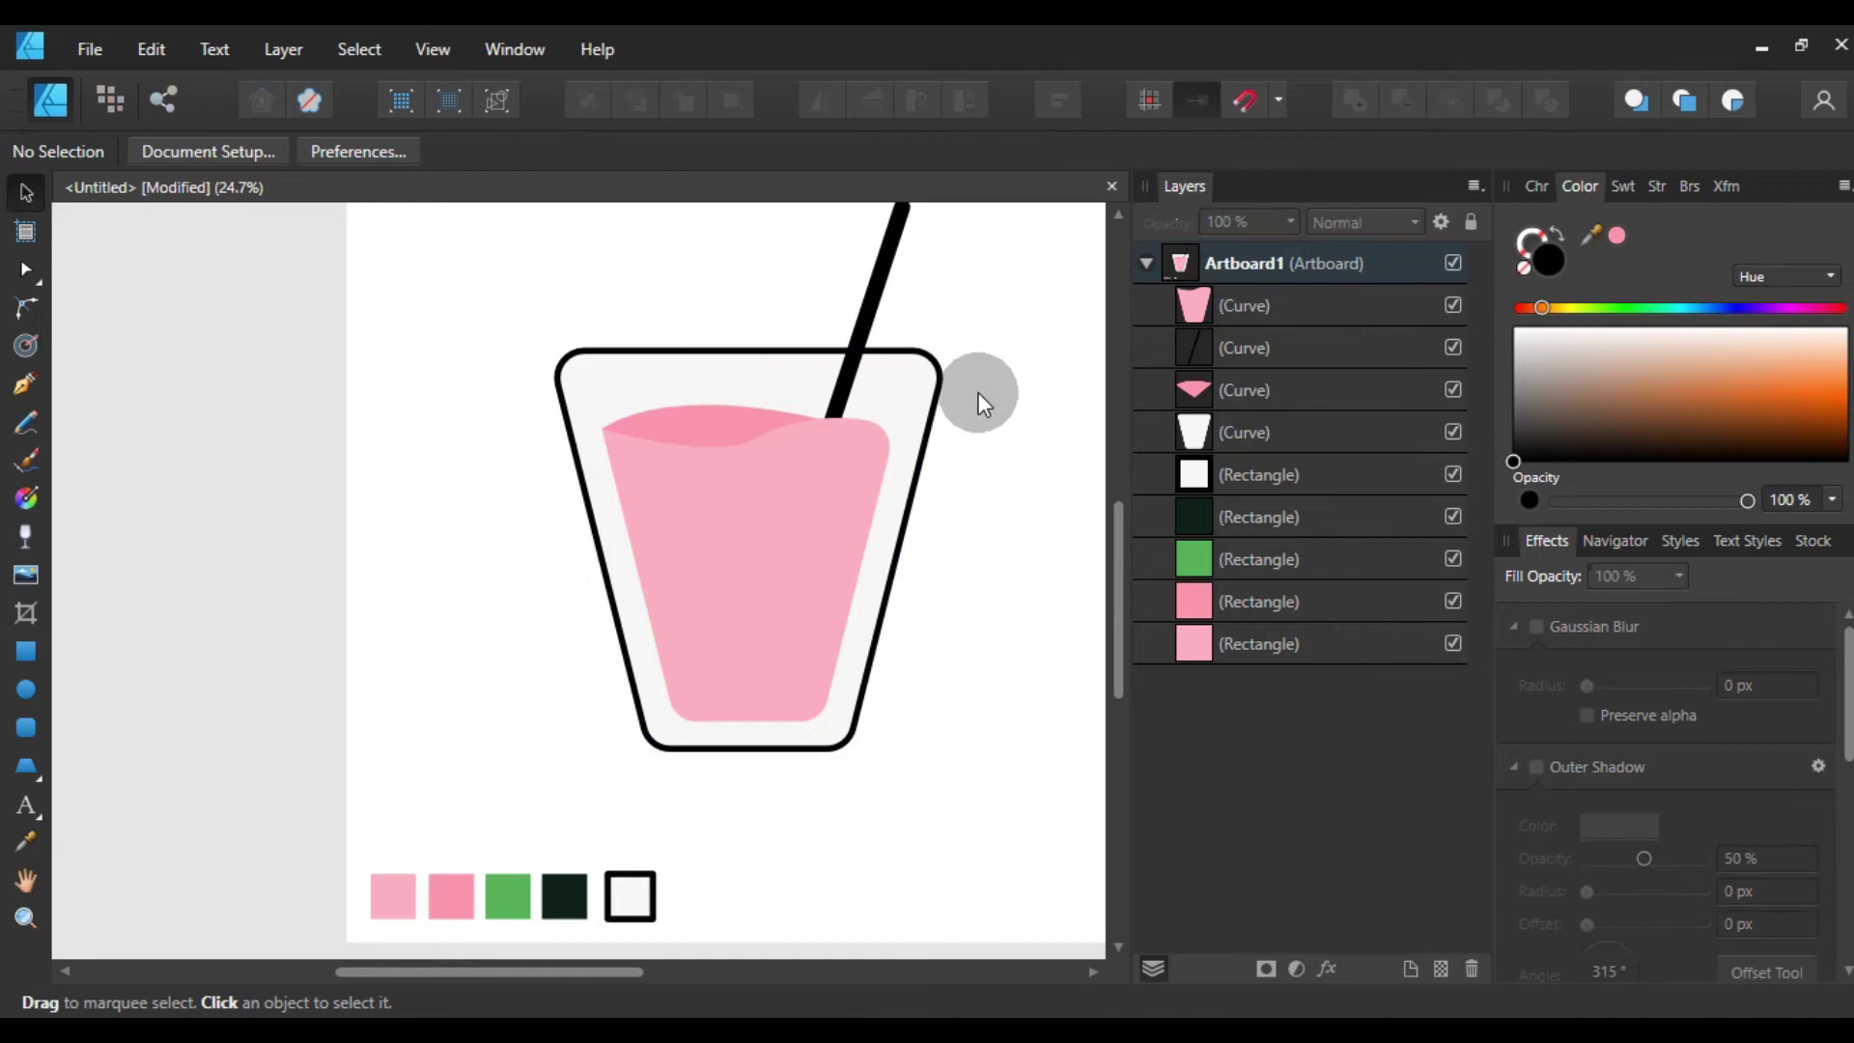
# - Switch the Effects panel group to Navigator, showing the zoom slider and drawing thumbnail
pyautogui.scroll(-1, 863, 518)
pyautogui.scroll(2, 863, 518)
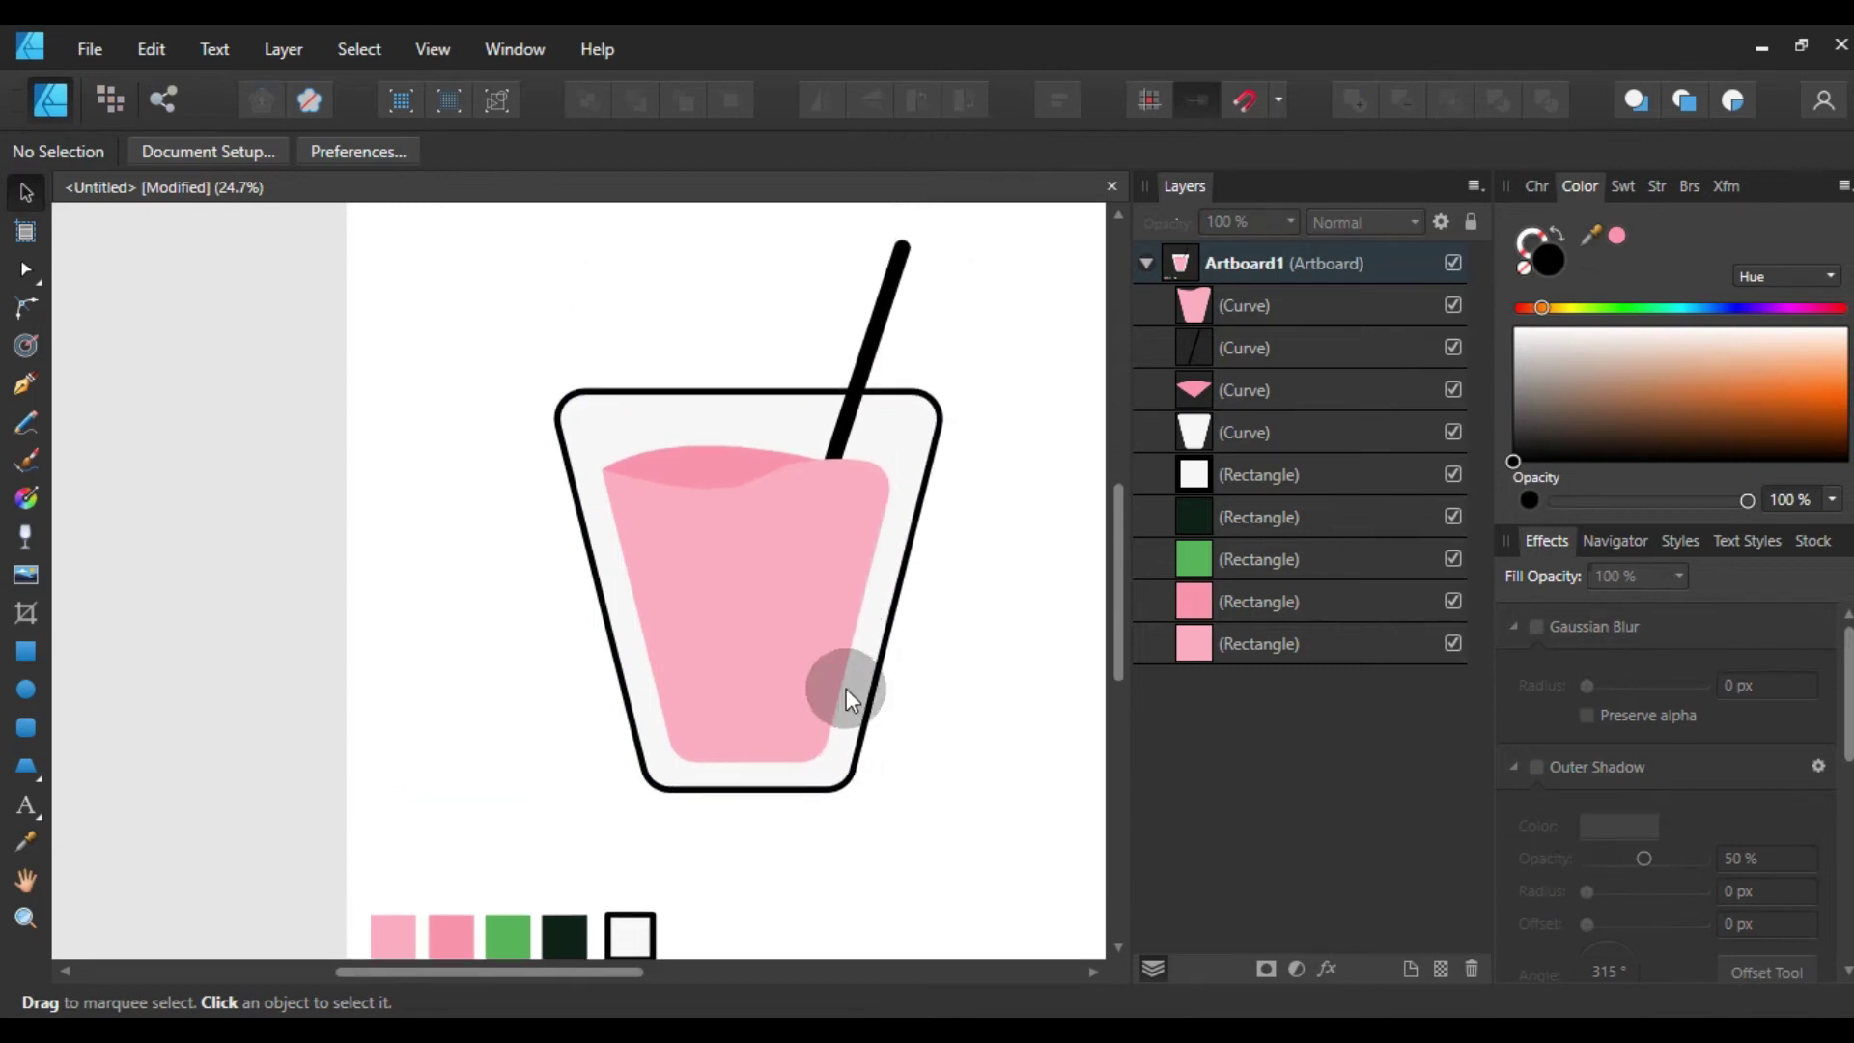
pyautogui.click(1614, 539)
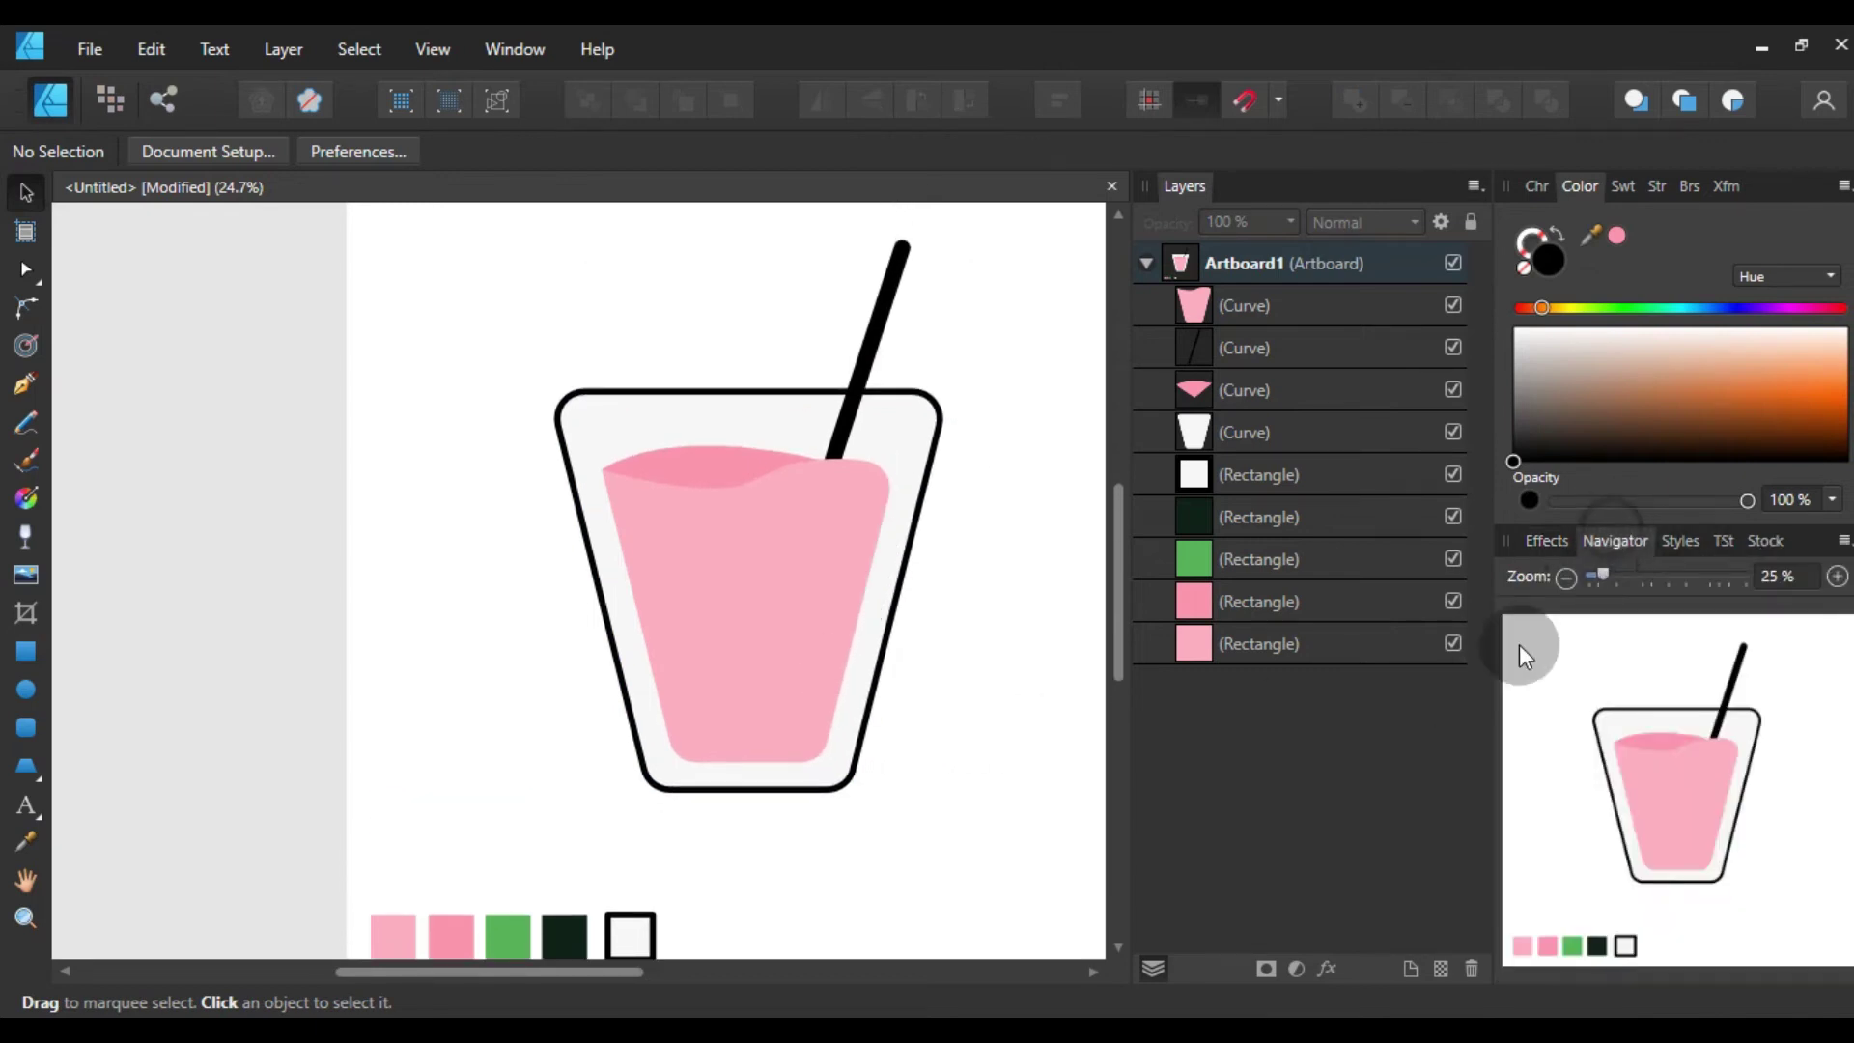
pyautogui.click(739, 559)
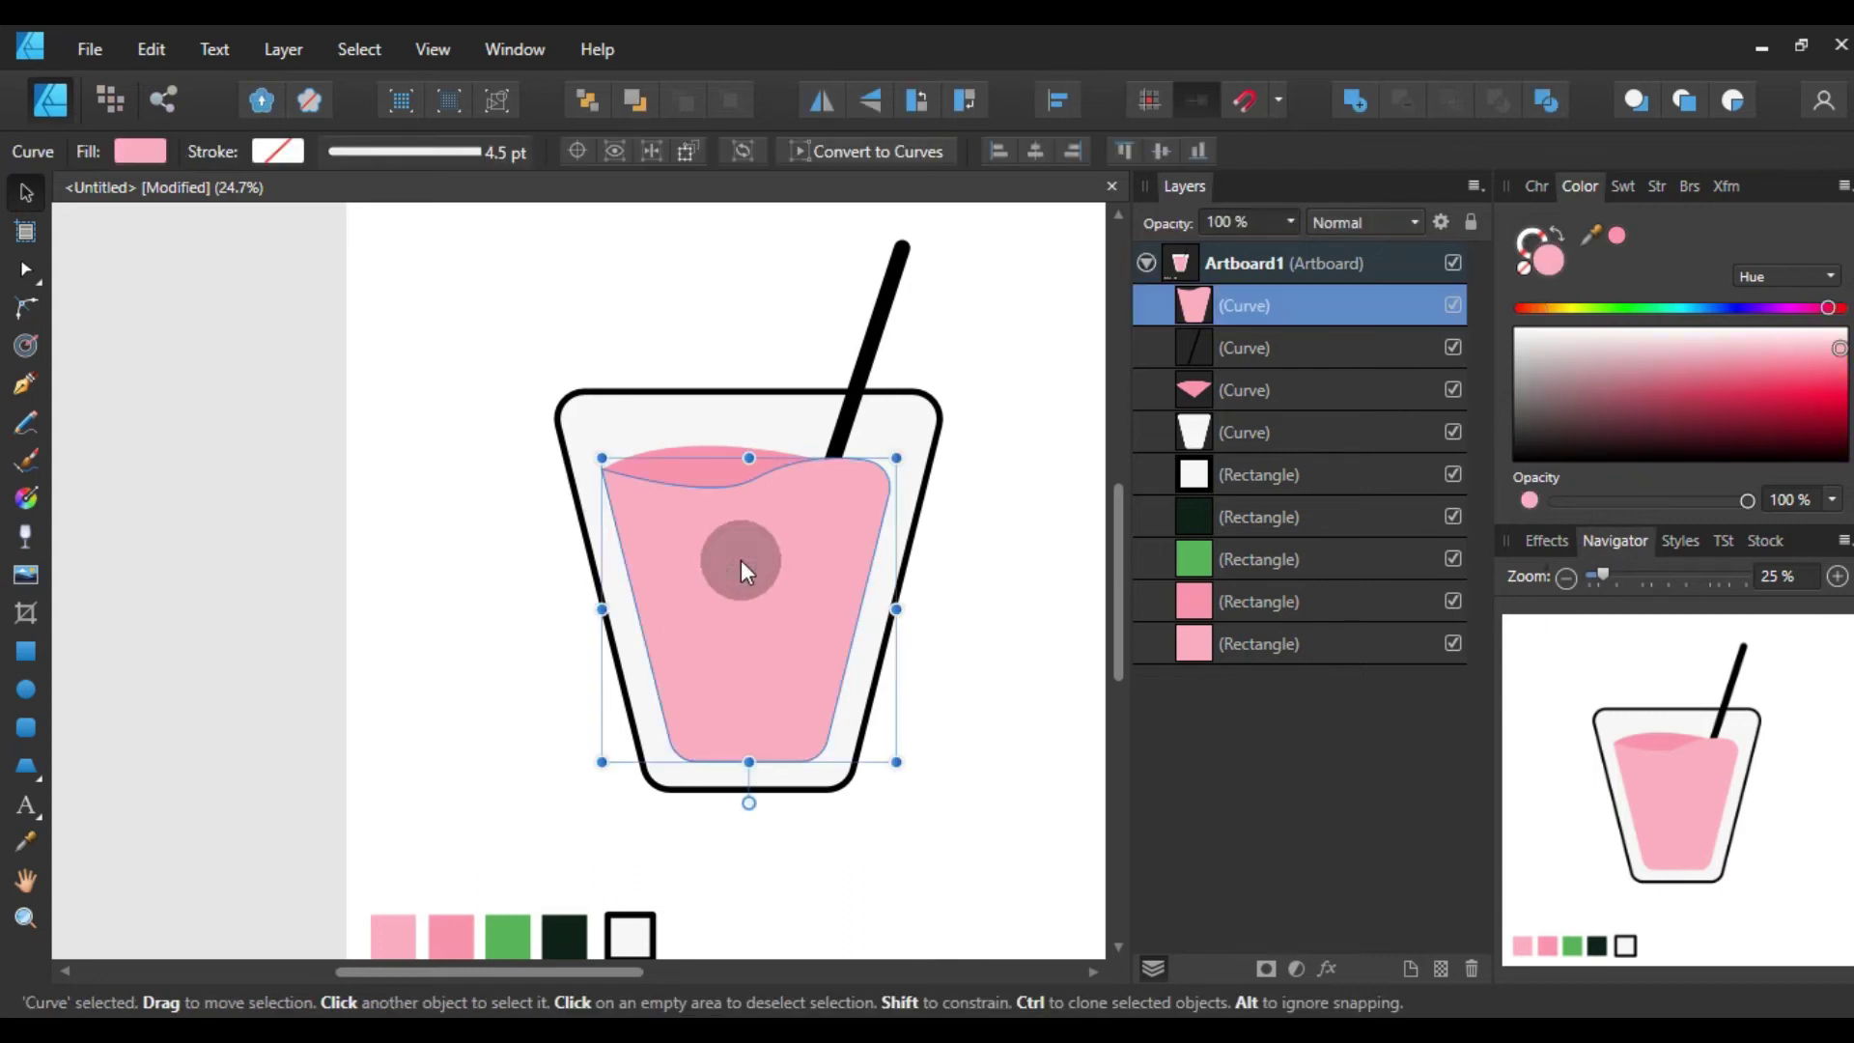
pyautogui.click(1047, 215)
pyautogui.scroll(-4, 745, 572)
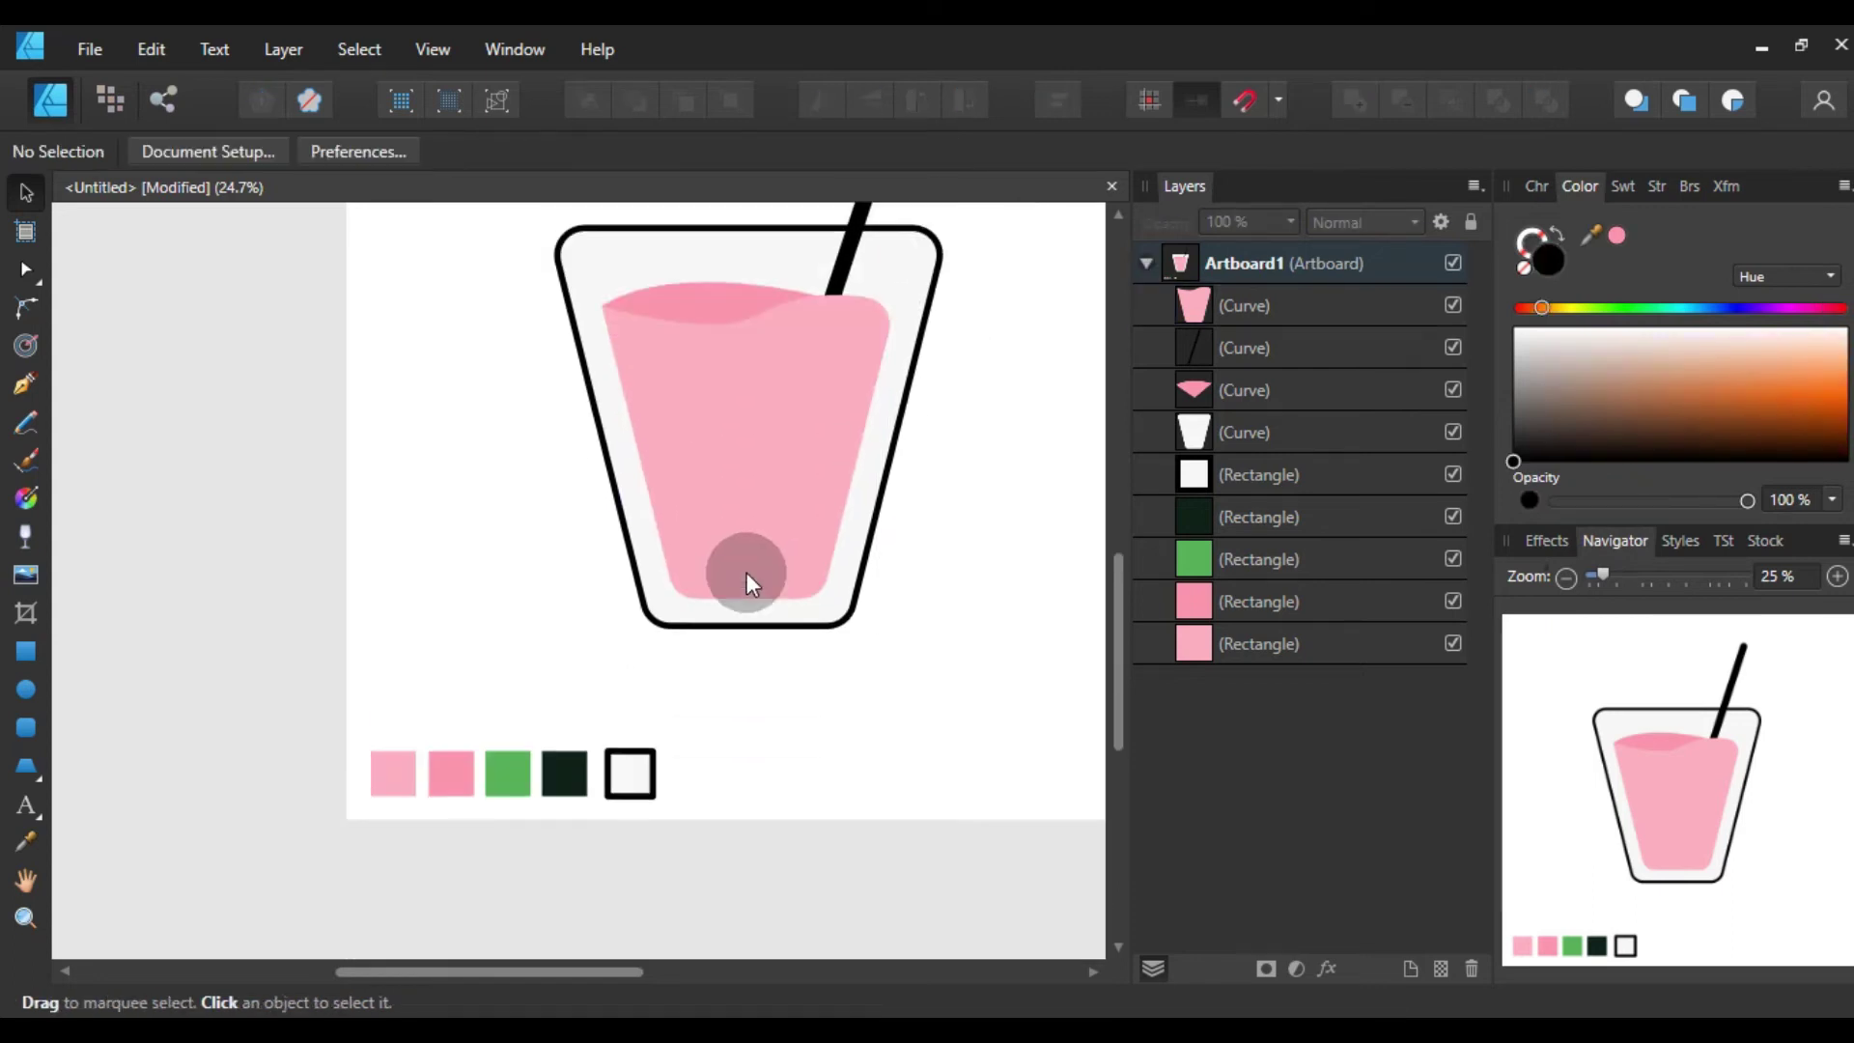
pyautogui.scroll(1, 730, 587)
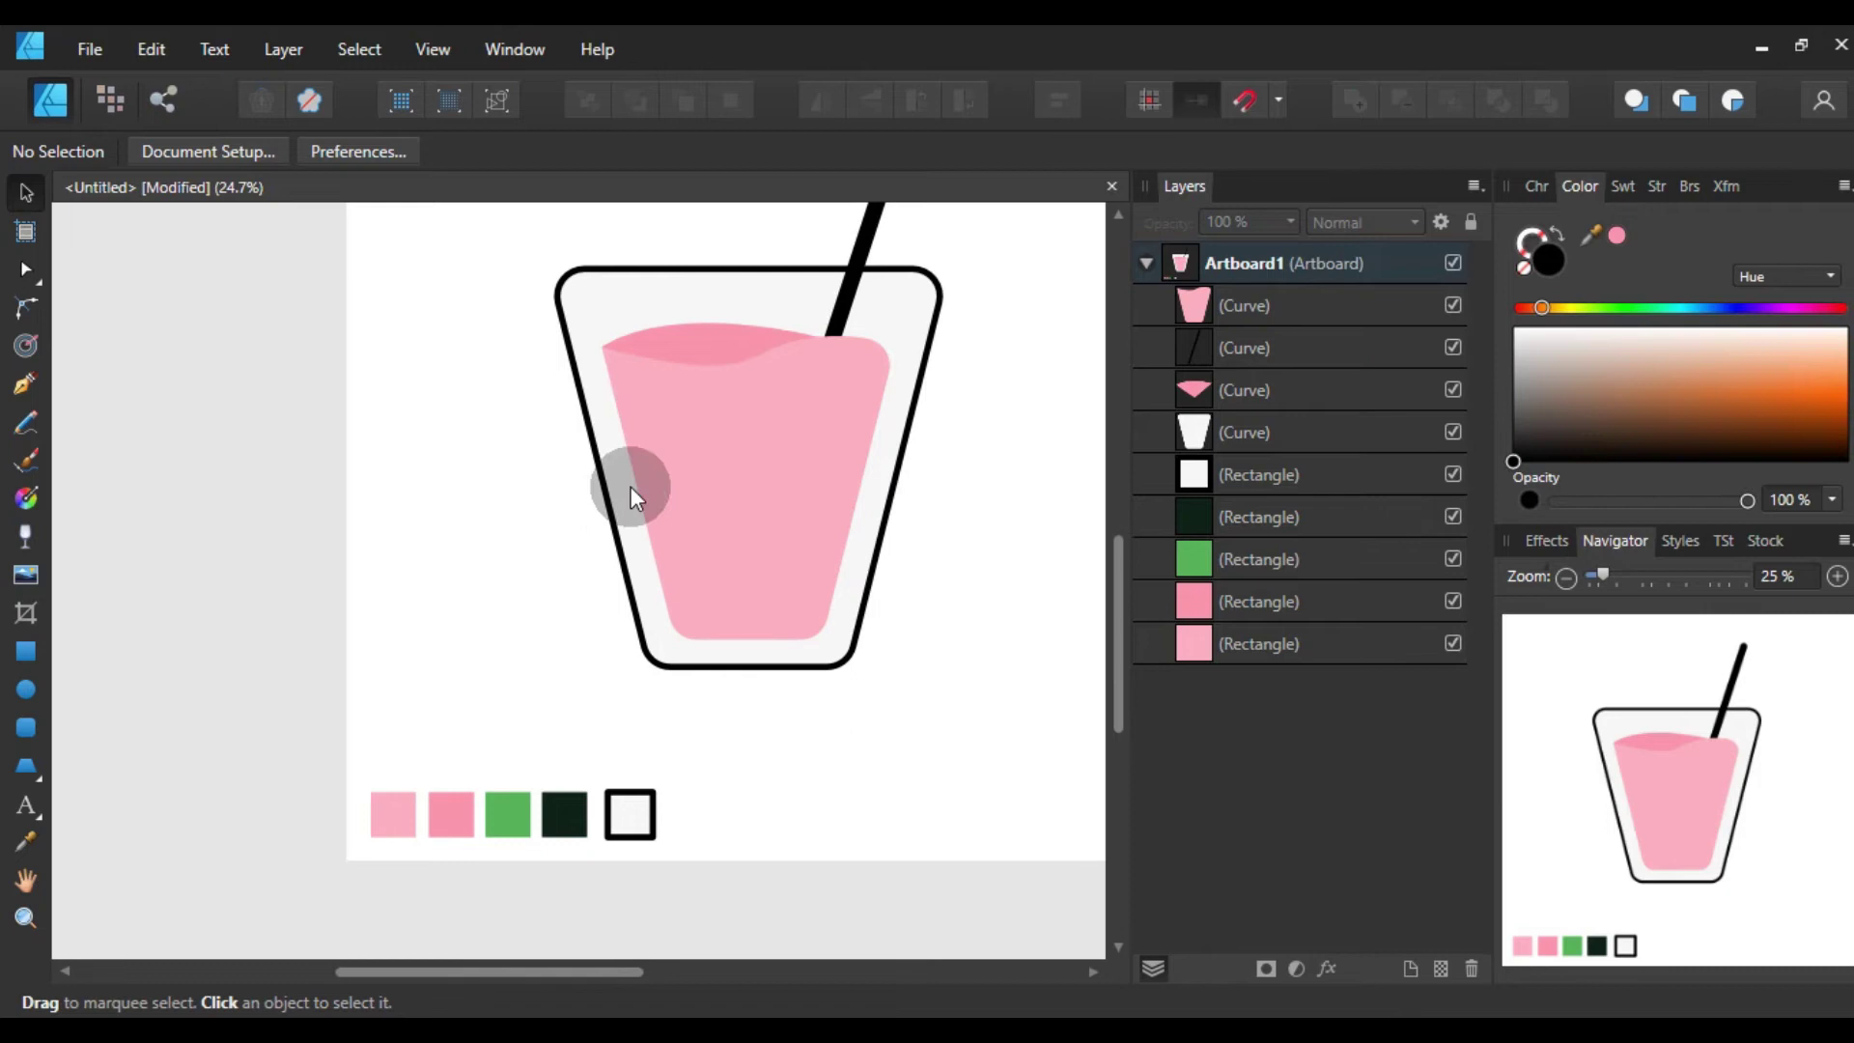
pyautogui.scroll(2, 629, 487)
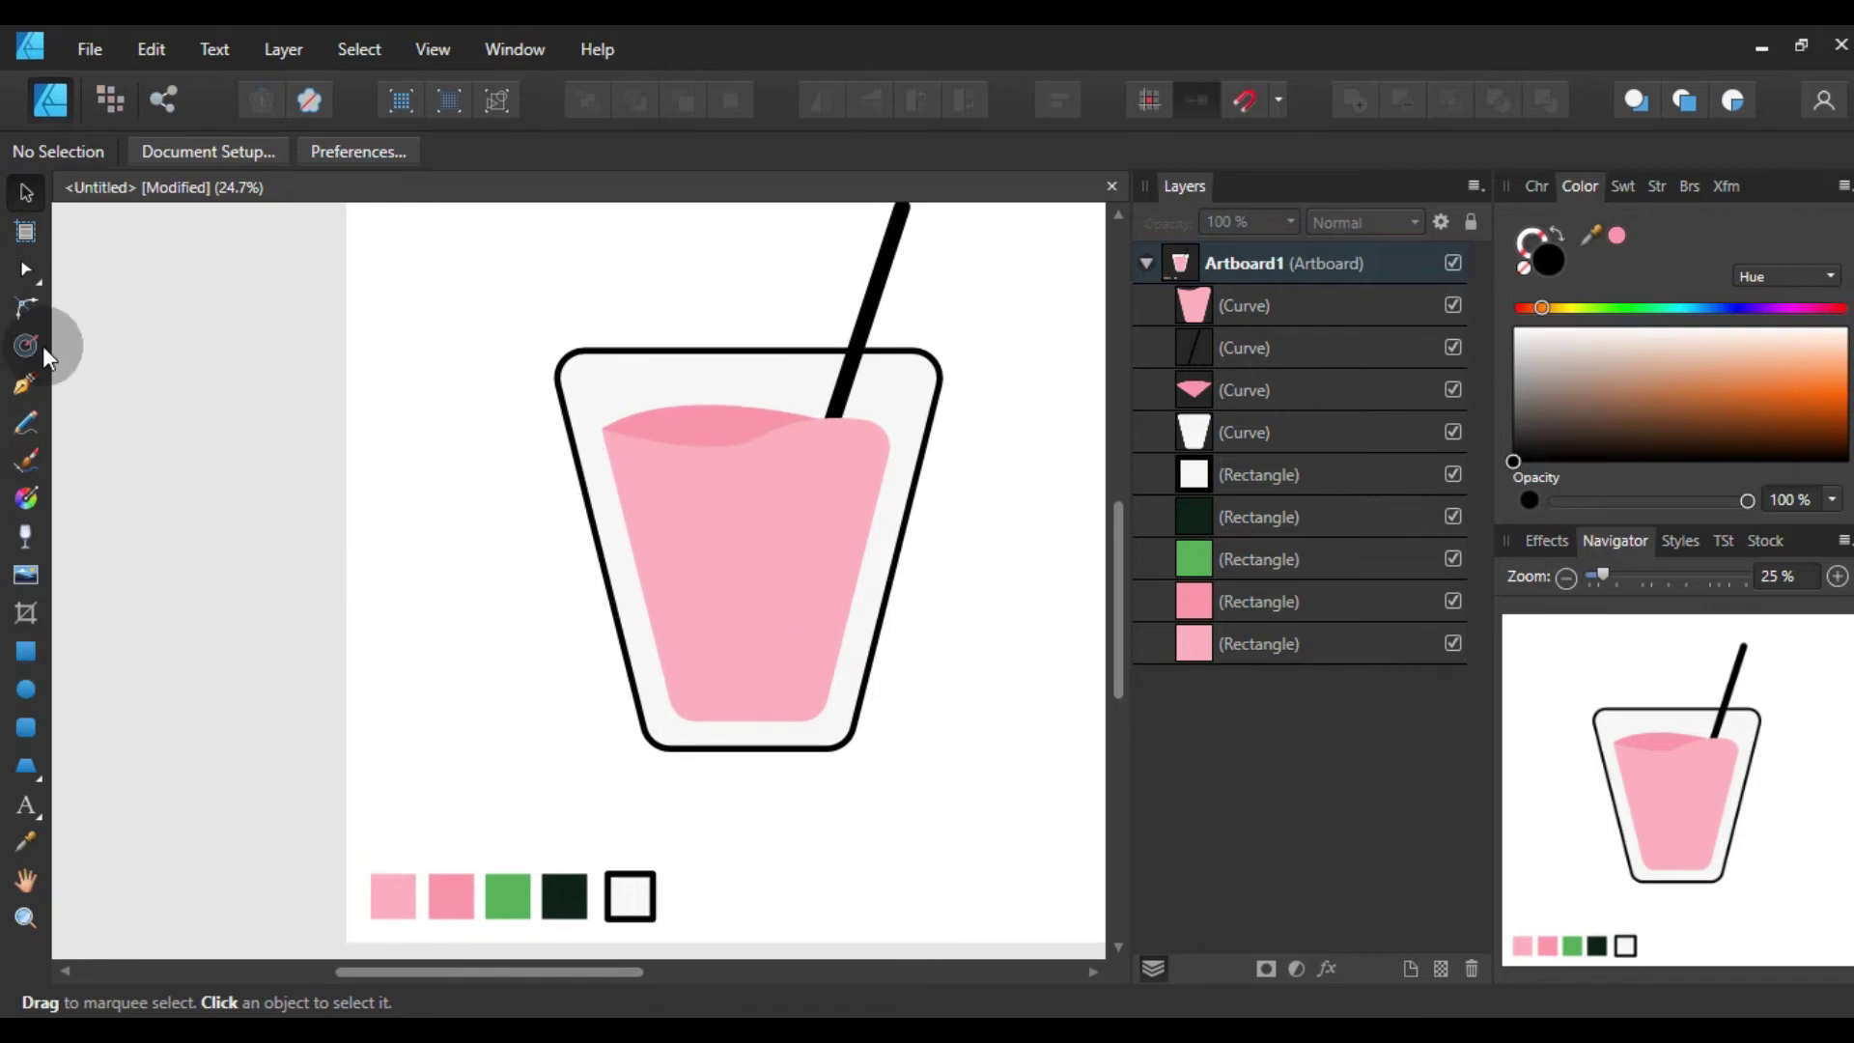
# - Draw a black square left of the glass and round two opposite corners into a leaf
pyautogui.click(26, 652)
pyautogui.moveTo(426, 324)
pyautogui.mouseDown()
pyautogui.moveTo(602, 469)
pyautogui.moveTo(645, 541)
pyautogui.mouseUp()
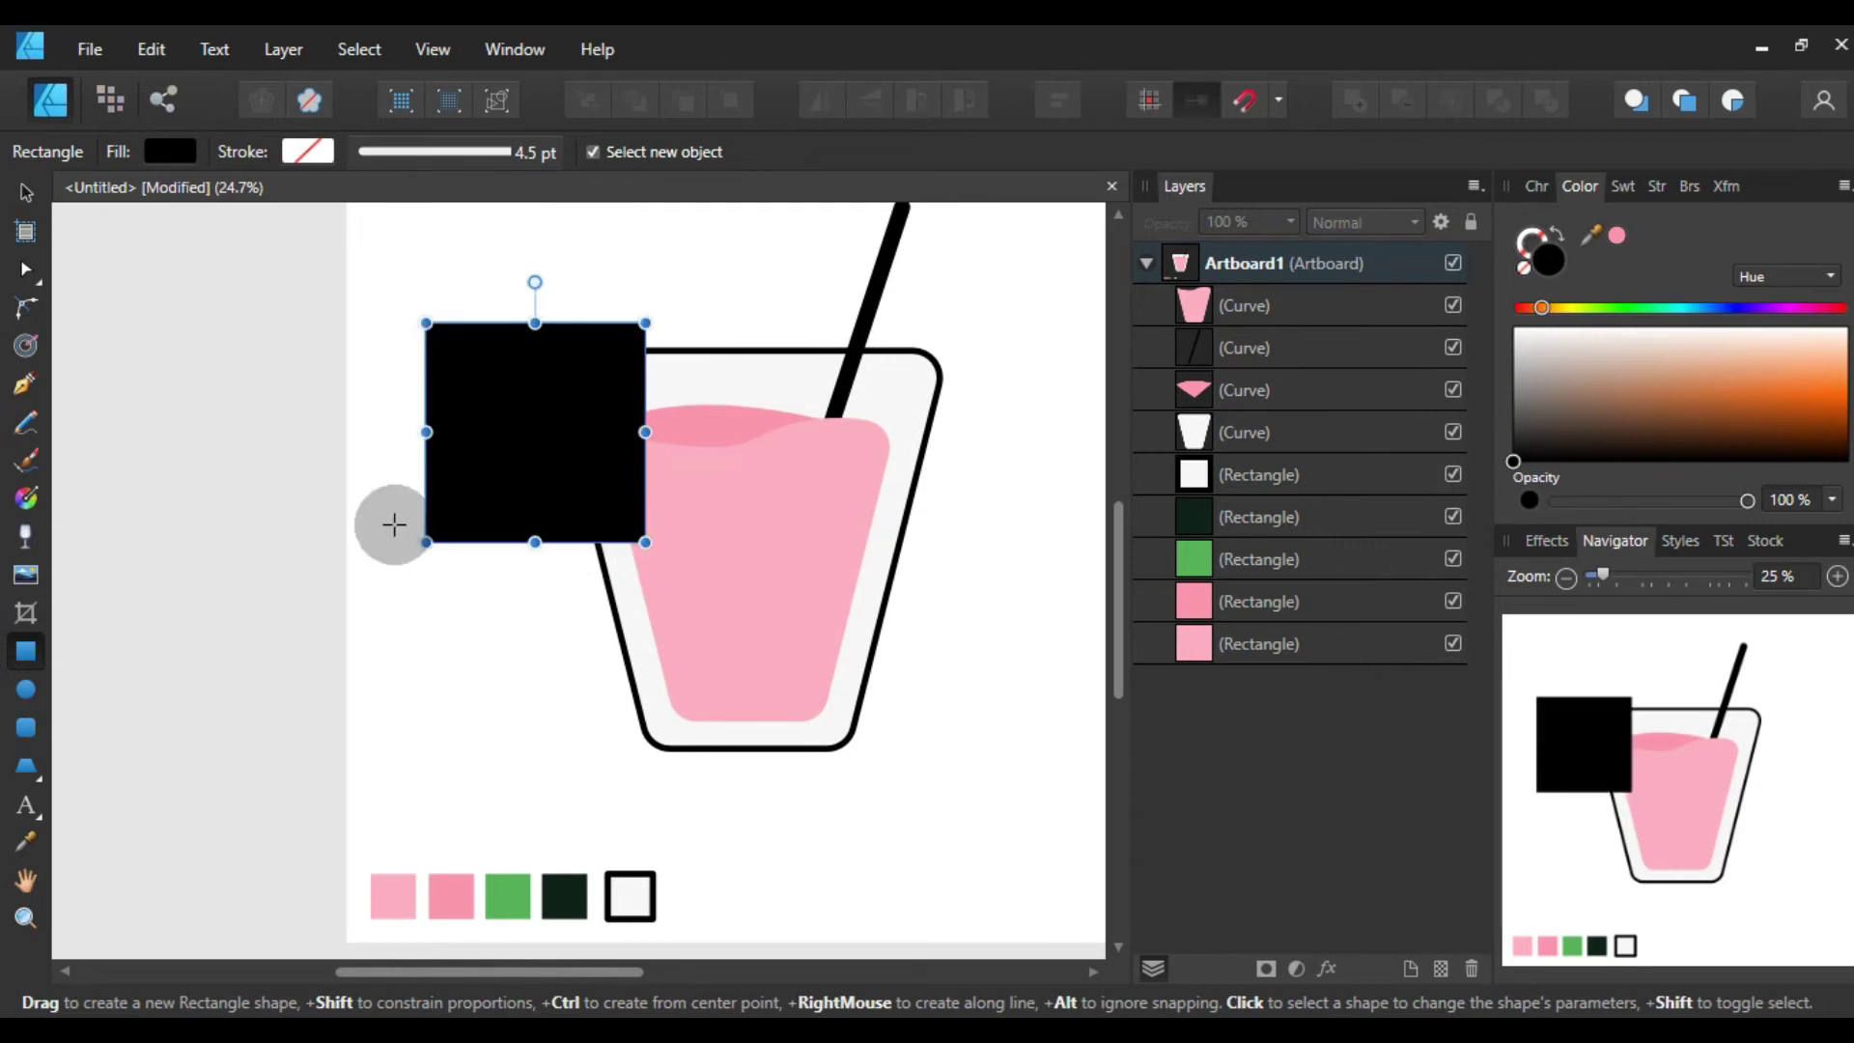
pyautogui.click(23, 275)
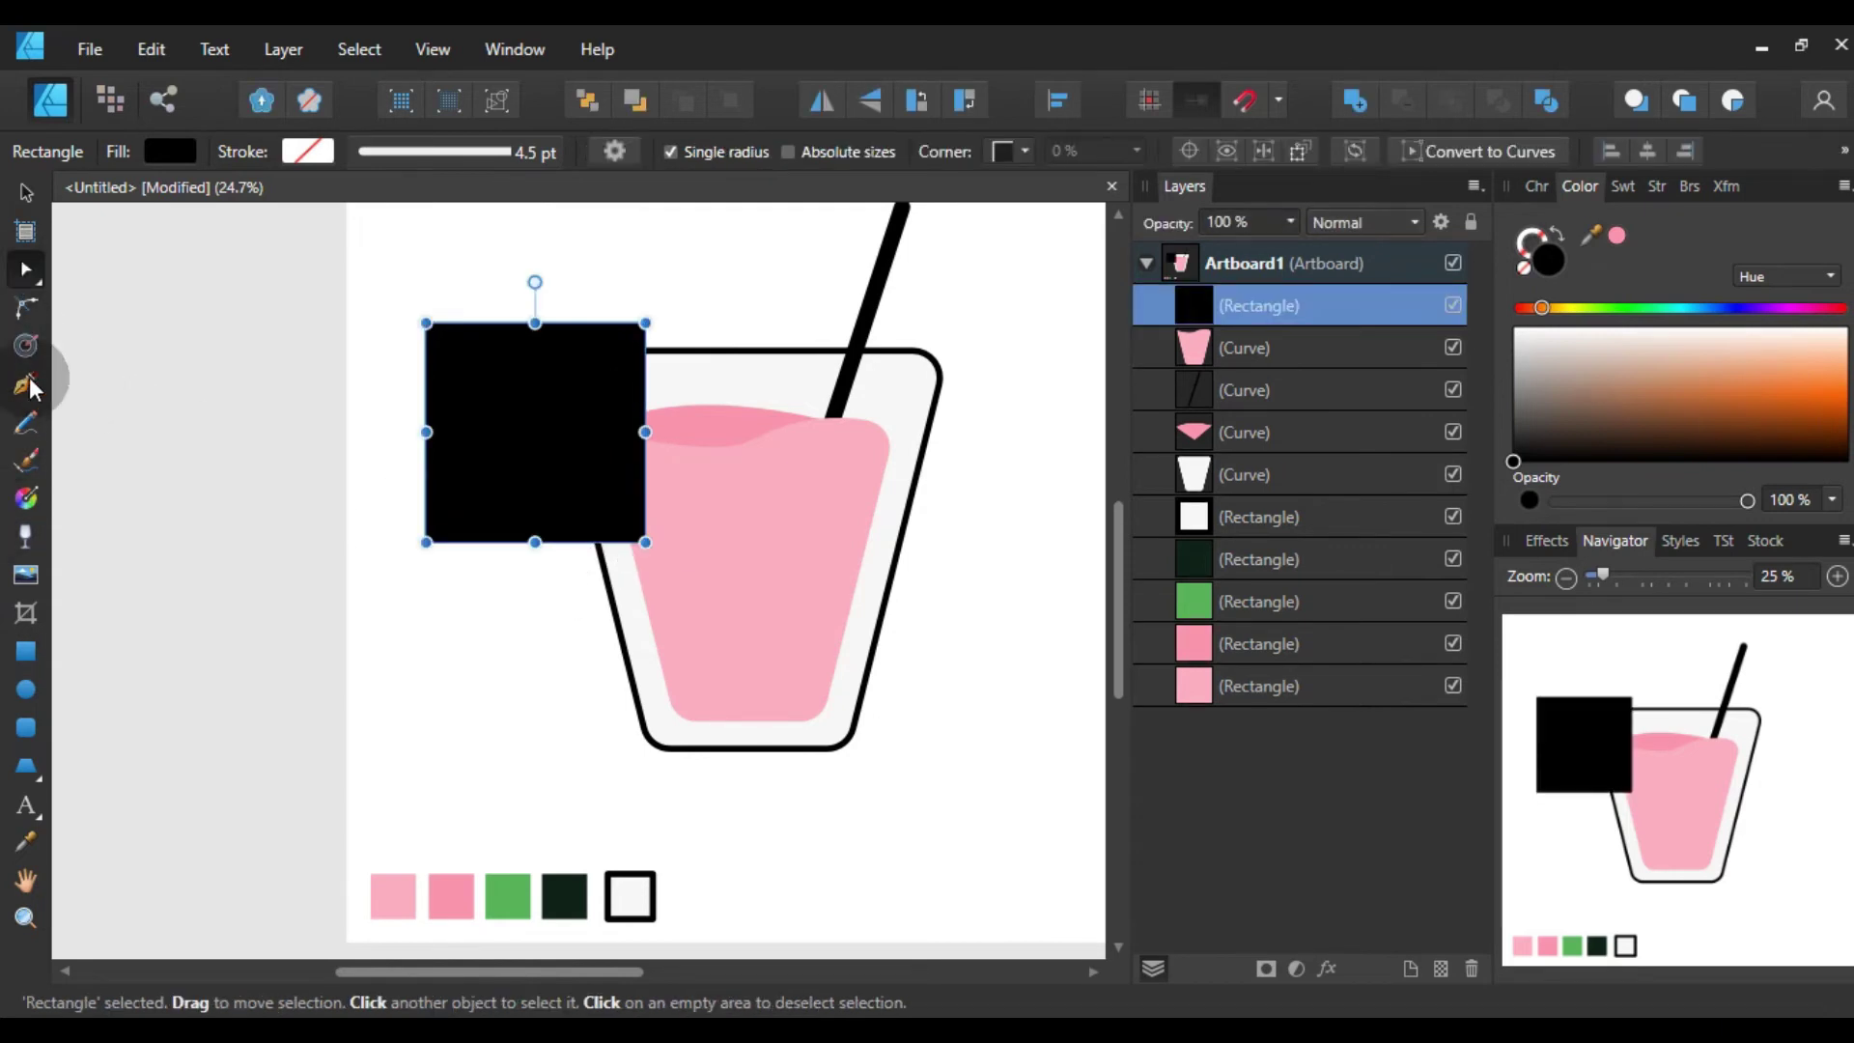
pyautogui.click(26, 307)
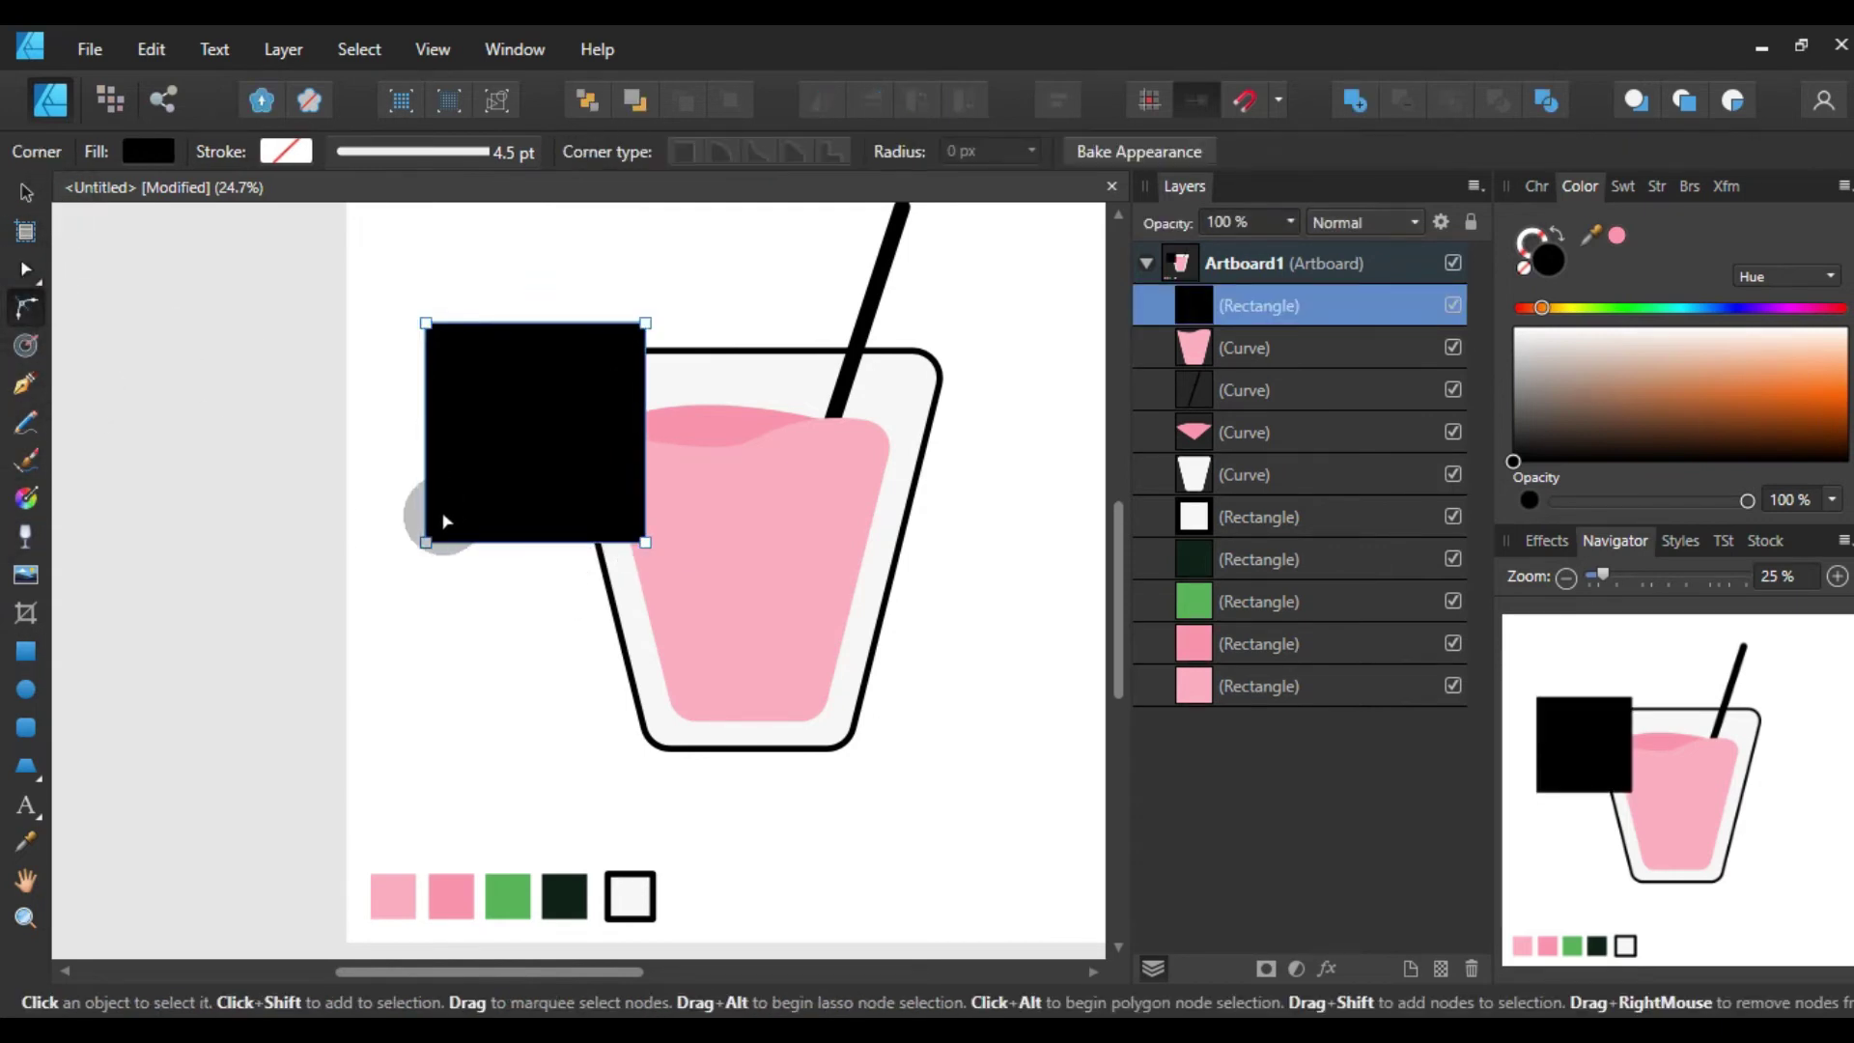
pyautogui.moveTo(425, 546); pyautogui.dragTo(674, 298)
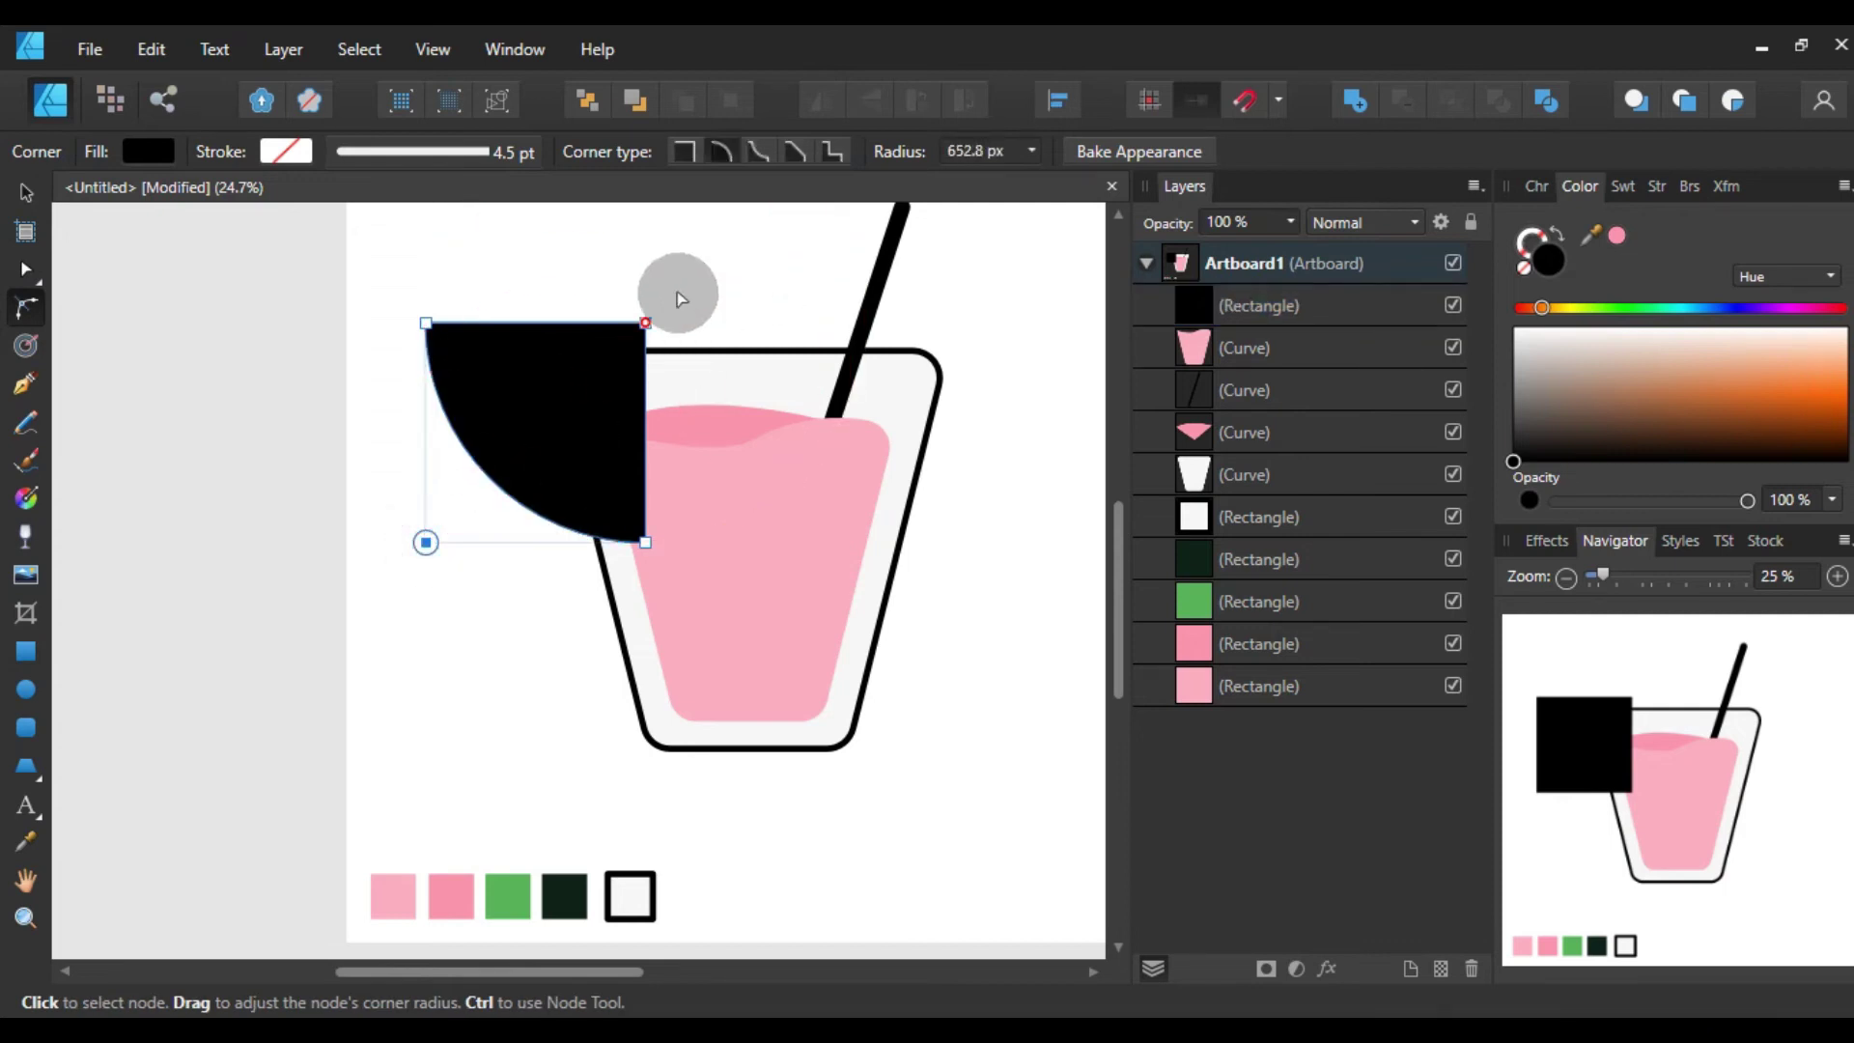
pyautogui.click(794, 239)
pyautogui.click(645, 322)
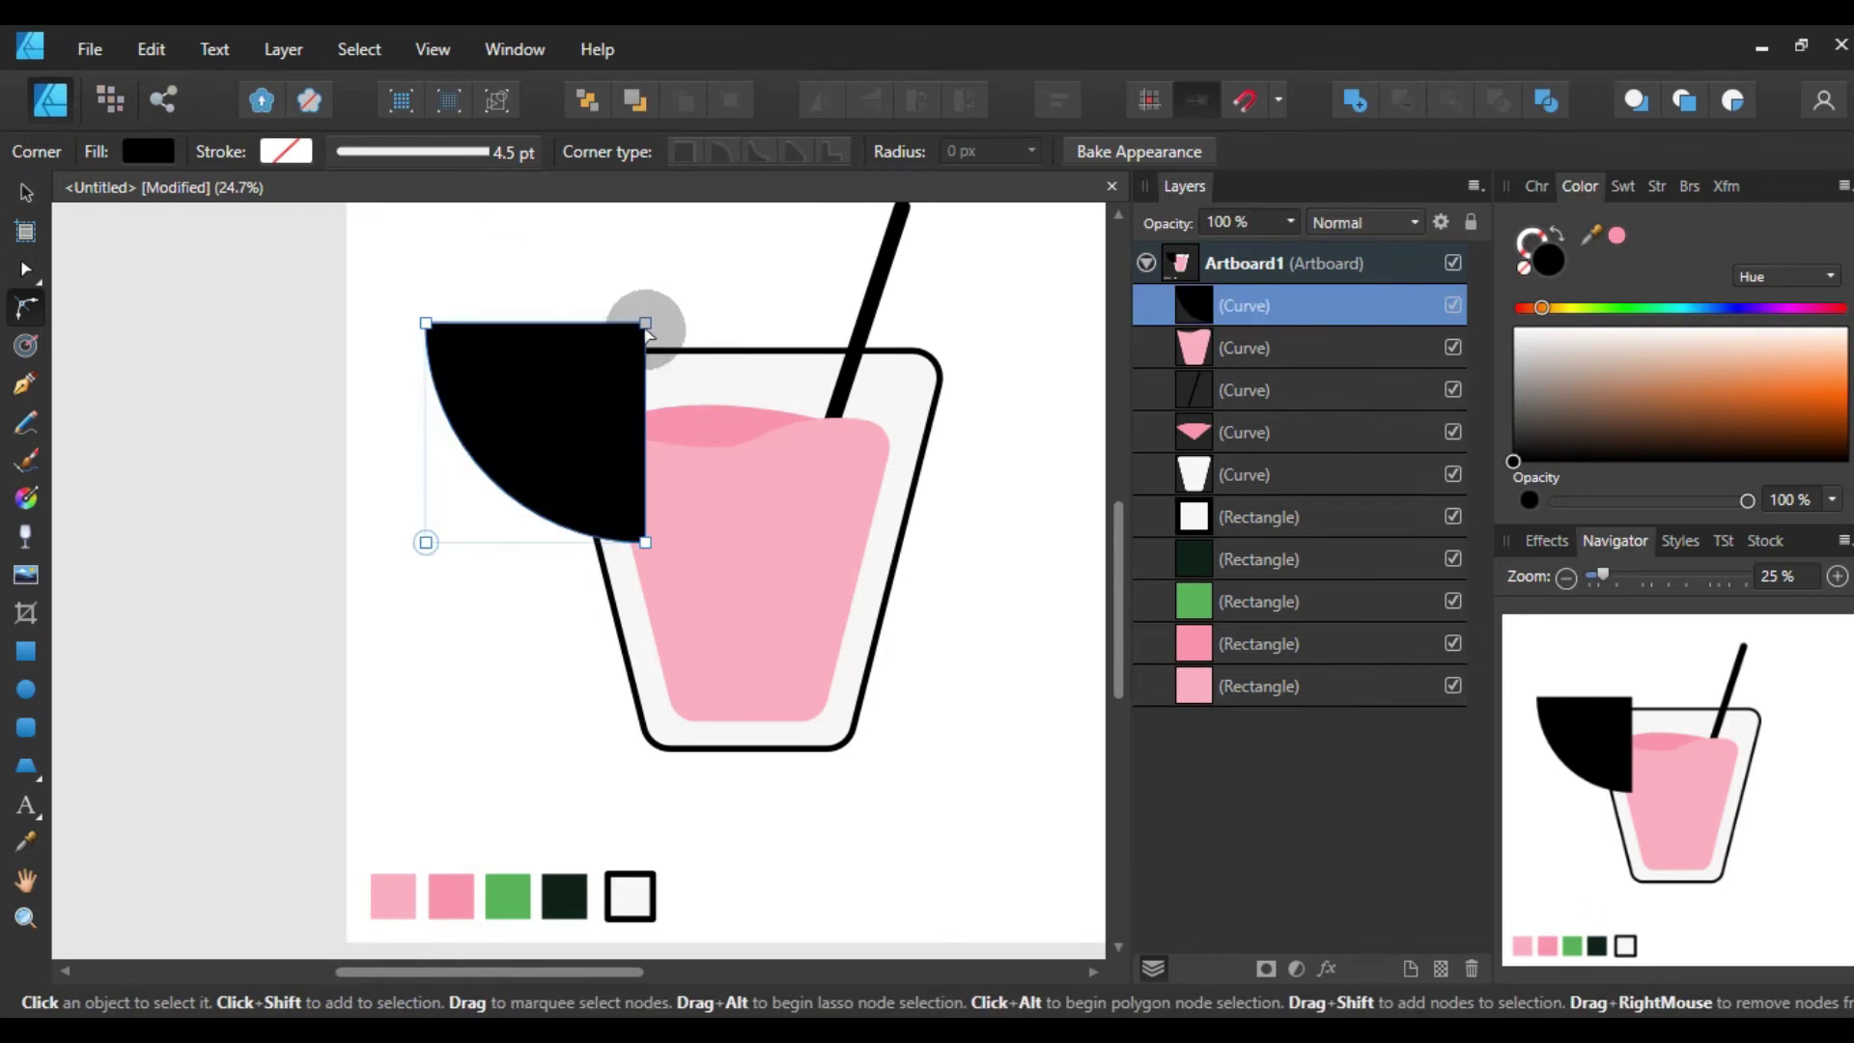
pyautogui.moveTo(599, 364); pyautogui.dragTo(345, 594)
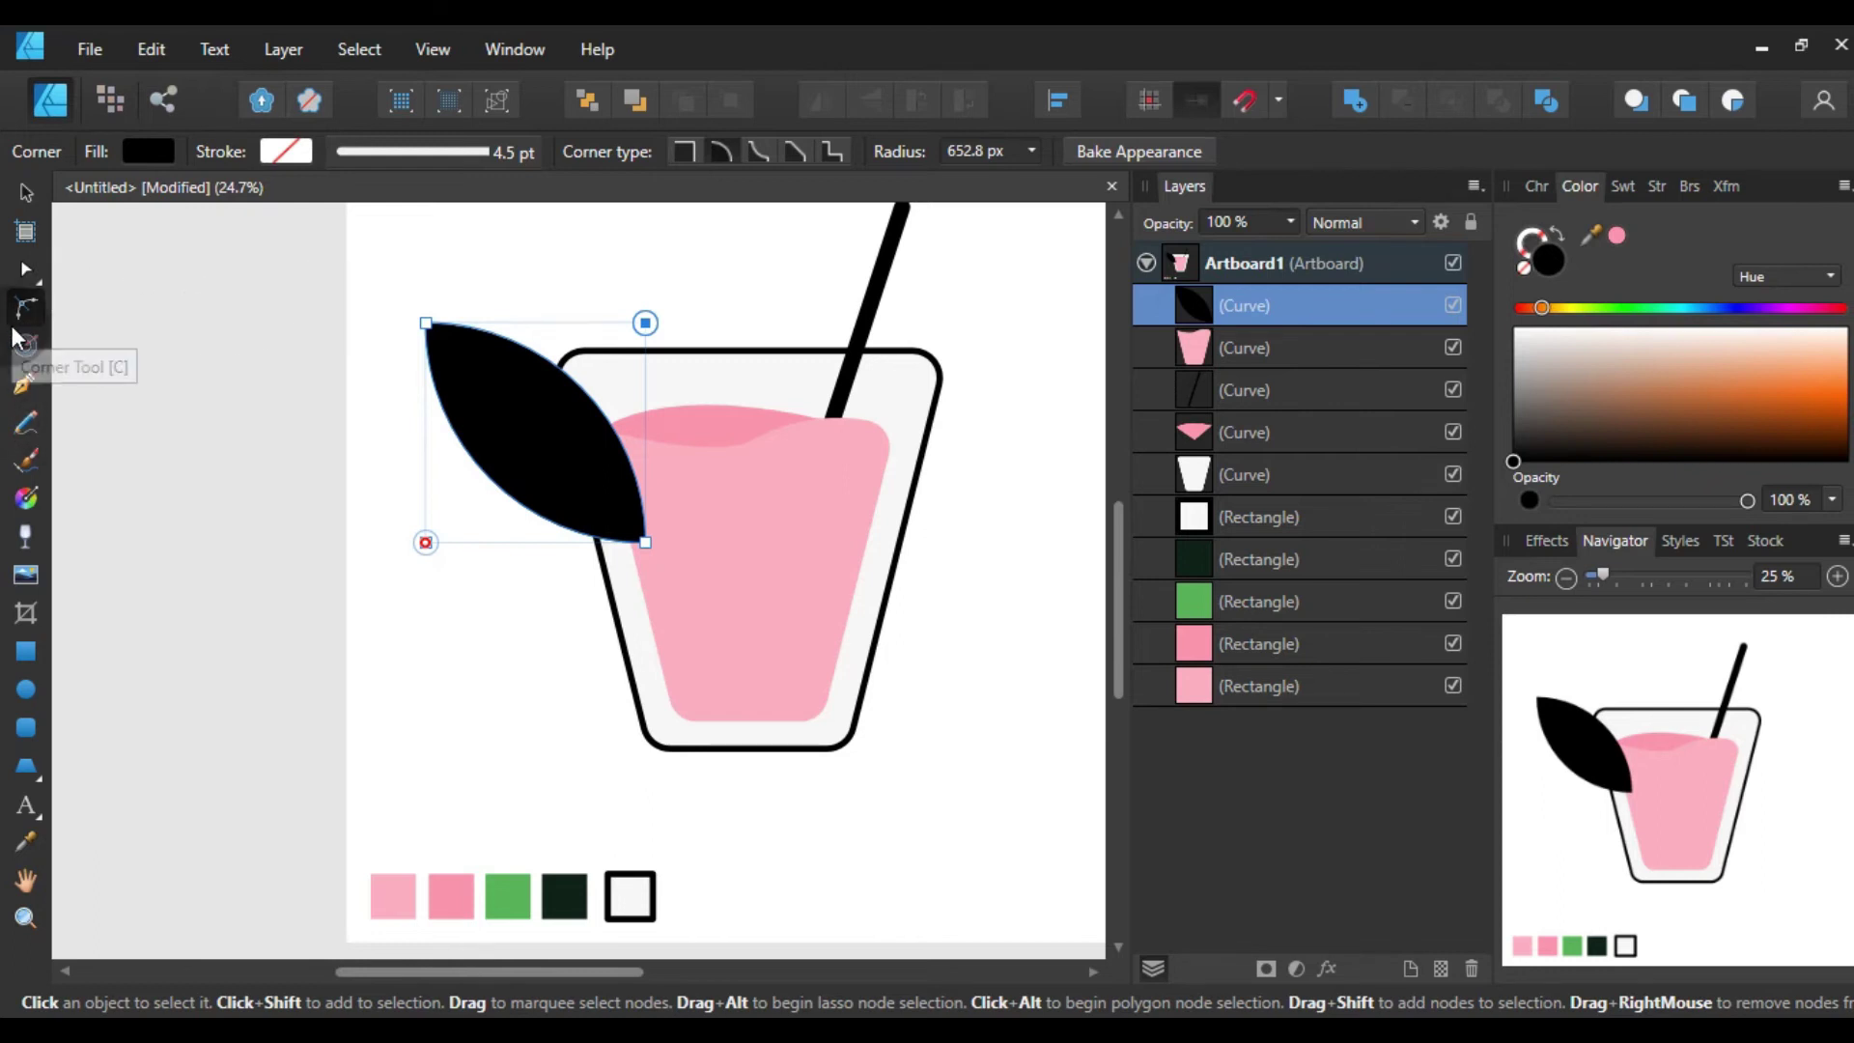
pyautogui.scroll(2, 502, 398)
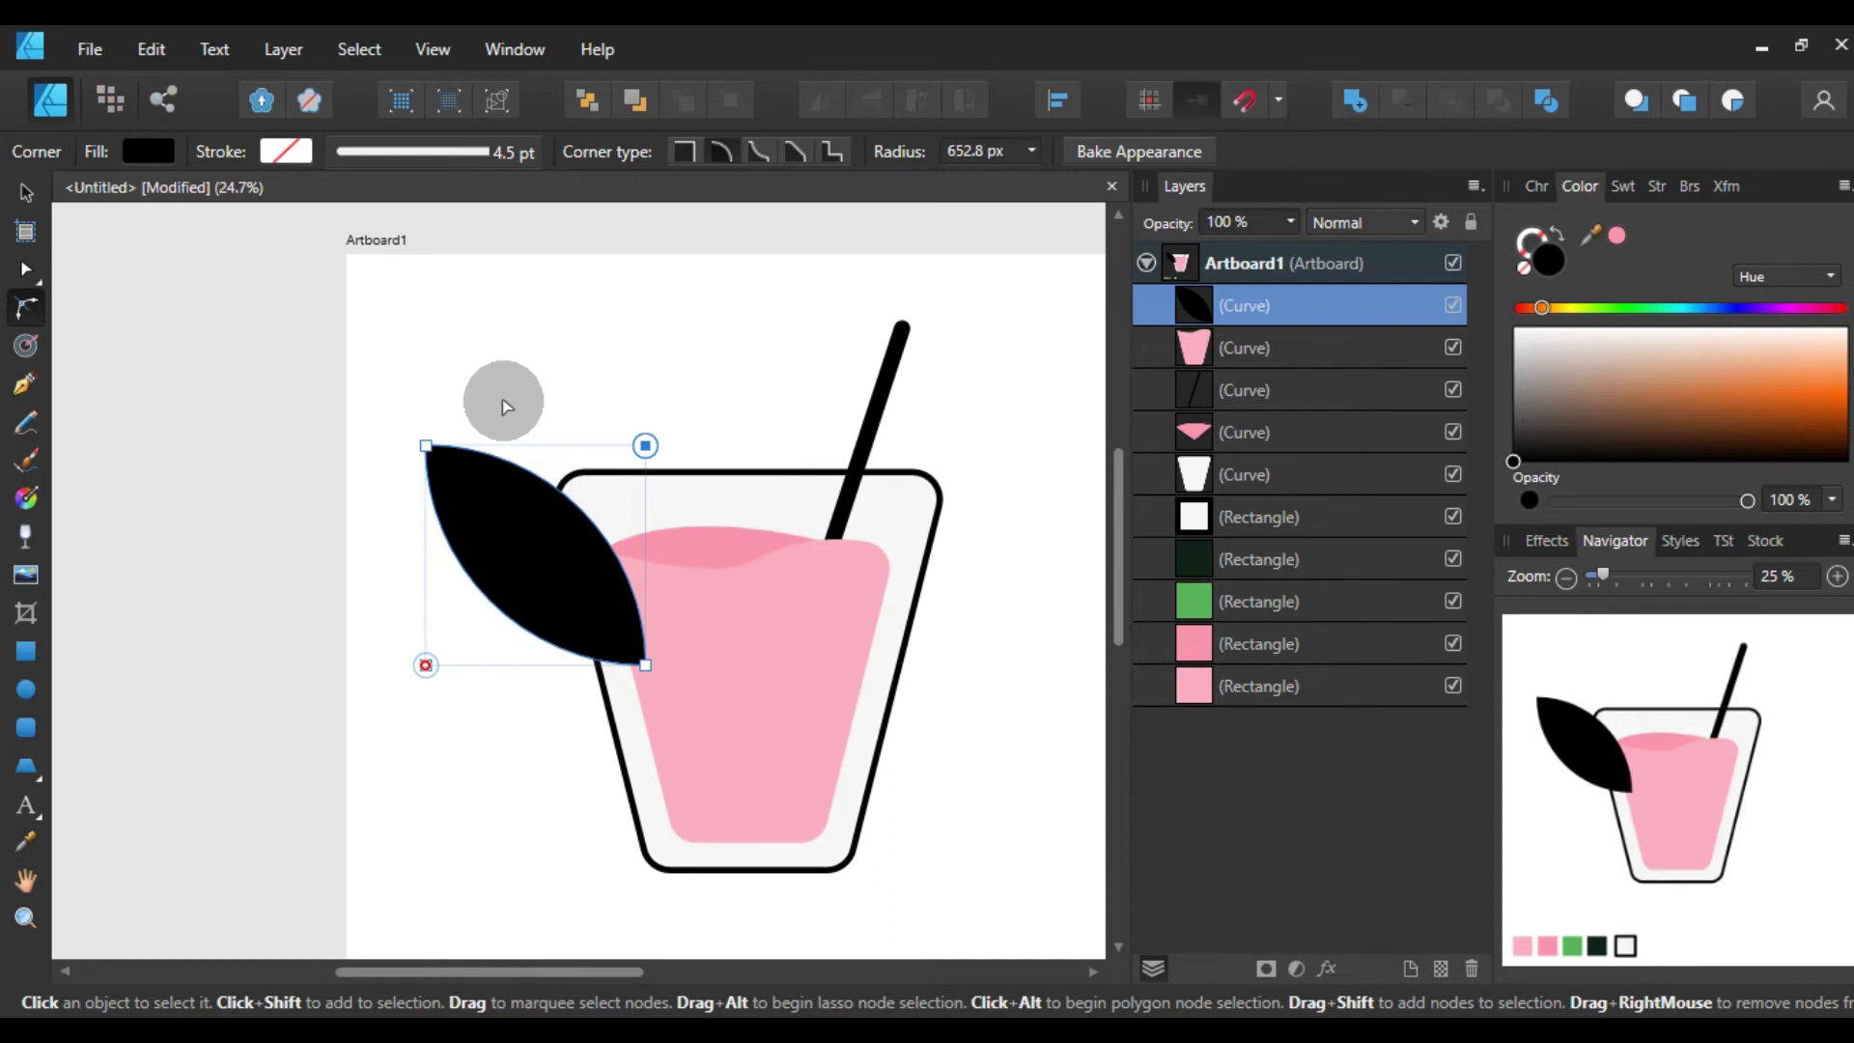
pyautogui.click(26, 192)
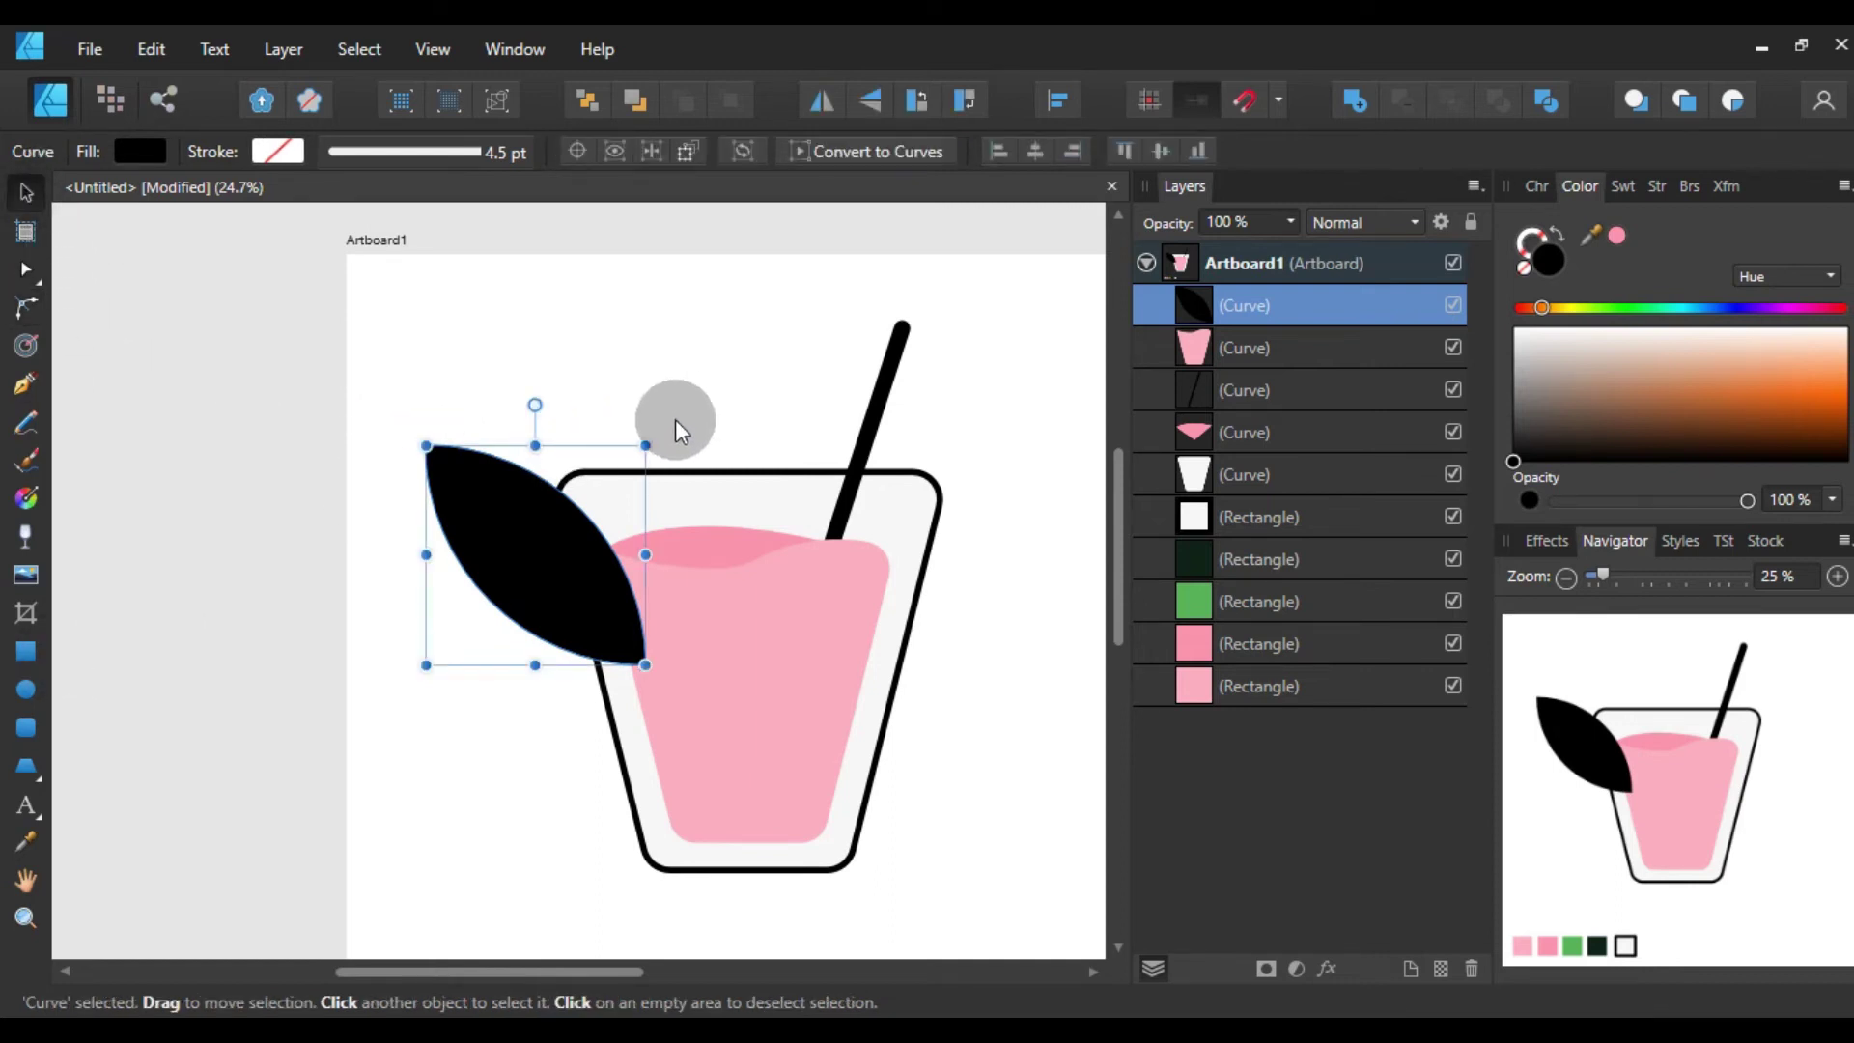
# - Rotate and shrink the leaf, set it beside the straw, and move its layer lower
pyautogui.moveTo(660, 440); pyautogui.dragTo(633, 682)
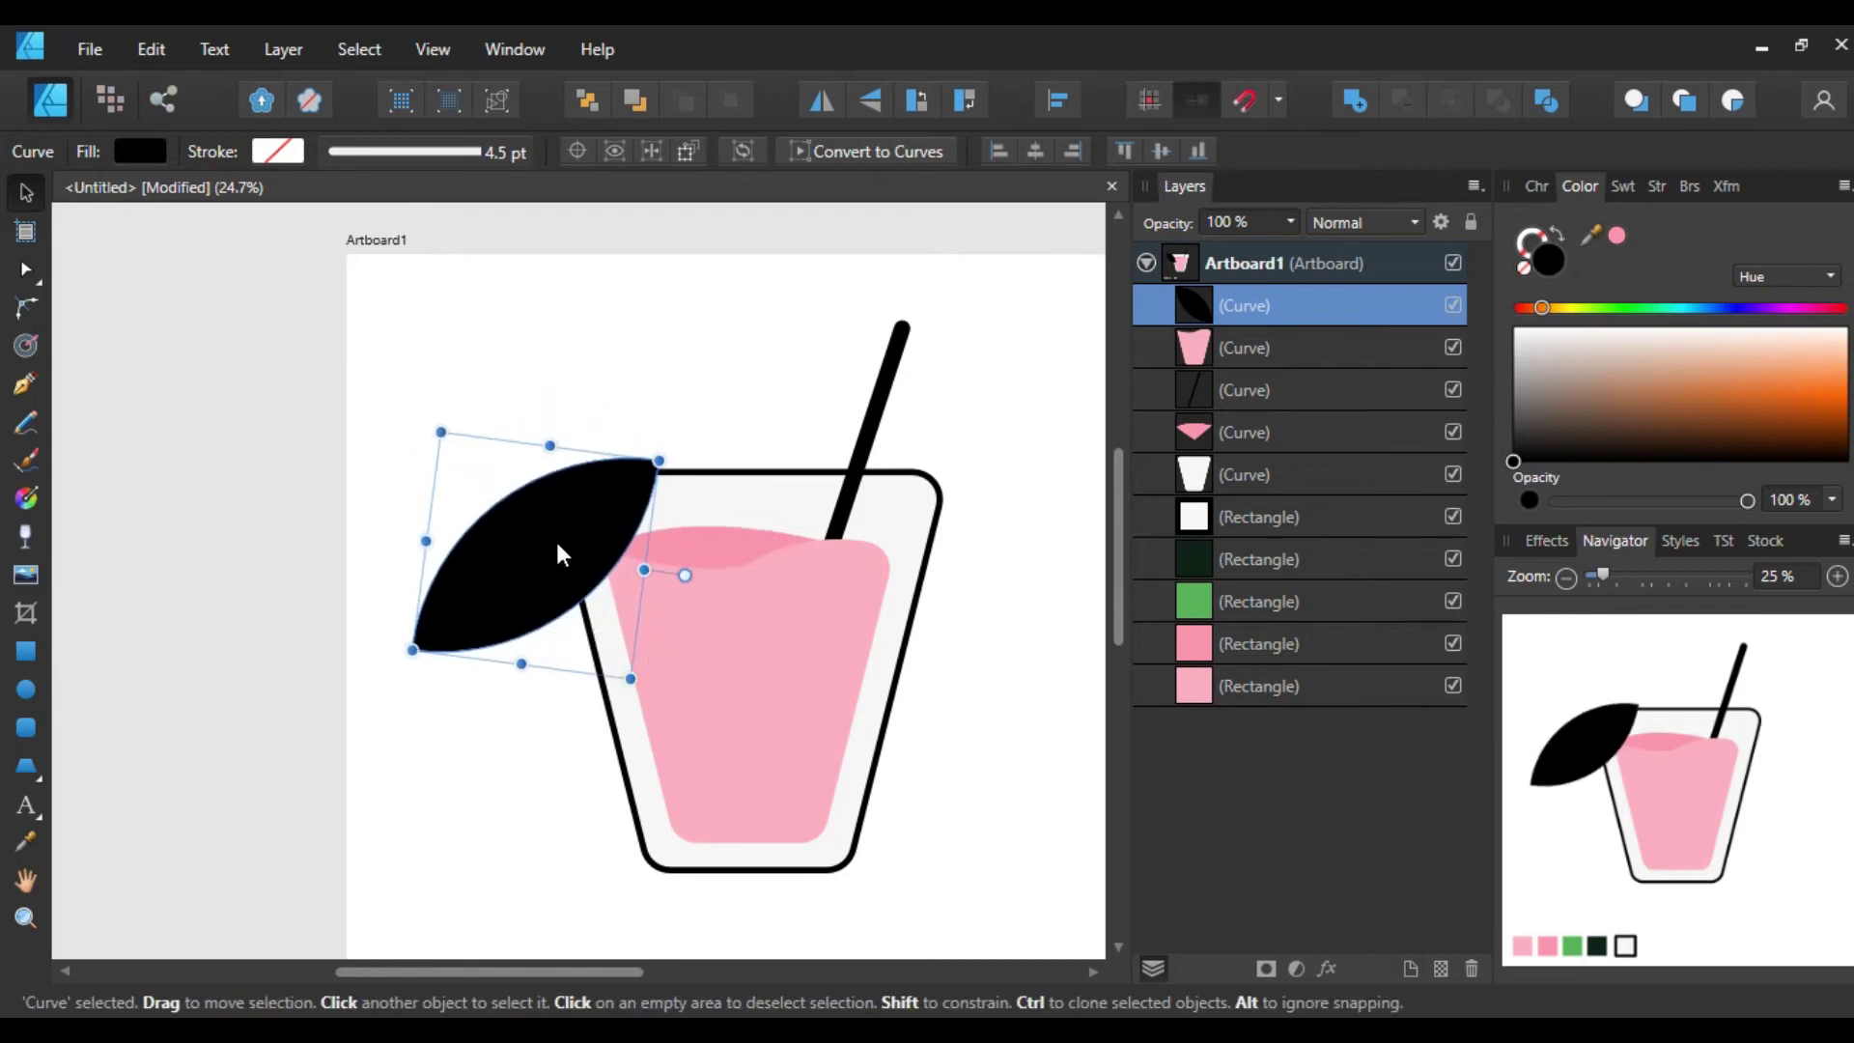
pyautogui.moveTo(560, 553); pyautogui.dragTo(919, 488)
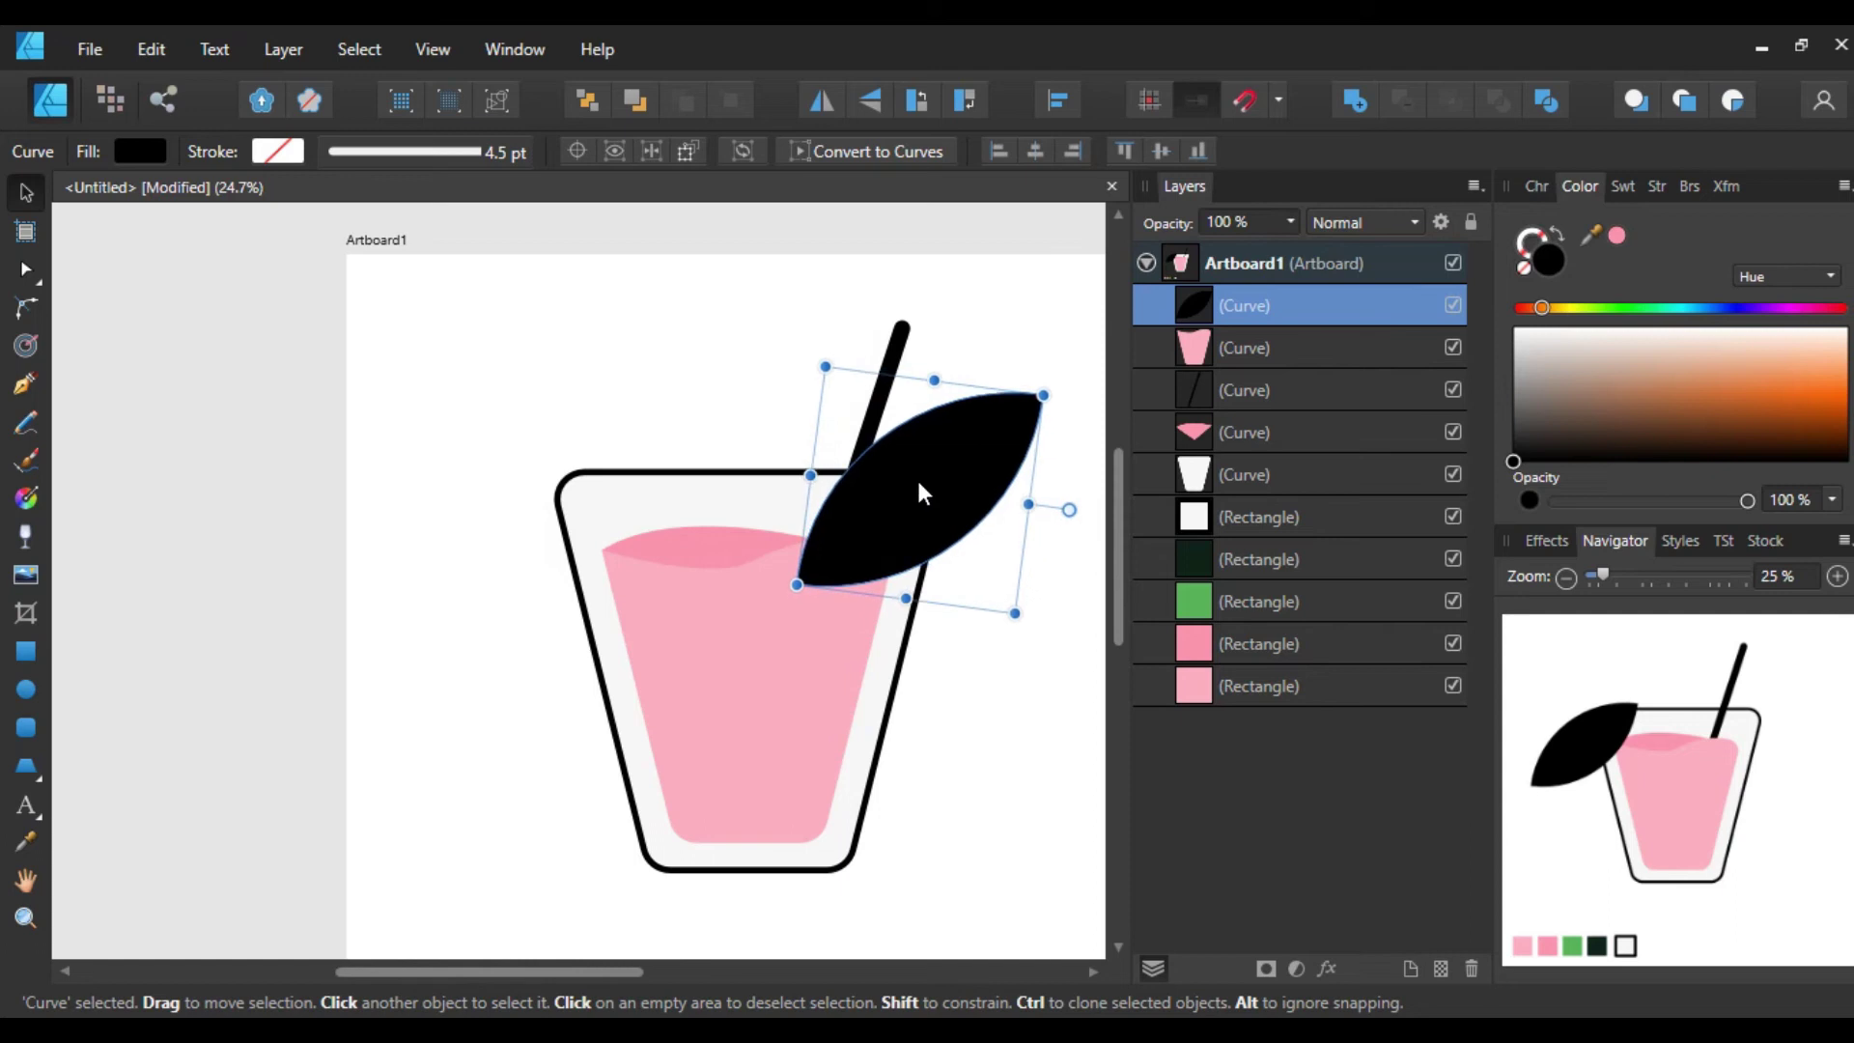
pyautogui.moveTo(1043, 396); pyautogui.dragTo(985, 445)
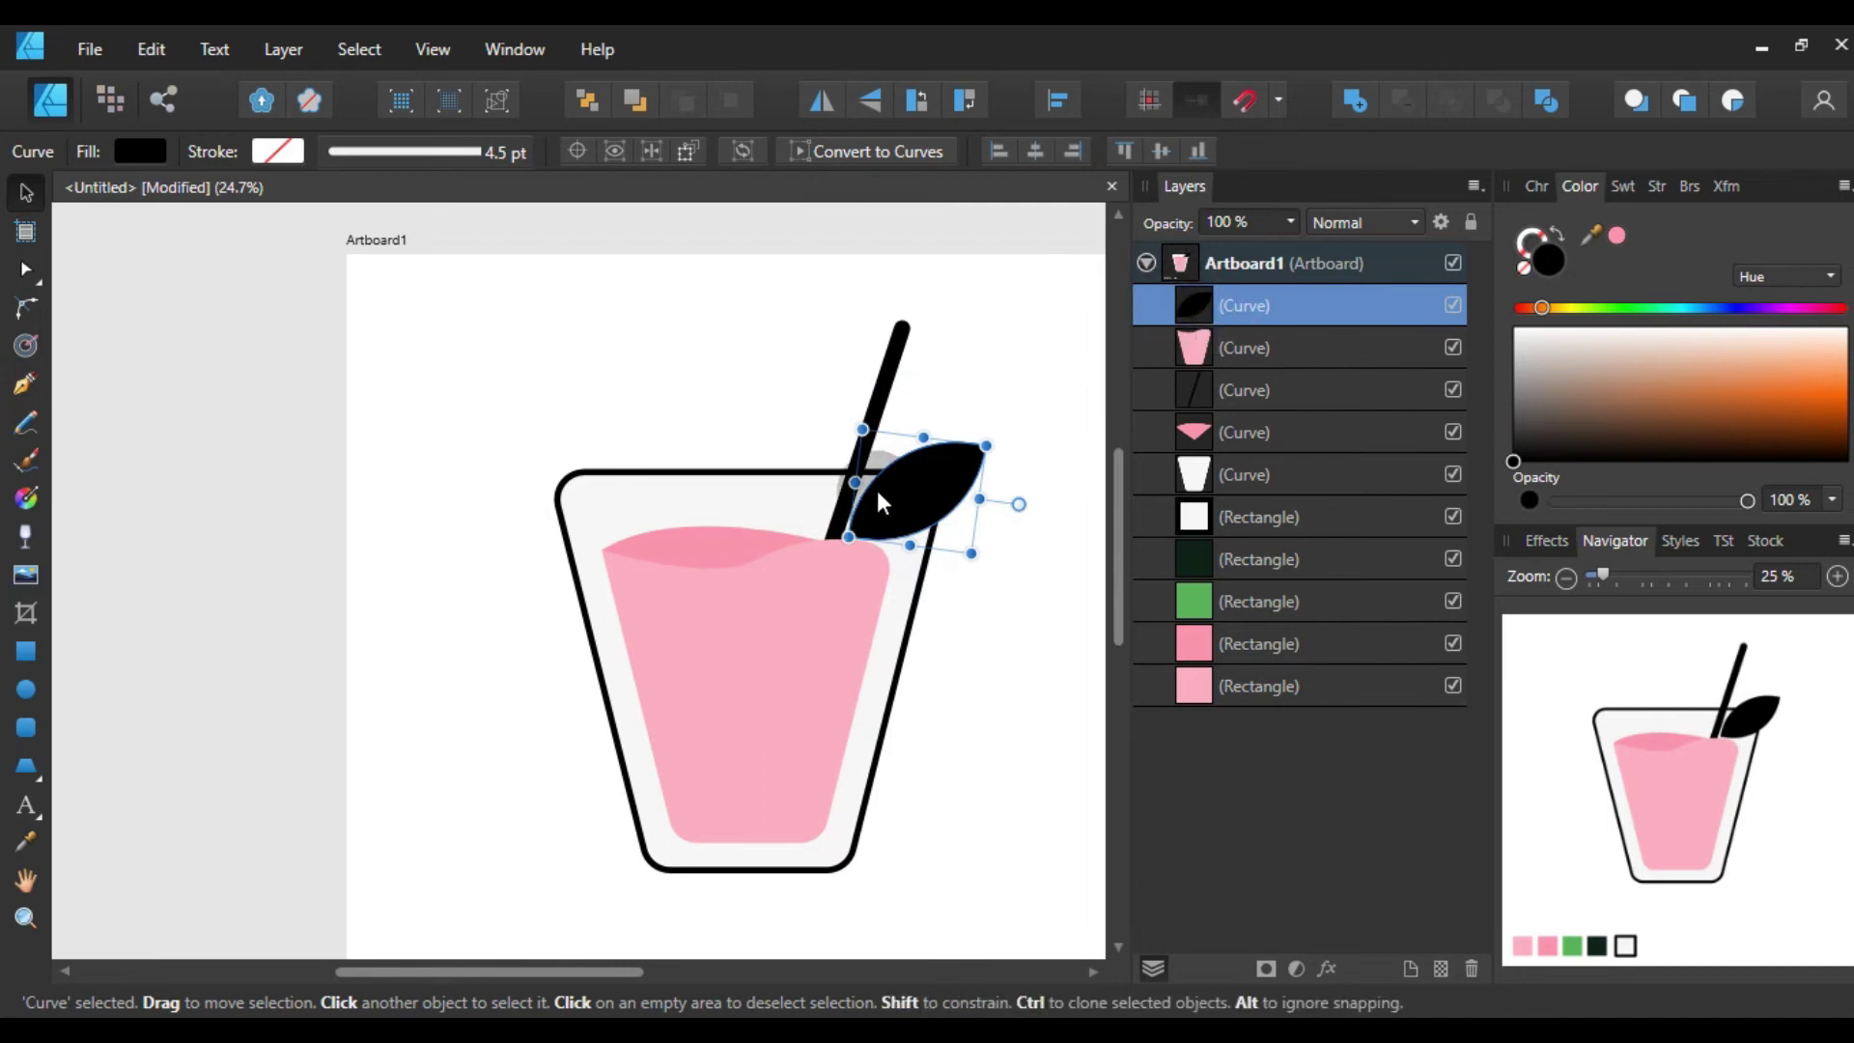
pyautogui.moveTo(1196, 303)
pyautogui.mouseDown()
pyautogui.moveTo(1179, 376)
pyautogui.moveTo(1172, 297)
pyautogui.mouseUp()
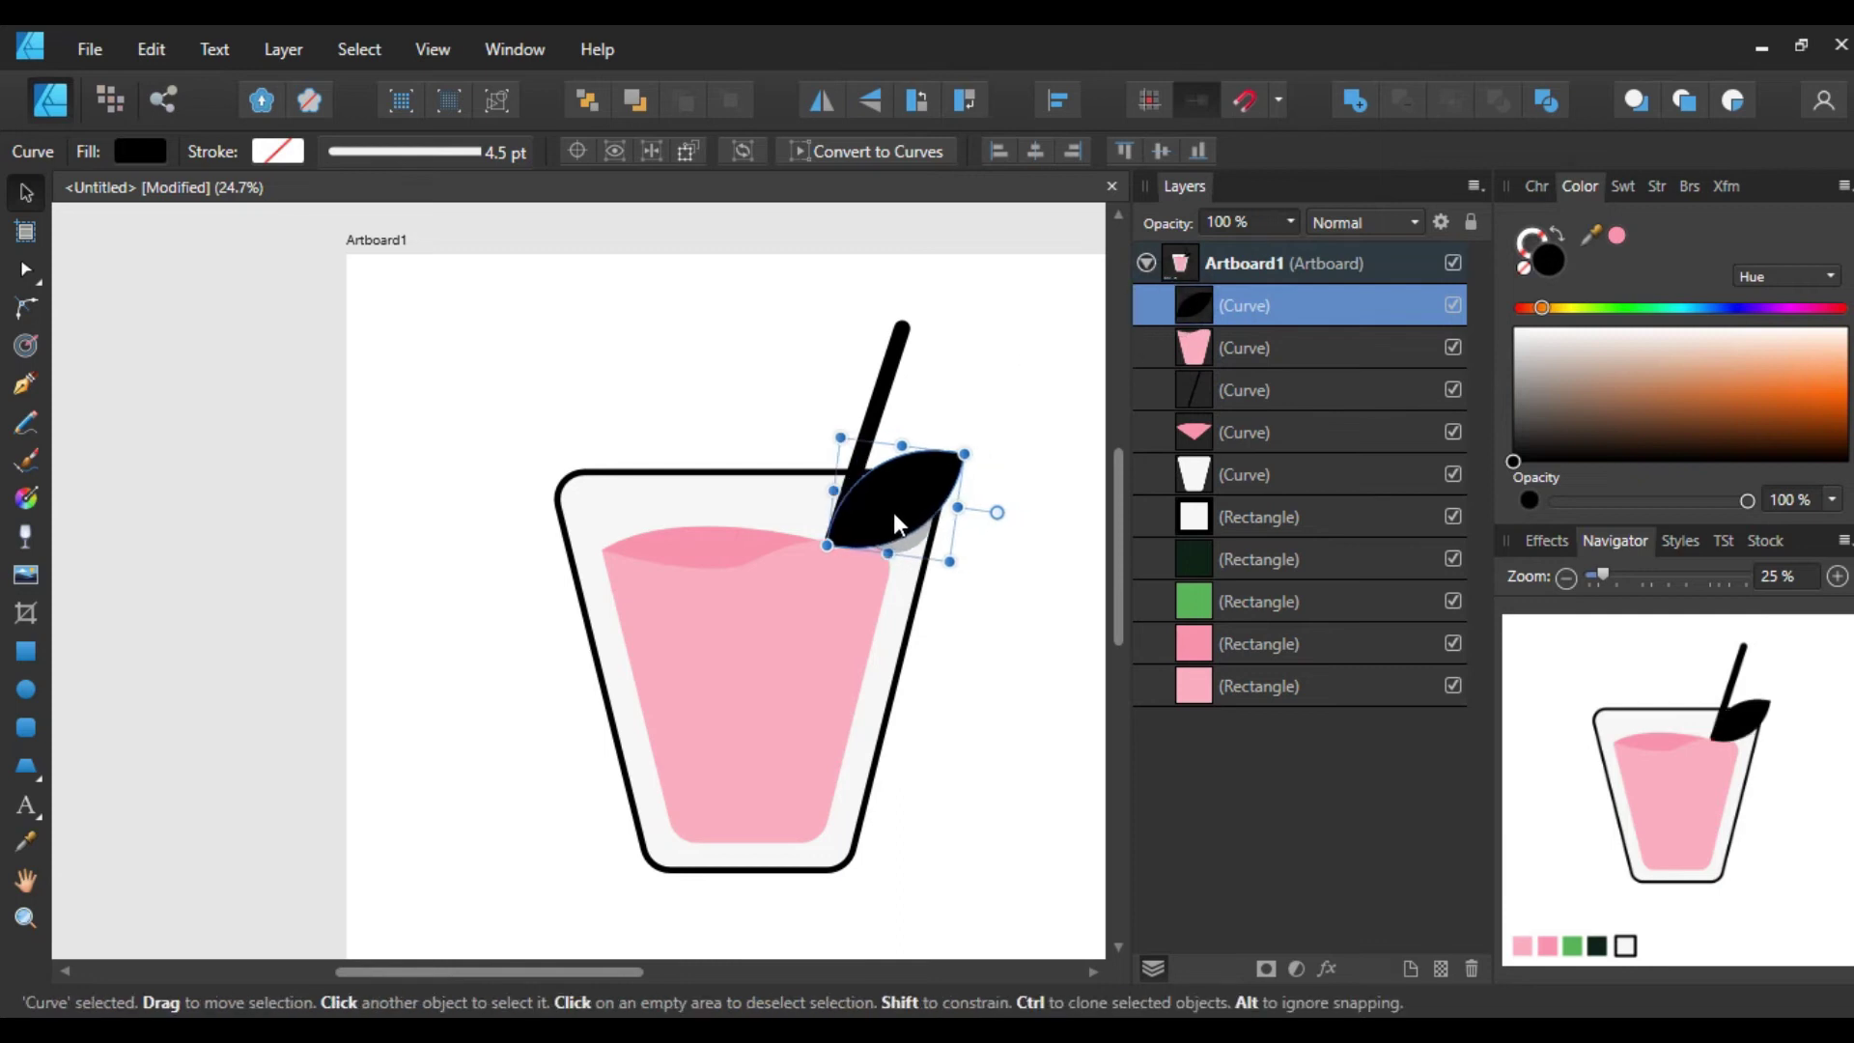
pyautogui.moveTo(894, 512); pyautogui.dragTo(875, 516)
pyautogui.click(995, 396)
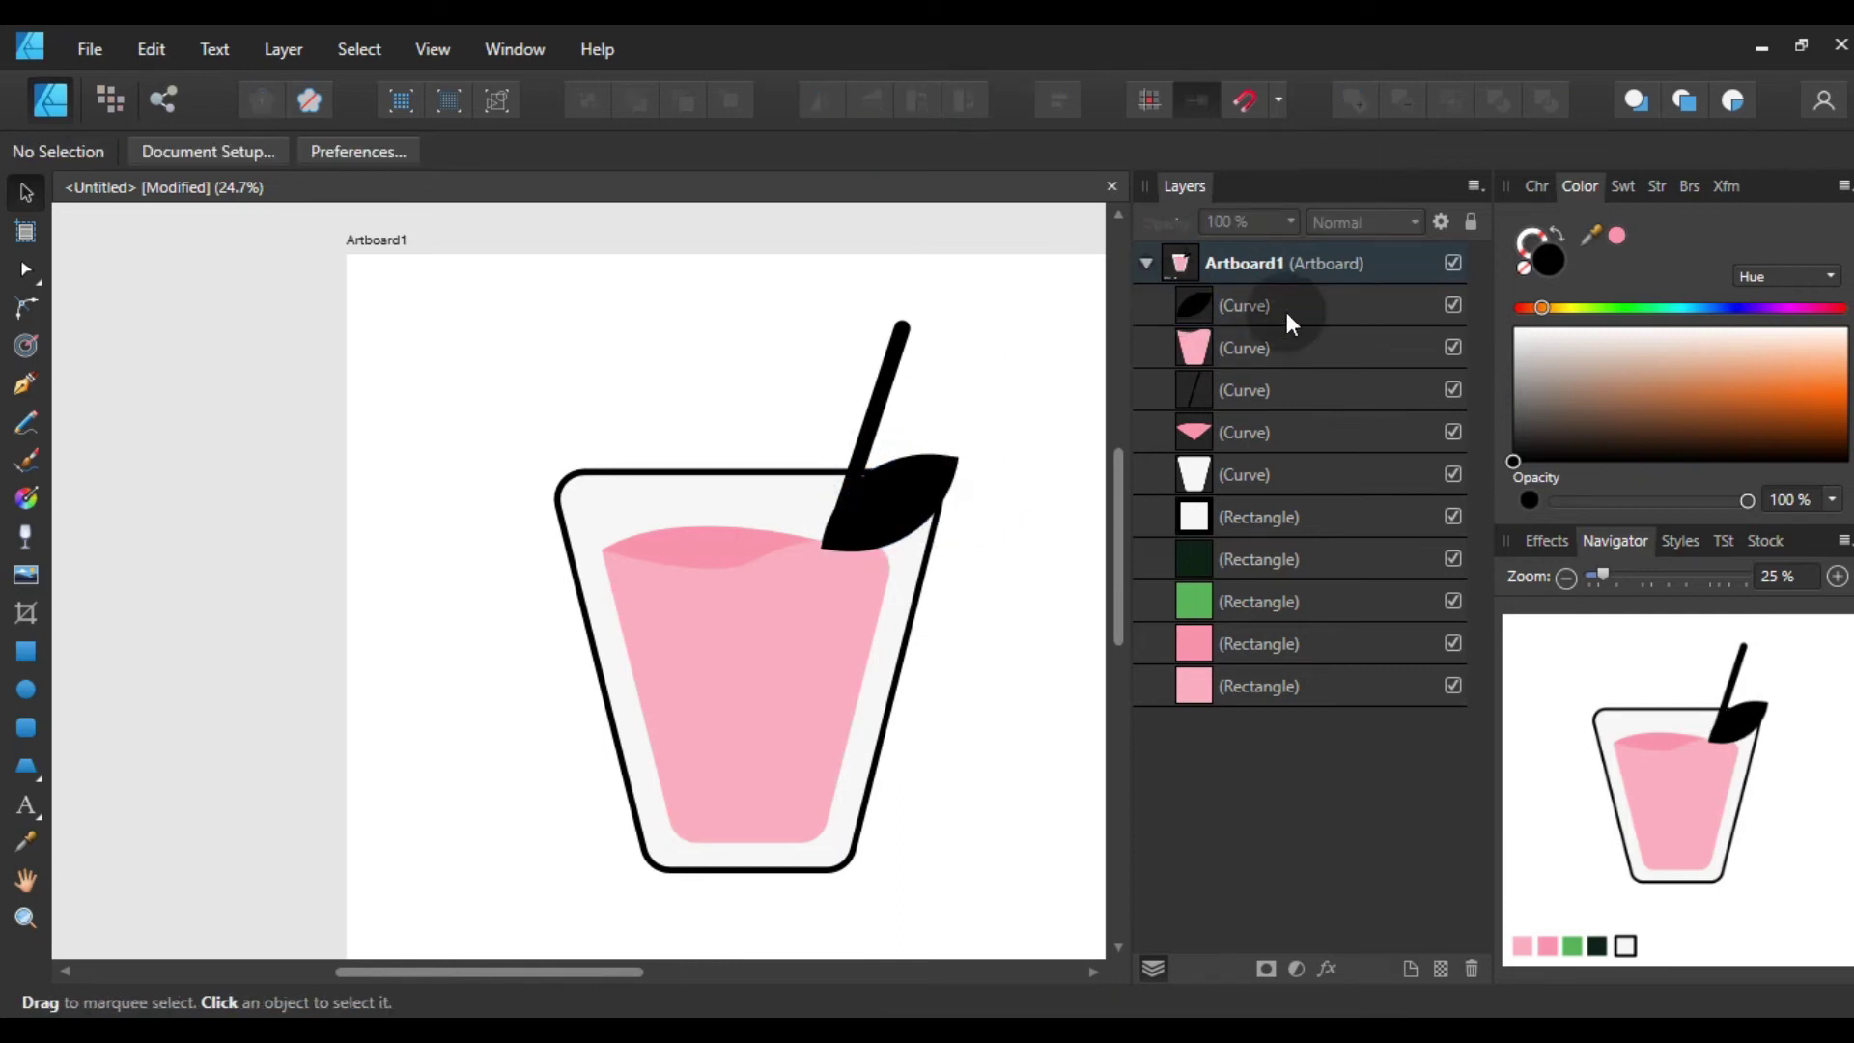
pyautogui.moveTo(1265, 298); pyautogui.dragTo(1180, 373)
# - Place the leaf layer second in the stack and nudge the leaf slightly left
pyautogui.click(914, 490)
pyautogui.moveTo(912, 493); pyautogui.dragTo(895, 494)
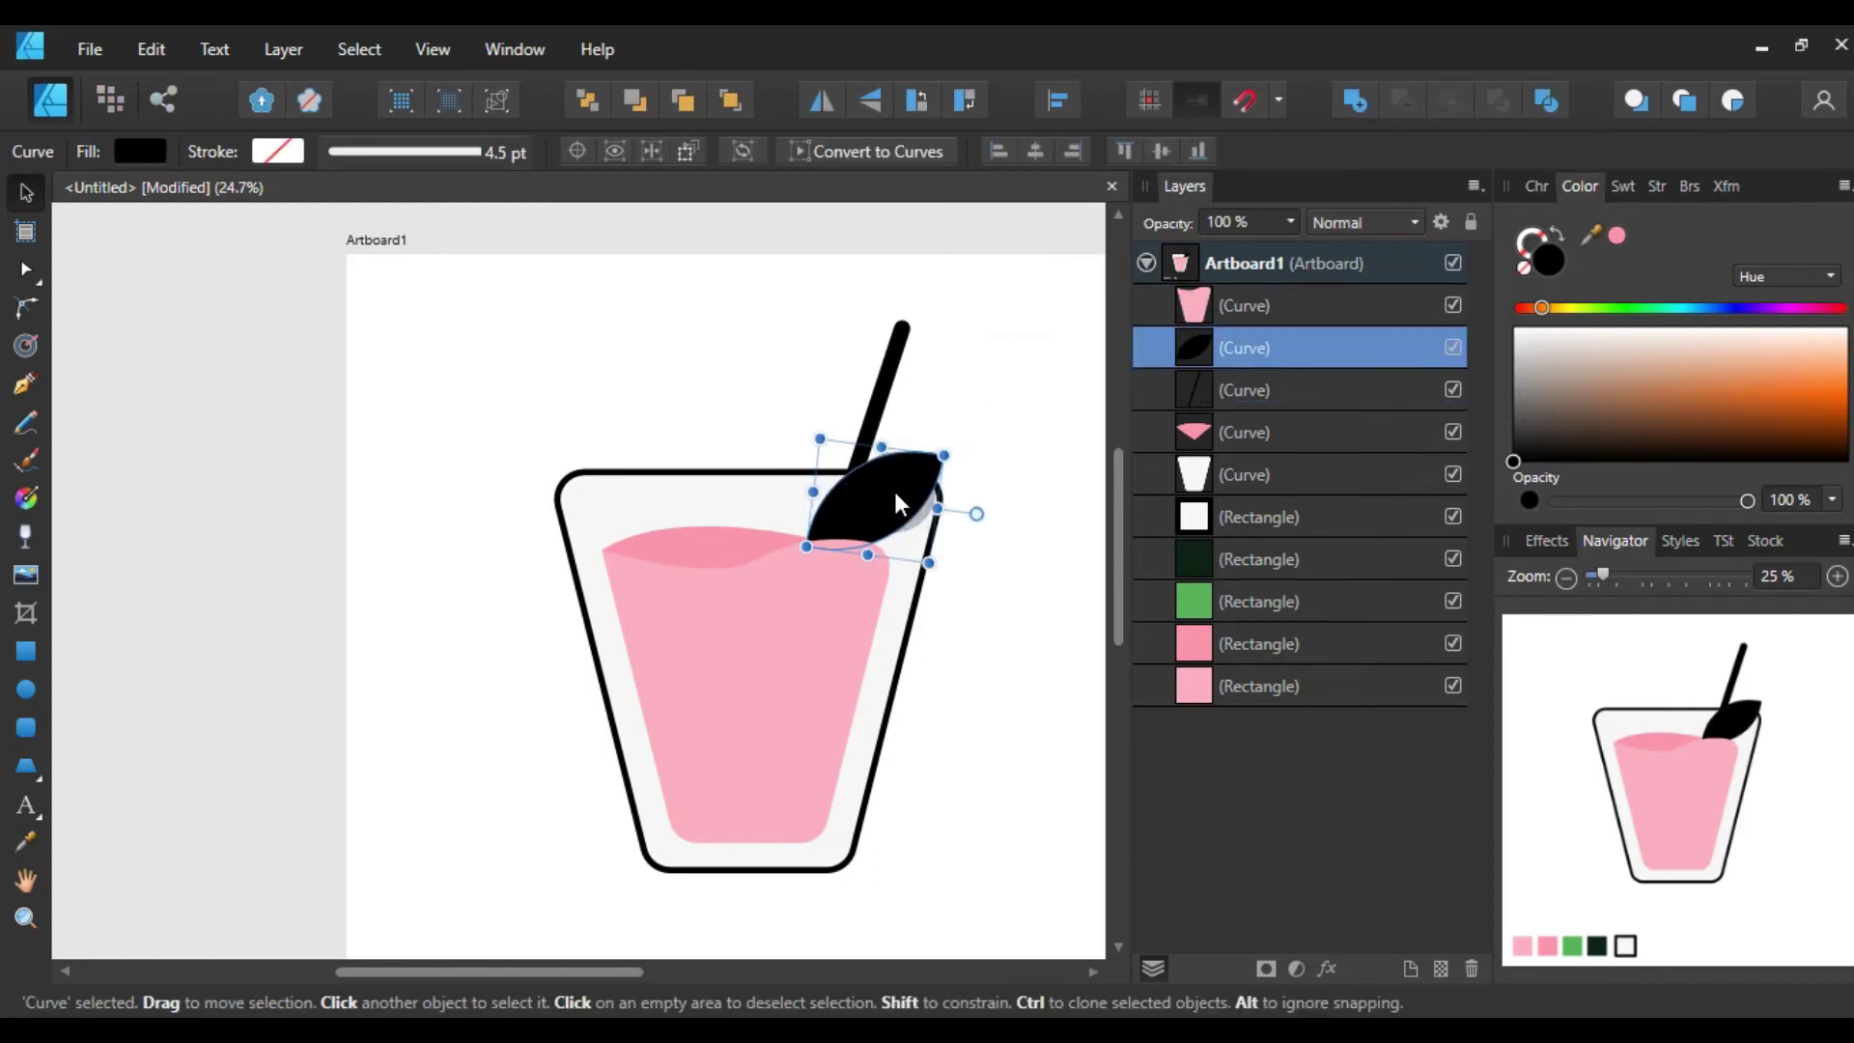
pyautogui.click(1028, 376)
# - Move the straw slightly left so it rises against the leaf's left tip
pyautogui.click(871, 397)
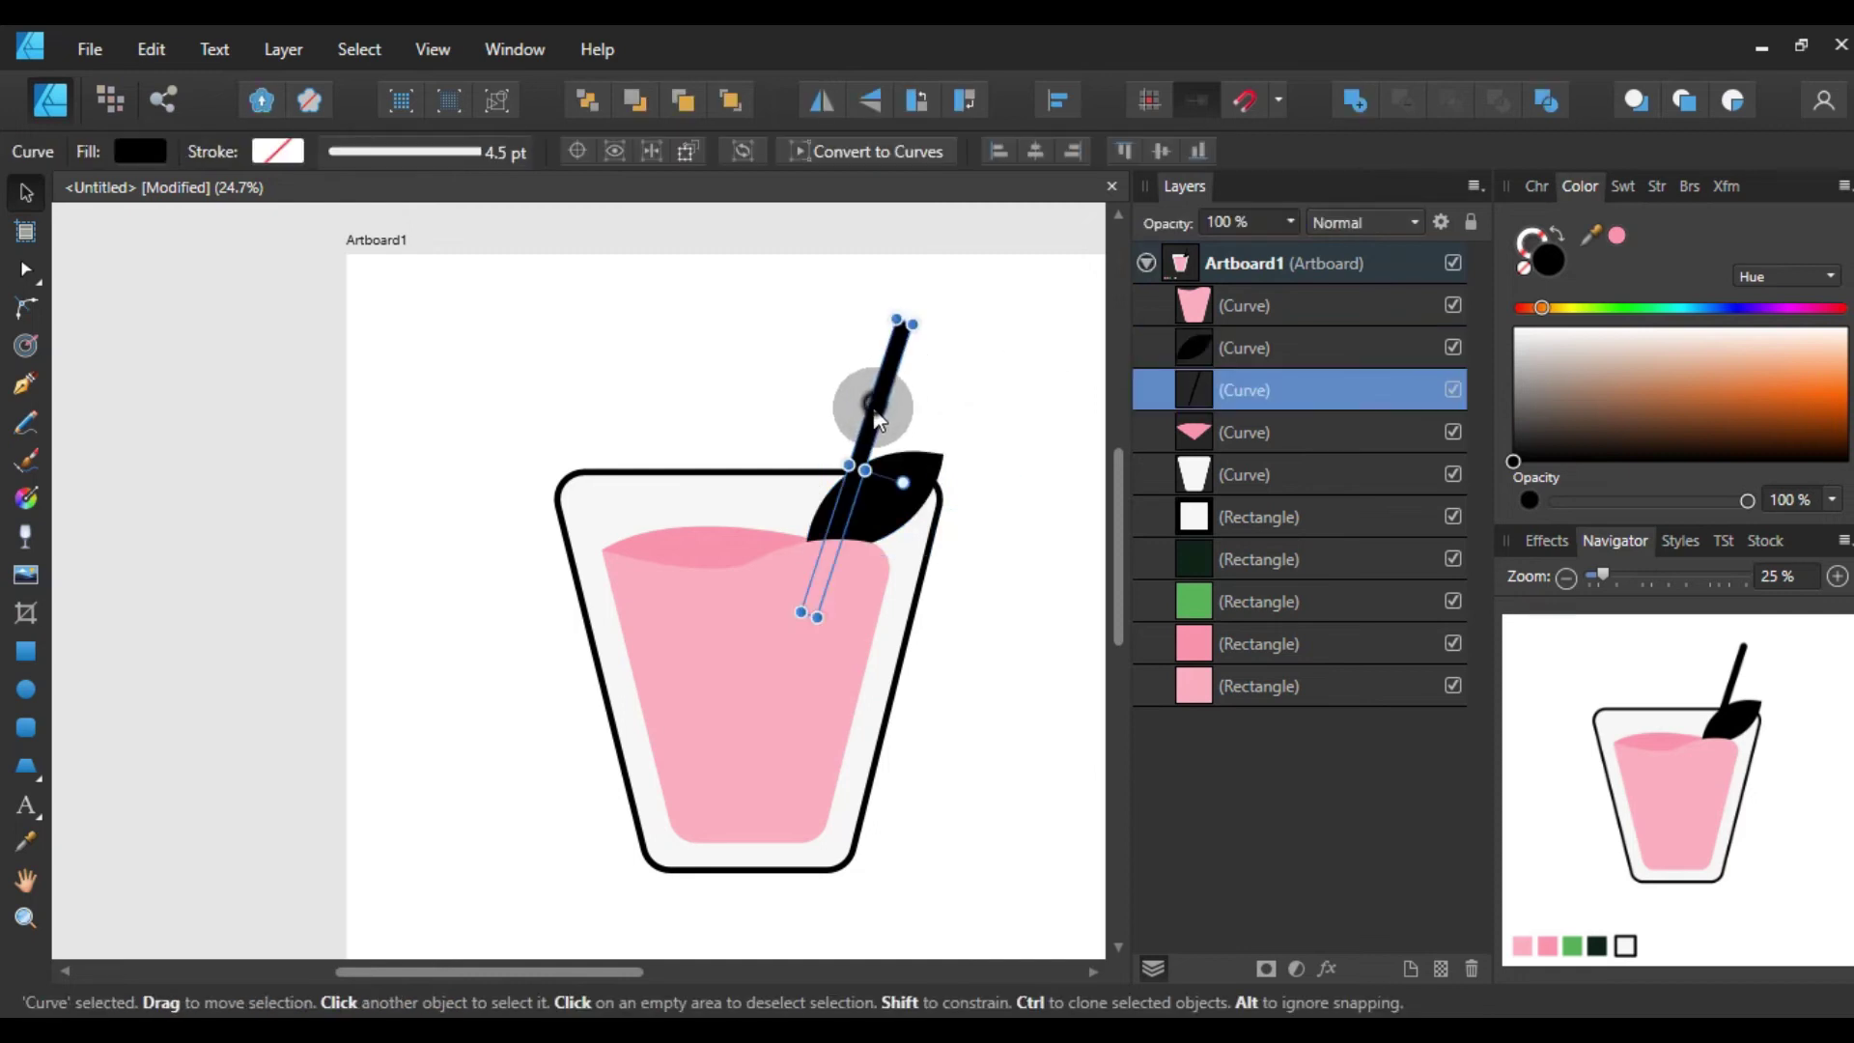
pyautogui.moveTo(873, 409); pyautogui.dragTo(860, 404)
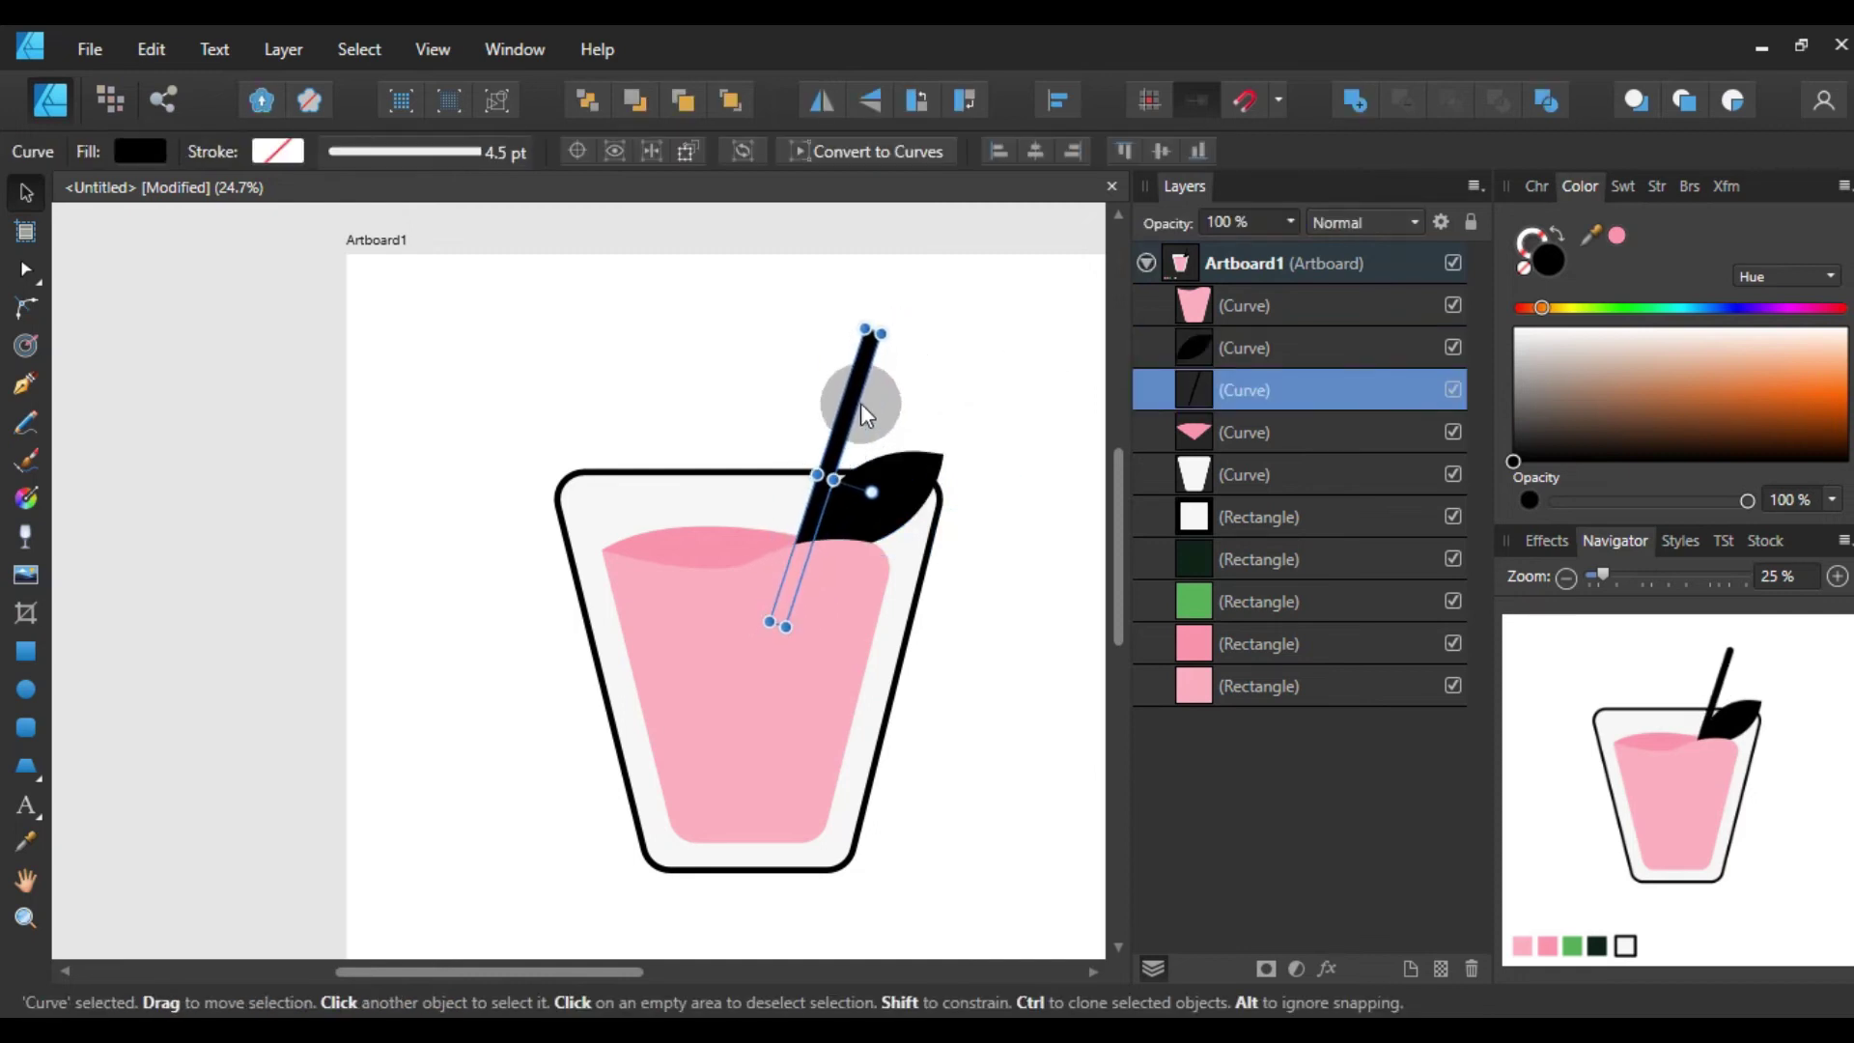
pyautogui.click(978, 344)
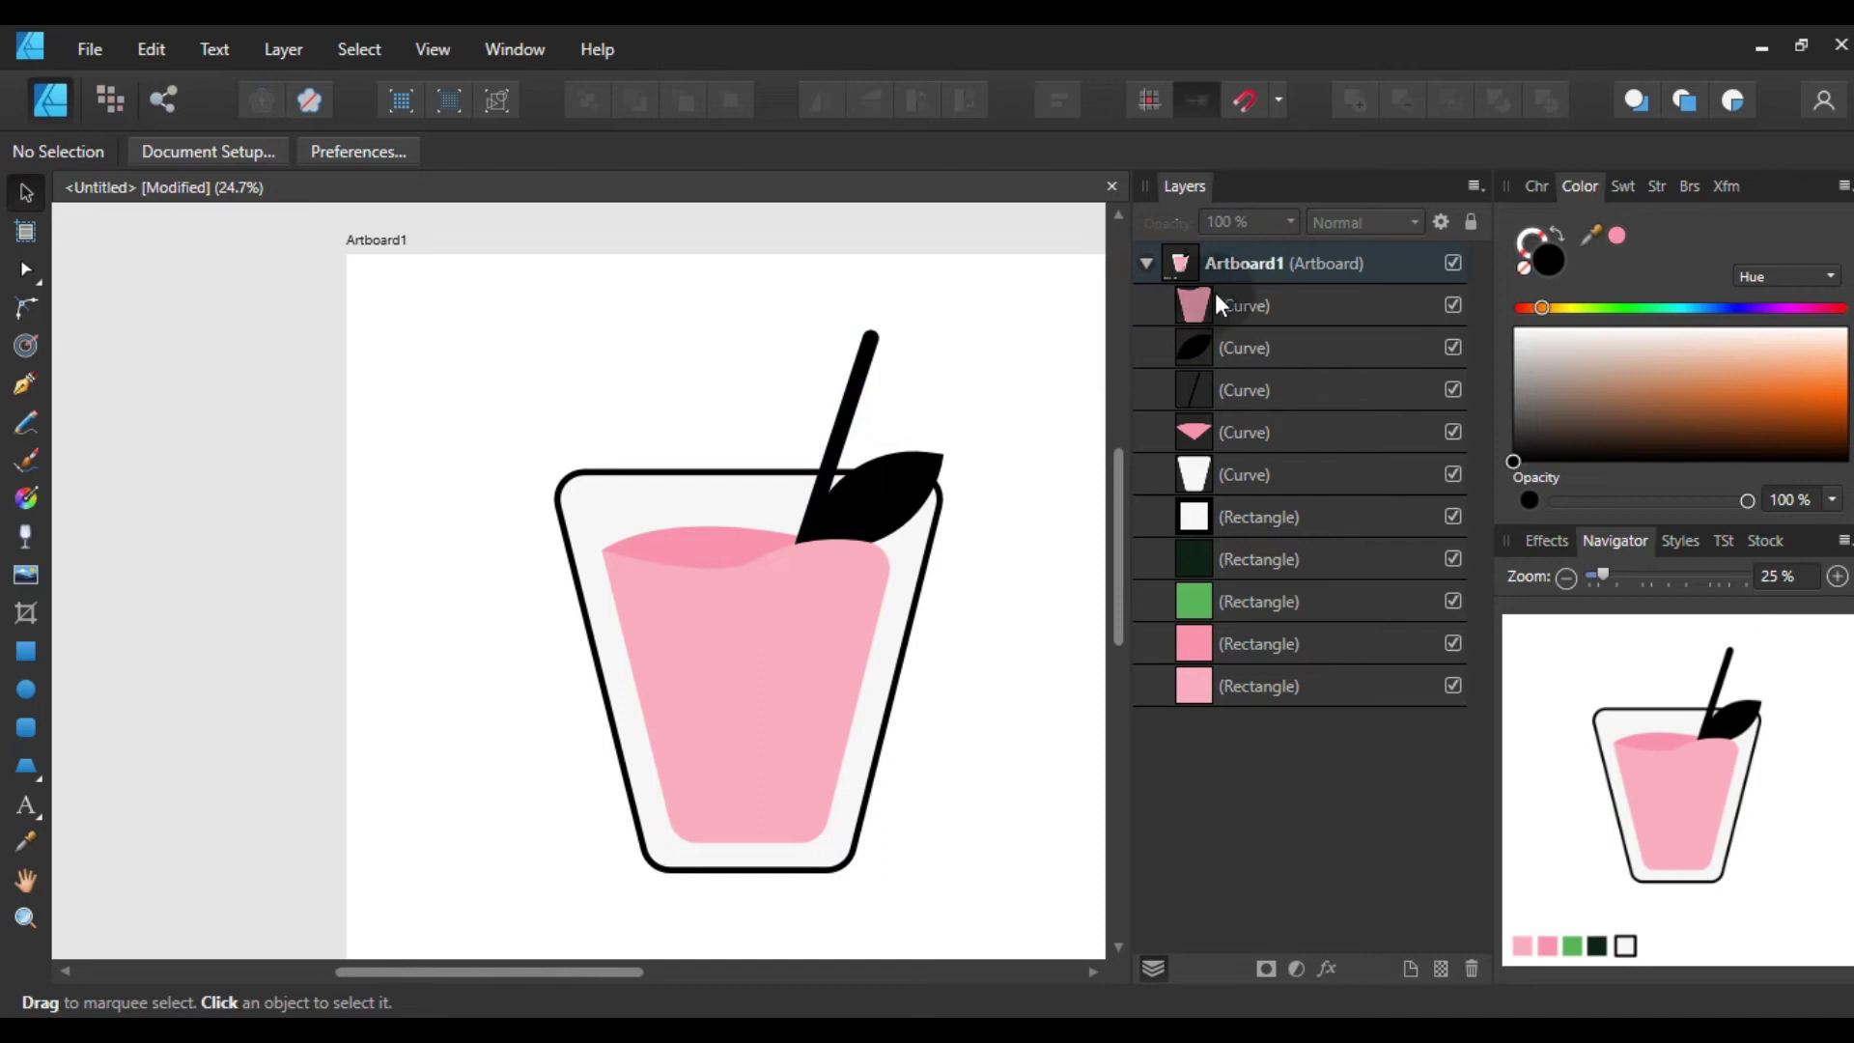
pyautogui.click(849, 524)
pyautogui.scroll(-2, 498, 697)
# - Fill the leaf with the green palette swatch using the Color Picker
pyautogui.scroll(-2, 495, 710)
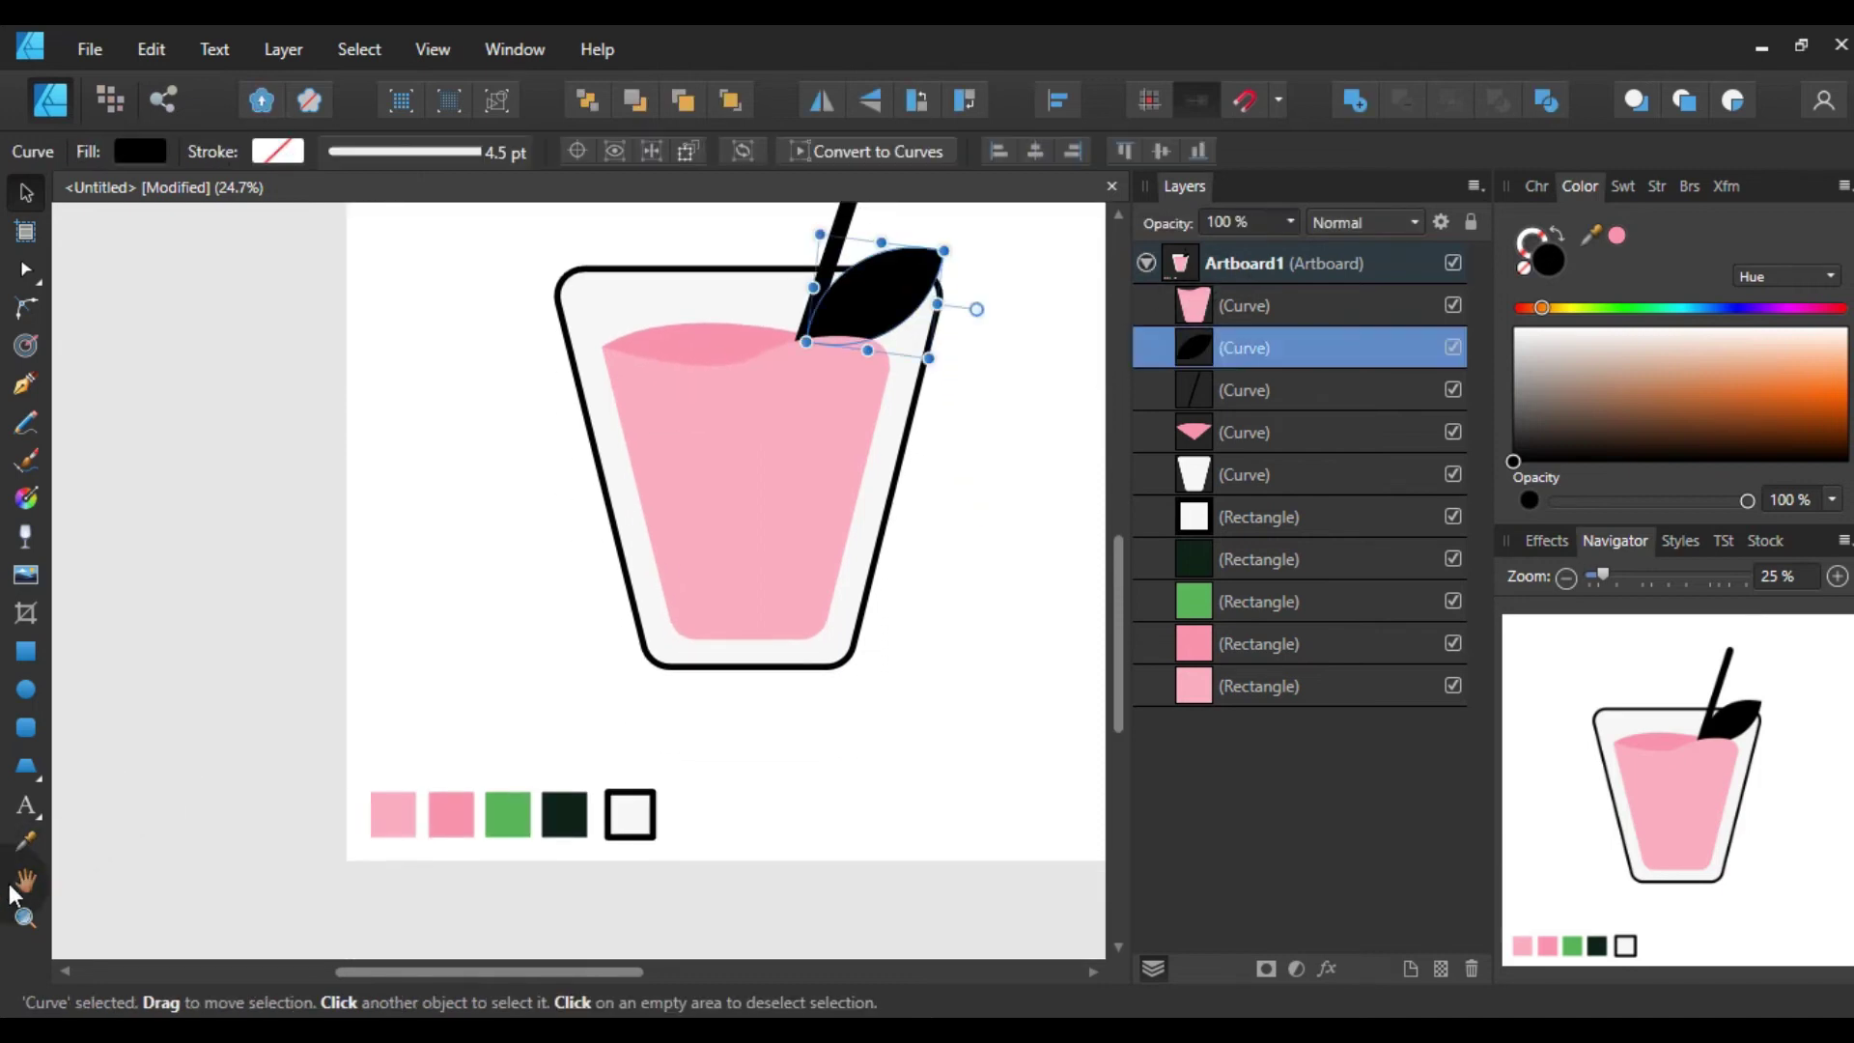
pyautogui.click(26, 840)
pyautogui.click(502, 811)
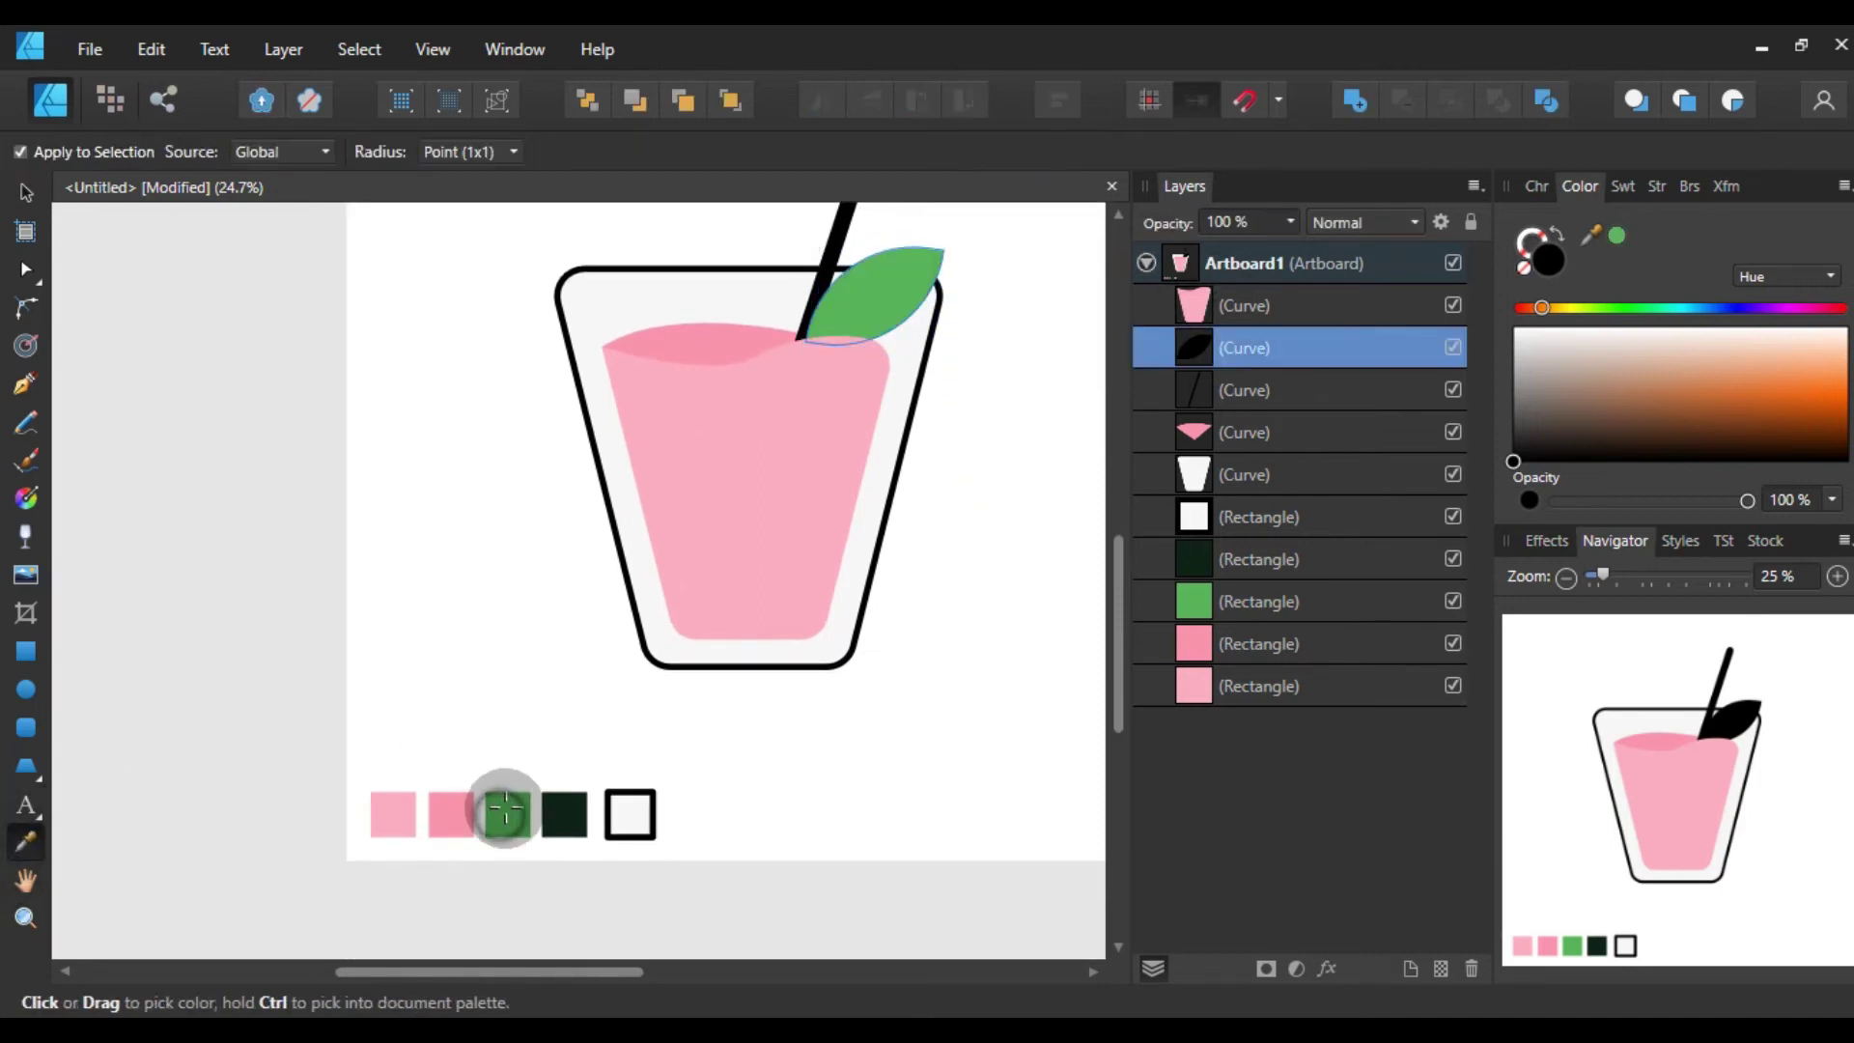
pyautogui.click(29, 193)
pyautogui.scroll(2, 848, 512)
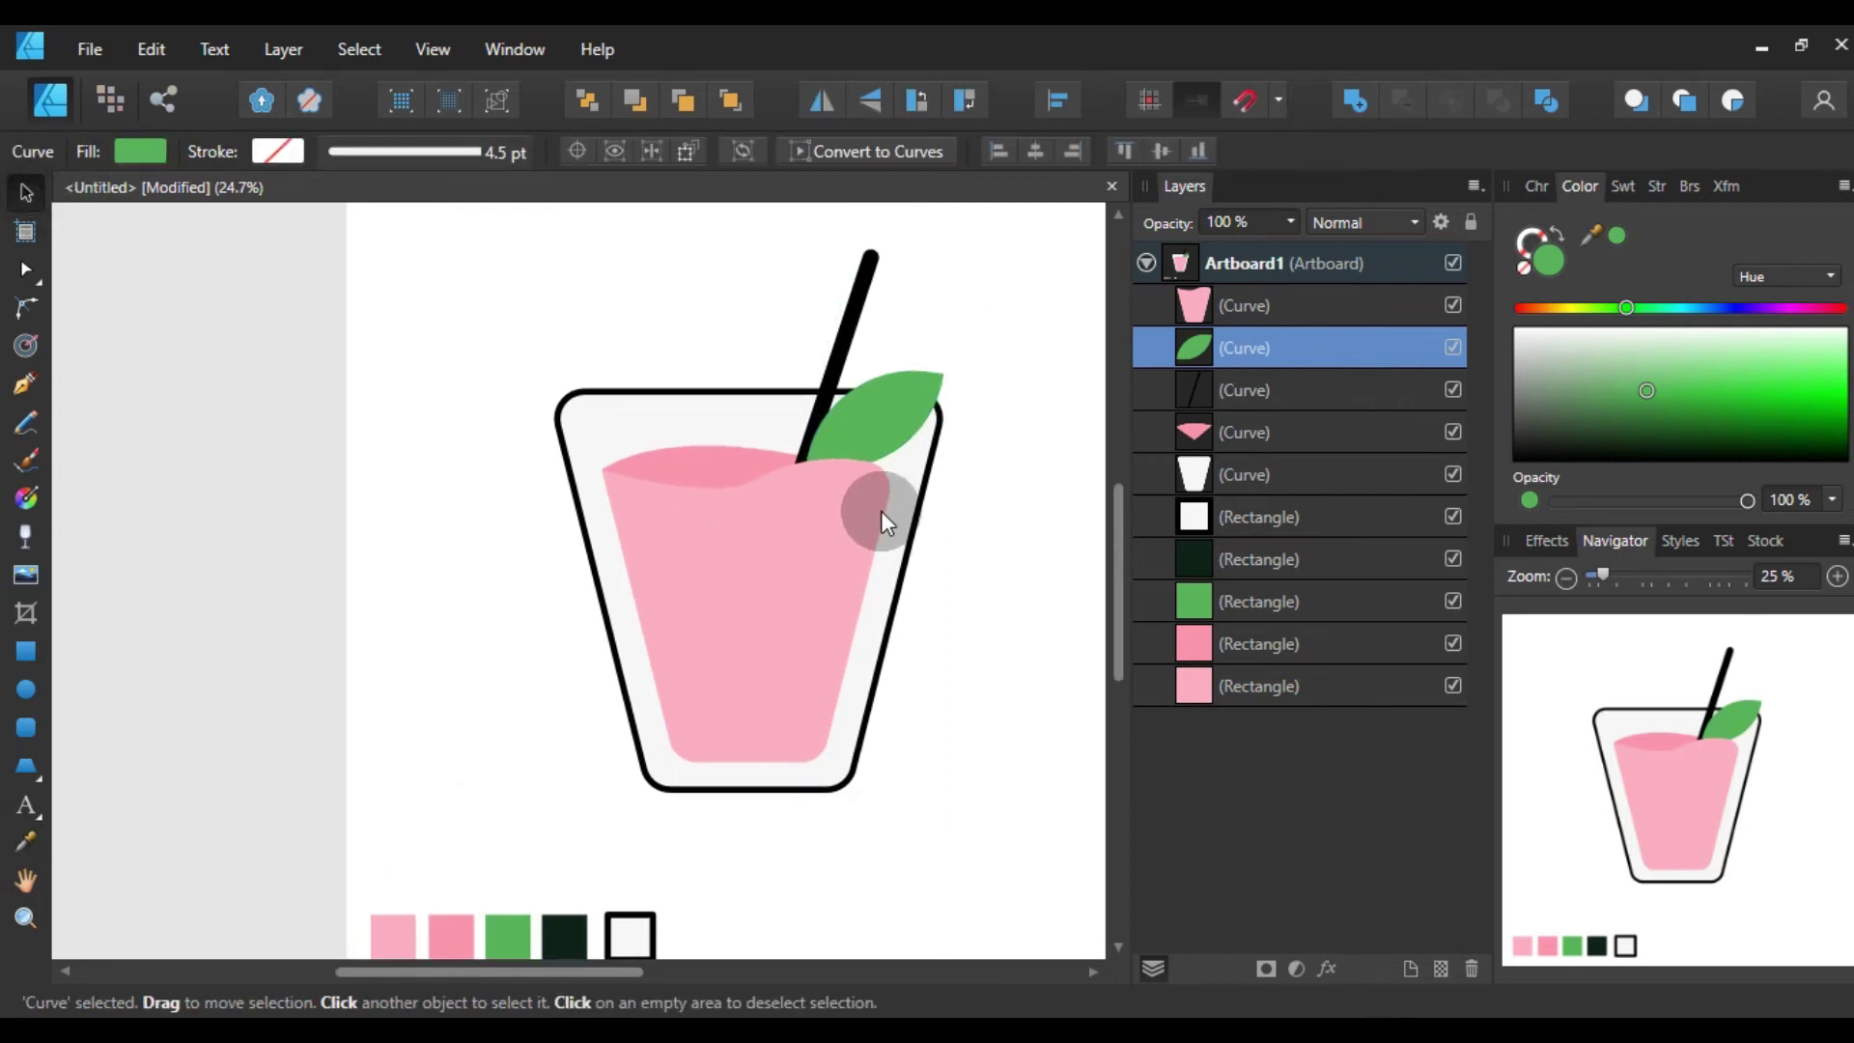
pyautogui.click(1023, 267)
# - Adjust the green leaf and straw positions against each other near the rim
pyautogui.moveTo(869, 436); pyautogui.dragTo(855, 455)
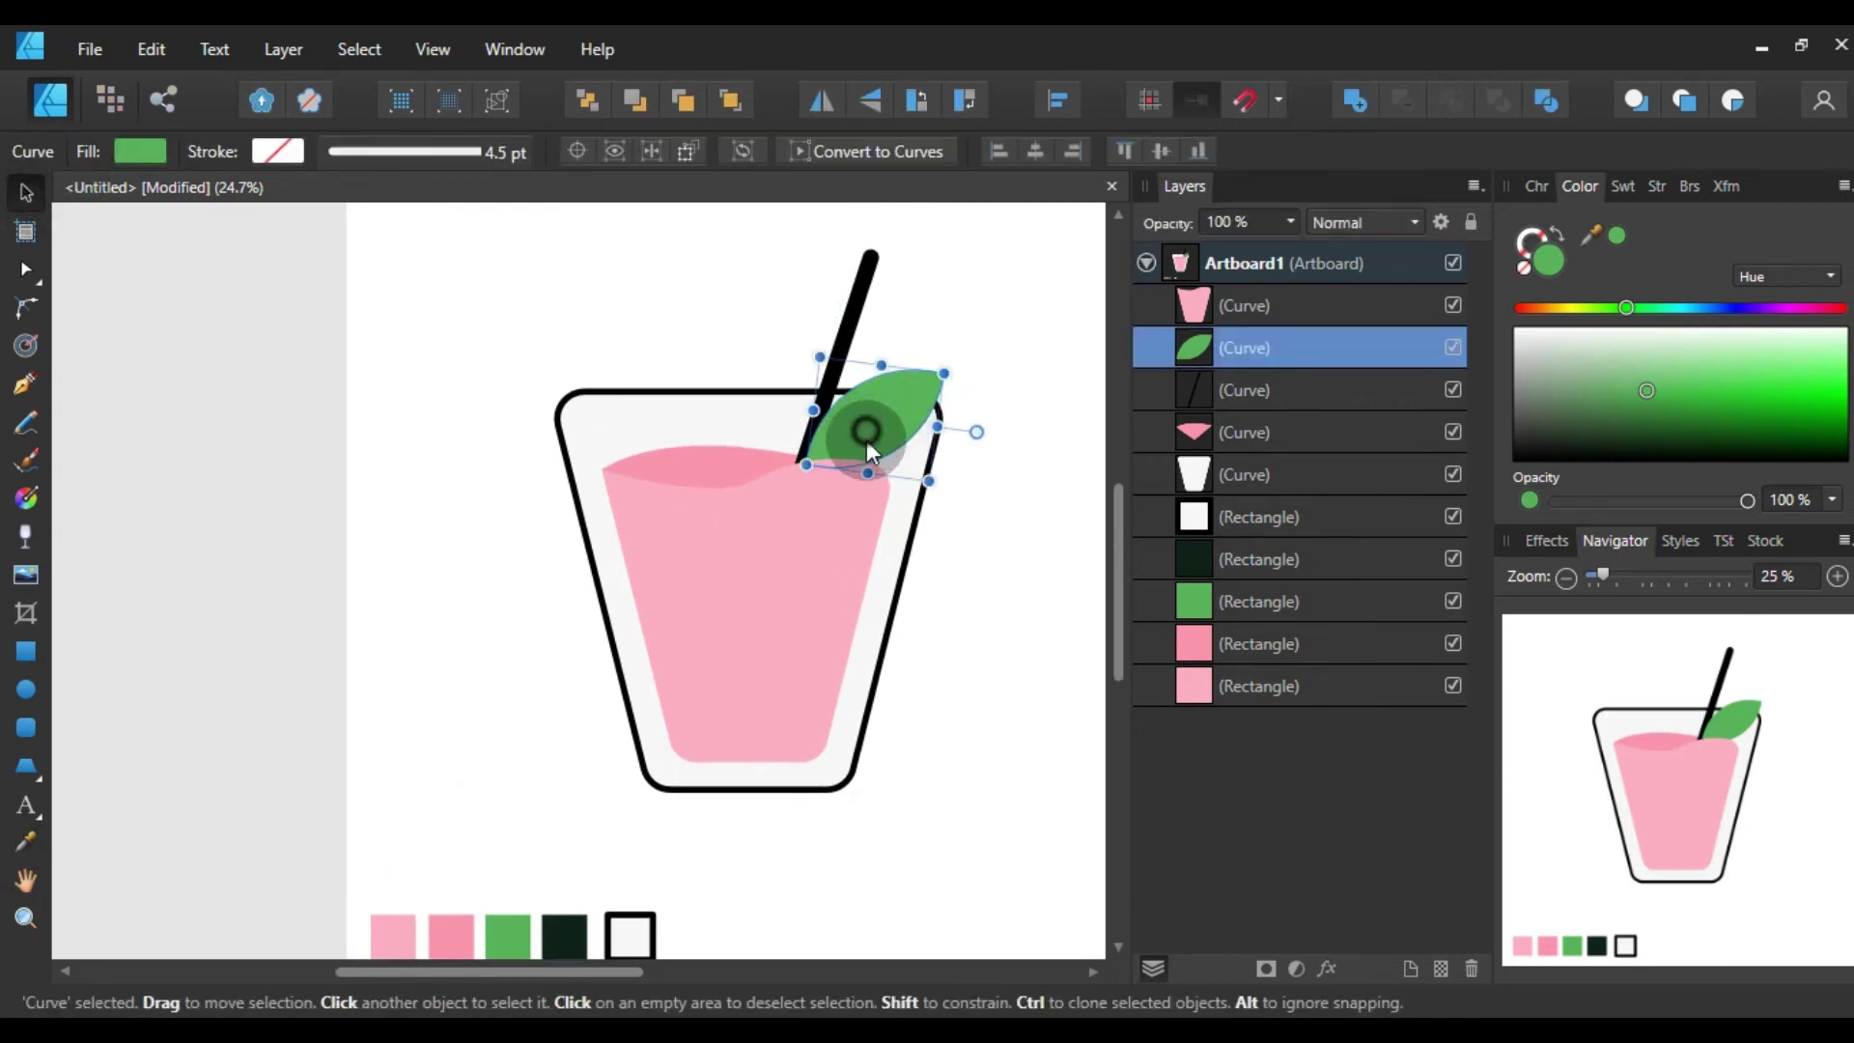
pyautogui.click(981, 271)
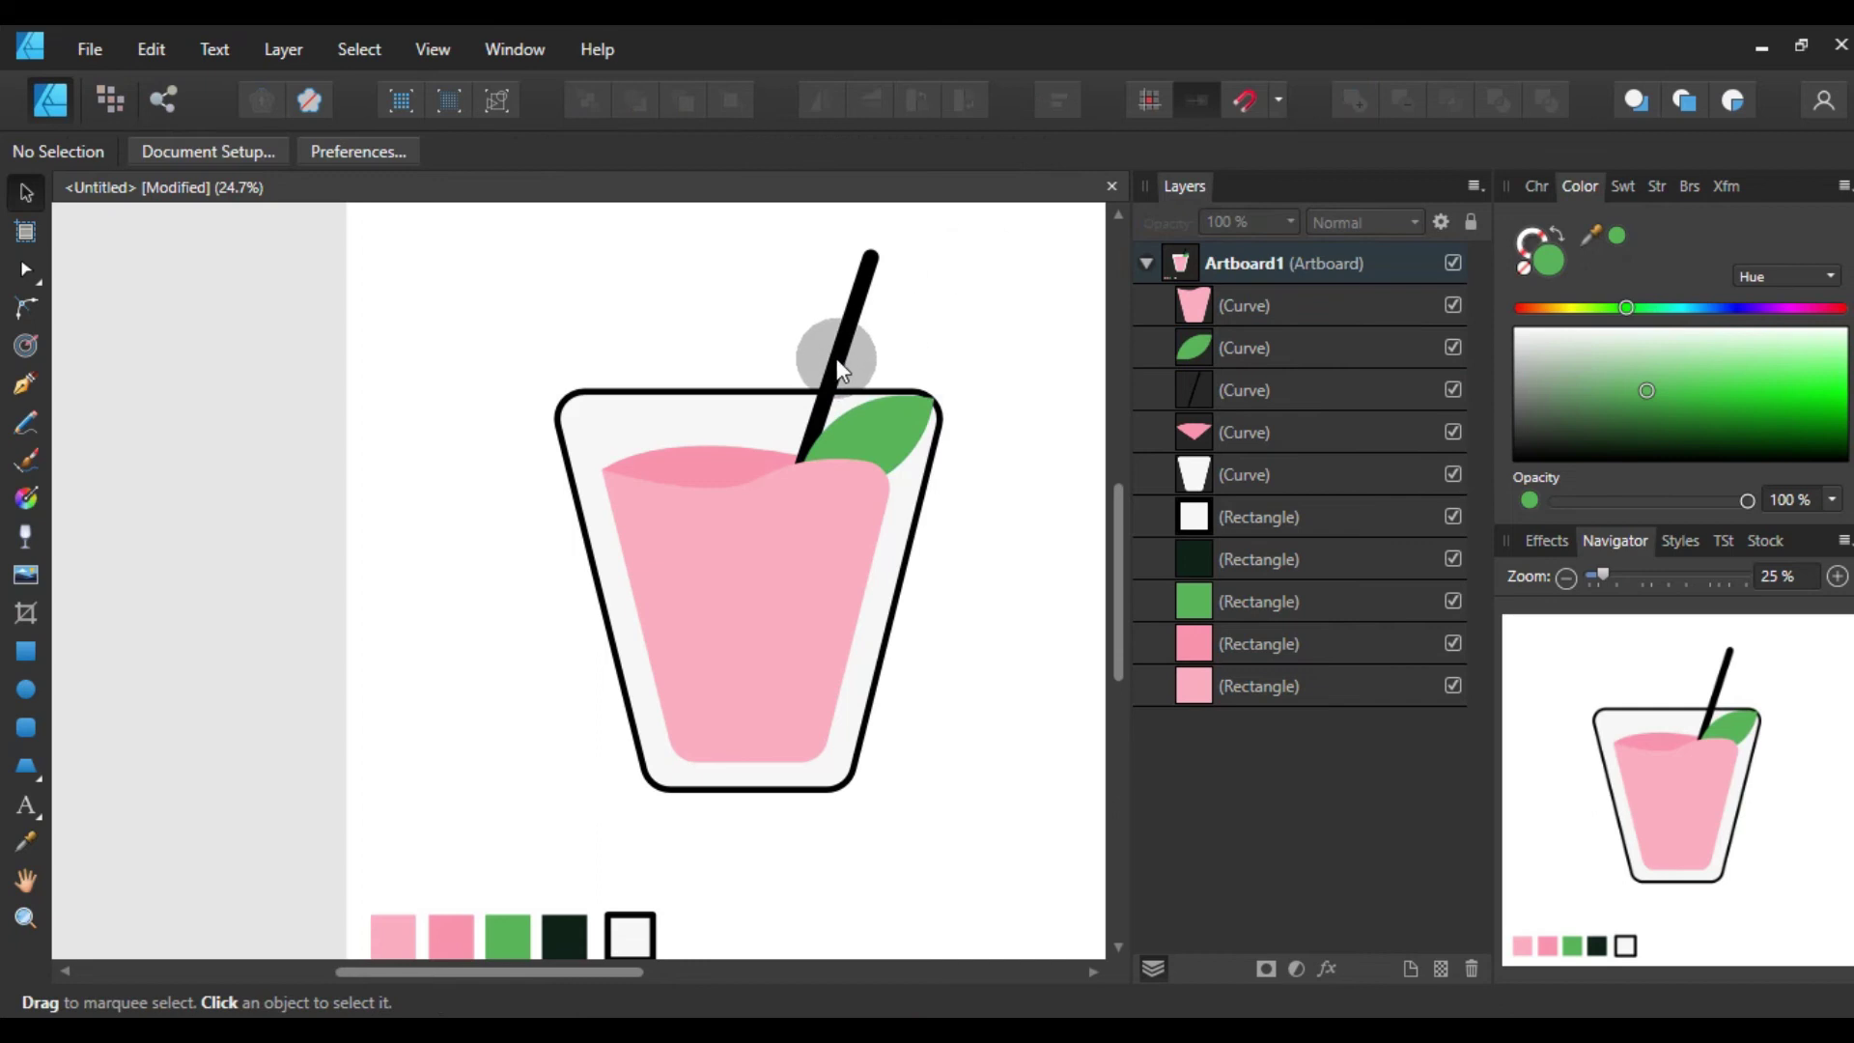
pyautogui.moveTo(840, 359); pyautogui.dragTo(857, 365)
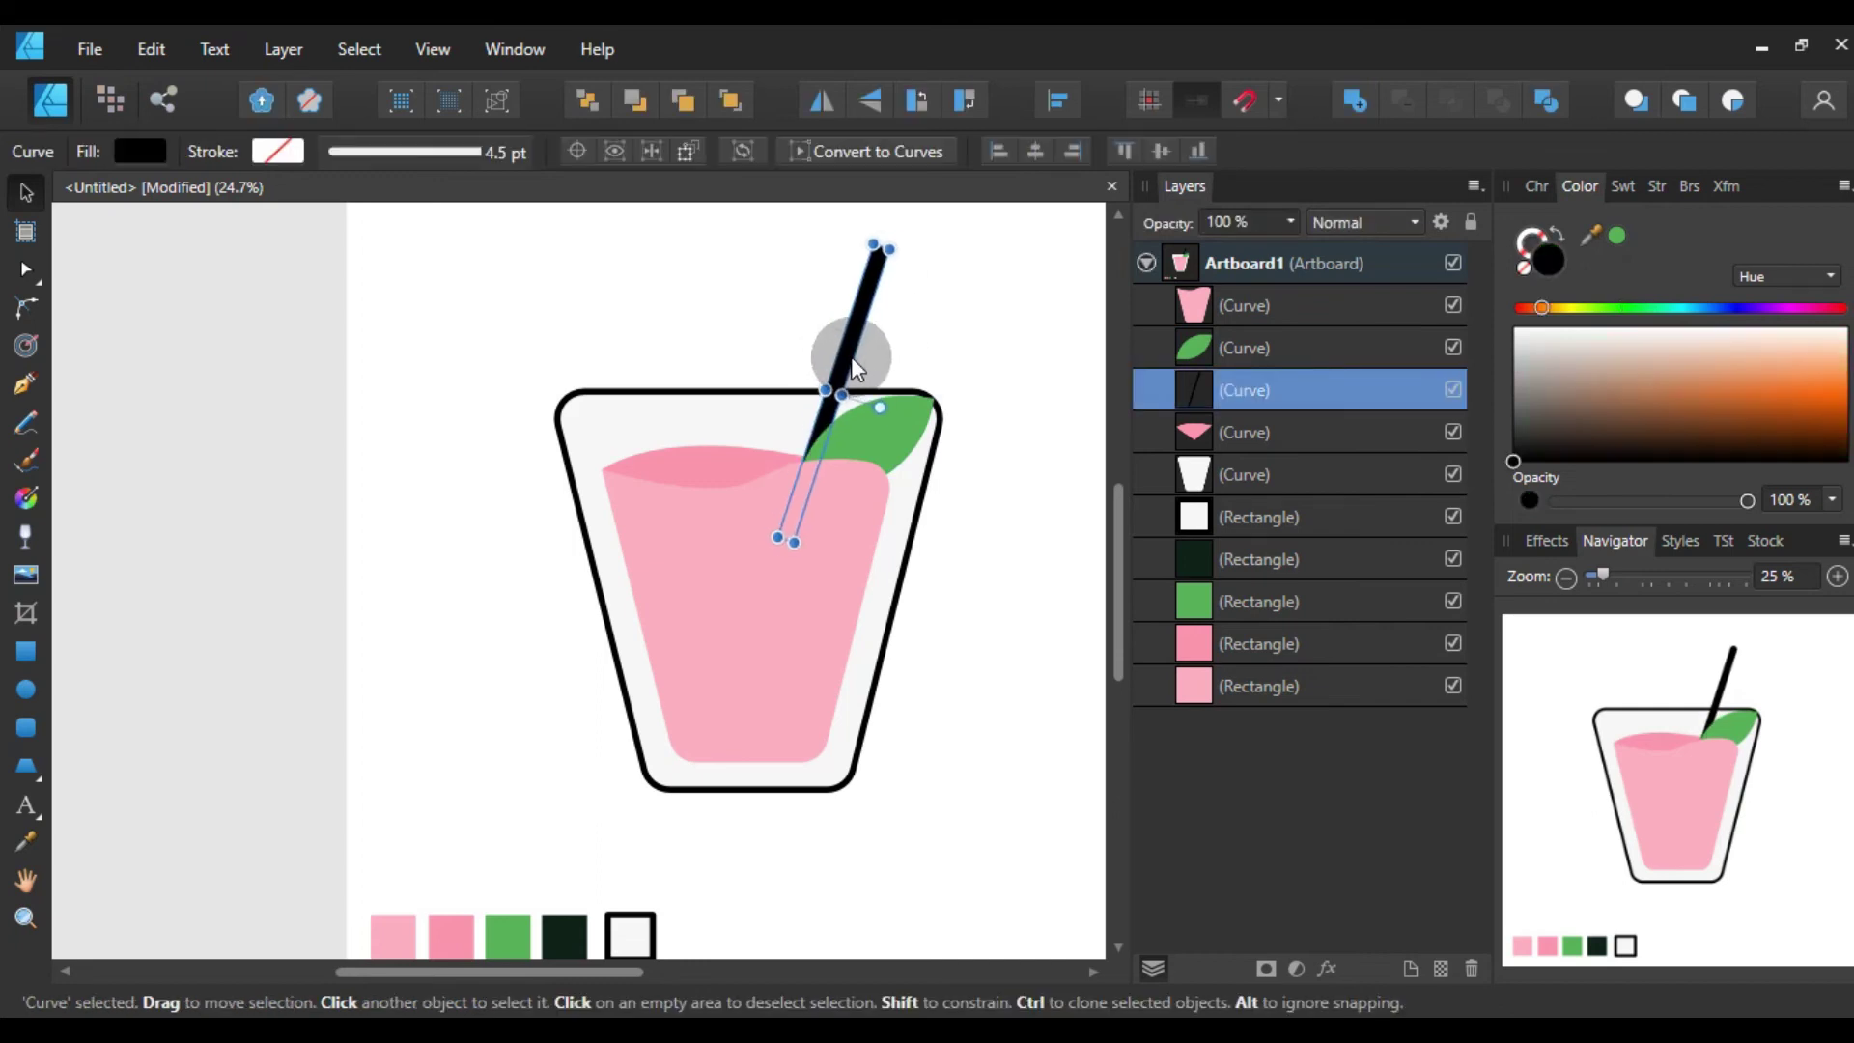
pyautogui.click(376, 414)
pyautogui.moveTo(871, 446)
pyautogui.mouseDown()
pyautogui.moveTo(855, 454)
pyautogui.moveTo(967, 374)
pyautogui.moveTo(919, 425)
pyautogui.moveTo(927, 408)
pyautogui.mouseUp()
pyautogui.click(965, 334)
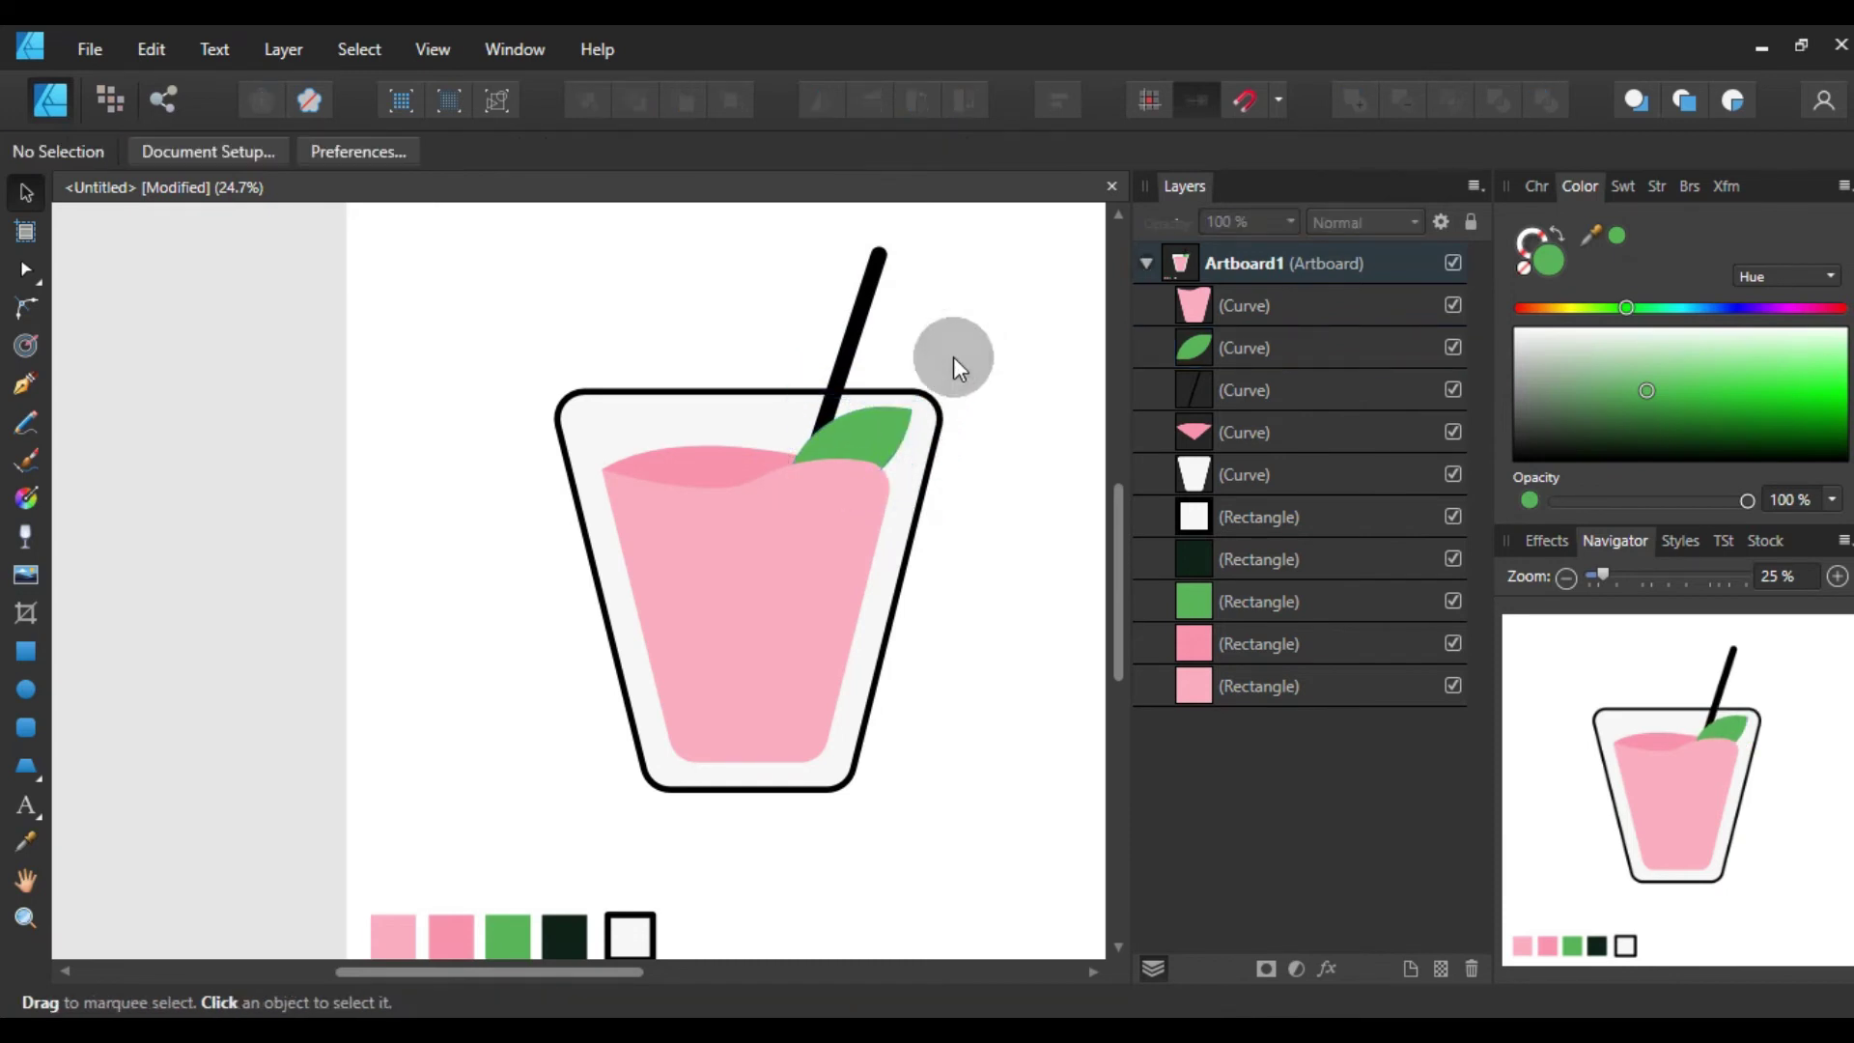
# - Enlarge the green leaf, move it up-right onto the rim, and select the glass outline
pyautogui.click(881, 439)
pyautogui.moveTo(917, 399); pyautogui.dragTo(944, 372)
pyautogui.moveTo(884, 436); pyautogui.dragTo(906, 416)
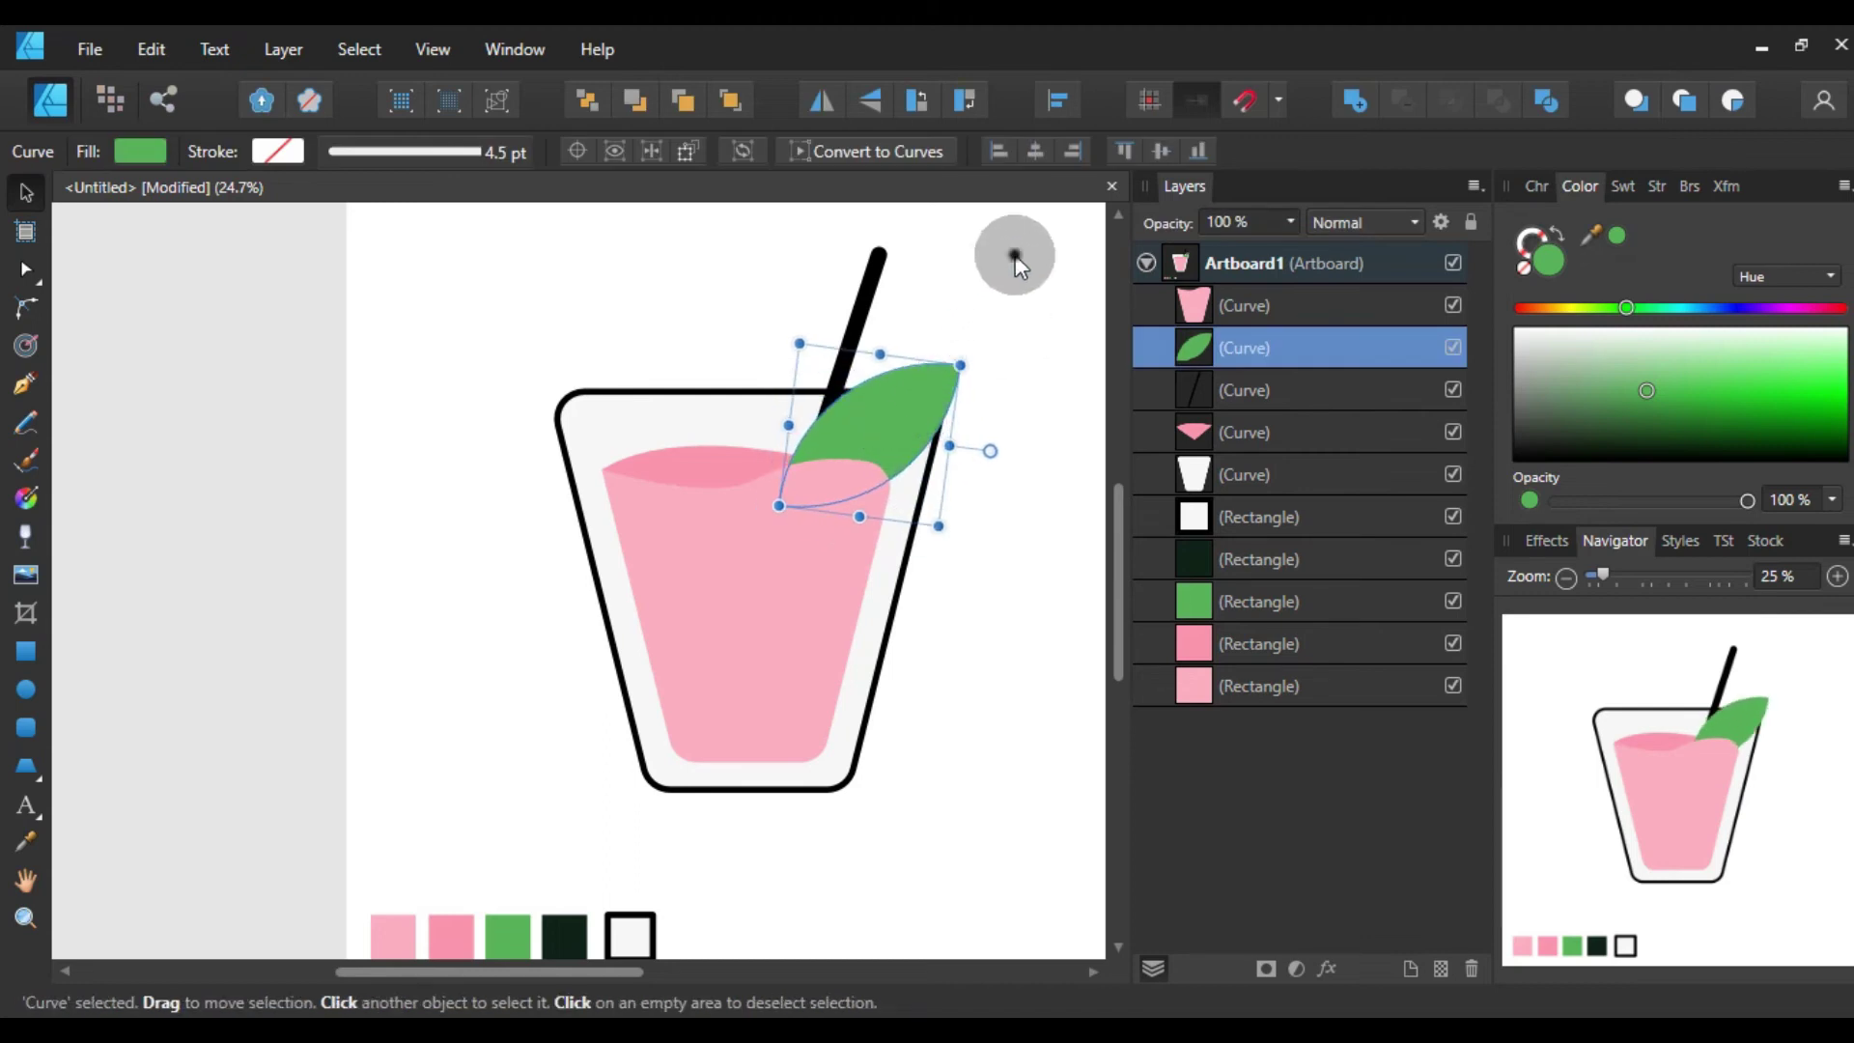
pyautogui.click(1014, 257)
pyautogui.click(904, 377)
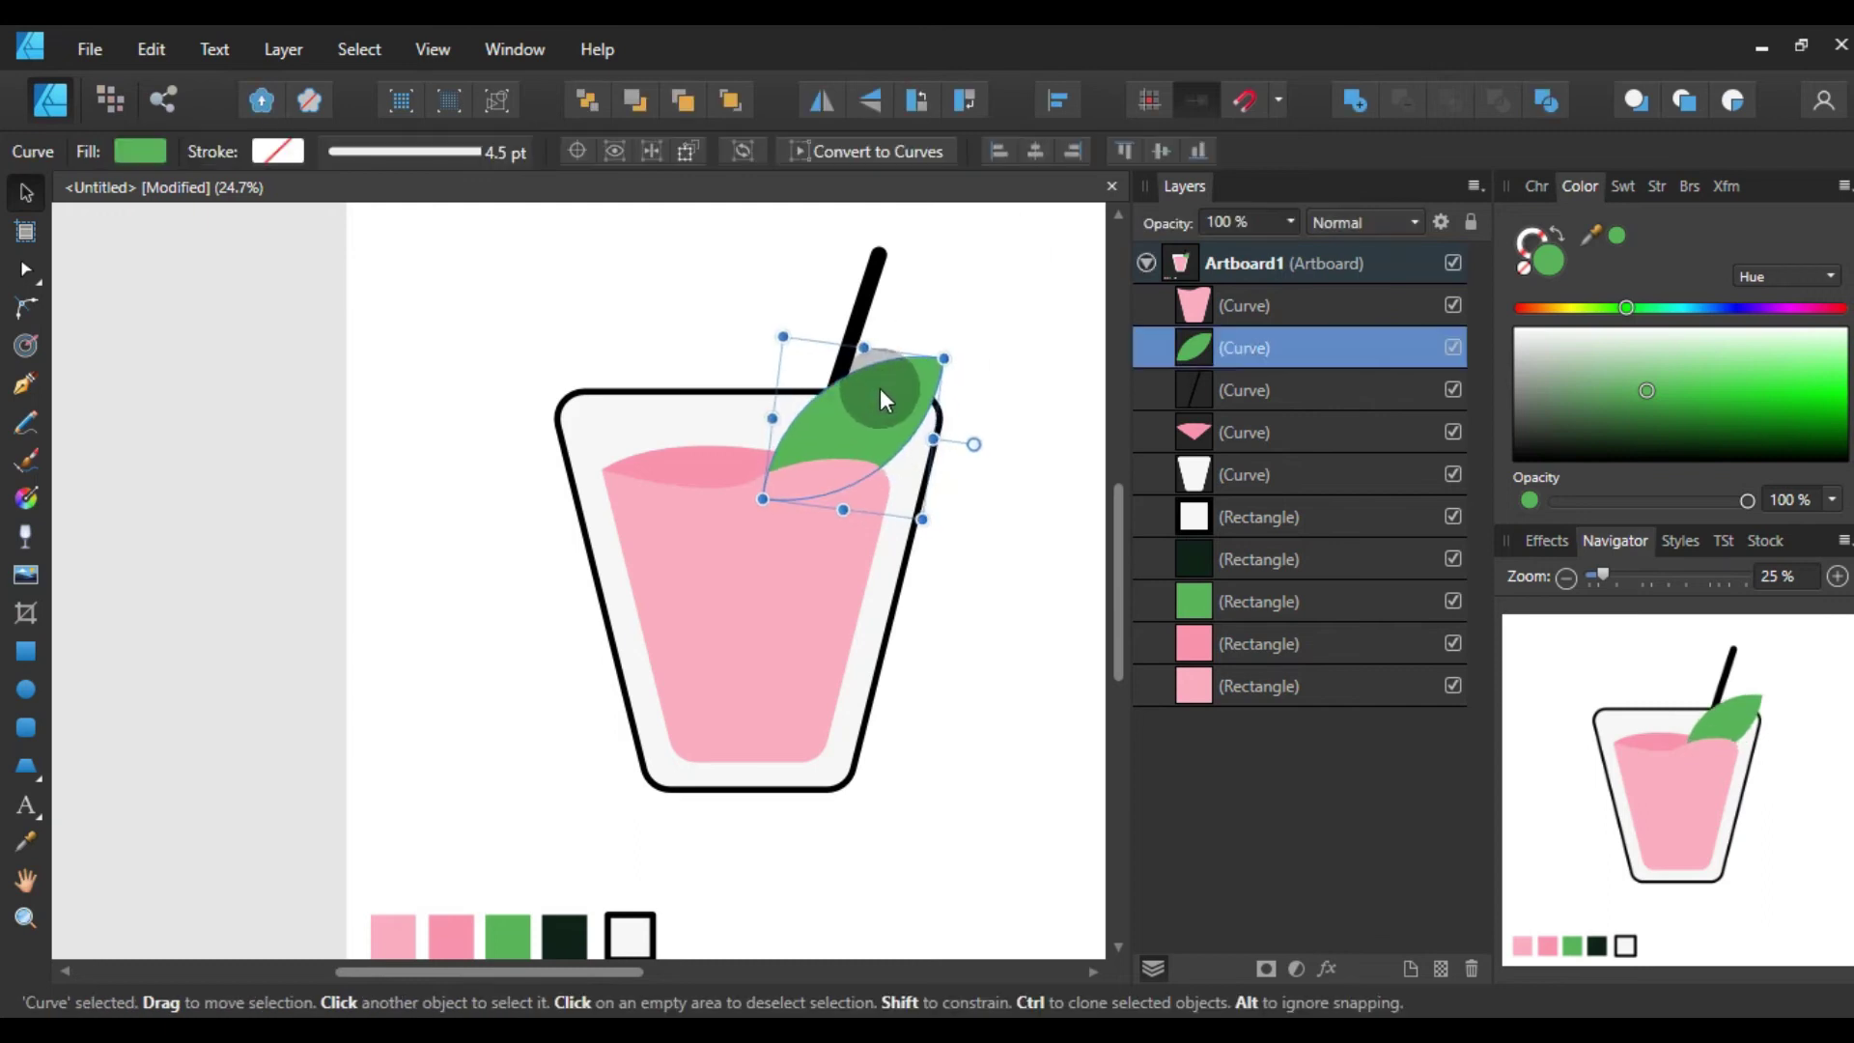
pyautogui.click(1015, 257)
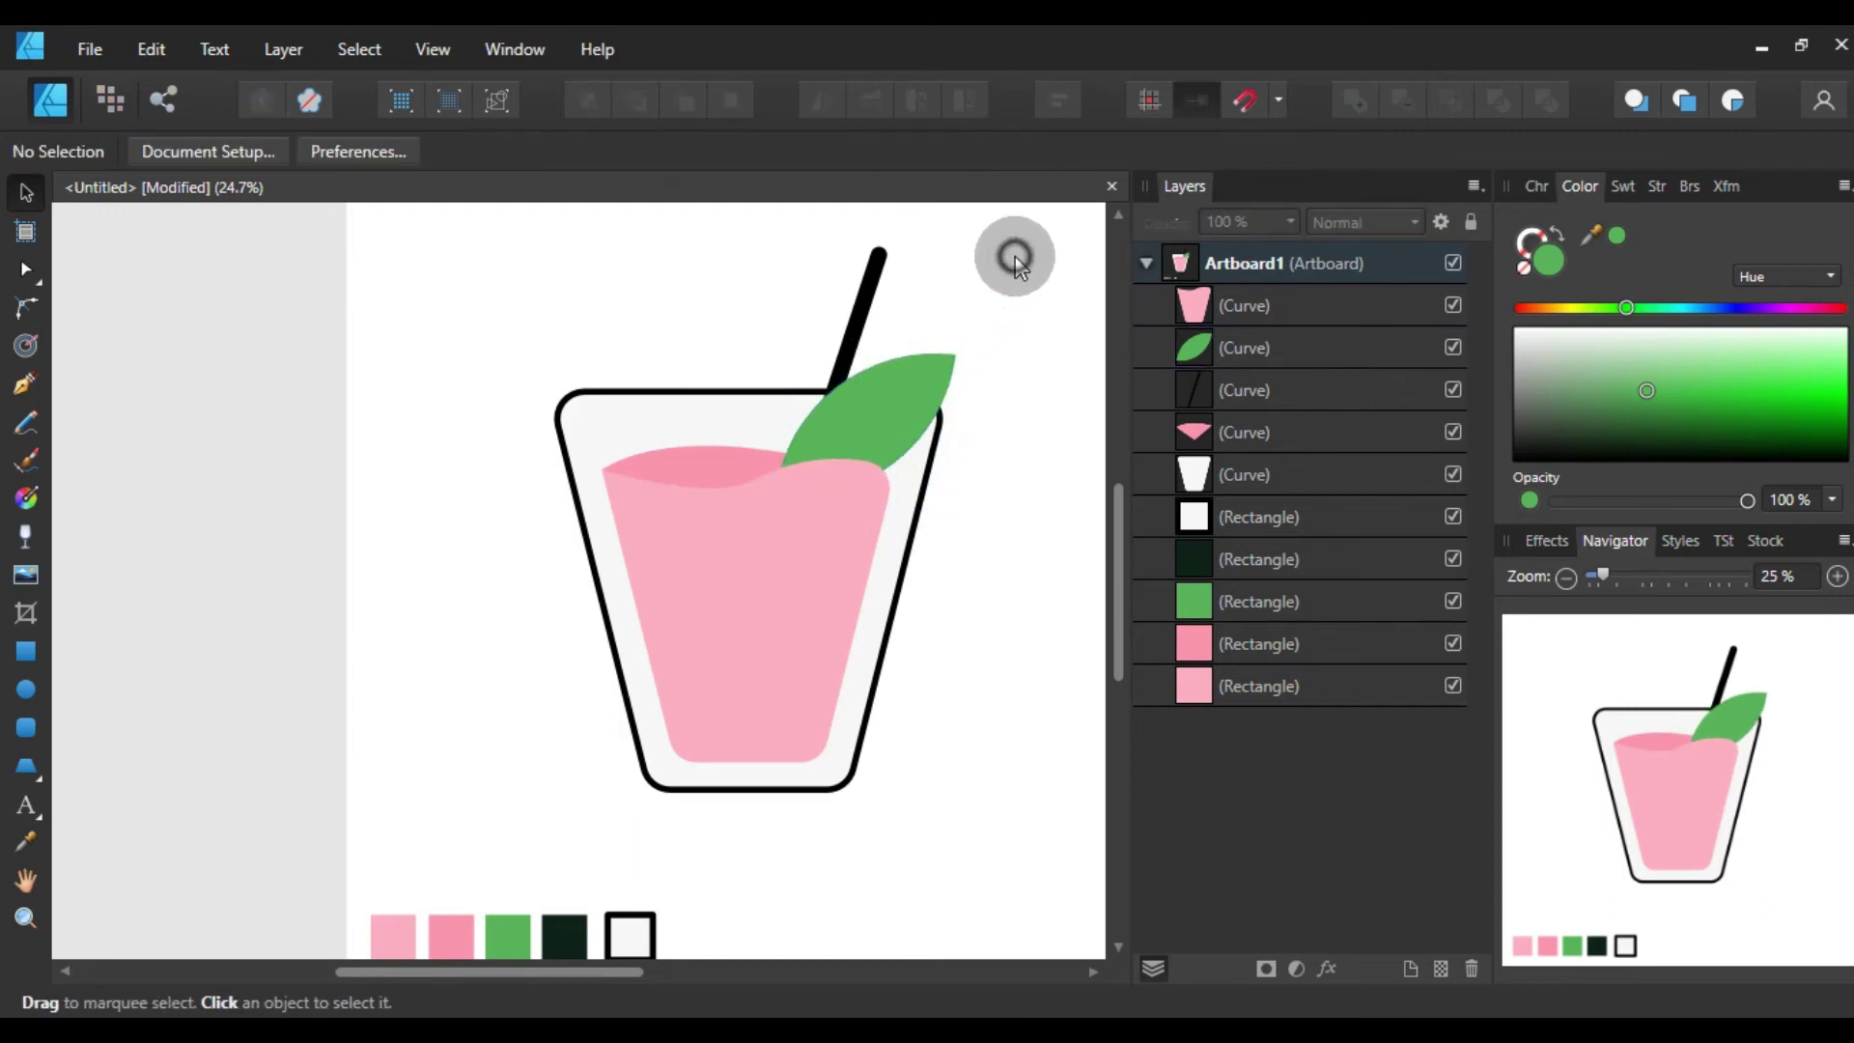
pyautogui.scroll(-2, 998, 303)
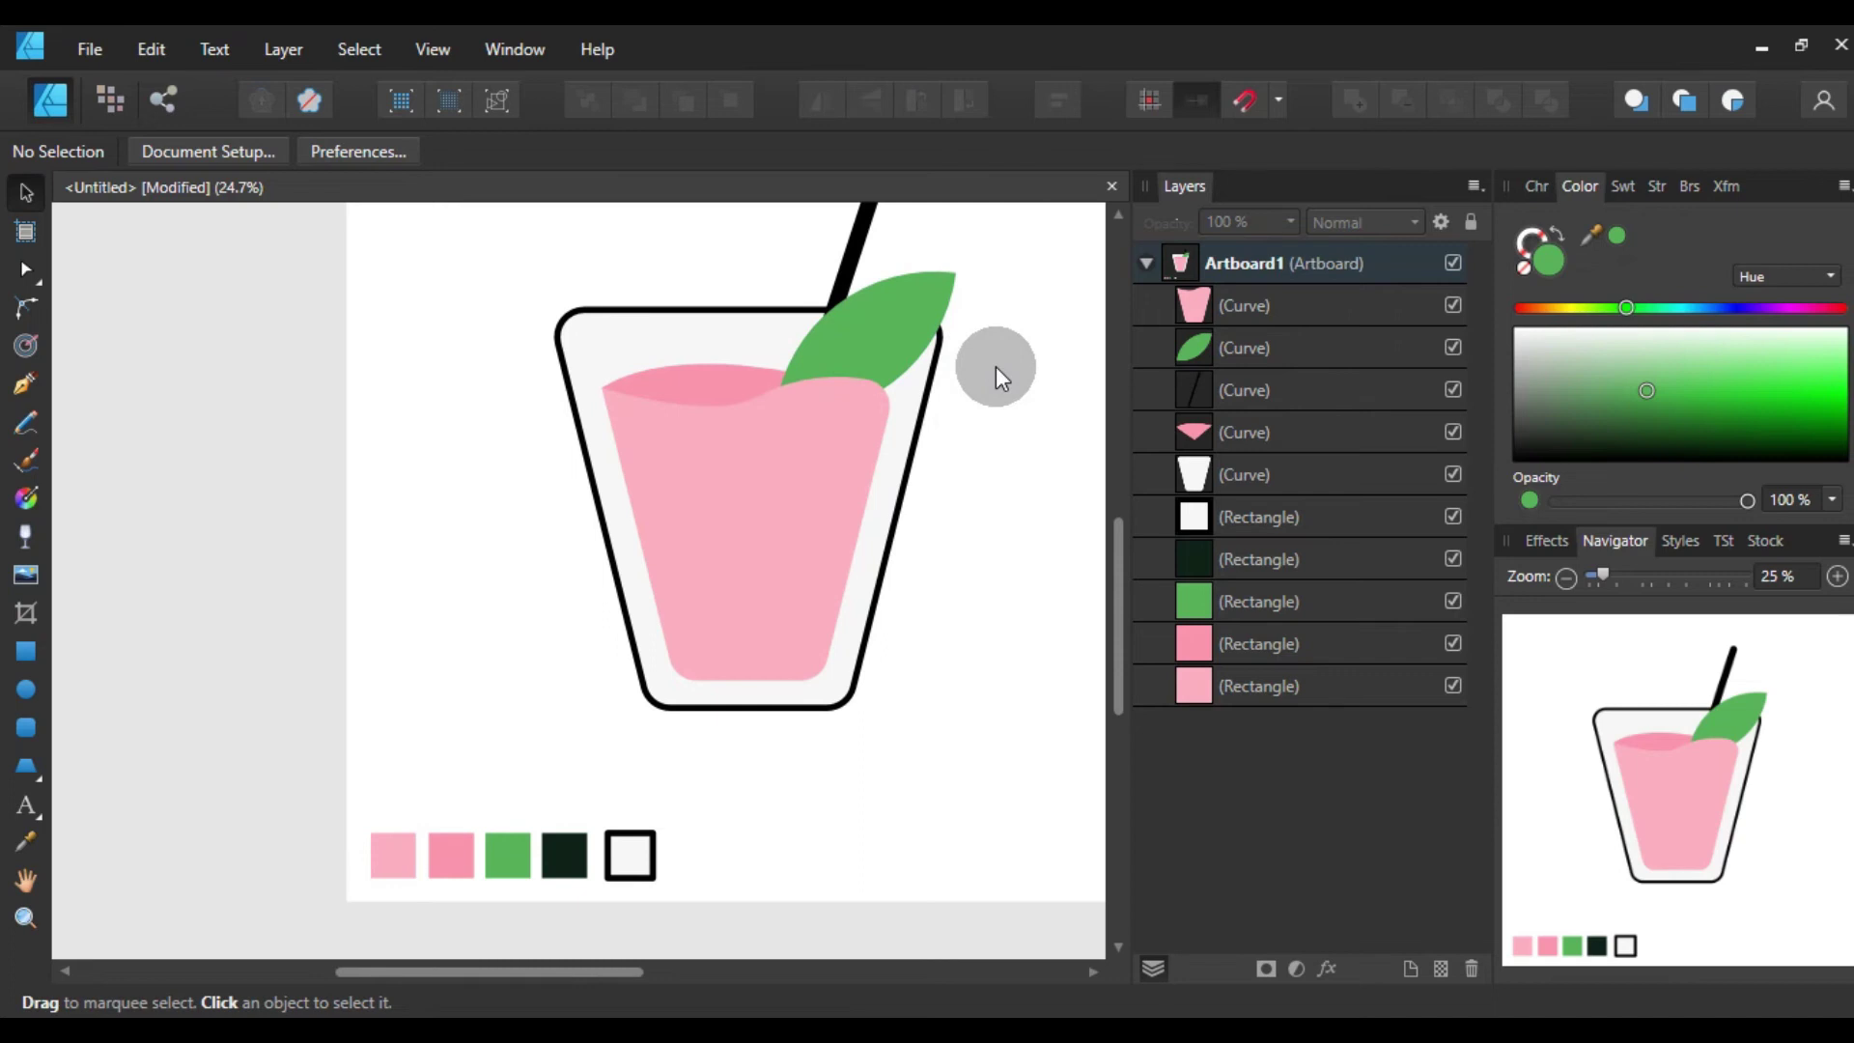
pyautogui.scroll(-1, 995, 367)
pyautogui.scroll(-1, 995, 367)
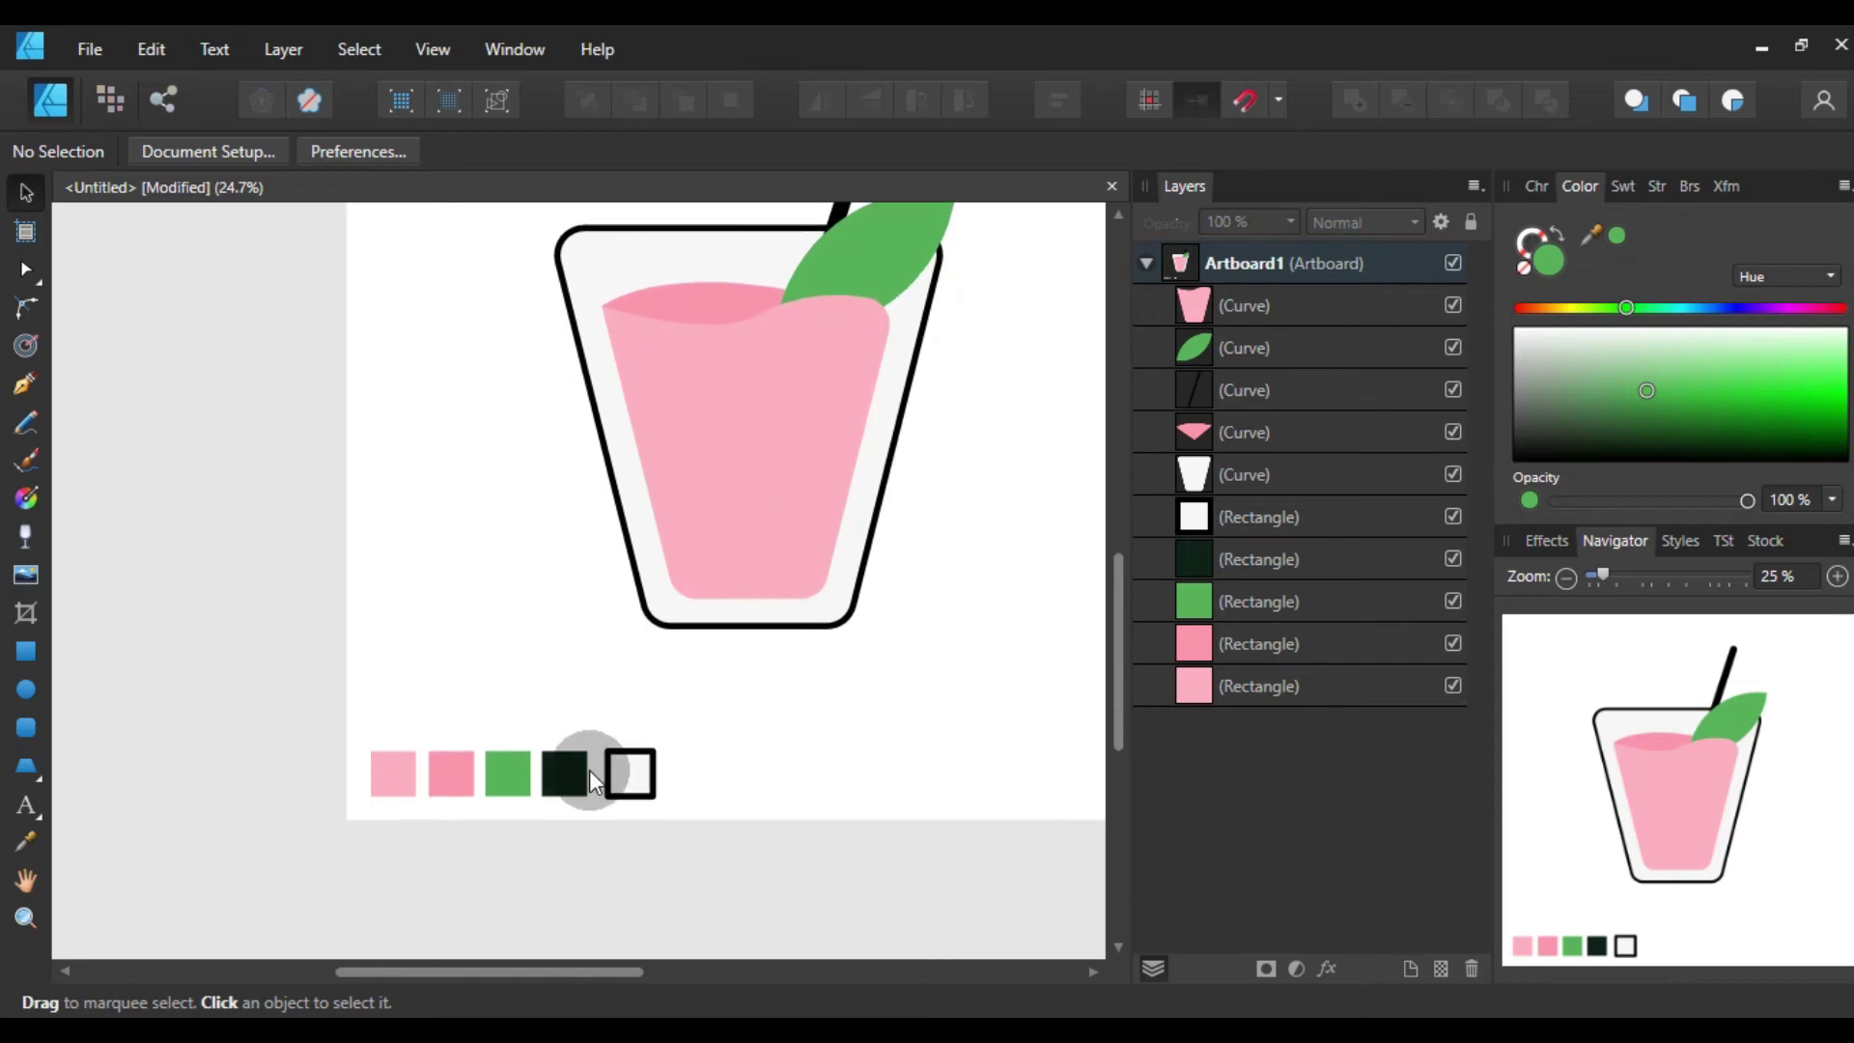
pyautogui.scroll(3, 680, 681)
pyautogui.scroll(3, 922, 680)
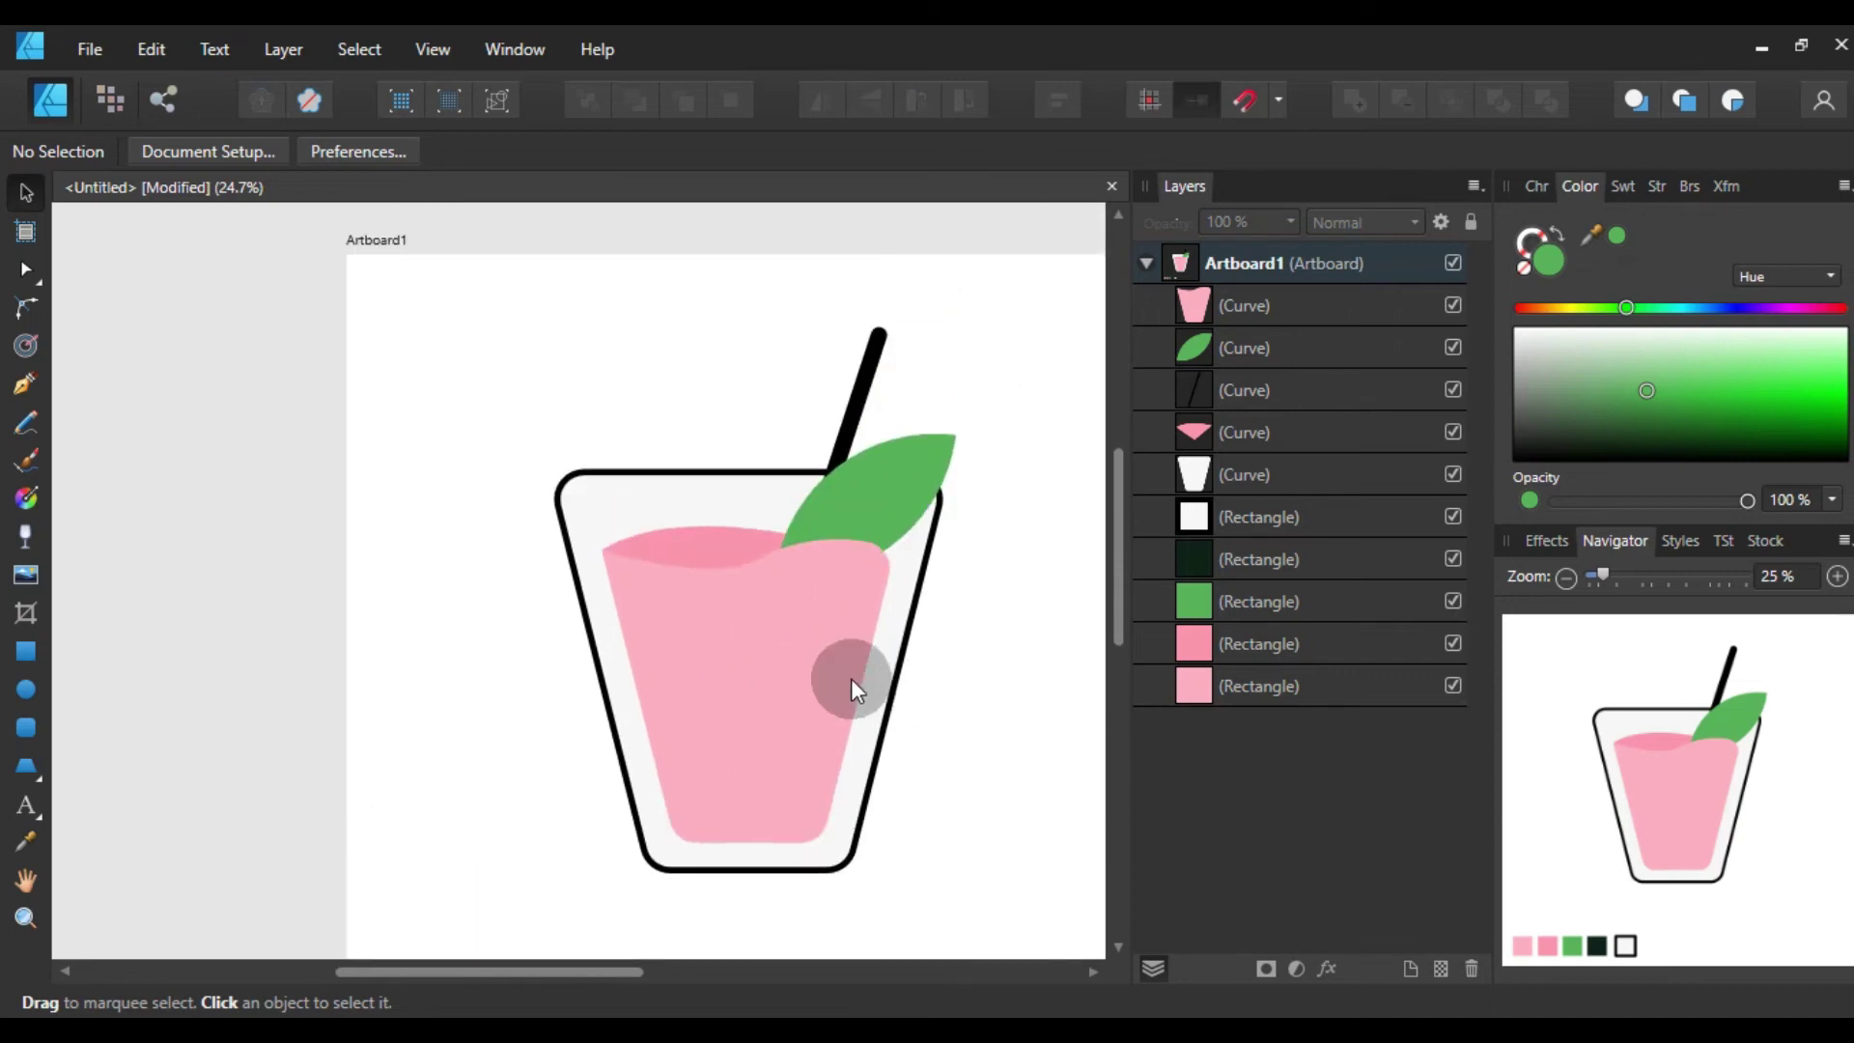
pyautogui.click(622, 687)
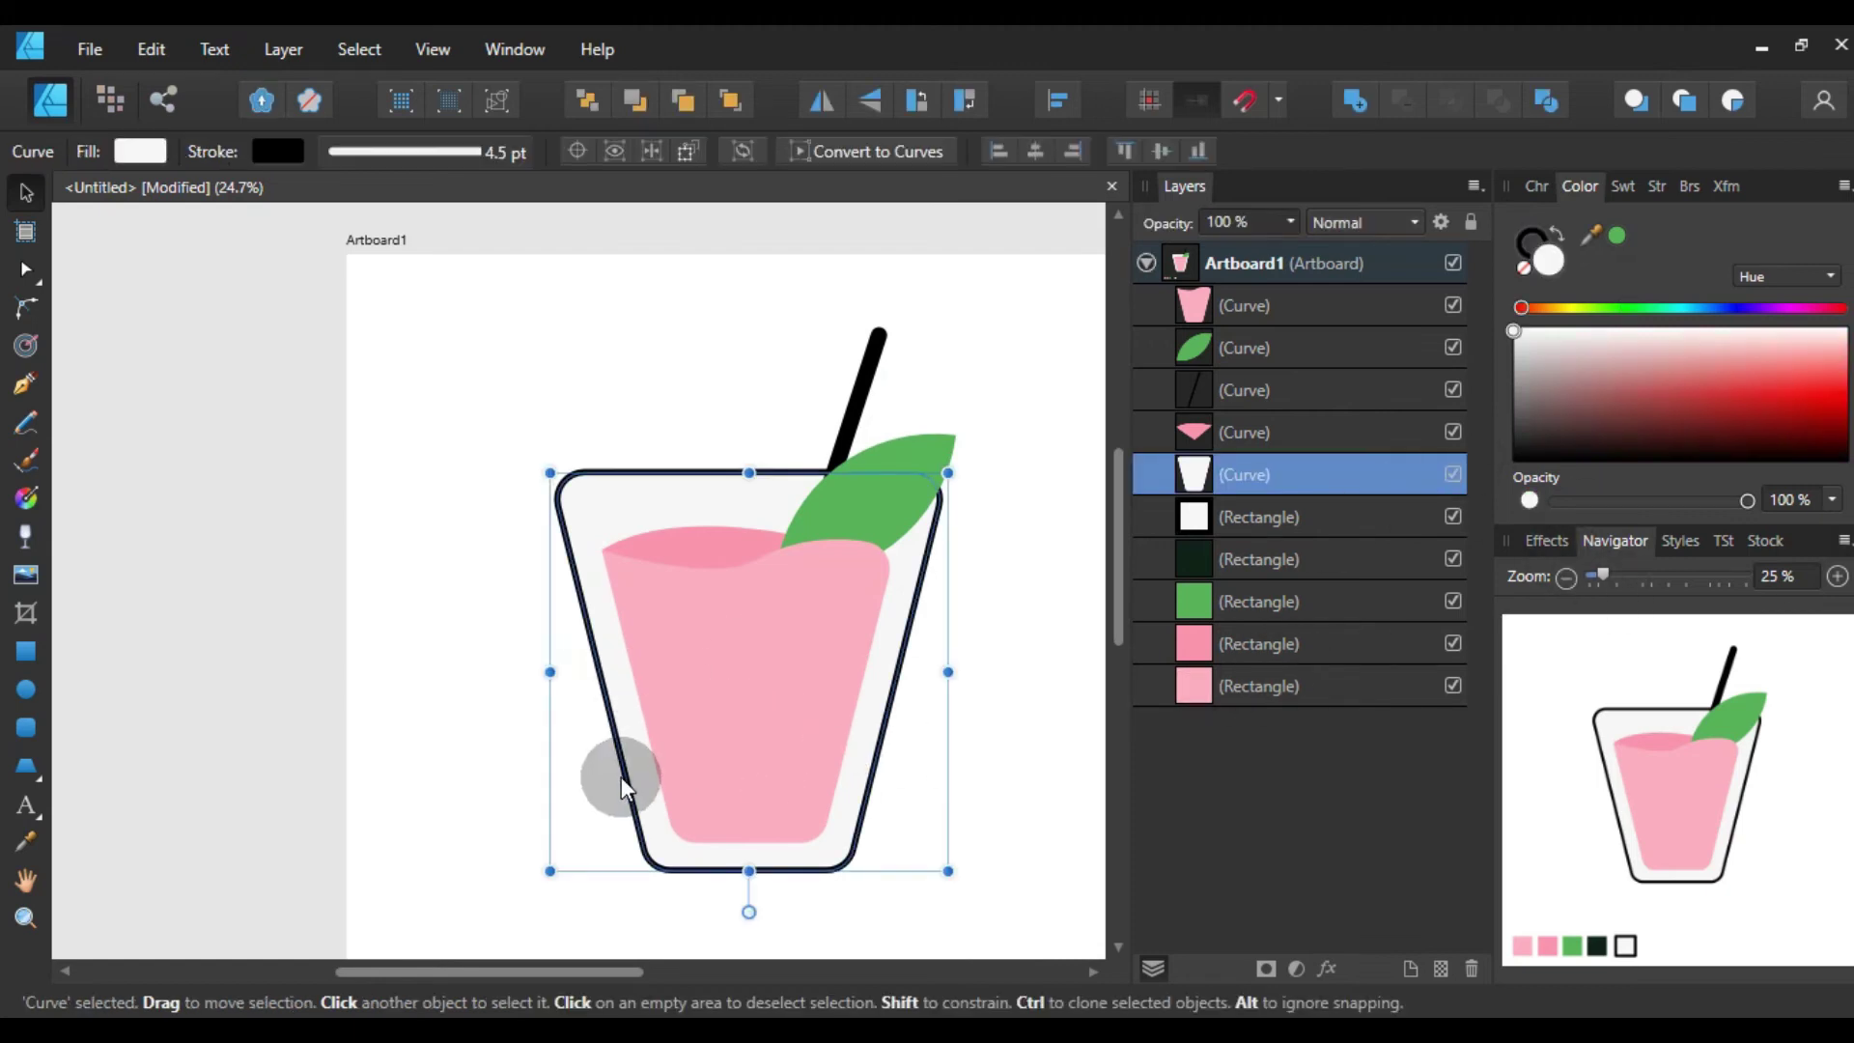
# - Duplicate the glass outline with Ctrl+J, move the copy left, and remove the original's fill
pyautogui.hotkey('ctrl', 'j')
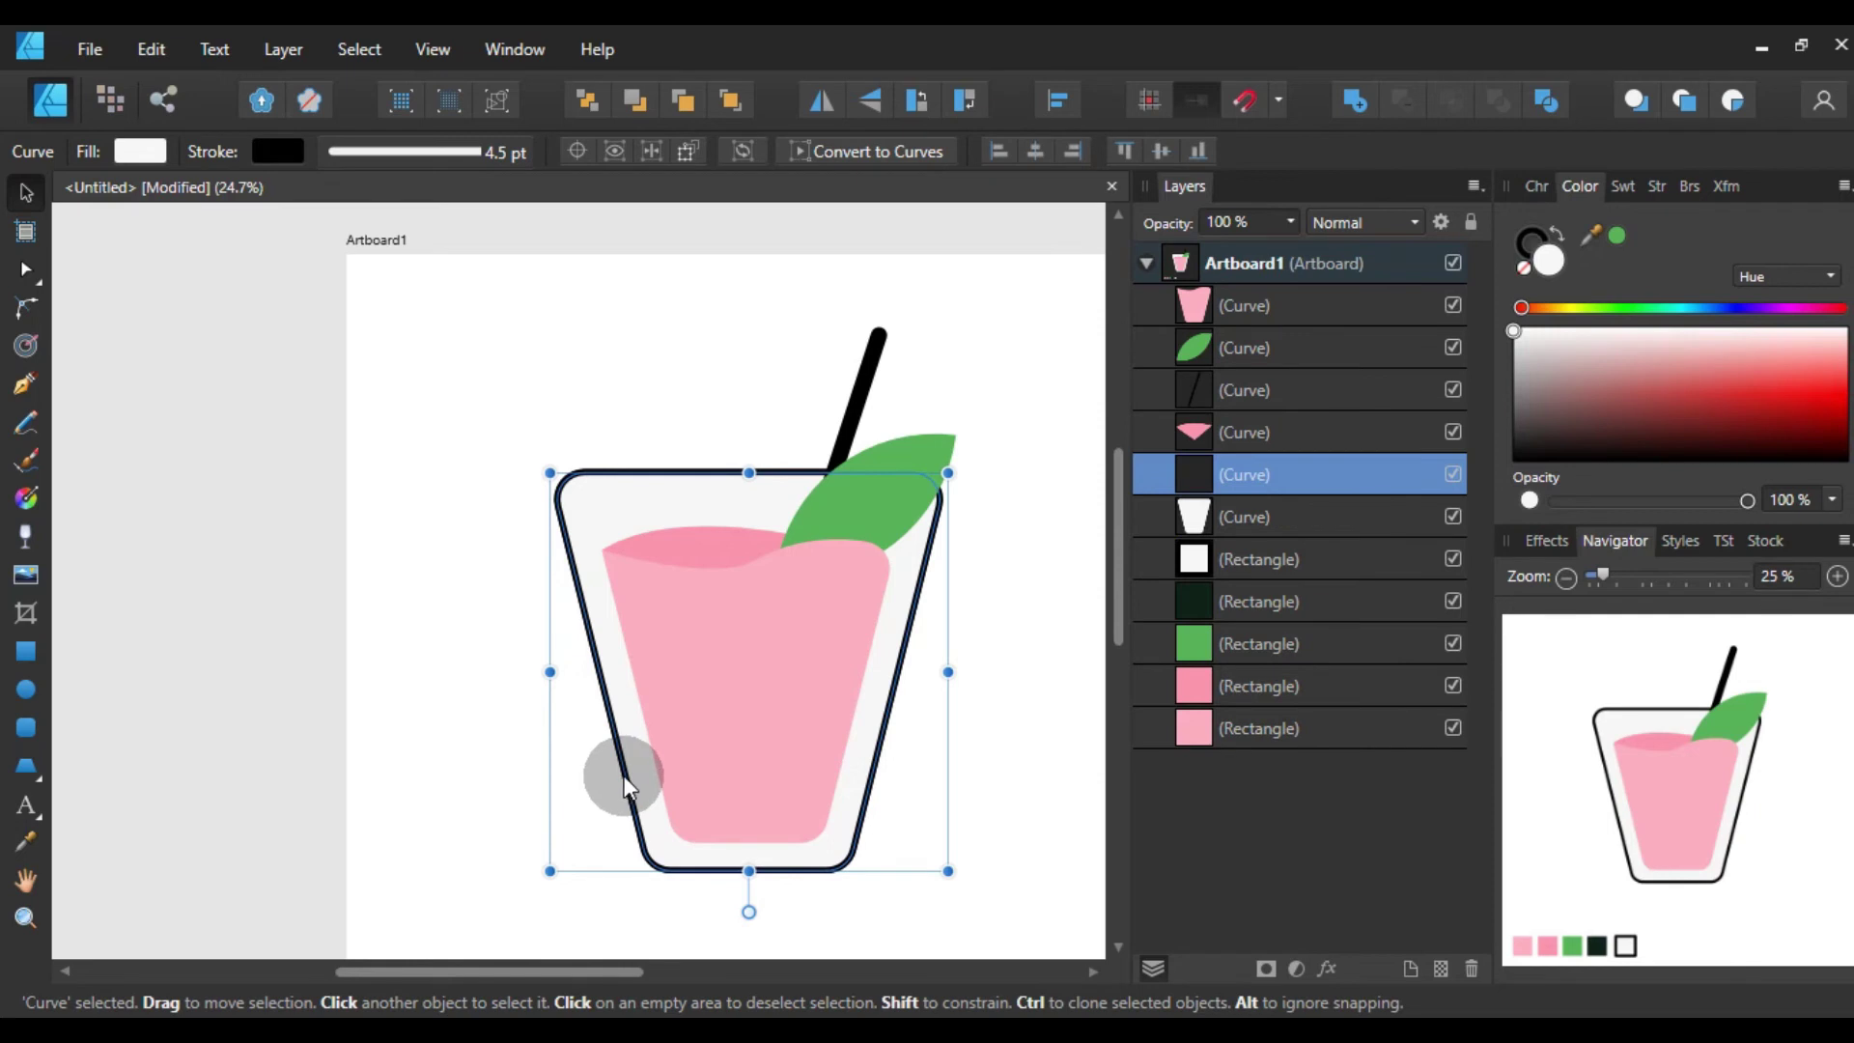
pyautogui.moveTo(622, 776)
pyautogui.mouseDown()
pyautogui.moveTo(174, 670)
pyautogui.moveTo(174, 643)
pyautogui.mouseUp()
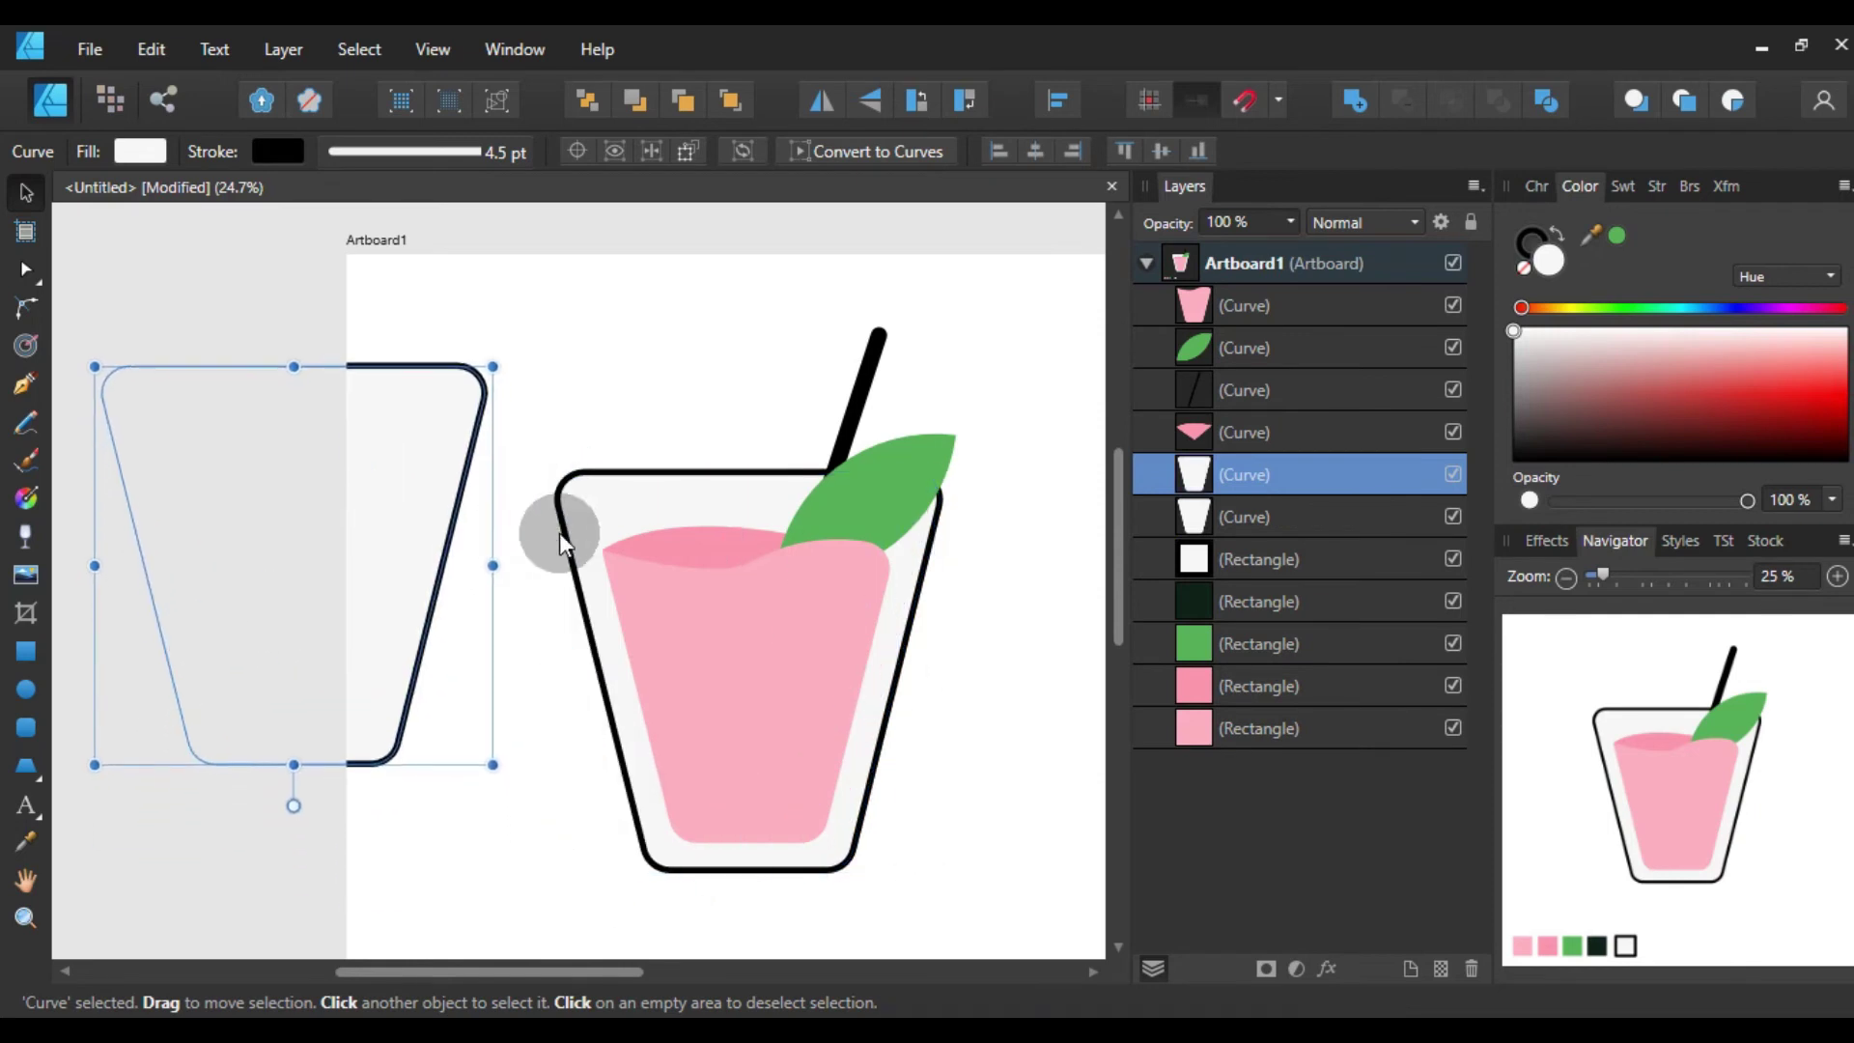
pyautogui.click(601, 496)
pyautogui.click(1523, 269)
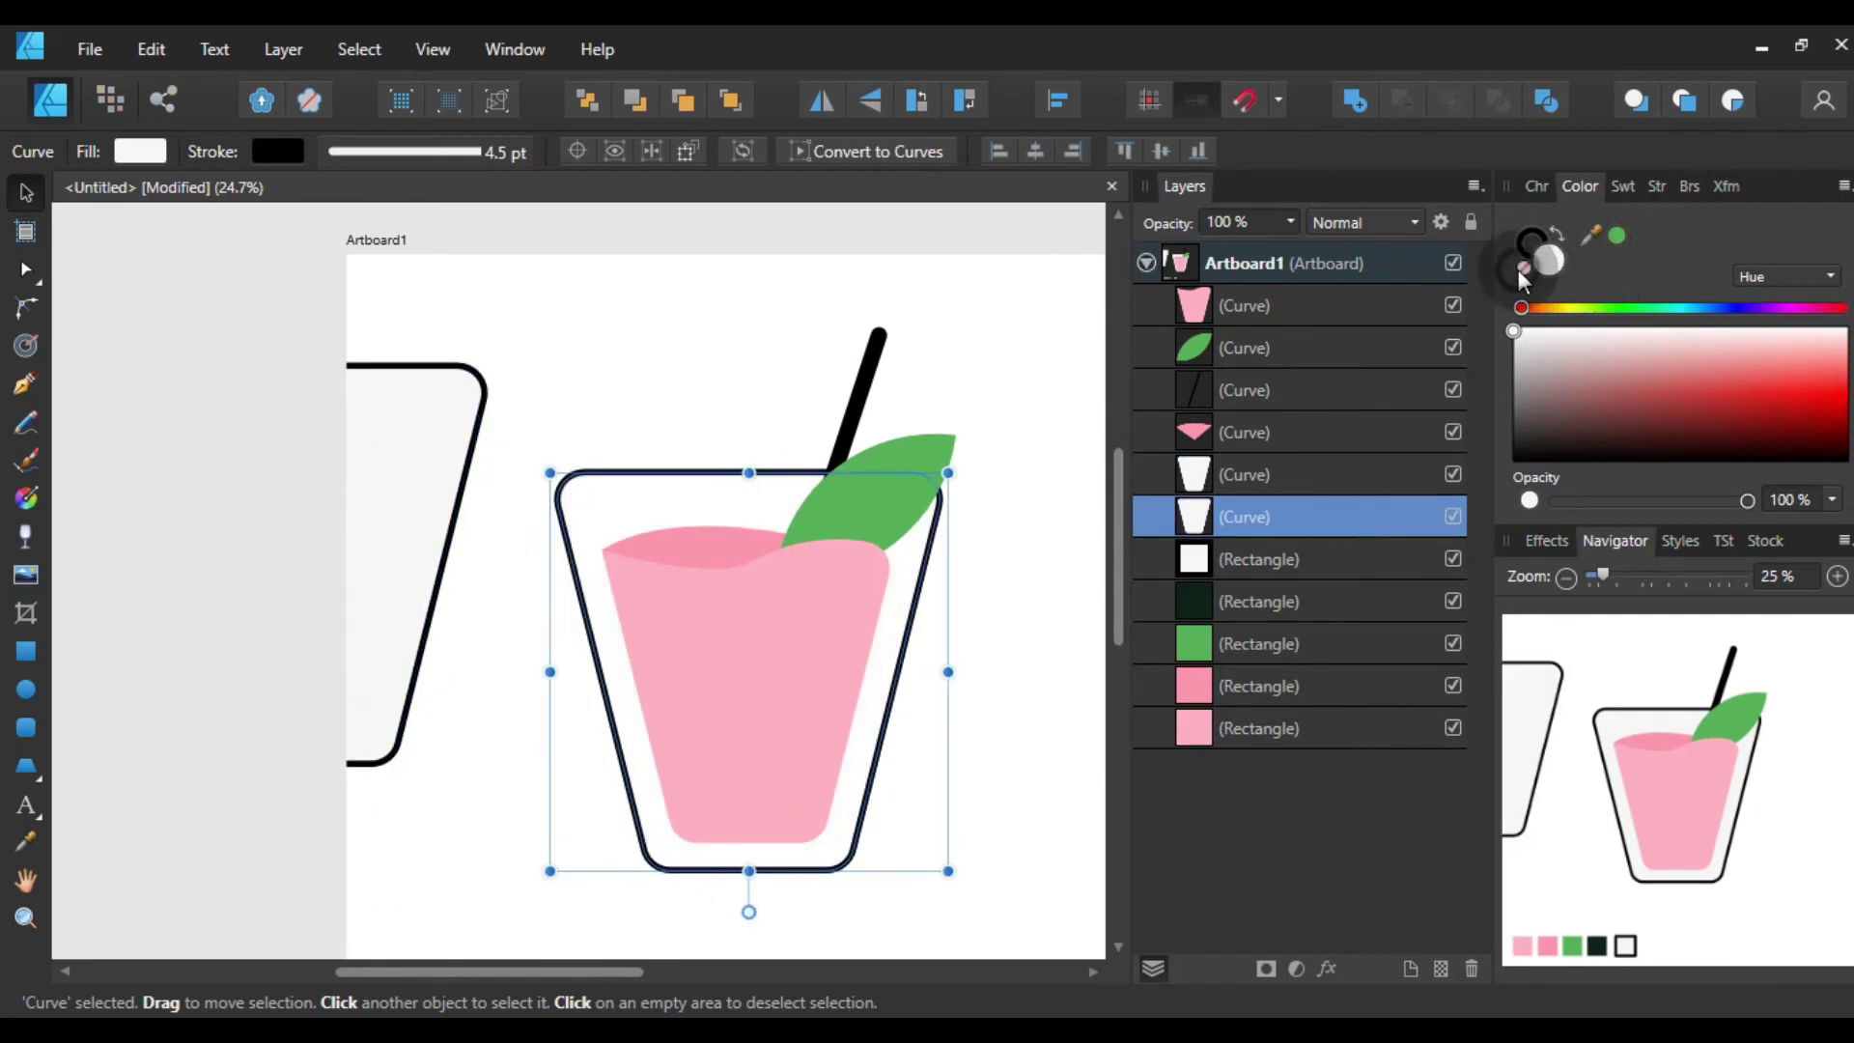
# - Position the white duplicate left of the drink over its rim and remove its black outline
pyautogui.click(442, 434)
pyautogui.moveTo(403, 458)
pyautogui.mouseDown()
pyautogui.moveTo(911, 538)
pyautogui.moveTo(503, 341)
pyautogui.mouseUp()
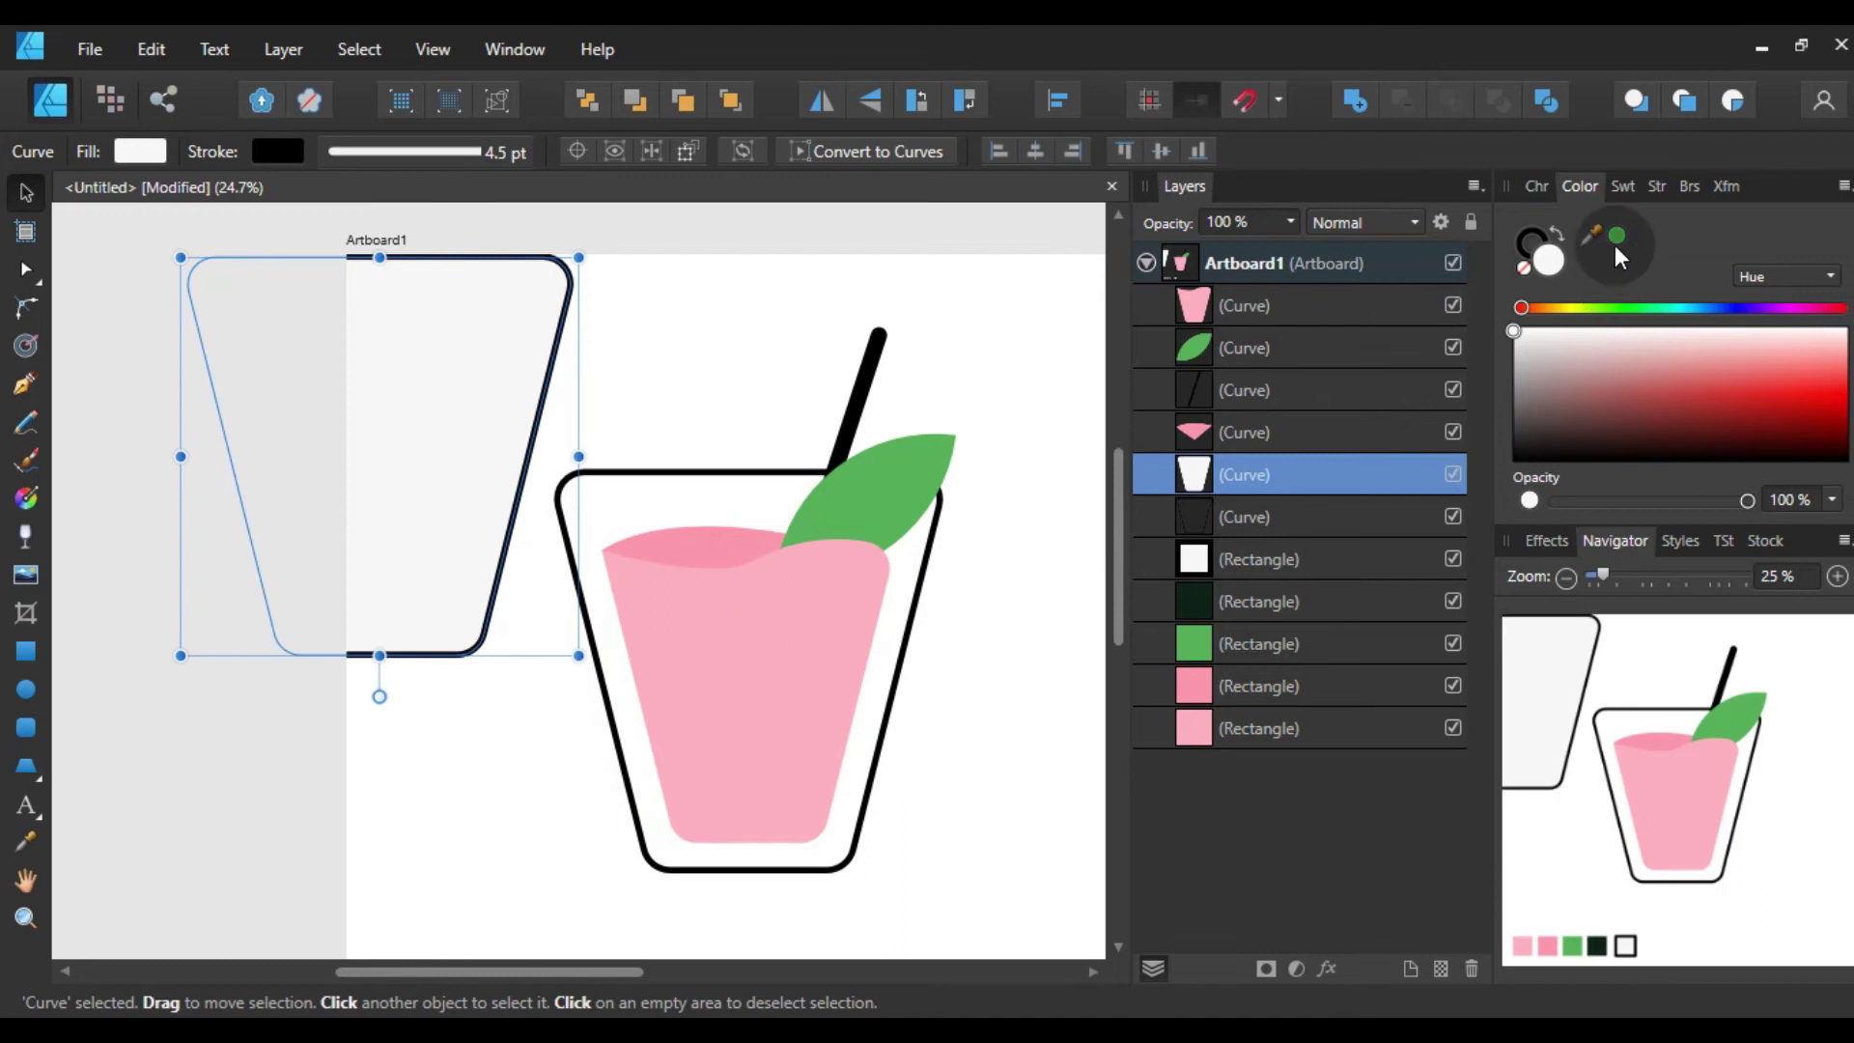
pyautogui.click(1519, 253)
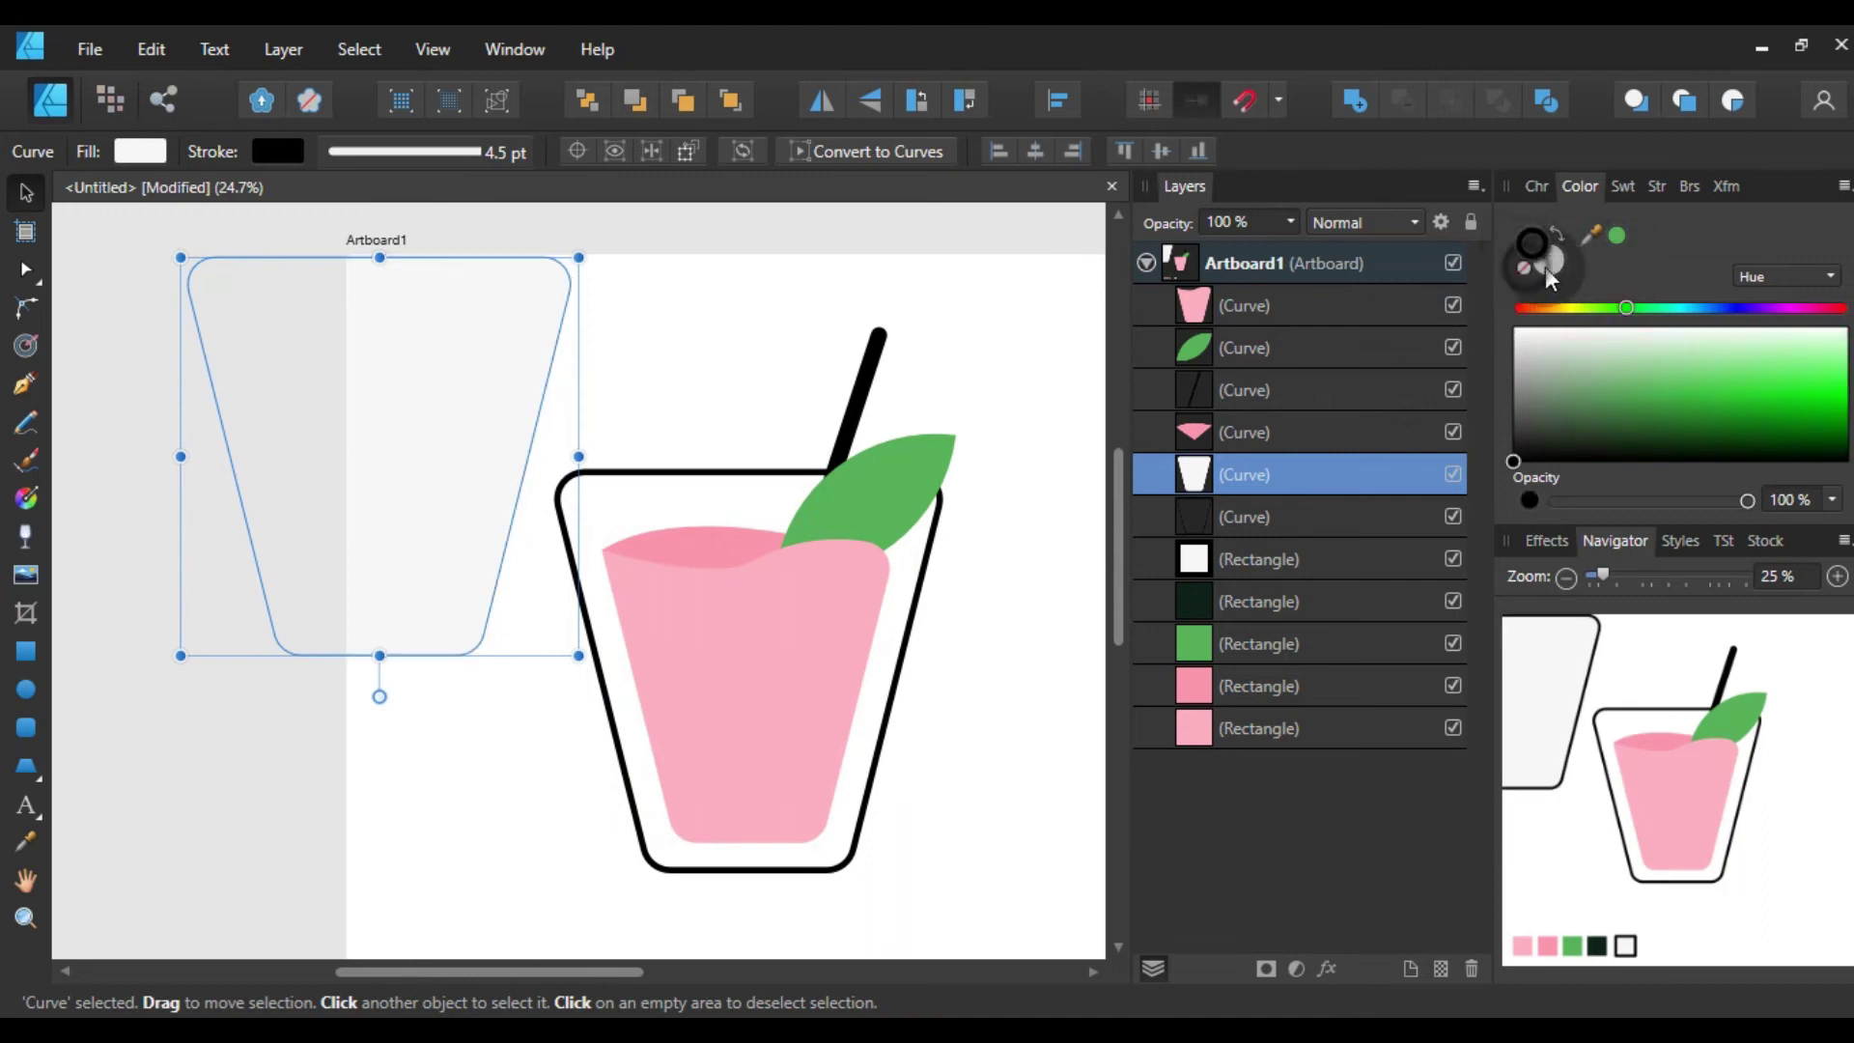
pyautogui.click(716, 471)
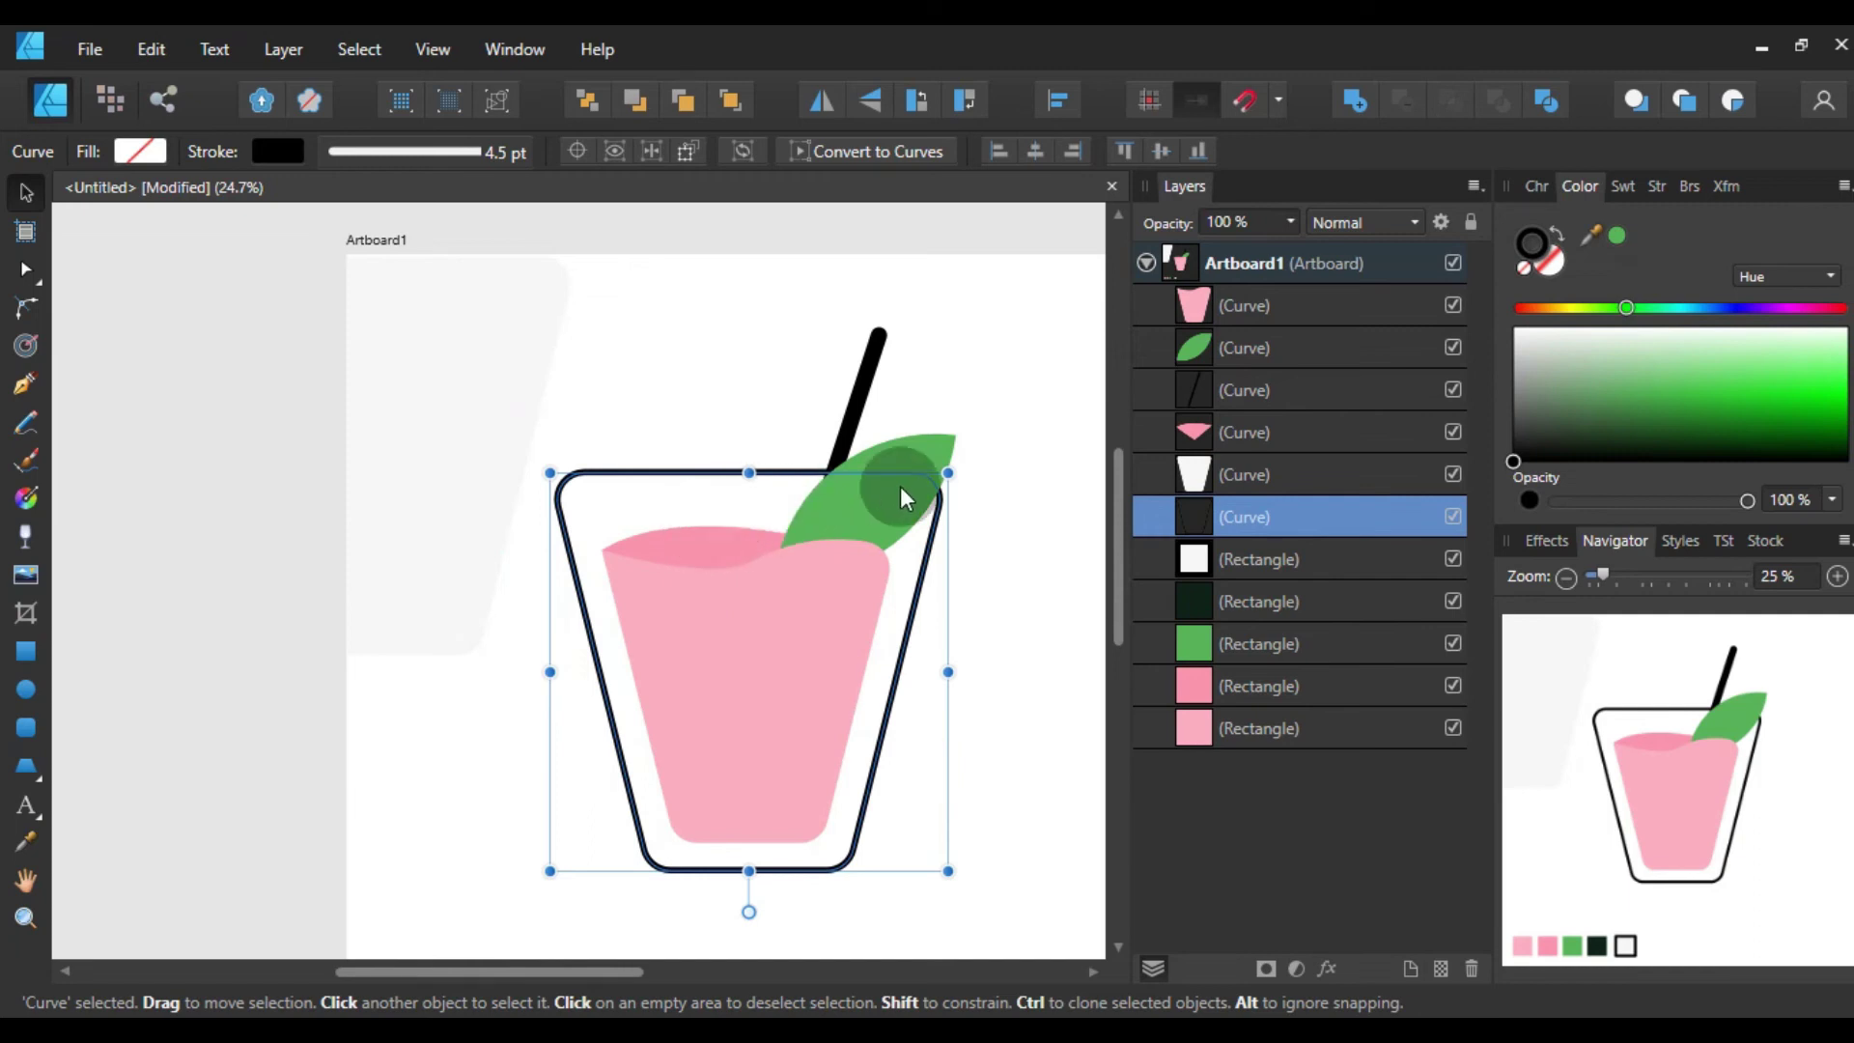
pyautogui.click(1548, 263)
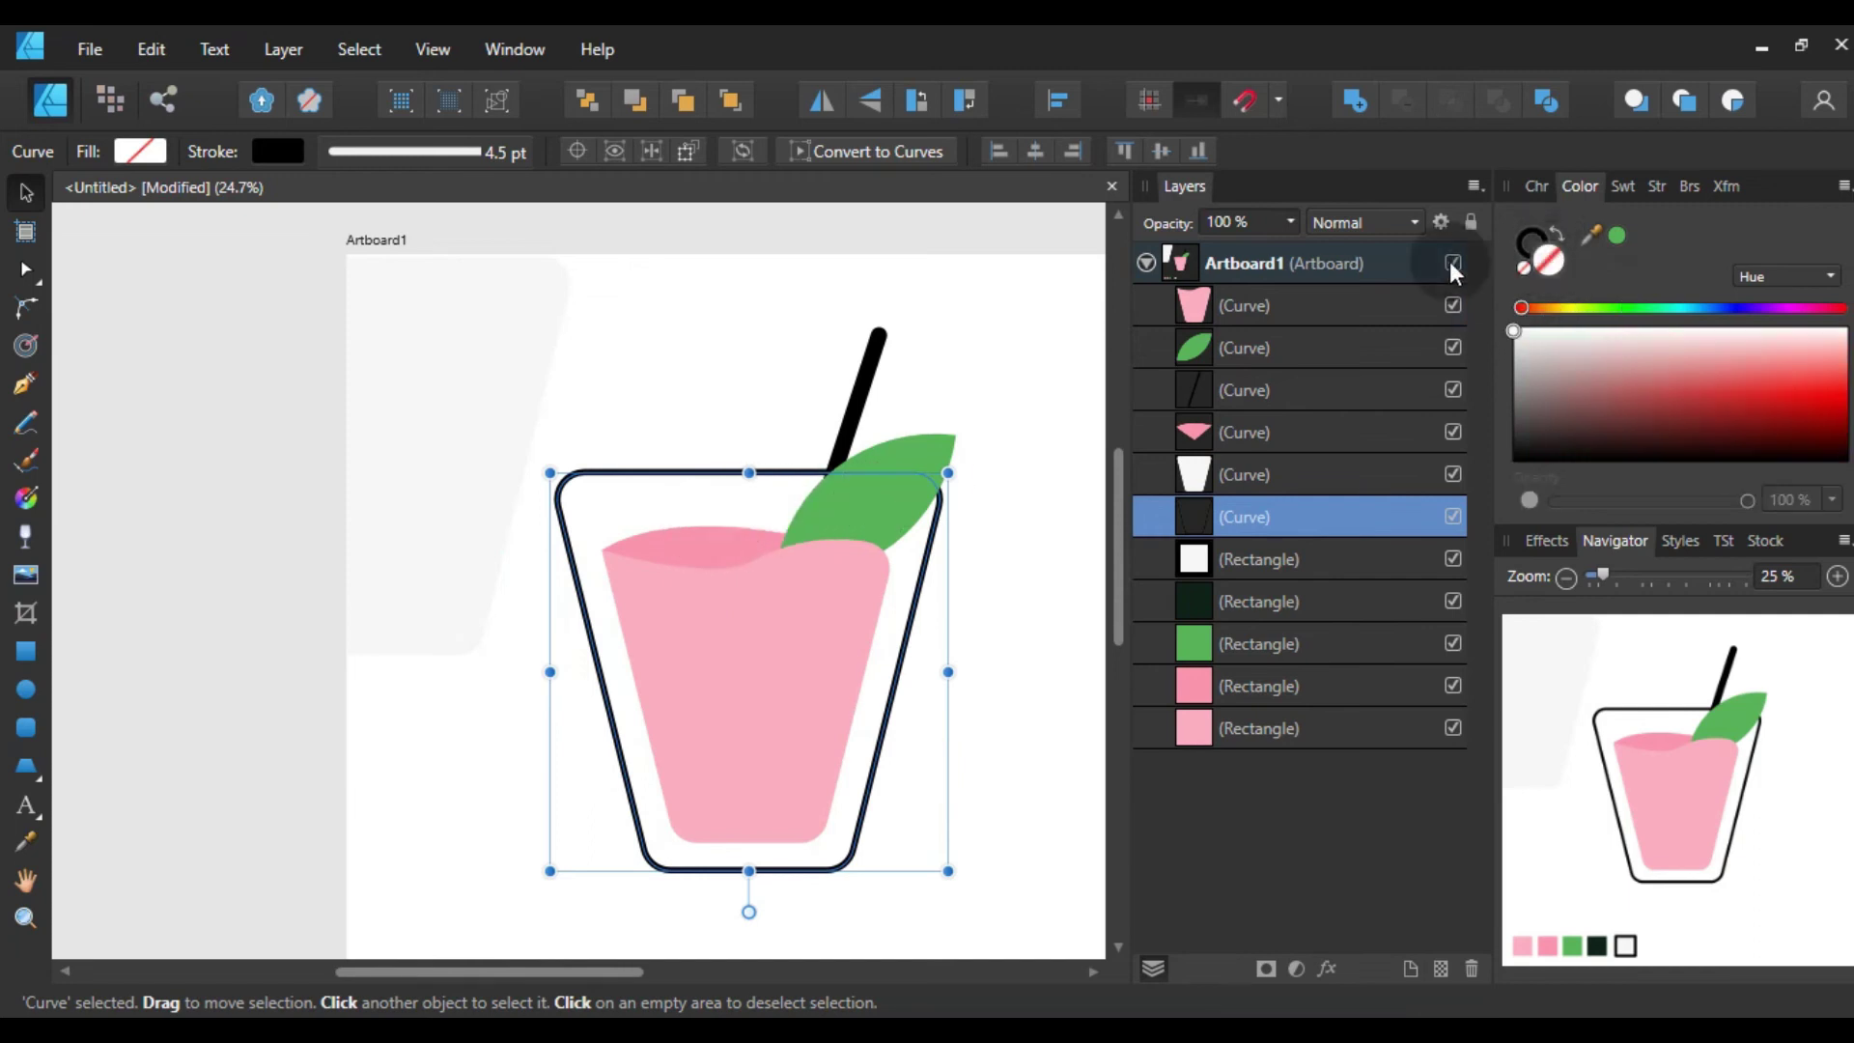
pyautogui.click(415, 350)
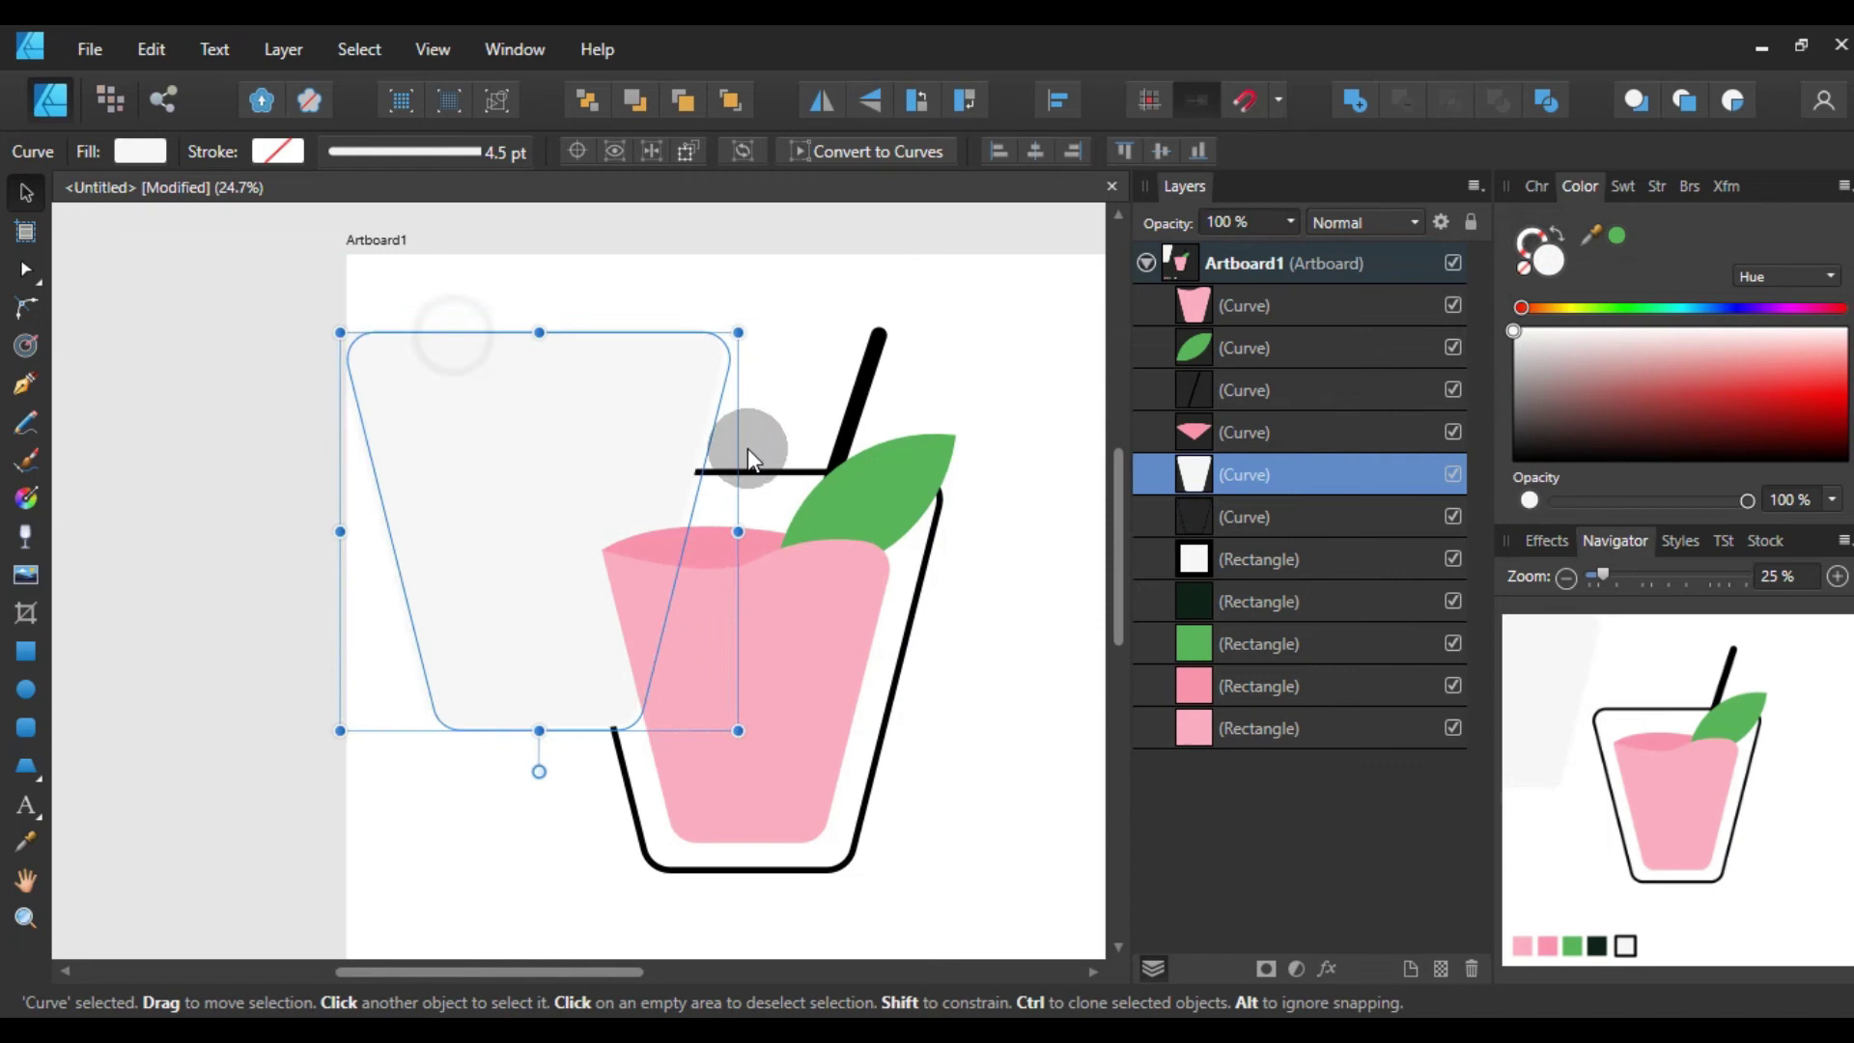
# - Give the glass-shaped duplicate a light grey fill and move it down-left beside the drink
pyautogui.moveTo(455, 333); pyautogui.dragTo(503, 413)
pyautogui.scroll(-3, 417, 514)
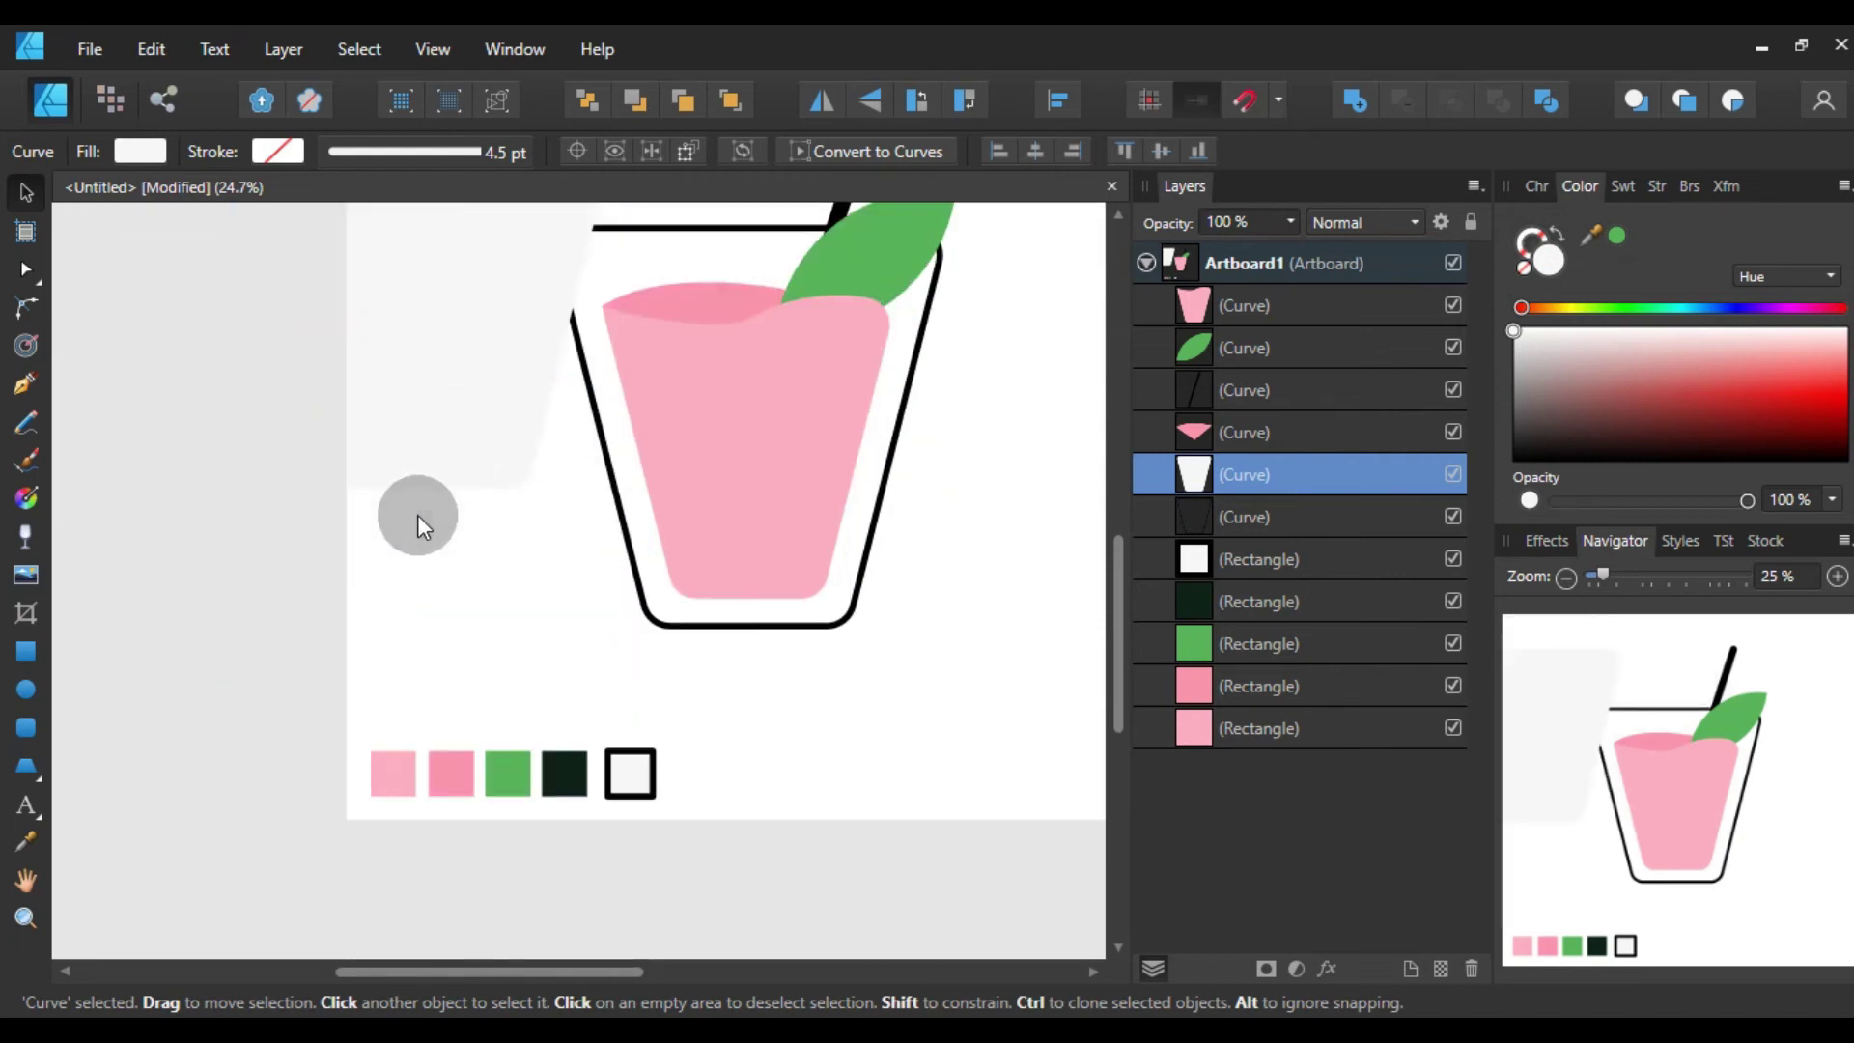
pyautogui.scroll(1, 126, 646)
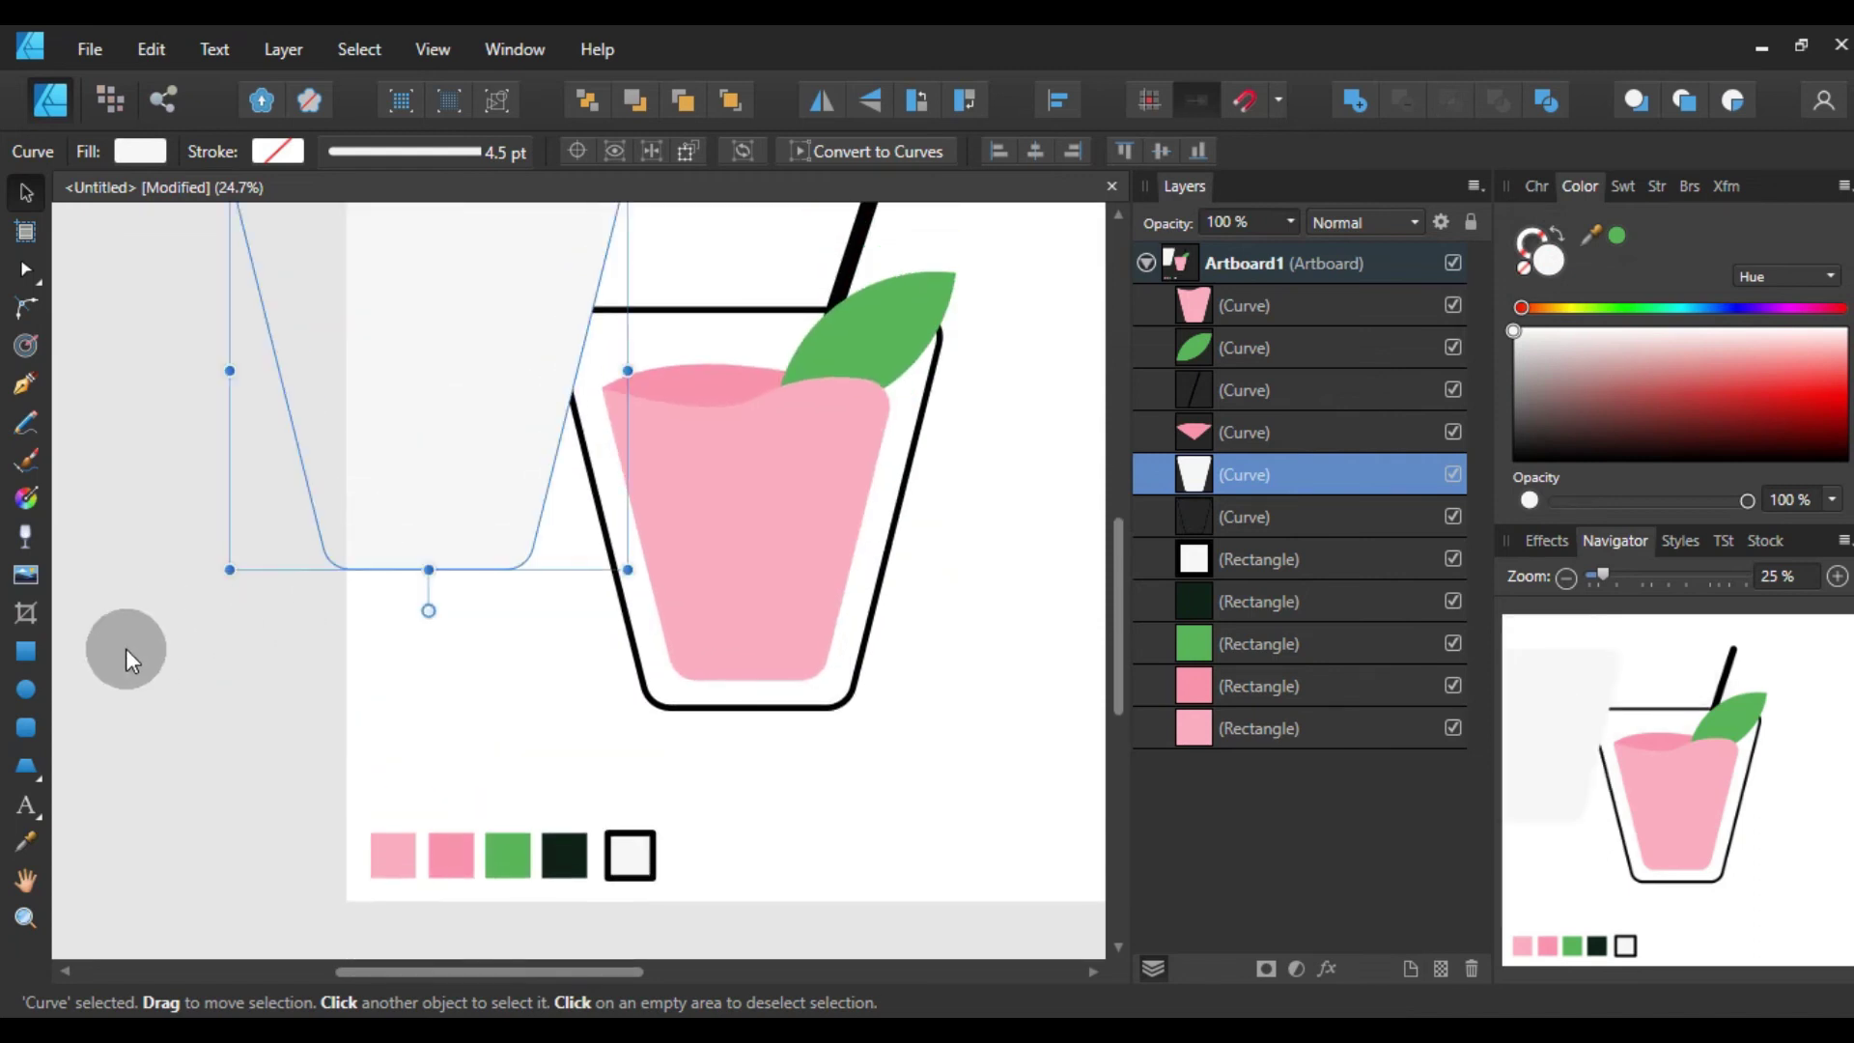
pyautogui.click(25, 840)
pyautogui.click(630, 852)
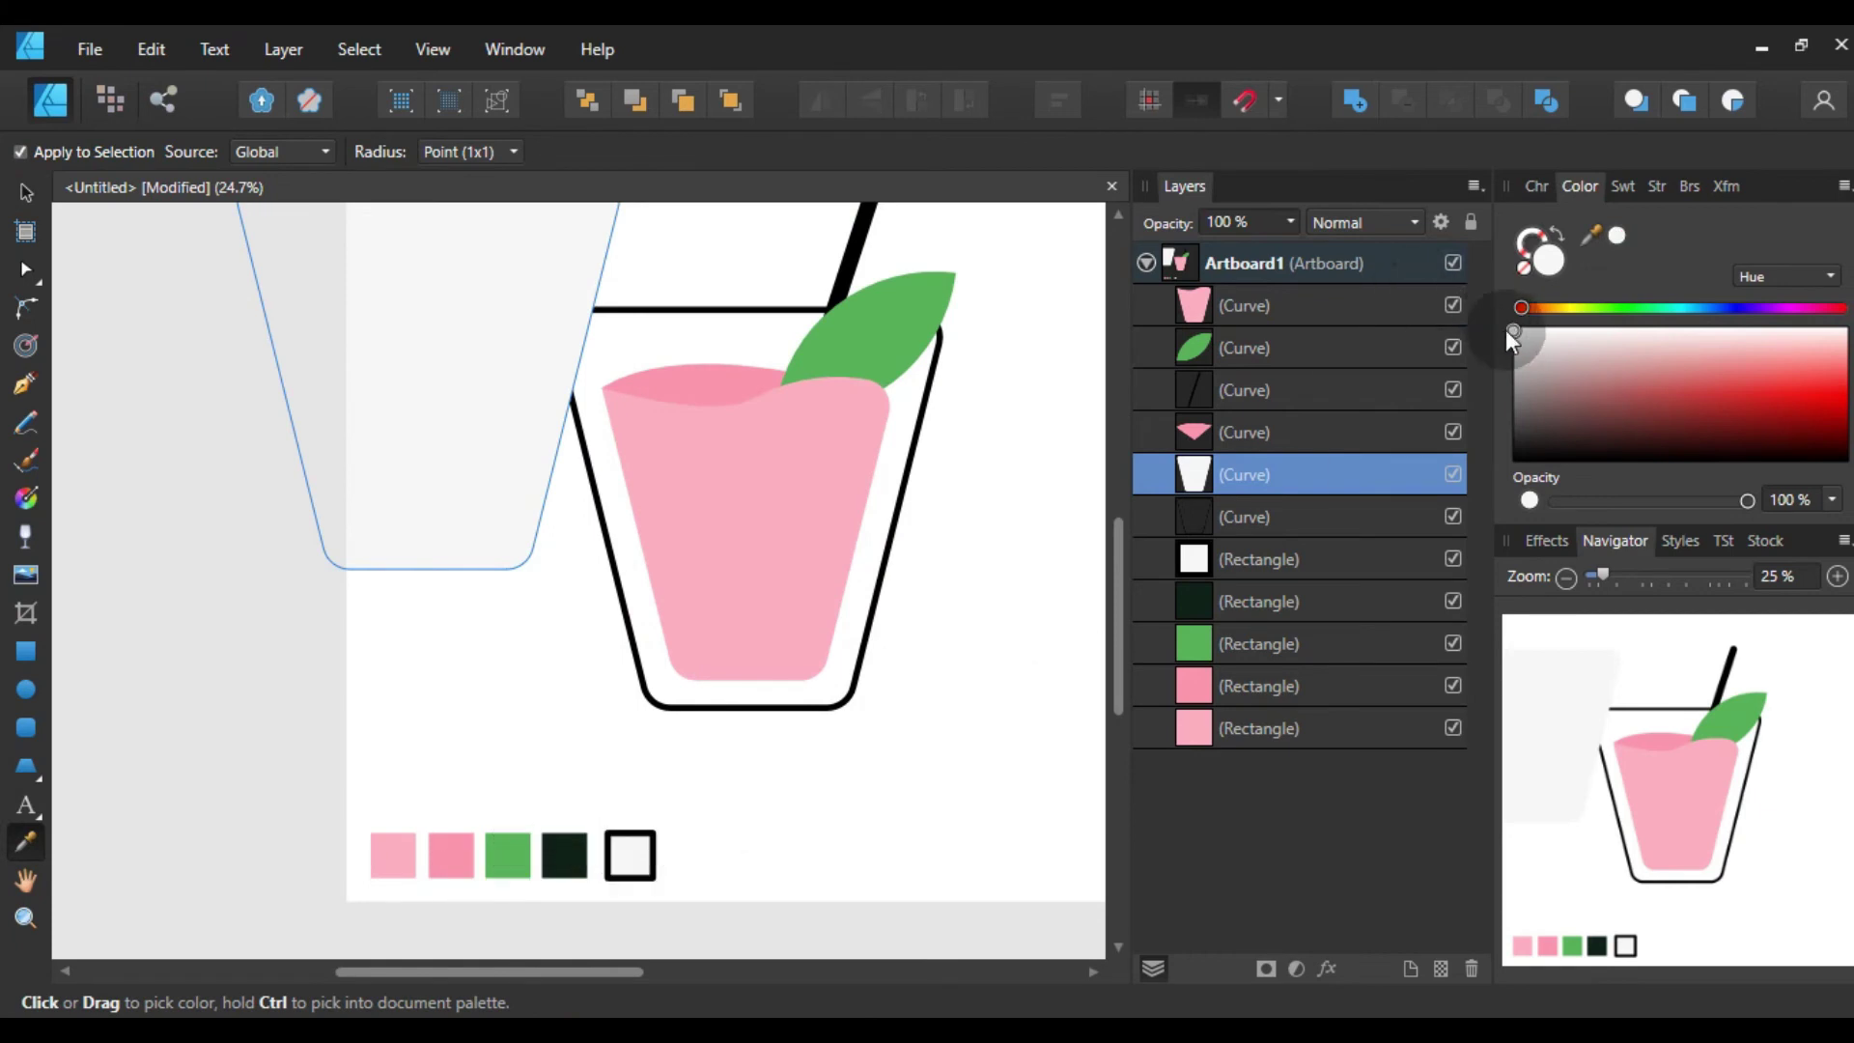
pyautogui.moveTo(1514, 332)
pyautogui.mouseDown()
pyautogui.moveTo(1525, 373)
pyautogui.moveTo(1519, 343)
pyautogui.mouseUp()
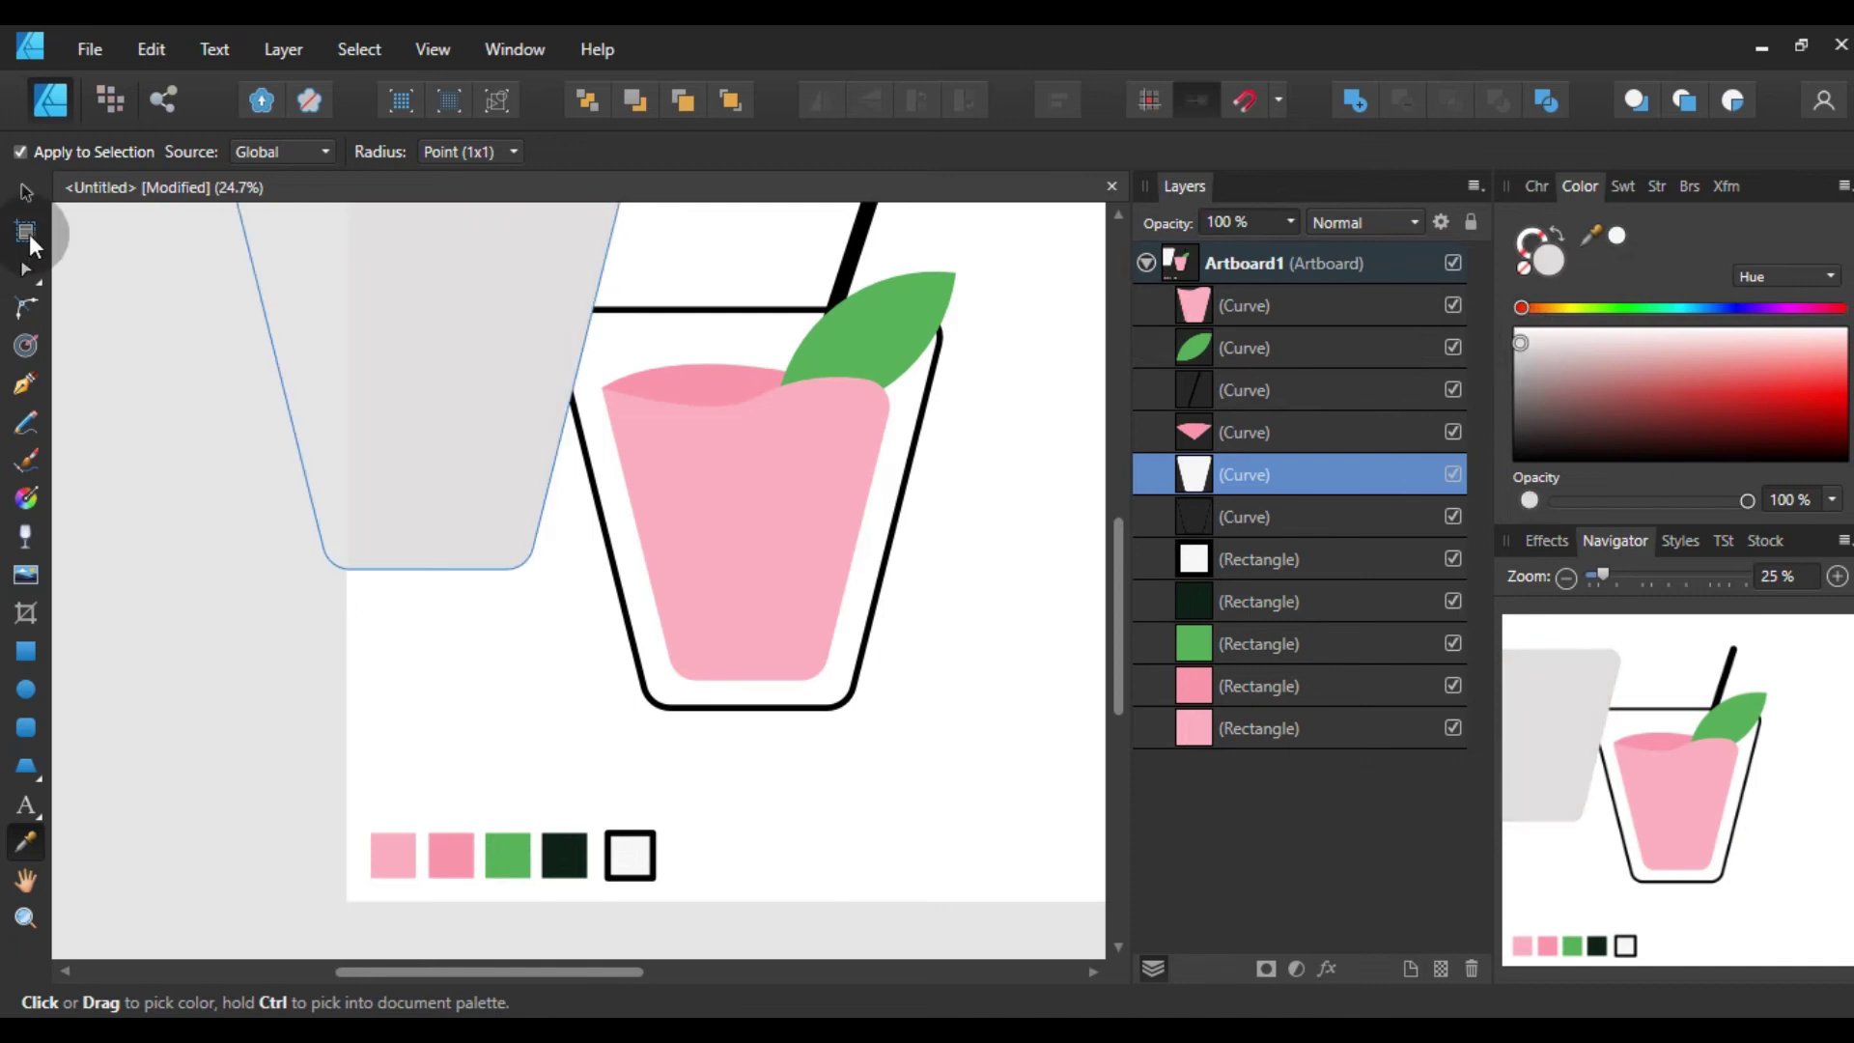
pyautogui.click(29, 198)
pyautogui.moveTo(487, 452); pyautogui.dragTo(355, 590)
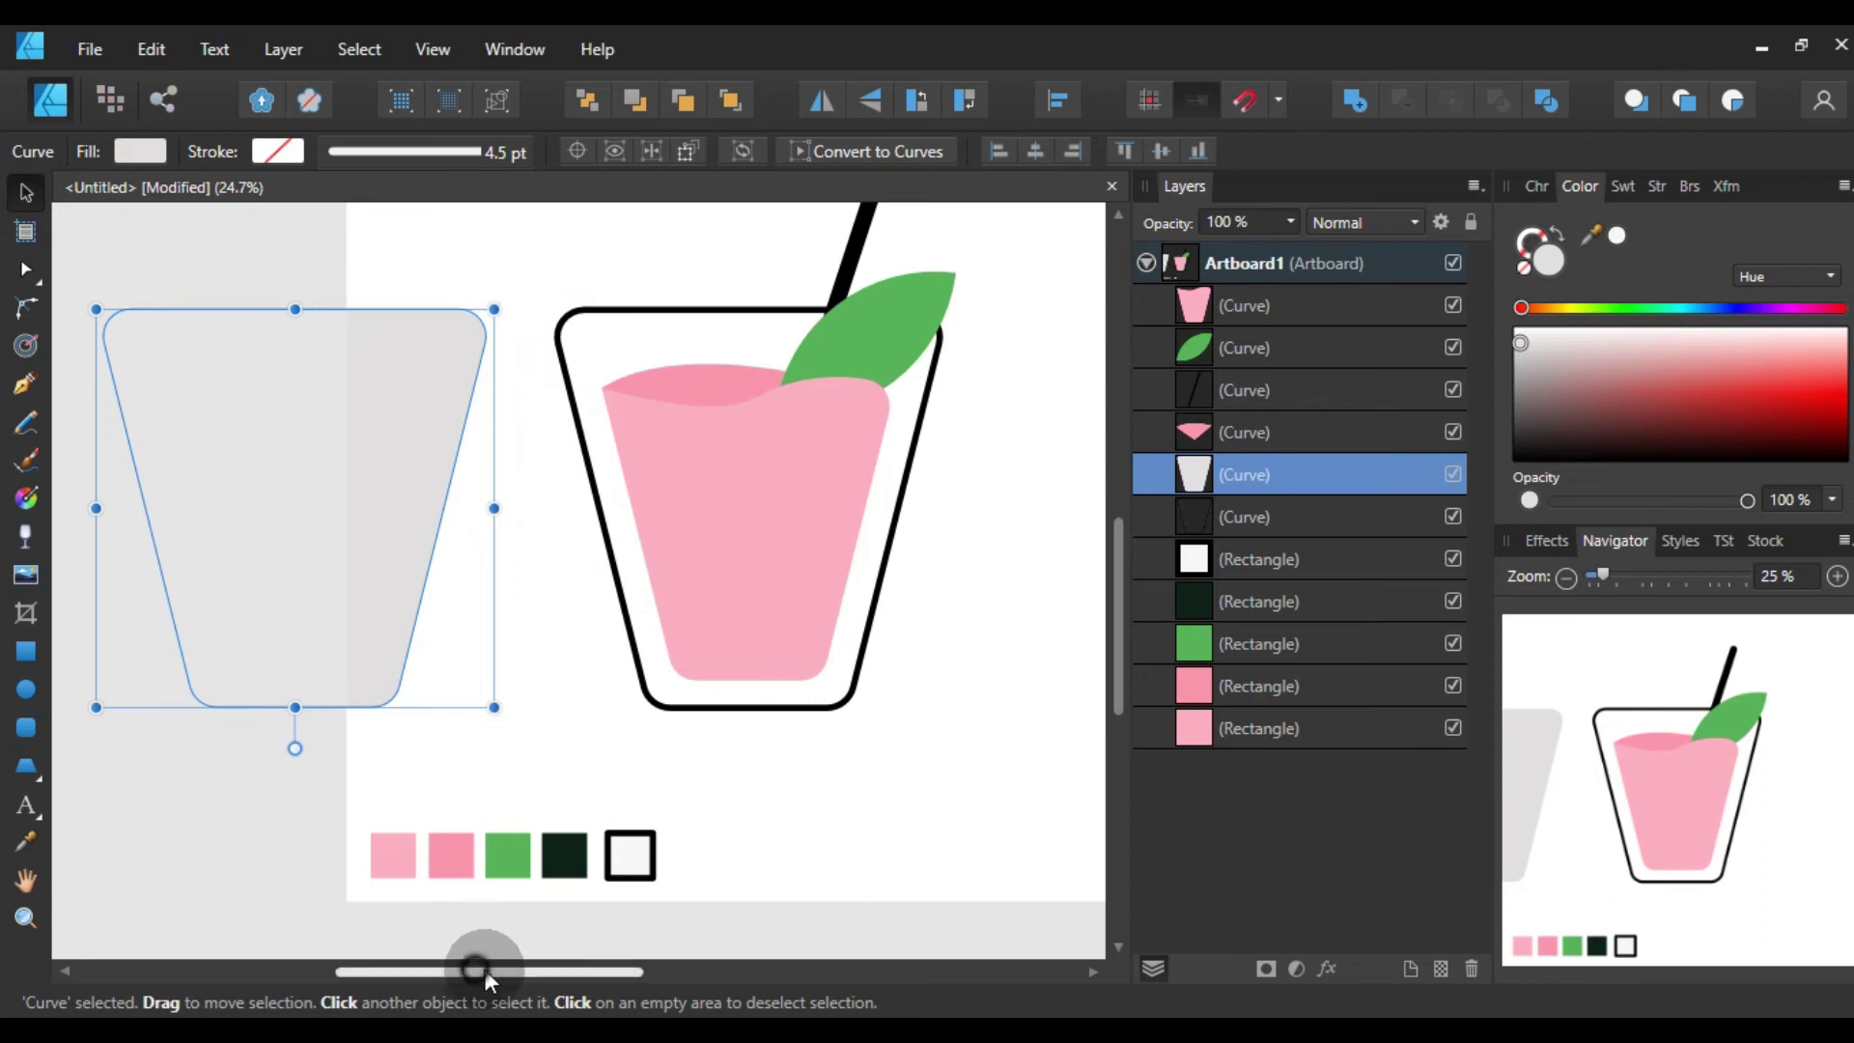
pyautogui.moveTo(484, 969); pyautogui.dragTo(535, 975)
pyautogui.scroll(2, 753, 607)
pyautogui.click(660, 639)
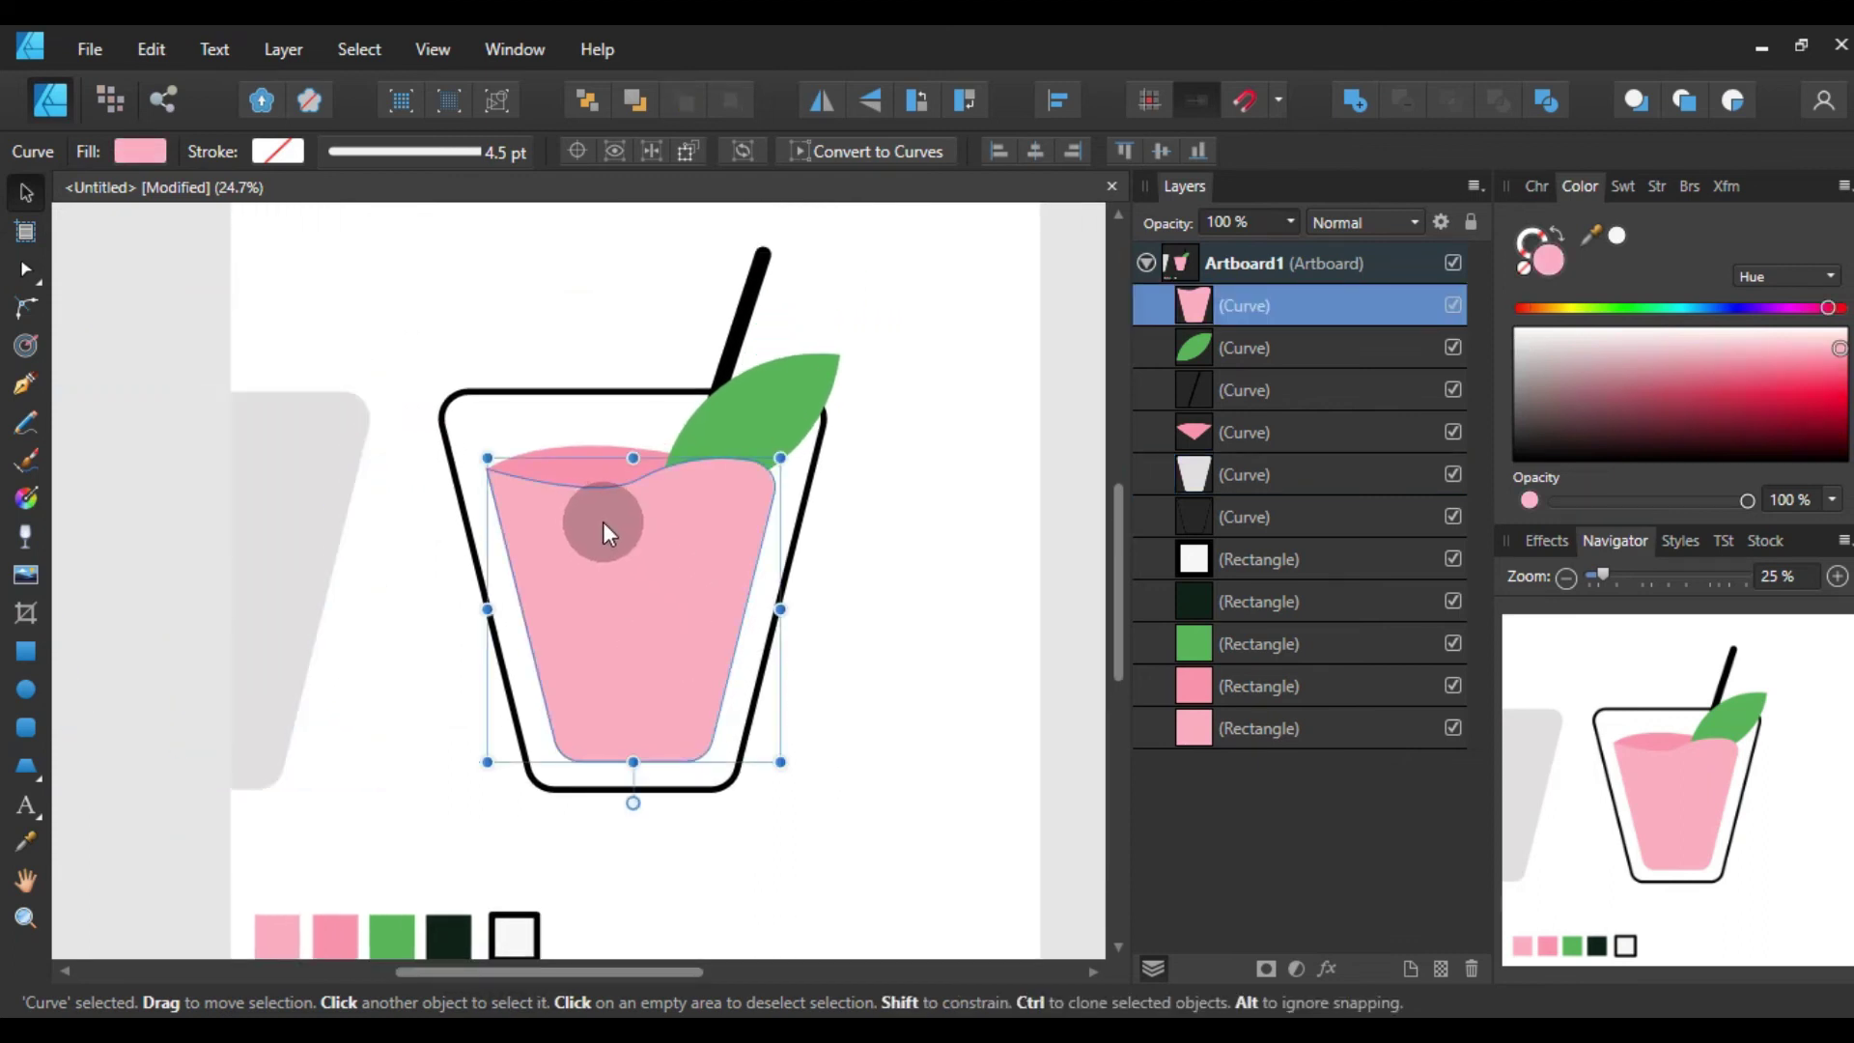
# - Add an Outer Shadow with 4 px radius and 4 px offset to both pink shapes
pyautogui.keyDown('shift'); pyautogui.click(571, 450); pyautogui.keyUp('shift')
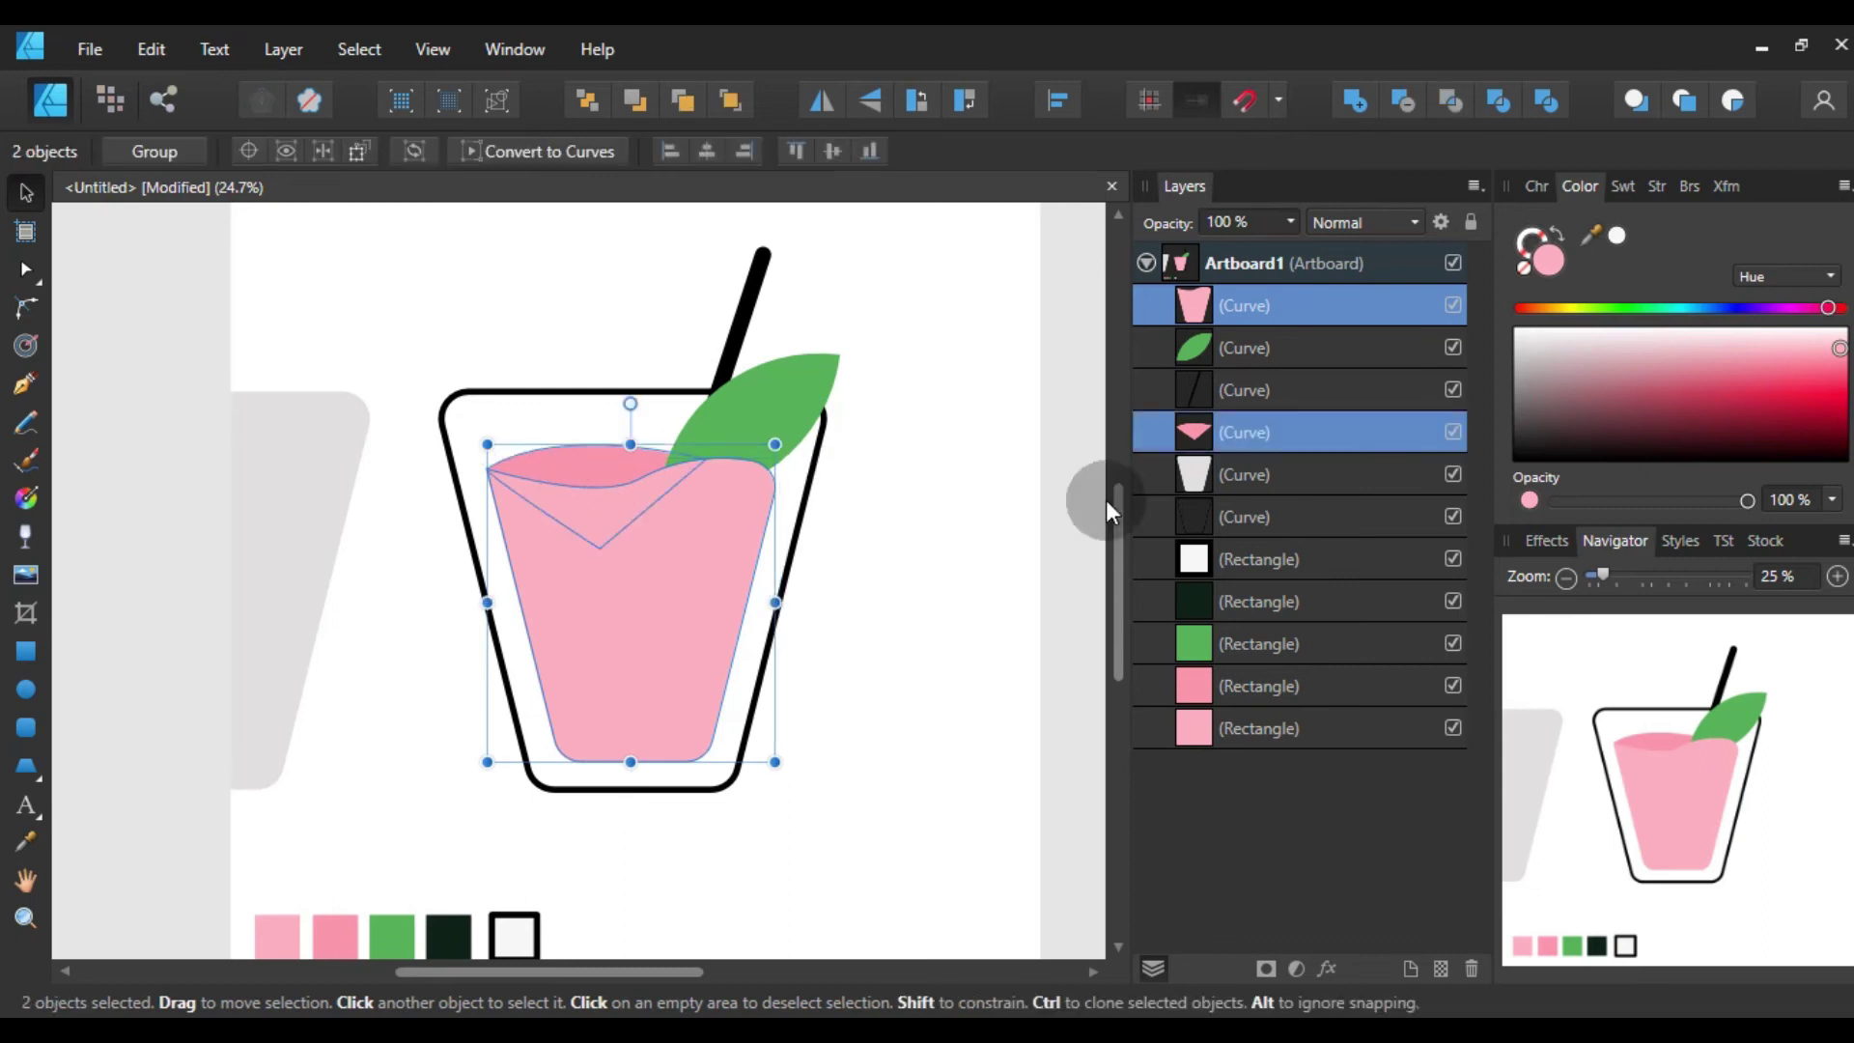
pyautogui.click(1549, 542)
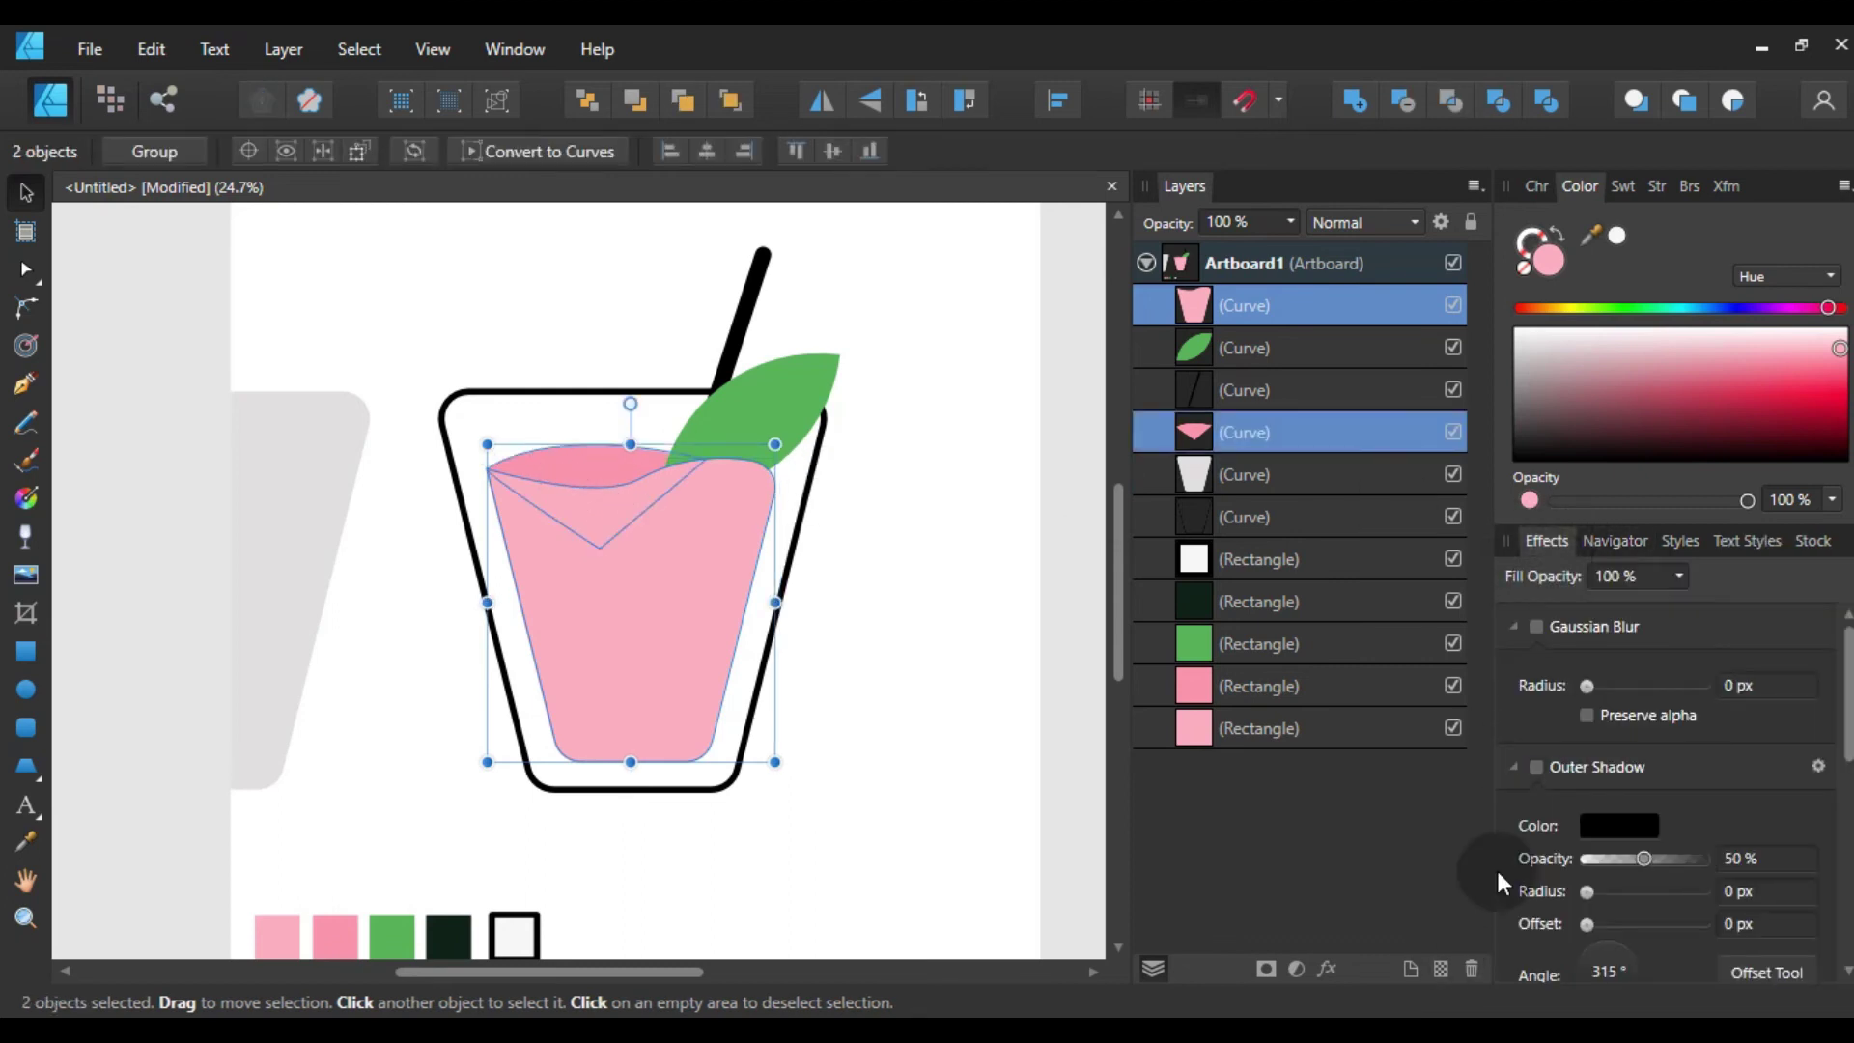
pyautogui.click(1520, 629)
pyautogui.click(1515, 670)
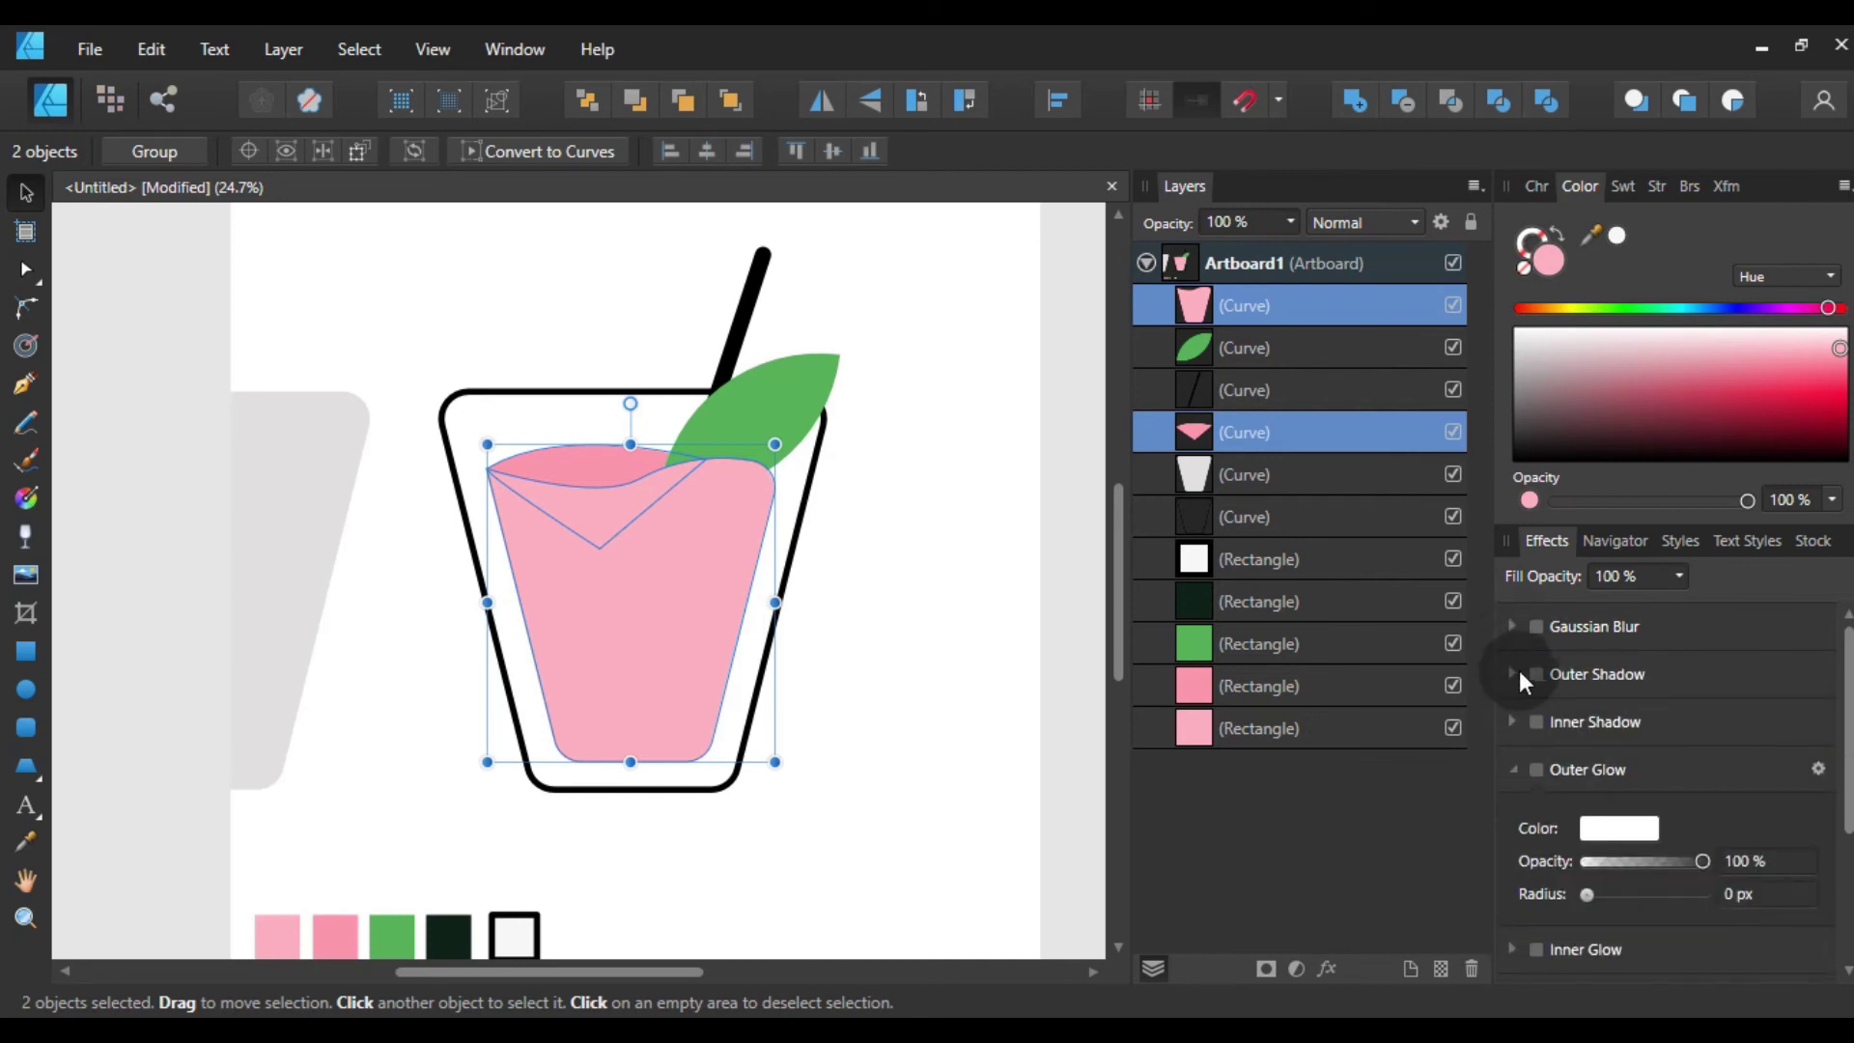
pyautogui.click(1537, 674)
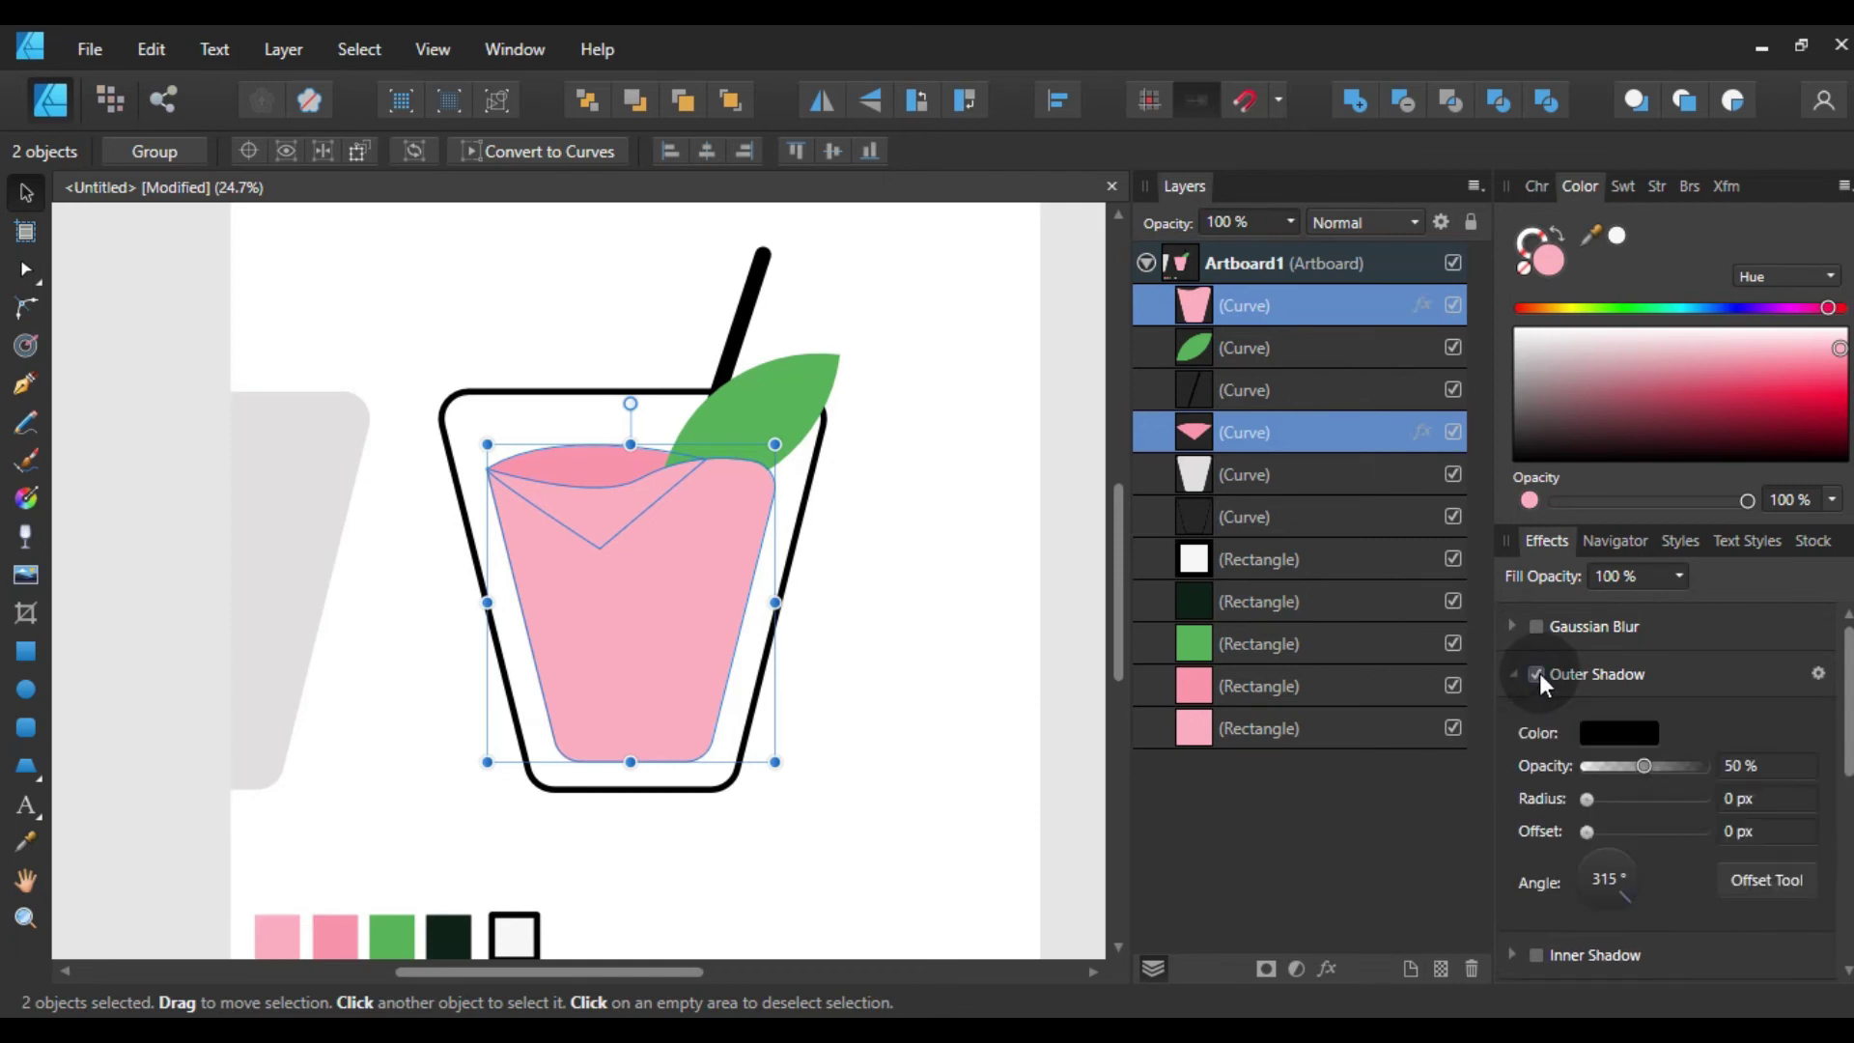
pyautogui.click(1731, 800)
pyautogui.write('4')
pyautogui.press('Return')
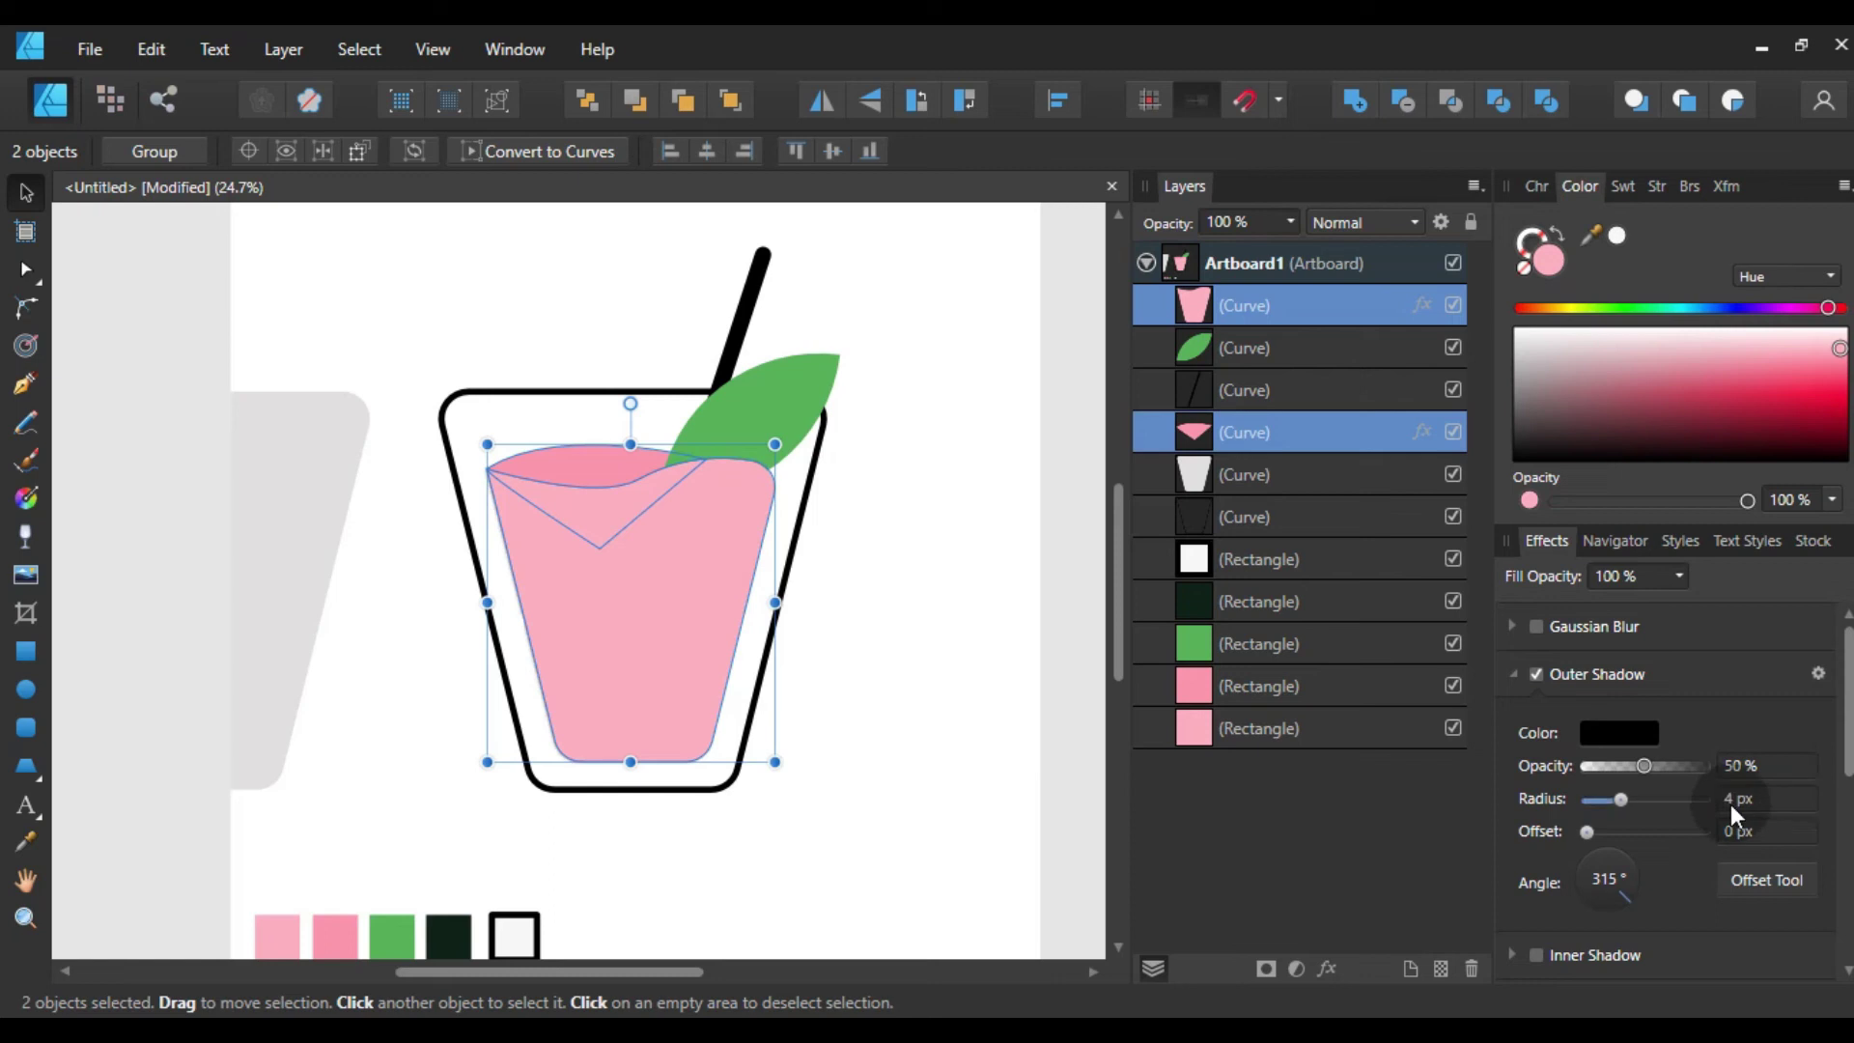
pyautogui.click(1731, 830)
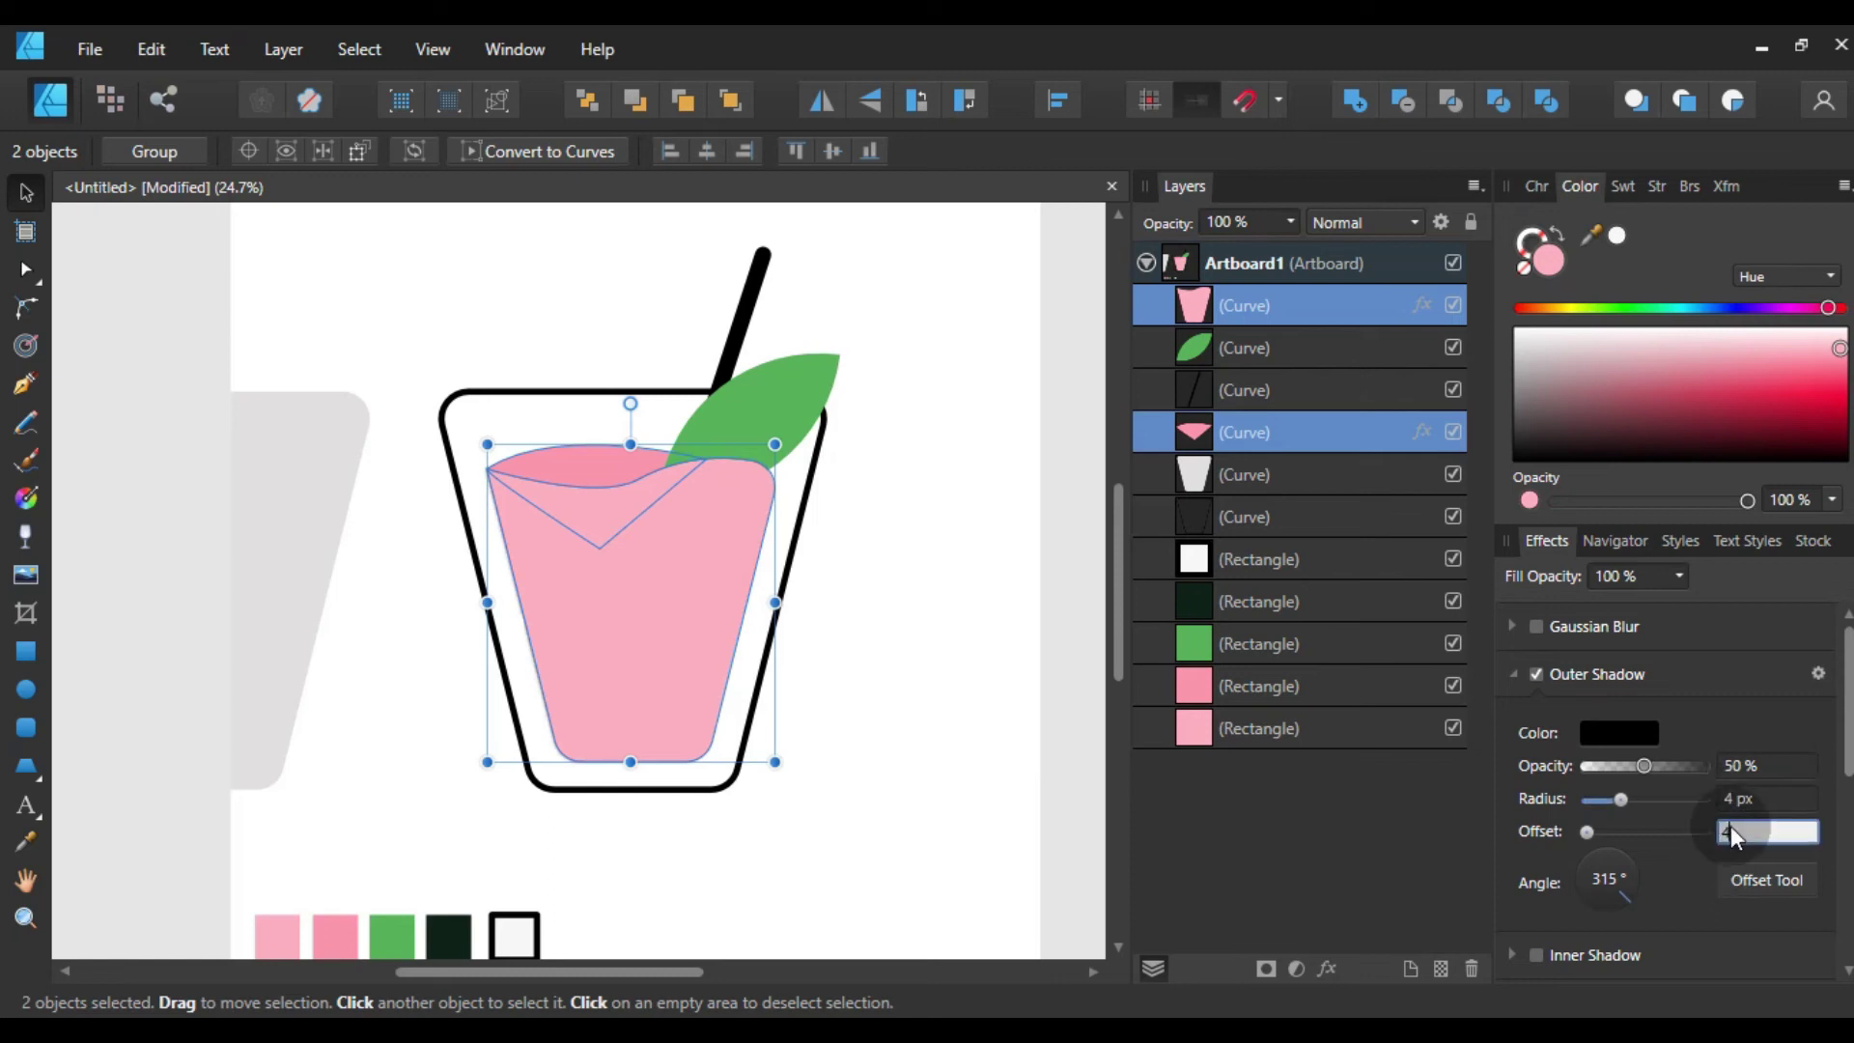
pyautogui.press('Return')
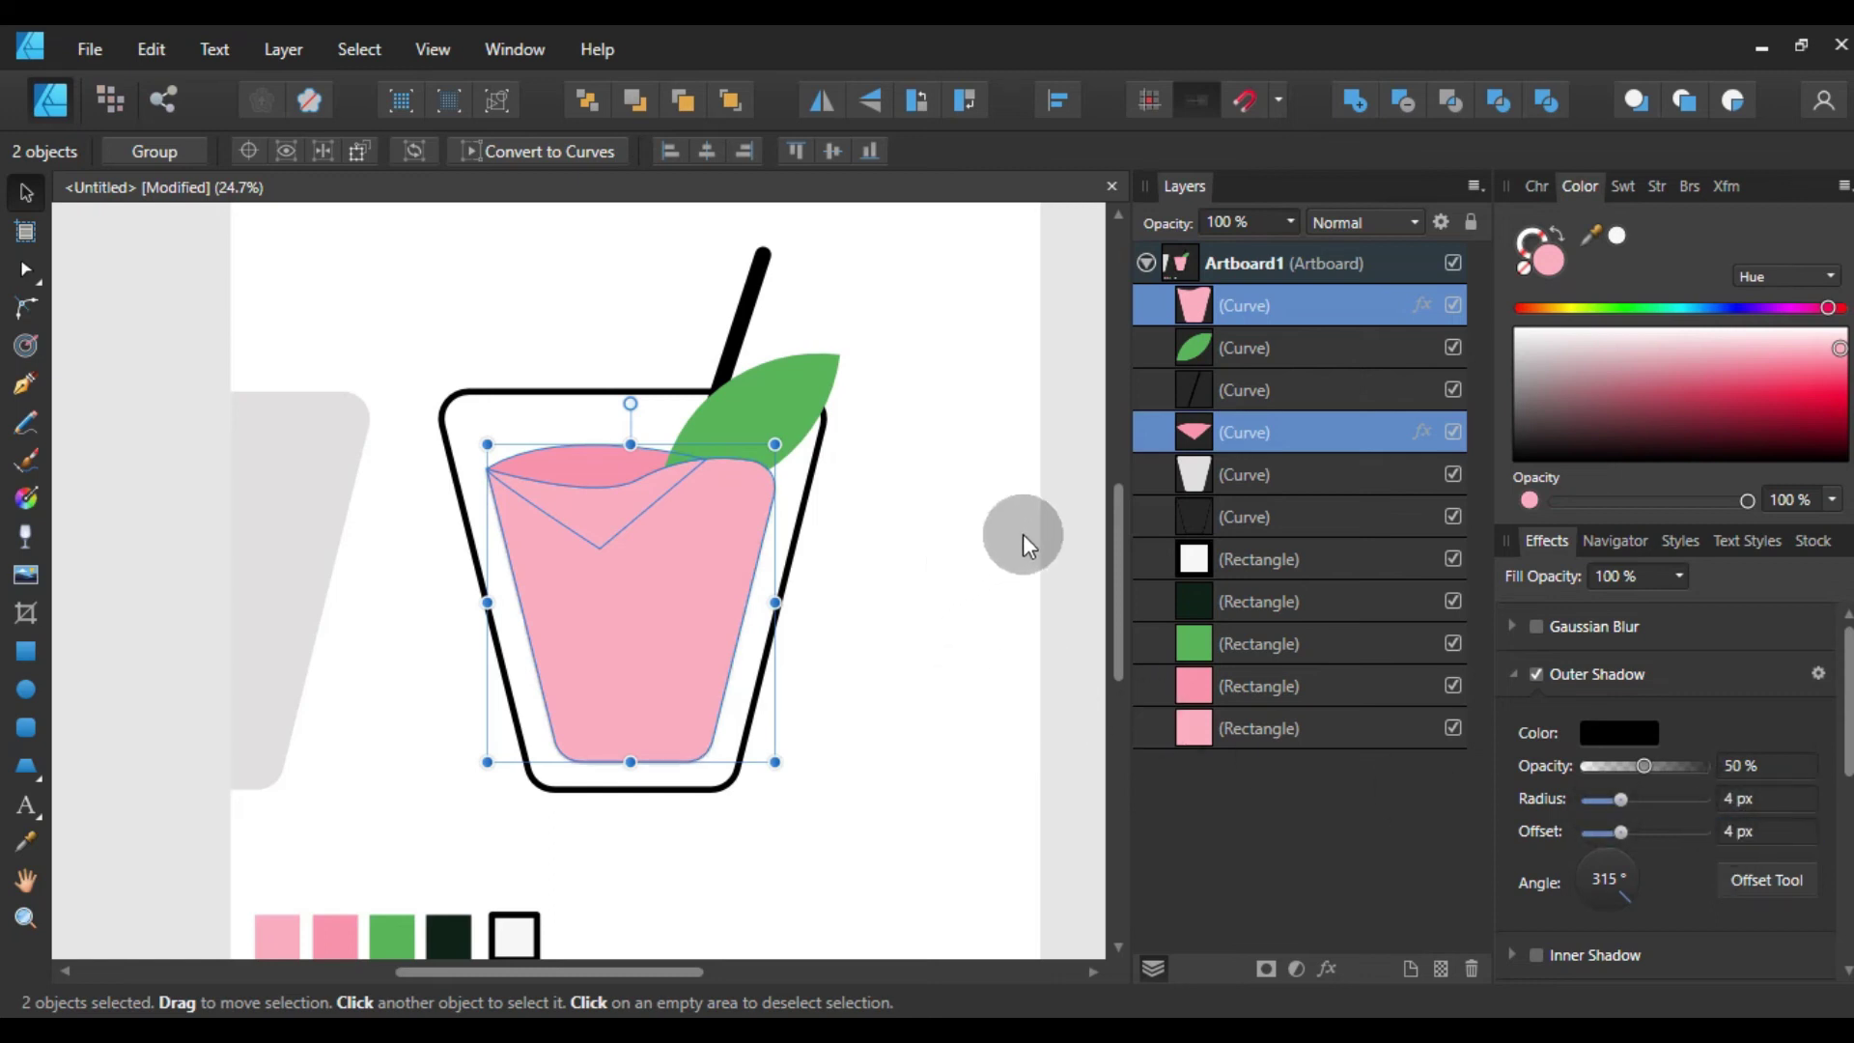
# - Give the pink liquid body and pink top wedge a 10 px Gaussian Blur
pyautogui.click(1022, 535)
pyautogui.click(707, 676)
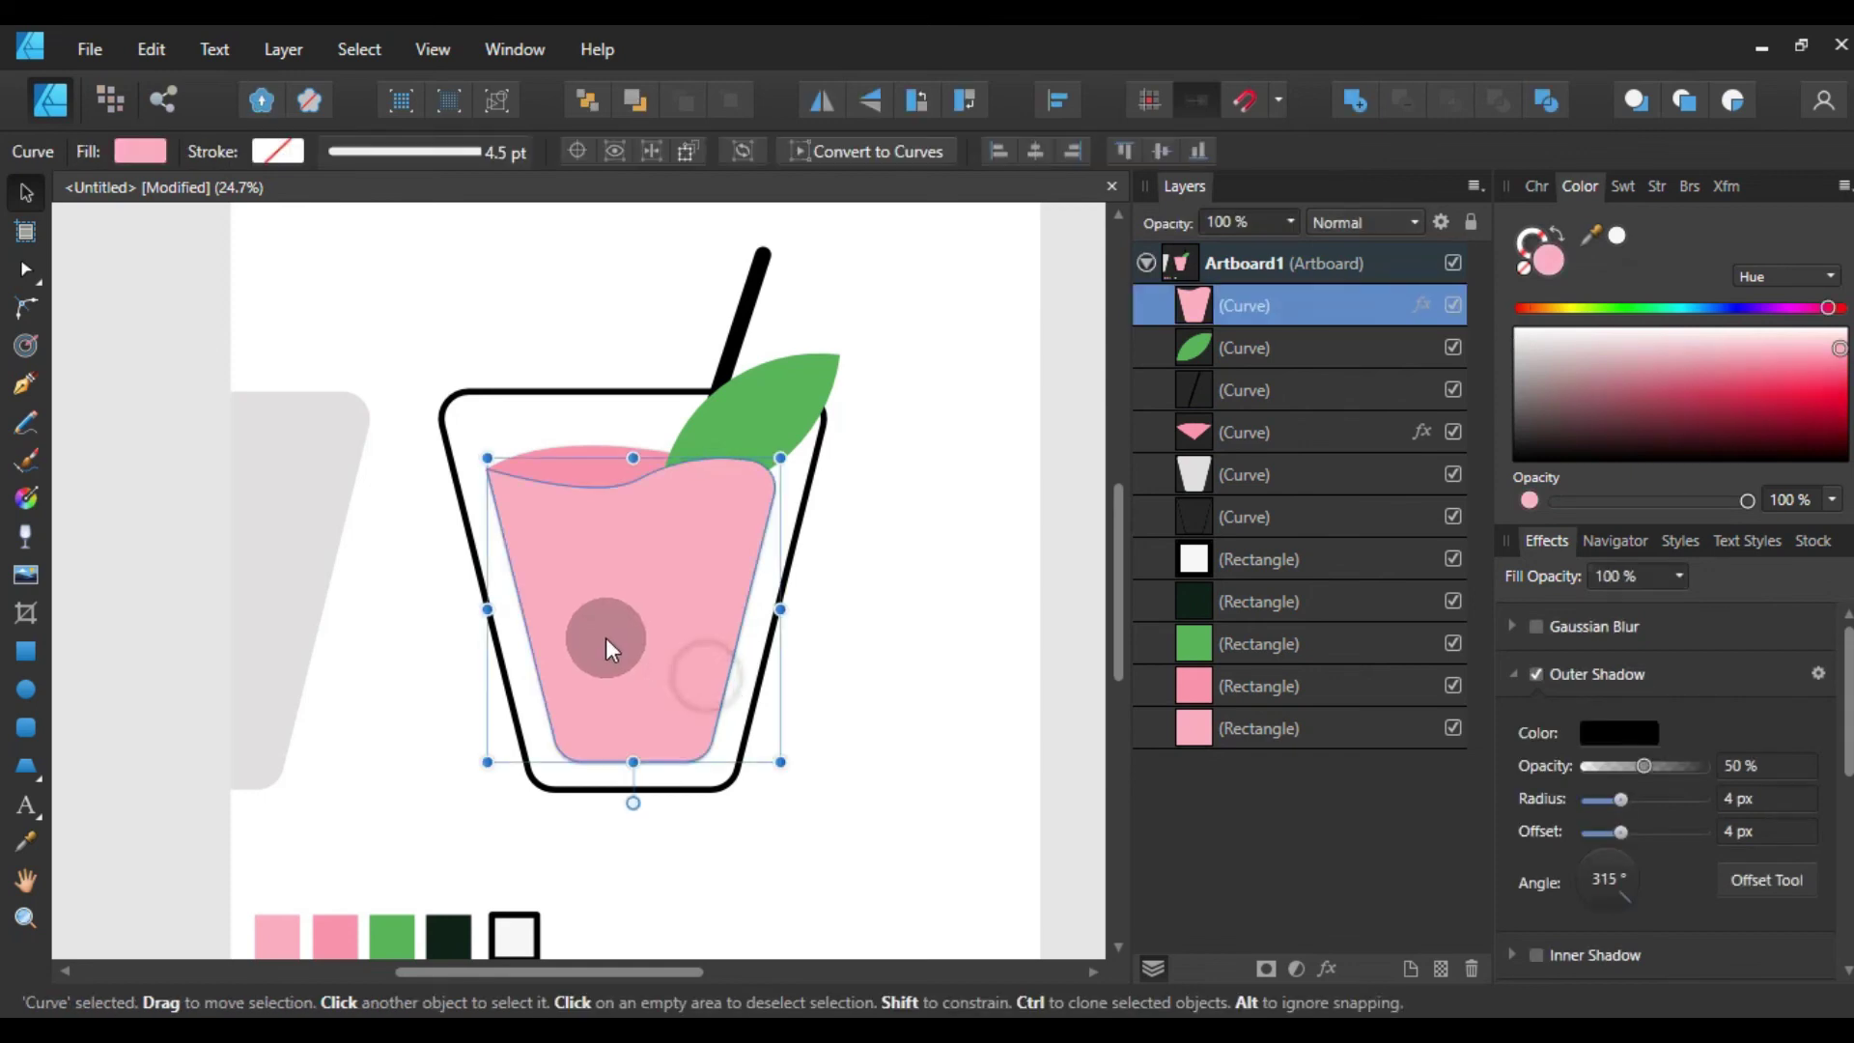
pyautogui.keyDown('shift'); pyautogui.click(568, 467); pyautogui.keyUp('shift')
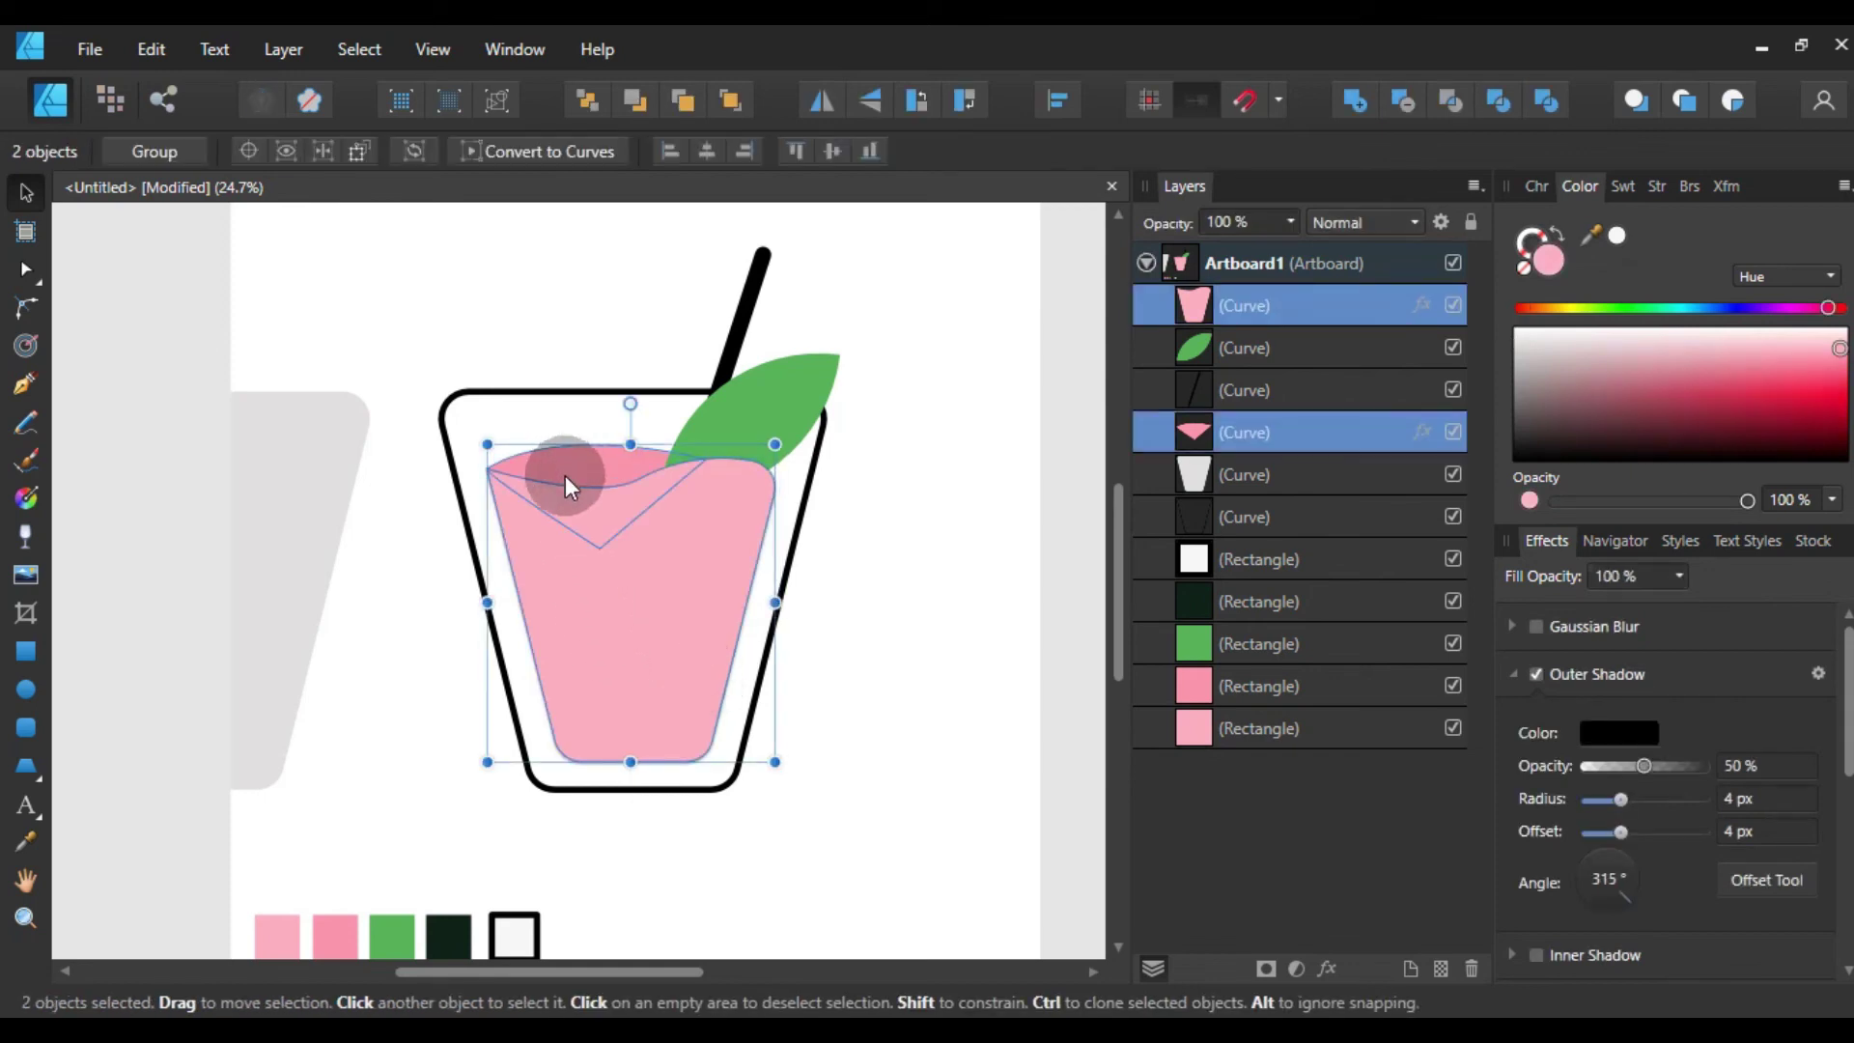
pyautogui.click(1536, 626)
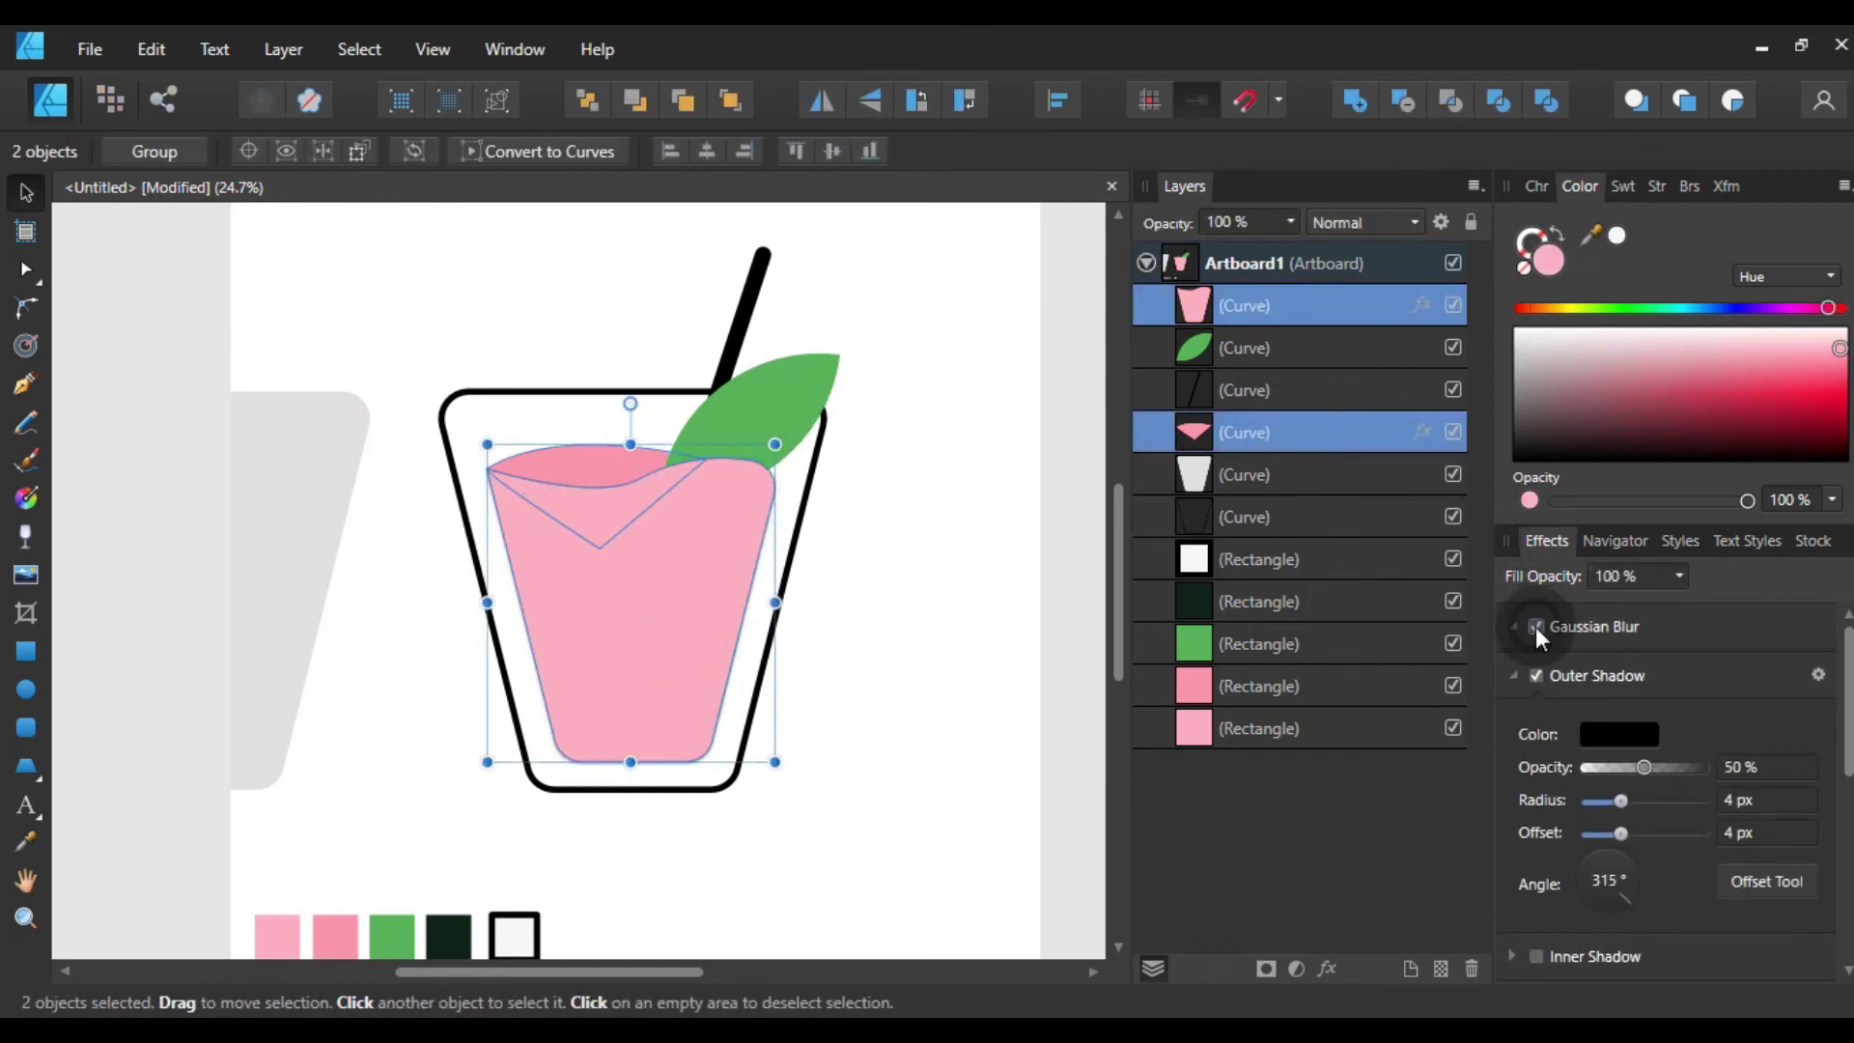
pyautogui.click(1751, 687)
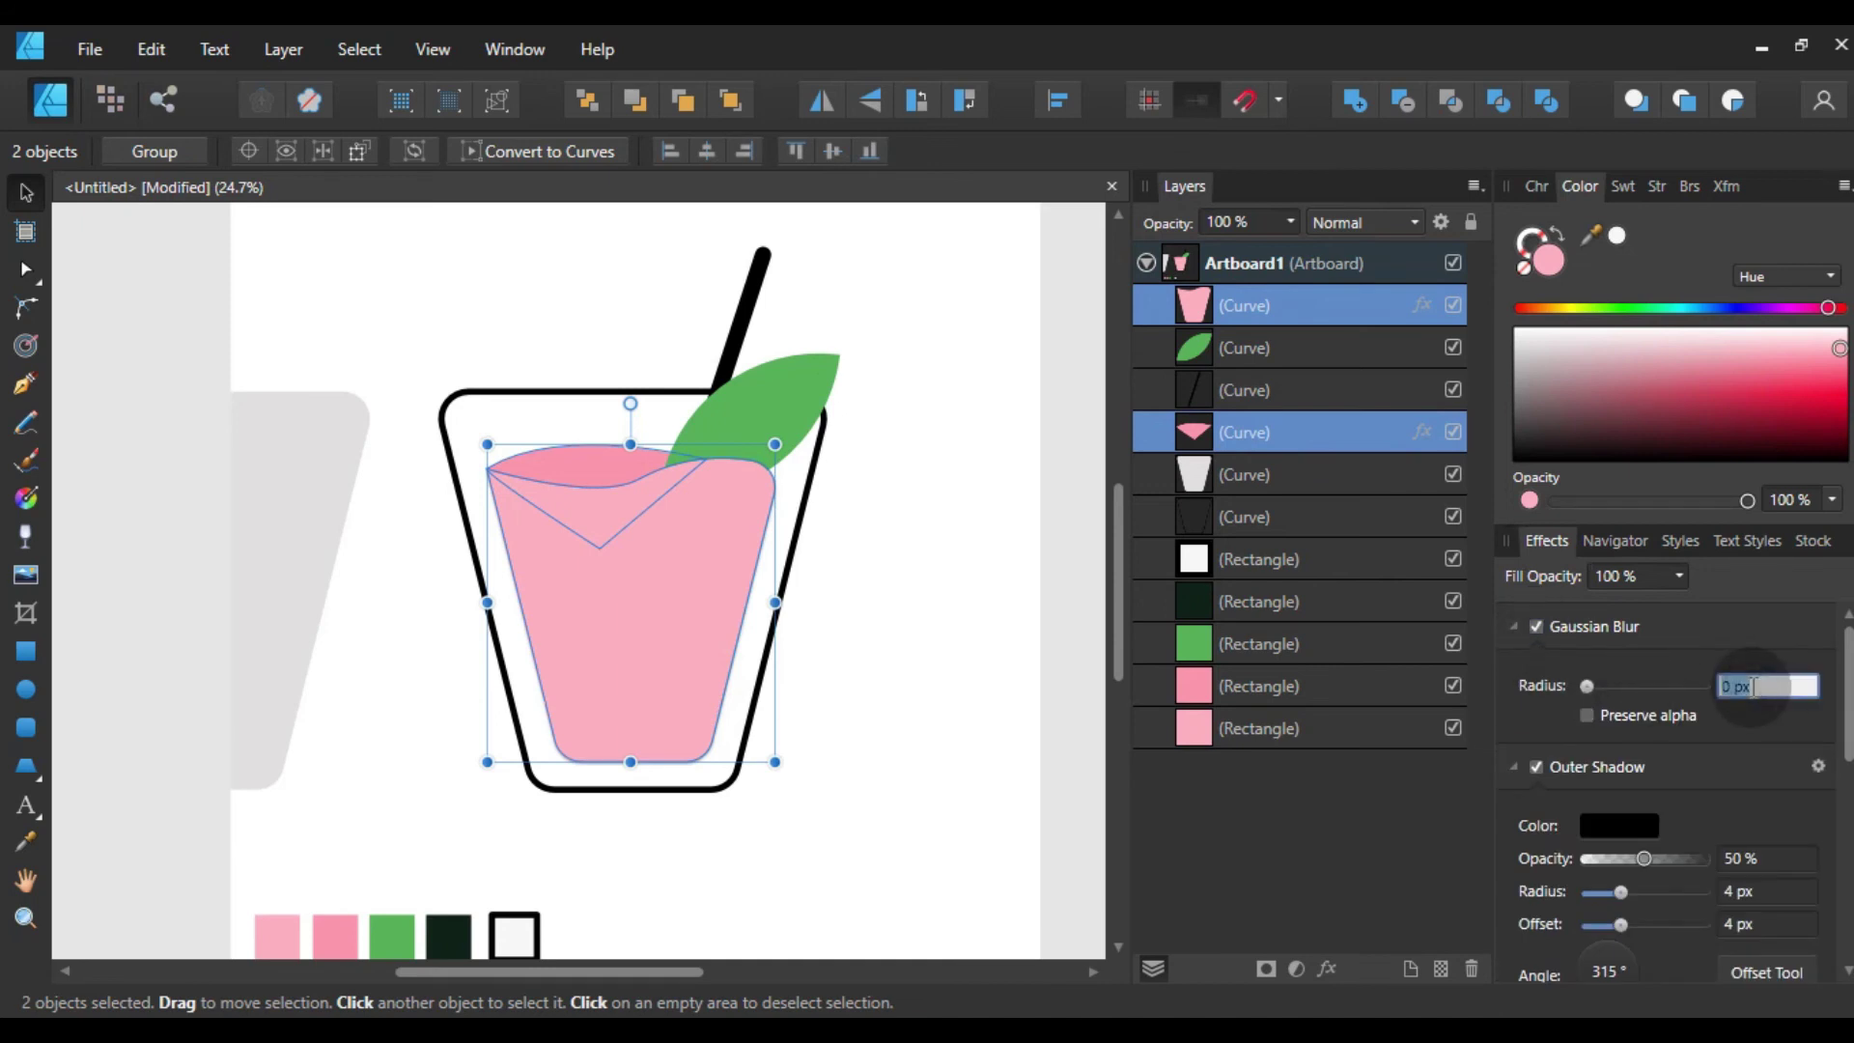
pyautogui.write('10')
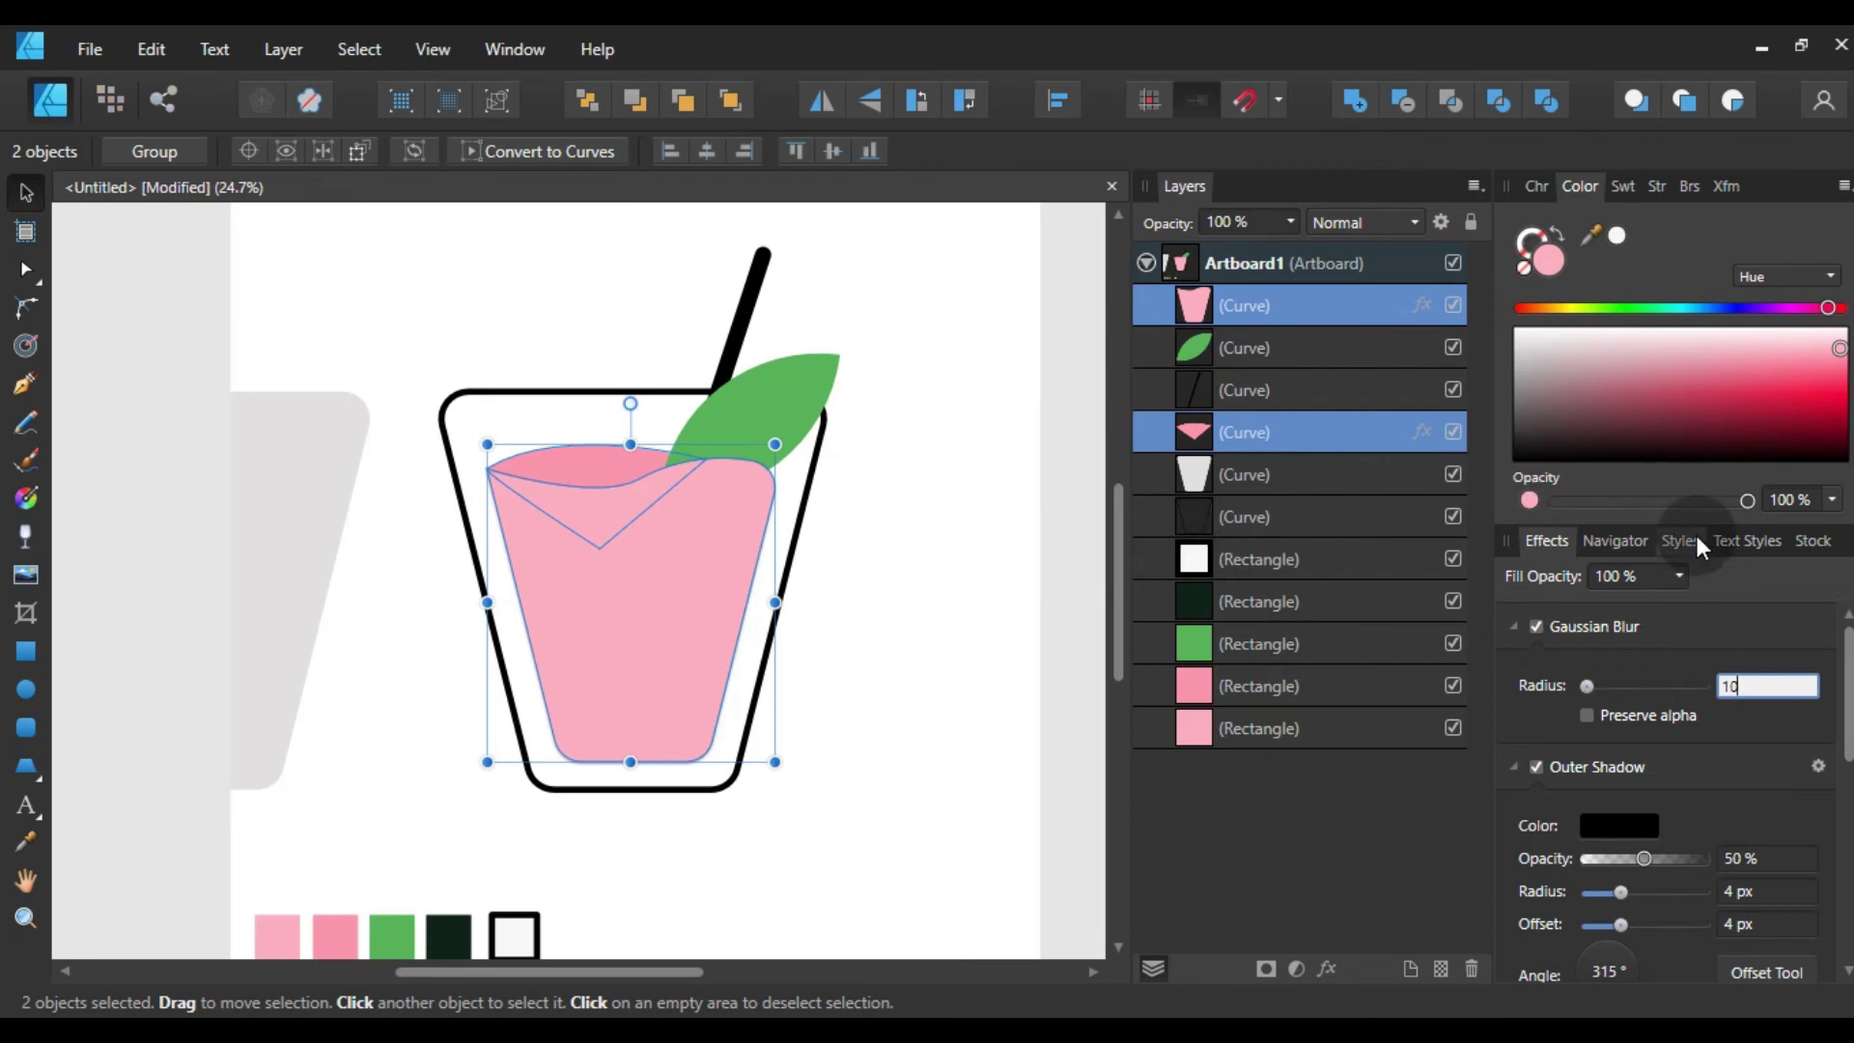
pyautogui.press('Return')
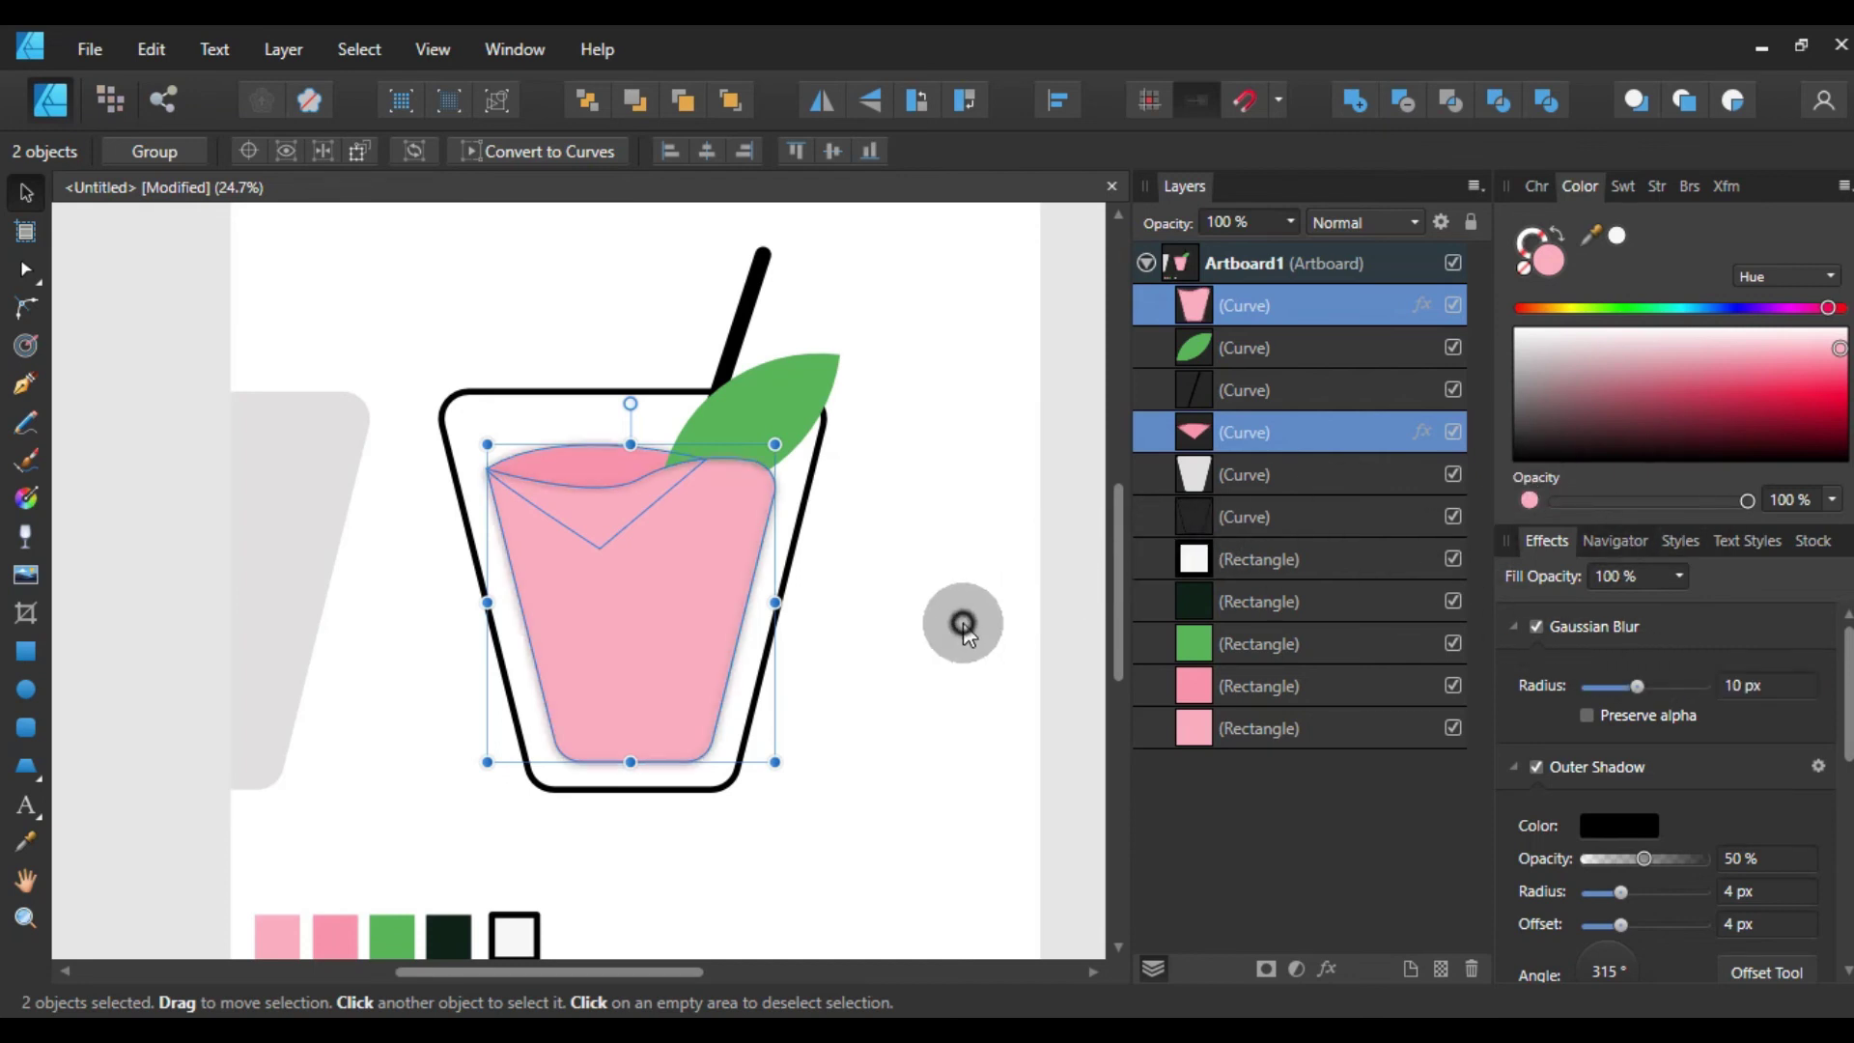
pyautogui.click(959, 621)
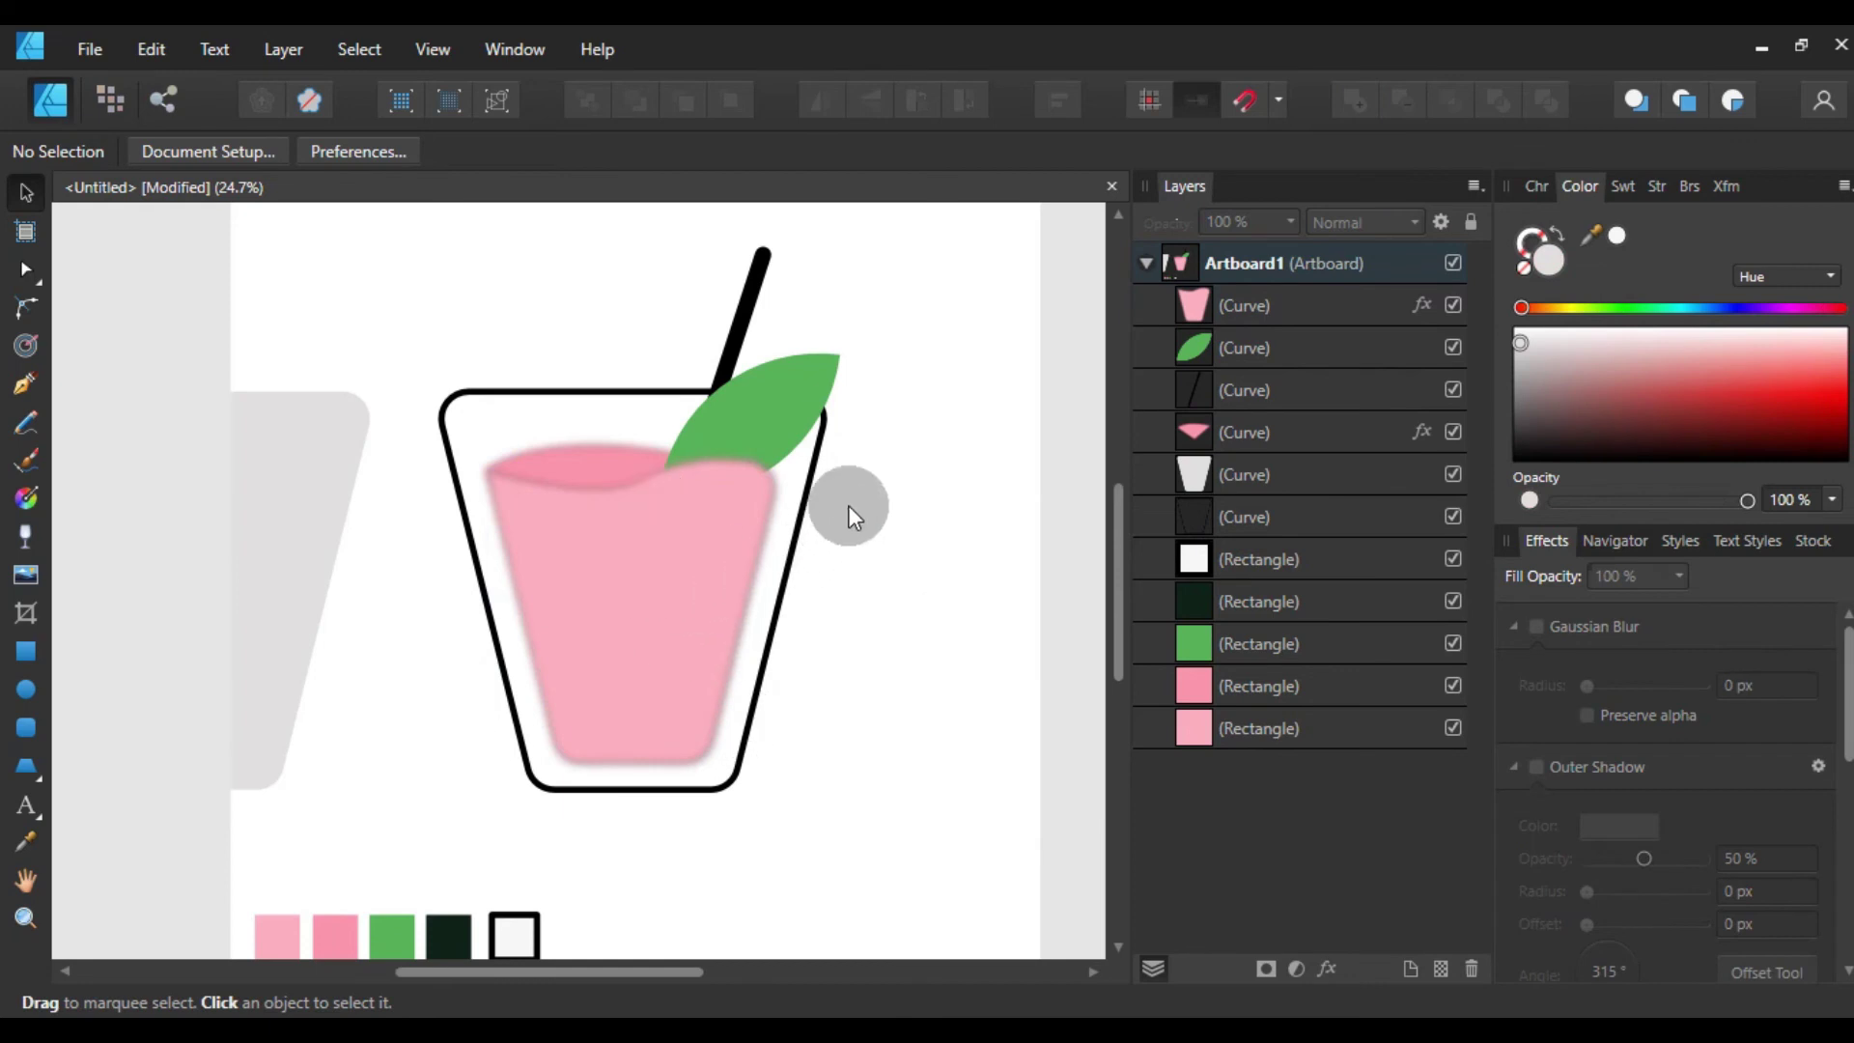
# - Move the grey glass-shaped overlay up and to the upper left
pyautogui.click(734, 569)
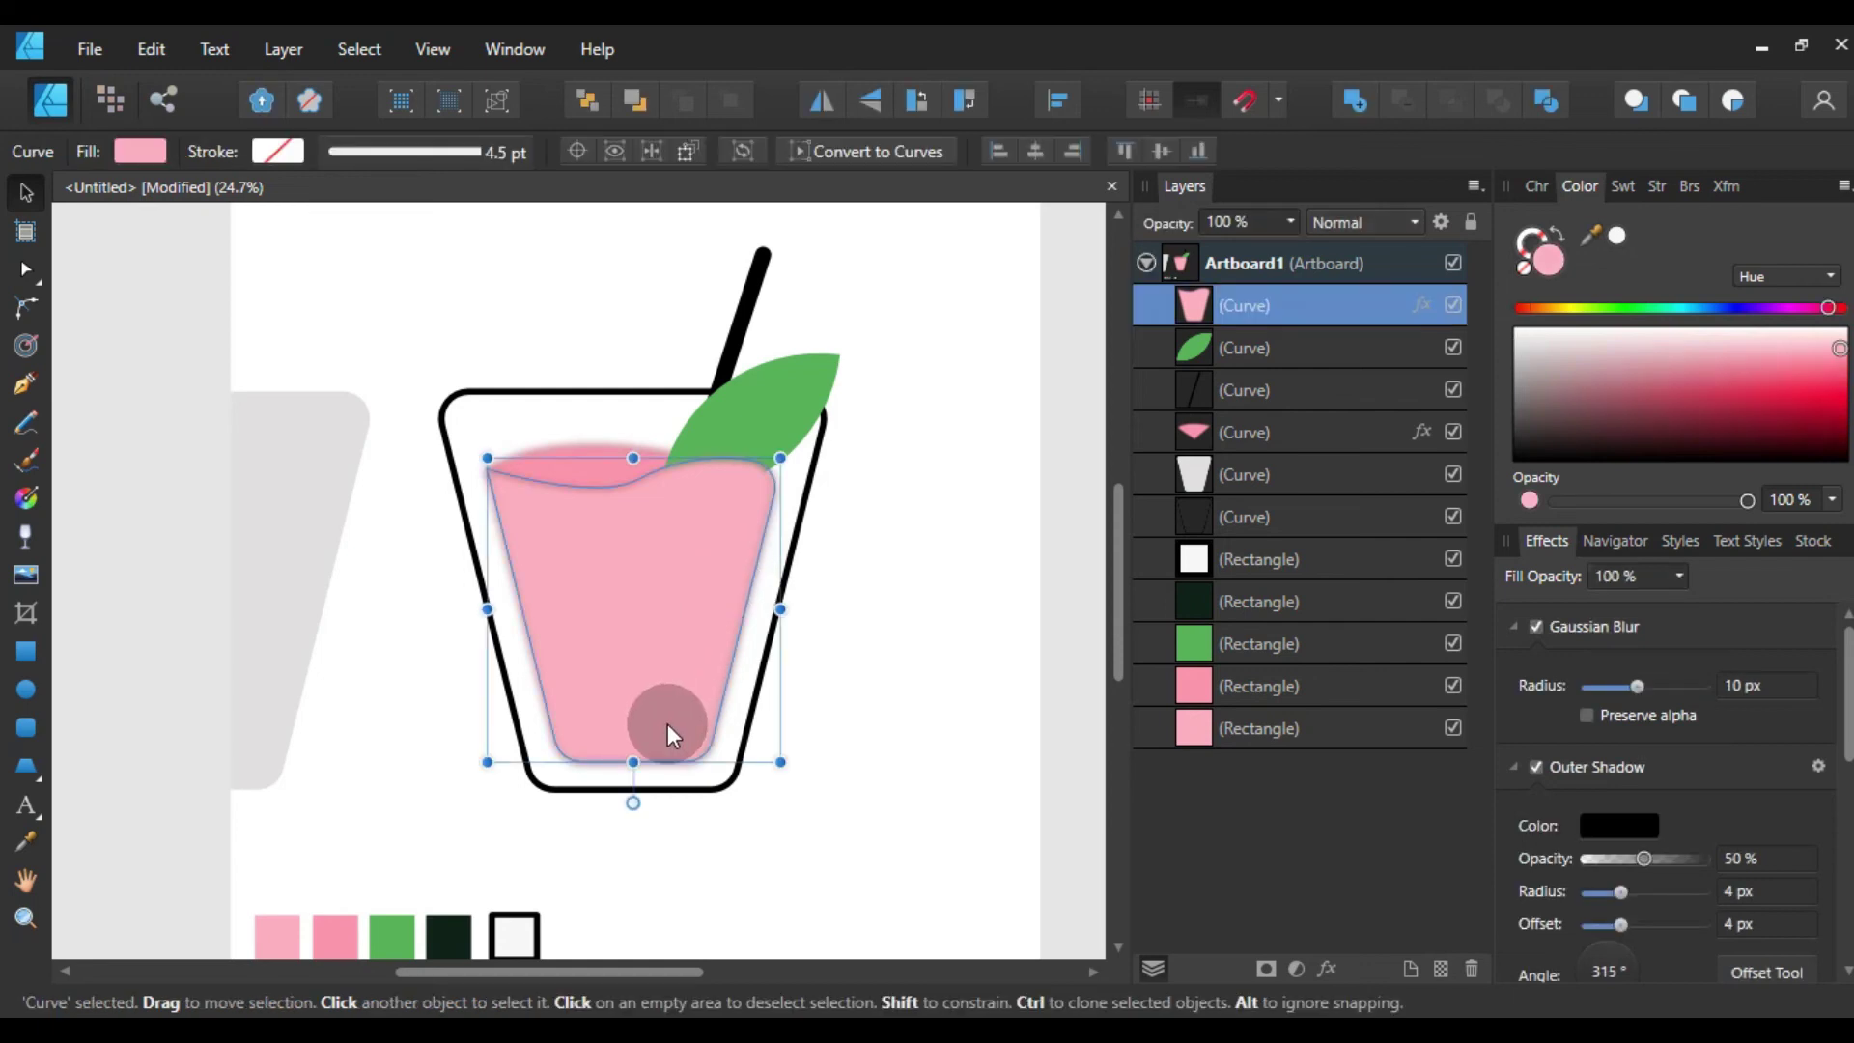
pyautogui.click(993, 385)
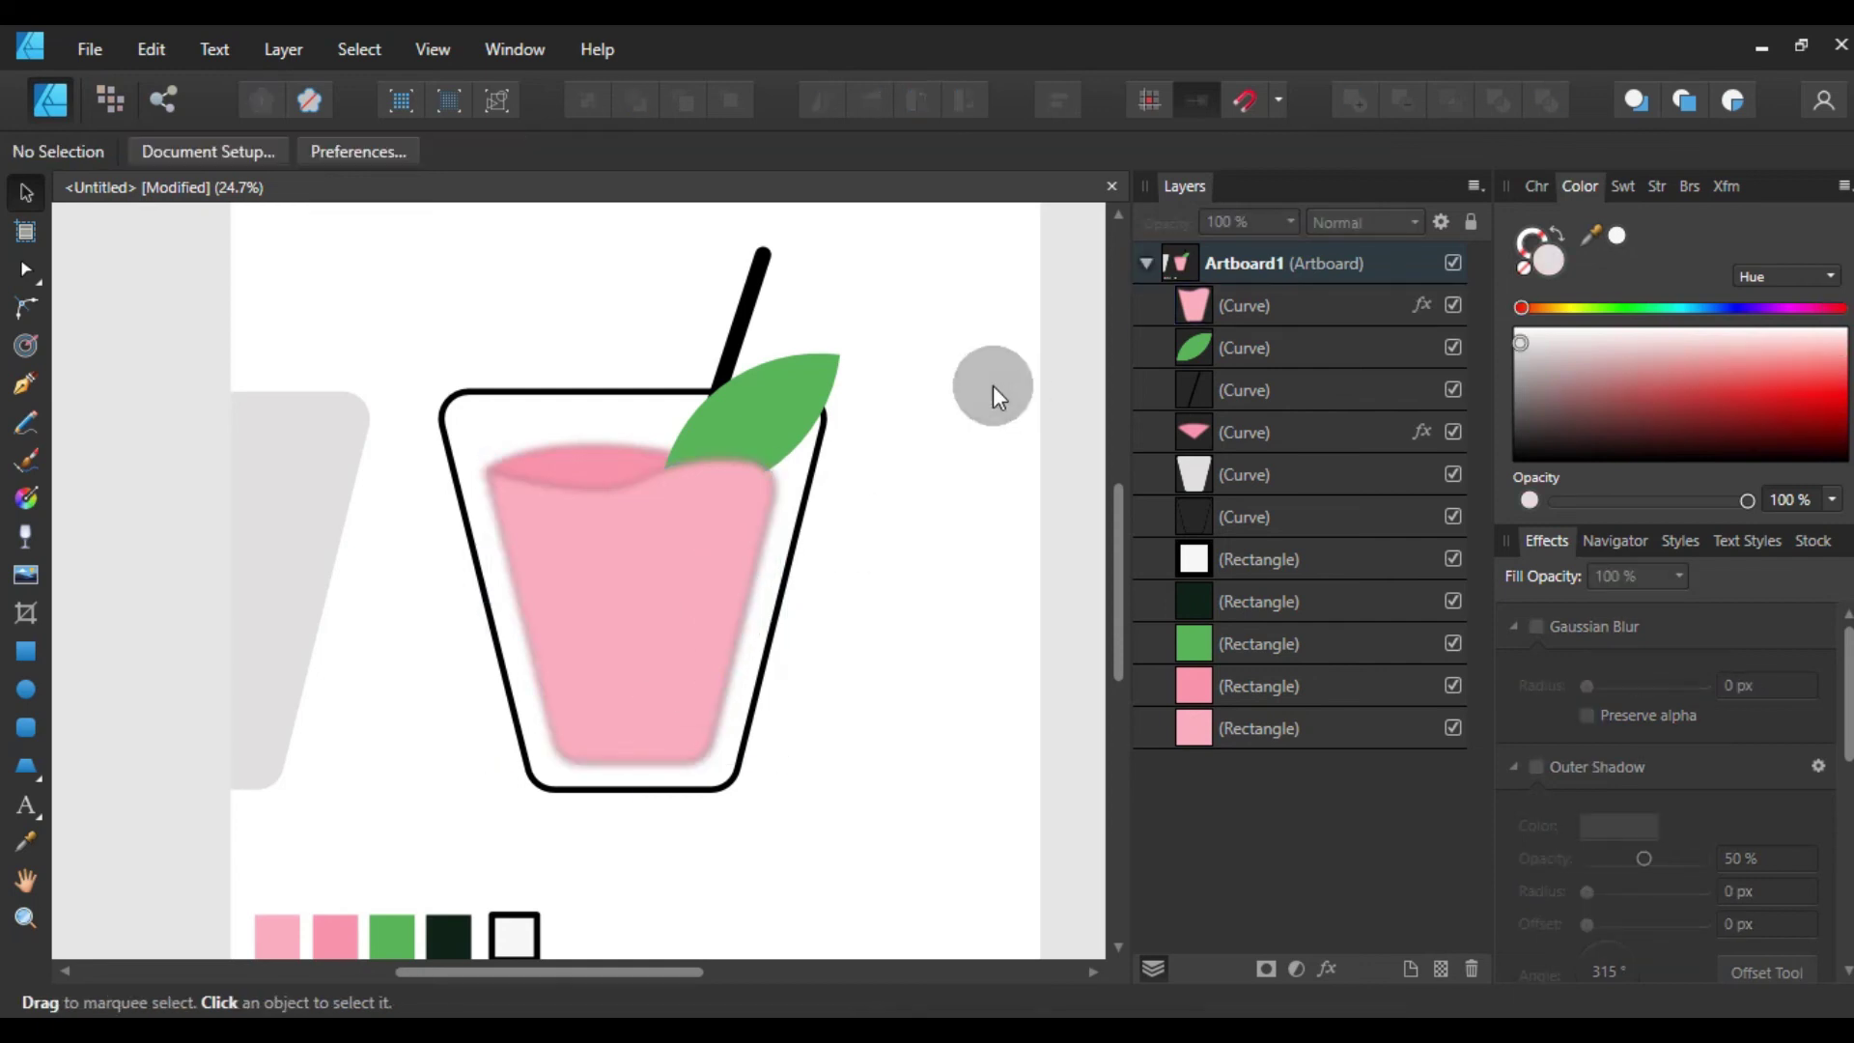
pyautogui.moveTo(257, 552)
pyautogui.mouseDown()
pyautogui.moveTo(464, 421)
pyautogui.moveTo(527, 426)
pyautogui.moveTo(241, 608)
pyautogui.moveTo(380, 680)
pyautogui.moveTo(277, 403)
pyautogui.moveTo(294, 371)
pyautogui.mouseUp()
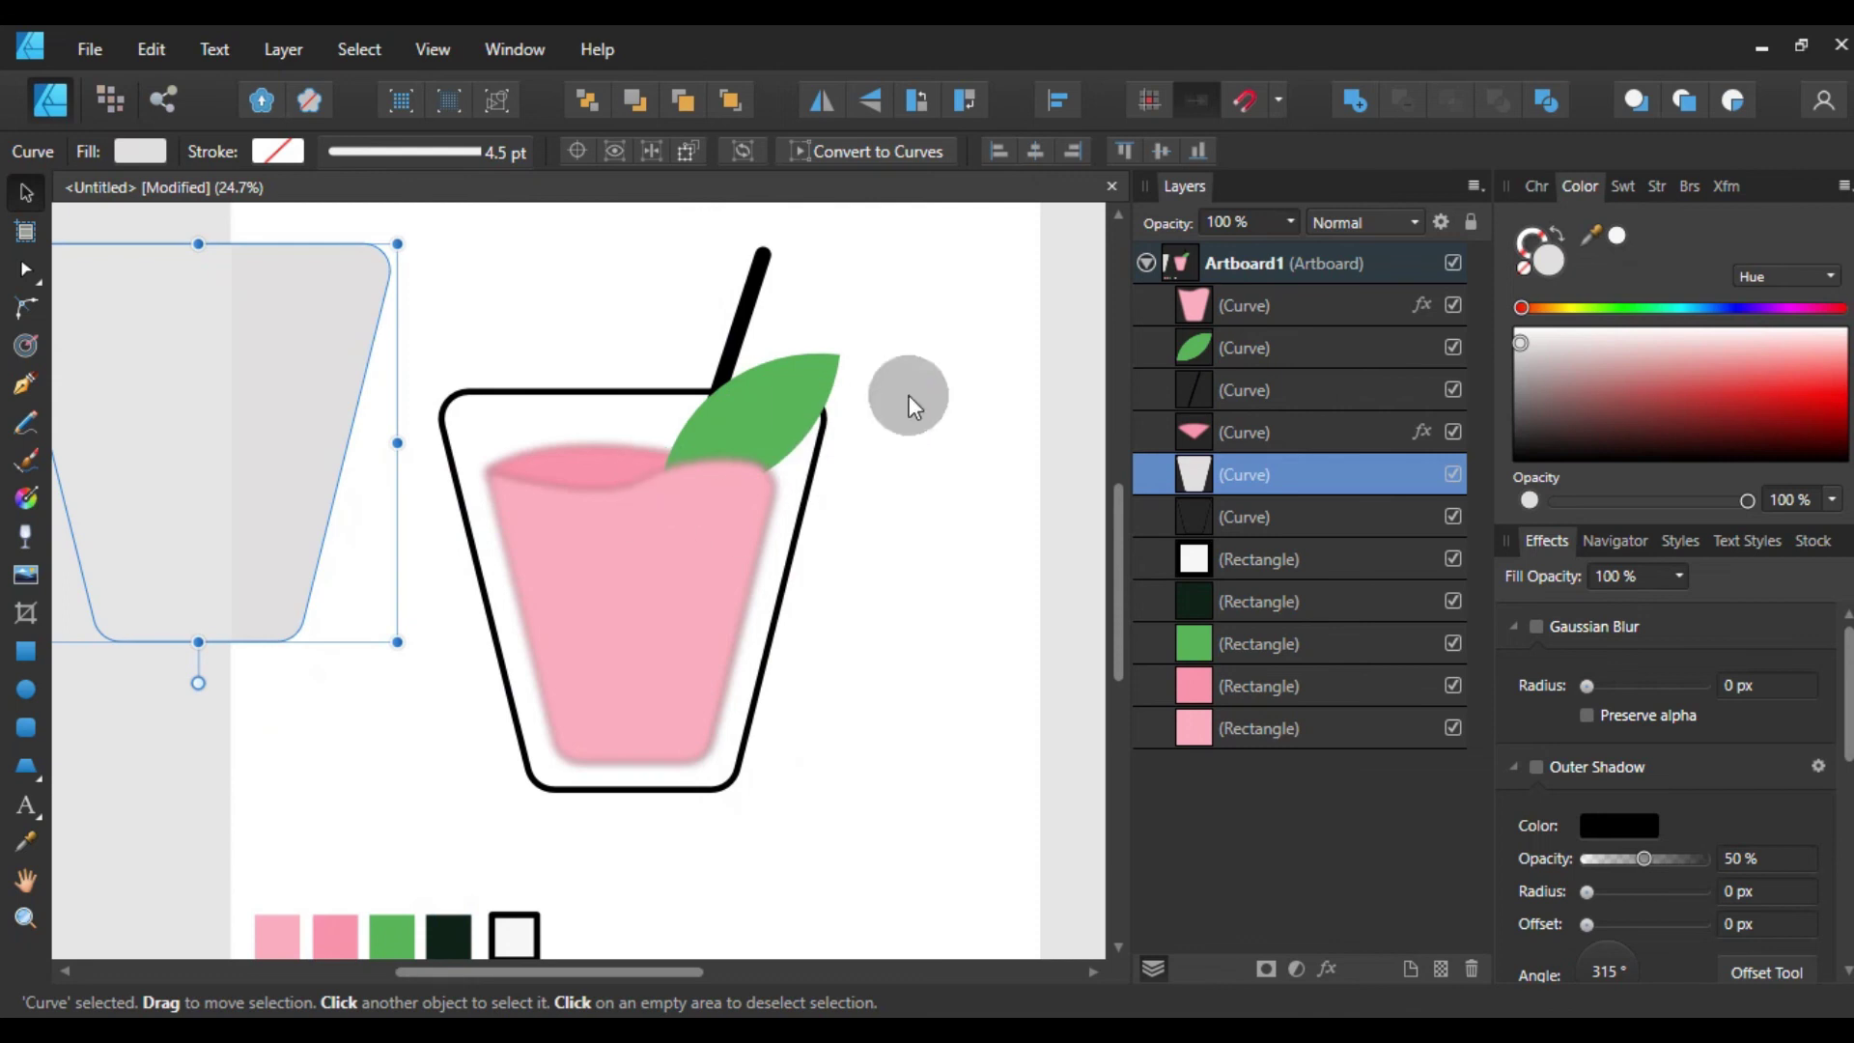
pyautogui.scroll(-3, 1671, 772)
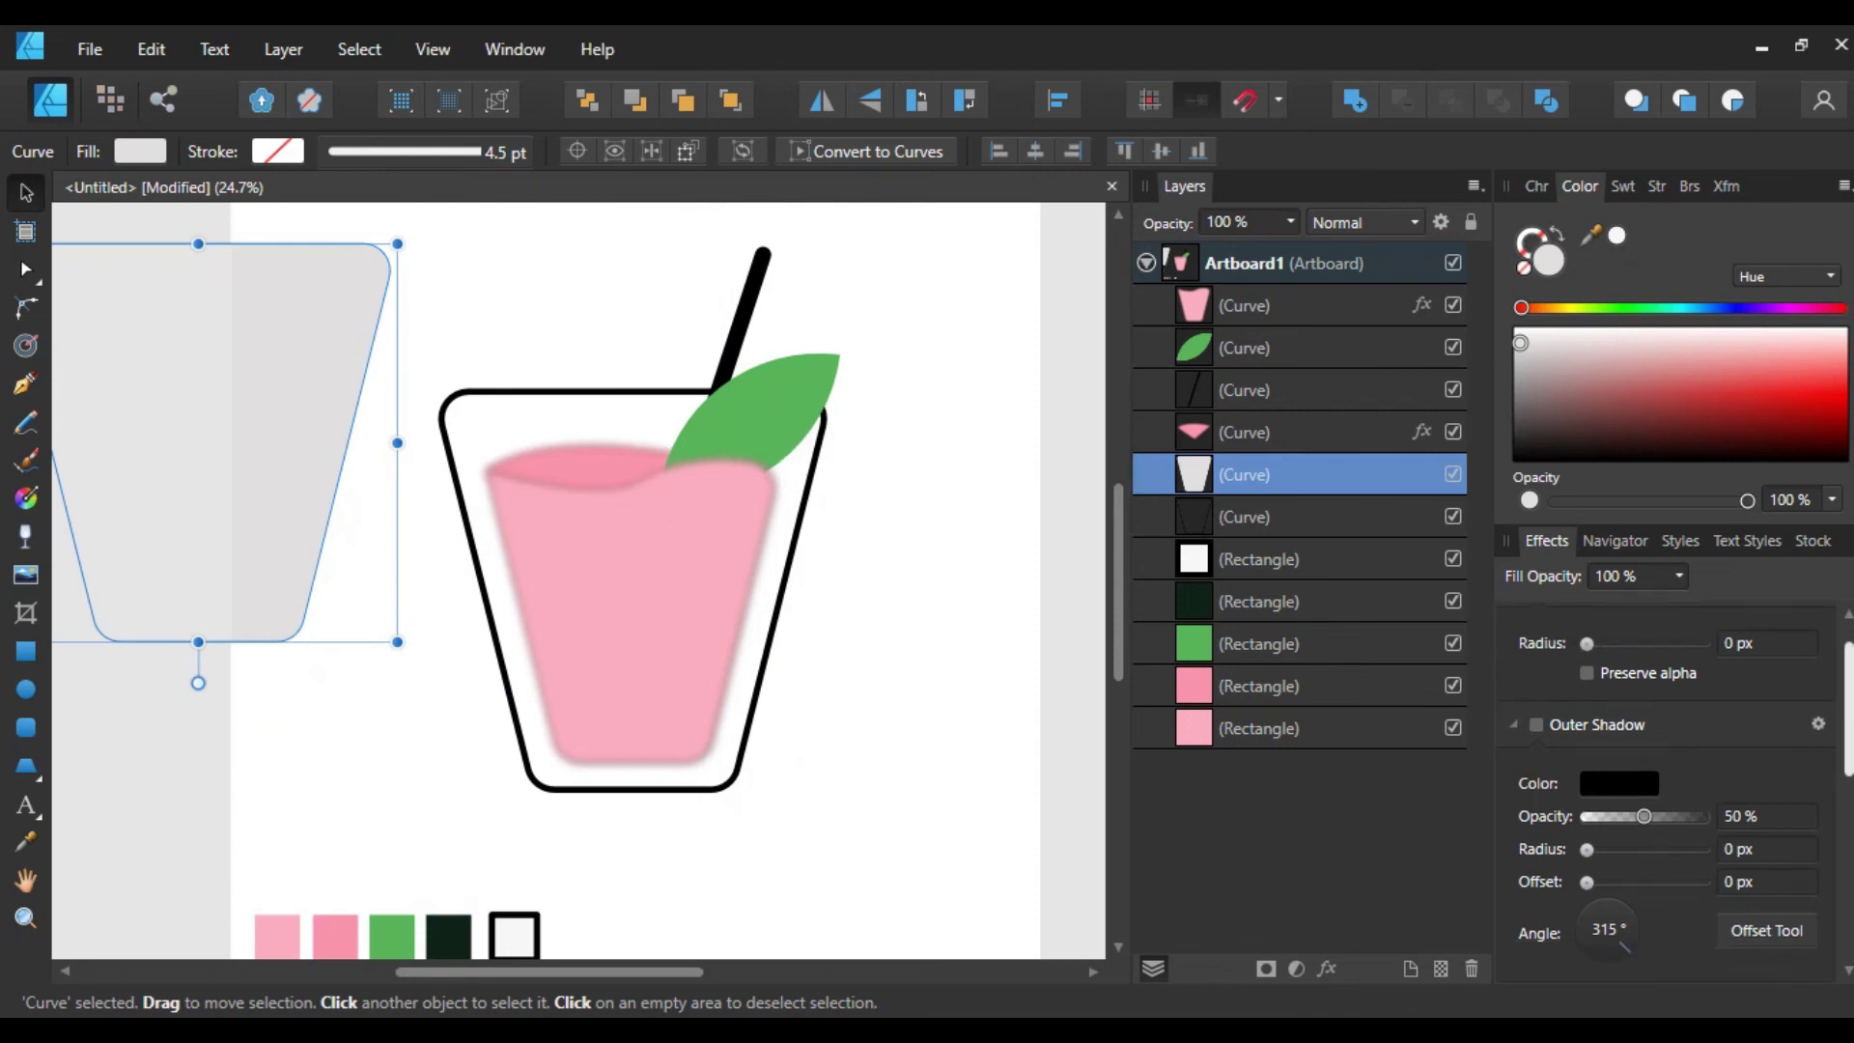
pyautogui.scroll(1, 1671, 772)
# - Reselect the blurred pink liquid shape to check its effects
pyautogui.click(711, 632)
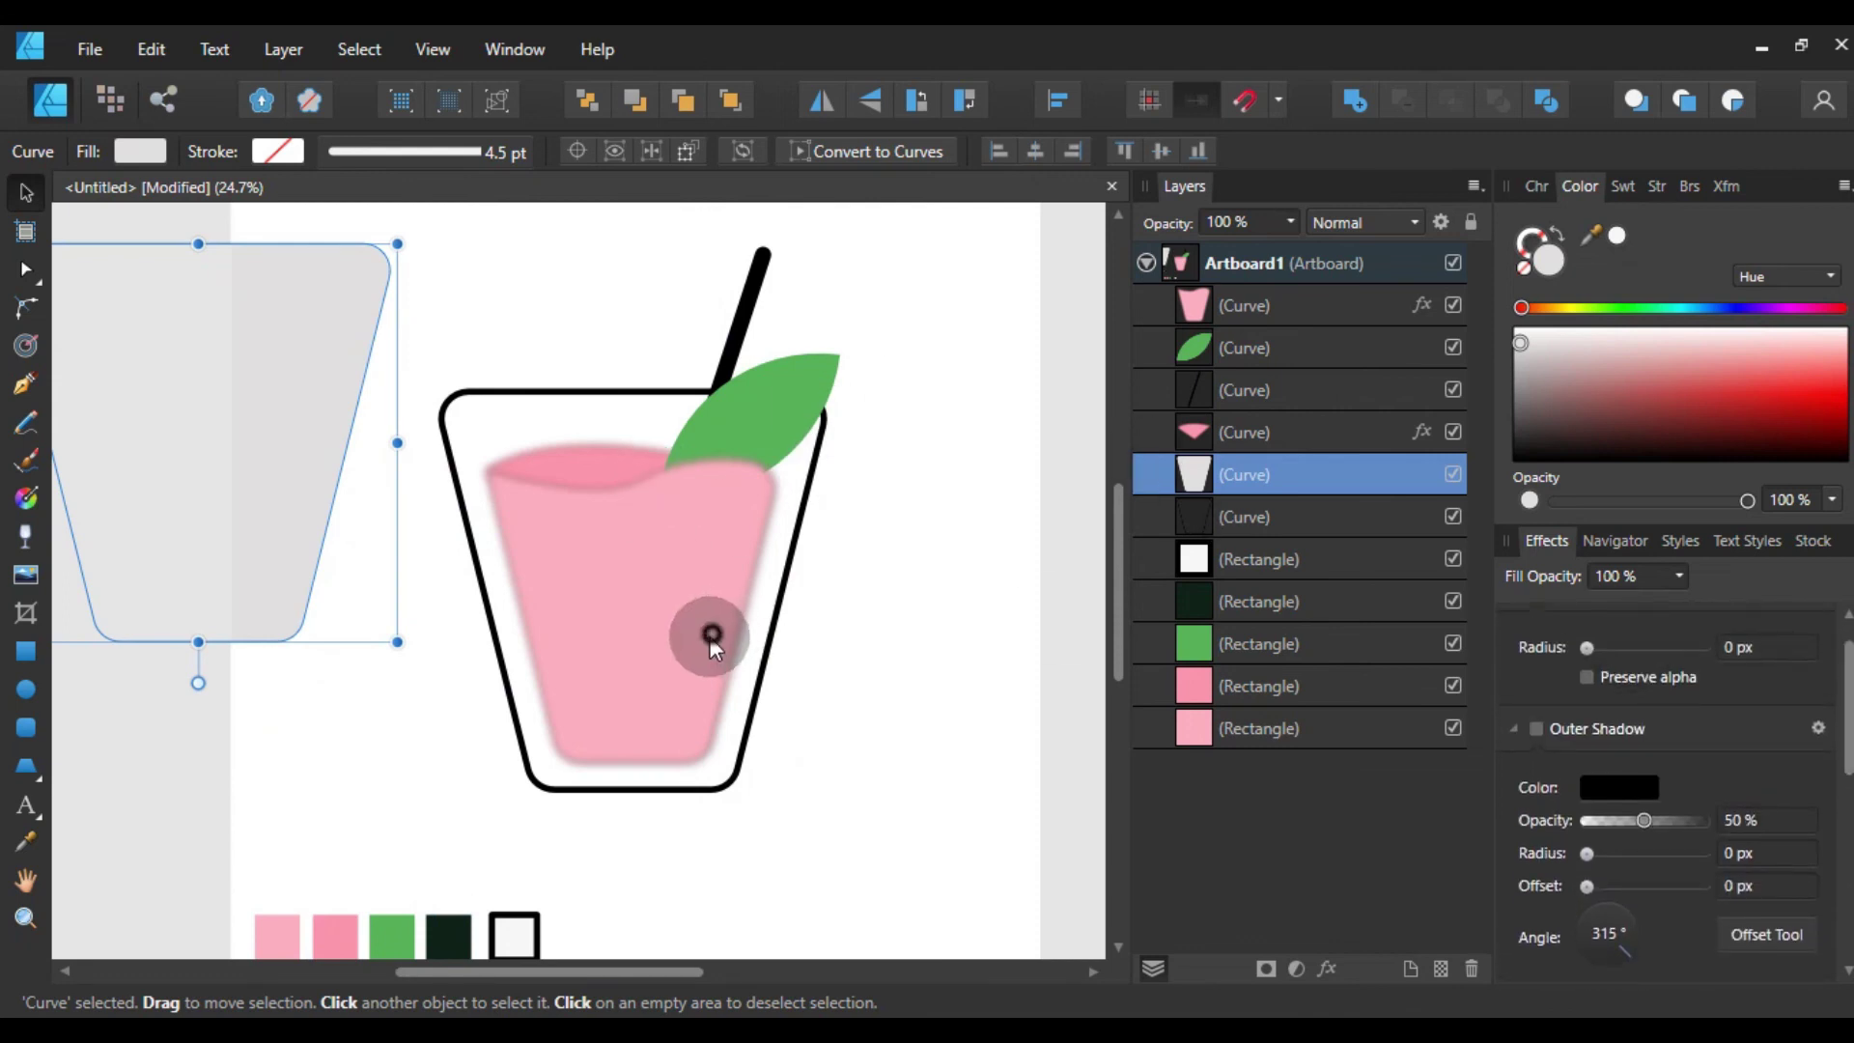
pyautogui.click(1091, 375)
pyautogui.click(577, 604)
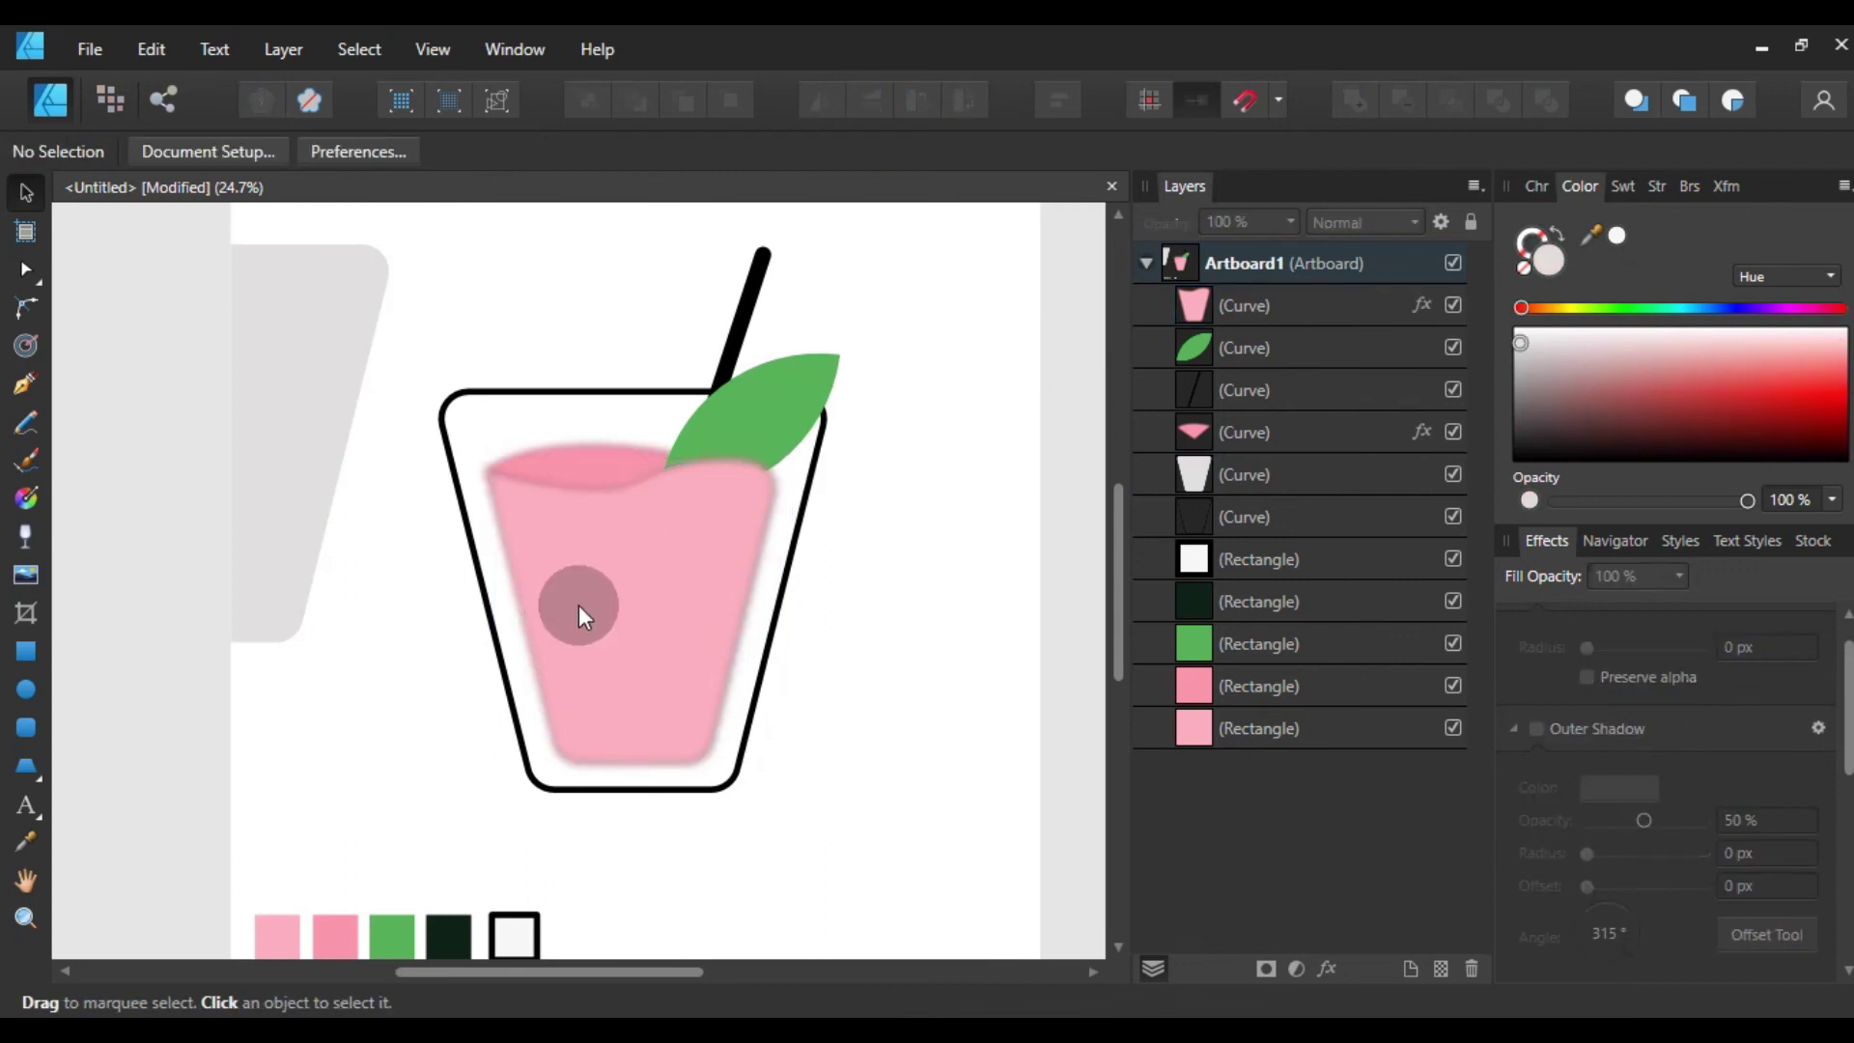
pyautogui.click(902, 315)
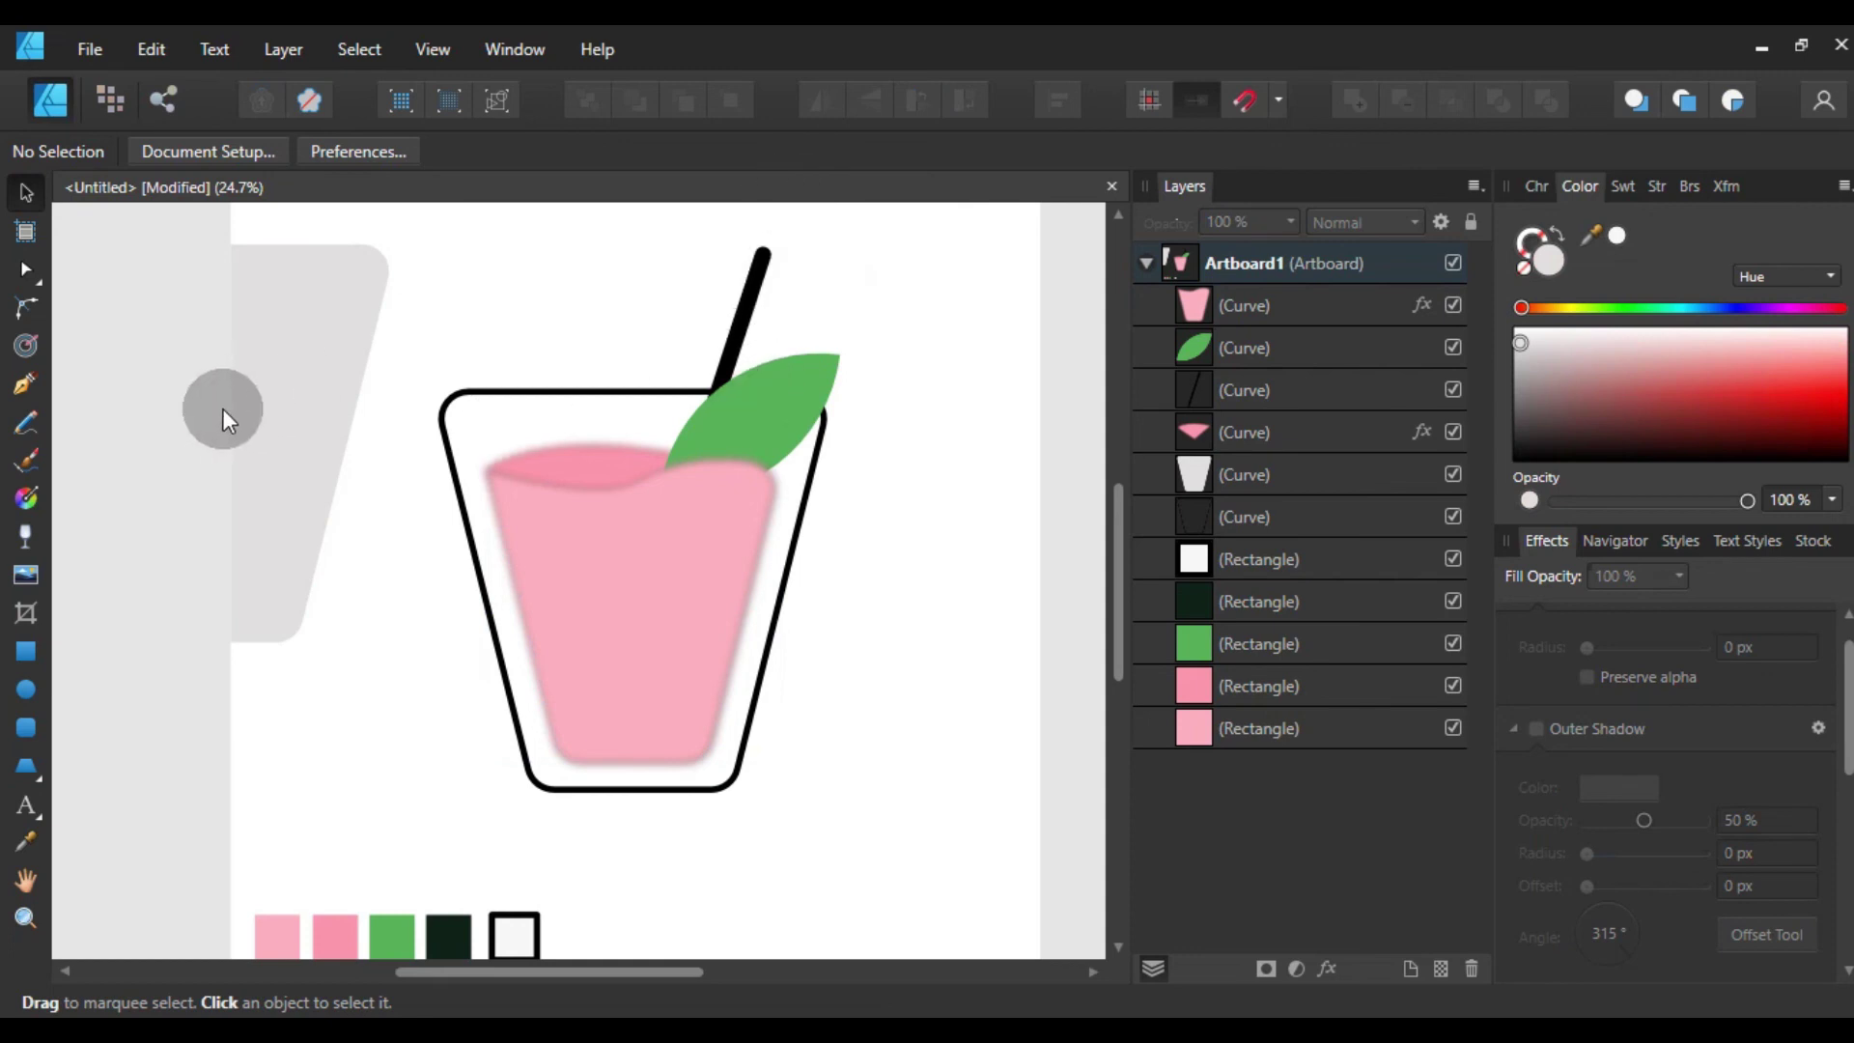
# - Bring the grey glass shape to the front of the stacking order with Arrange > Move to Front
pyautogui.moveTo(289, 374)
pyautogui.mouseDown()
pyautogui.moveTo(797, 558)
pyautogui.moveTo(332, 507)
pyautogui.mouseUp()
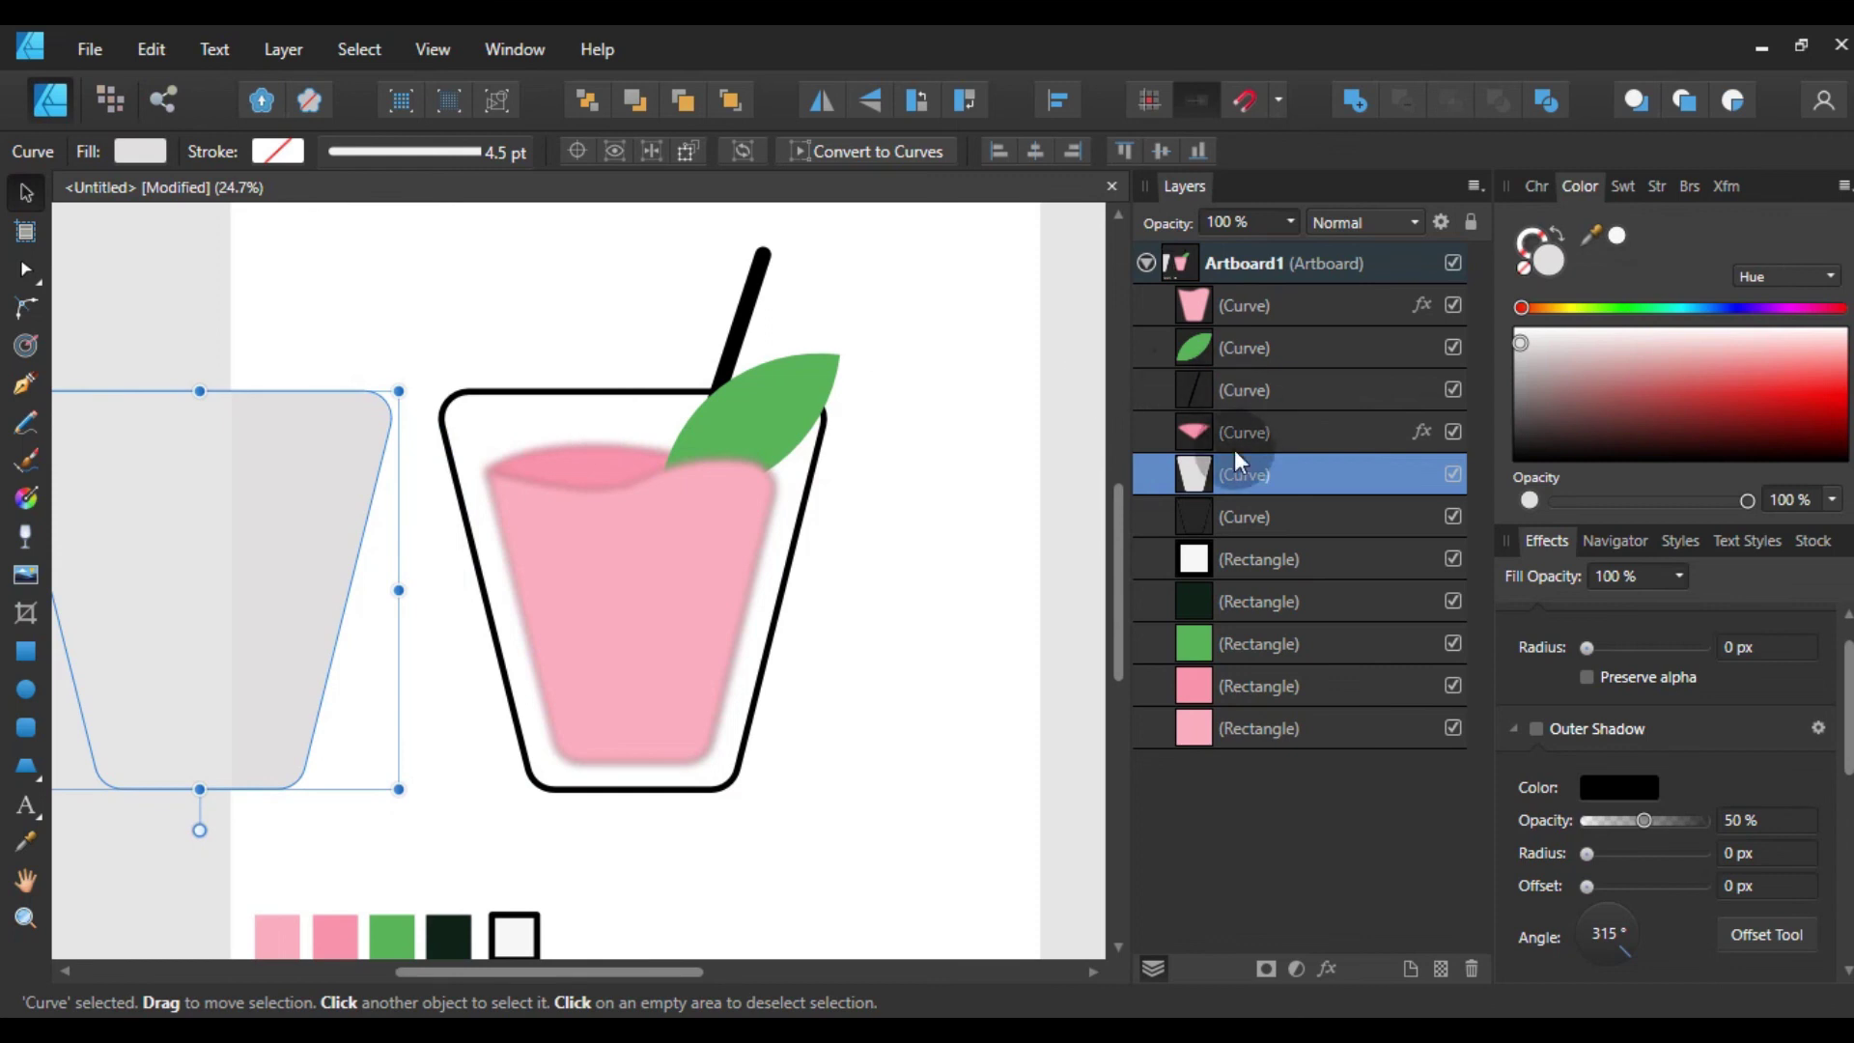
pyautogui.rightClick(201, 643)
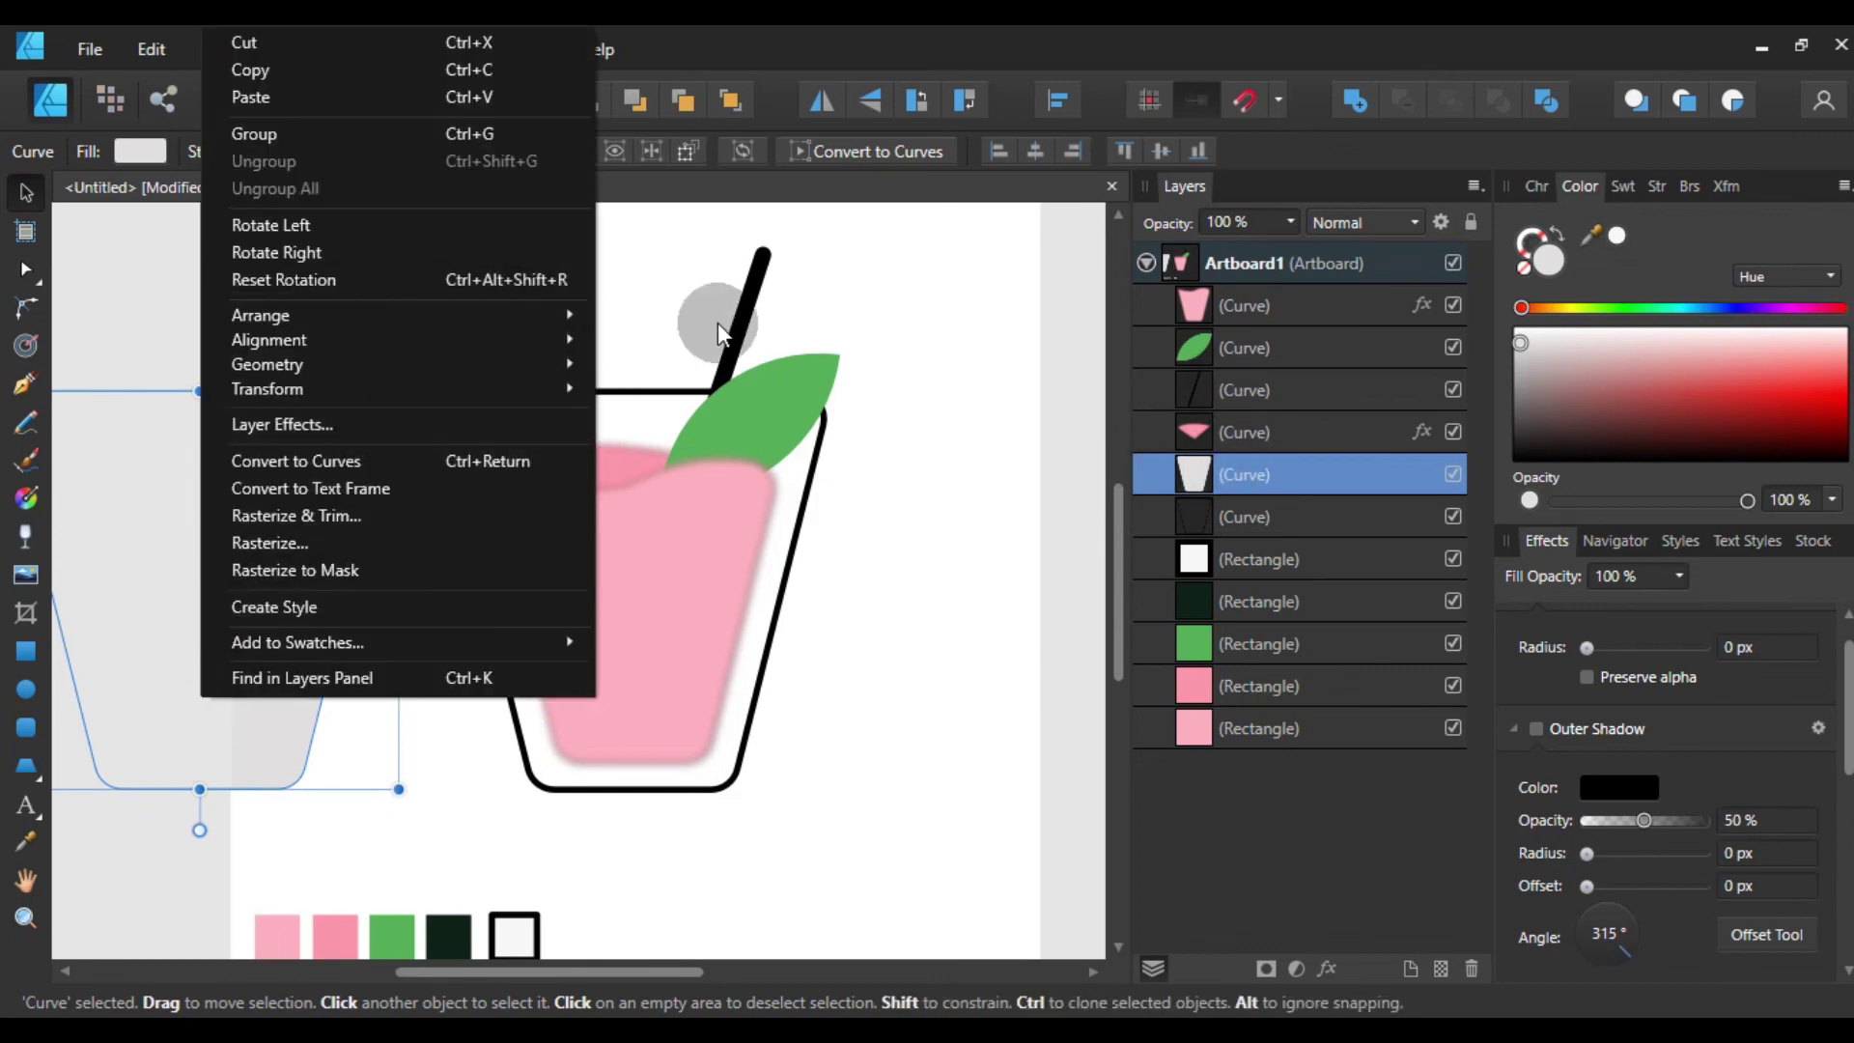
pyautogui.click(936, 309)
pyautogui.click(318, 524)
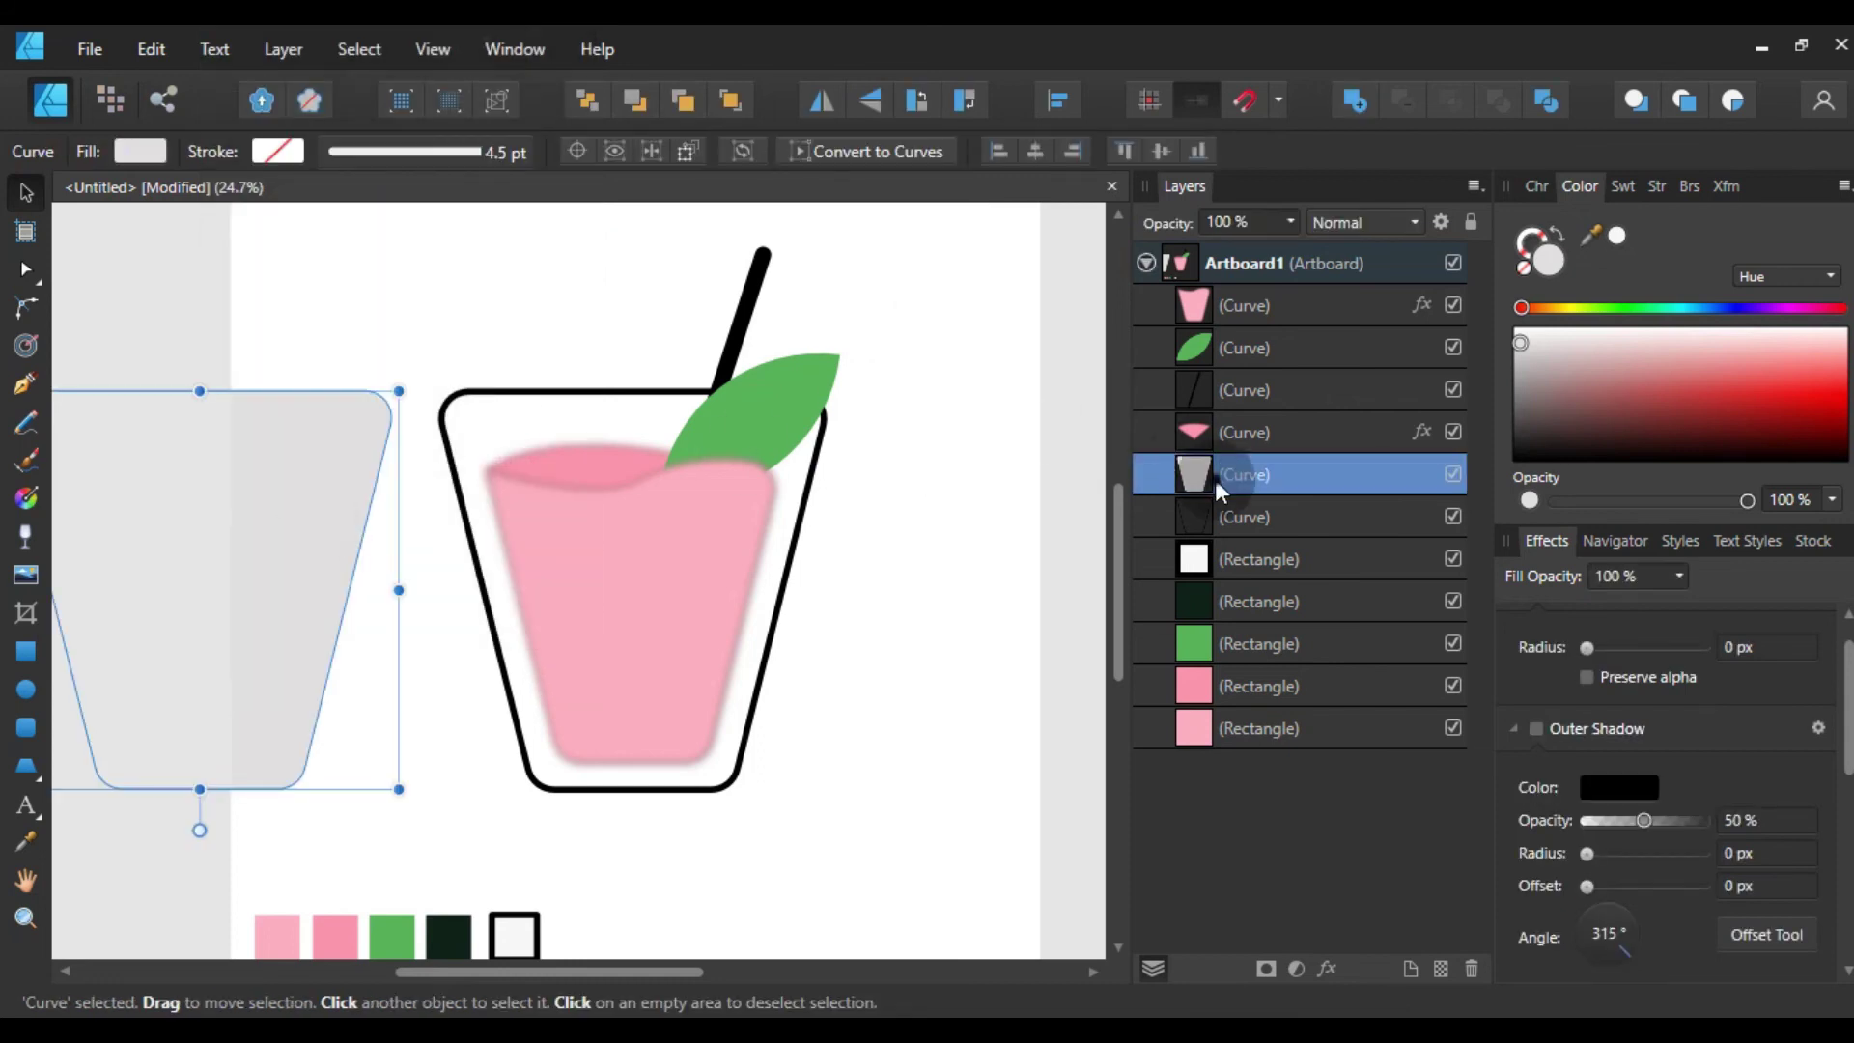
pyautogui.moveTo(1214, 479); pyautogui.dragTo(1145, 286)
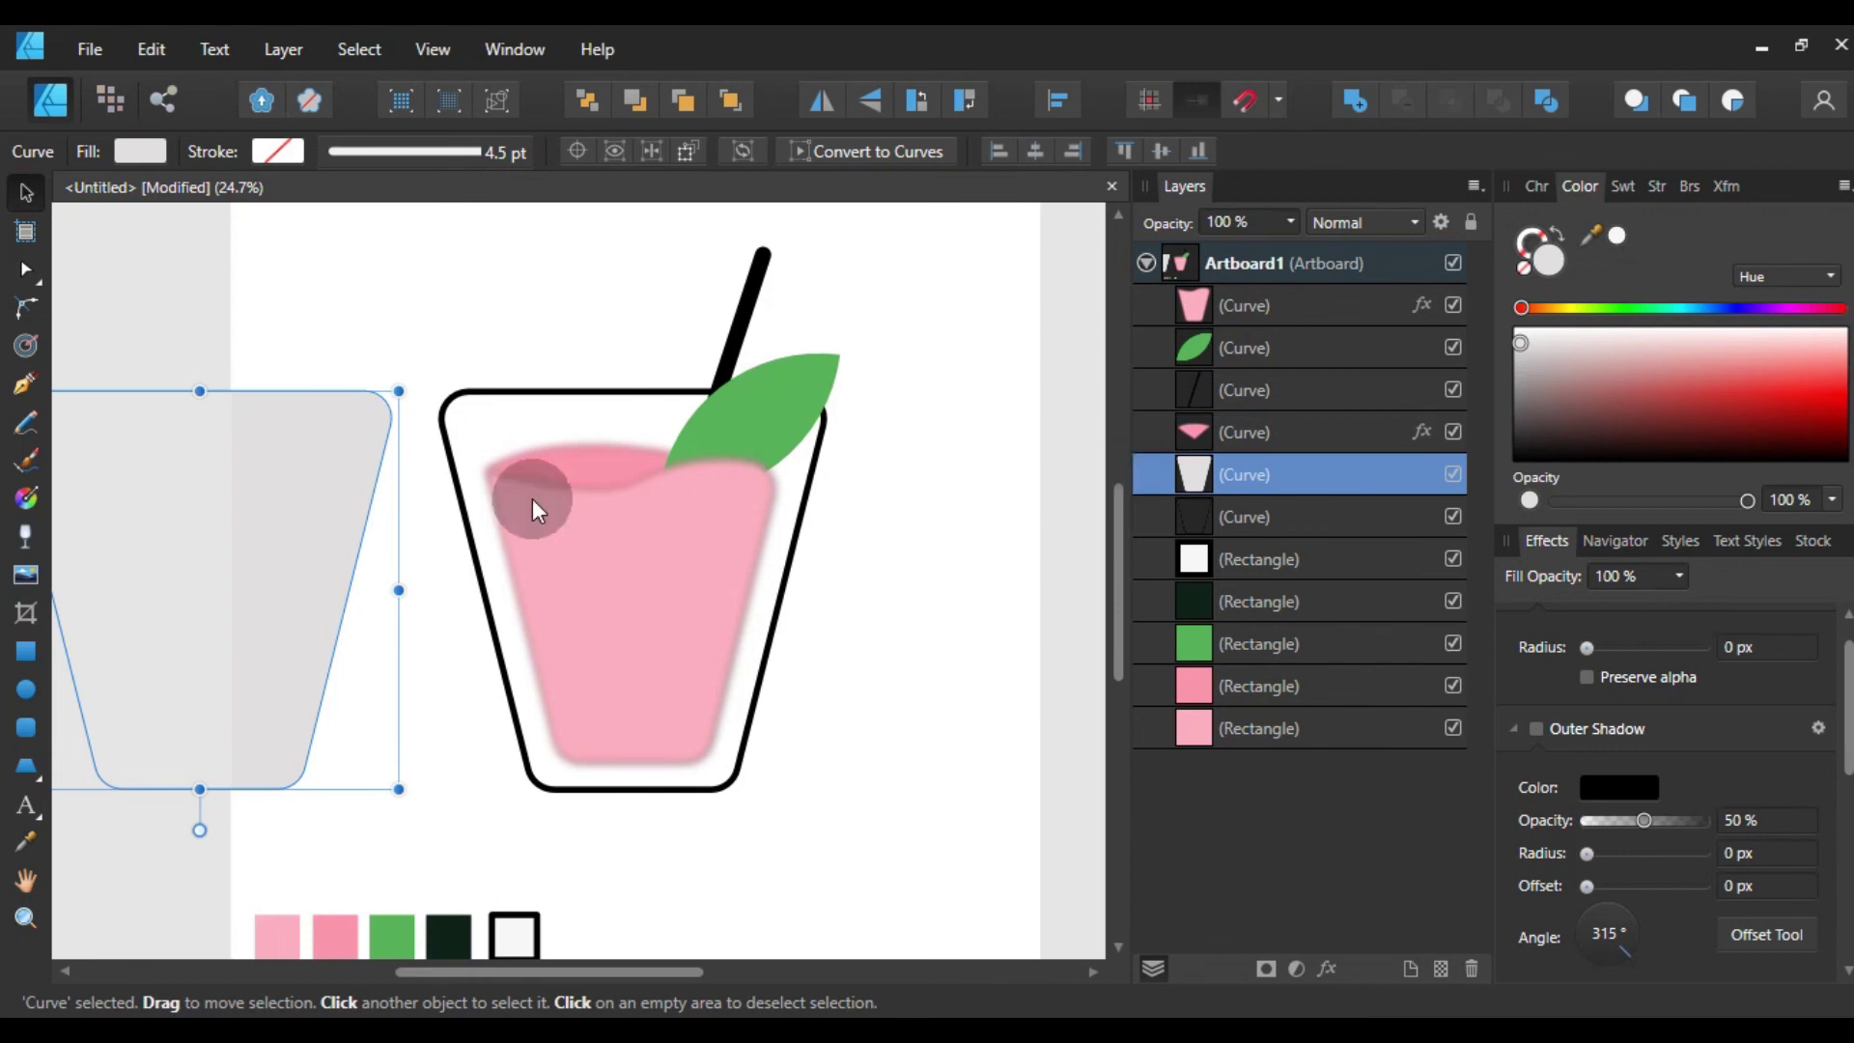
pyautogui.rightClick(207, 614)
pyautogui.moveTo(264, 314)
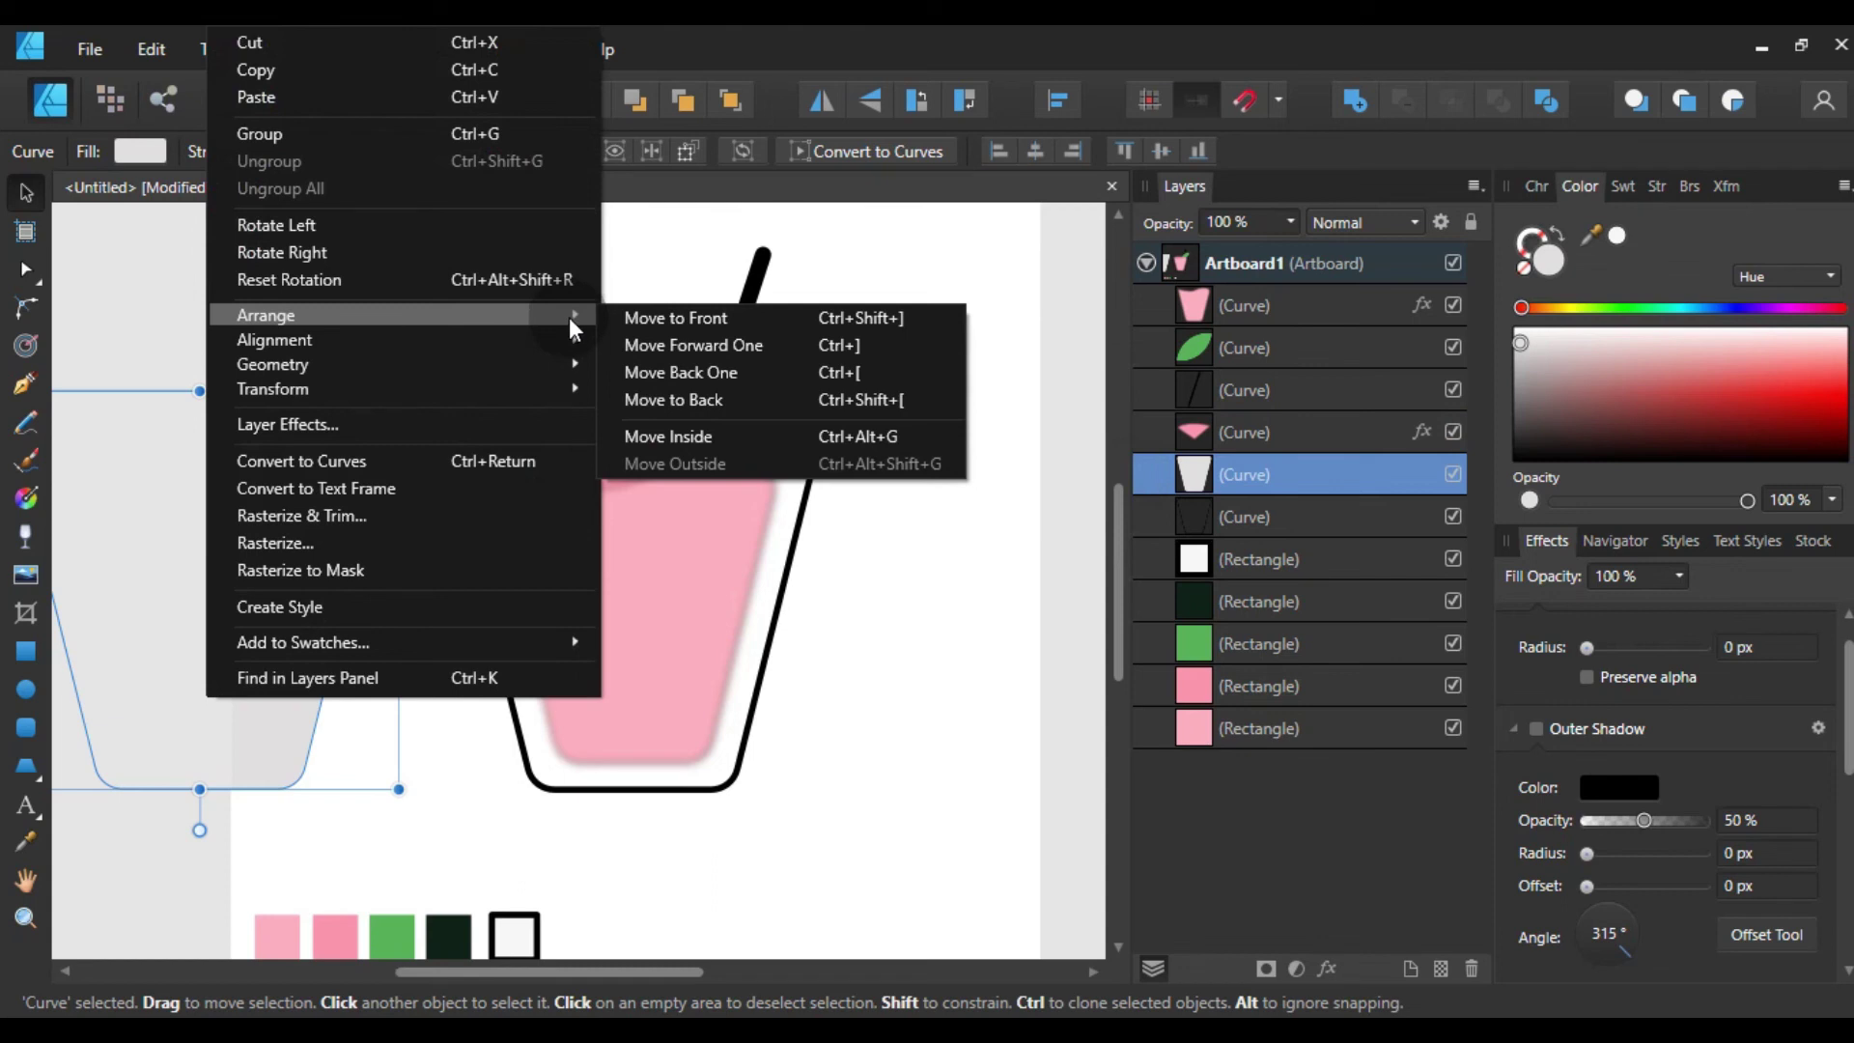
pyautogui.click(627, 311)
# - Place the grey glass shape over the cup and select it with the black outline
pyautogui.moveTo(303, 535)
pyautogui.mouseDown()
pyautogui.moveTo(767, 545)
pyautogui.moveTo(720, 536)
pyautogui.mouseUp()
pyautogui.keyDown('shift'); pyautogui.click(1224, 519); pyautogui.keyUp('shift')
pyautogui.click(969, 468)
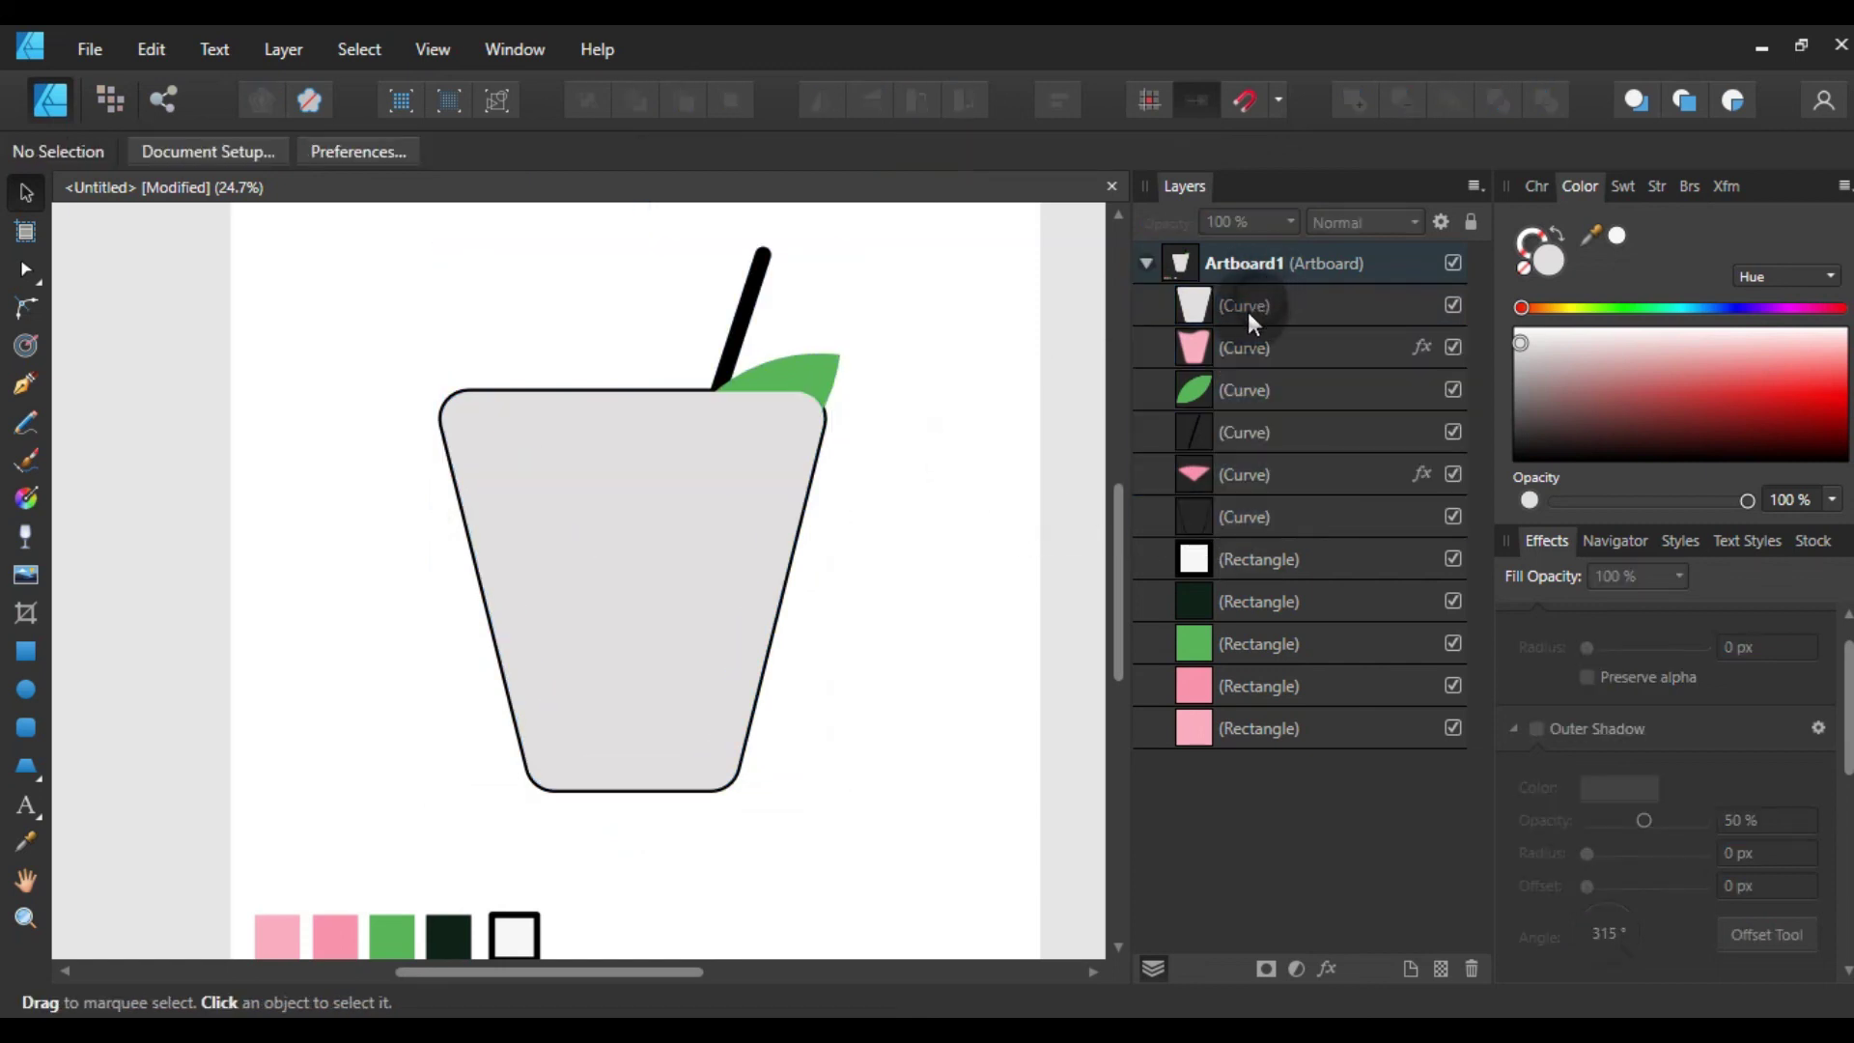
pyautogui.click(1247, 309)
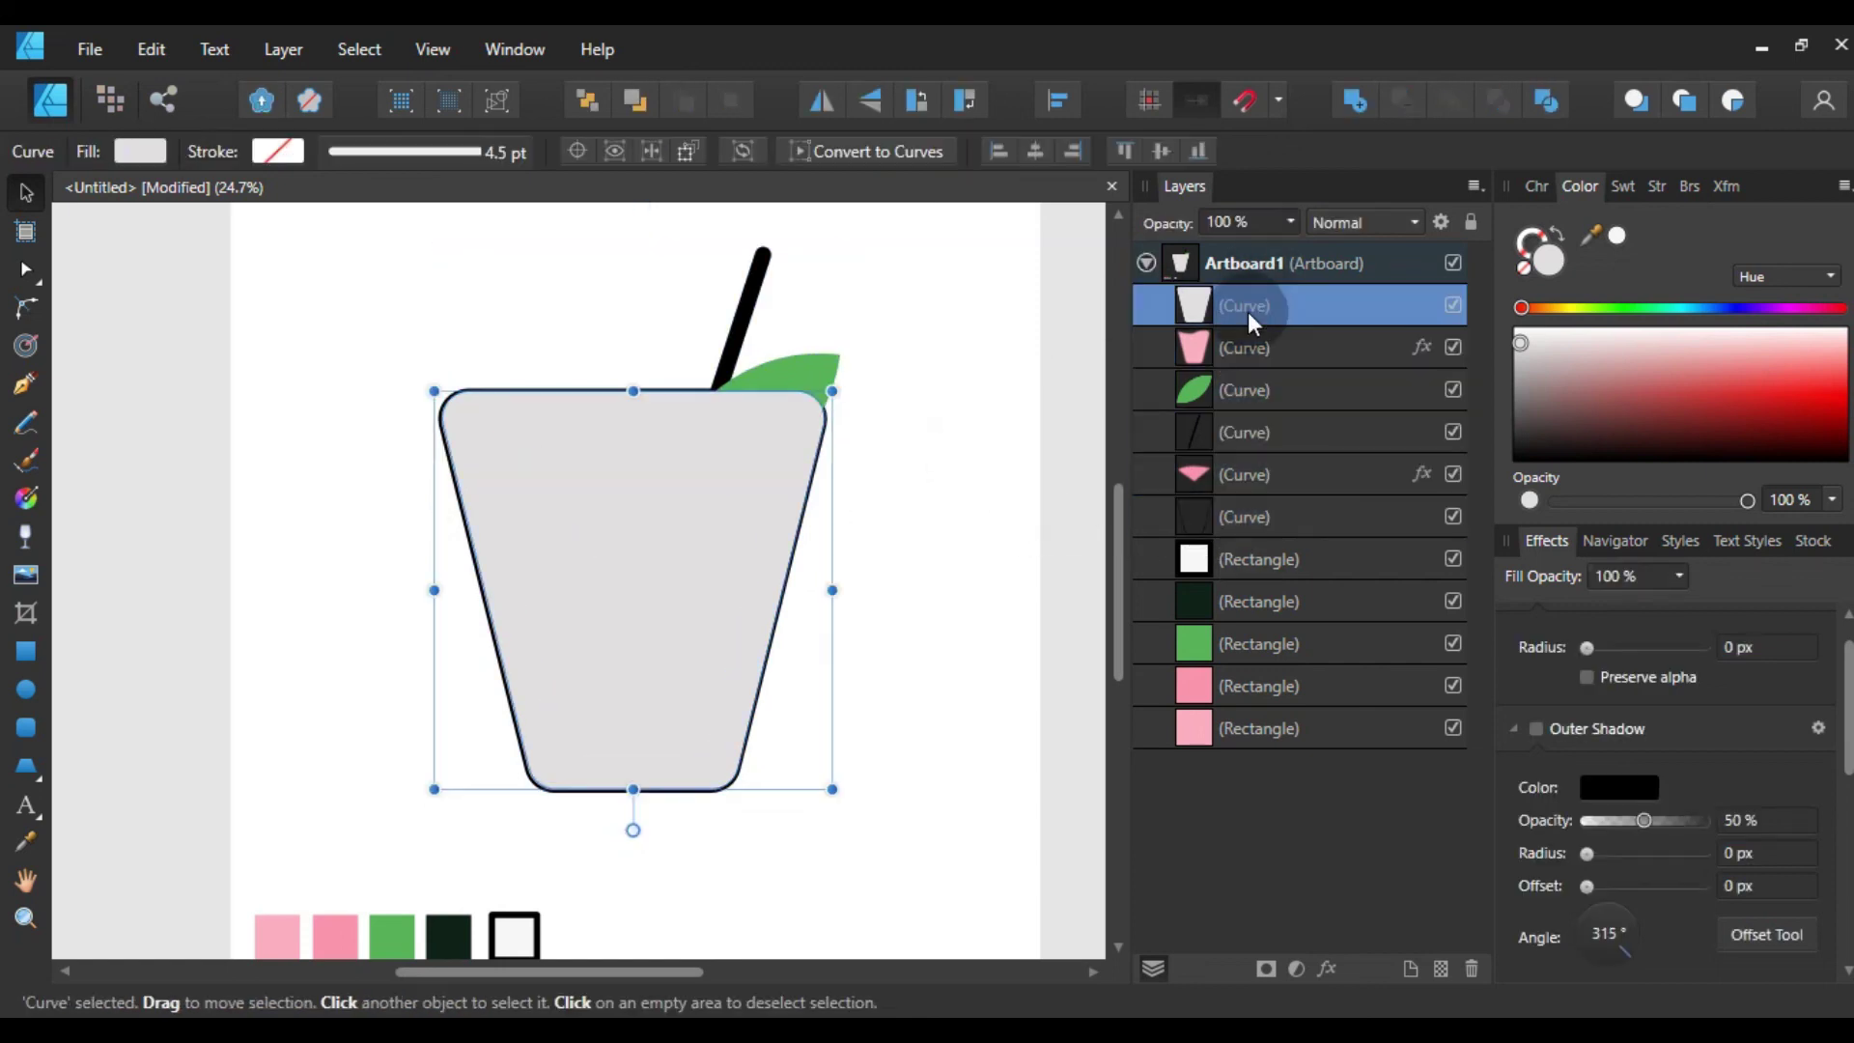
pyautogui.keyDown('ctrl'); pyautogui.click(1226, 509); pyautogui.keyUp('ctrl')
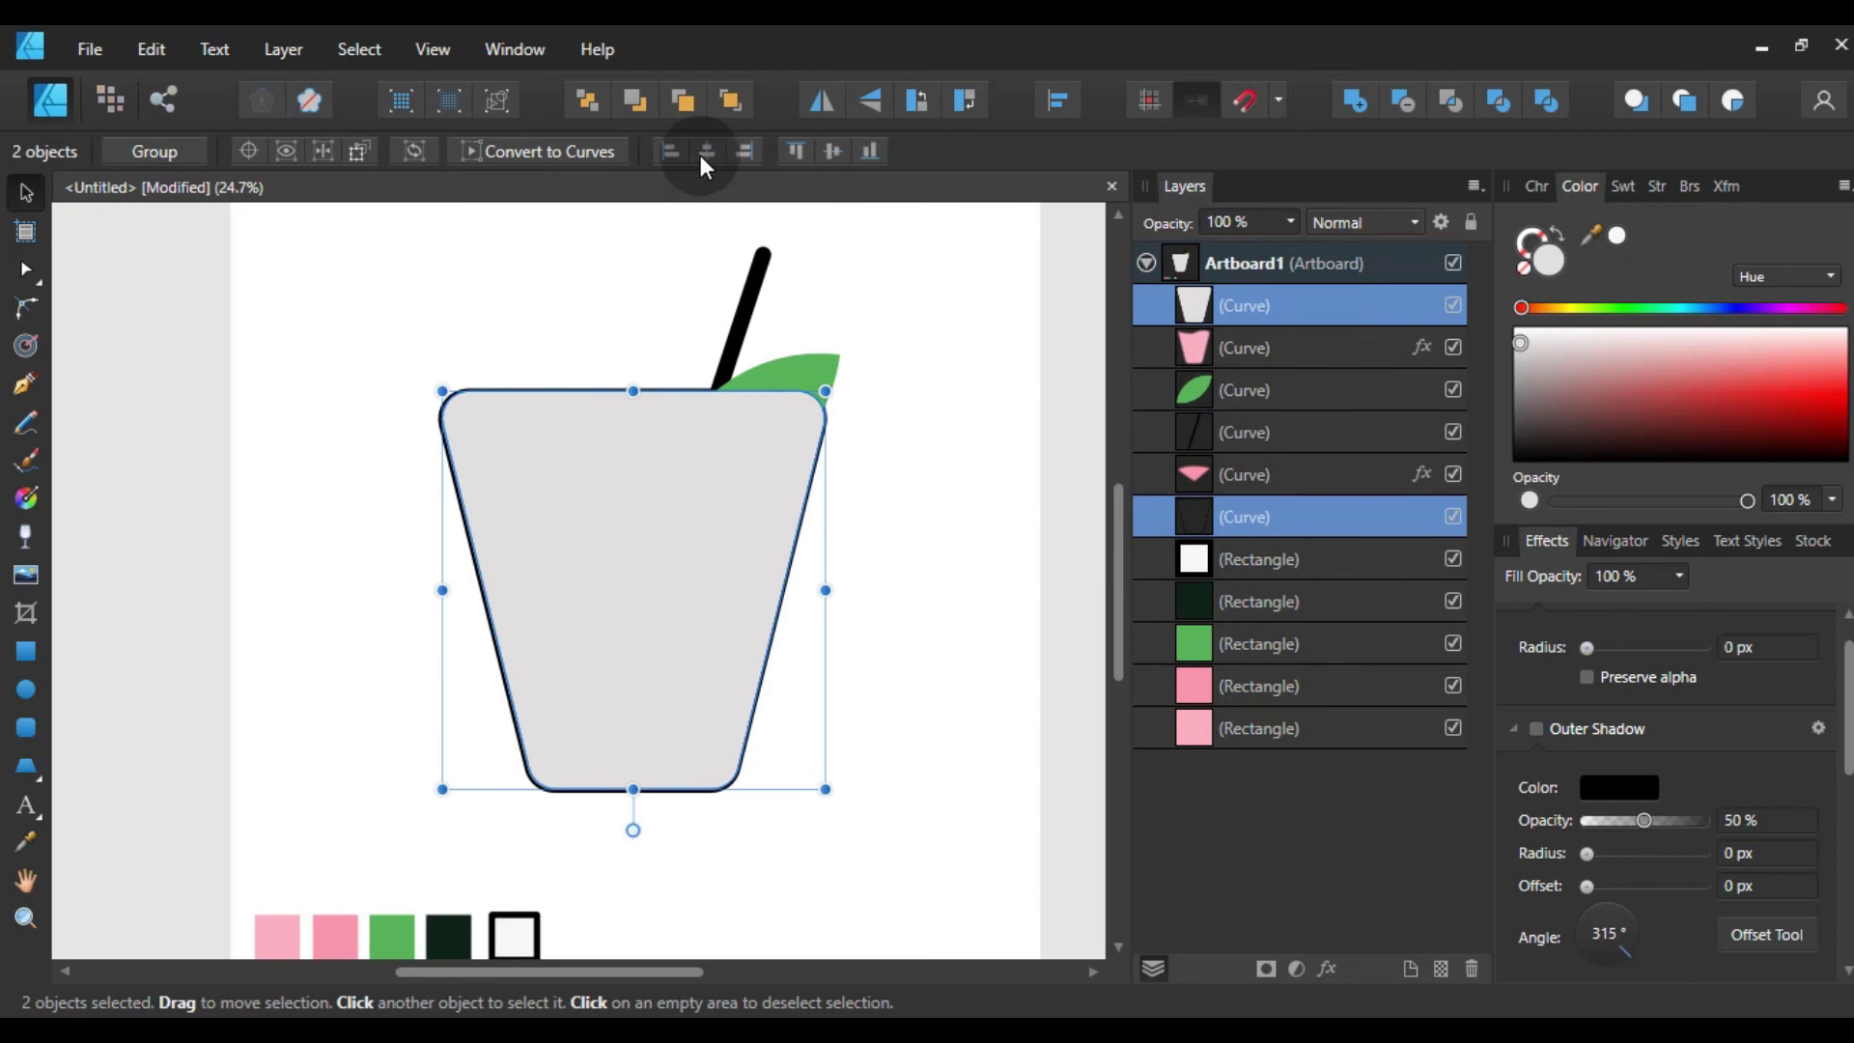
# - Set the grey glass overlay's layer opacity to 50%
pyautogui.click(918, 273)
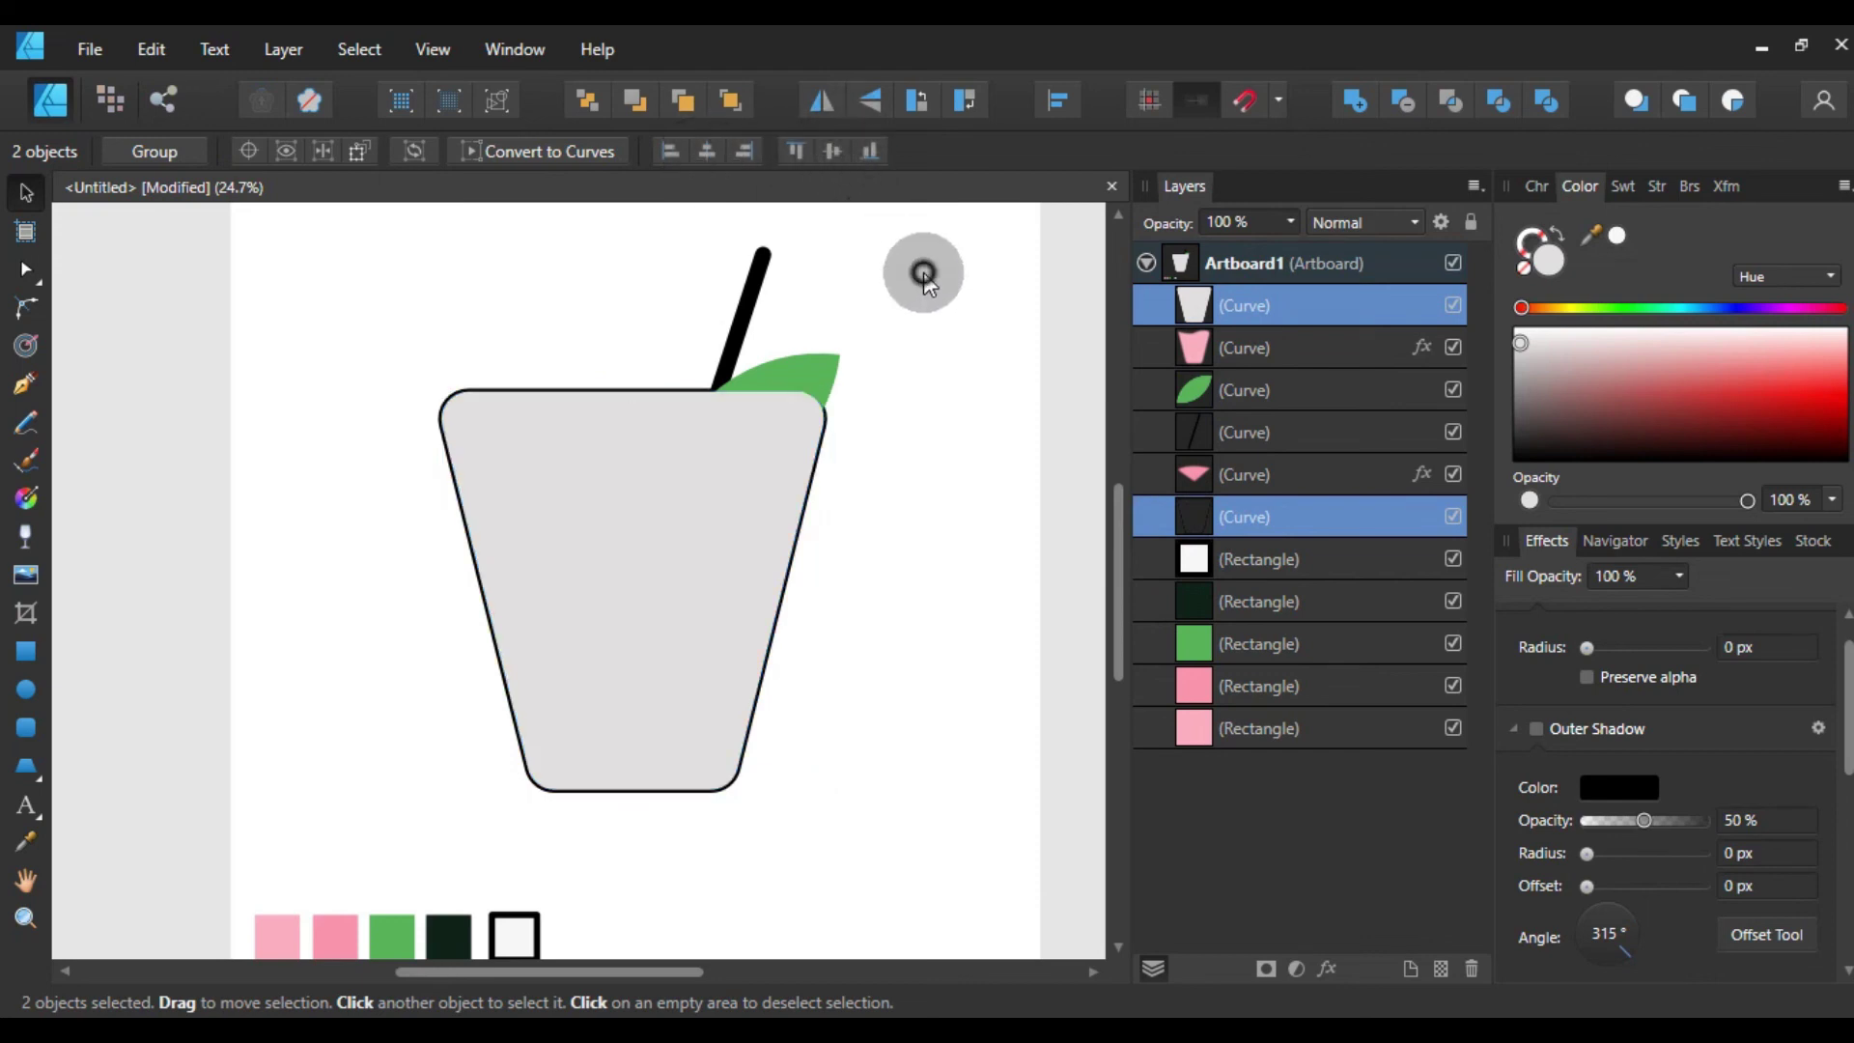
pyautogui.click(694, 537)
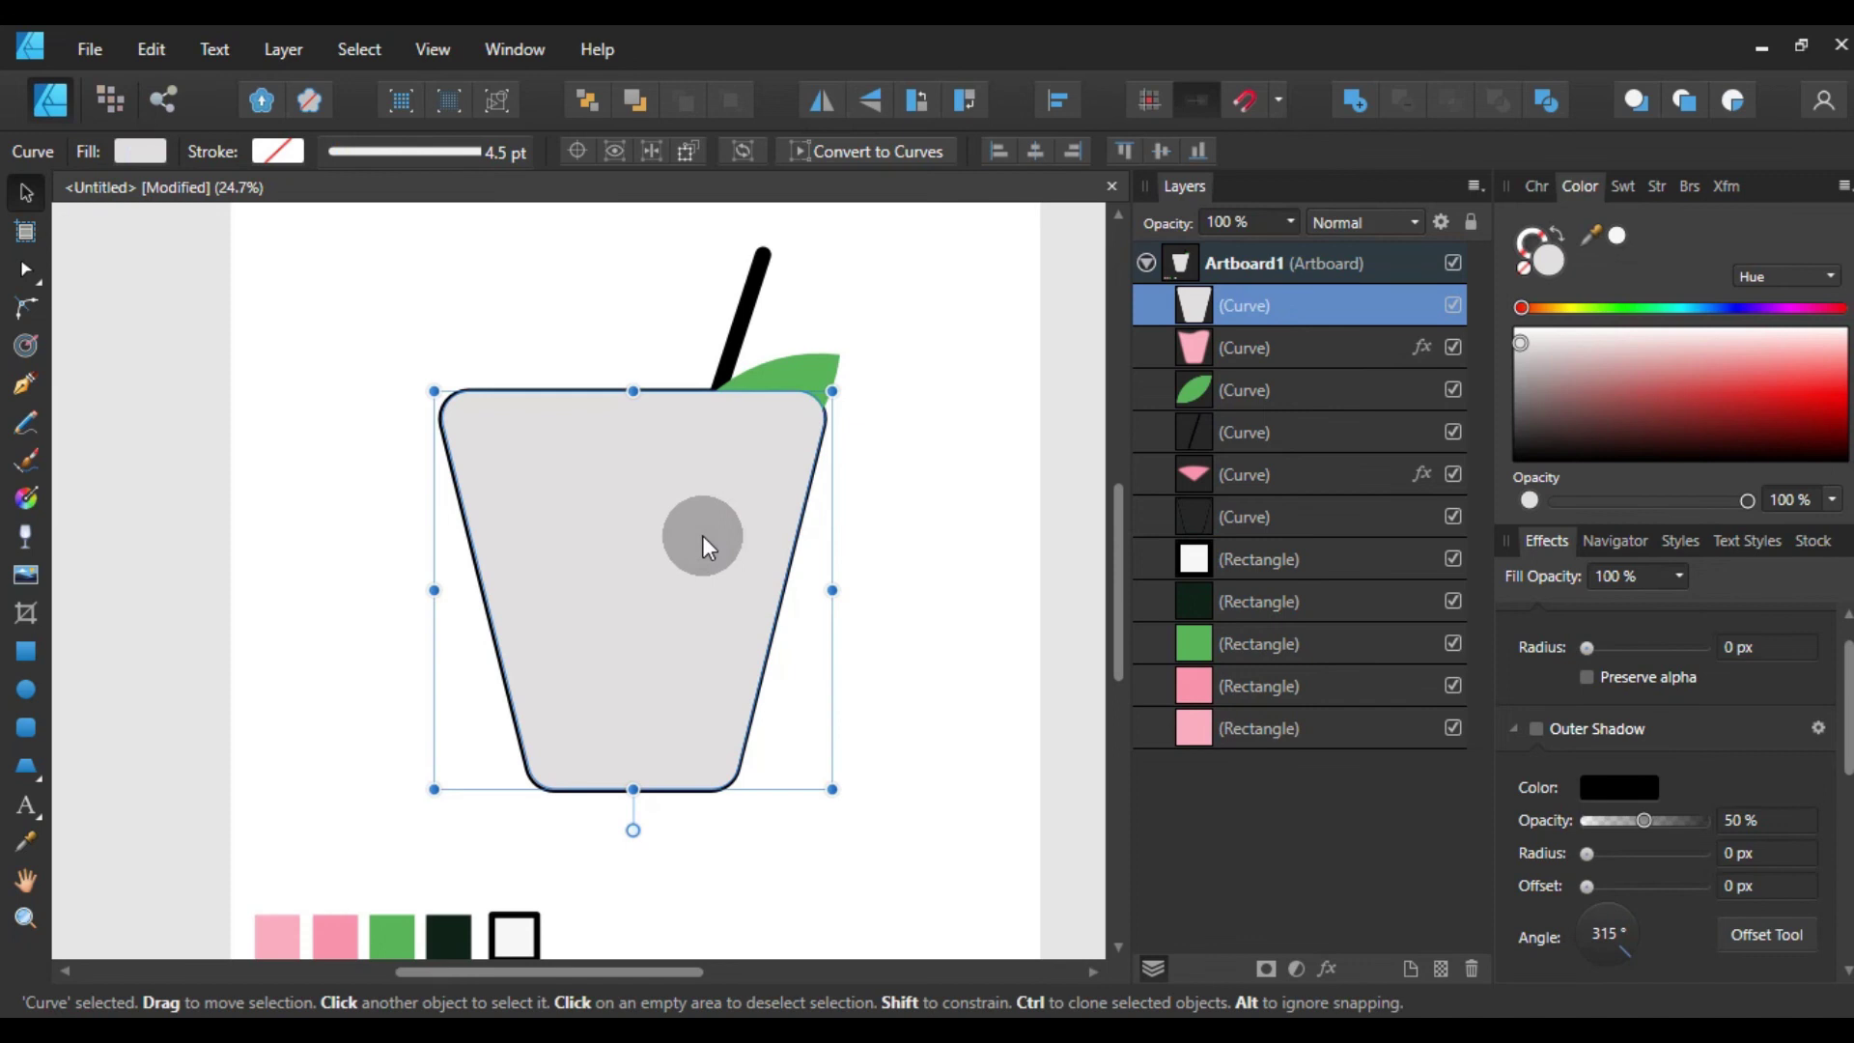
pyautogui.click(1292, 222)
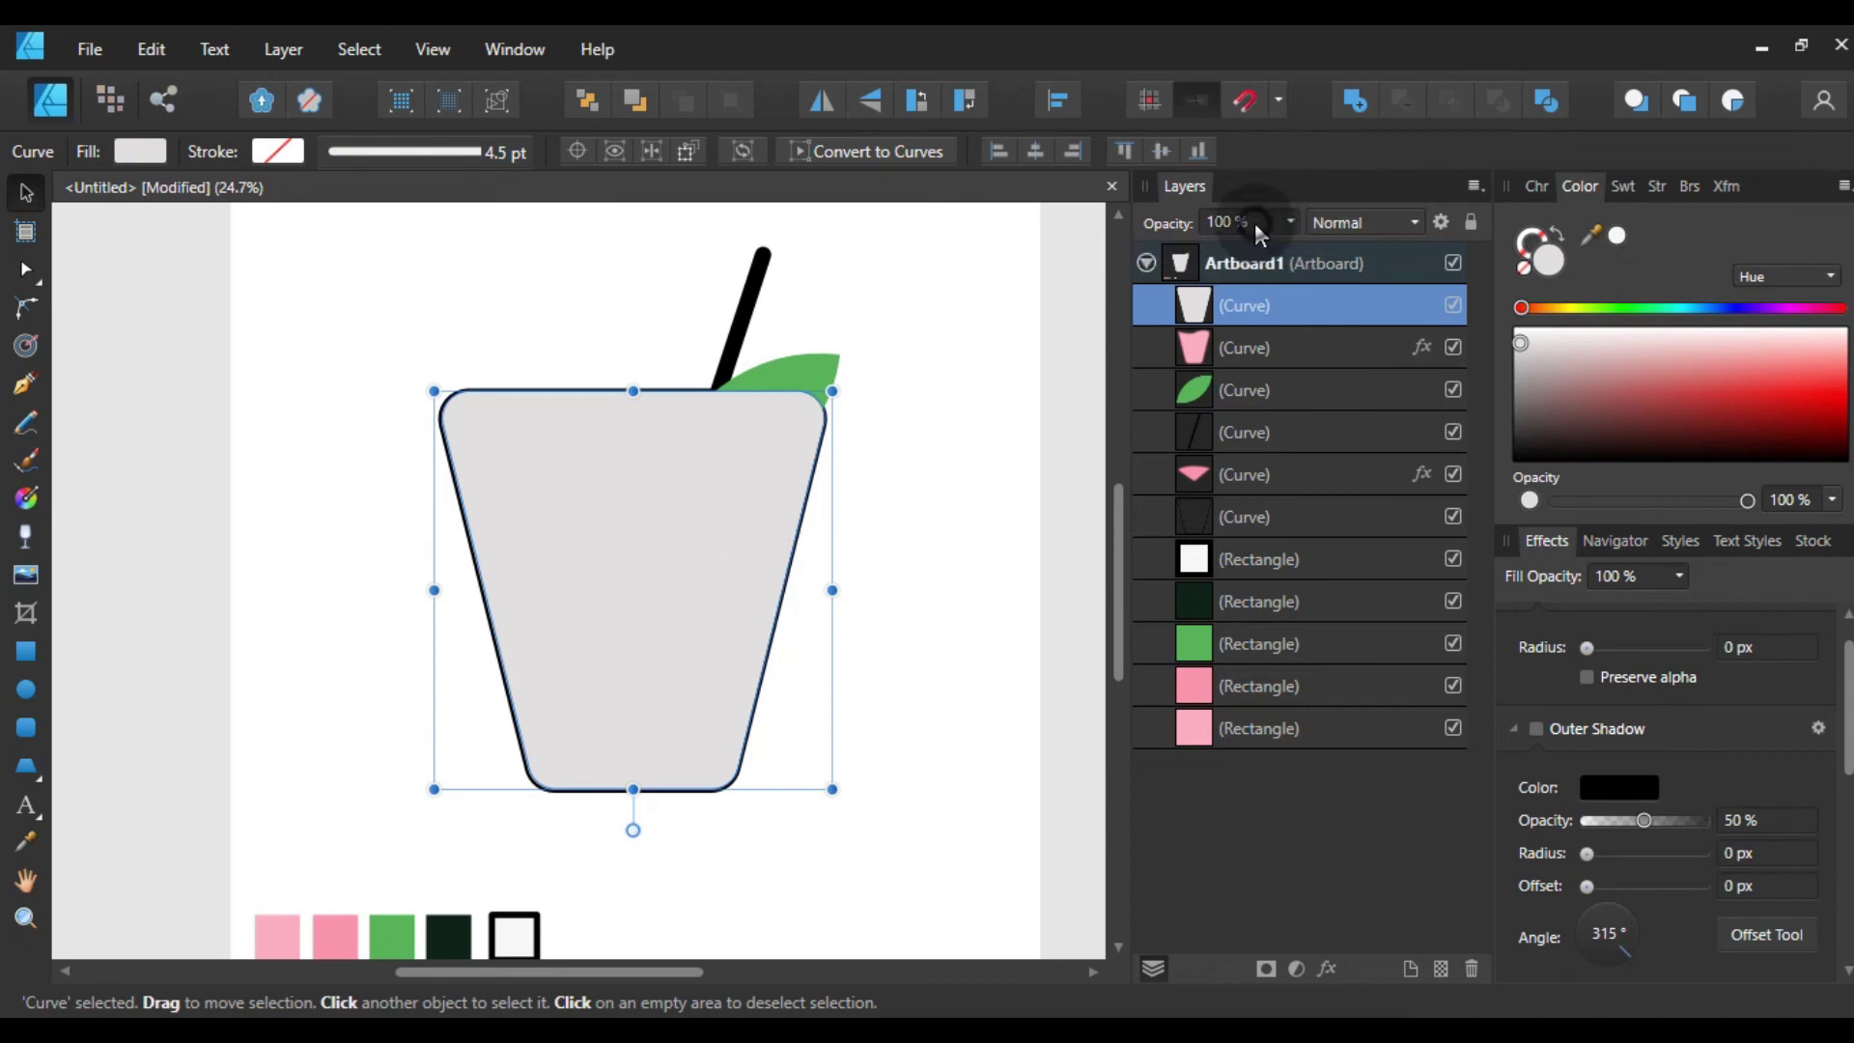
pyautogui.click(1220, 223)
pyautogui.write('50')
pyautogui.press('Return')
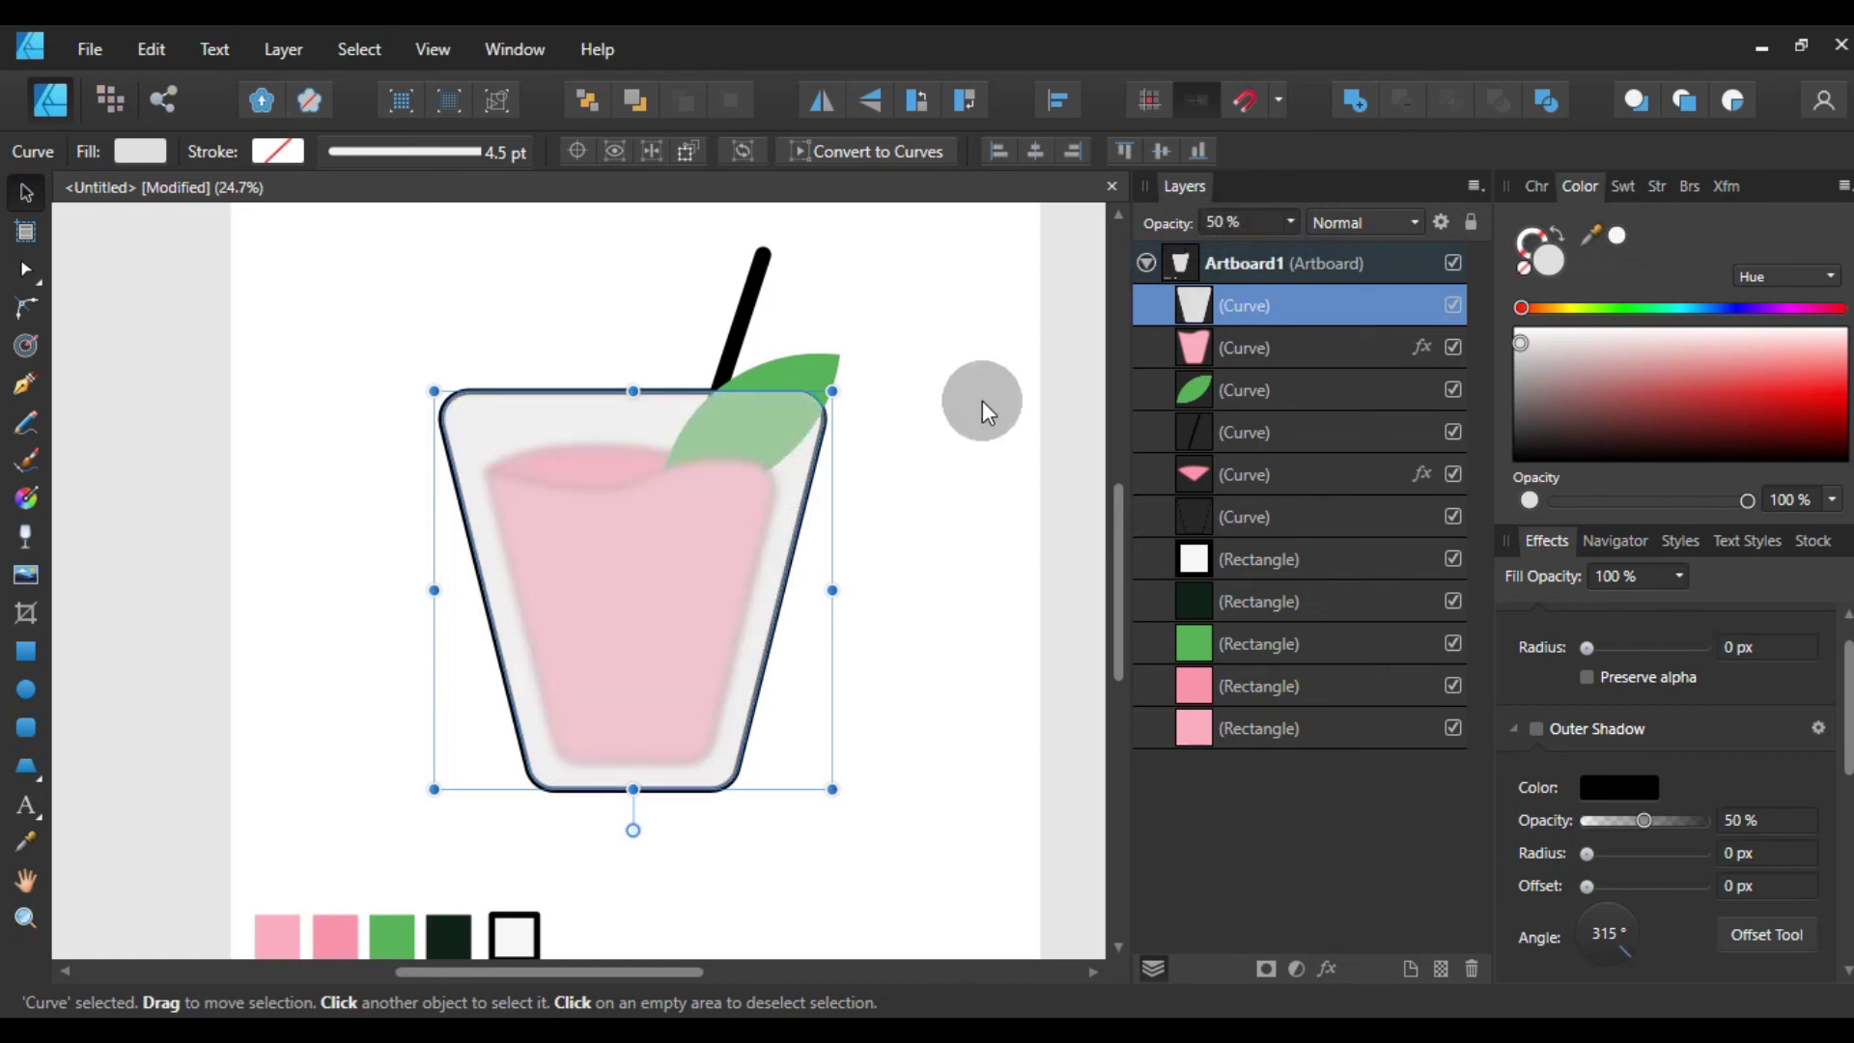
pyautogui.click(969, 416)
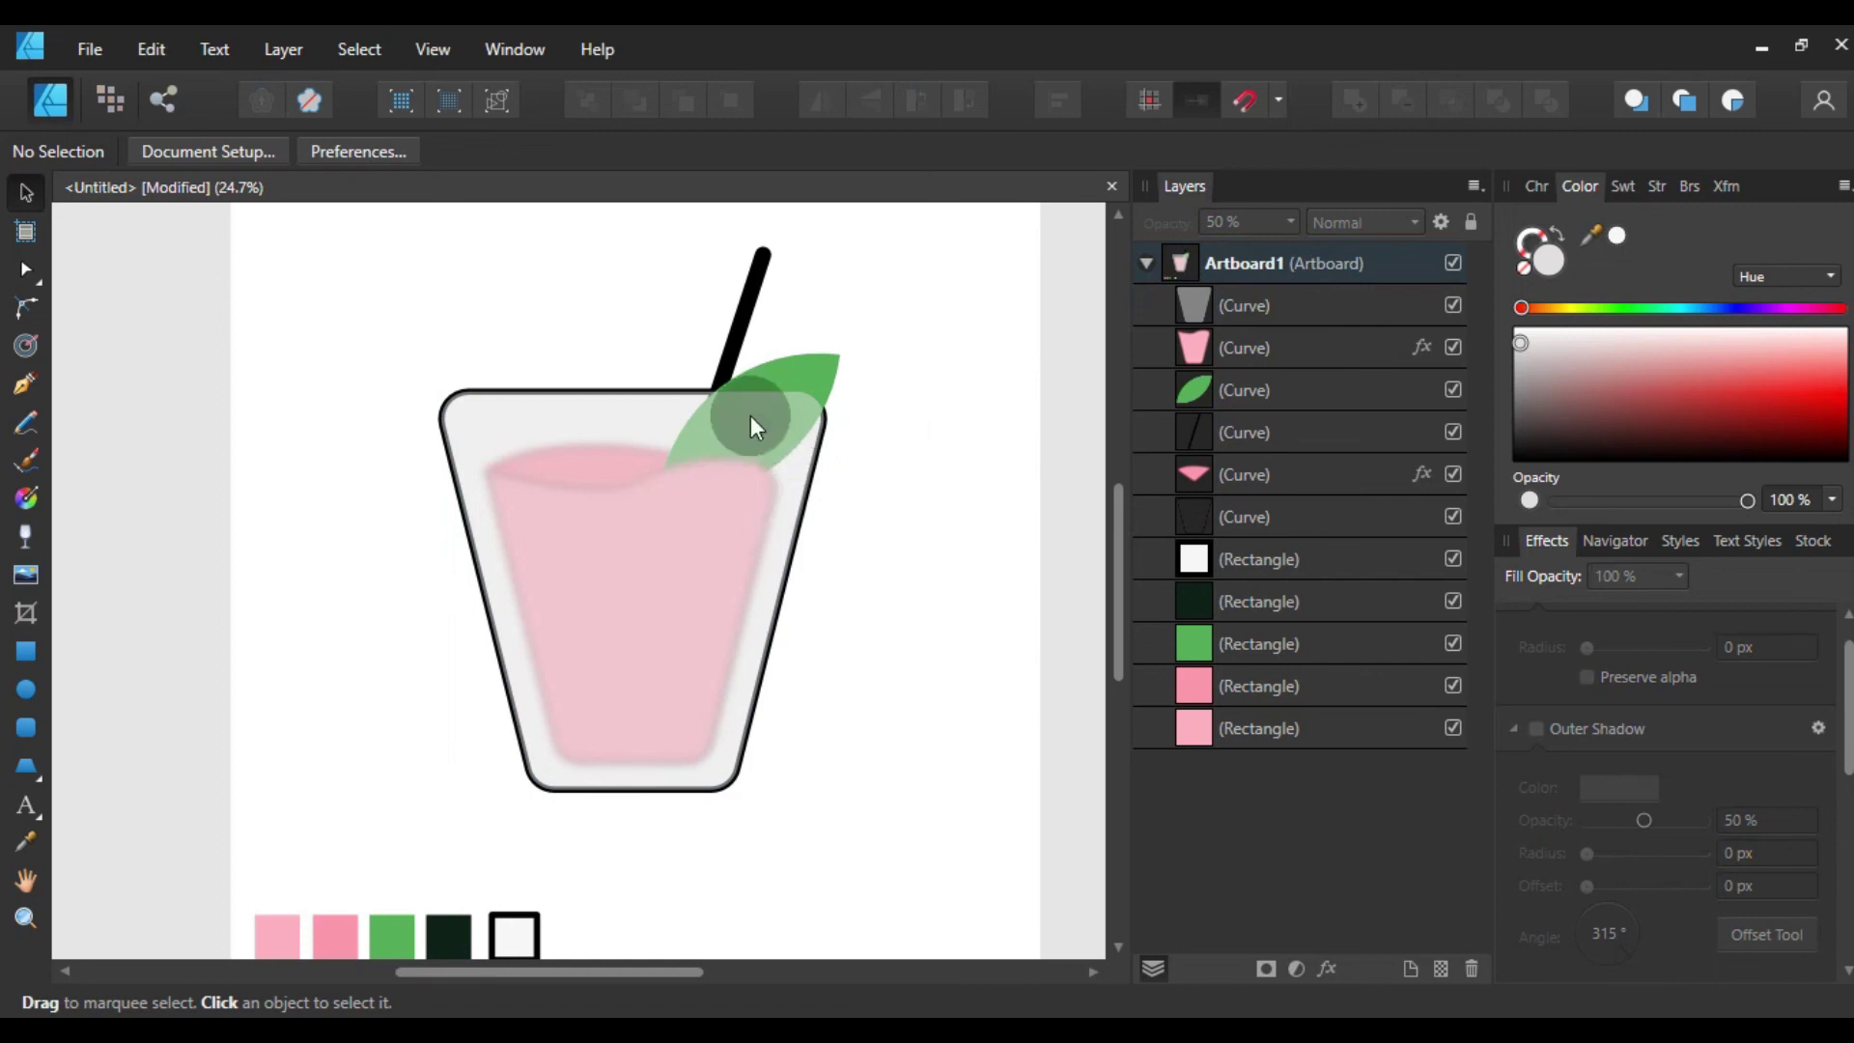
pyautogui.click(794, 364)
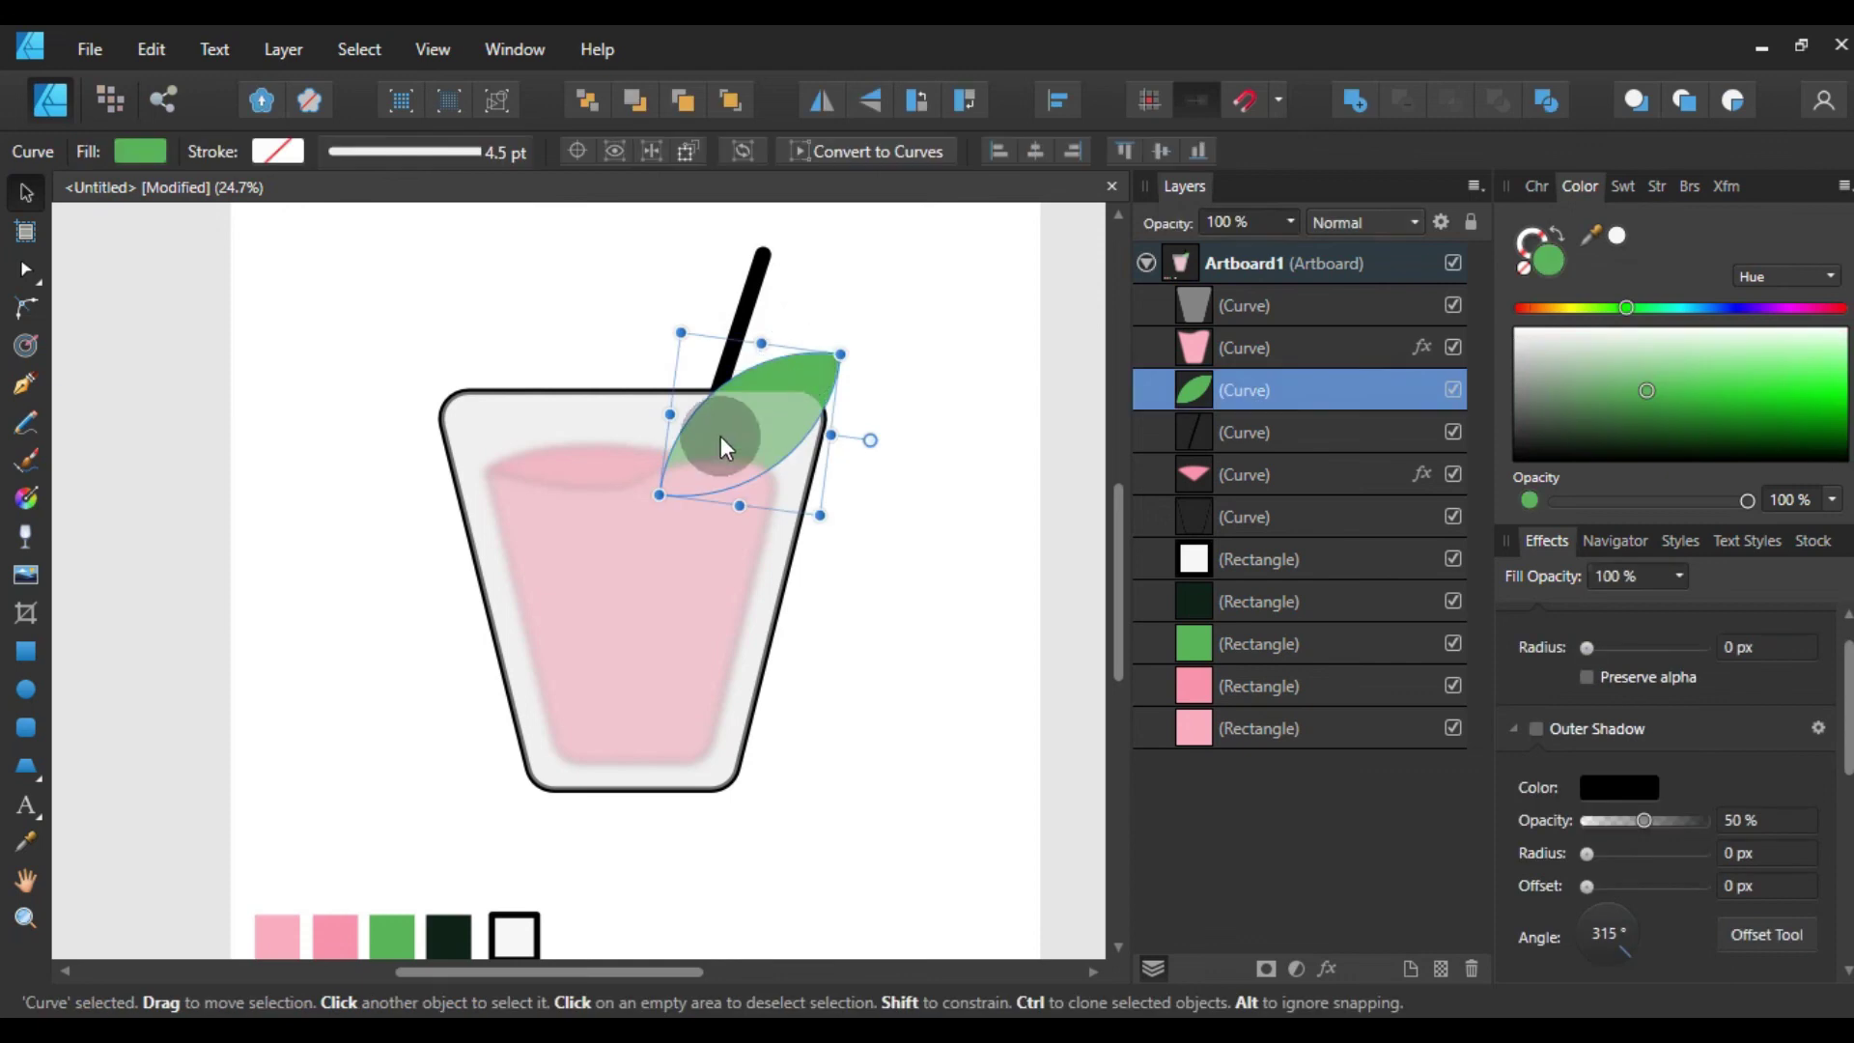
pyautogui.rightClick(814, 356)
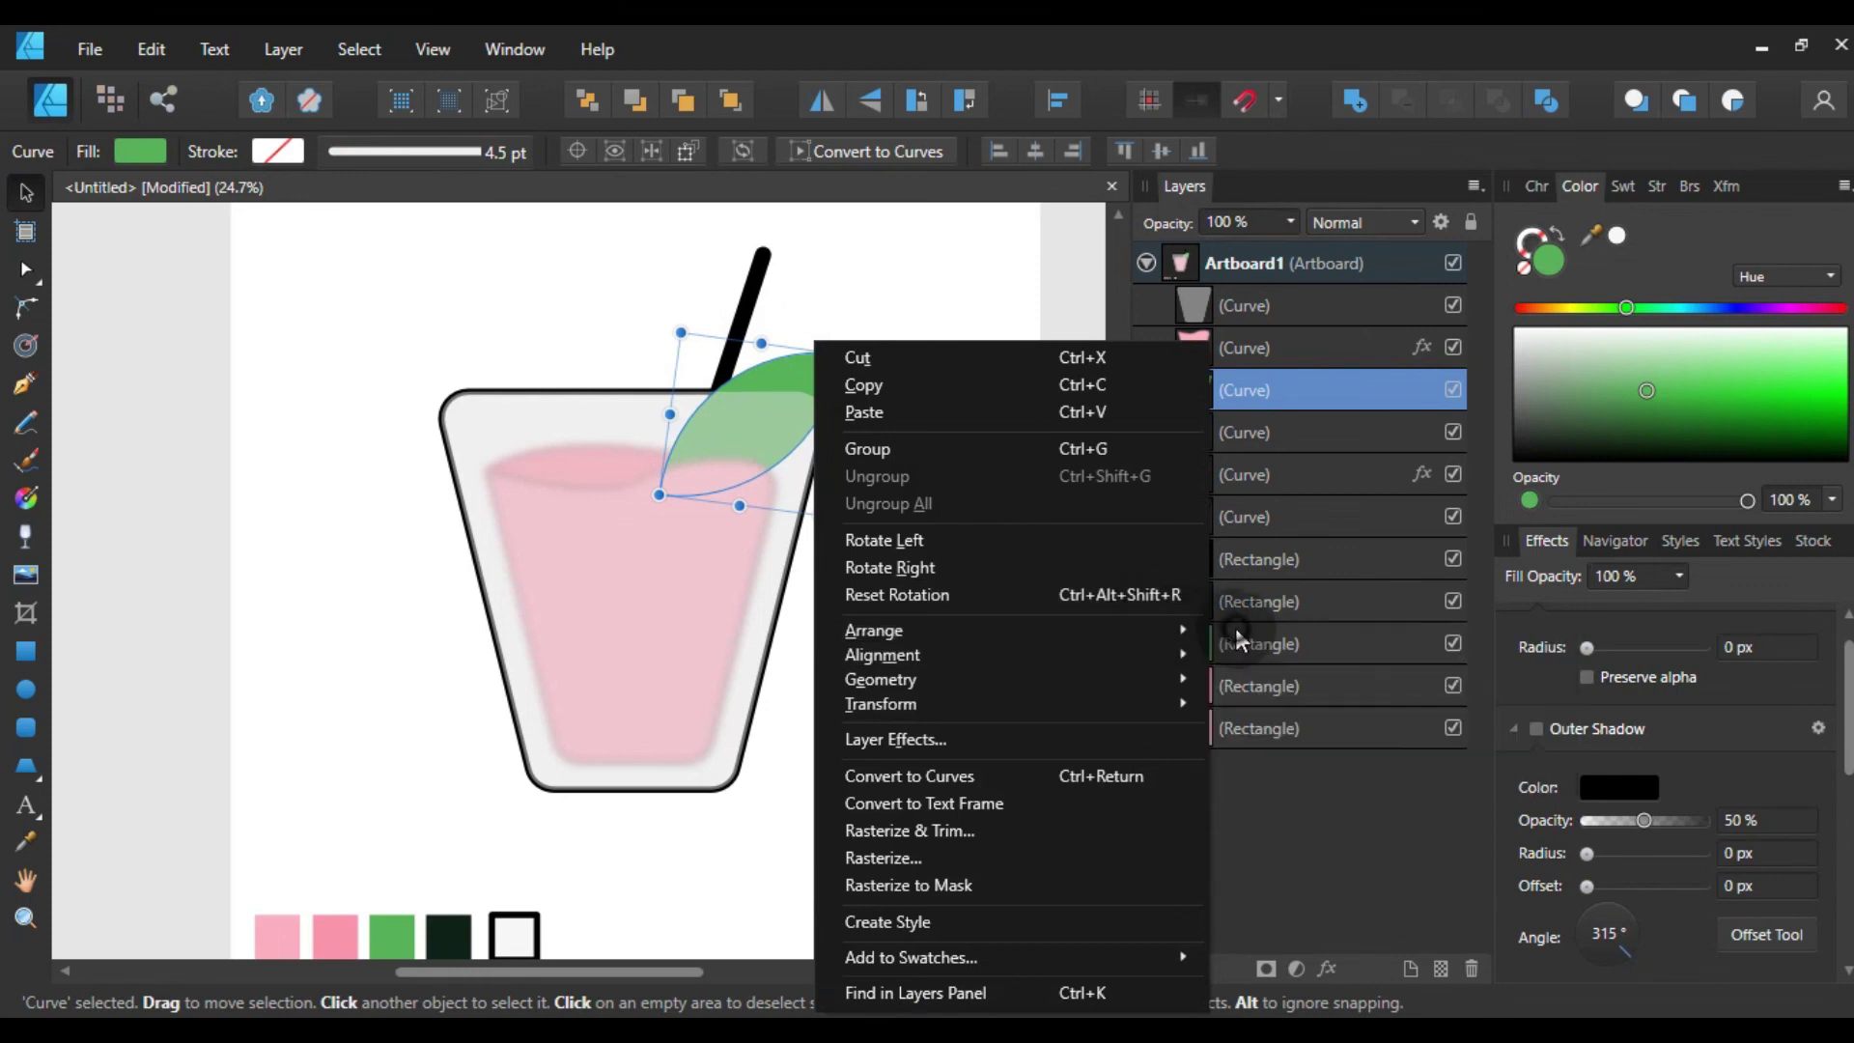
pyautogui.click(1265, 632)
pyautogui.click(744, 283)
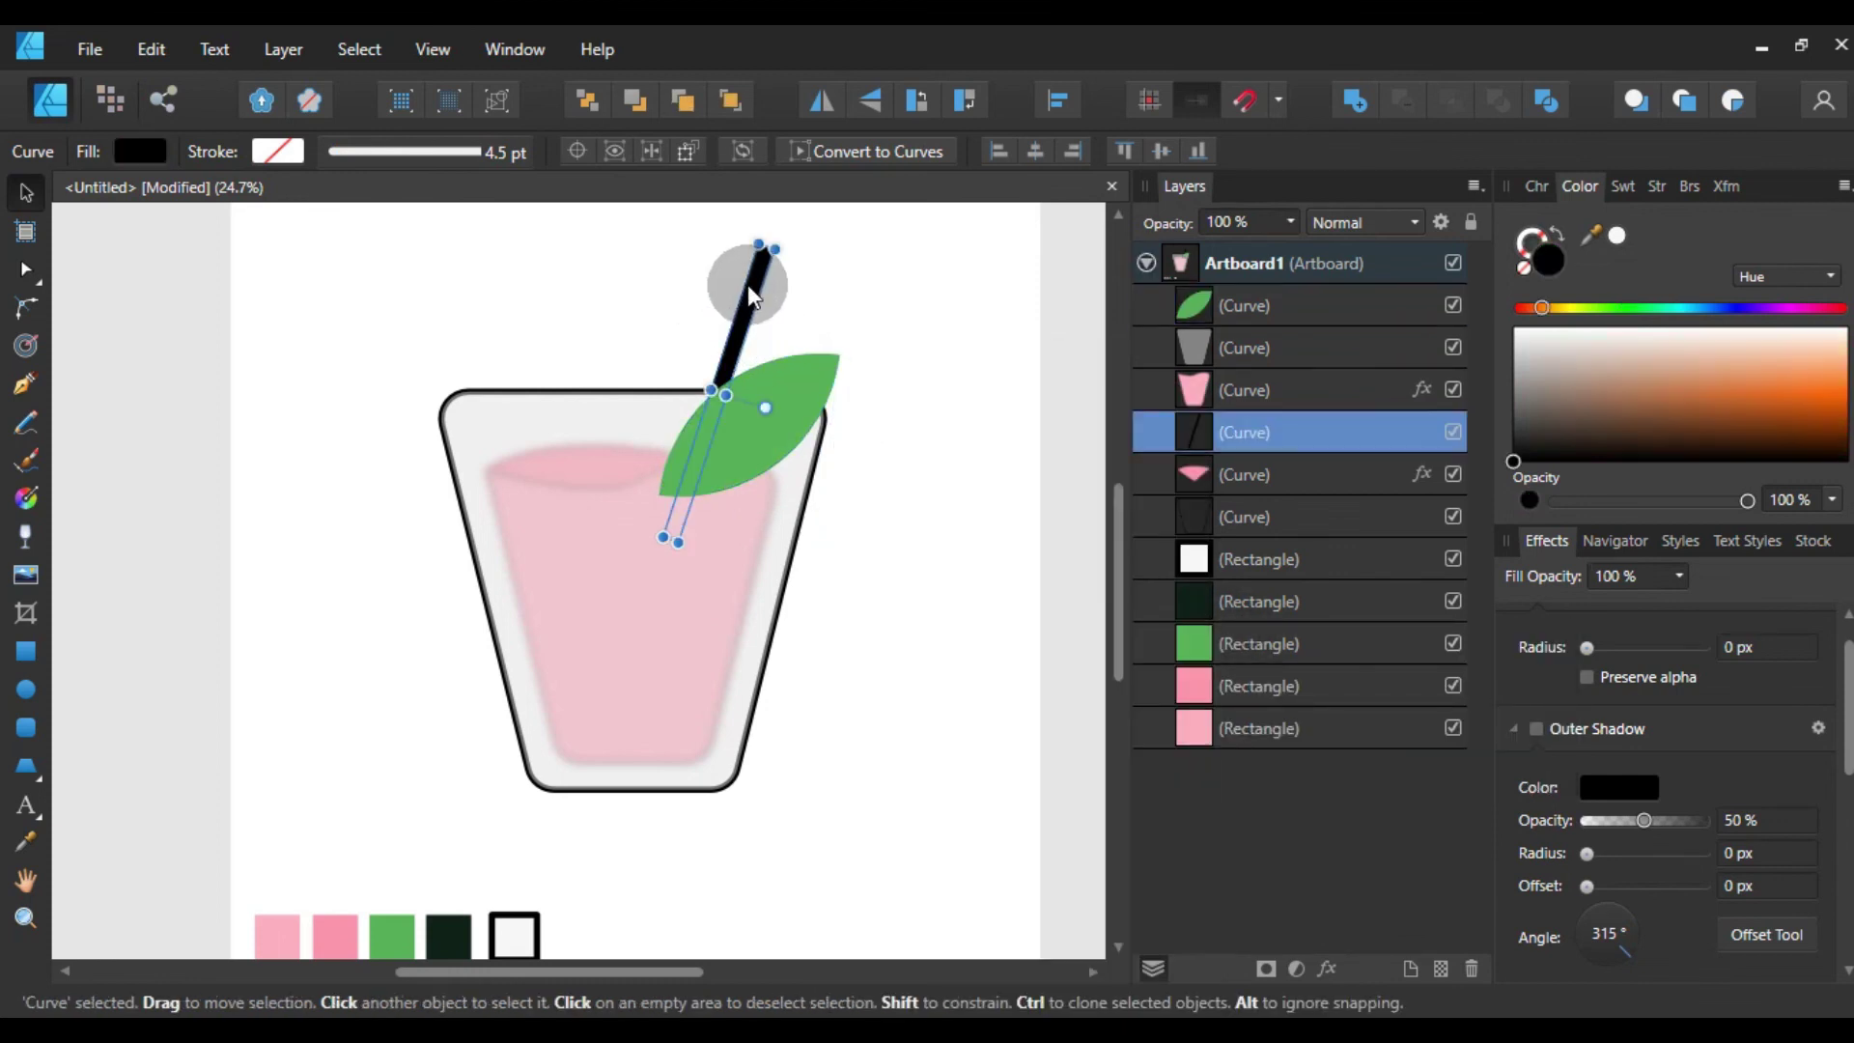
pyautogui.click(868, 339)
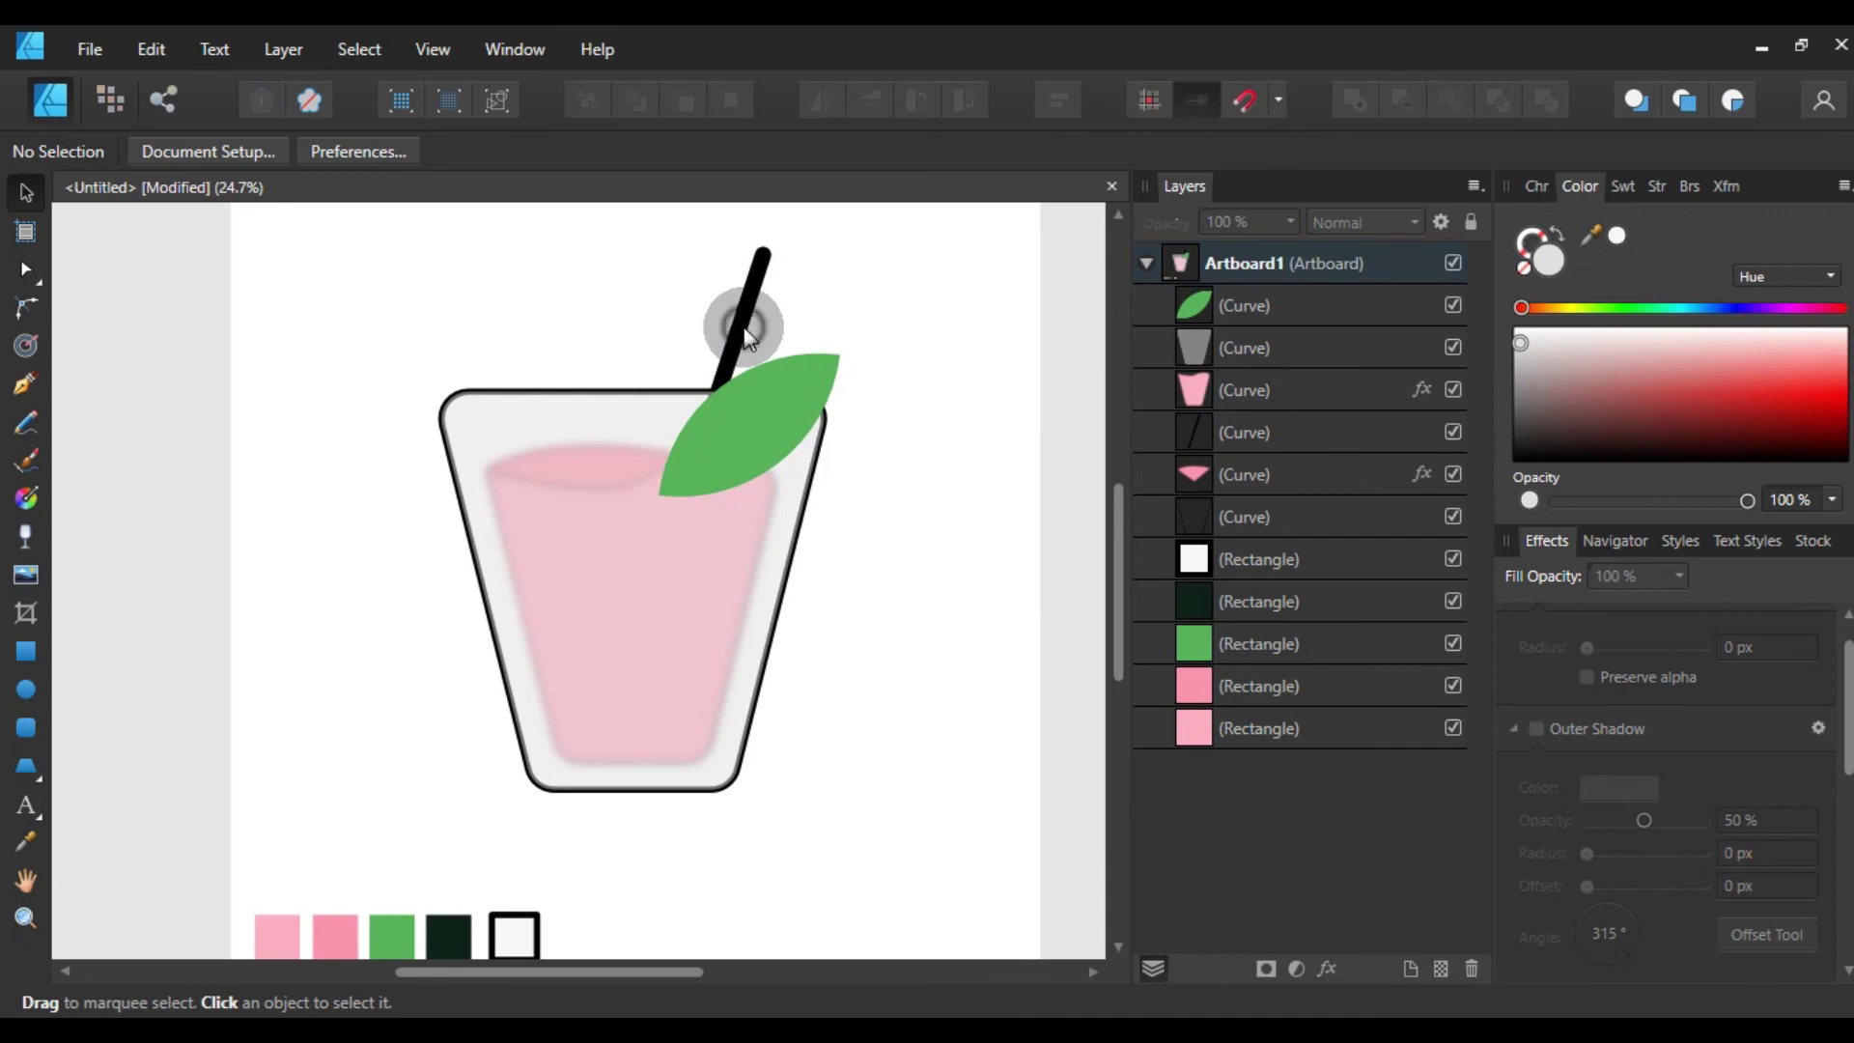
pyautogui.rightClick(743, 328)
pyautogui.click(1156, 619)
pyautogui.click(873, 274)
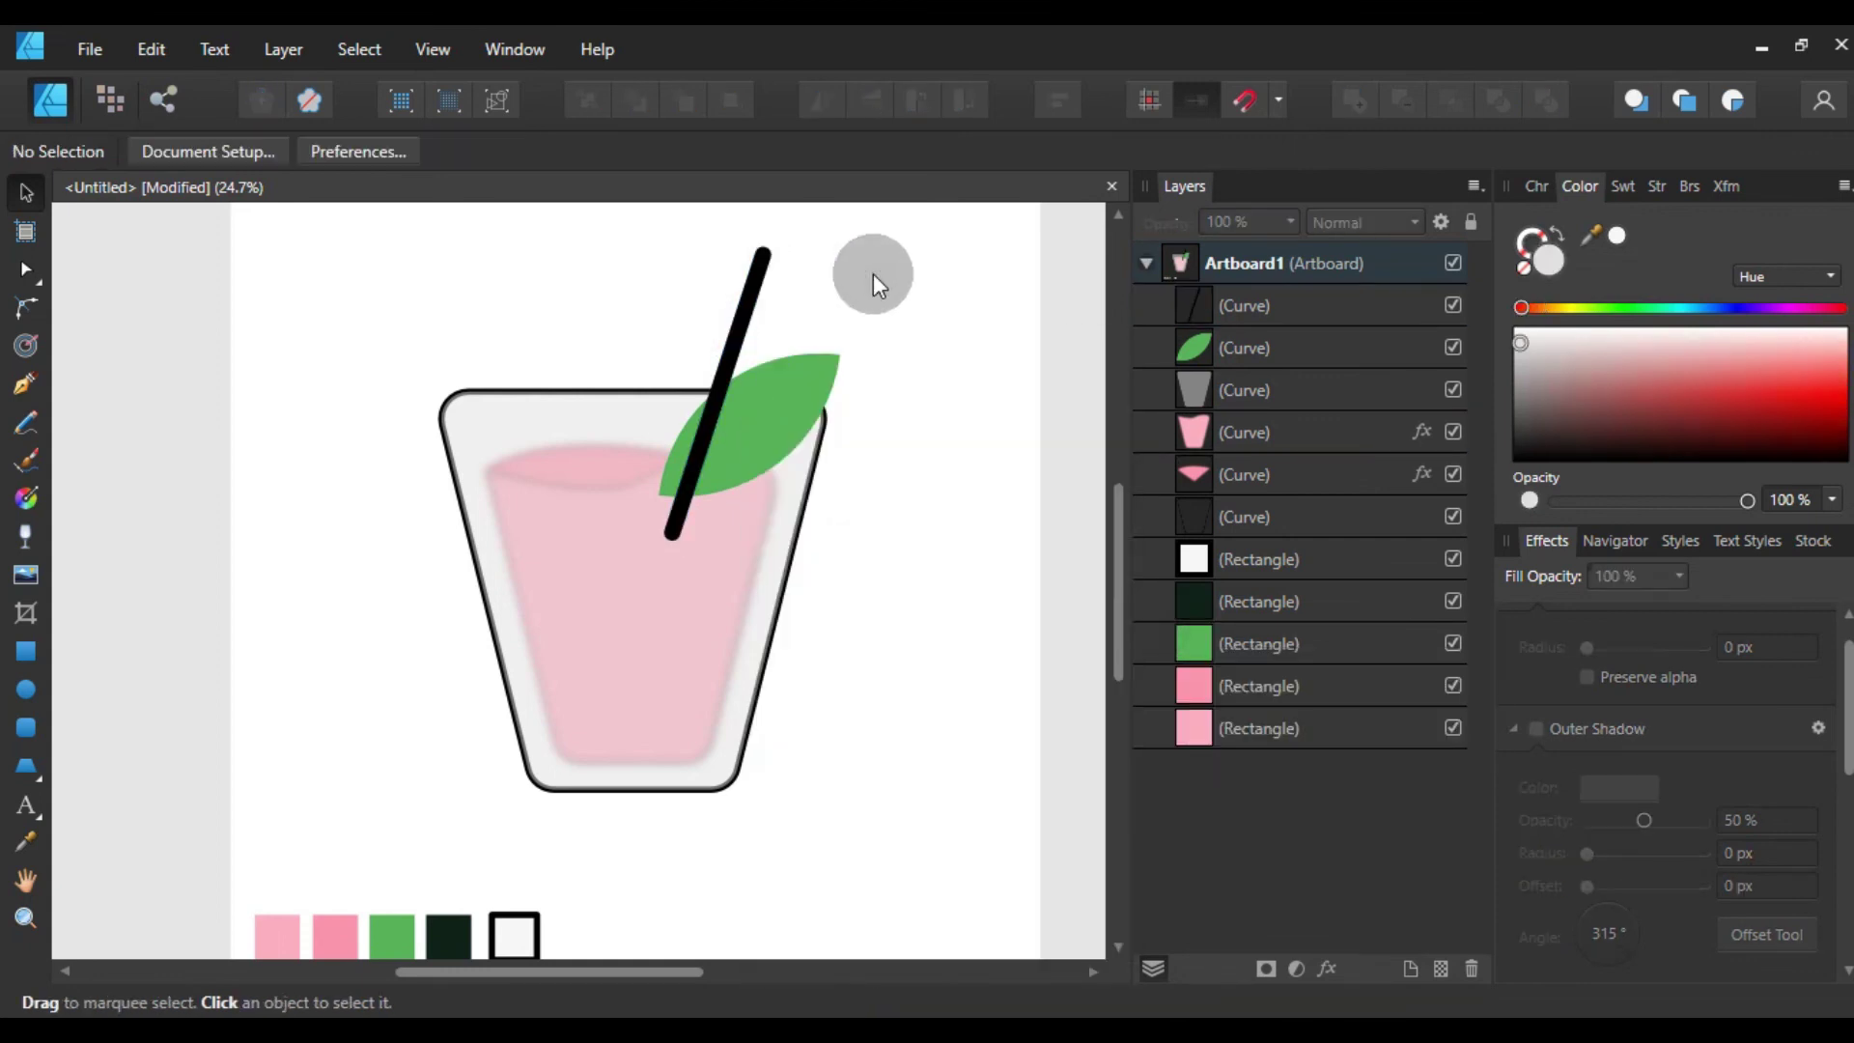
pyautogui.hotkey('ctrl', 'z')
pyautogui.hotkey('ctrl', 'z')
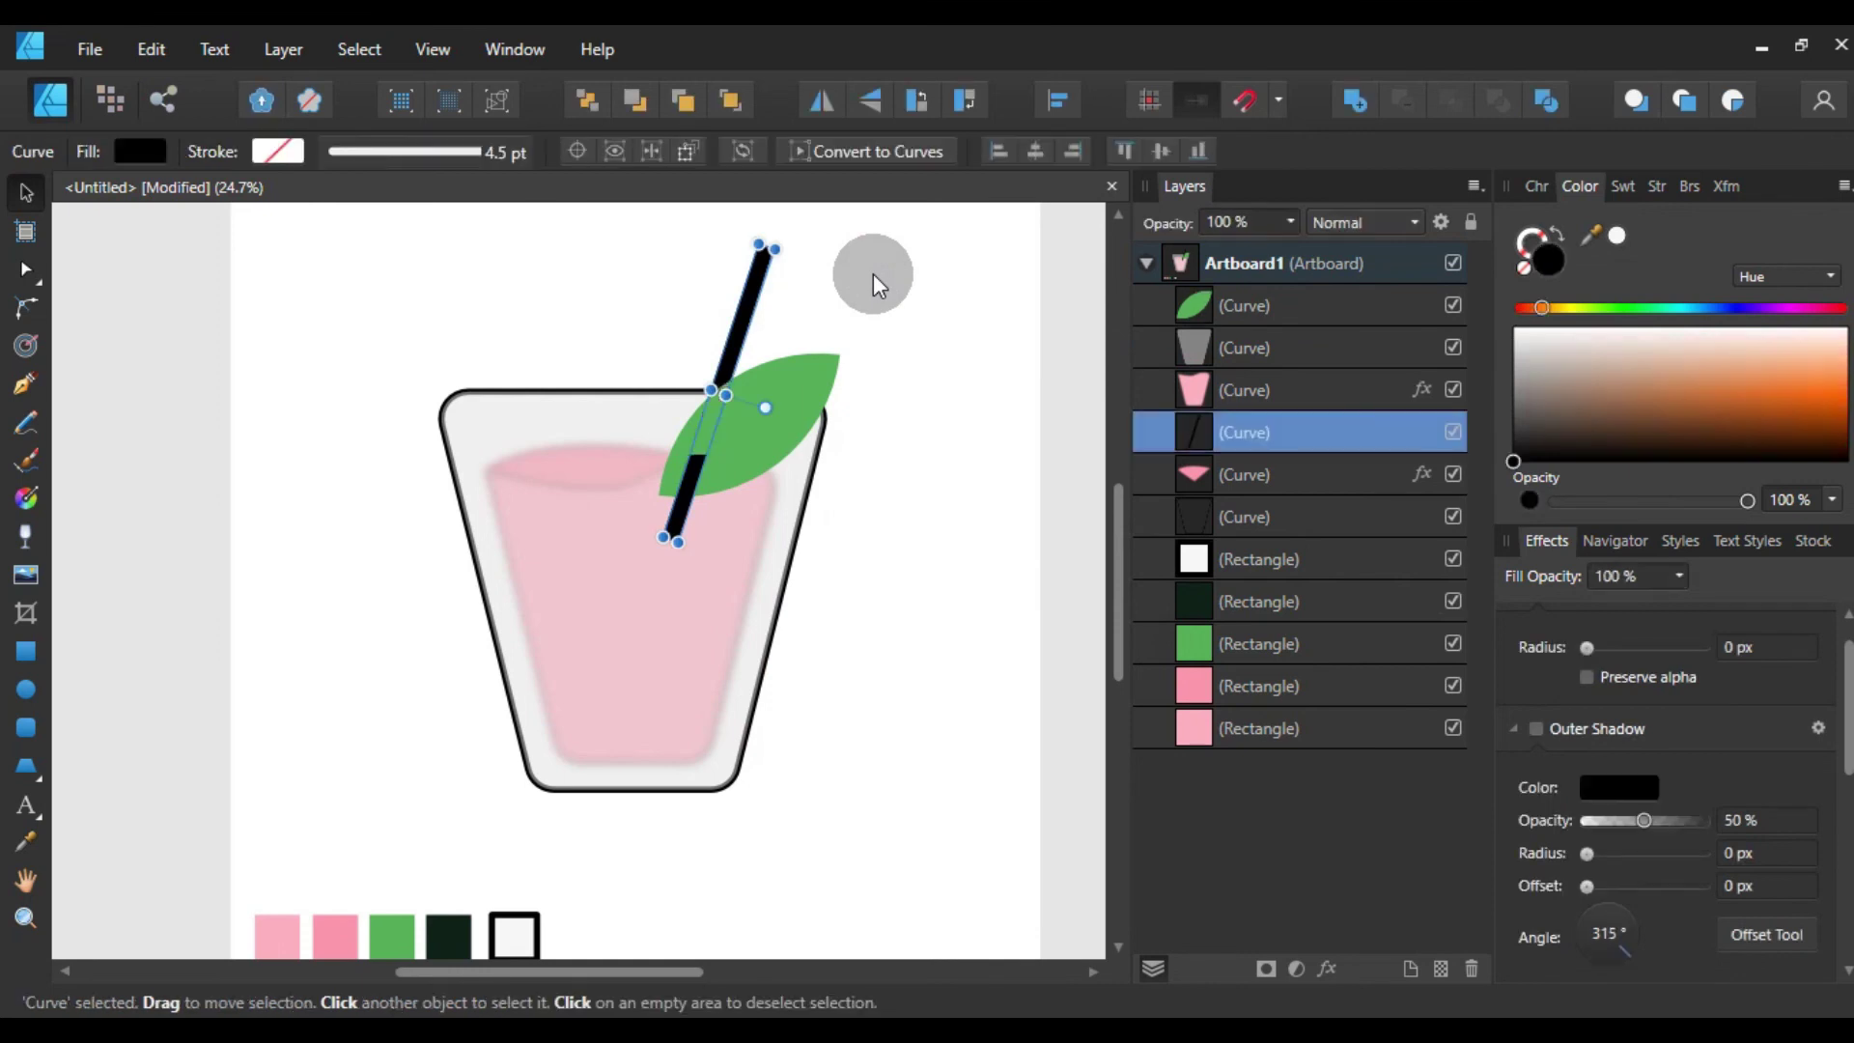
pyautogui.hotkey('ctrl', 'z')
pyautogui.hotkey('ctrl', 'z')
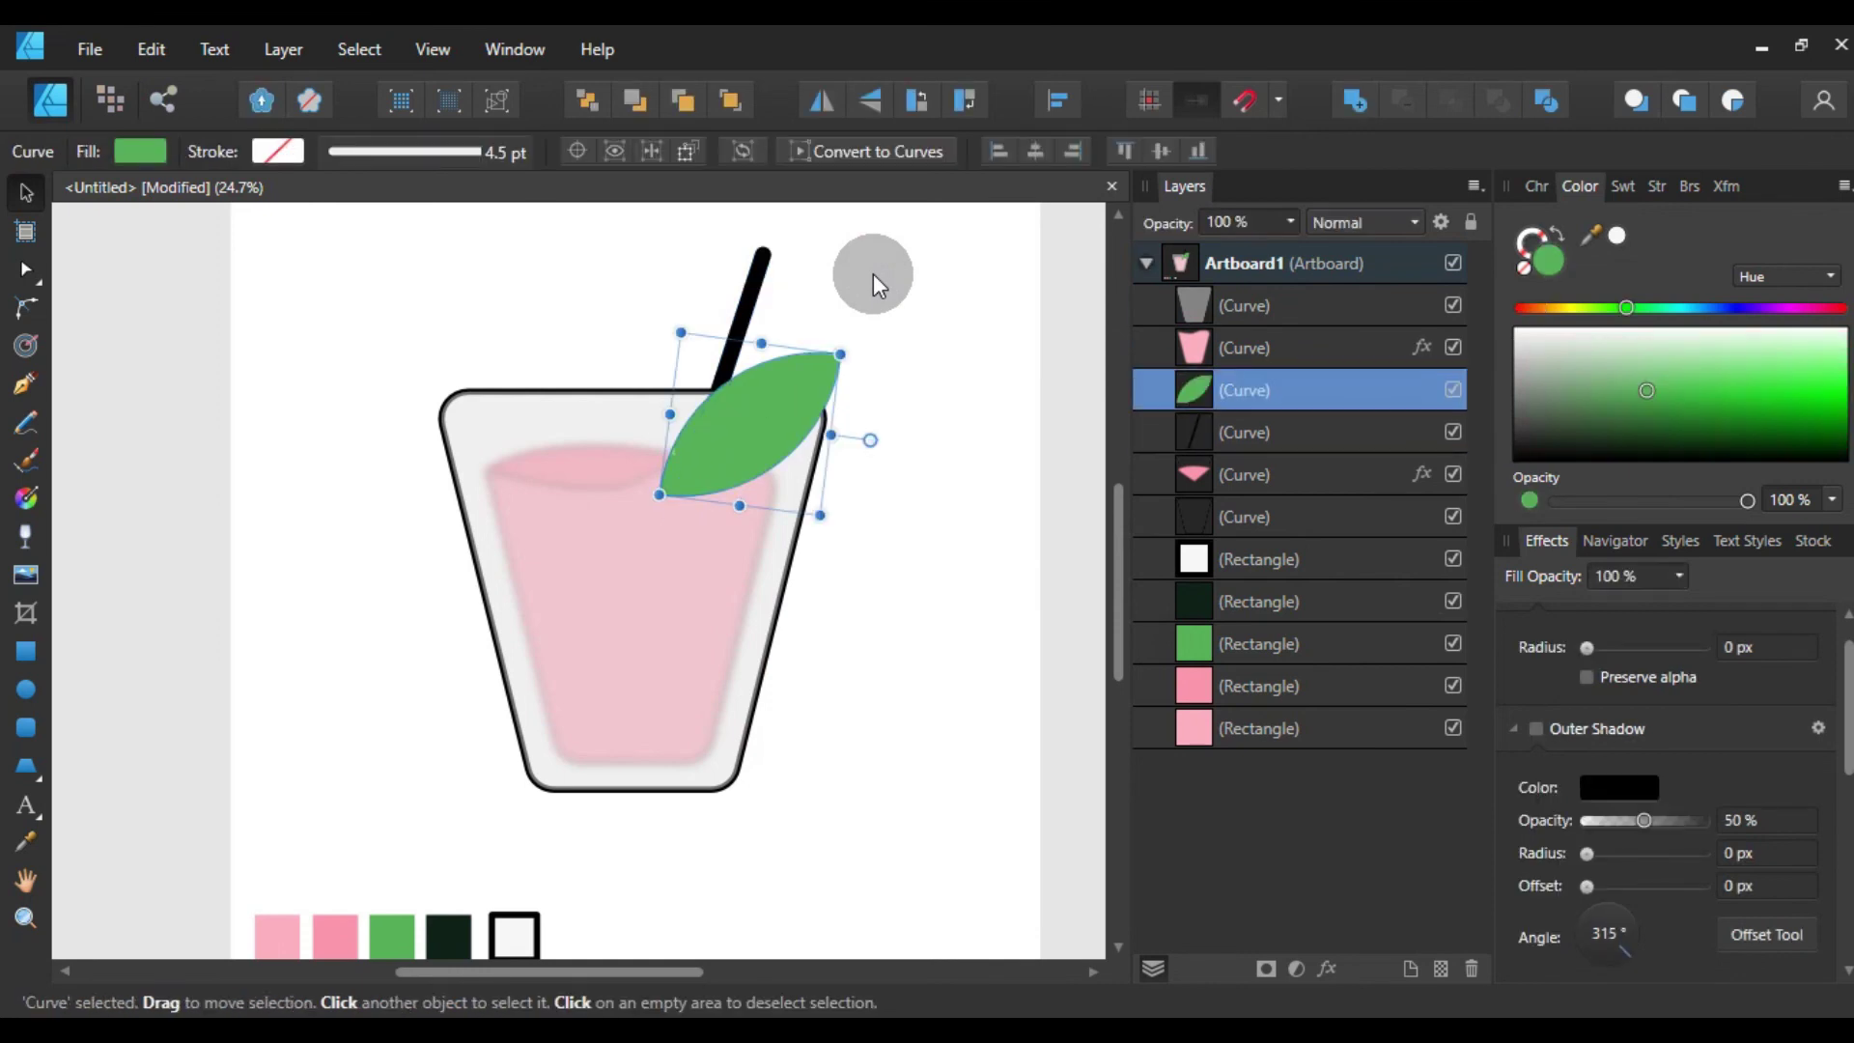
# - Scale the glass overlay down from its corner and centre it inside the black cup outline
pyautogui.click(855, 414)
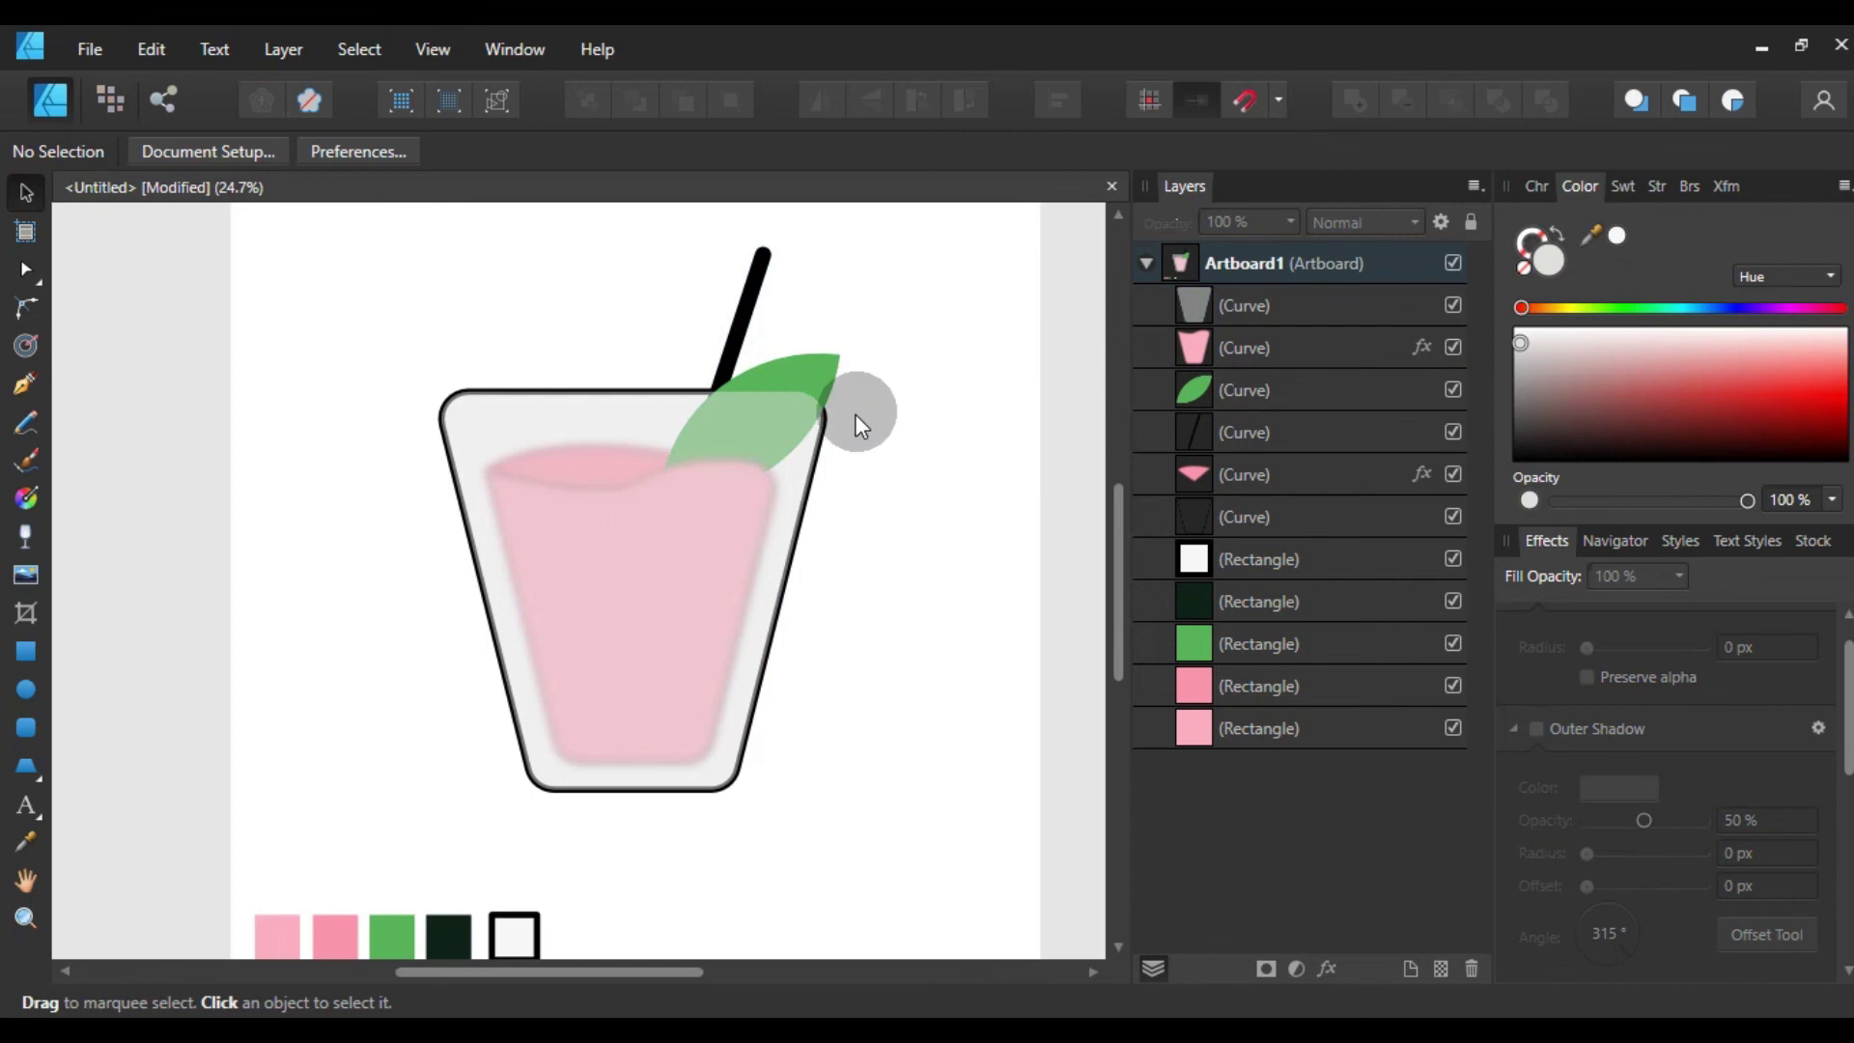
pyautogui.click(784, 475)
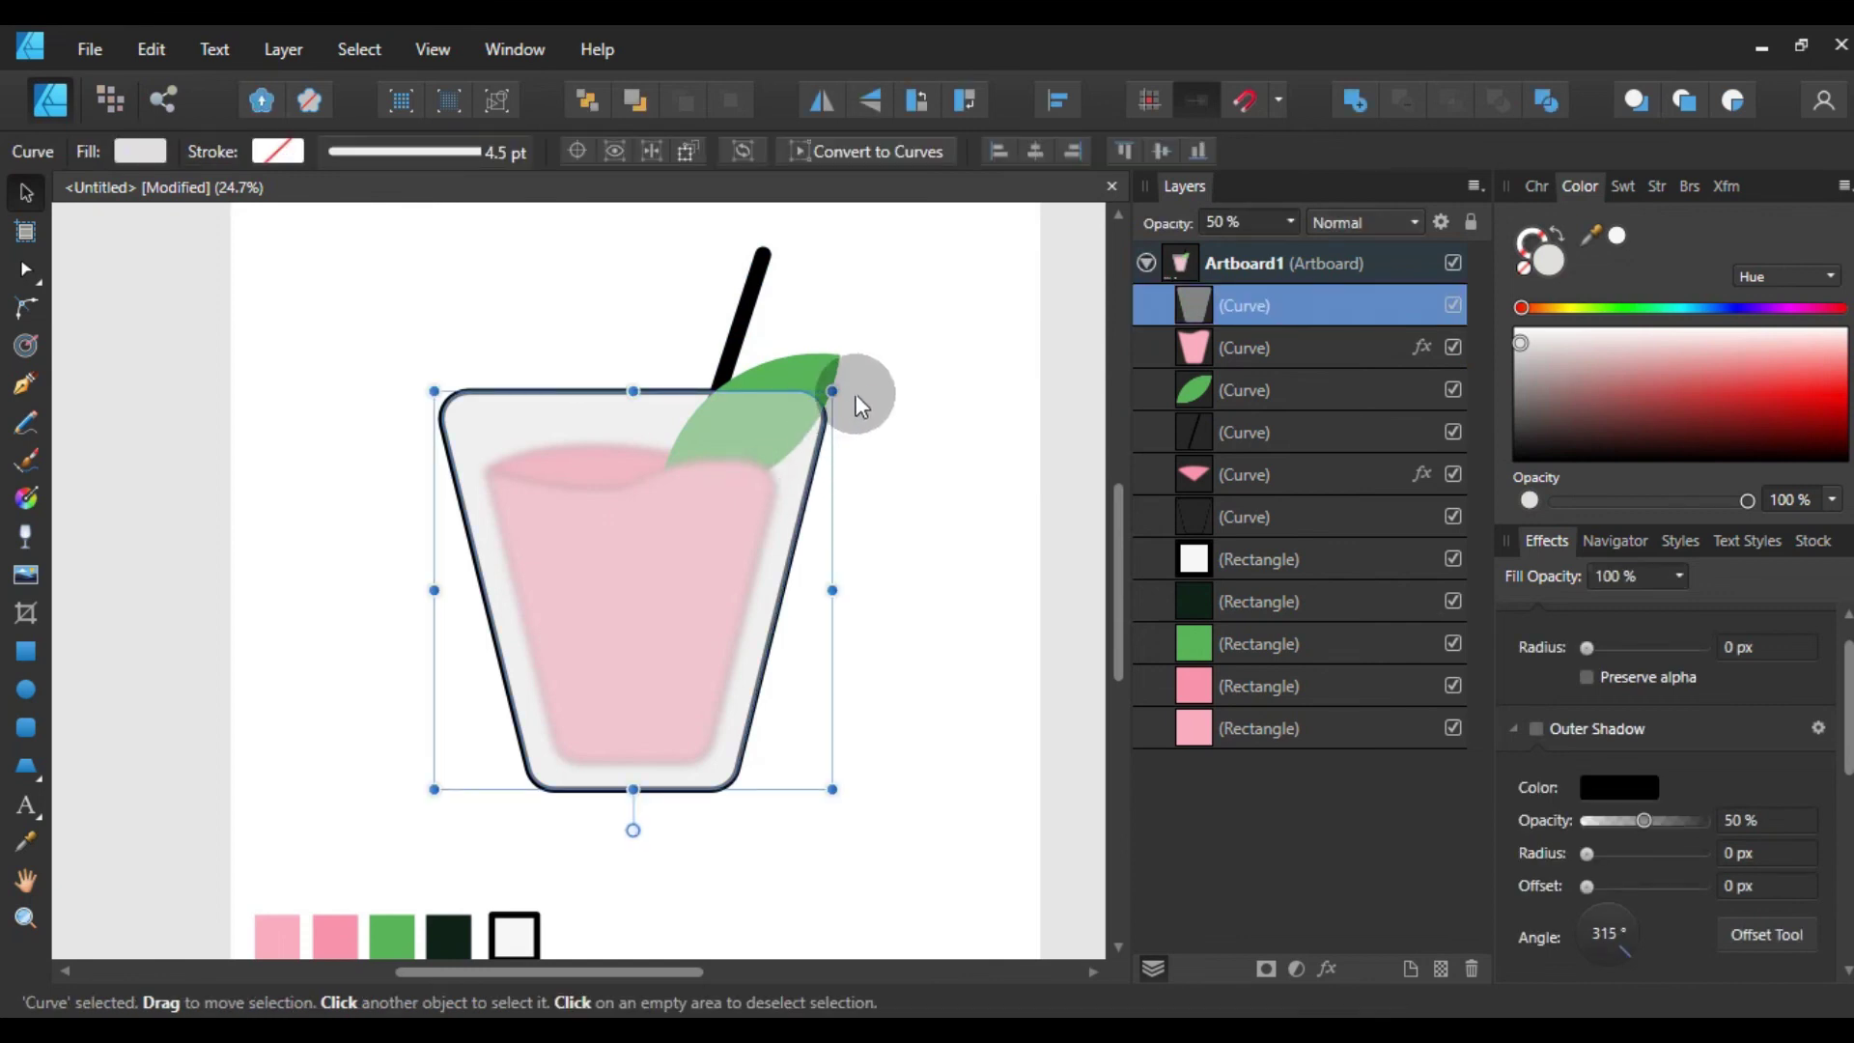
pyautogui.moveTo(833, 391); pyautogui.dragTo(801, 422)
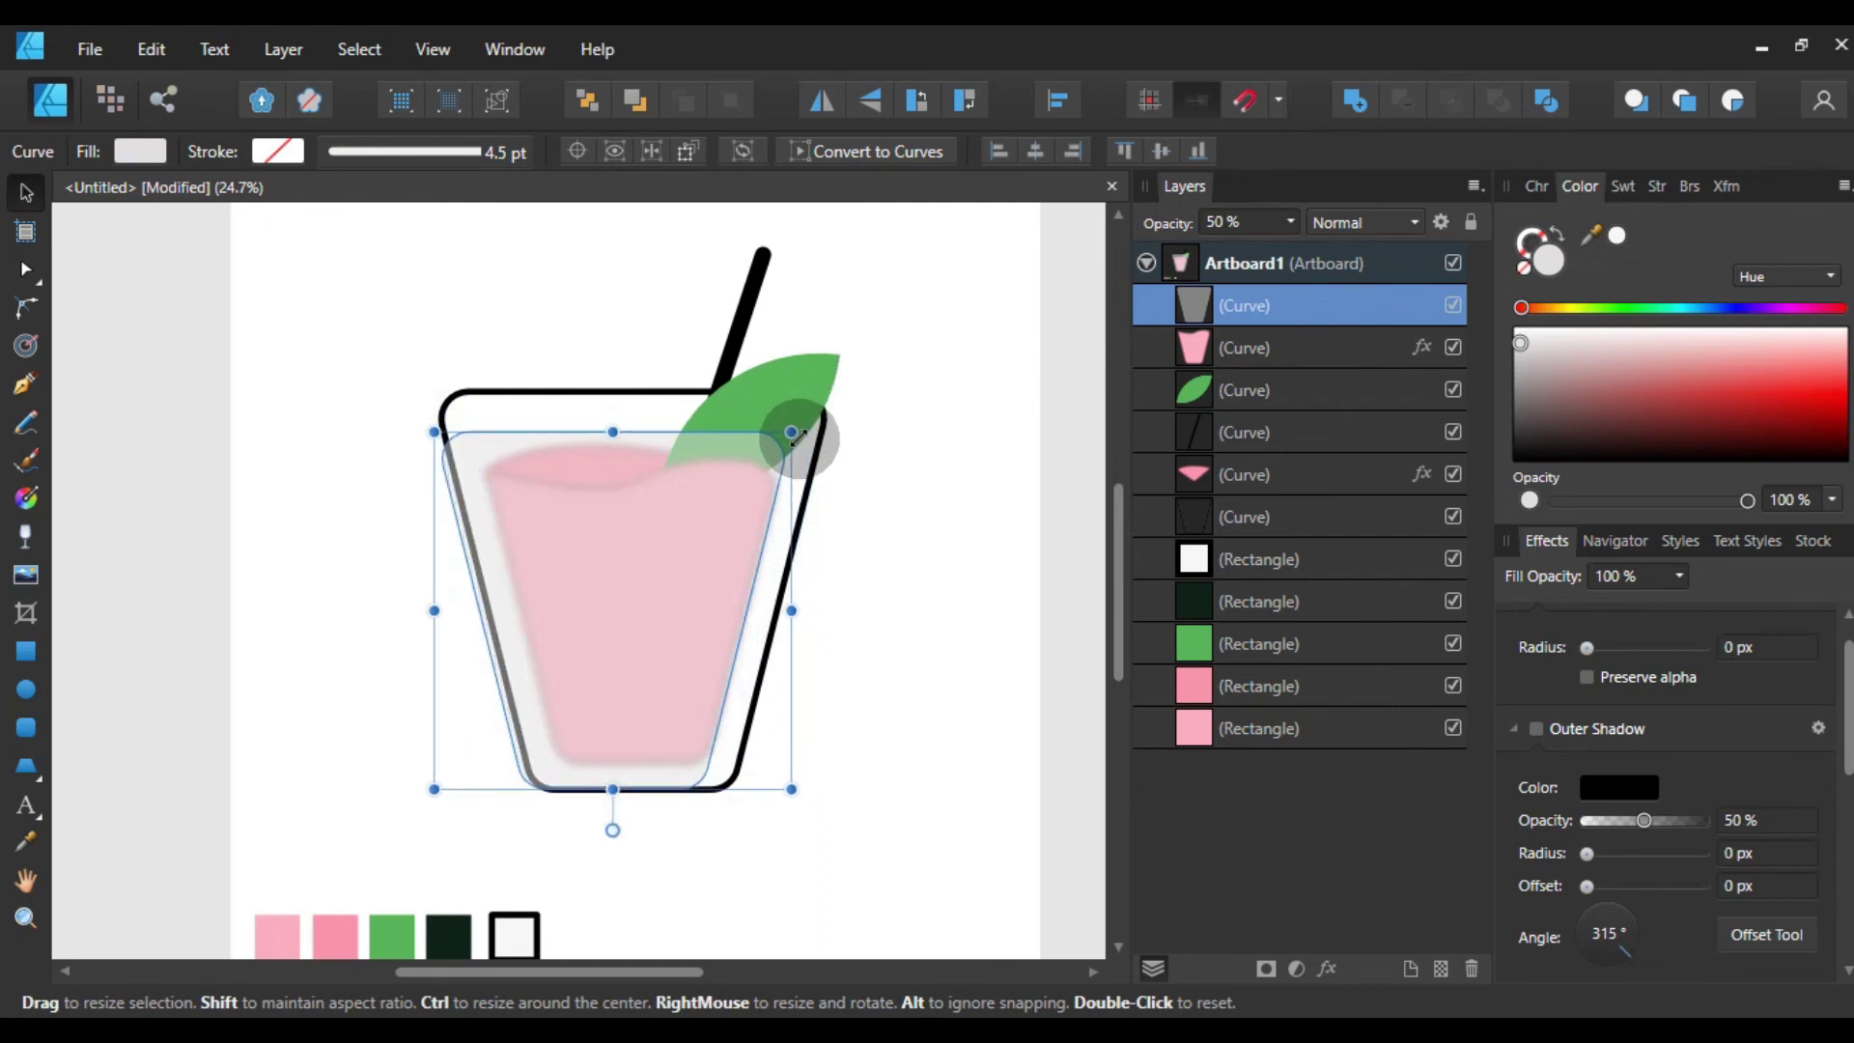
pyautogui.moveTo(801, 422); pyautogui.dragTo(791, 432)
pyautogui.moveTo(718, 539); pyautogui.dragTo(739, 521)
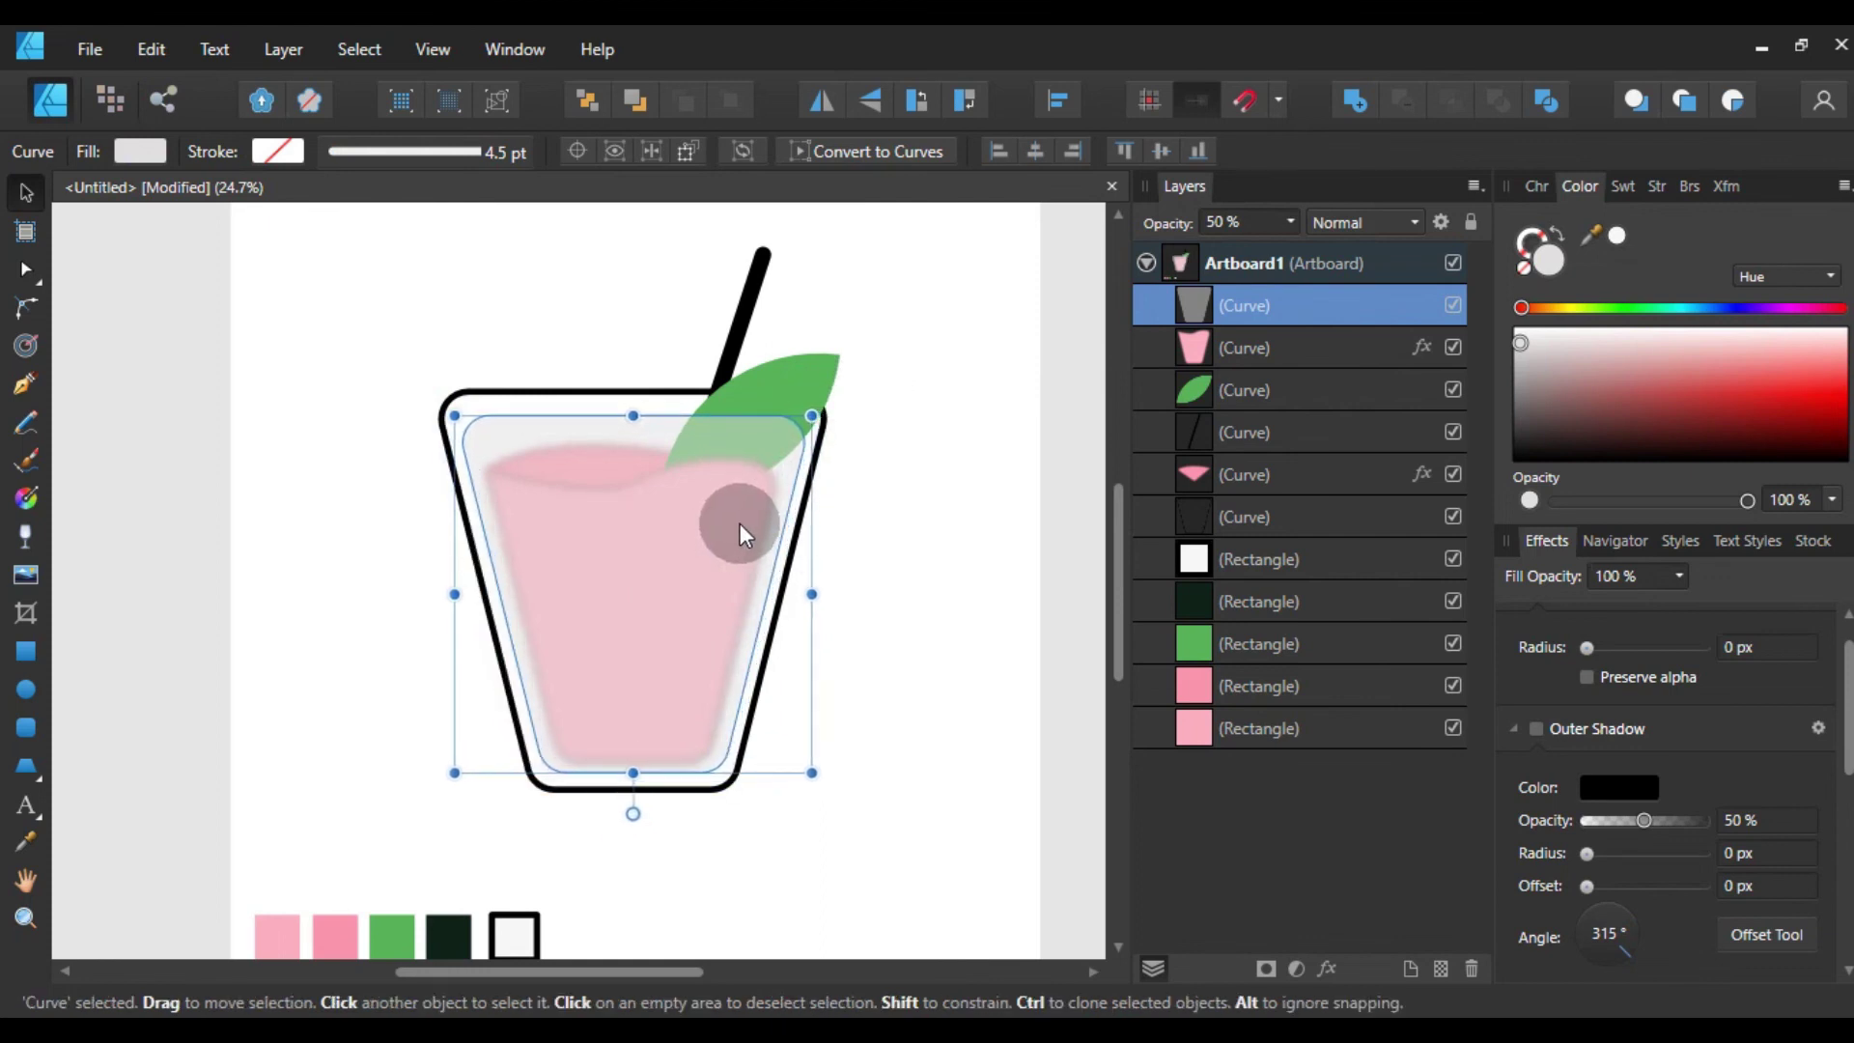
pyautogui.moveTo(739, 519); pyautogui.dragTo(739, 529)
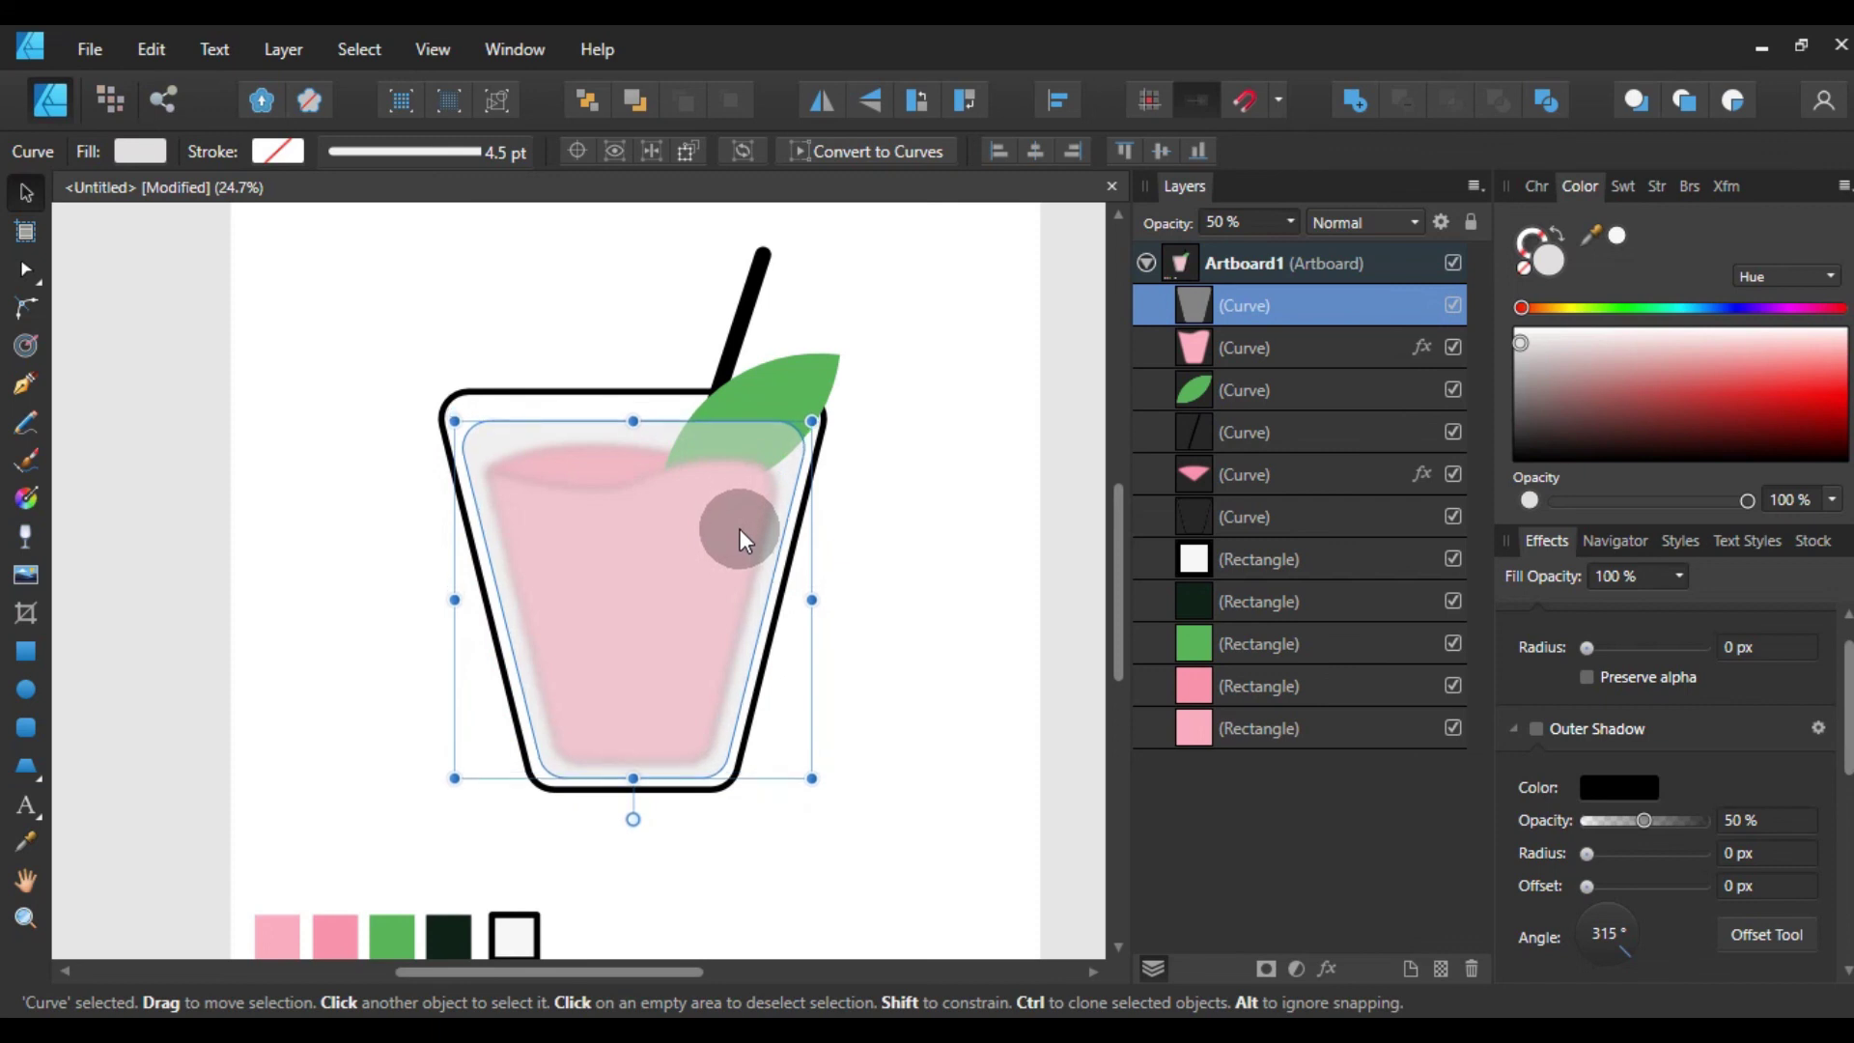
pyautogui.click(938, 413)
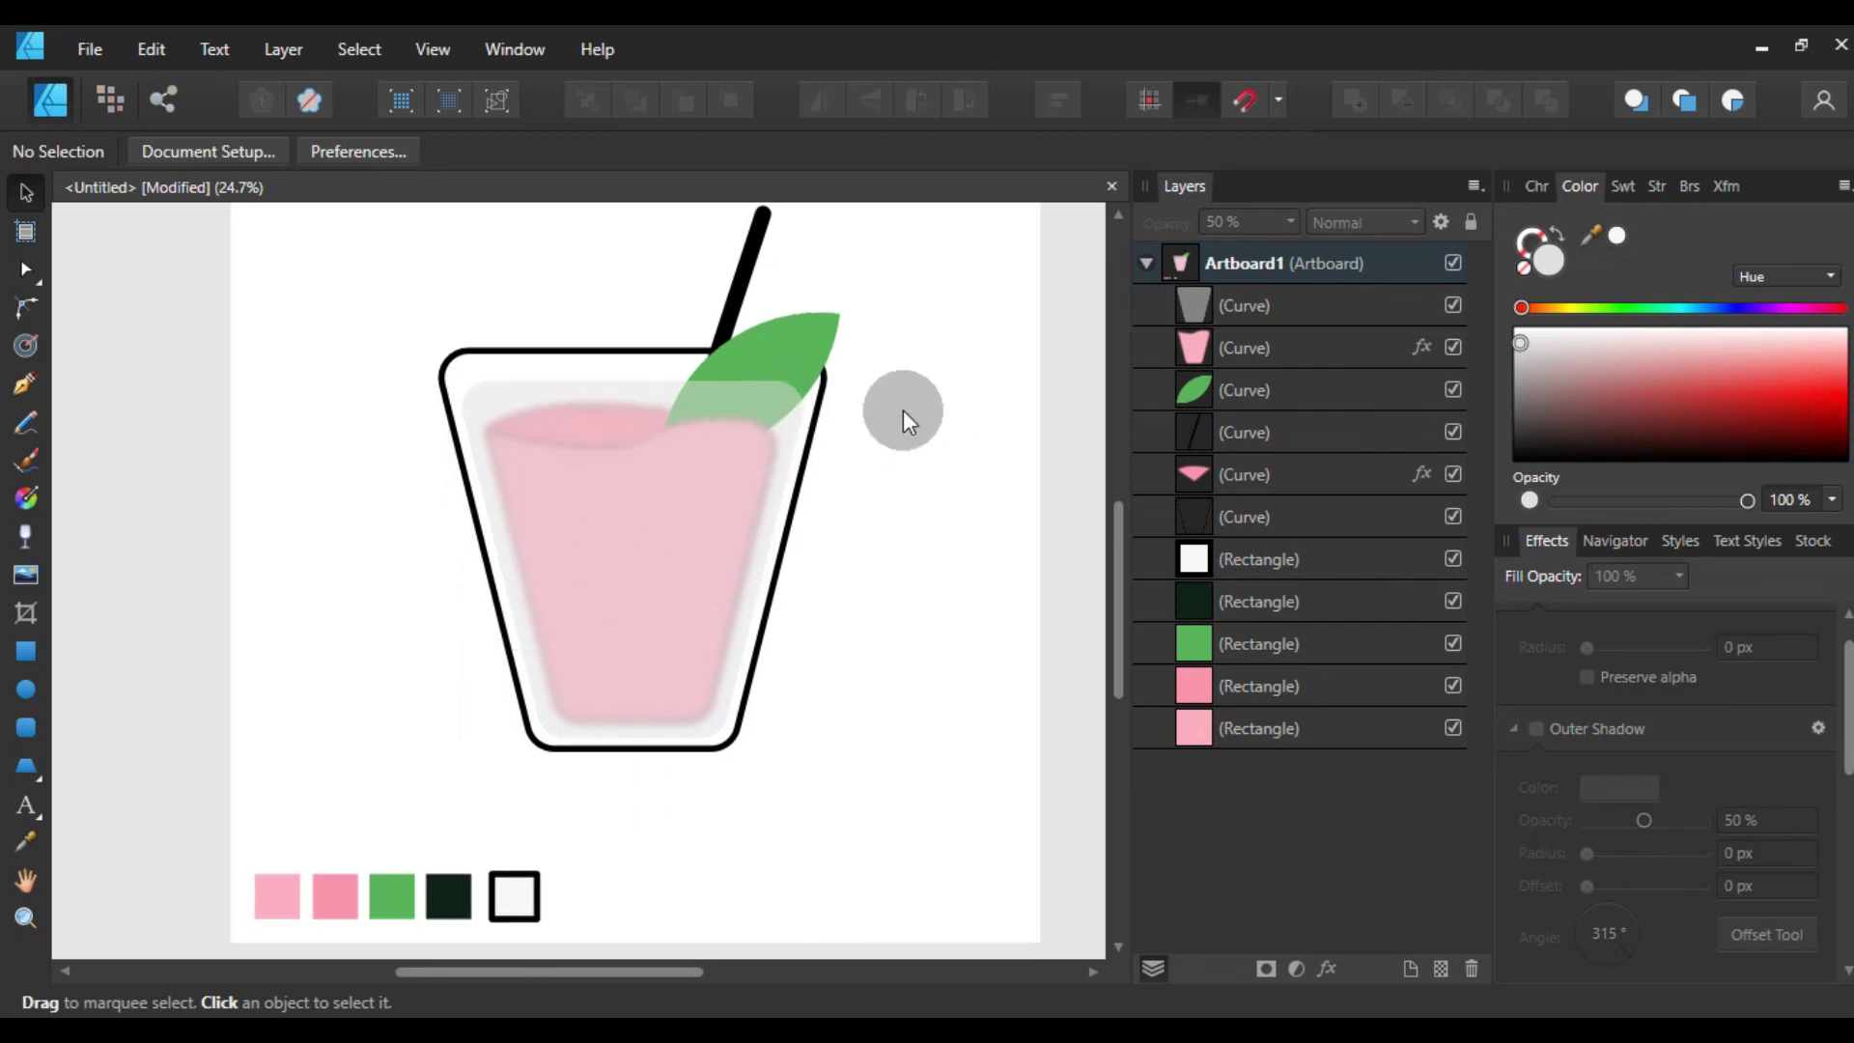
# - Show the Navigator overview of the whole drinking-glass drawing
pyautogui.scroll(-3, 902, 409)
pyautogui.scroll(-1, 901, 409)
pyautogui.scroll(1, 902, 410)
pyautogui.scroll(3, 902, 410)
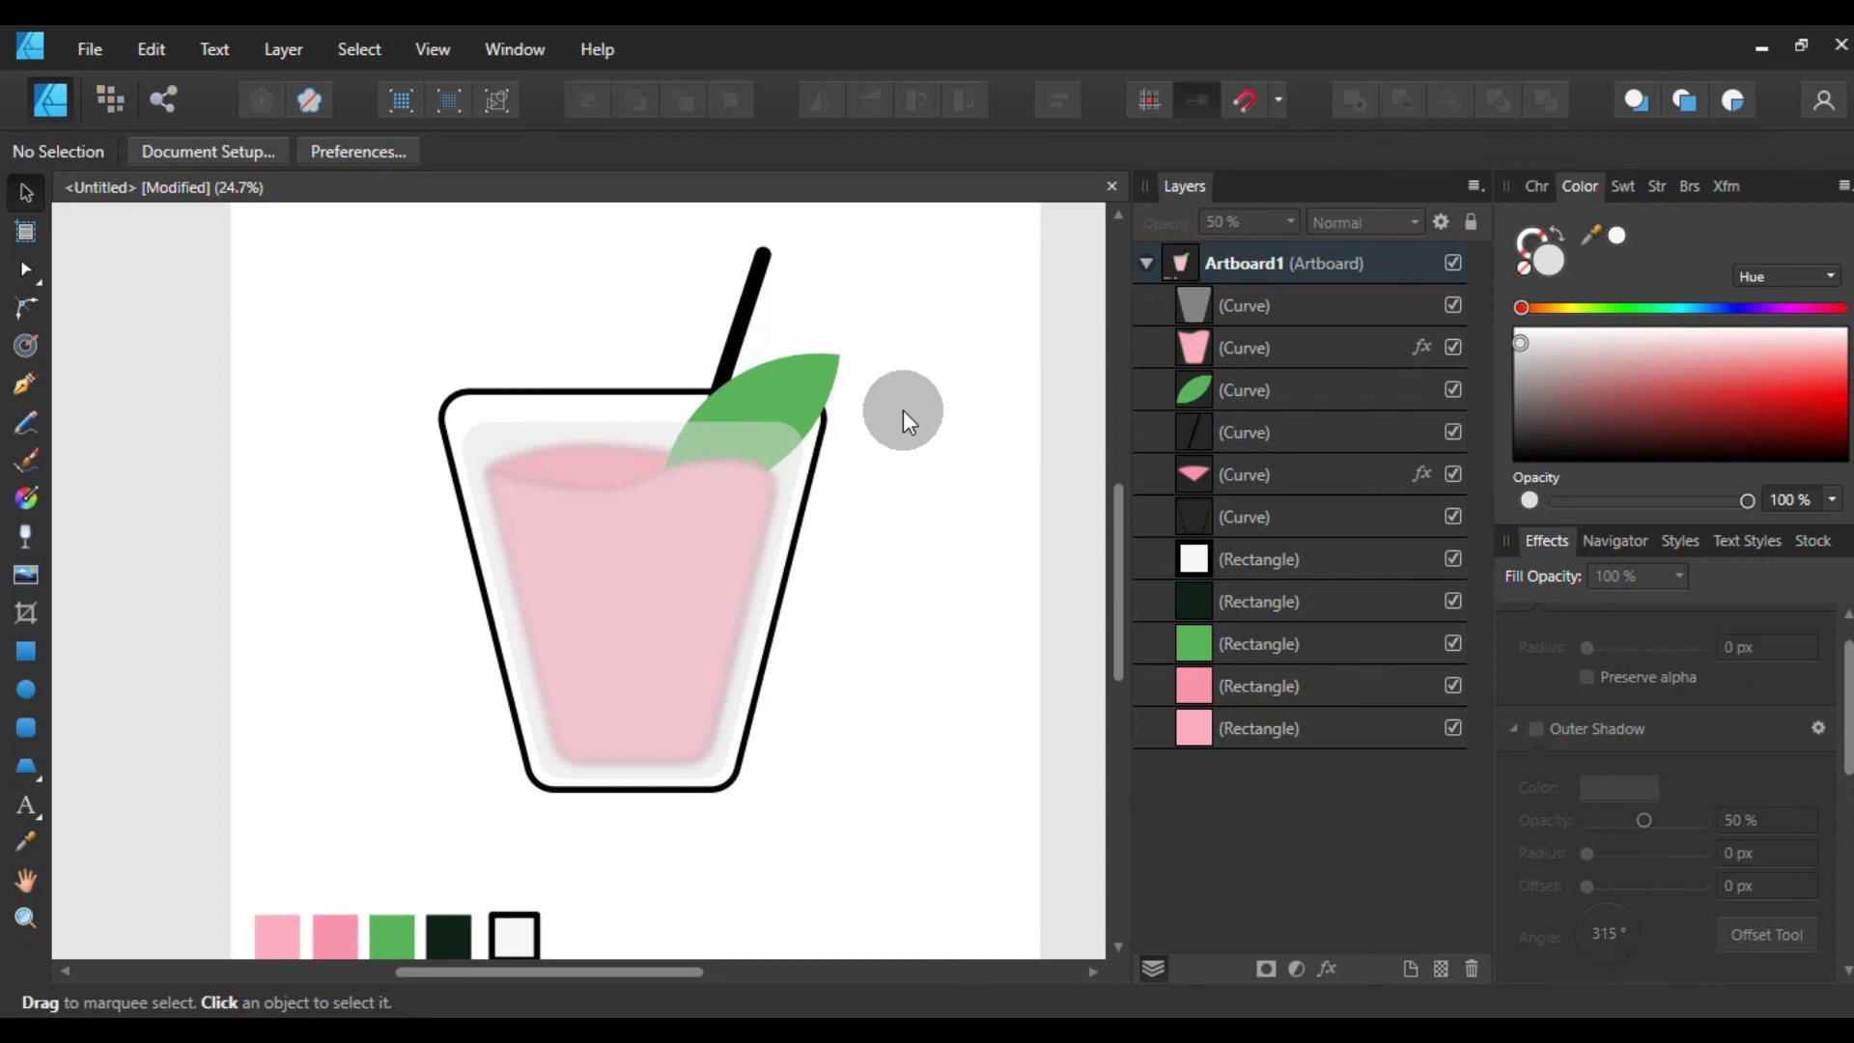
pyautogui.click(1605, 546)
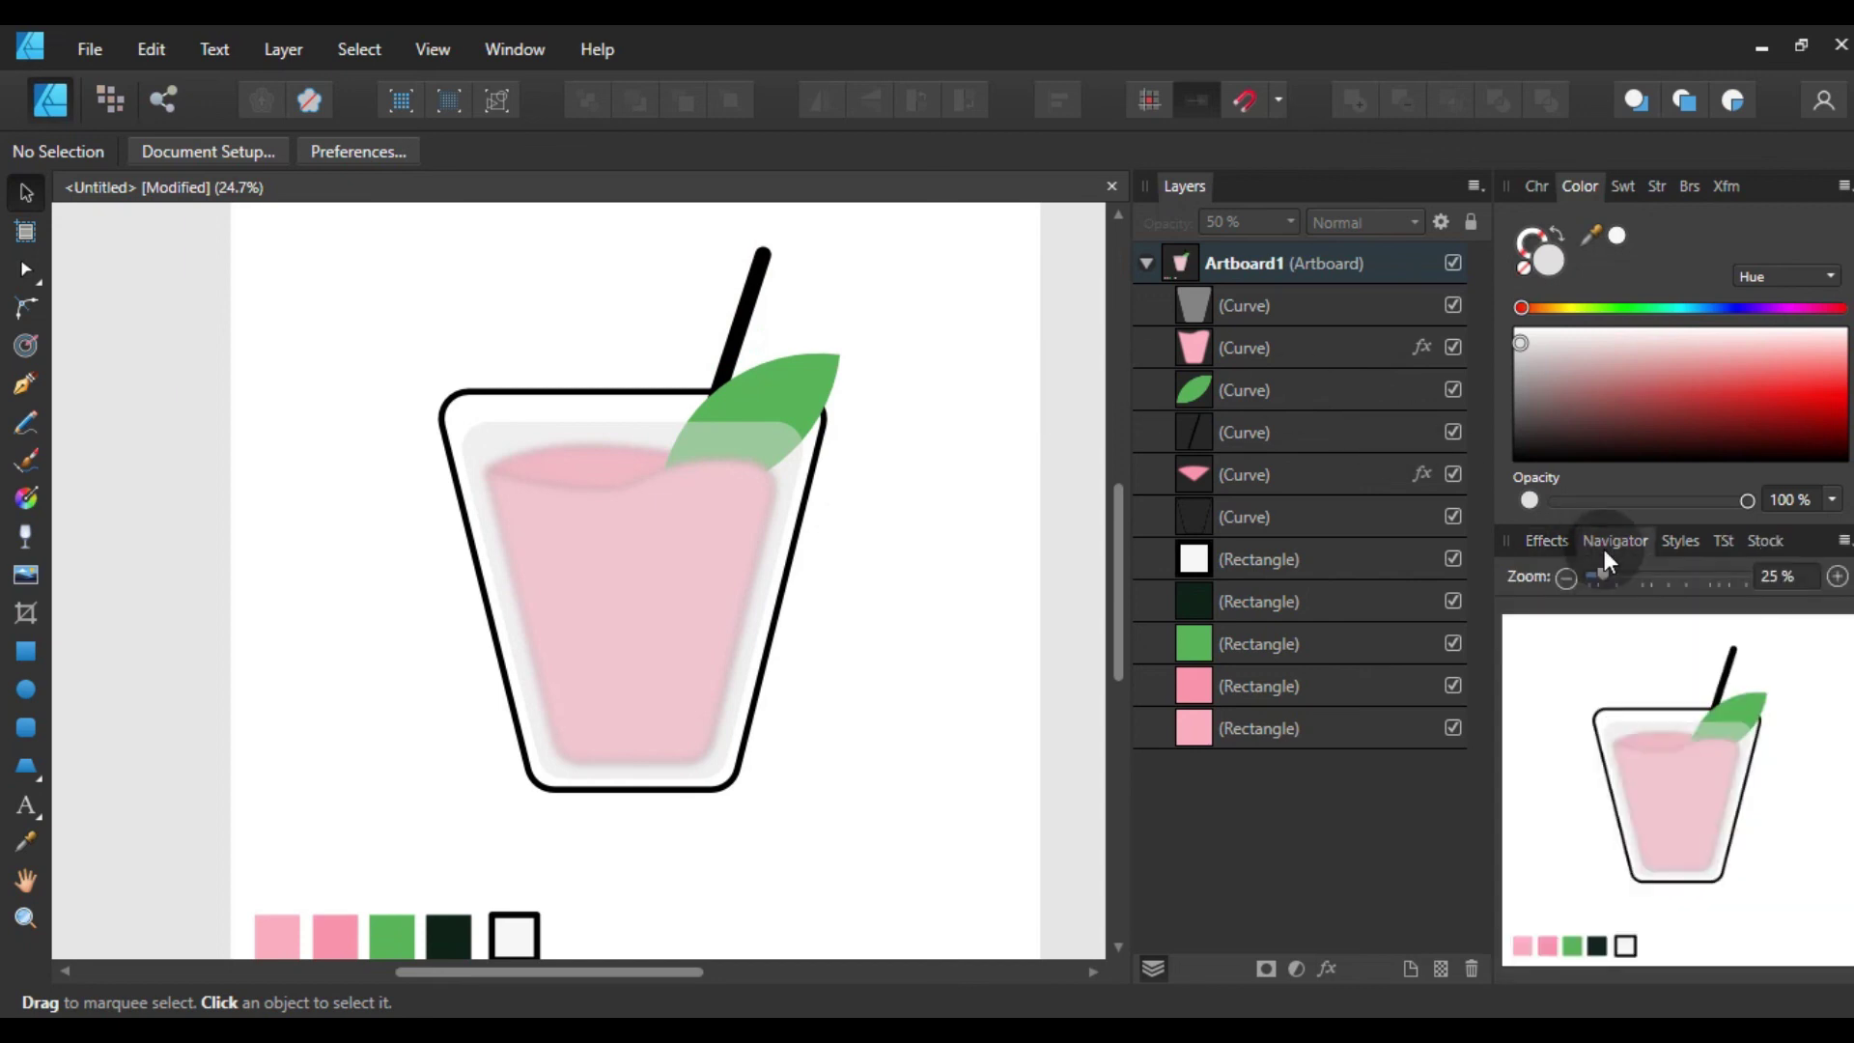